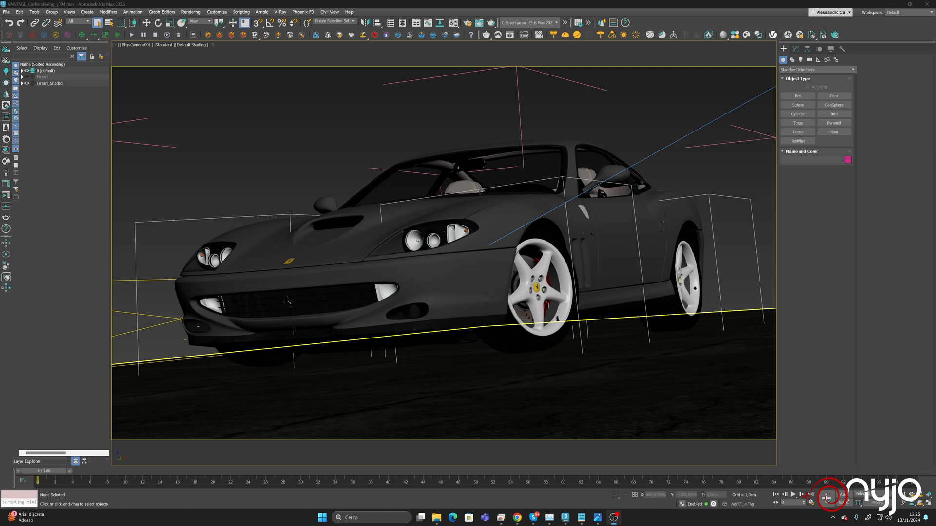
Select the physical camera used by the active viewport and show its editable parameters
left_click(136, 44)
left_click(150, 177)
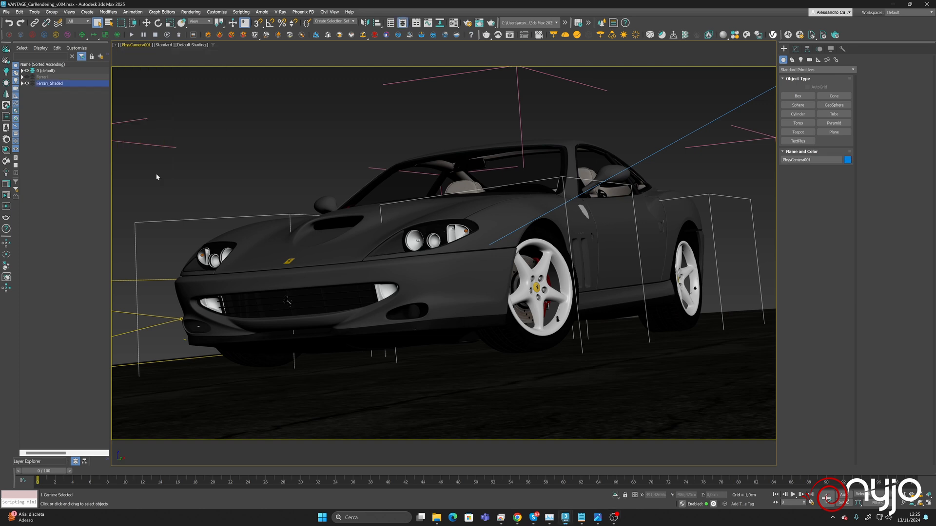
left_click(796, 49)
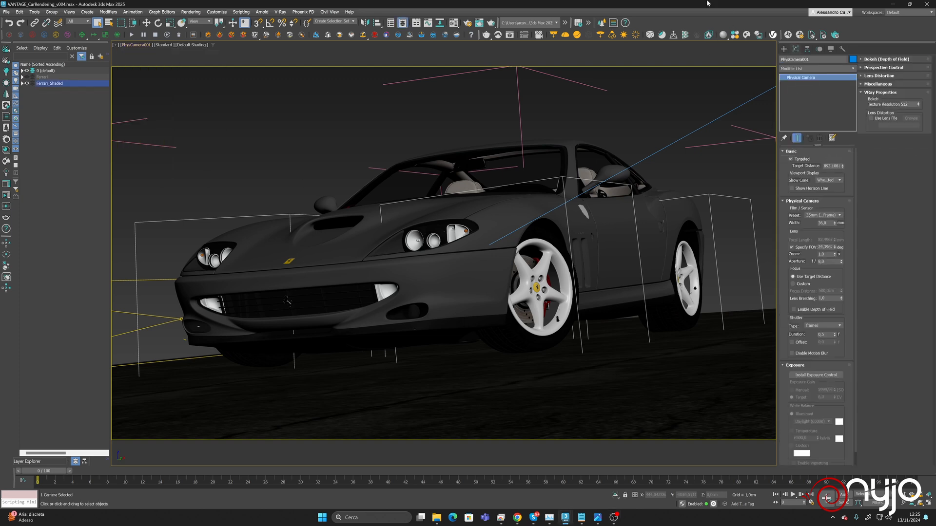
Launch Chaos Vantage with a new file and keep its window always on top
key("super")
type("chaos Vantage")
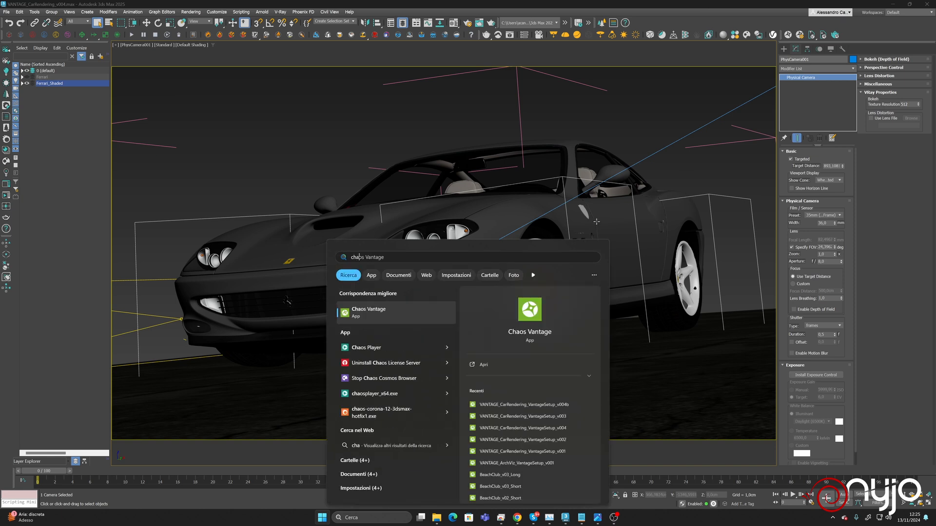
left_click(536, 312)
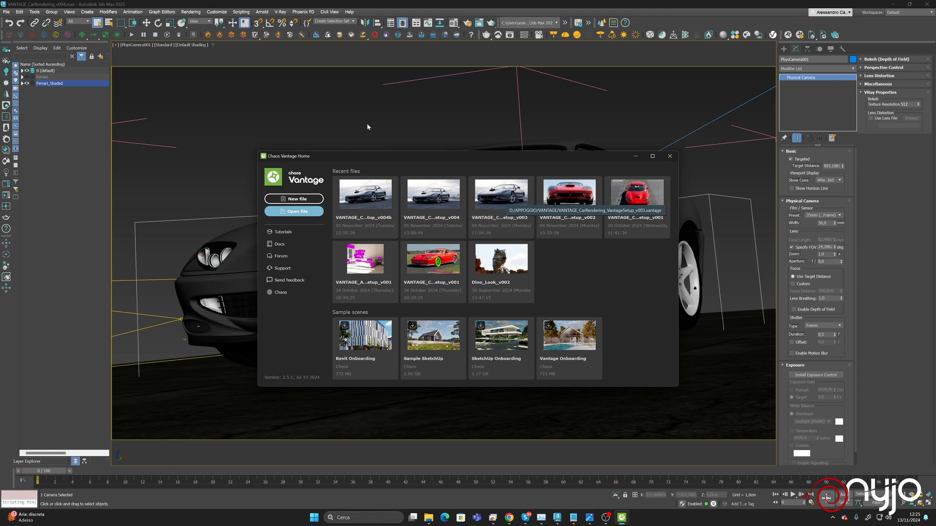
left_click(290, 199)
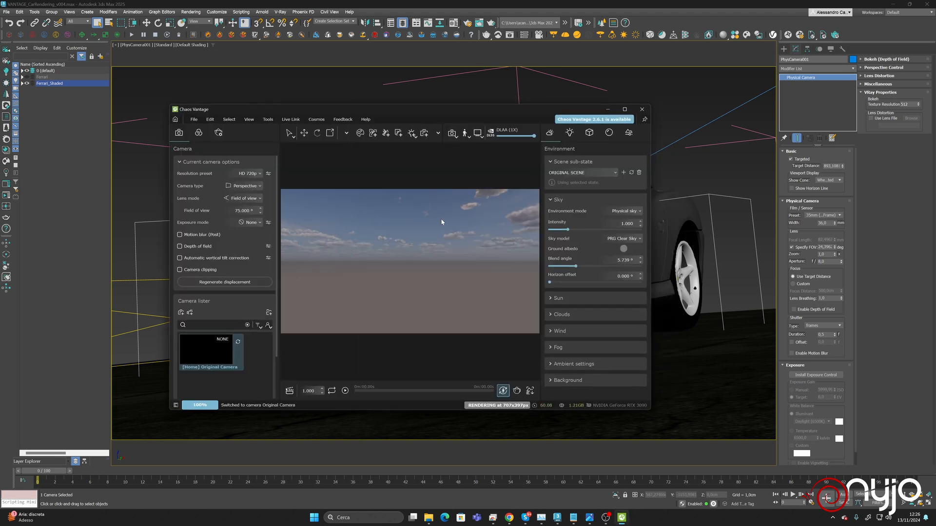
left_click(645, 120)
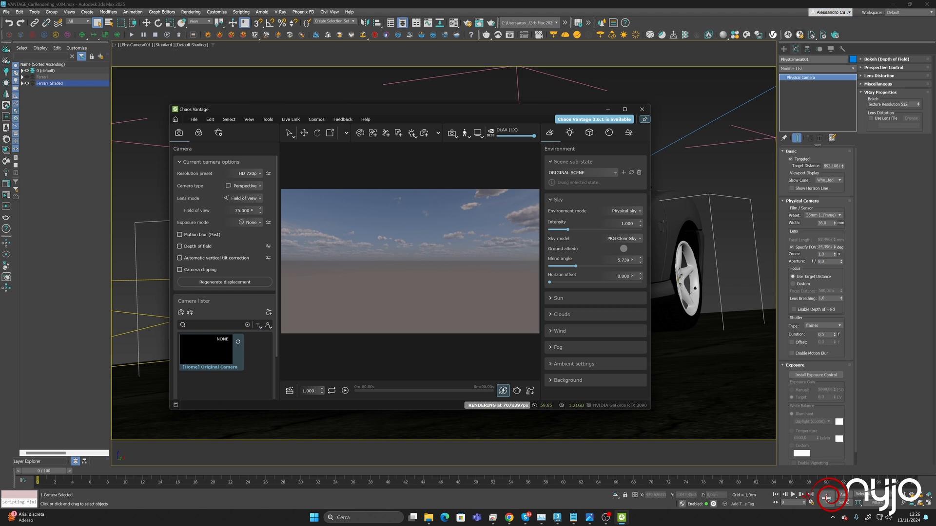
Start the live link from 3ds Max to Vantage and load the saved setup VANTAGE_CarRendering_VantageSetup_v004b
left_click(791, 35)
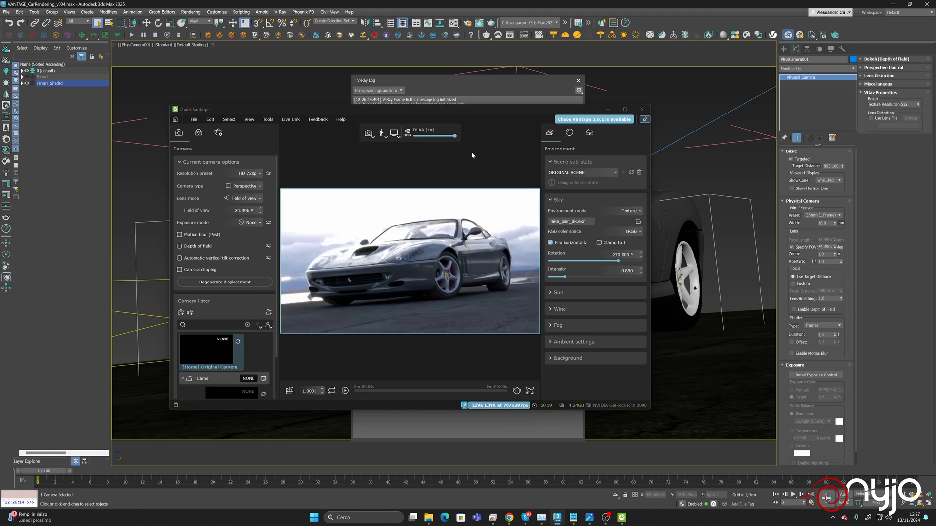
left_click(195, 120)
left_click(222, 143)
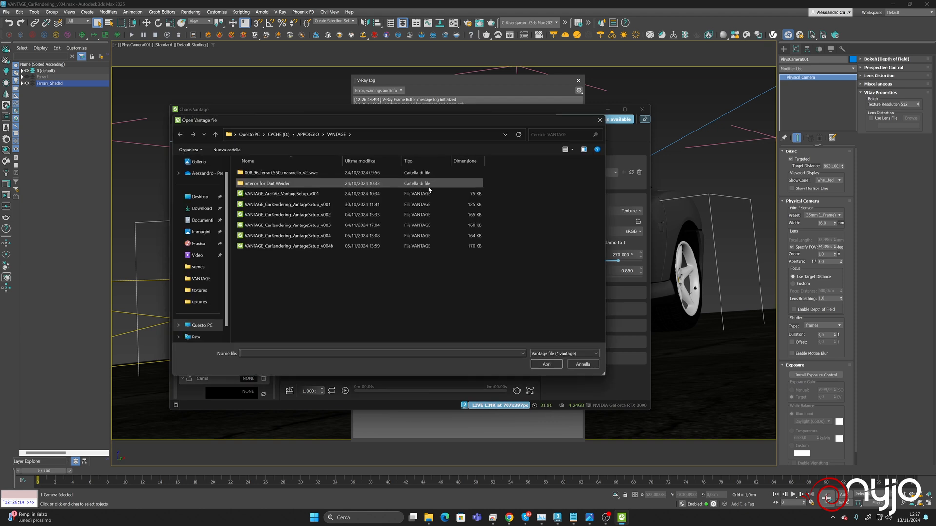
double_click(326, 246)
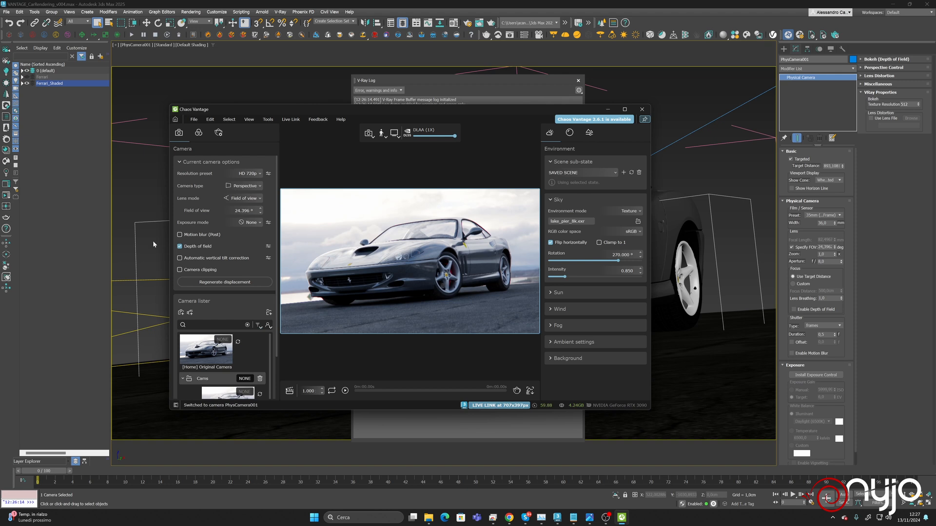
left_click(189, 247)
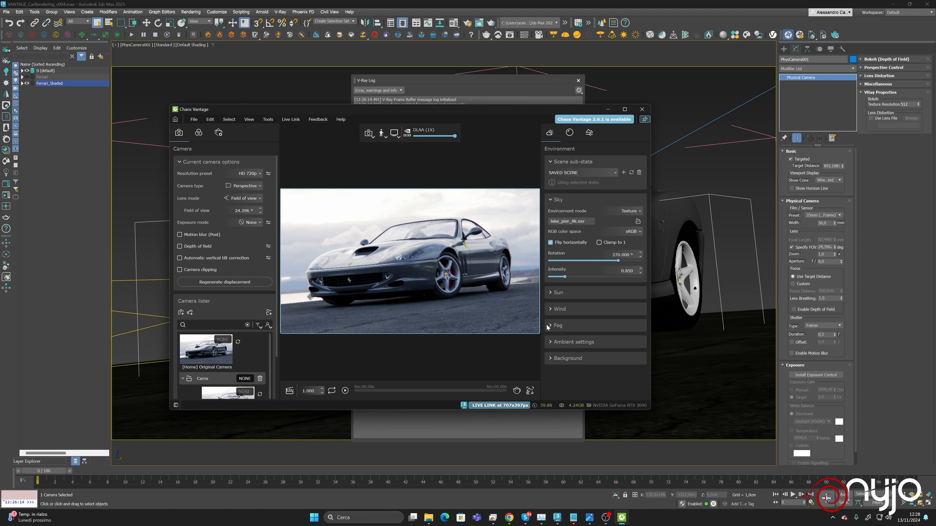
Reduce the Vantage window to a small, interface-free preview over the viewport's lower-left area, and close the V-Ray log
key("Tab")
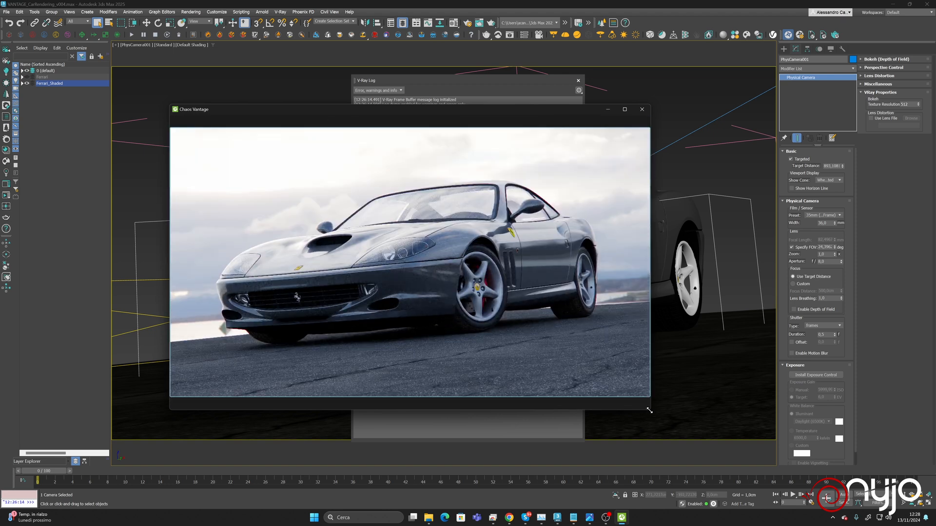
left_click_drag(652, 413, 548, 313)
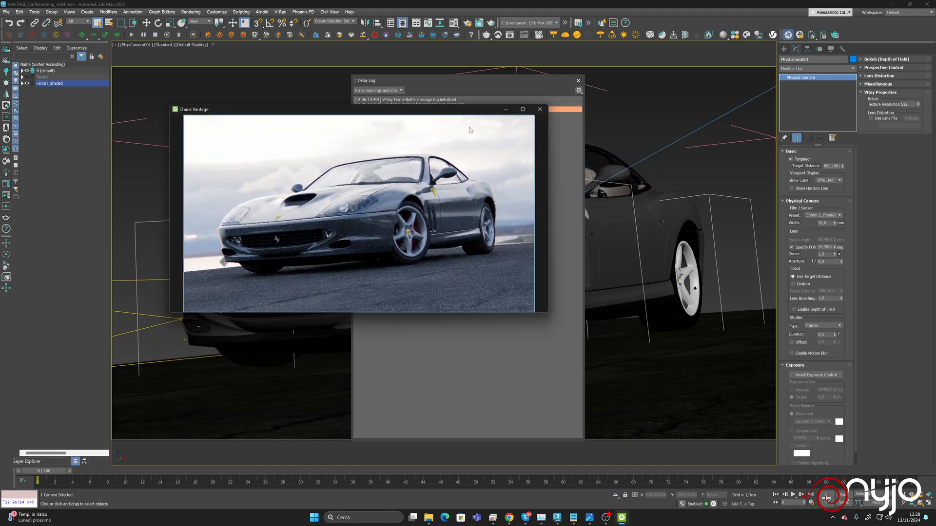
left_click(580, 86)
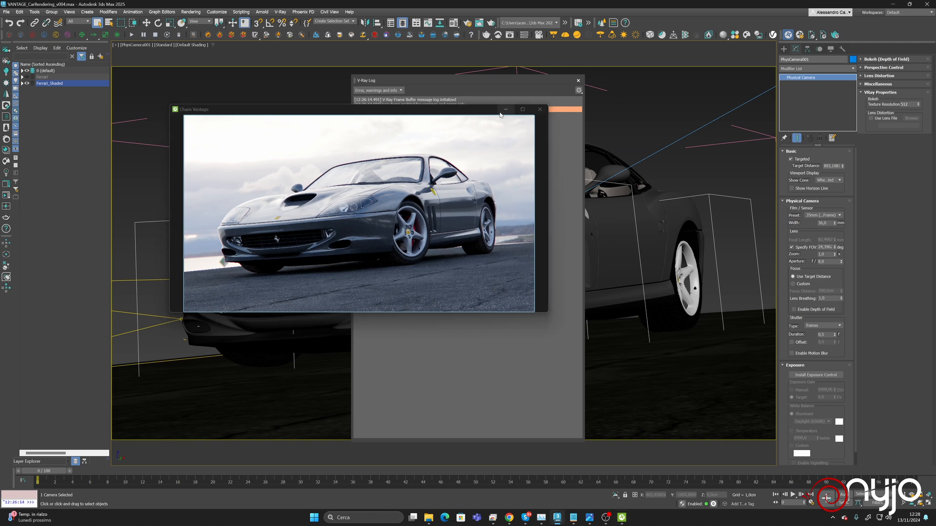
left_click_drag(490, 114, 339, 274)
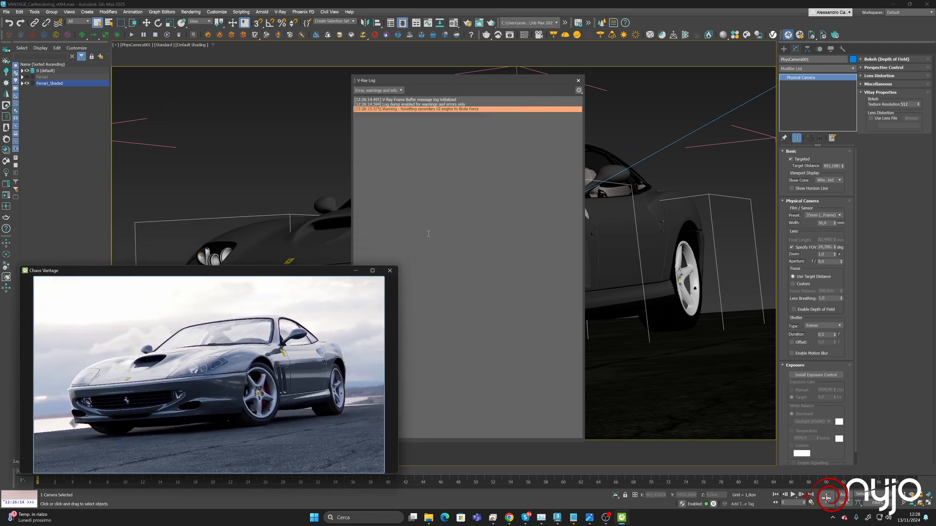
left_click(578, 81)
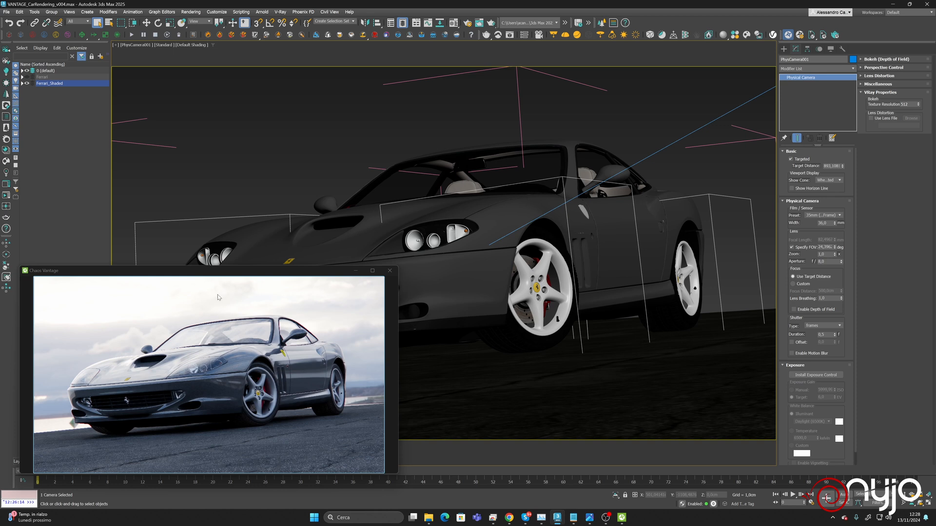
left_click_drag(217, 273, 200, 300)
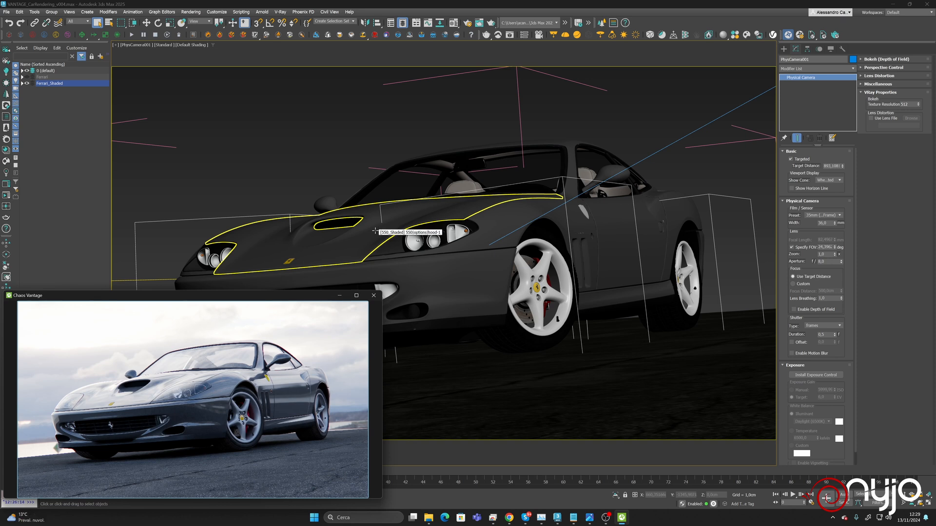
Rename the selected camera in 3ds Max as Car_Camera_01
left_click(817, 59)
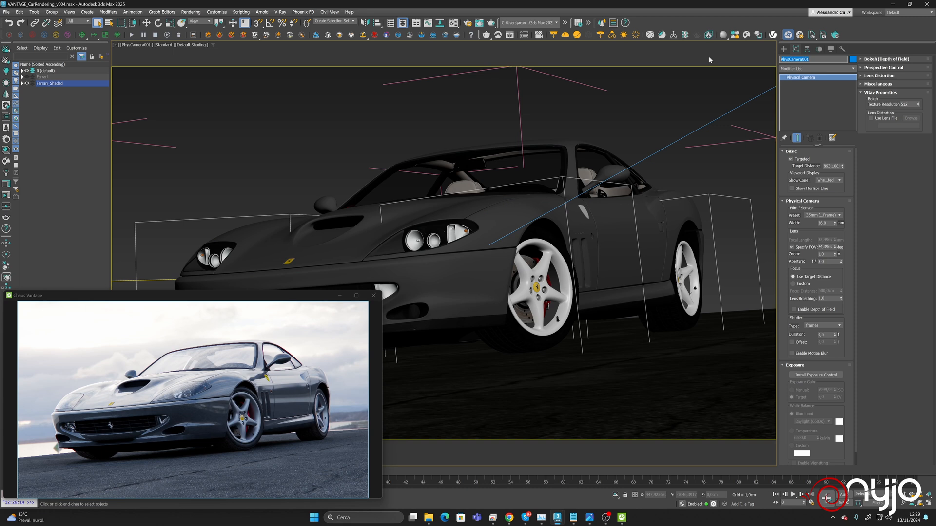
type("Car_Camera_01")
key("Return")
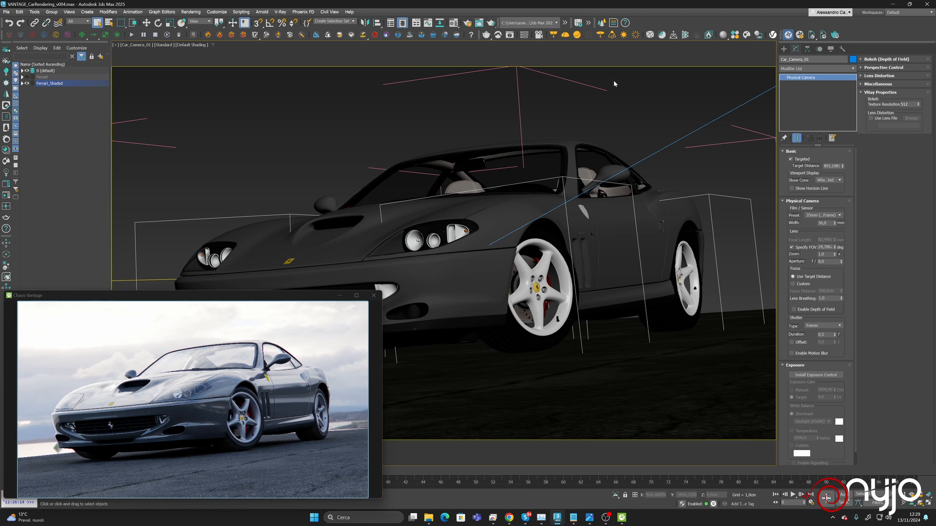
Dolly the camera back from the car and orbit it to the opposite front corner, with the car's nose pointing right
left_click(930, 503)
left_click_drag(533, 279, 520, 261)
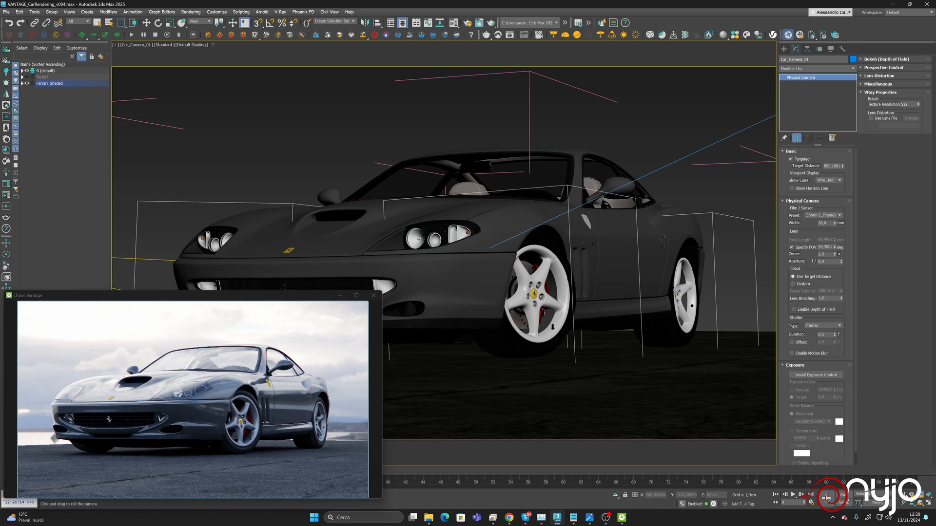
left_click(905, 494)
left_click_drag(533, 236, 536, 241)
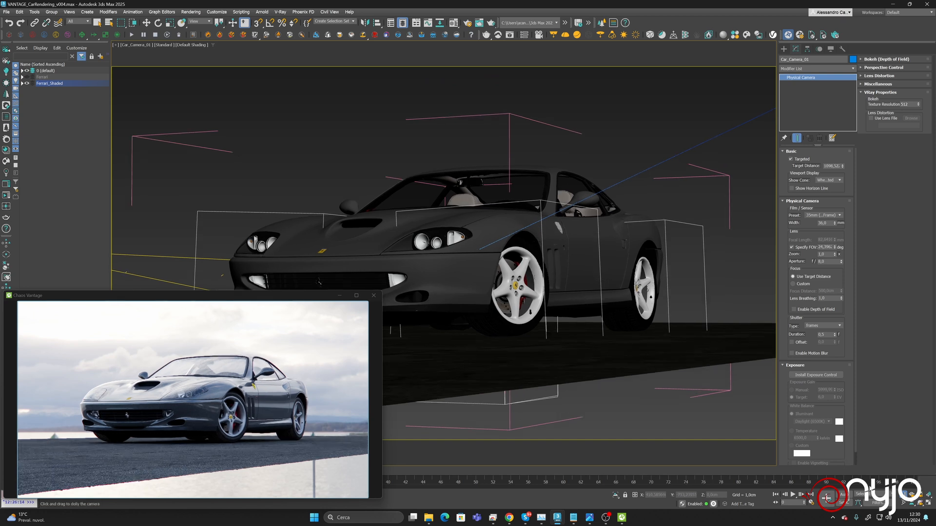
left_click(919, 501)
left_click_drag(451, 289, 495, 288)
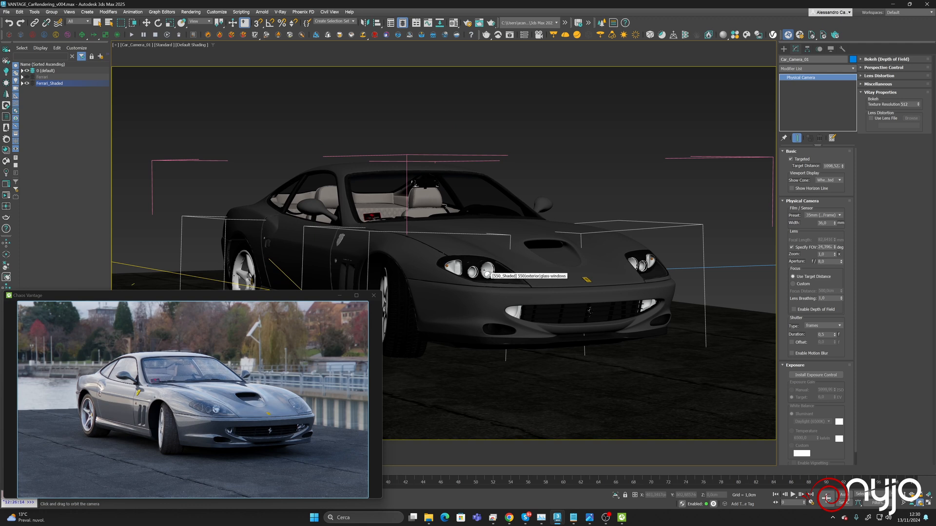
left_click_drag(487, 274, 488, 274)
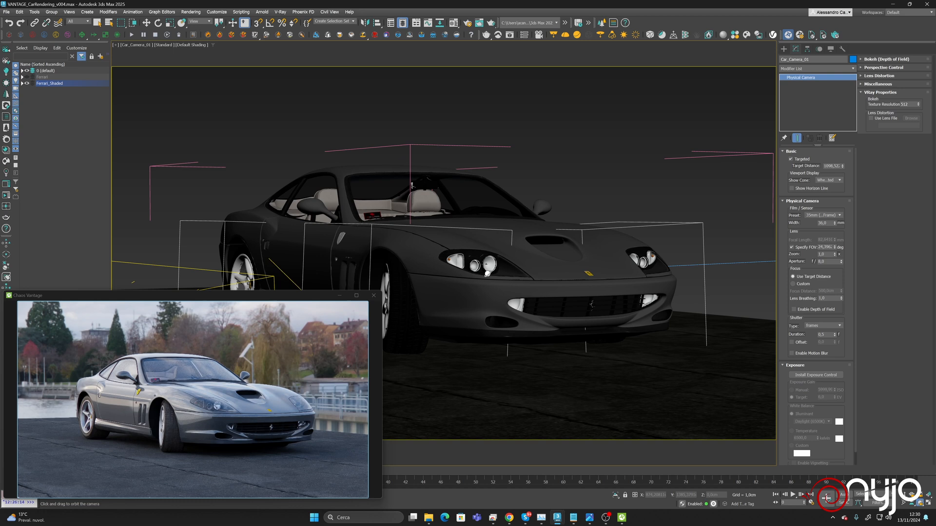
Adjust the camera's perspective to a field of view of about 20.7 degrees, keeping the car's framing
left_click(827, 497)
left_click(911, 494)
left_click_drag(489, 199, 479, 268)
left_click_drag(467, 280, 472, 261)
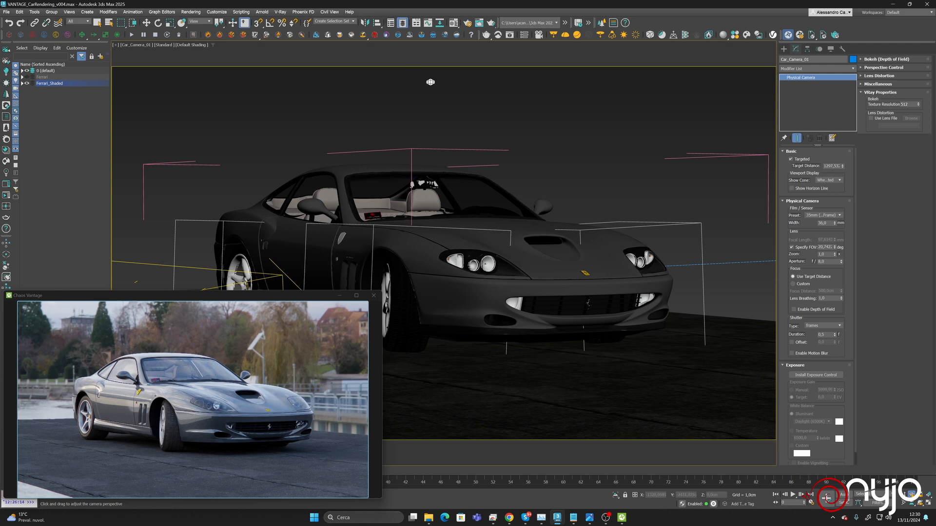
Rotate the Tire DX selection set about its vertical axis with angle snap on, steering the near front wheel's rim toward the camera
left_click(354, 21)
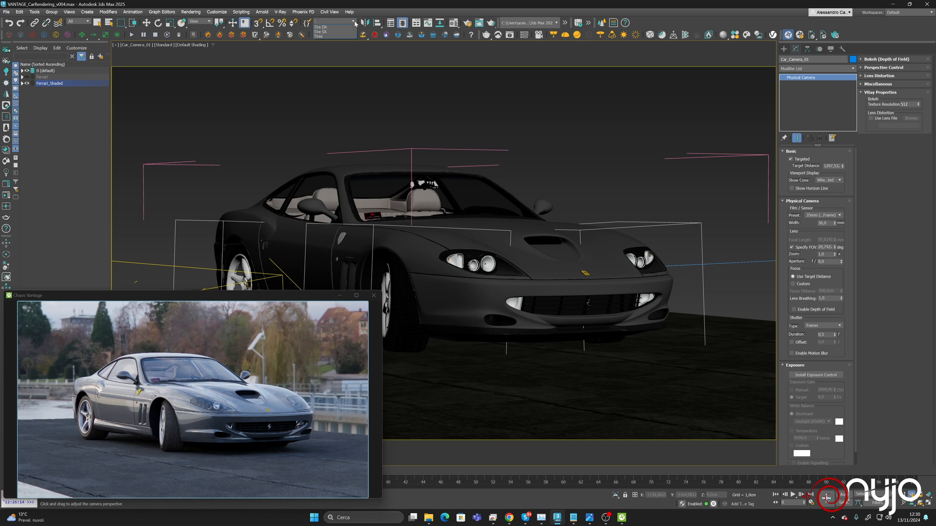
left_click(343, 28)
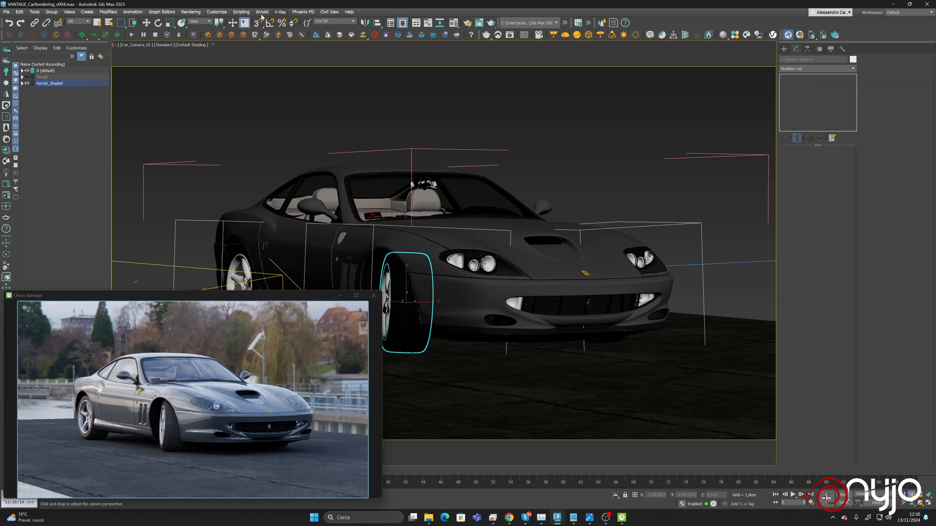
left_click(158, 23)
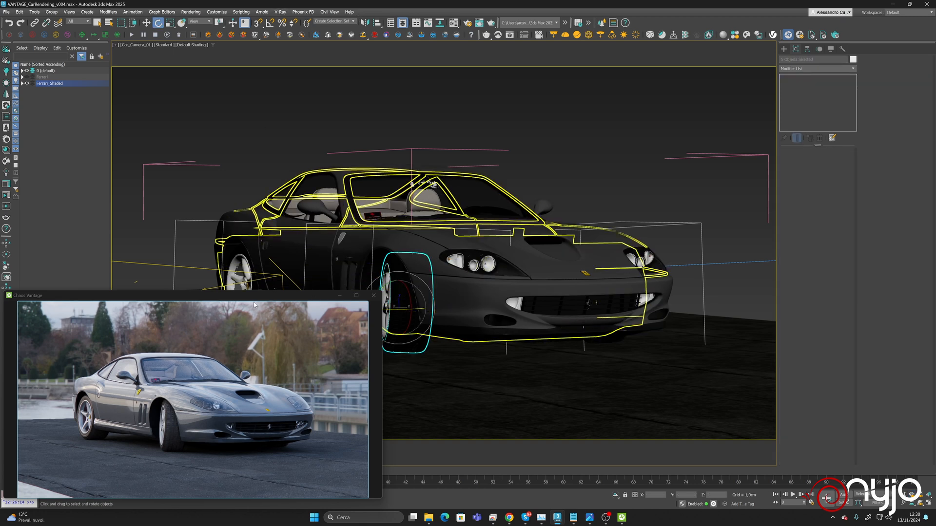
left_click_drag(250, 303, 245, 309)
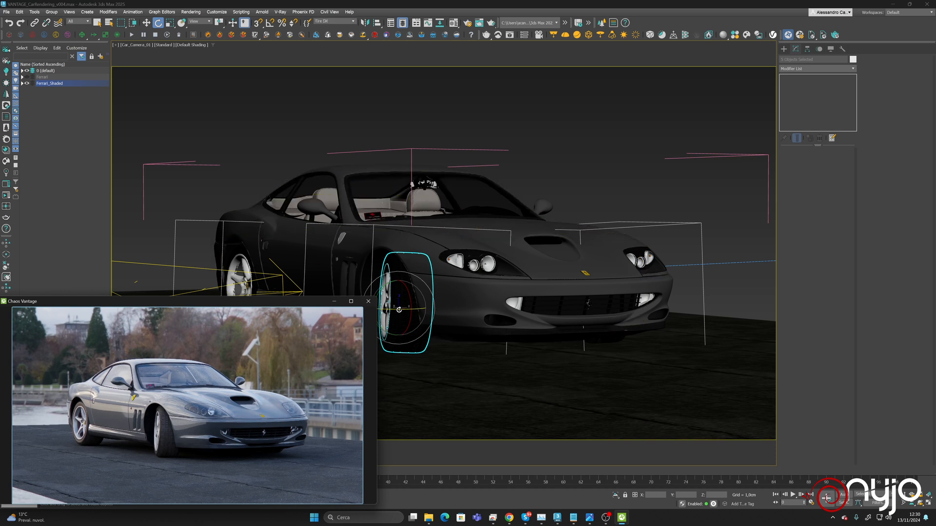
left_click_drag(399, 310, 417, 311)
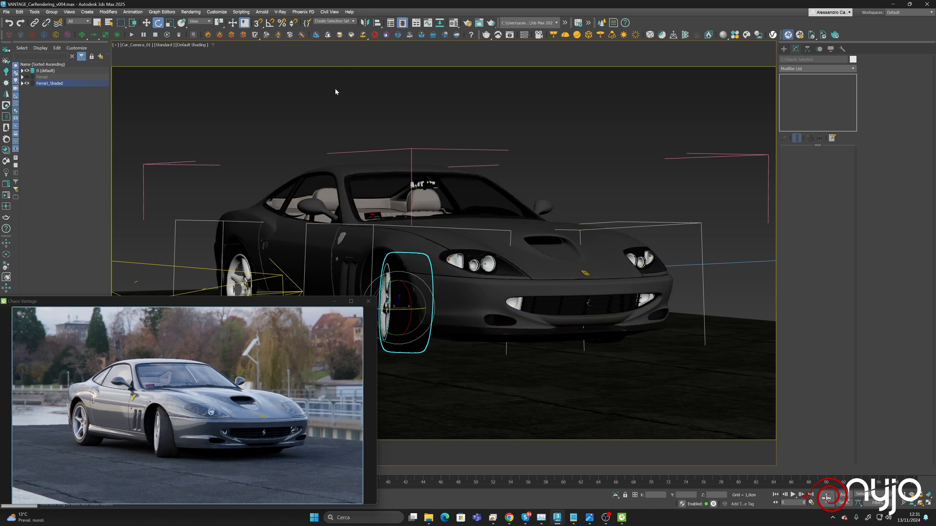
left_click(267, 21)
left_click_drag(399, 308, 409, 309)
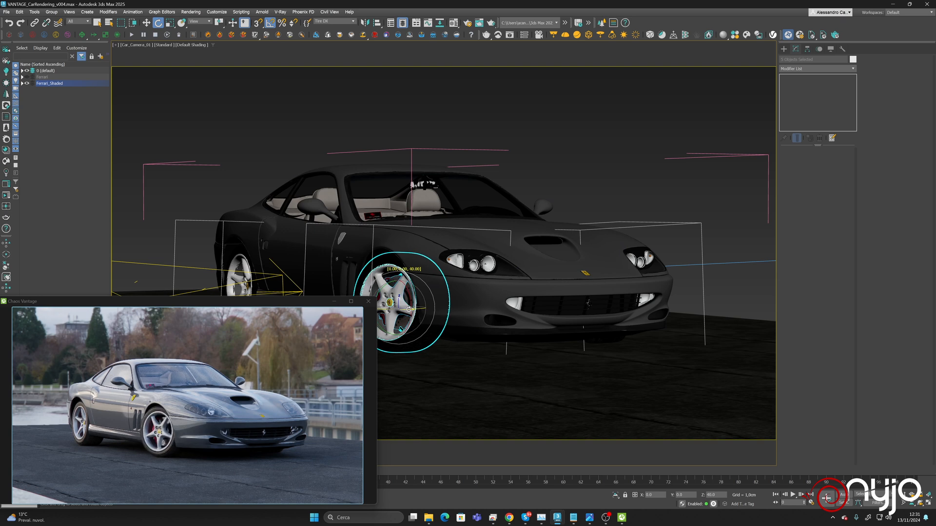
left_click_drag(409, 309, 407, 309)
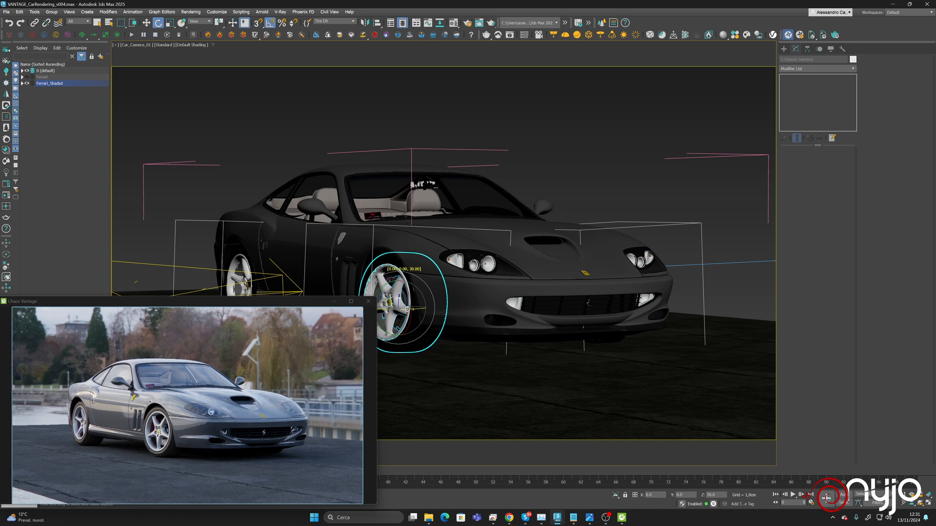
left_click_drag(407, 309, 407, 309)
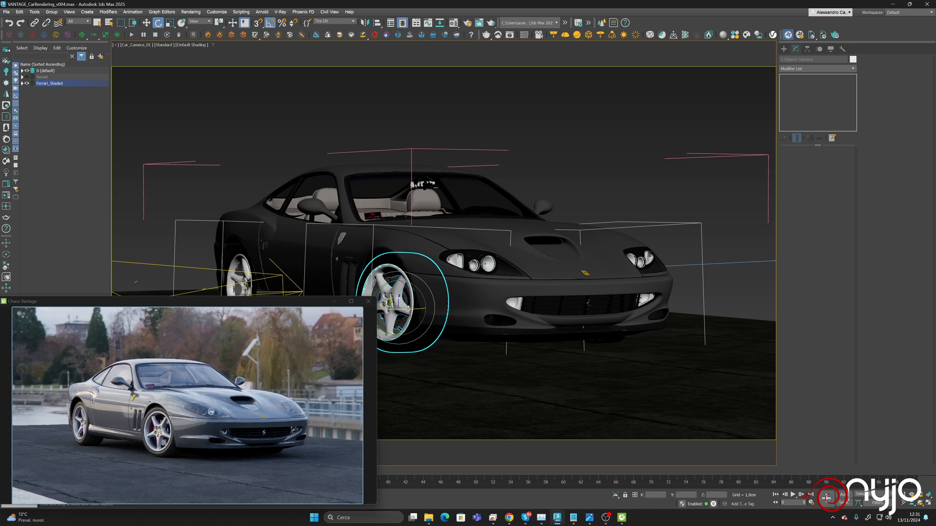
Rotate the Tire SX selection set about its vertical axis to match the other front wheel's steering
left_click(352, 21)
left_click(343, 37)
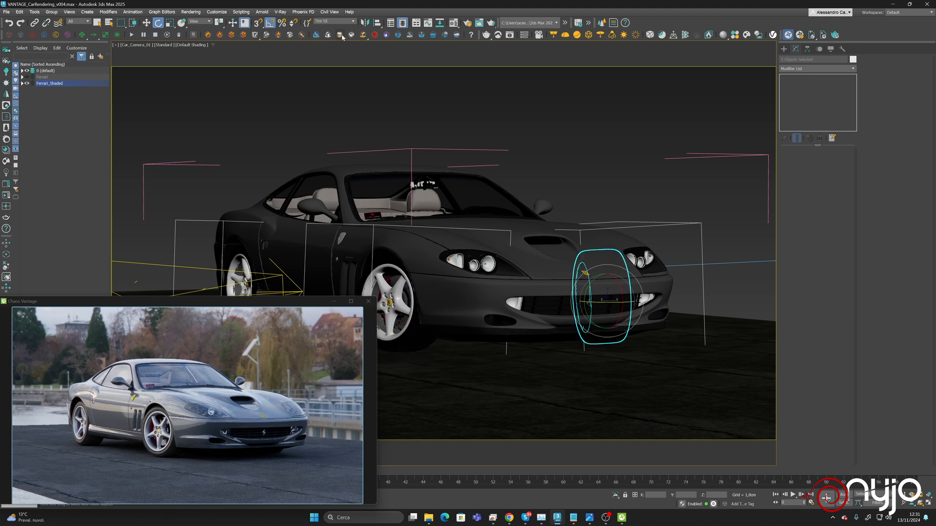
left_click_drag(602, 303, 620, 301)
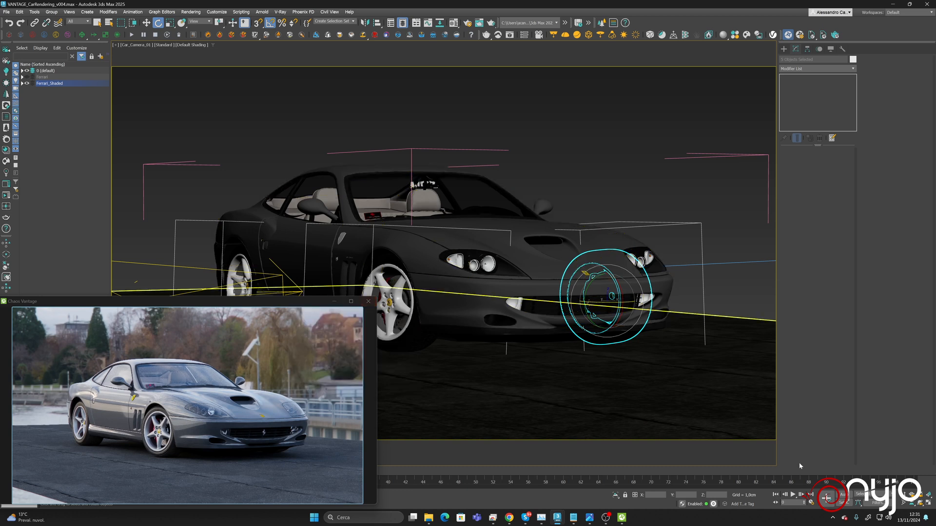
Dolly Car_Camera_01 slightly farther back from the car
left_click(904, 494)
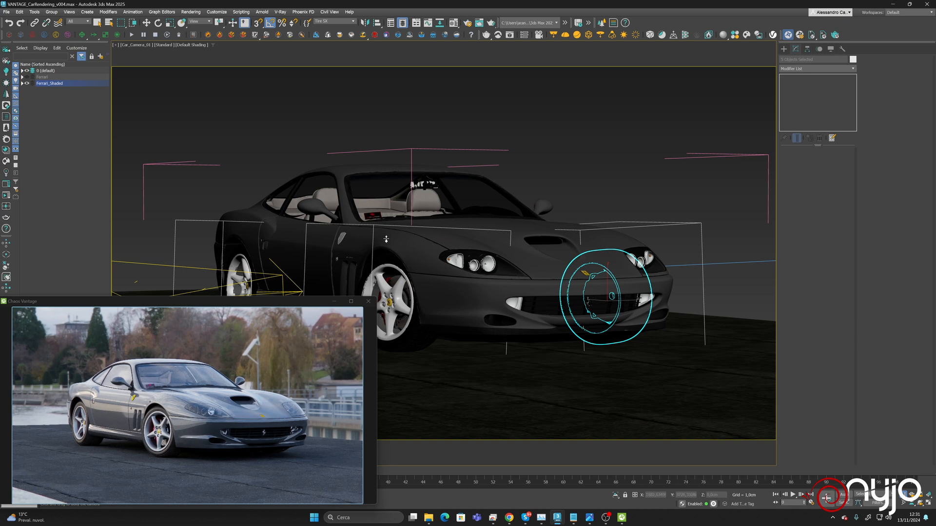
left_click_drag(385, 237, 387, 239)
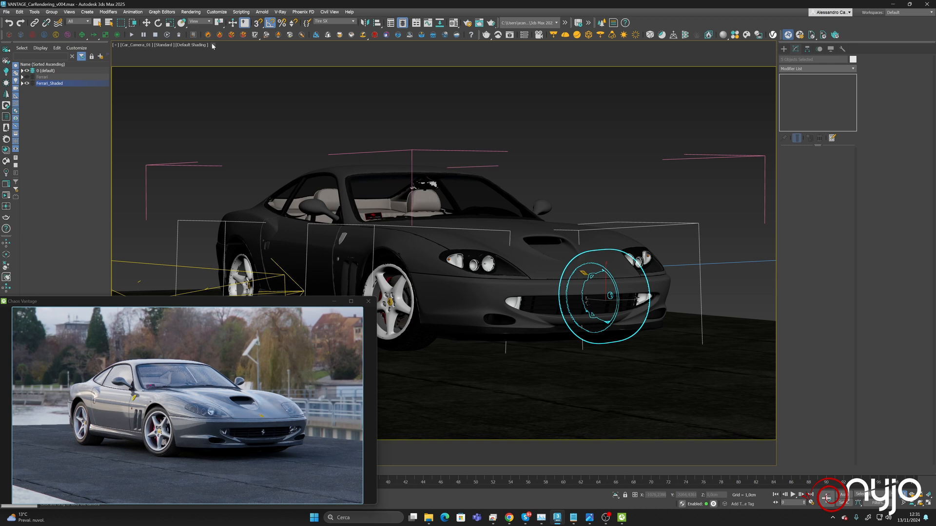
Select the road plane beneath the car for moving
left_click(147, 22)
left_click(482, 312)
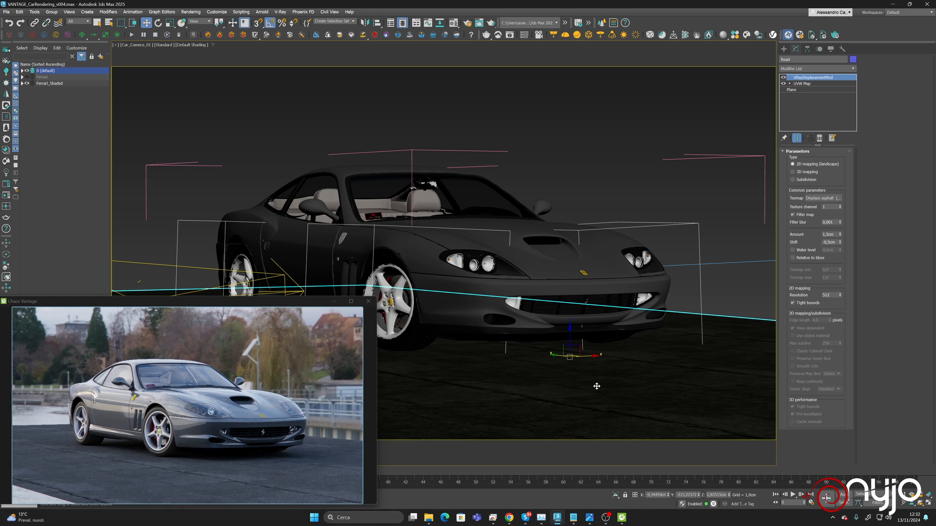
Switch to Poly Haven in the browser, search all textures for asphalt, and view the Aerial Asphalt 01 page
left_click(509, 517)
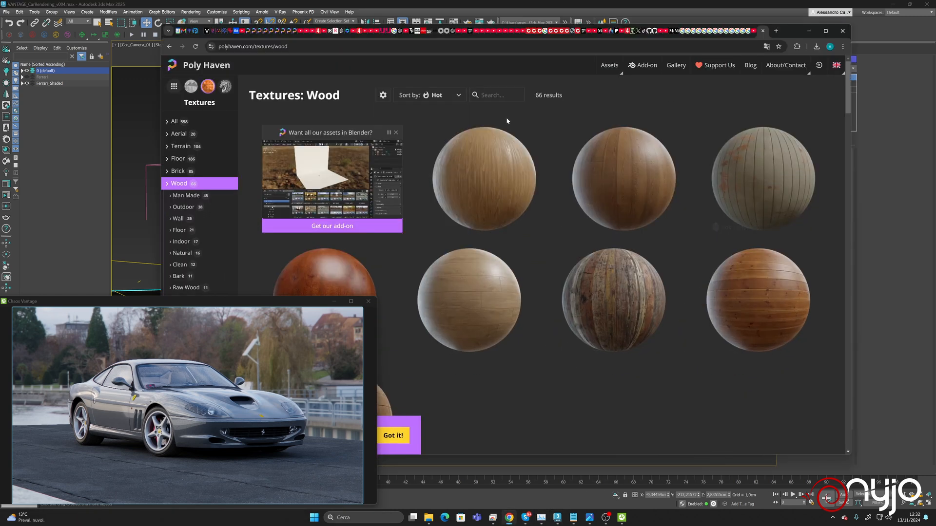
left_click(176, 121)
left_click(490, 216)
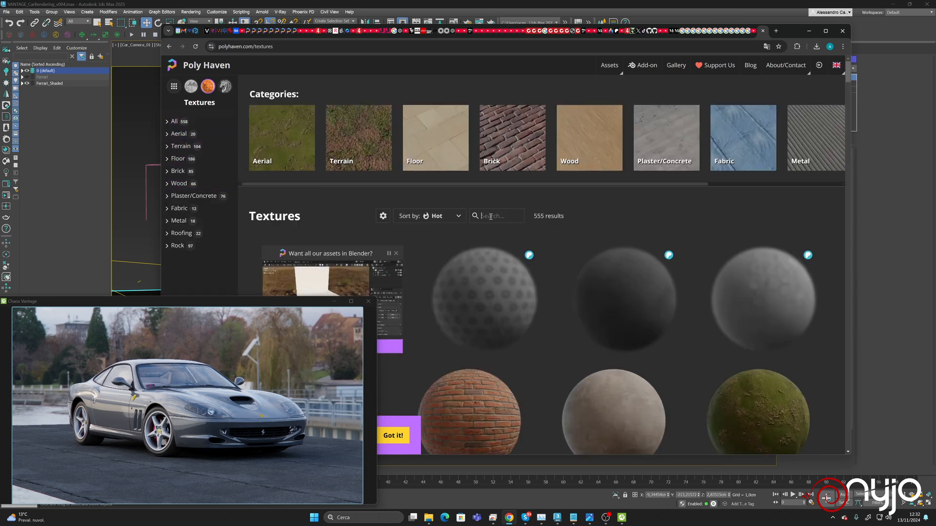
type("asphalt")
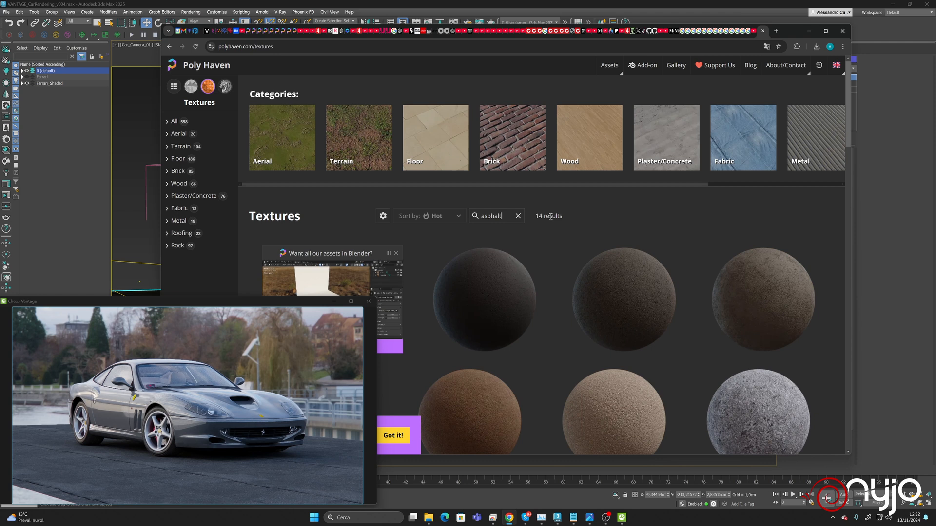
scroll(674, 220, "down", 2)
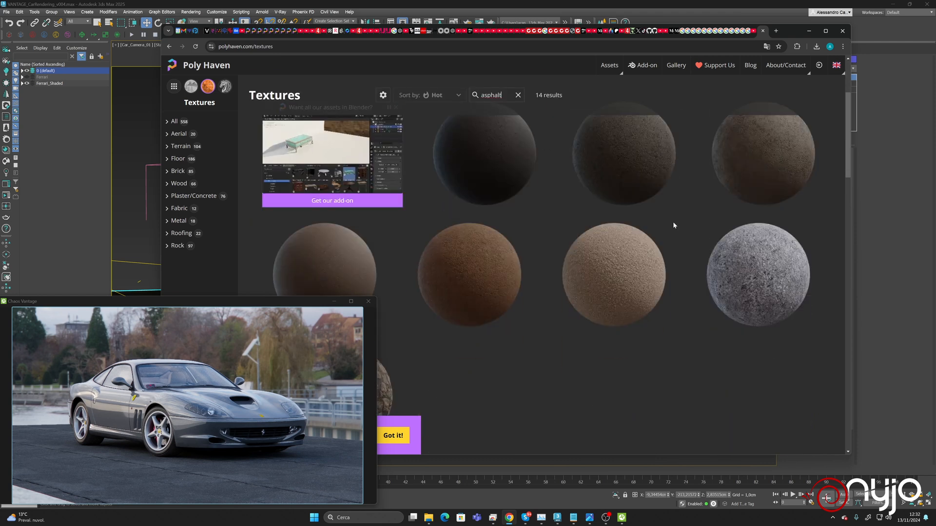
scroll(622, 211, "down", 7)
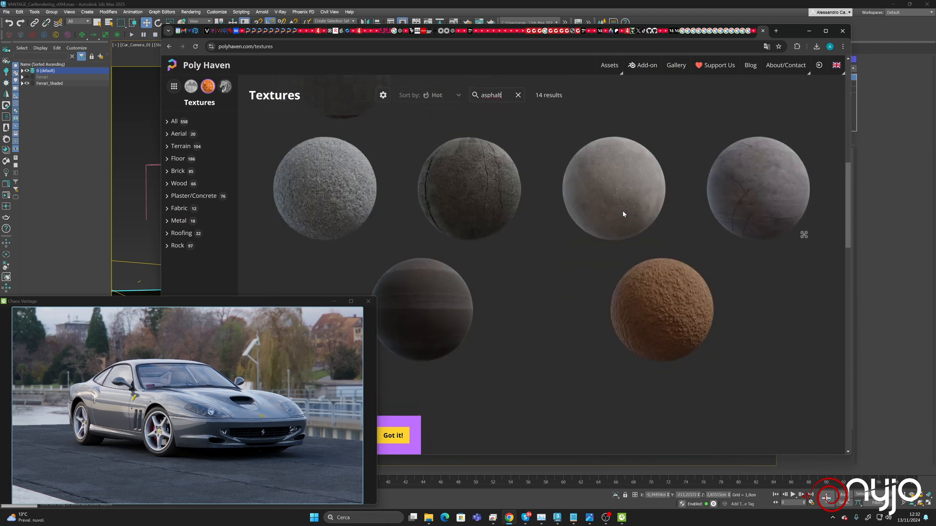
scroll(622, 211, "up", 3)
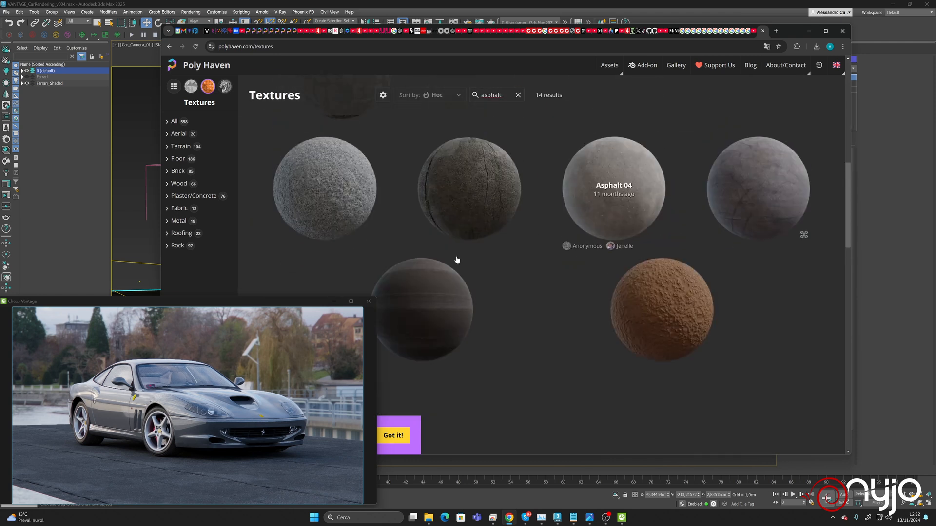
left_click(754, 185)
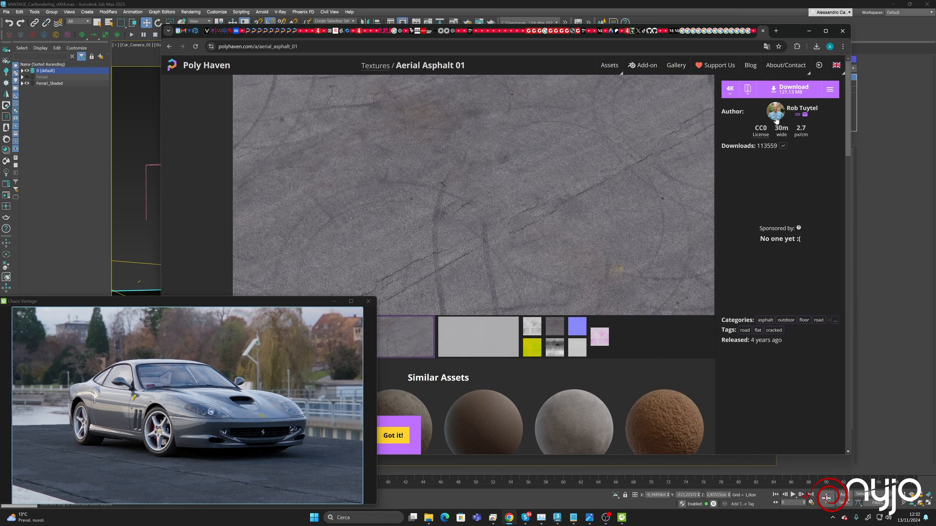
left_click(809, 31)
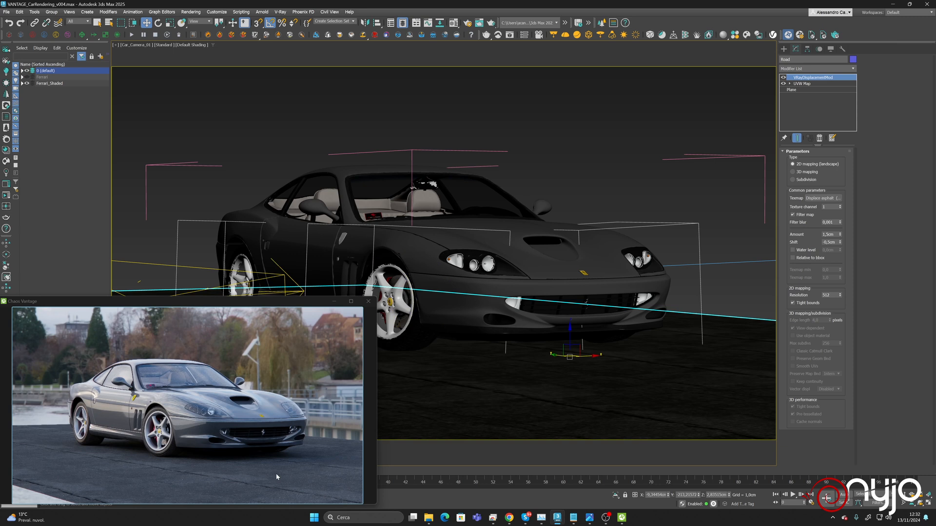
In the road's UVW Map modifier, set the U tiling to 1 and the V tiling to 5
left_click(809, 84)
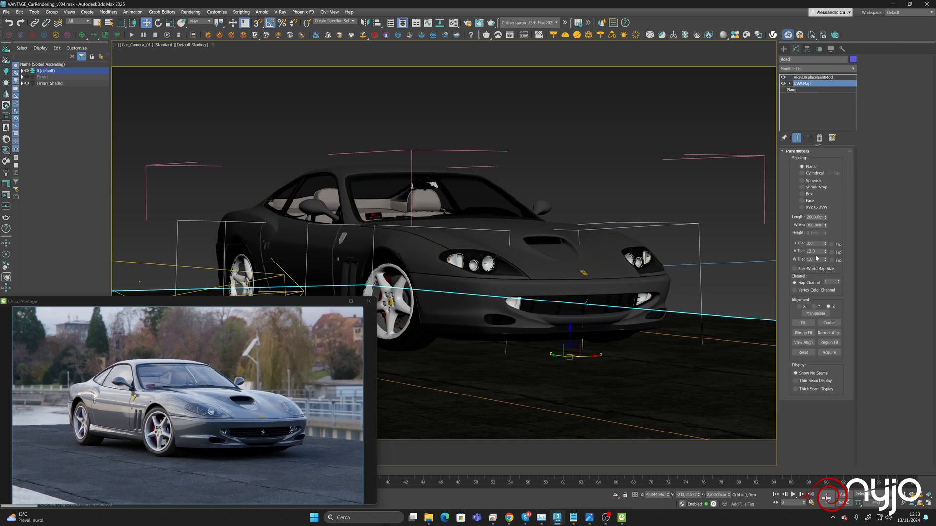
left_click(819, 243)
type("1")
key("Return")
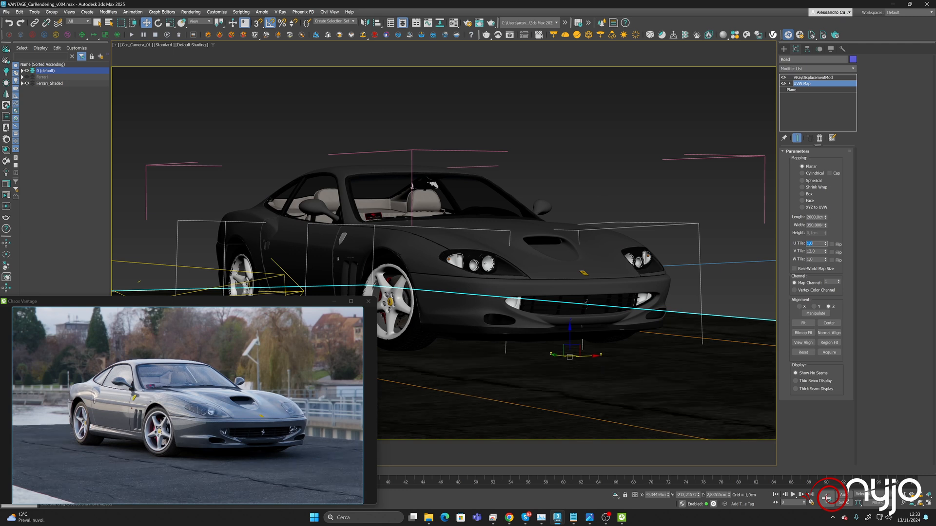
key("Tab")
key("Return")
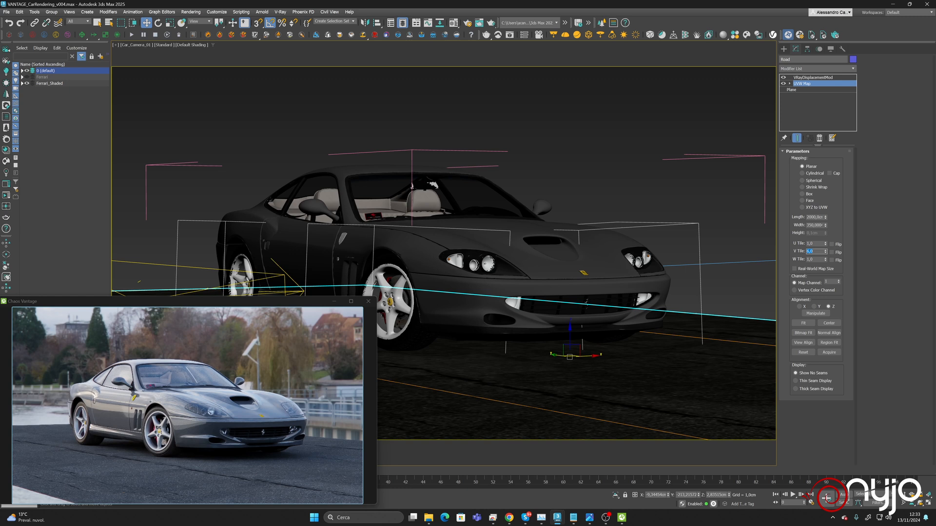
type("5")
key("Return")
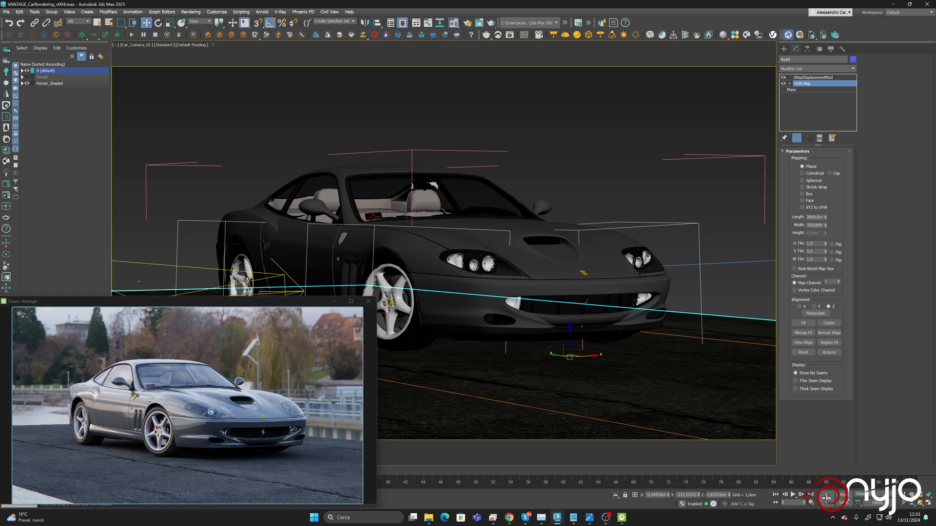
Reset the Material Editor's sample slots and switch to the Slate Material Editor
key("m")
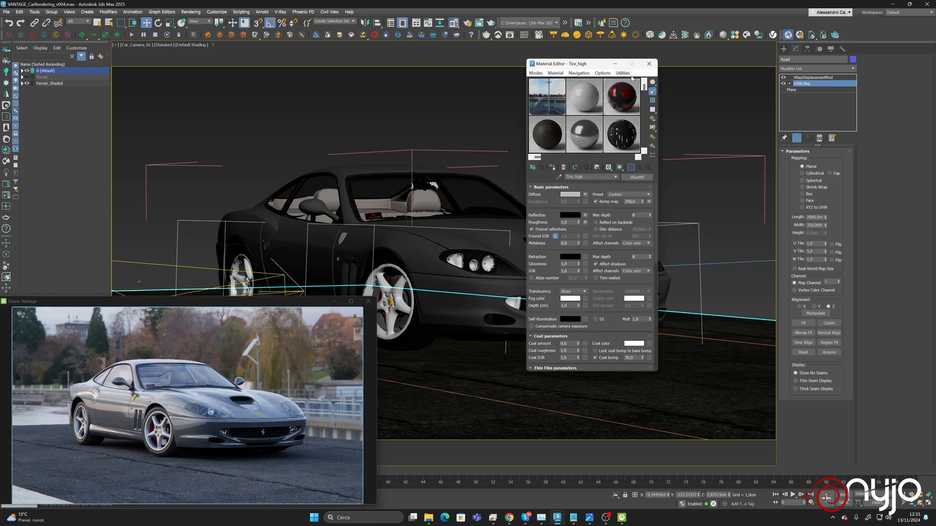
left_click(628, 73)
left_click(632, 117)
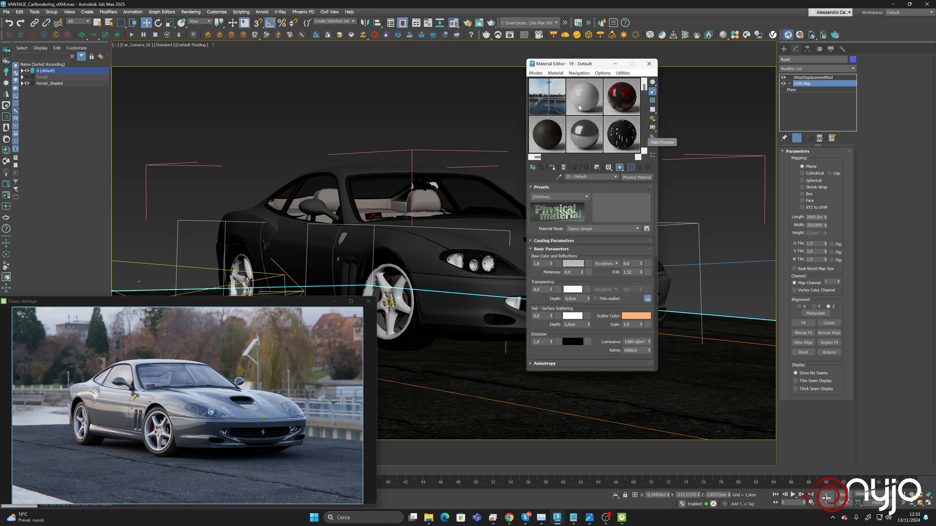
left_click(550, 100)
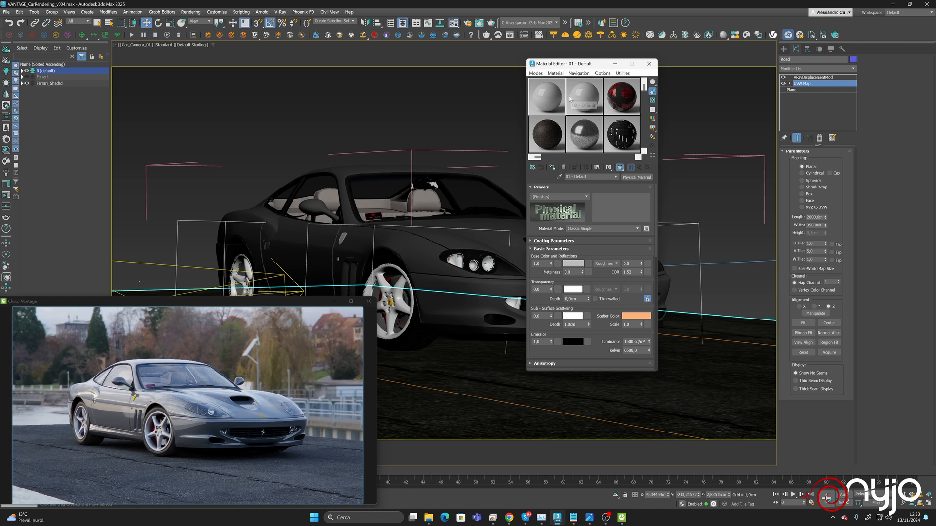
left_click(536, 73)
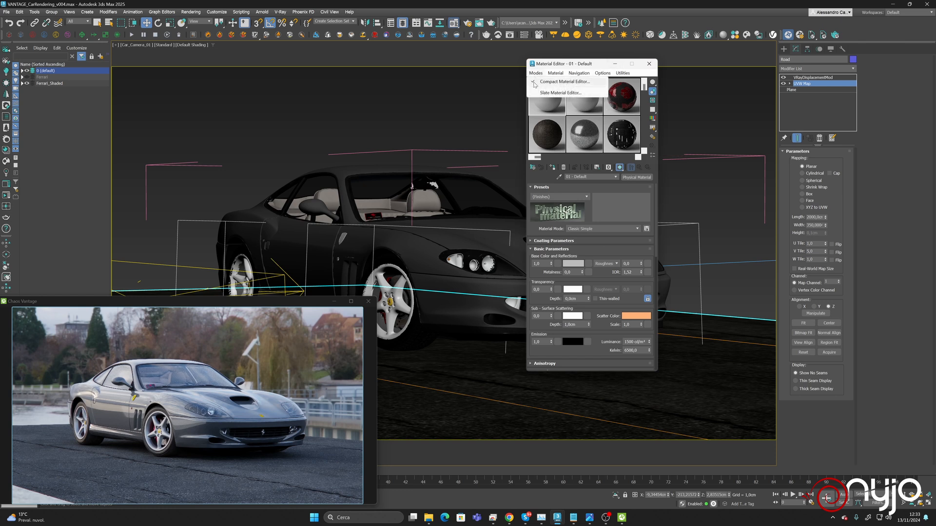
left_click(541, 93)
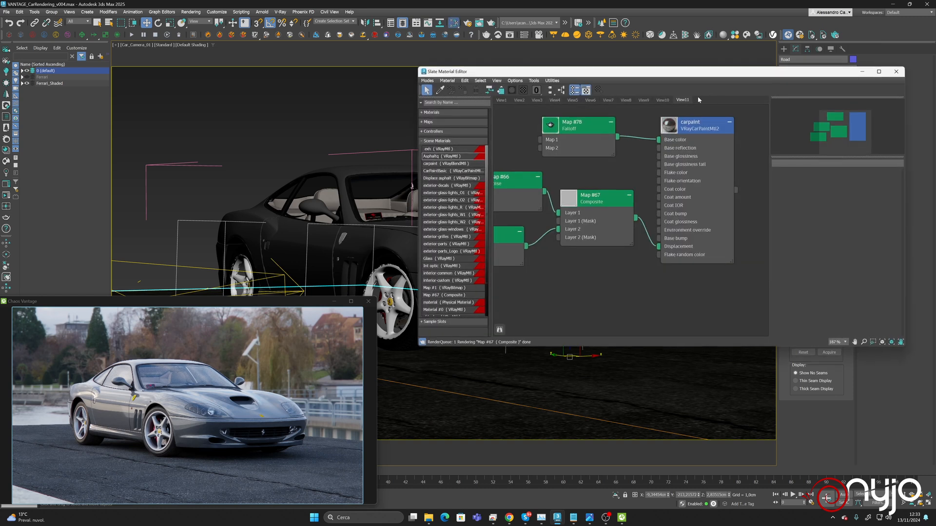
Create a new node view named View12 and load the road's asphalt material into it by sampling the road
right_click(706, 99)
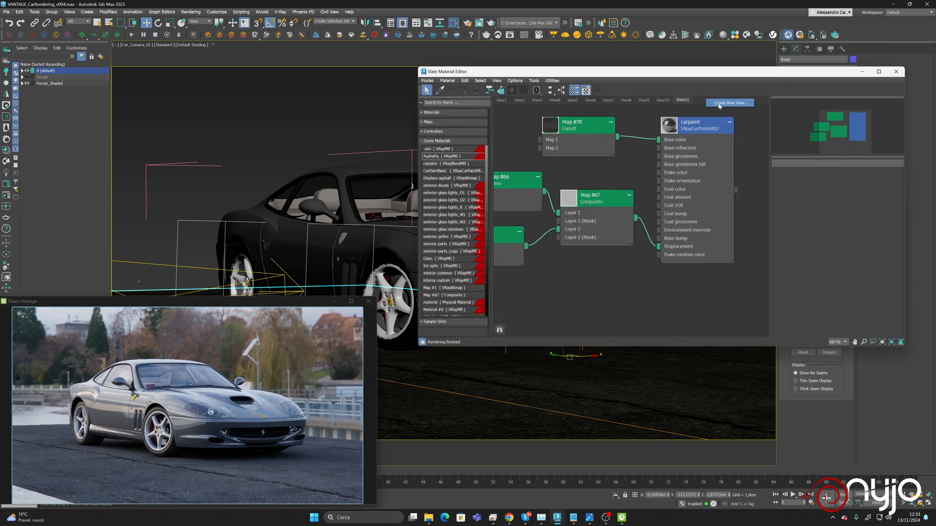
left_click(719, 103)
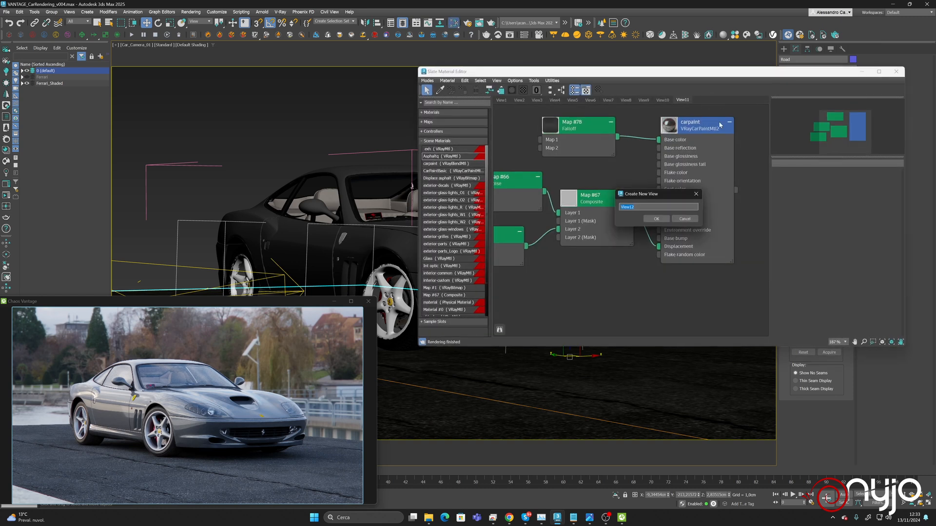
left_click(657, 219)
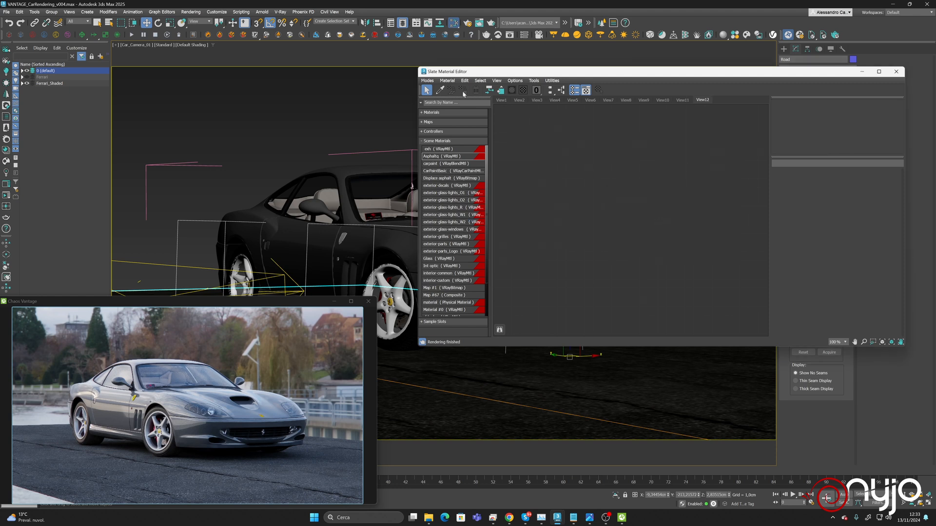
left_click(440, 91)
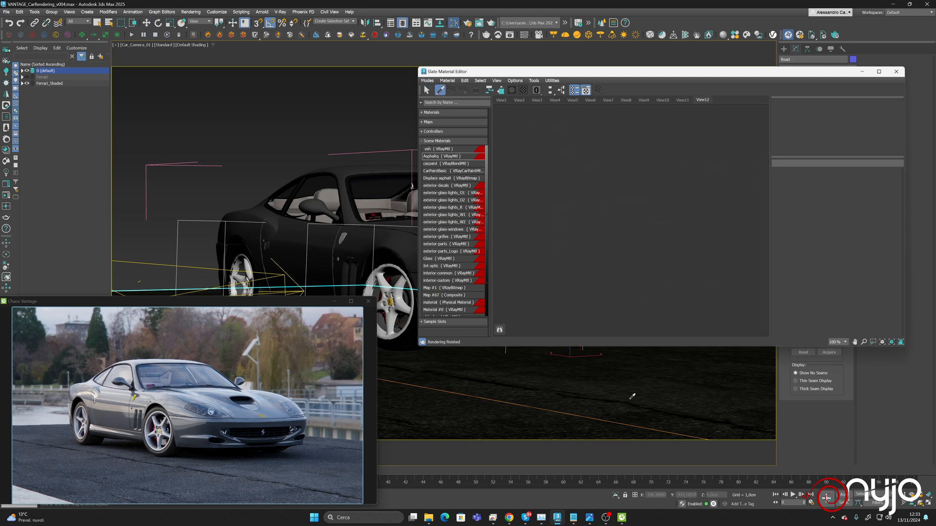
left_click(631, 394)
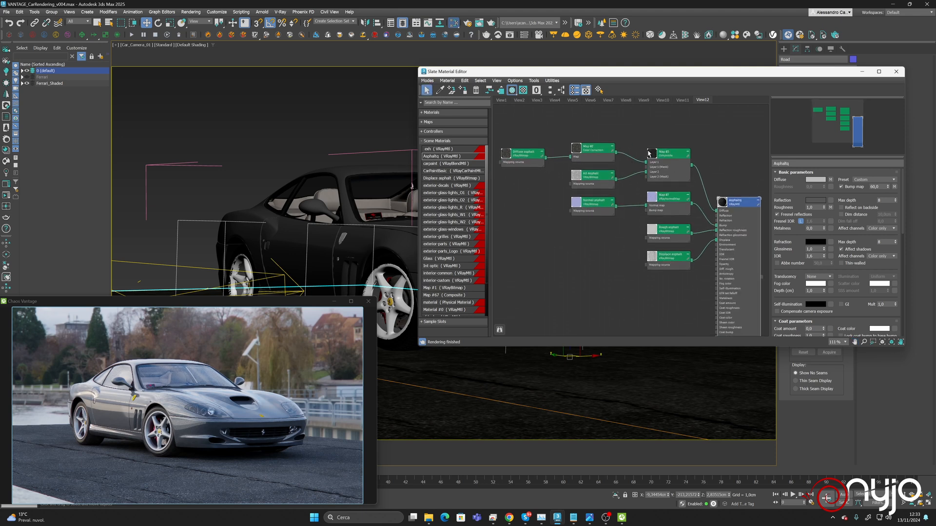
Add a third layer to the asphalt's Composite map and move the Multiply AO layer up into Layer 3, freeing Layer 2
left_click_drag(498, 137, 593, 132)
left_click(655, 153)
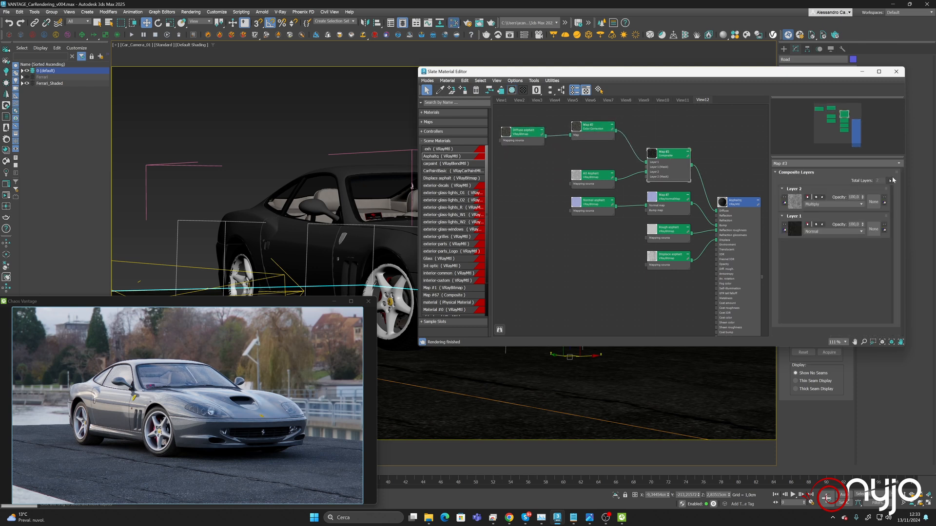
left_click(890, 181)
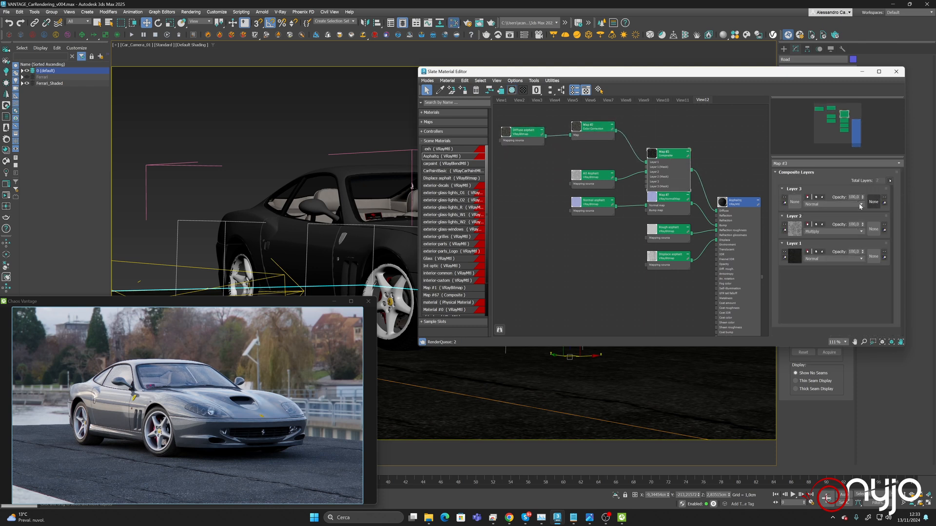
left_click_drag(885, 217, 883, 190)
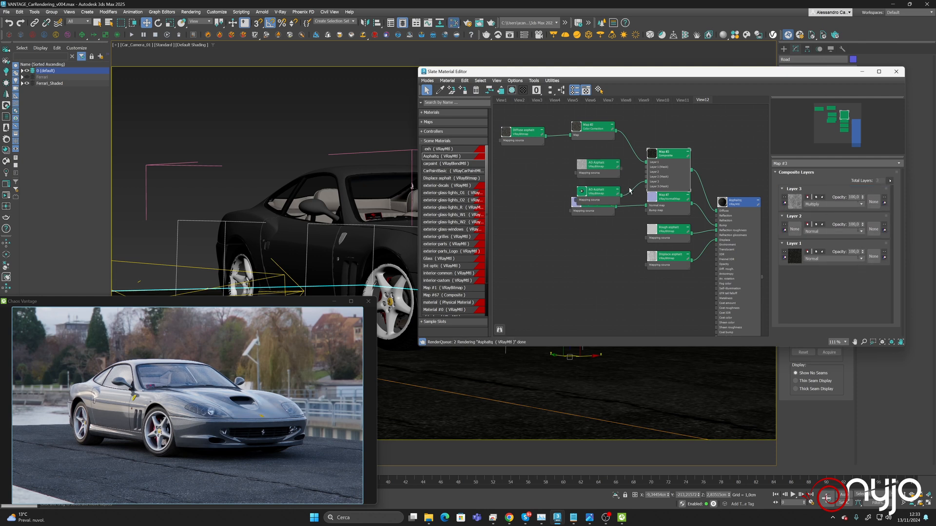
Delete the disconnected duplicate AO Asphalt node and place the connected one neatly beside the Composite map
left_click_drag(602, 169, 547, 169)
left_click(596, 164)
left_click_drag(602, 185, 596, 165)
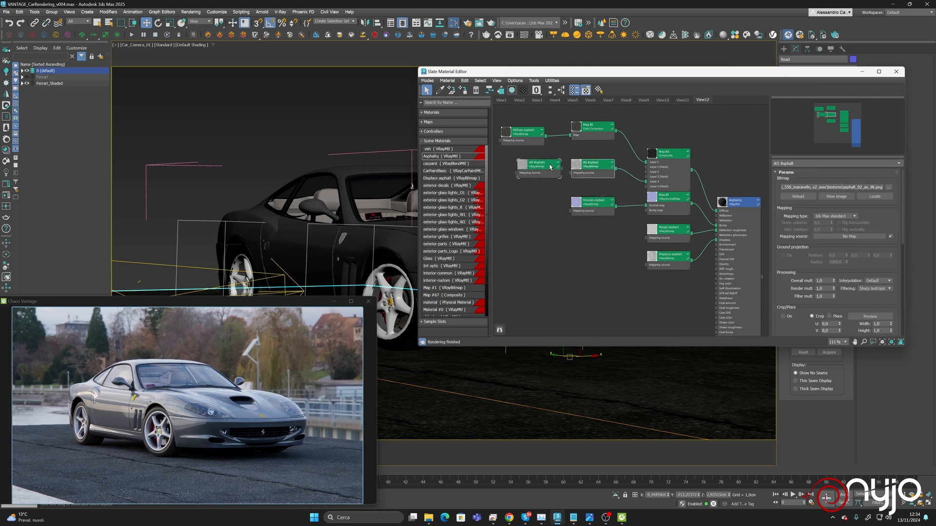
left_click(546, 170)
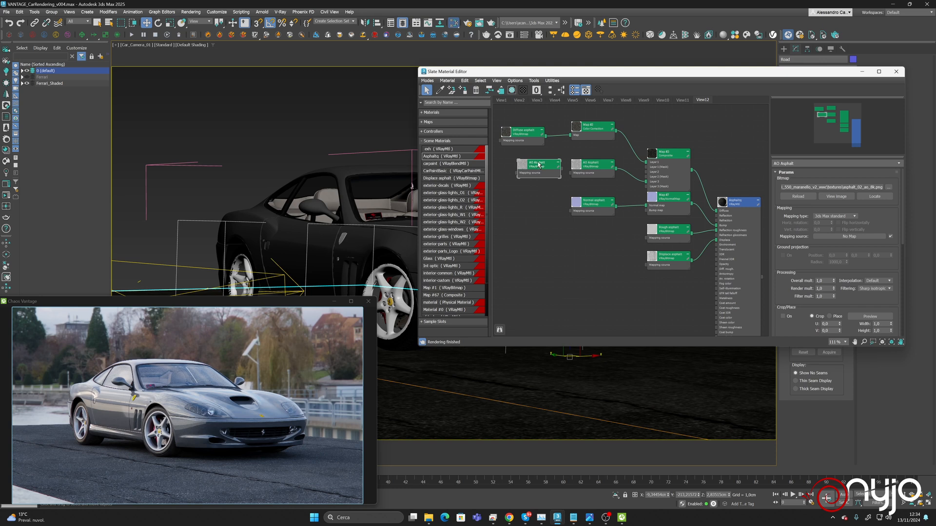
key("Delete")
left_click_drag(593, 172, 593, 183)
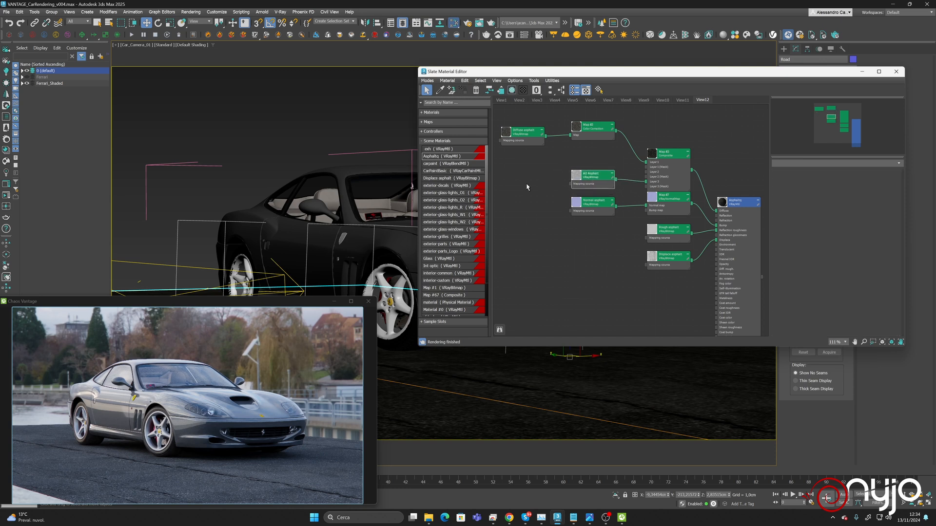
Add a Gradient Ramp map, connect it to Layer 2 of the Composite map, and open its parameters
left_click(436, 121)
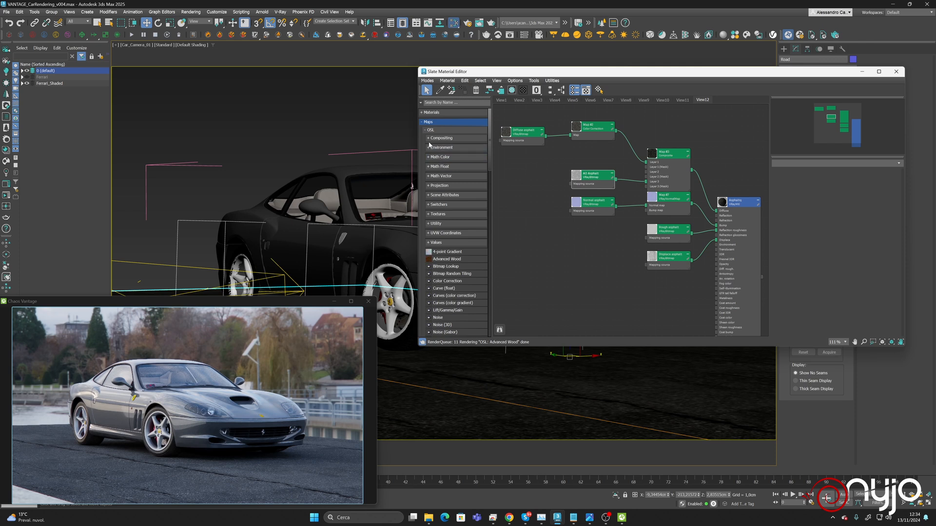
left_click(429, 129)
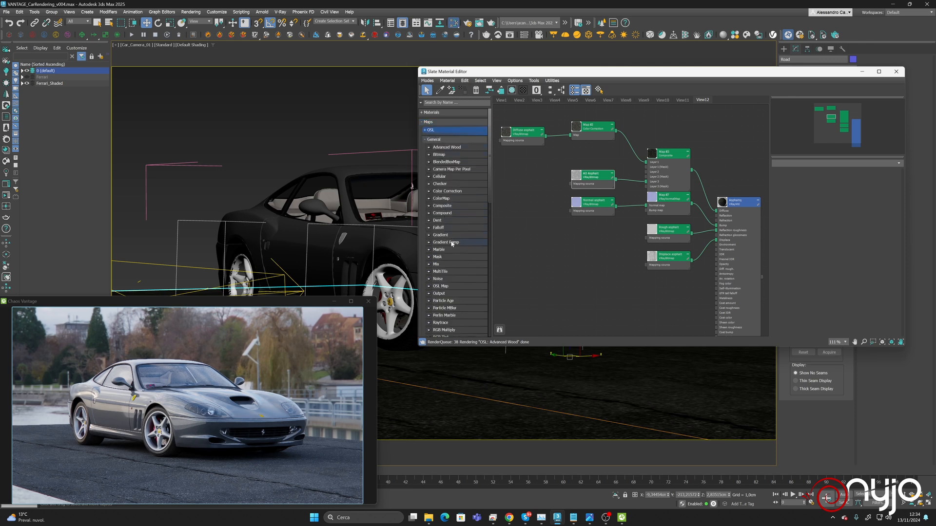
left_click(452, 243)
left_click_drag(499, 217, 645, 173)
double_click(534, 159)
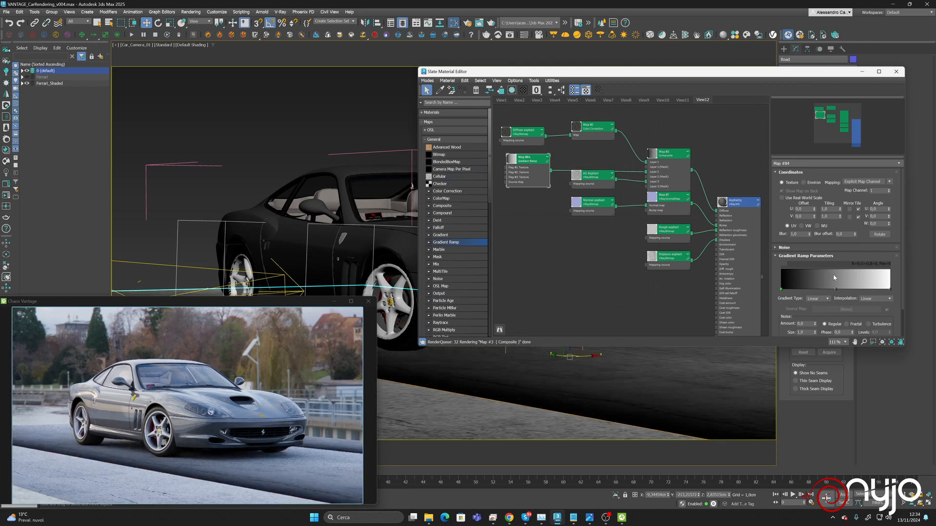
Set the Gradient Ramp's interpolation to Solid
left_click(869, 300)
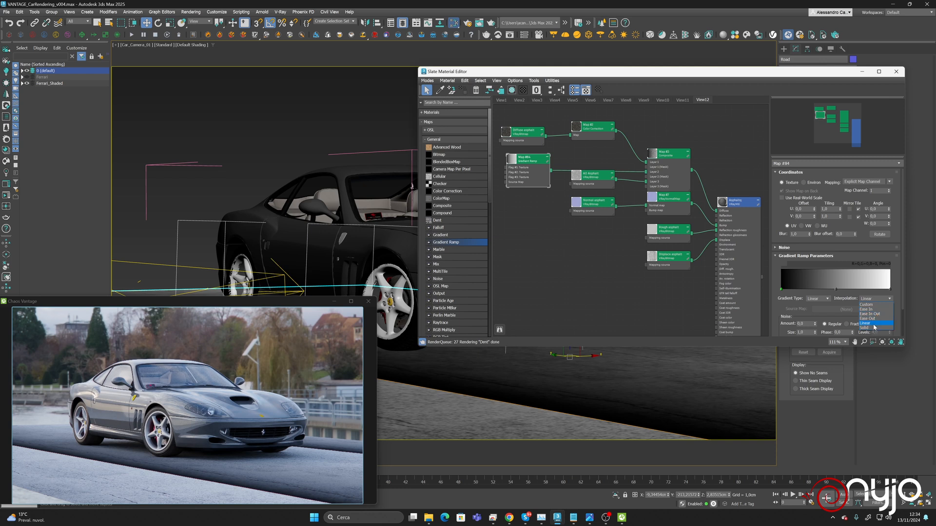
left_click(874, 324)
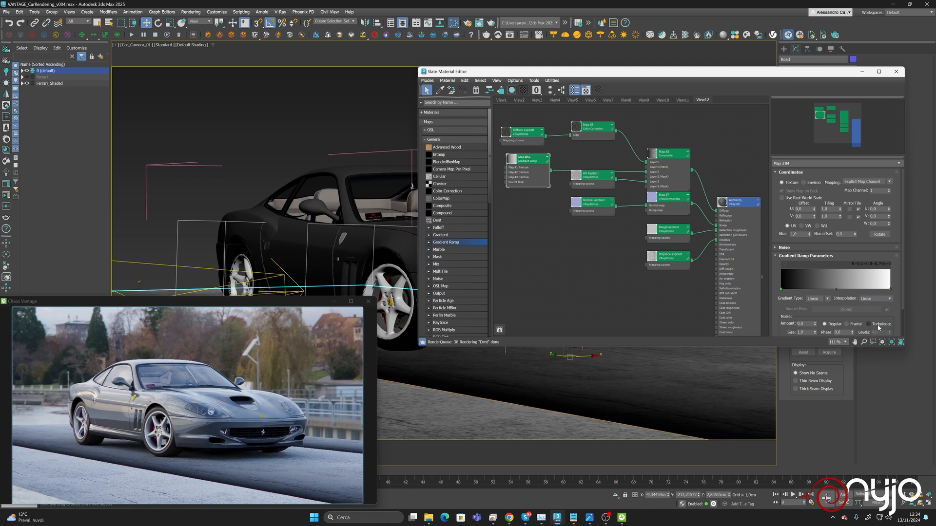
left_click(870, 299)
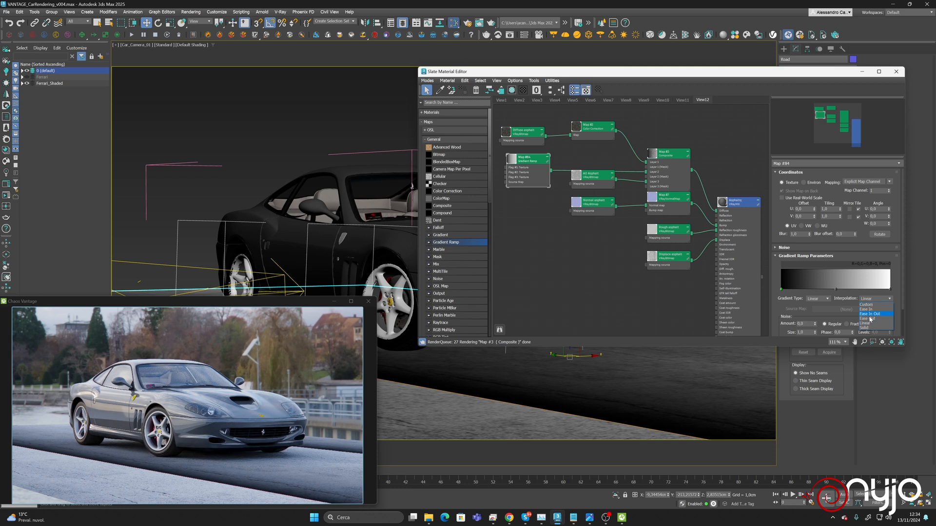
left_click(867, 328)
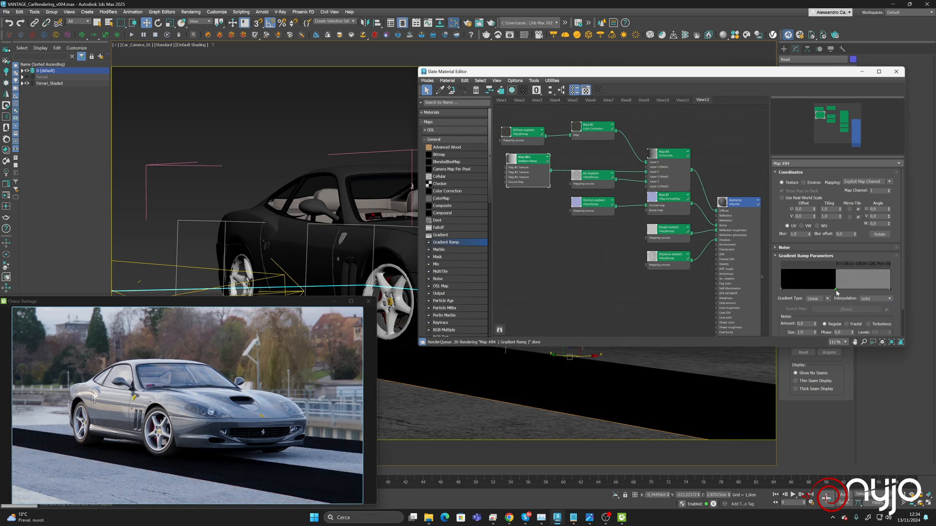
Turn the Gradient Ramp's middle flag white and add a black flag just after it, forming a narrow central white stripe
double_click(836, 290)
left_click_drag(770, 253, 797, 253)
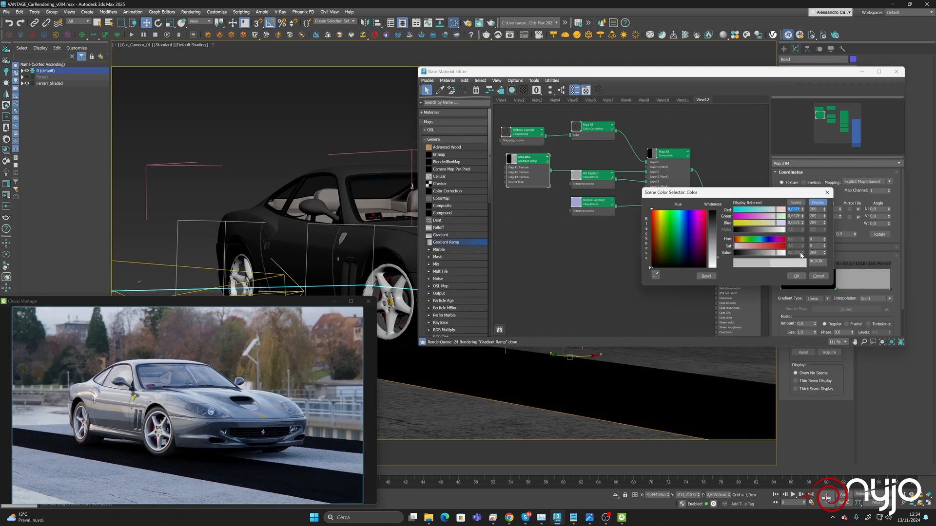
left_click(796, 277)
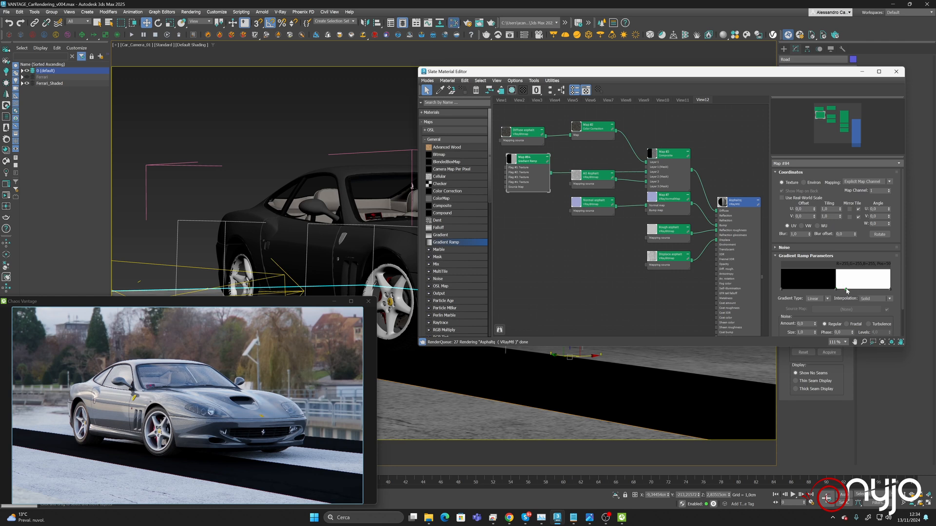
double_click(846, 291)
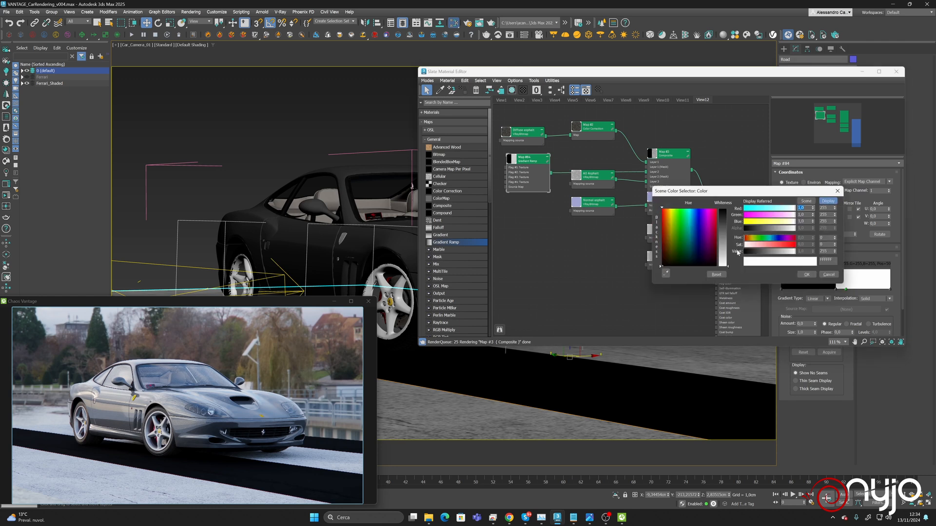
left_click_drag(782, 250, 743, 250)
left_click(797, 272)
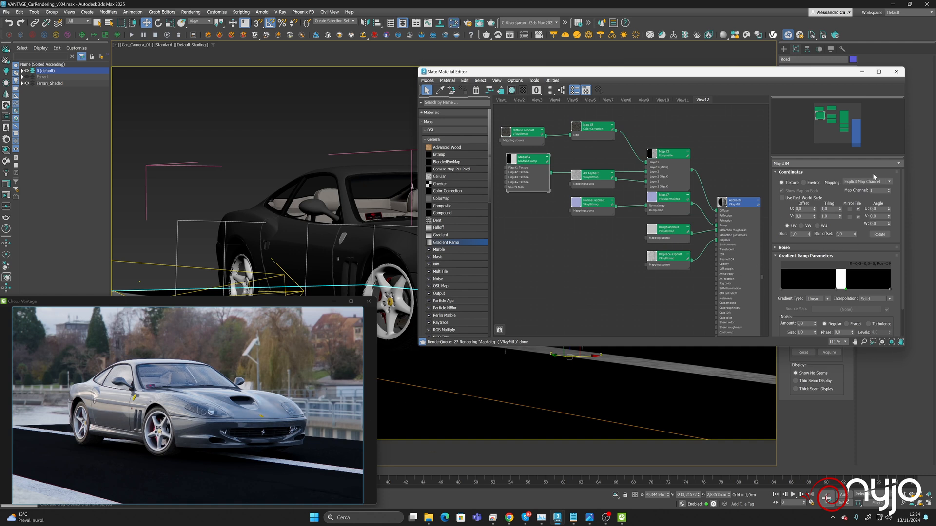
Set the blend mode of Layer 2 in the asphalt's Composite map to Addition
left_click(655, 154)
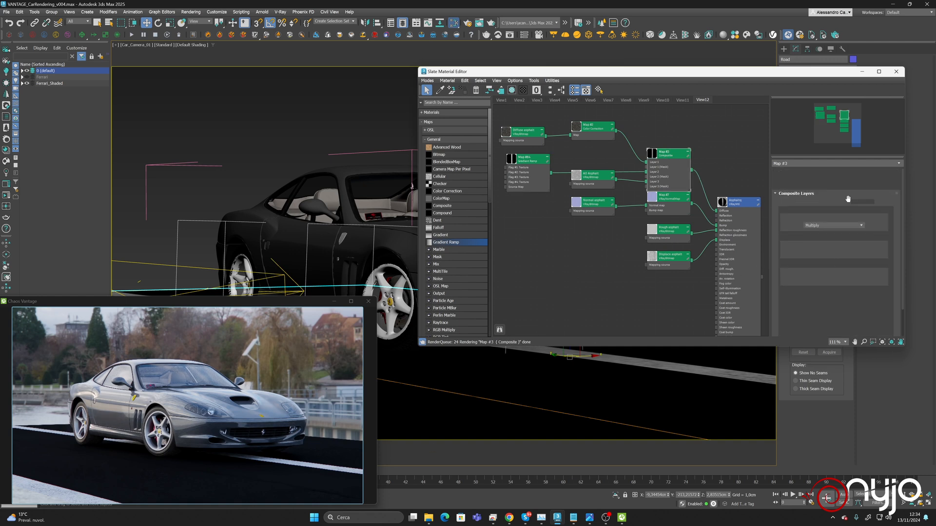
left_click(821, 231)
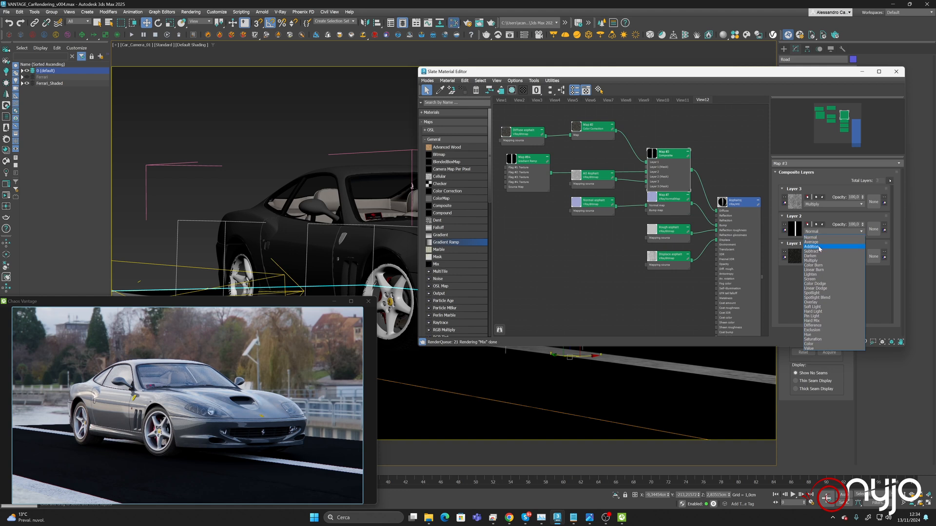
left_click(818, 247)
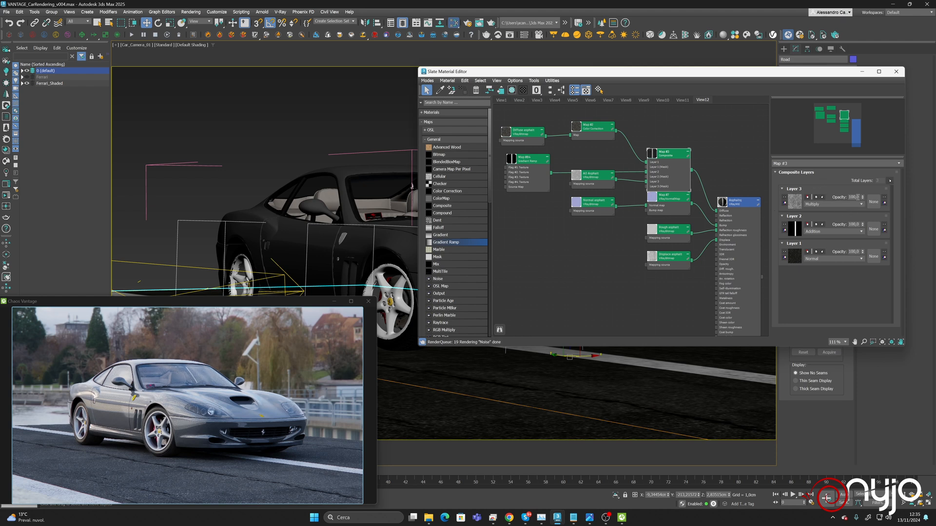
double_click(857, 197)
type("85")
key("Return")
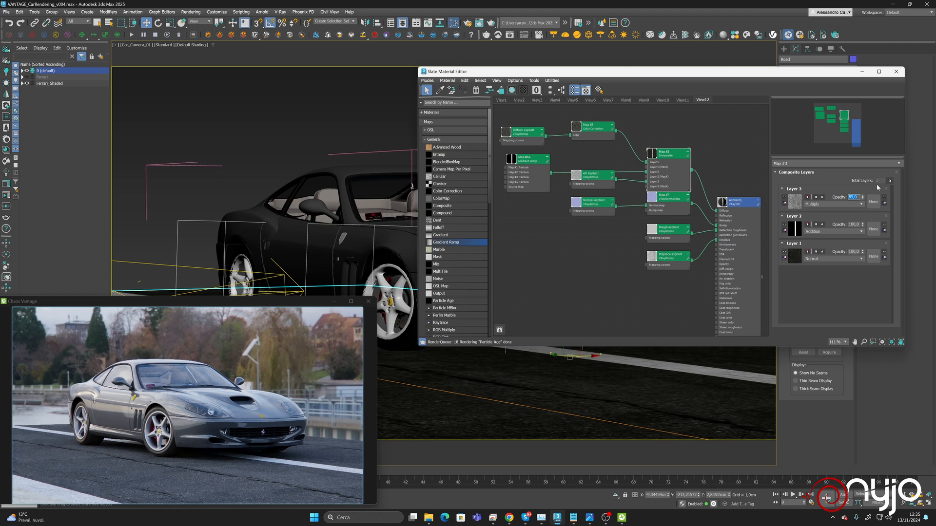
type("100")
key("Return")
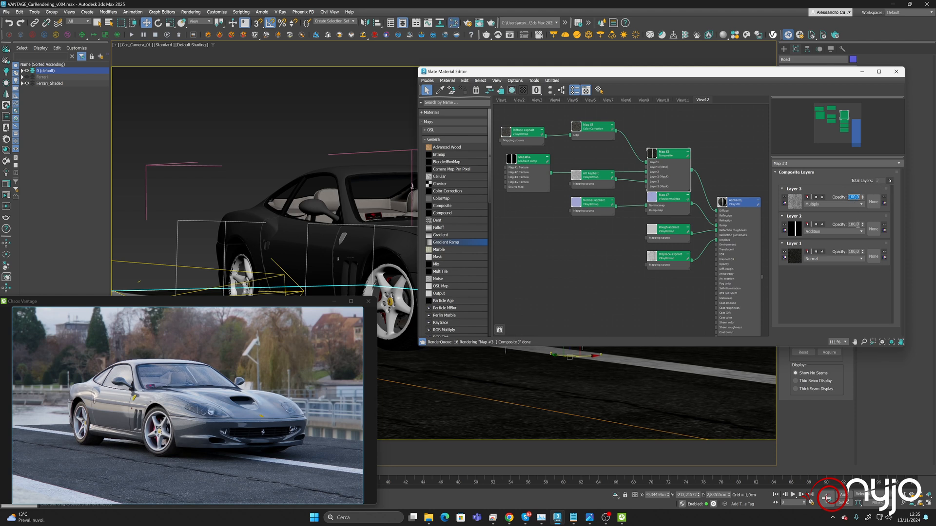
Lower the opacity of the Composite map's Layer 2 to soften the white road stripe
double_click(858, 224)
type("80")
key("Return")
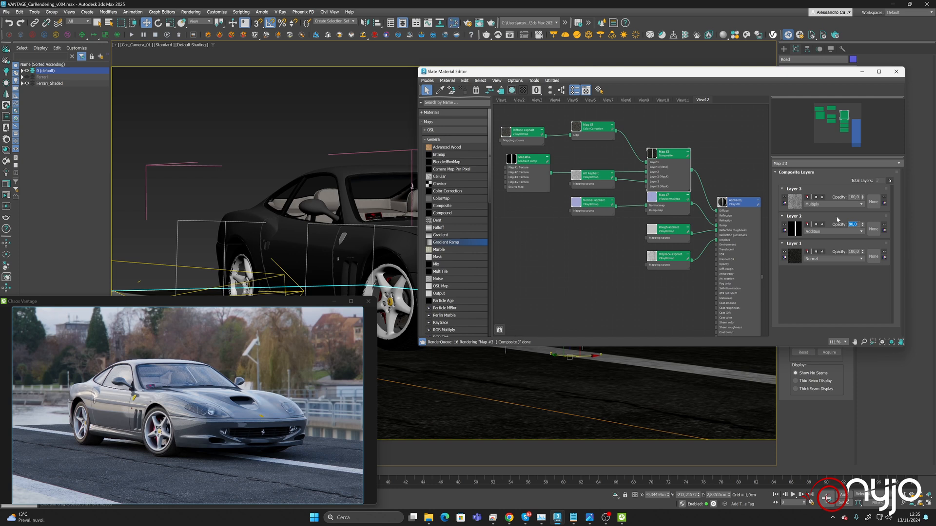
type("7")
type("6")
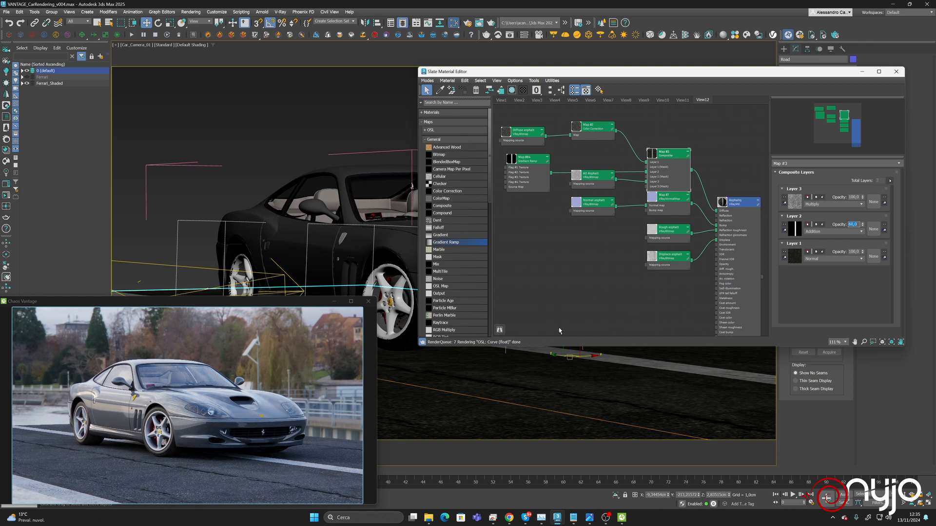
Remove the central white stripe from the Gradient Ramp and move the Slate Material Editor clear of the UVW Map parameters
double_click(518, 160)
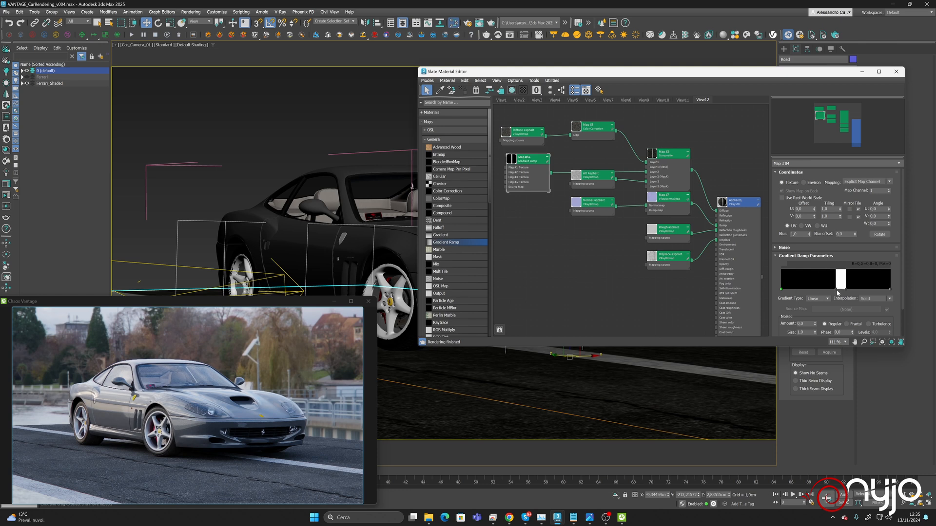
left_click_drag(838, 291, 756, 284)
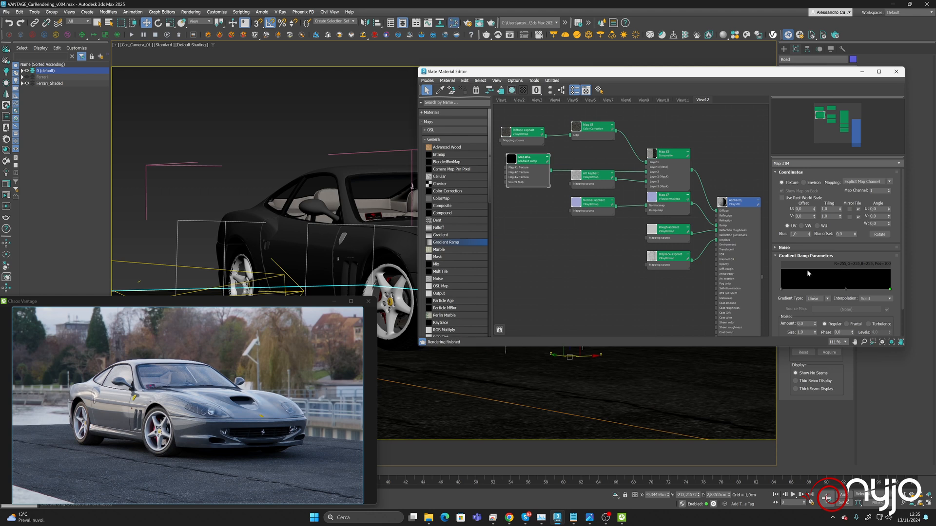
left_click_drag(734, 76, 410, 55)
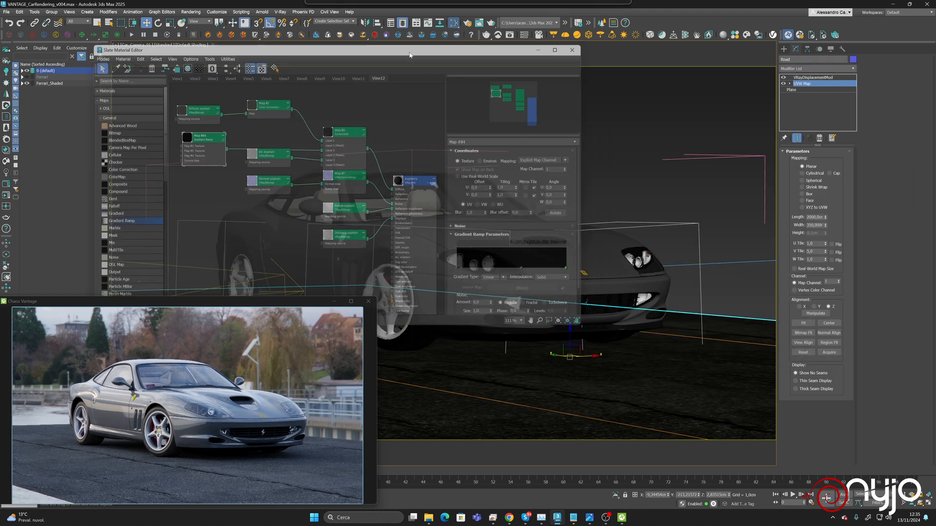
Fit the road's UVW Map to the plane, with U Tile at 2 and V Tile at 5
left_click(803, 323)
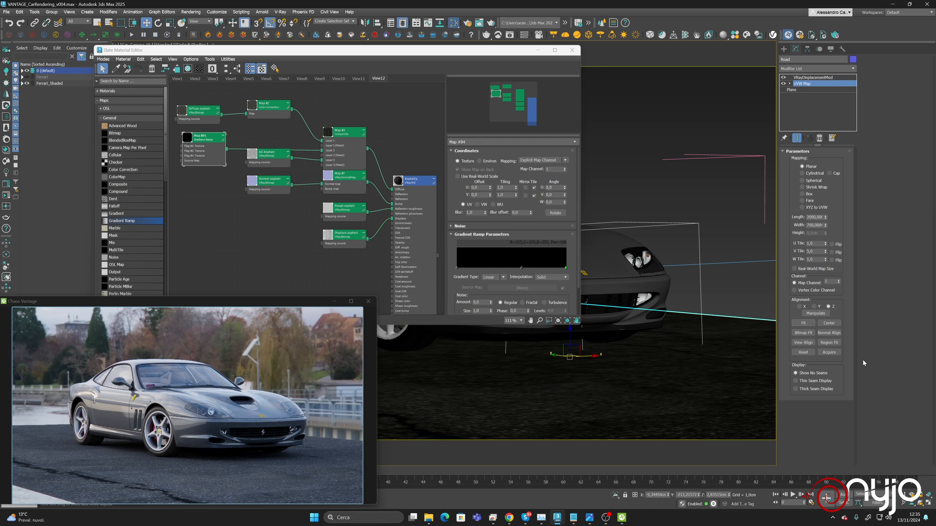
double_click(816, 243)
type("2")
key("Return")
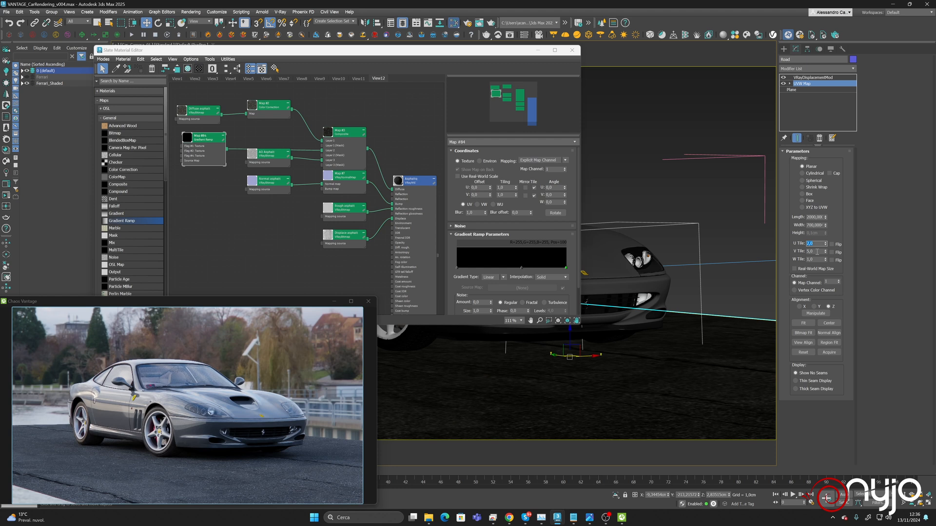
left_click(817, 252)
Add a flag near the start of the Gradient Ramp and make the neighbouring flag white, forming a narrow stripe
left_click(464, 269)
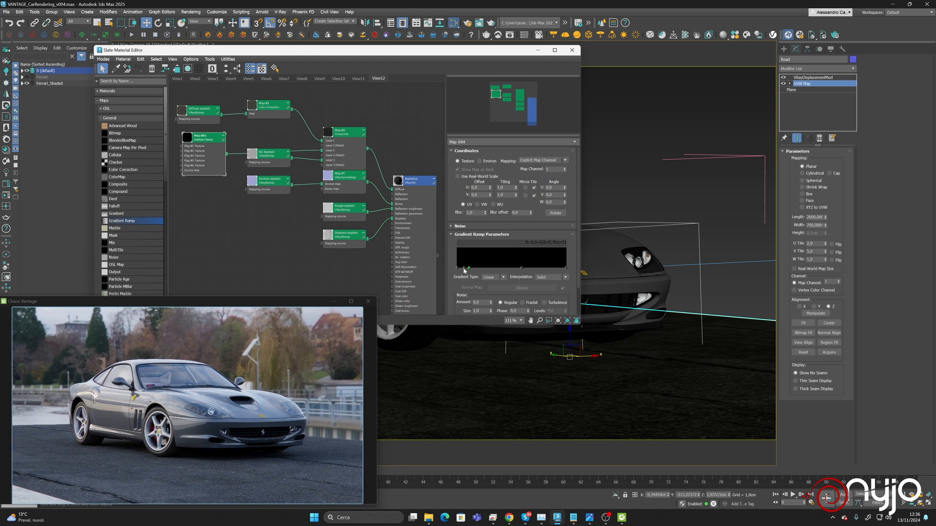
double_click(469, 267)
left_click(398, 231)
left_click_drag(399, 231, 413, 231)
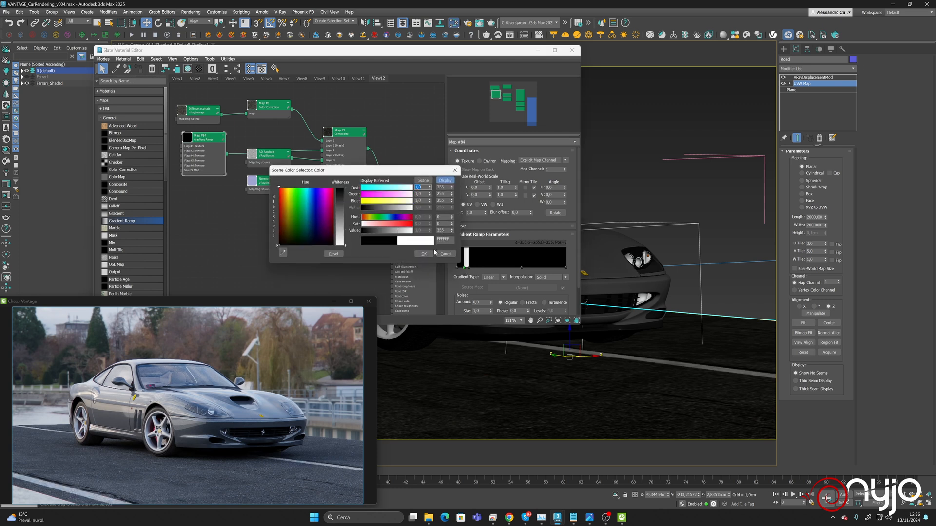
left_click(424, 253)
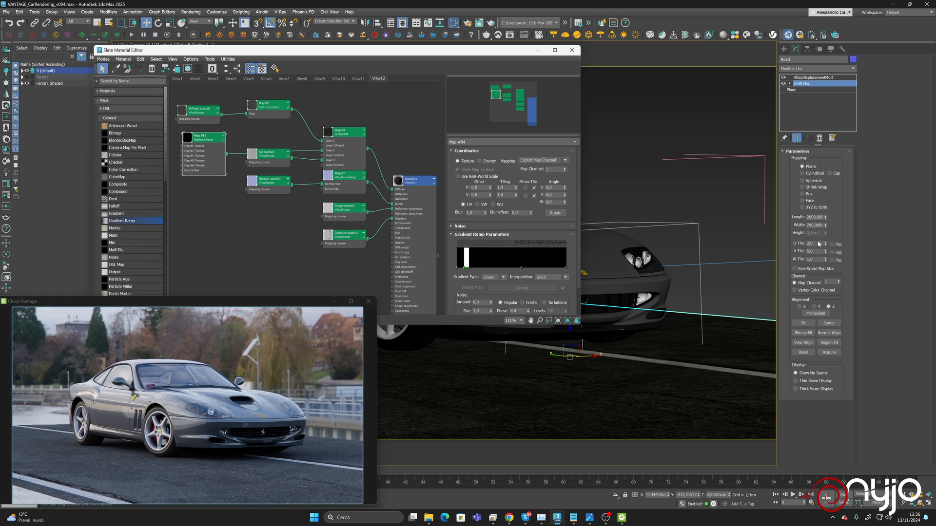
Set the Gradient Ramp's U tiling to 0.5 and narrow the white stripe near the ramp's start
left_click(509, 188)
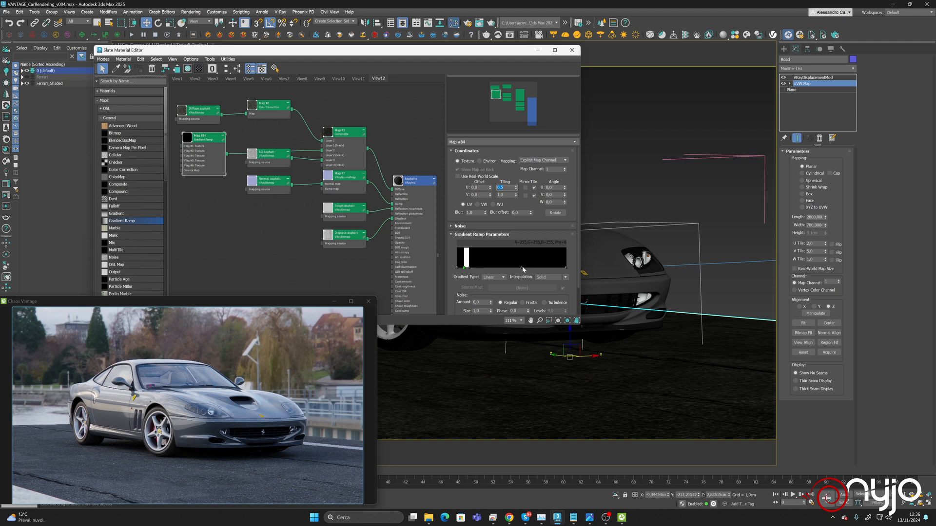
left_click_drag(464, 269, 470, 271)
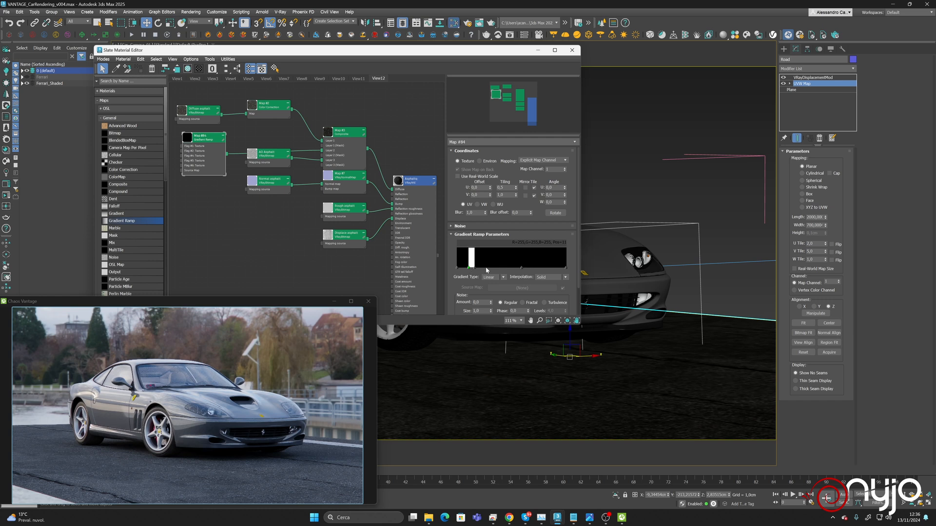
Add a white flag near the end of the Gradient Ramp and a black one just after it, forming a second narrow stripe
left_click(524, 271)
double_click(554, 269)
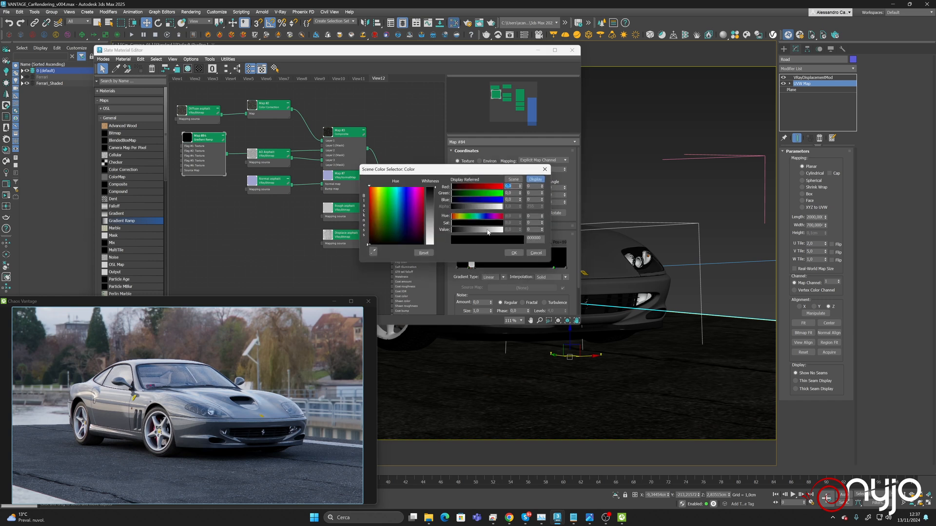
left_click_drag(487, 232, 502, 230)
left_click(513, 253)
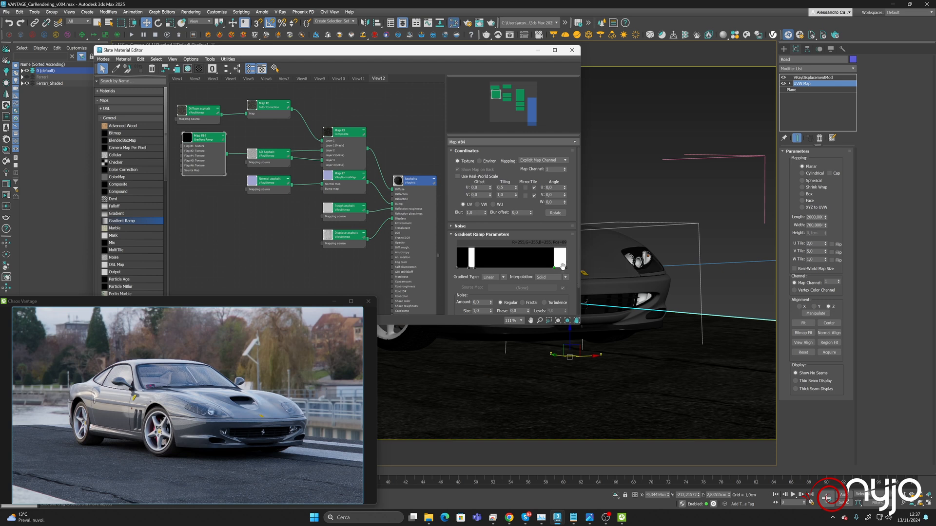
double_click(561, 267)
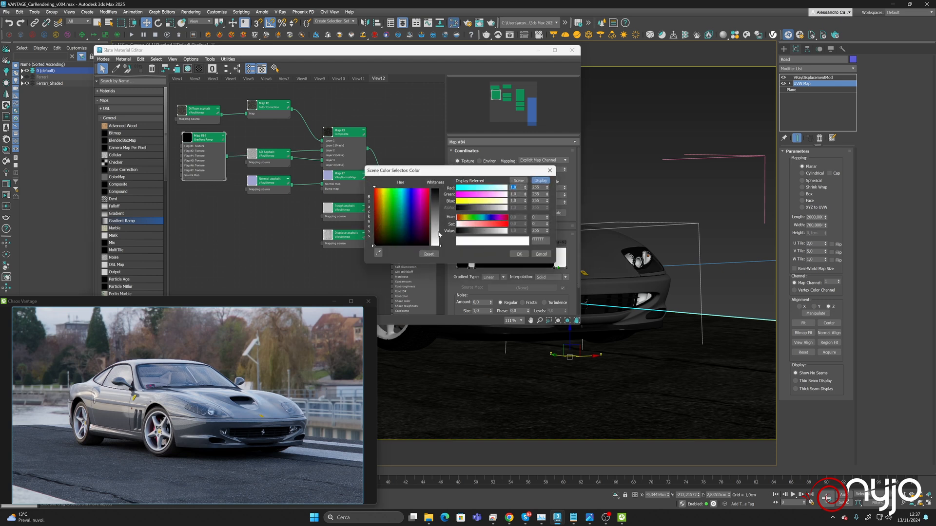
left_click_drag(490, 232, 451, 232)
left_click(518, 254)
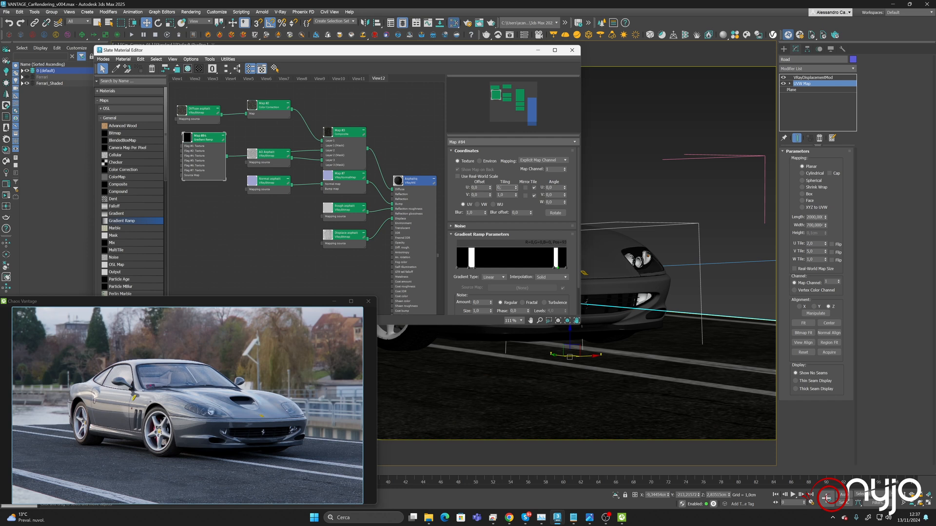
Set the Gradient Ramp's U tiling to 0.25 and widen the first white stripe towards the ramp's start
type("5")
key("Return")
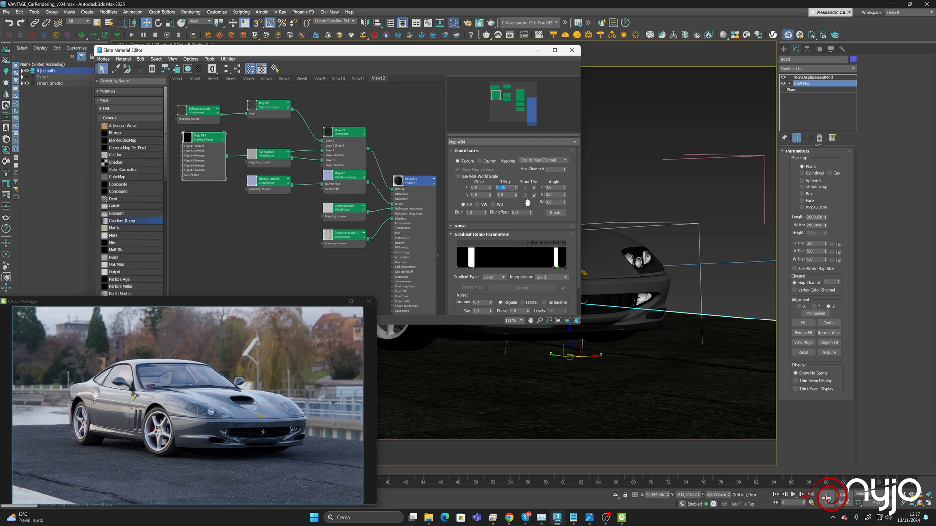
left_click(493, 268)
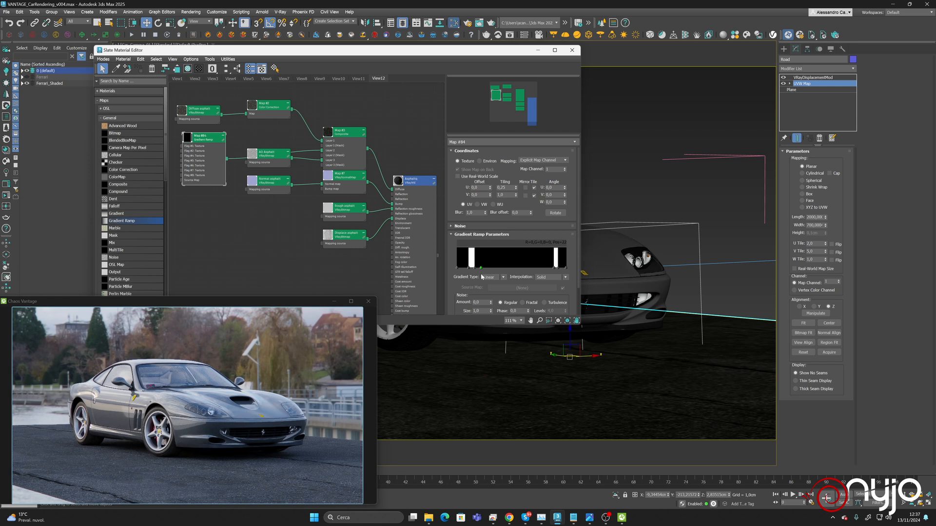
left_click_drag(470, 269, 465, 270)
Leave the maximised camera view for the multi-viewport layout and move the Slate Material Editor and Chaos Vantage windows off the Front viewport
left_click(929, 504)
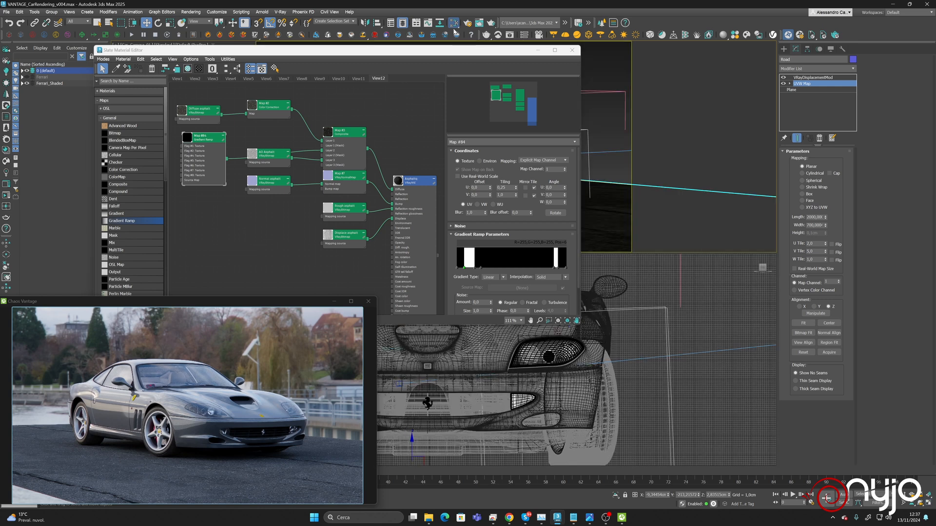
left_click_drag(453, 50, 742, 95)
left_click_drag(270, 307, 311, 42)
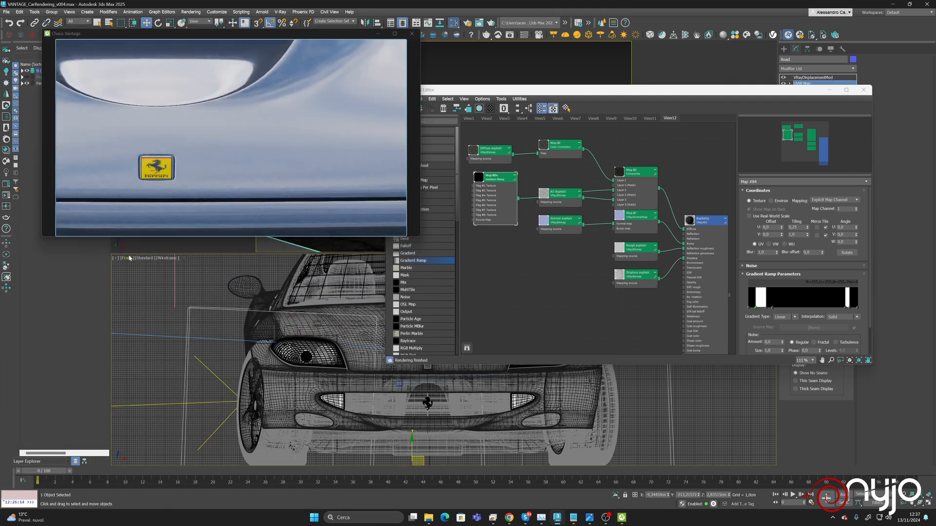
Switch the Front viewport to the Top view to show the car and road from above
left_click(127, 258)
left_click(133, 298)
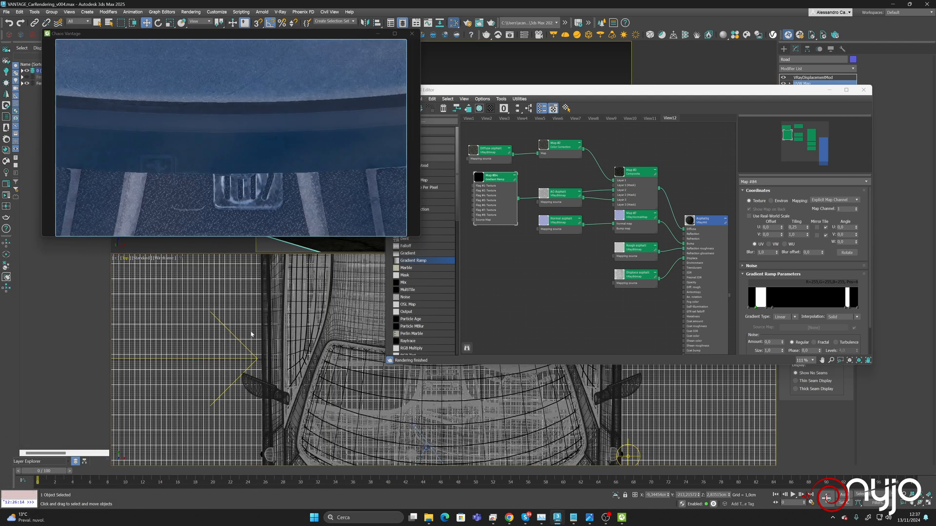
scroll(282, 383, "down", 10)
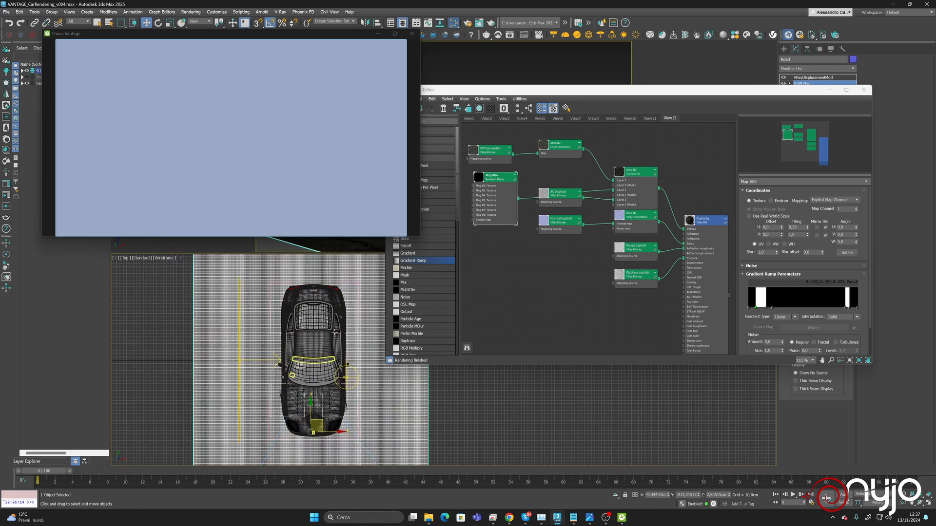
Stop the live link to Chaos Vantage, close the Vantage window and dismiss the V-Ray log
left_click(349, 34)
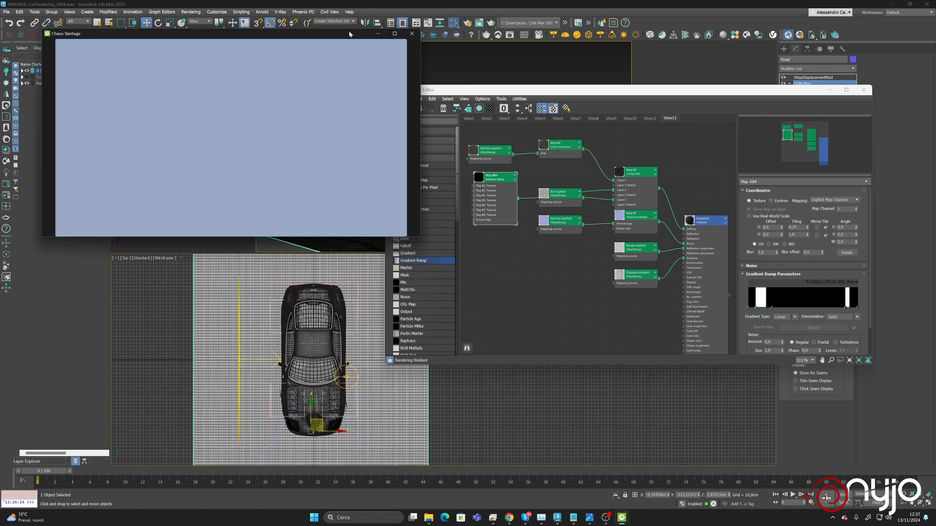
key("Escape")
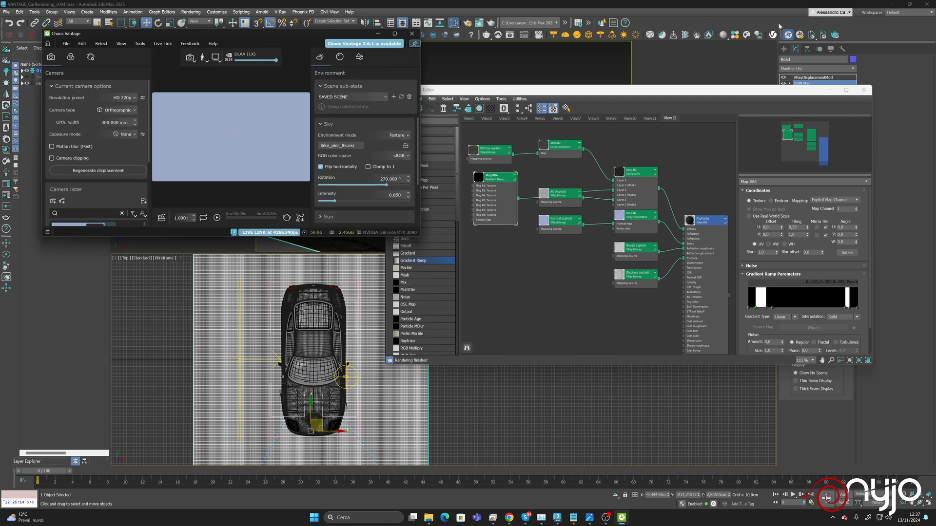
left_click(788, 35)
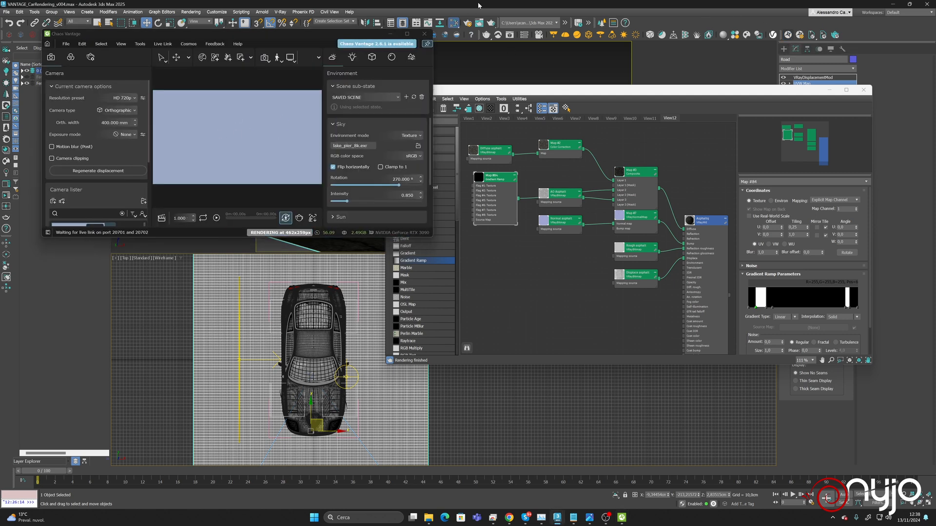
left_click(424, 34)
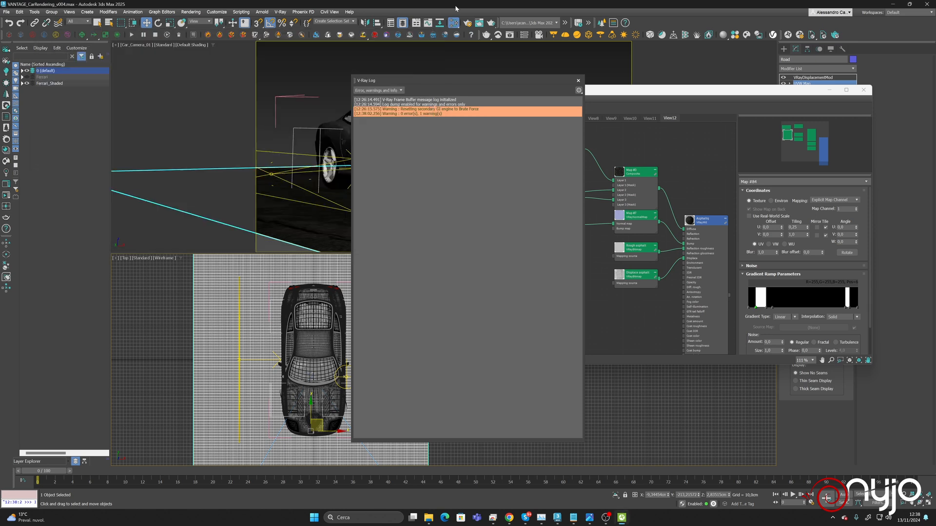
left_click(578, 80)
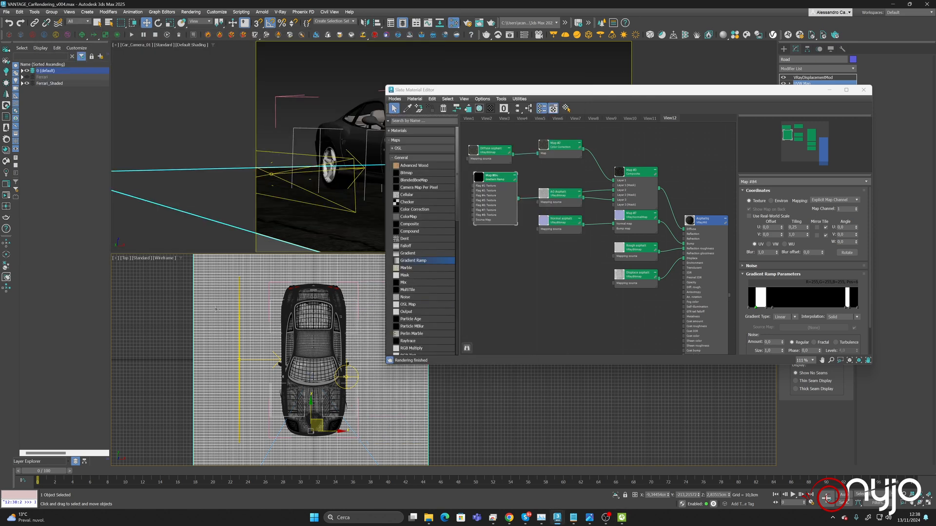
Switch the Top viewport to Default Shading and maximise it to show the whole road with the car
left_click(166, 257)
left_click(164, 266)
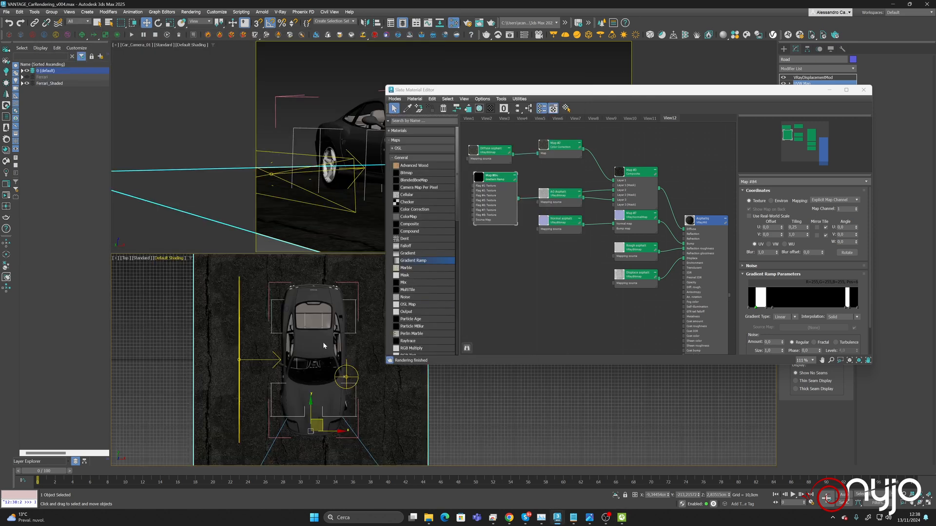
middle_click_drag(295, 357, 280, 355)
scroll(268, 359, "down", 2)
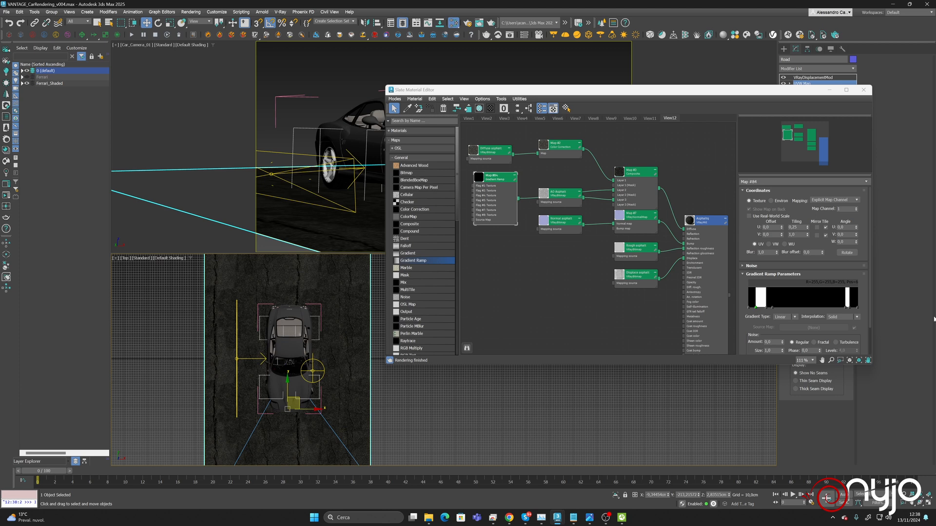
left_click(928, 502)
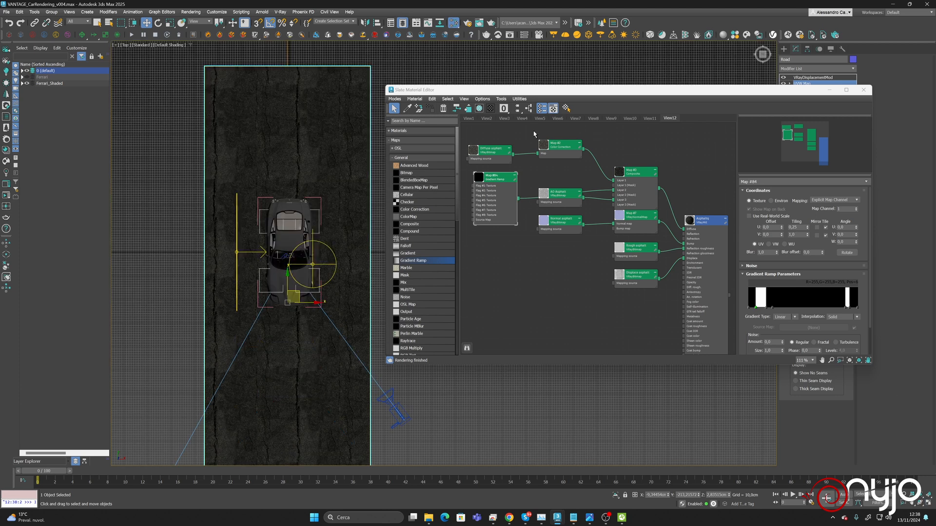
Set the Gradient Ramp's U tiling to 1.0 and move the Slate Material Editor clear of the modifier stack
middle_click_drag(311, 178, 318, 217)
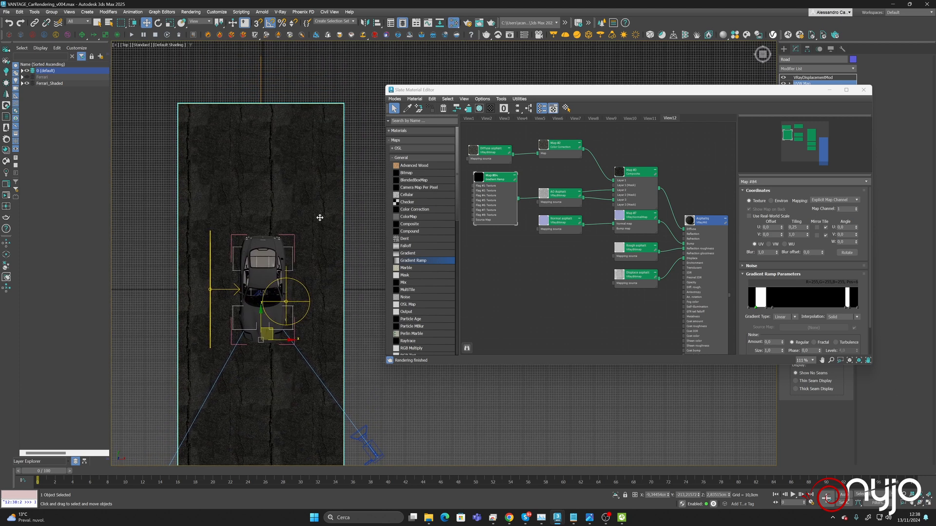
left_click(801, 227)
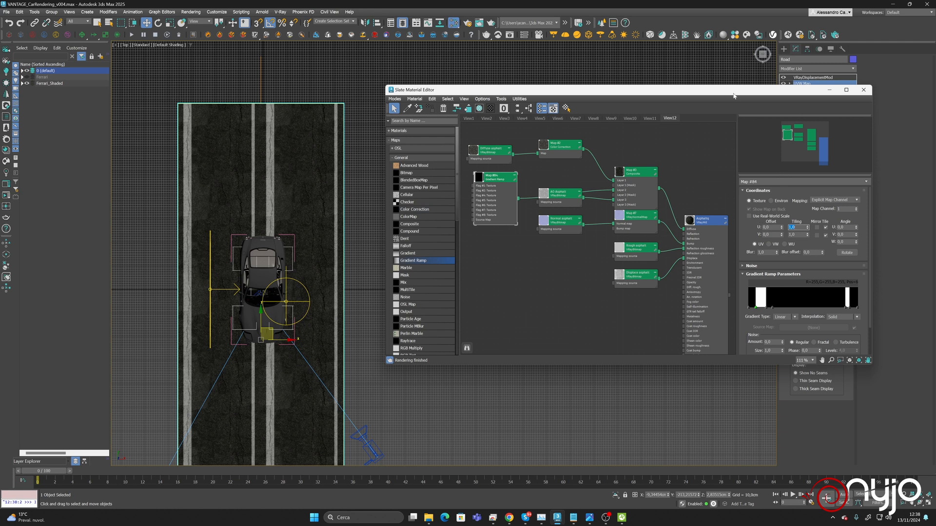
left_click_drag(726, 89, 630, 221)
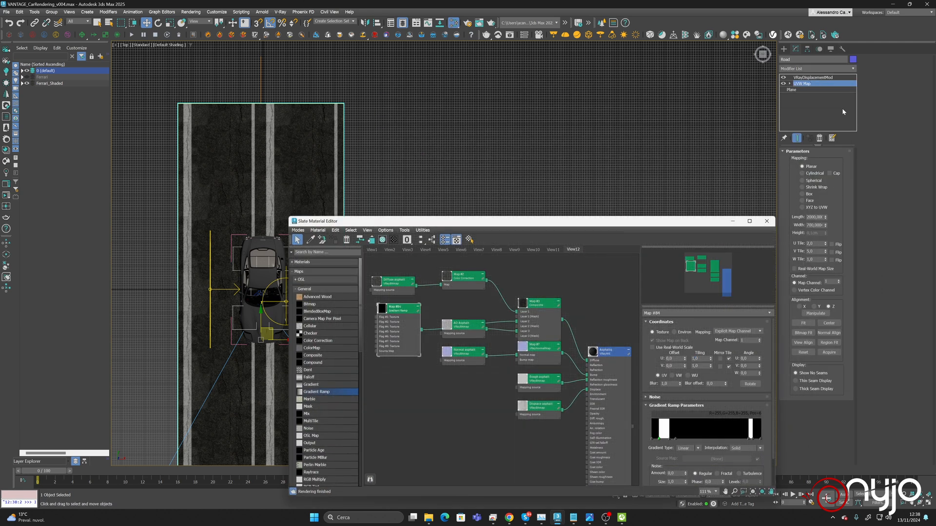
Duplicate the Road's UVW Map modifier within the stack and set the upper copy's map channel to 2
right_click(808, 84)
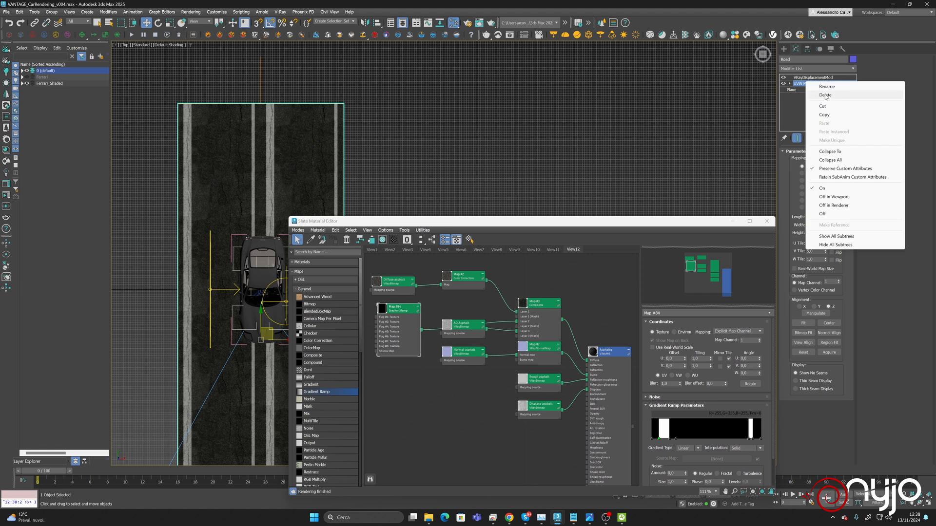
left_click(833, 110)
right_click(809, 84)
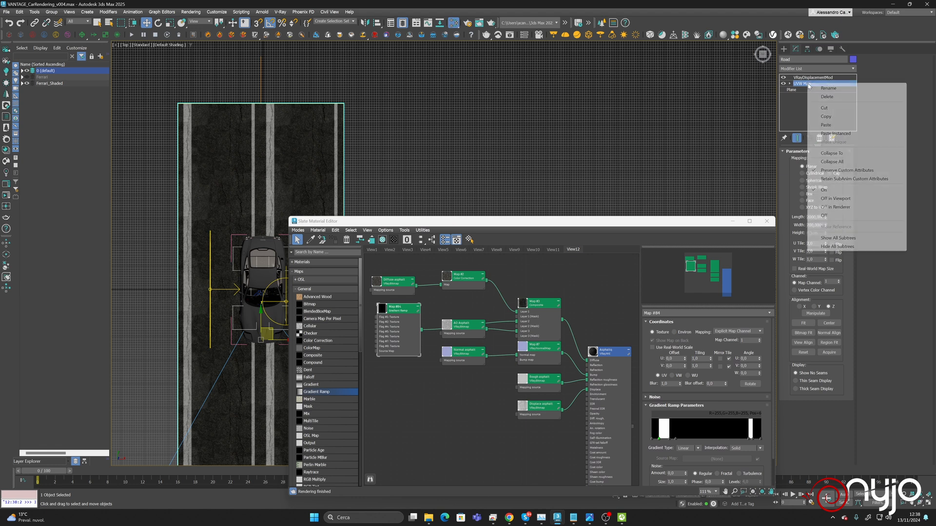
left_click(848, 125)
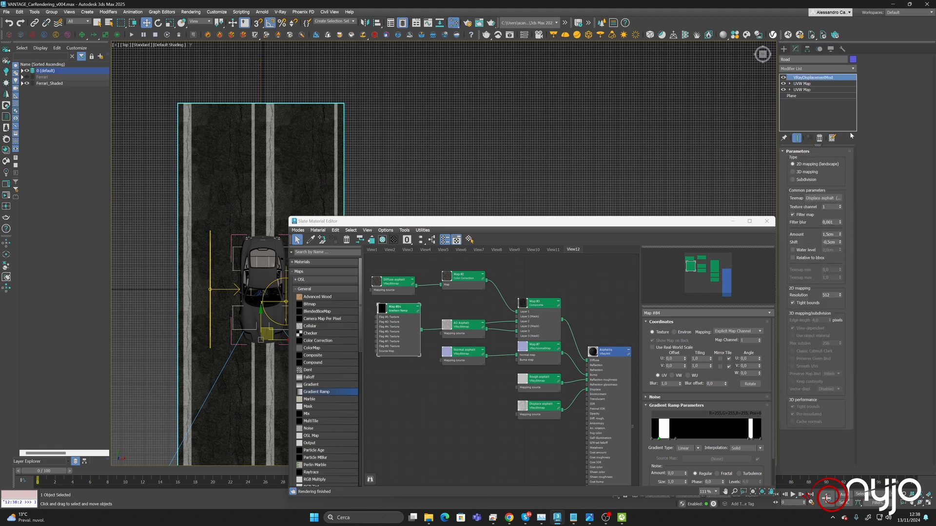
left_click(811, 84)
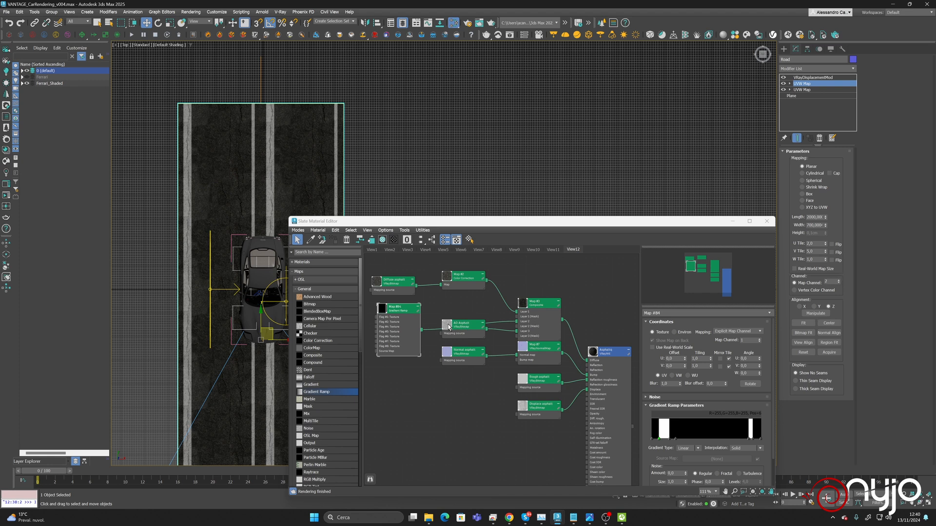
Set the Gradient Ramp's map channel to 2 and move the Slate Material Editor away from the modifier parameters
left_click(399, 311)
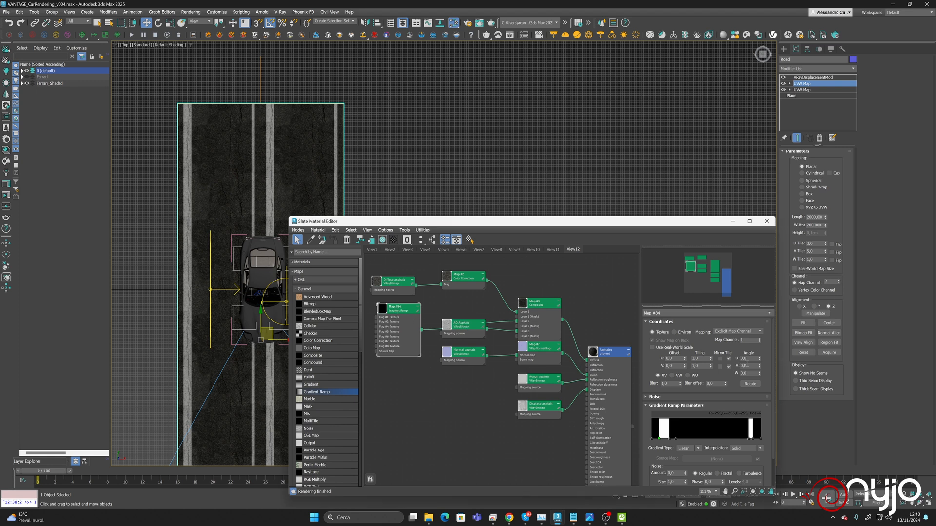
left_click(760, 339)
left_click_drag(468, 222, 522, 181)
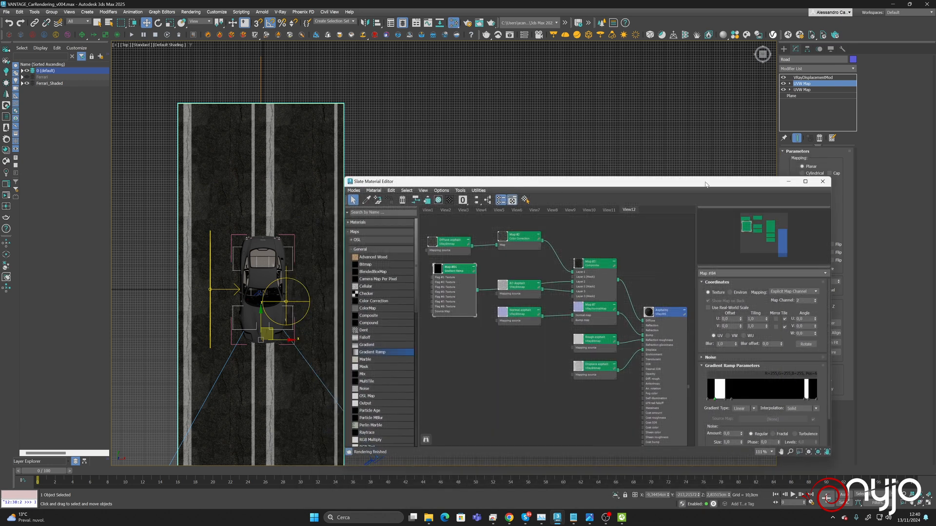
left_click_drag(708, 182, 639, 180)
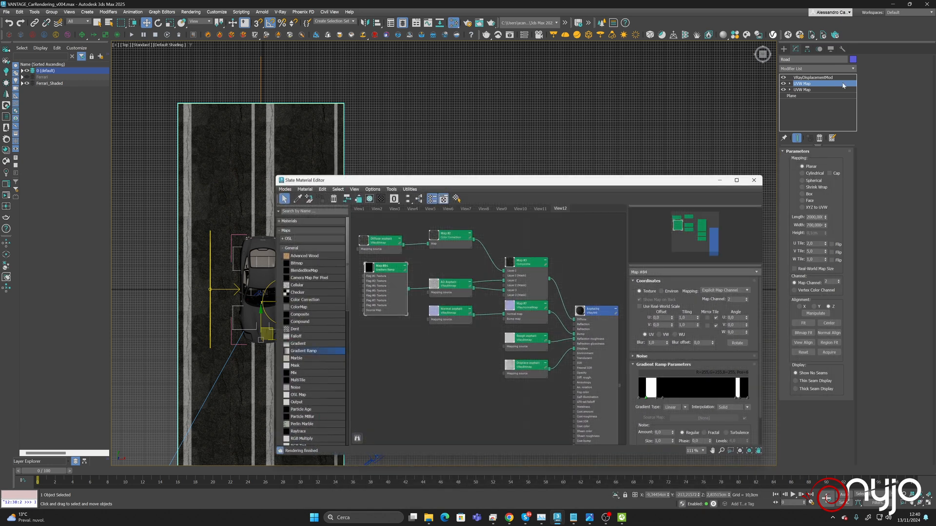
Fit the upper UVW Map's mapping to the road plane and set its U Tile to 1
left_click(803, 323)
middle_click_drag(283, 122, 264, 101)
left_click_drag(397, 182, 451, 189)
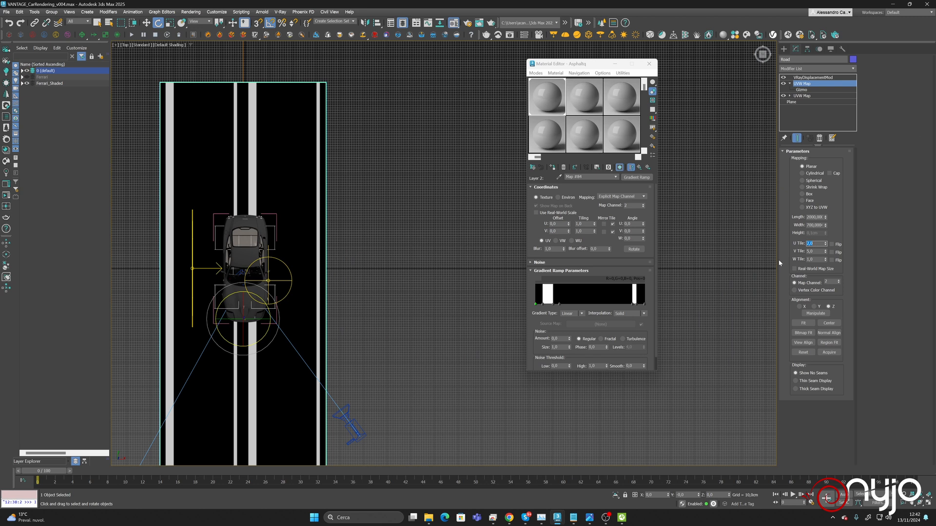
type("1")
key("Return")
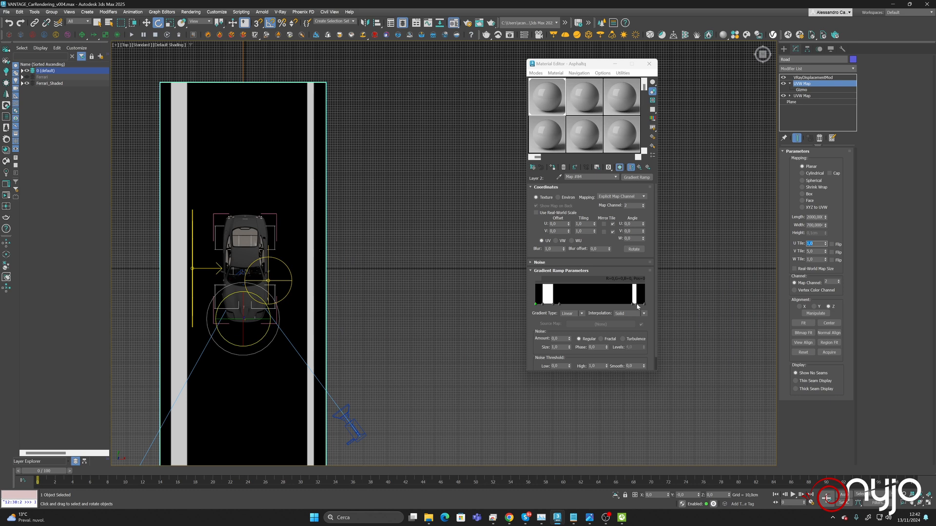
Narrow both white stripes in the Gradient Ramp into thin lines of equal width along the road's edges
left_click_drag(637, 306, 636, 306)
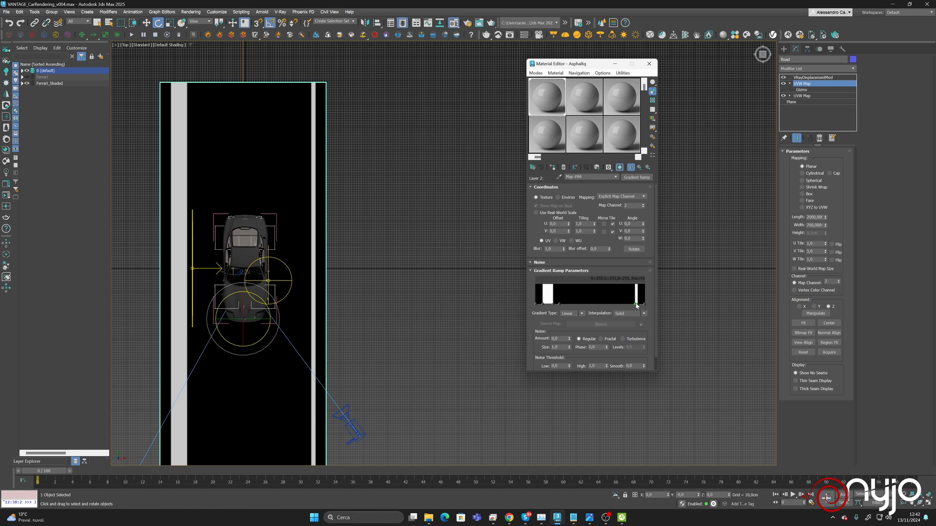
left_click_drag(545, 306, 546, 307)
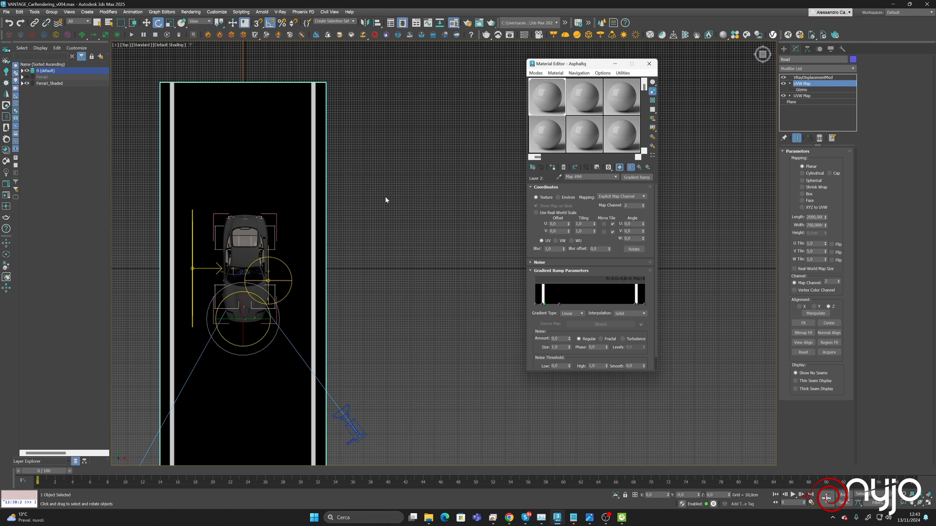
Add a fourth layer to the Composite map, place it below the Multiply layer and put an independent copy of Layer 2's Gradient Ramp in it
left_click(639, 167)
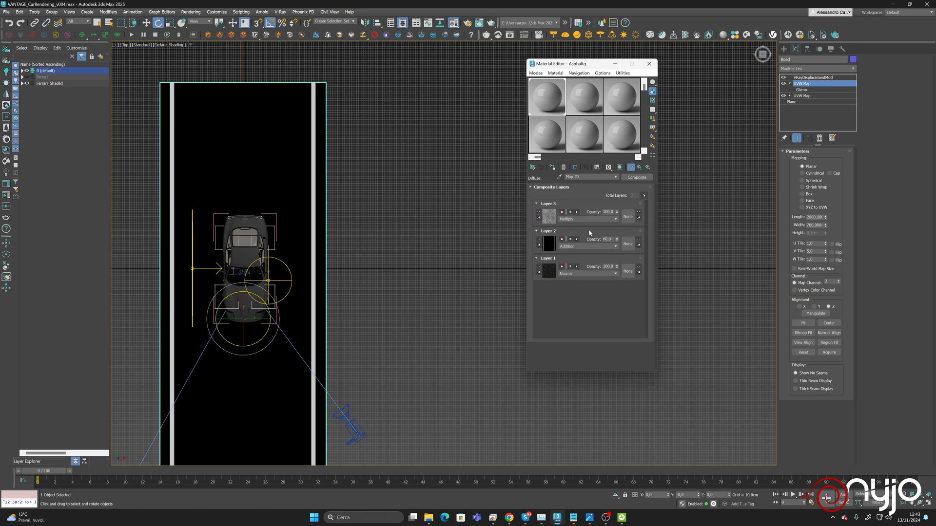
left_click(644, 195)
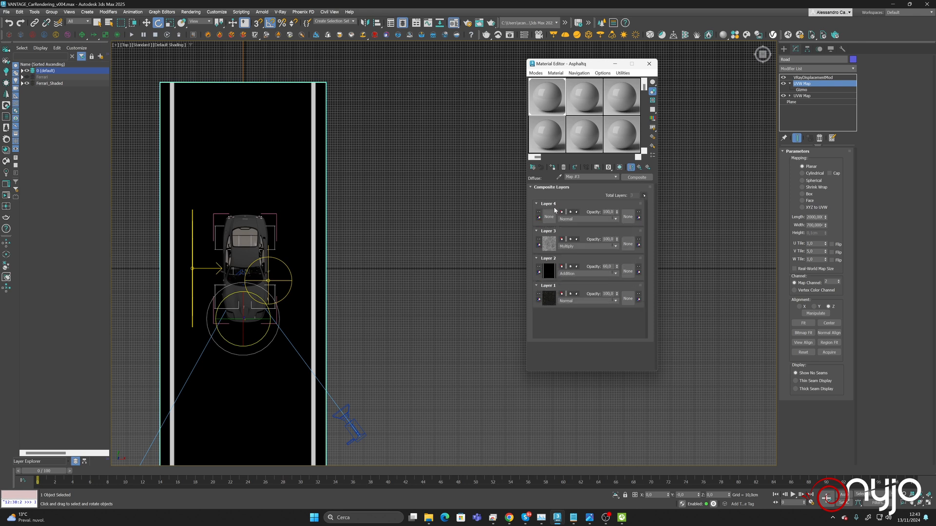
left_click_drag(642, 230, 641, 204)
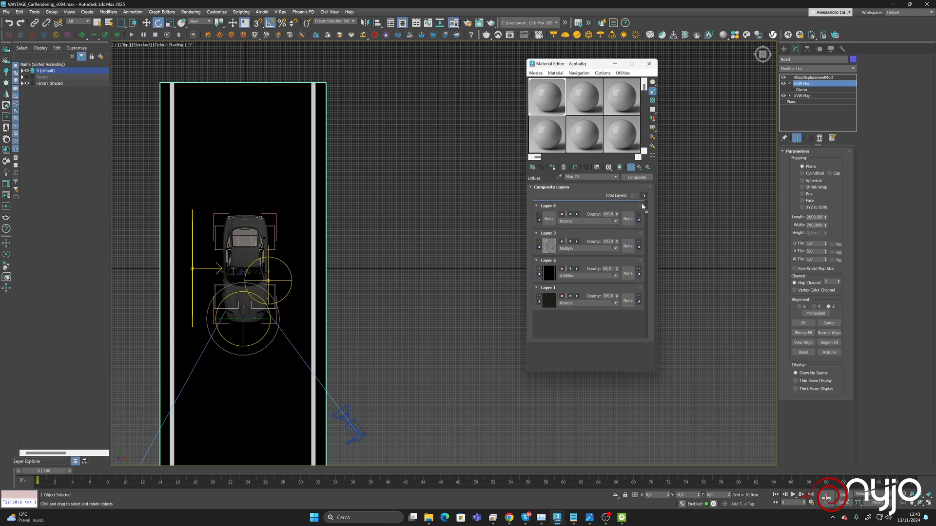
left_click_drag(546, 246, 547, 245)
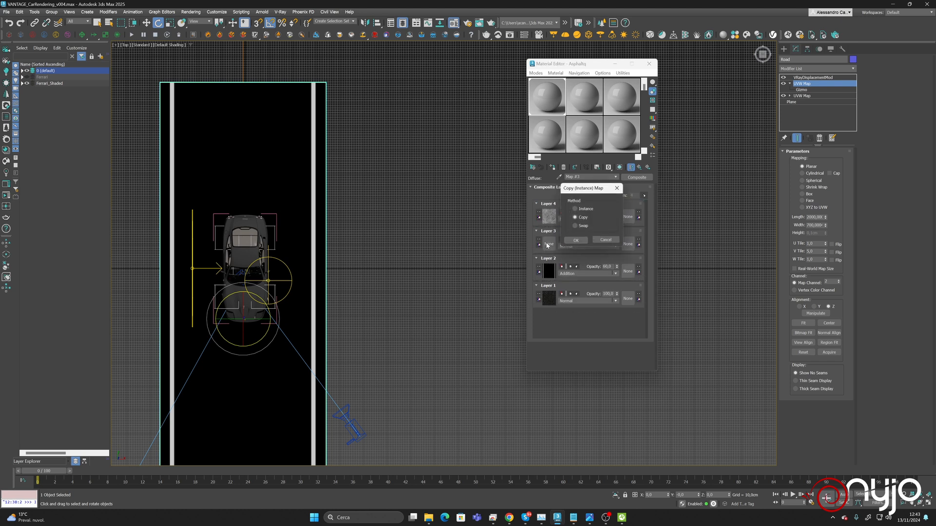
left_click(576, 241)
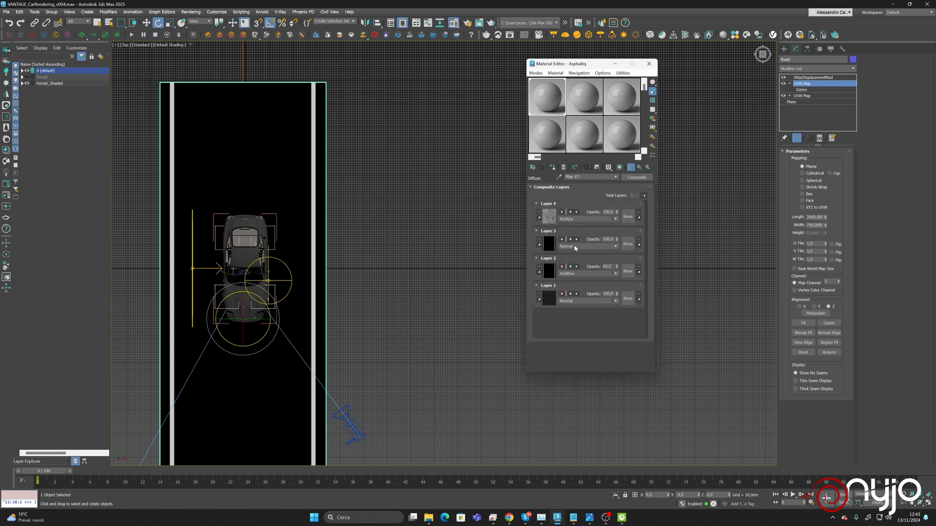
Give Layer 3 of the Composite map the same Addition blending mode and opacity as Layer 2
left_click(574, 246)
left_click(570, 263)
left_click(611, 240)
type("6")
Add a white flag near the middle of Layer 3's Gradient Ramp and a black one just after it, forming a thin centre stripe
left_click(549, 244)
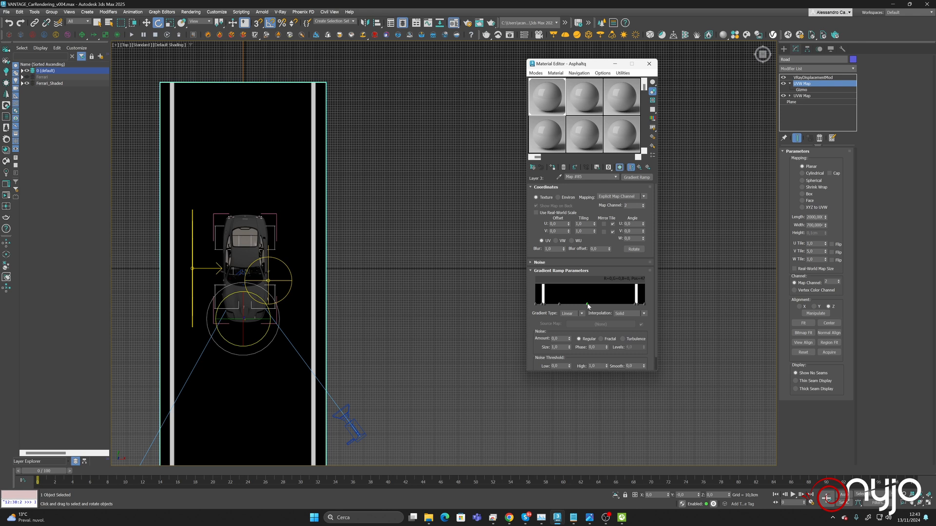
double_click(587, 305)
left_click_drag(521, 267, 543, 269)
left_click(545, 289)
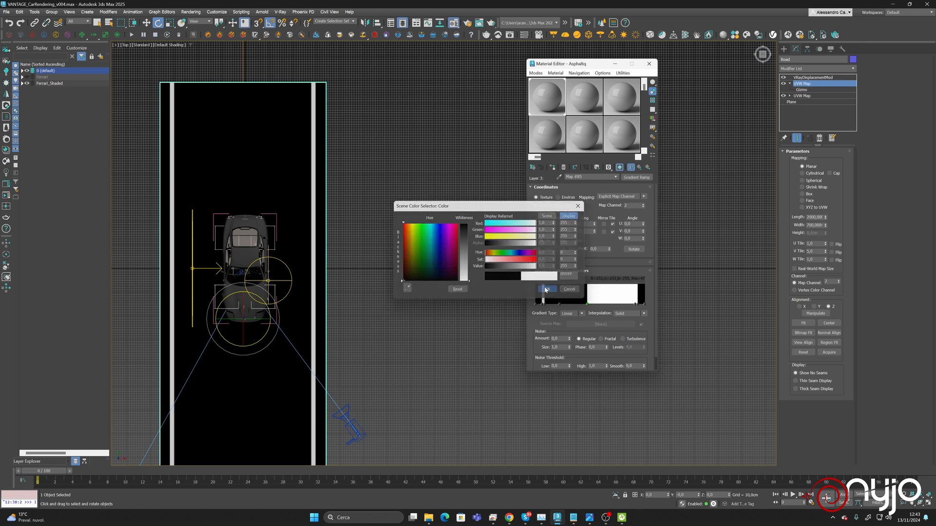
double_click(593, 302)
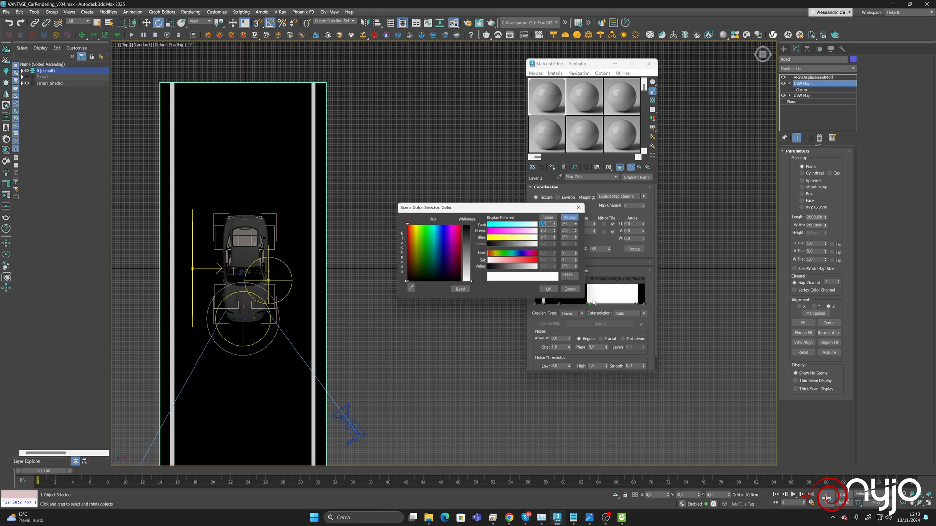
left_click_drag(536, 267, 431, 264)
left_click(555, 290)
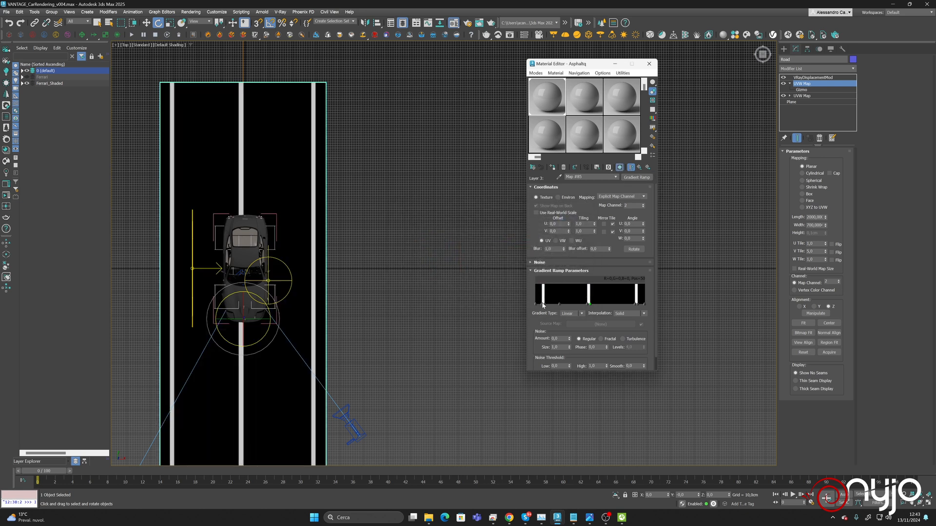
Delete the flags that form the two edge stripes in Layer 3's Gradient Ramp, keeping only the centre stripe
right_click(544, 306)
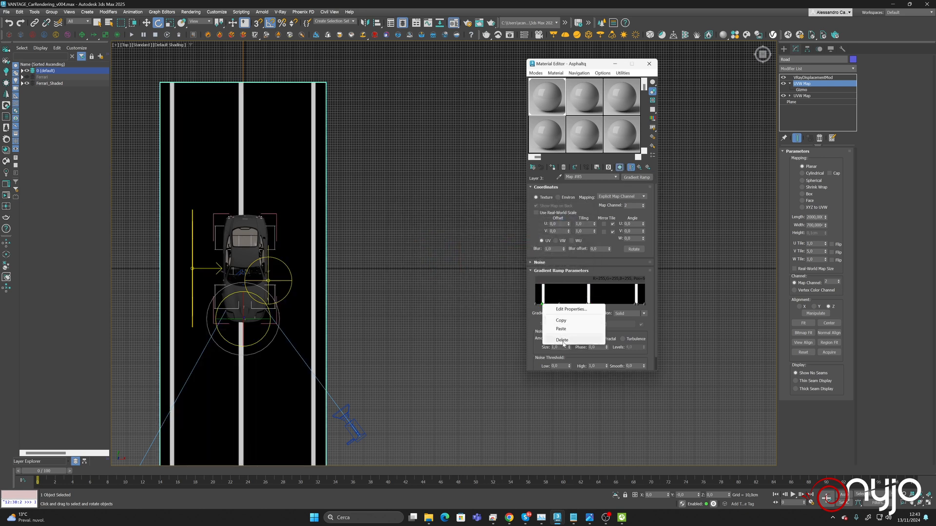
left_click(561, 337)
right_click(546, 305)
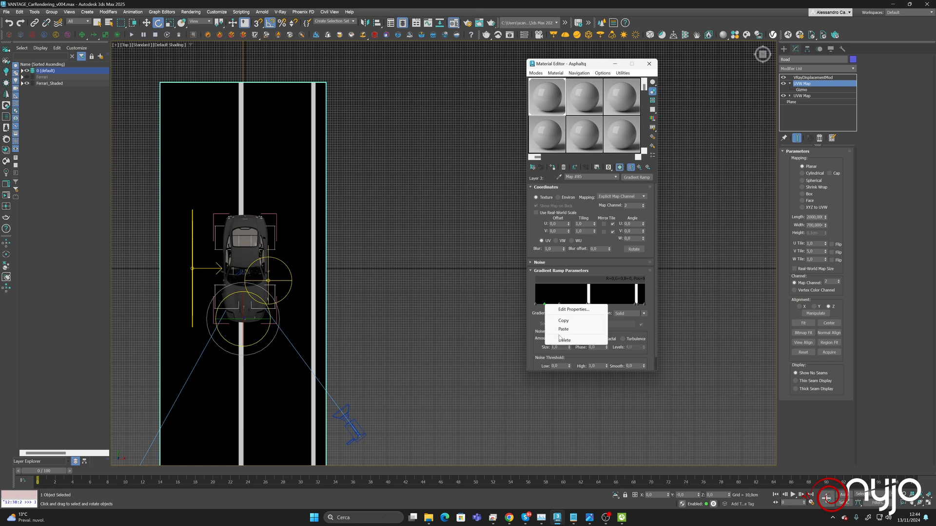
left_click(563, 338)
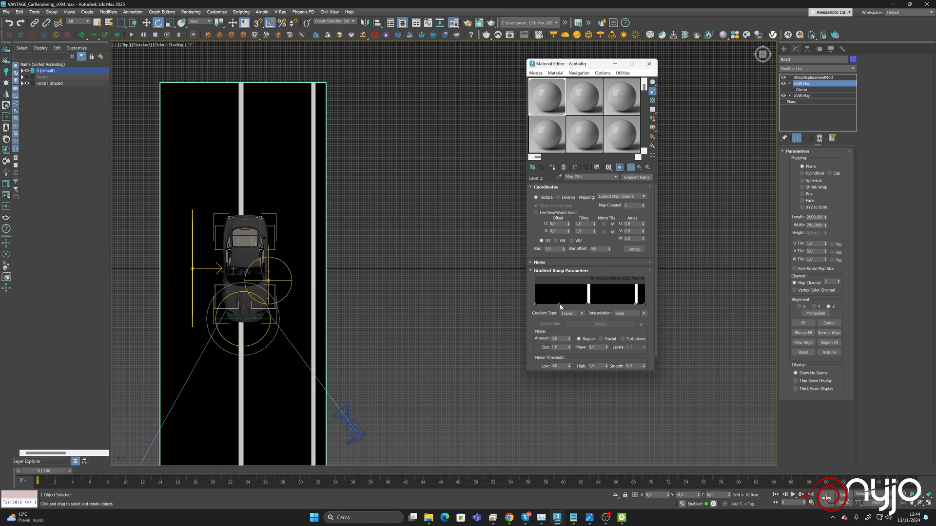
right_click(560, 305)
left_click(579, 340)
right_click(636, 305)
left_click(655, 338)
right_click(638, 304)
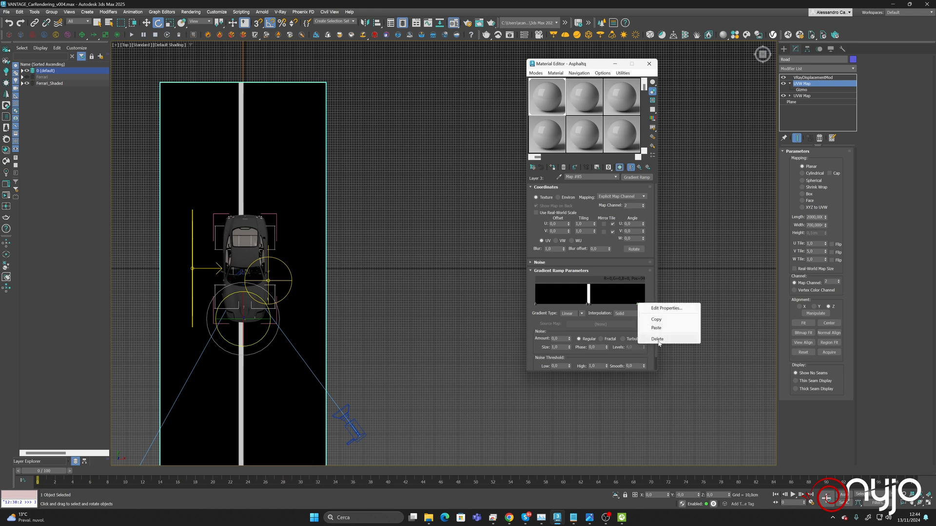
left_click(650, 333)
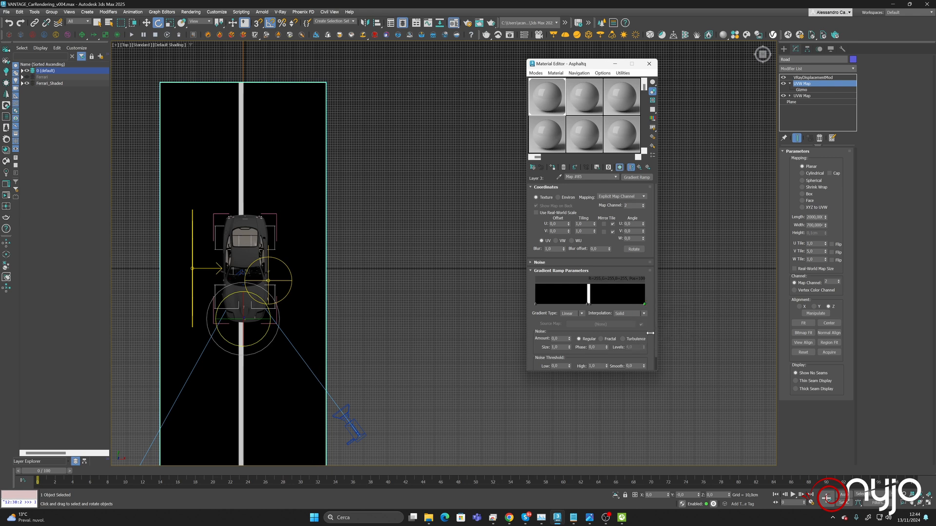
Reposition the white and black flags in Layer 3's Gradient Ramp so the thin white stripe sits on the road's centreline
double_click(590, 304)
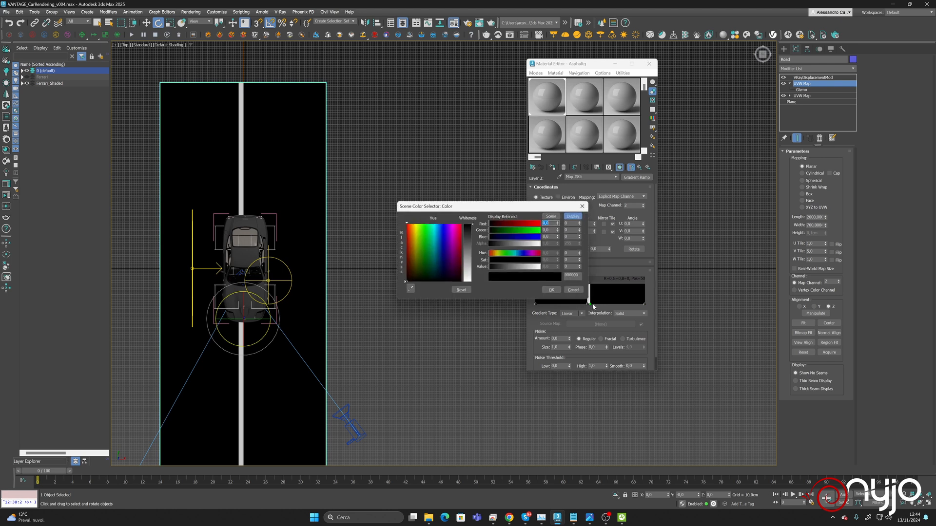
left_click(575, 291)
left_click_drag(591, 306, 593, 307)
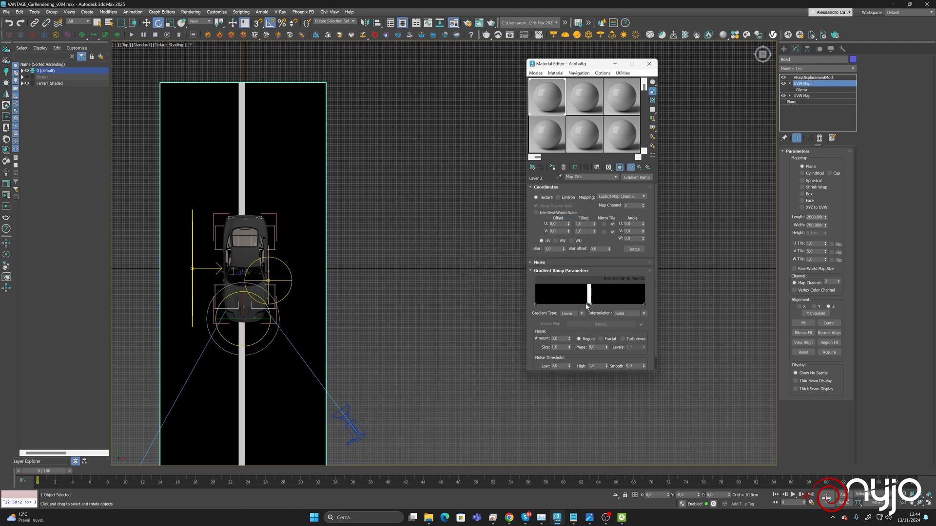
left_click_drag(591, 306, 584, 305)
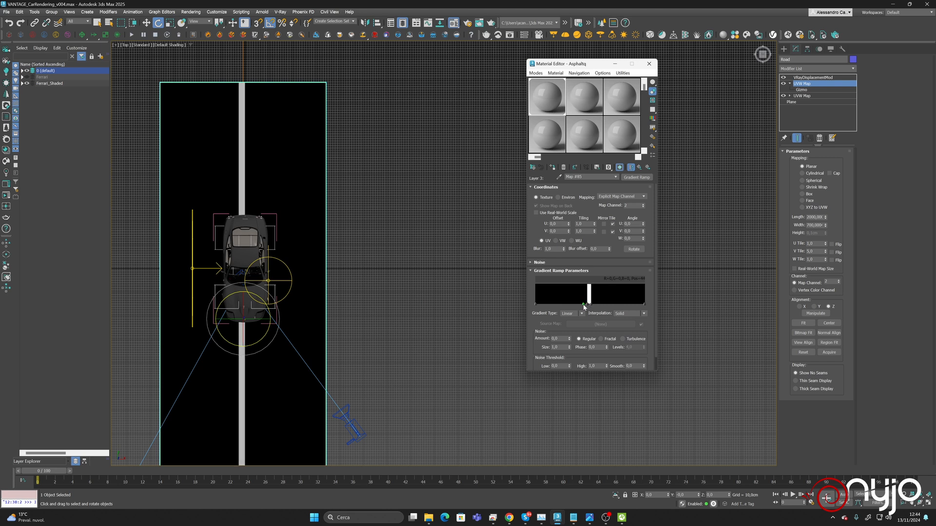
right_click(577, 305)
left_click(593, 329)
left_click(589, 305)
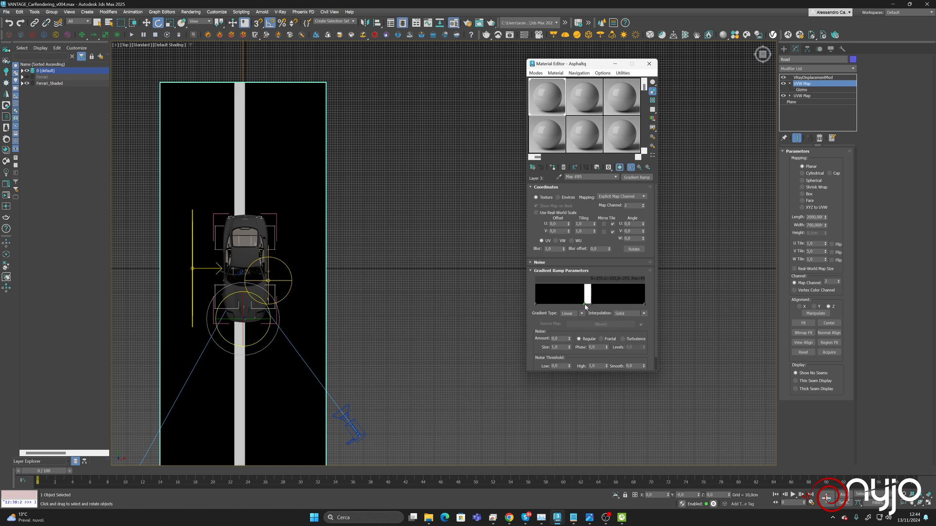
left_click_drag(589, 305, 589, 306)
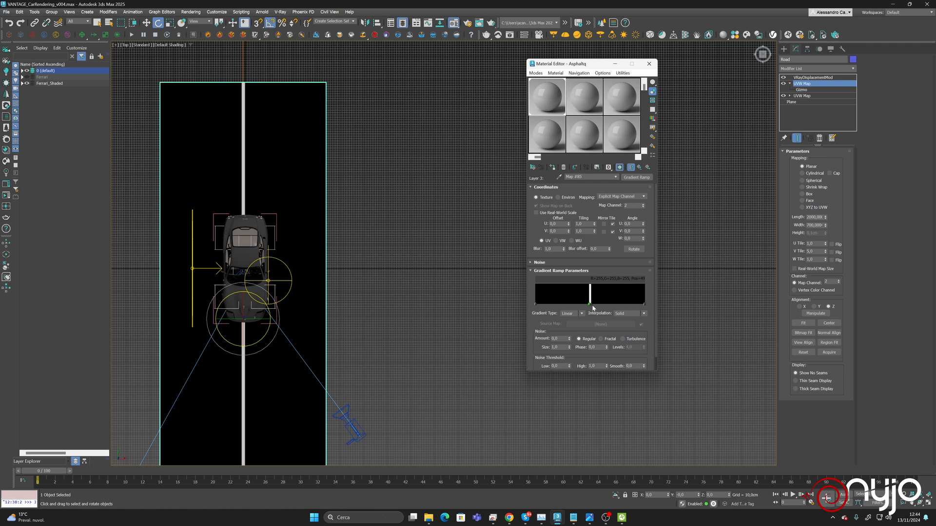
left_click_drag(594, 307, 594, 306)
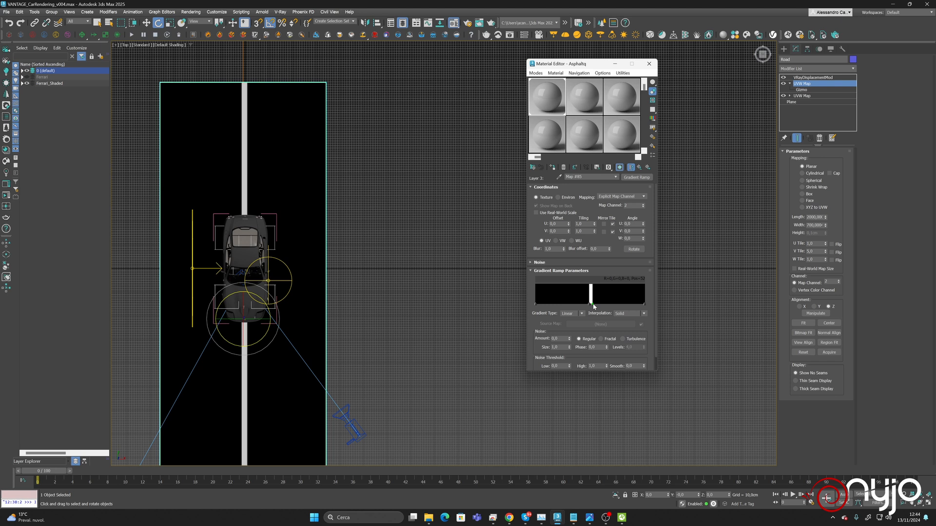
left_click_drag(594, 307, 590, 306)
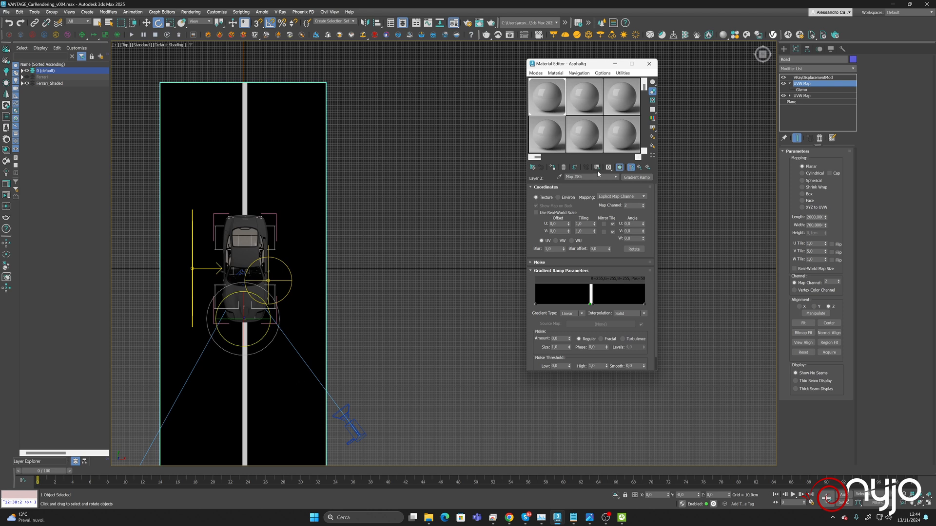
Place an independent copy of Layer 3's Gradient Ramp in the mask slot of the same Composite layer
left_click(639, 167)
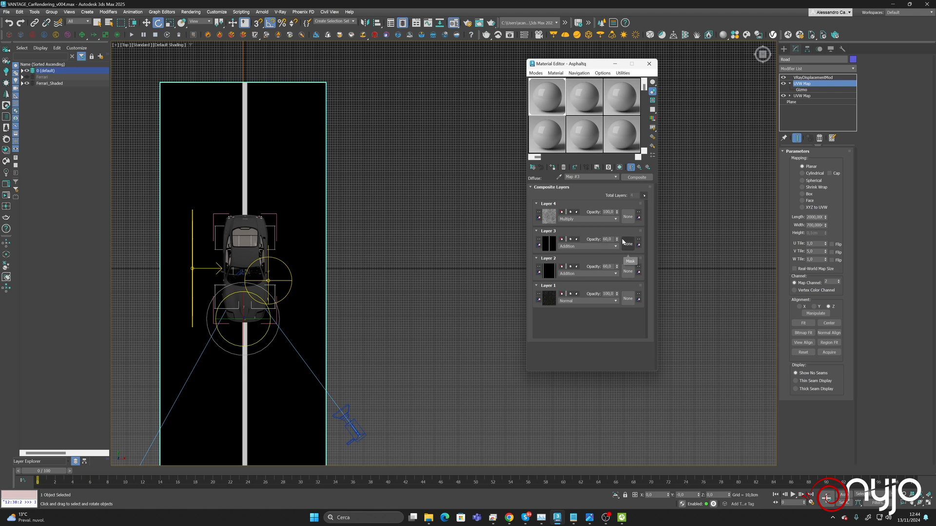
left_click_drag(549, 242, 626, 249)
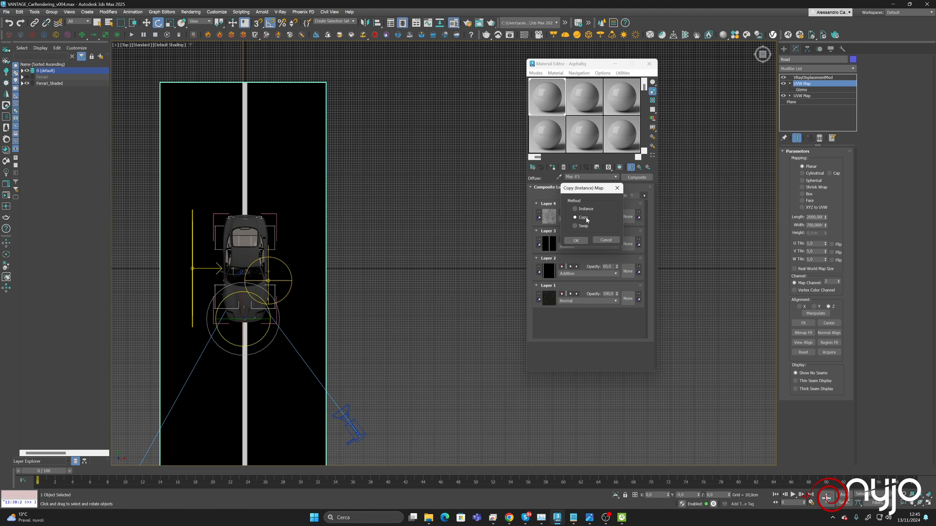
left_click(575, 240)
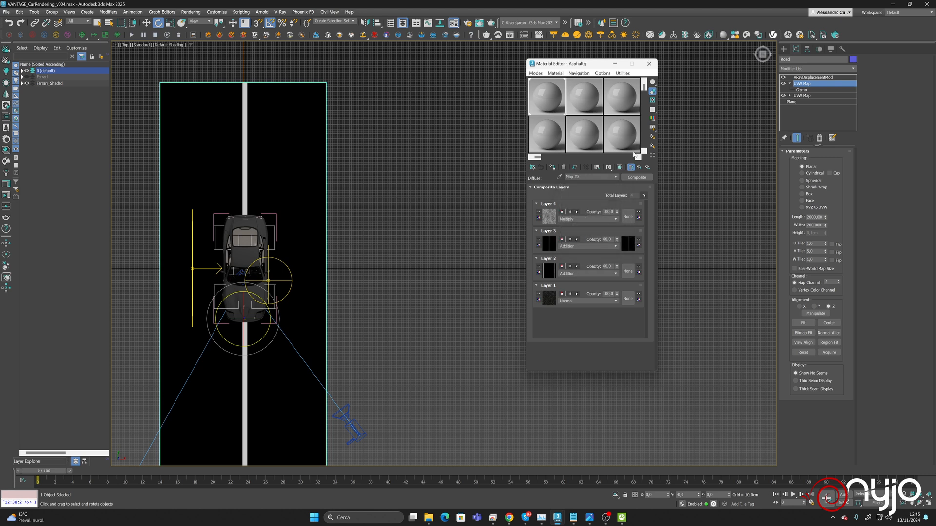
Display Layer 3's mask Gradient Ramp in the viewport and set its W angle to 90
left_click(632, 167)
left_click(627, 242)
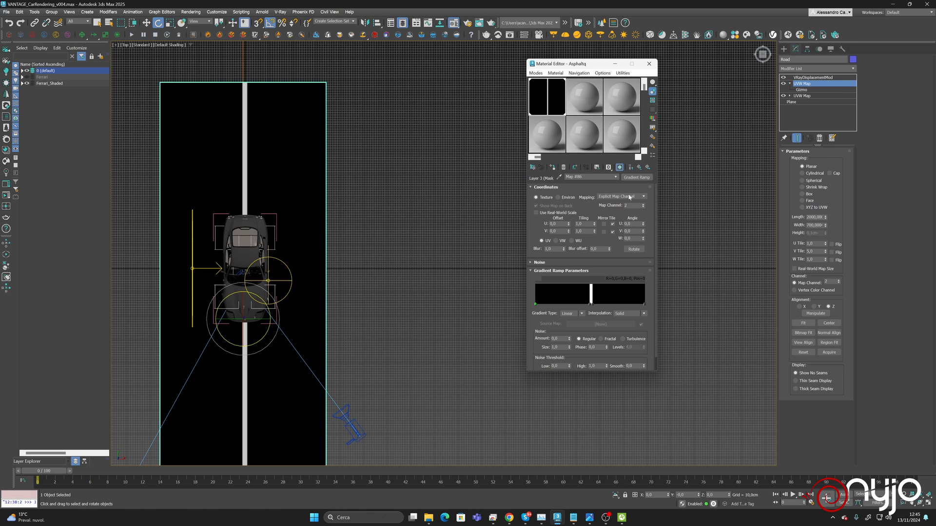
left_click(619, 167)
left_click(619, 167)
left_click(634, 239)
type("90")
key("Return")
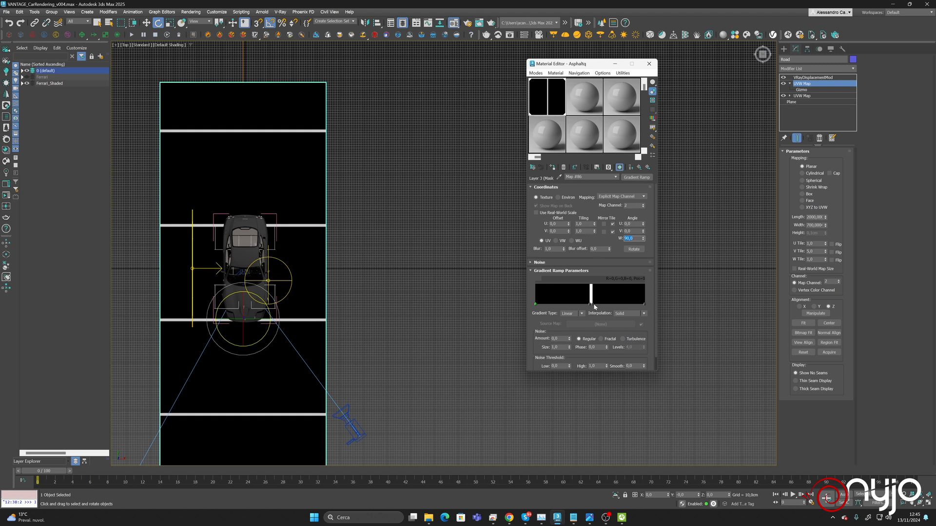
Widen the mask's white band to cover most of the ramp and raise its U tiling to make shorter, repeated dashes
left_click_drag(593, 306, 553, 305)
left_click_drag(615, 307, 631, 307)
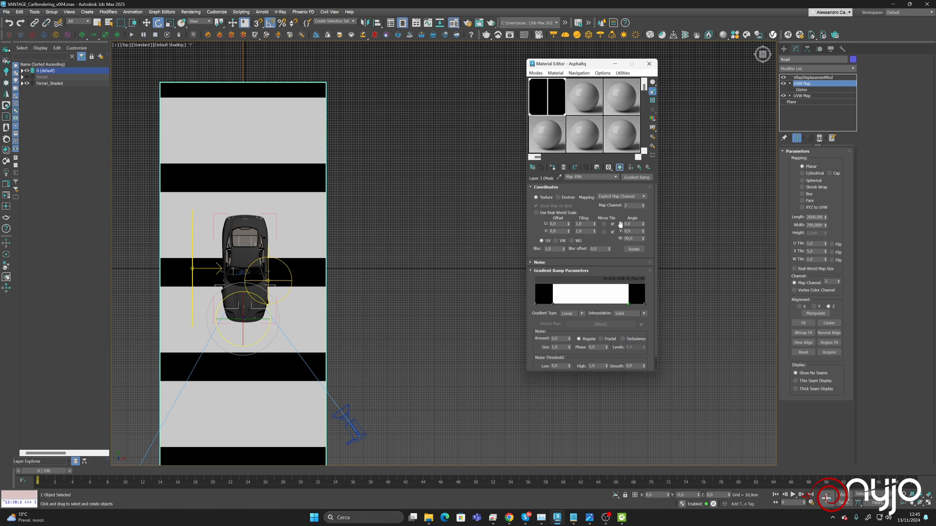
left_click(595, 223)
left_click_drag(594, 225, 595, 221)
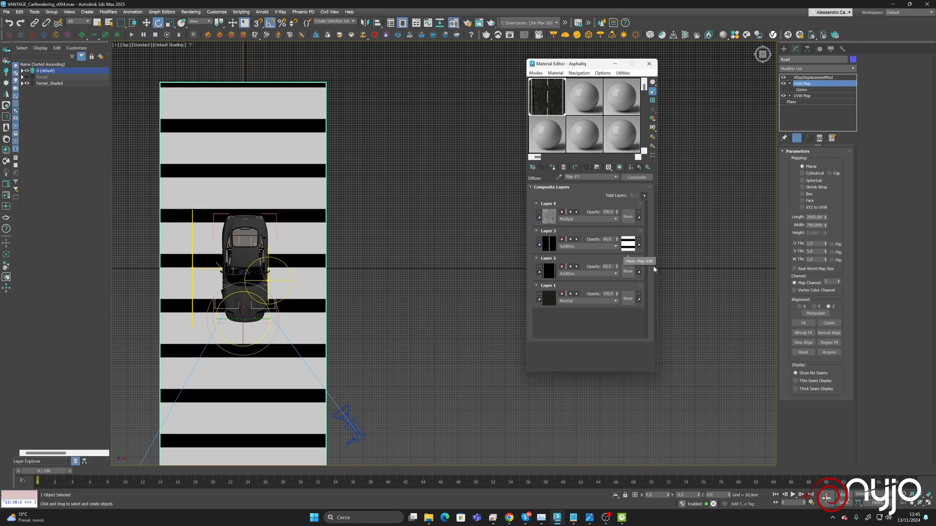
Restore the split viewport layout, activate the Car_Camera_01 view and start the live link to Chaos Vantage
left_click(928, 503)
right_click(296, 174)
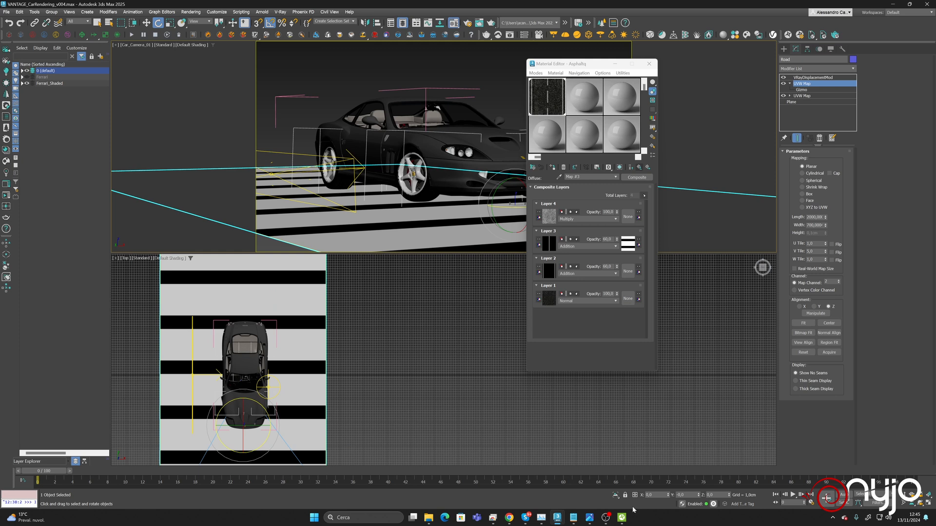
left_click(621, 518)
left_click_drag(325, 36, 317, 282)
left_click(788, 34)
left_click(621, 517)
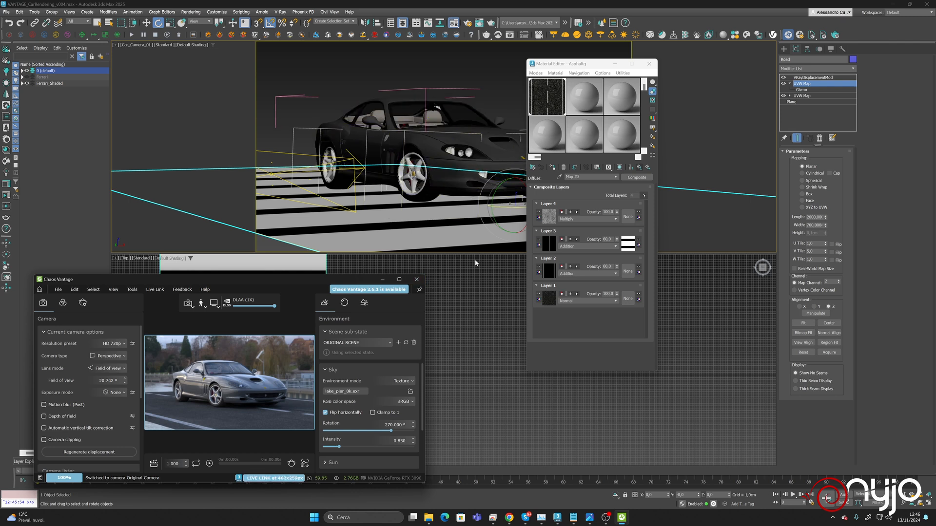
Keep the Chaos Vantage window always on top and hide its interface so only the render shows
left_click(420, 289)
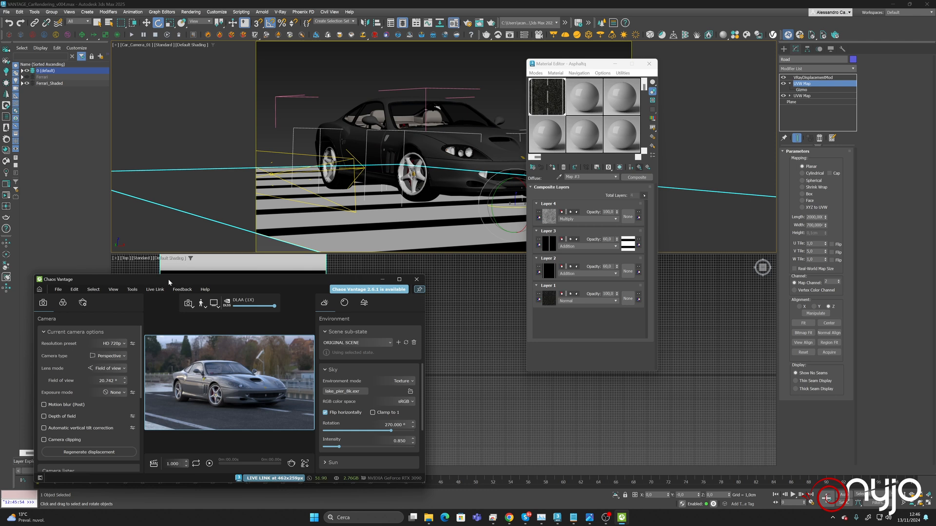
key("Tab")
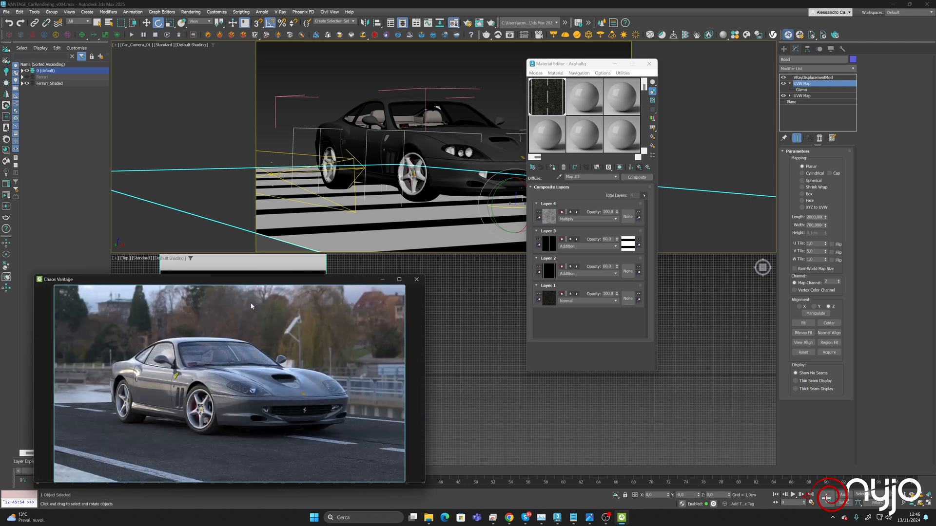
left_click_drag(326, 279, 320, 278)
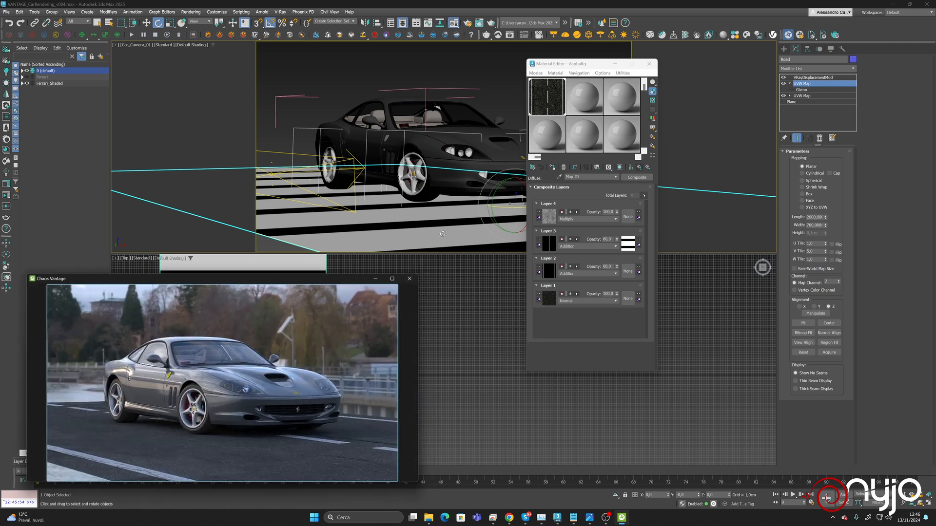
Close the Material Editor and move the road plane sideways along X to about 639 cm
left_click_drag(595, 66, 717, 68)
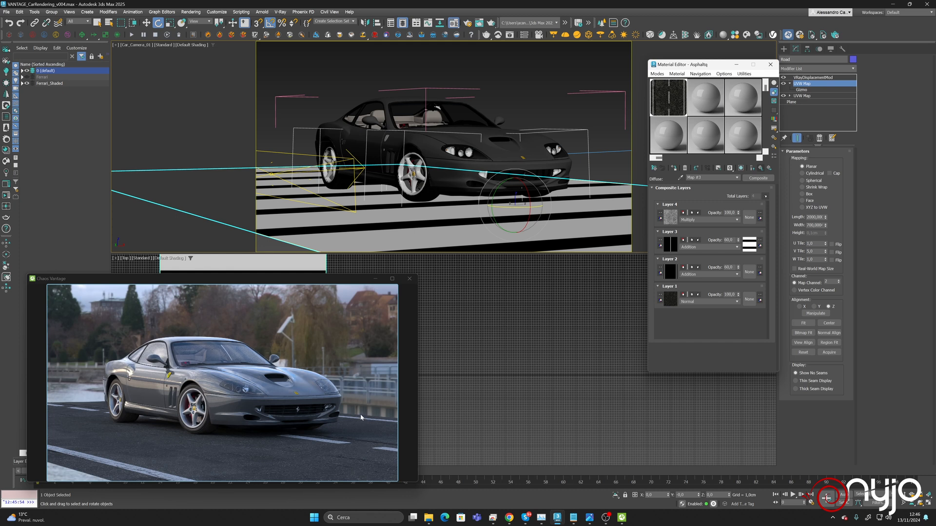
left_click(770, 64)
left_click(146, 23)
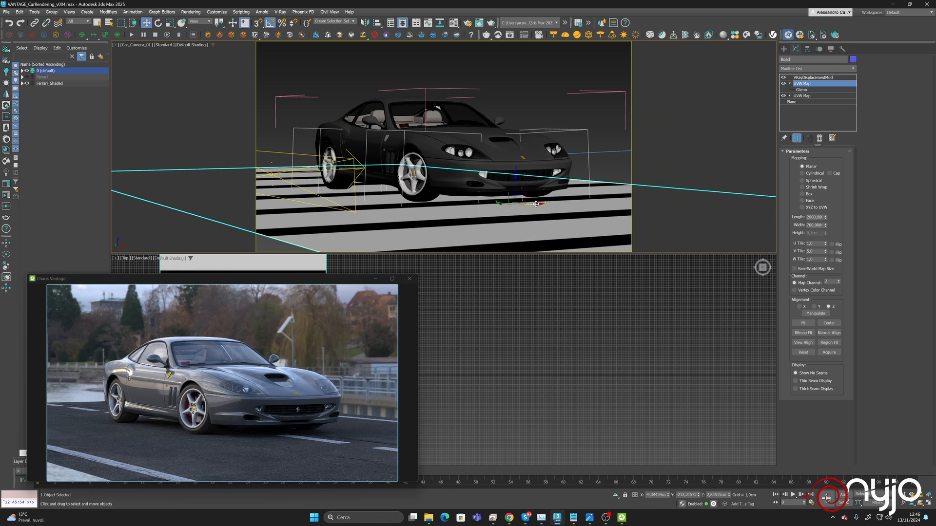
left_click_drag(536, 204, 913, 128)
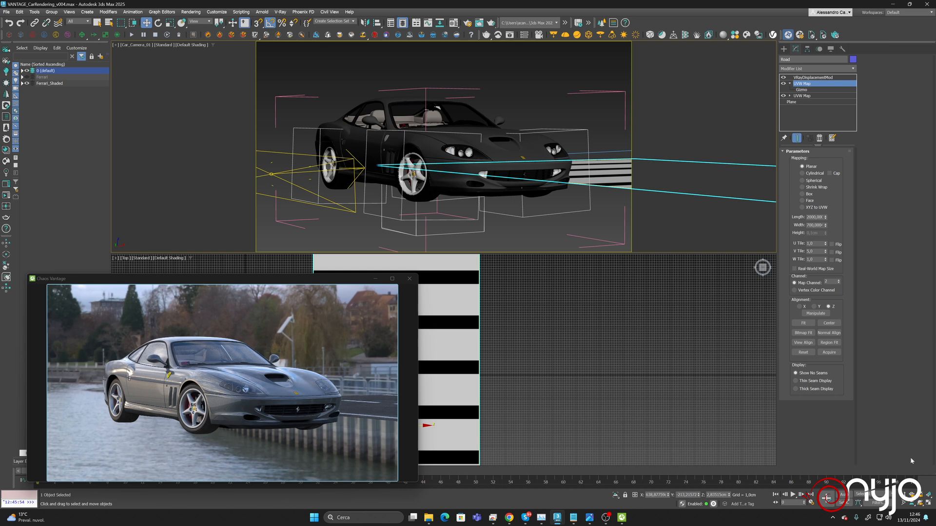
Check the view to render and its lock setting in Render Setup
key("alt+w")
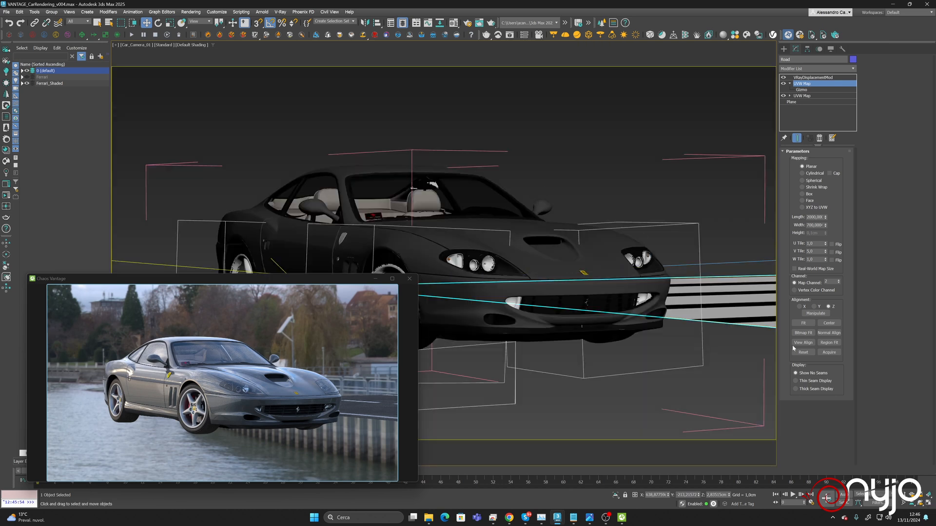
key("alt+w")
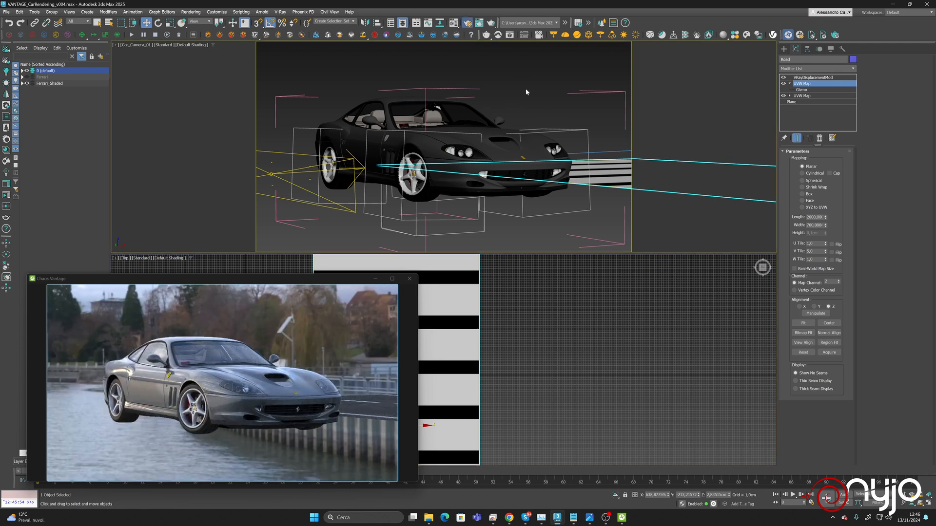
key("F10")
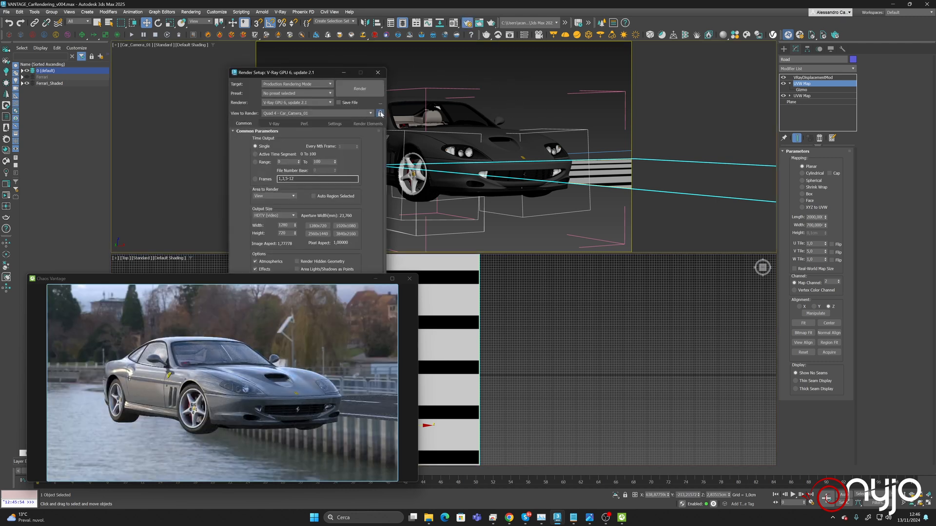
left_click(378, 72)
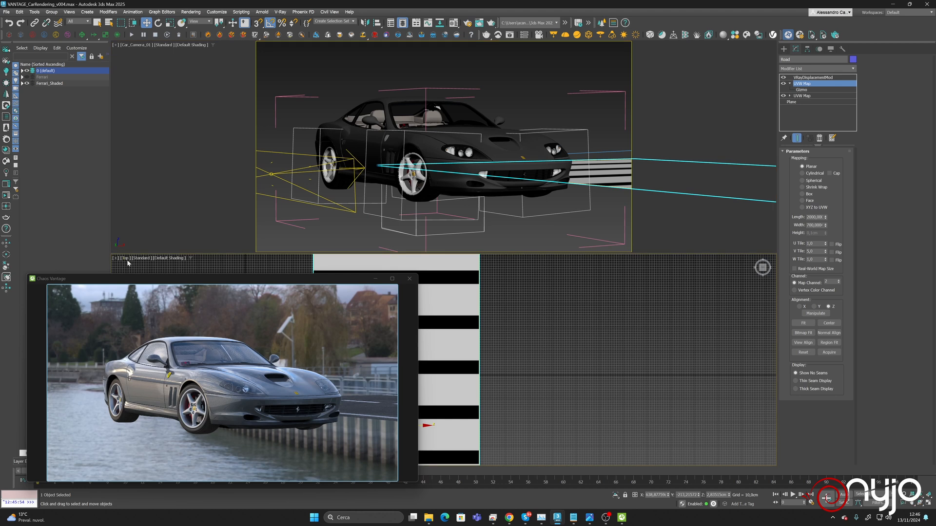
Switch the Top viewport to Perspective and move the road plane lengthwise along Y to about 856 cm
left_click(126, 258)
left_click(140, 283)
scroll(539, 373, "up", 3)
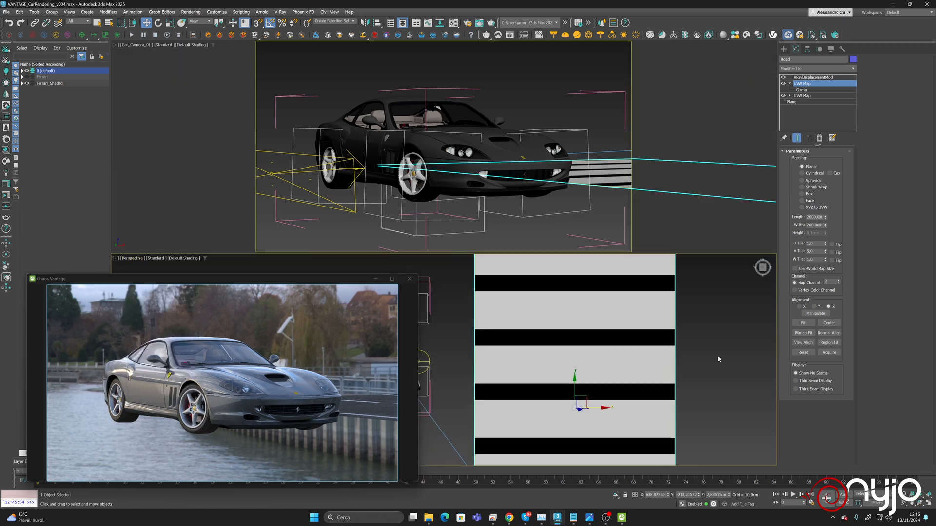
middle_click_drag(644, 389, 617, 407, "alt")
left_click_drag(618, 357, 439, 298)
middle_click_drag(475, 336, 565, 381, "alt")
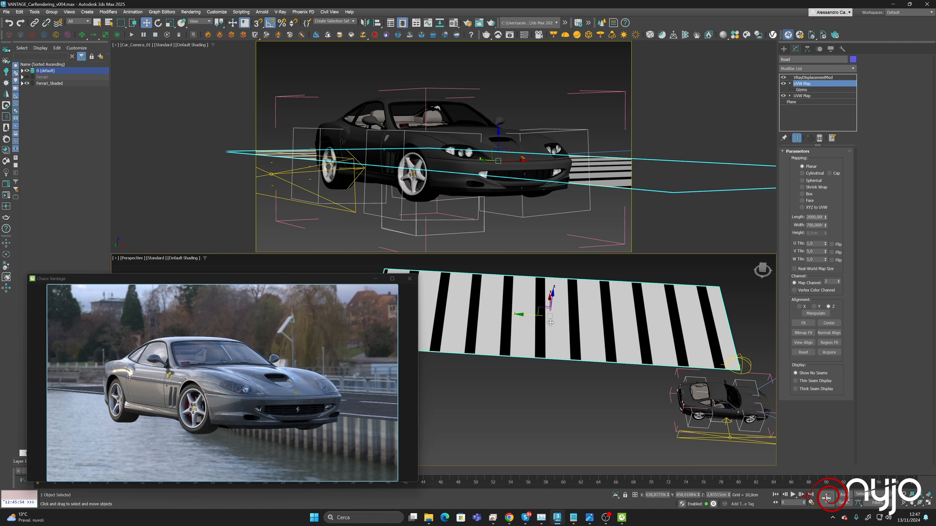
Set the base length of the road plane to 4000 cm
left_click(792, 101)
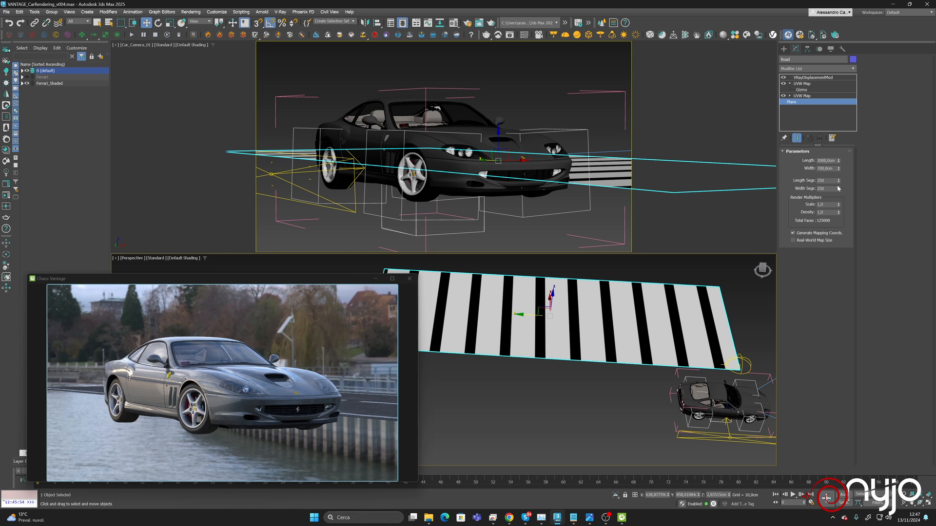
double_click(834, 161)
key("Return")
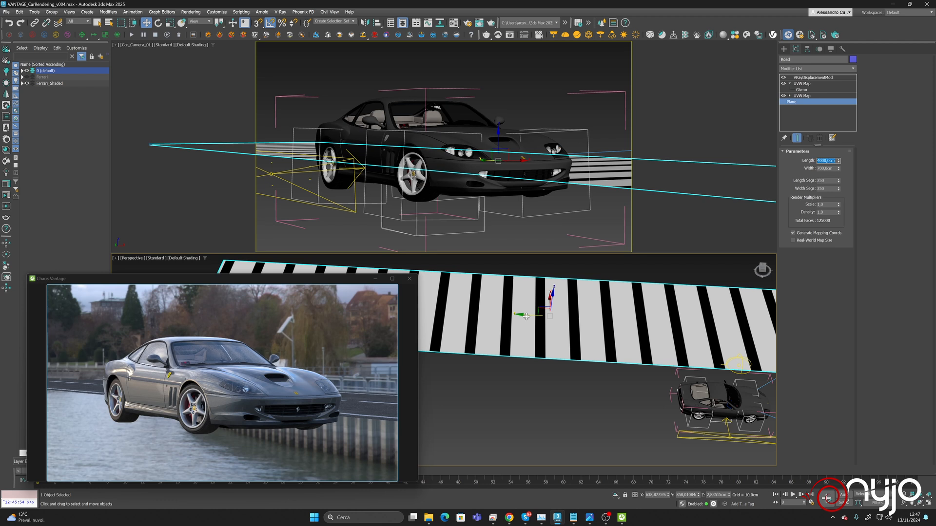
Slide the lengthened road plane along Y to about 1834 cm so that it extends just past the car
left_click_drag(524, 315, 338, 305)
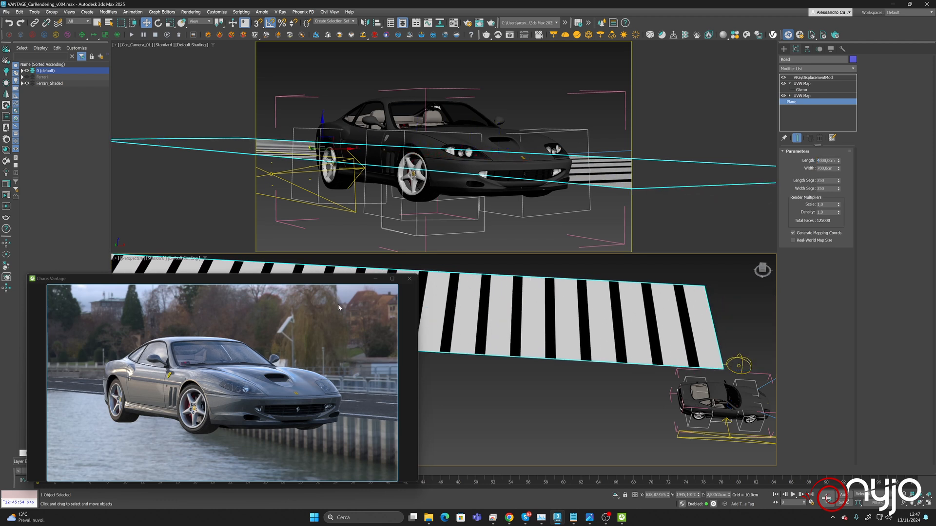
left_click(802, 96)
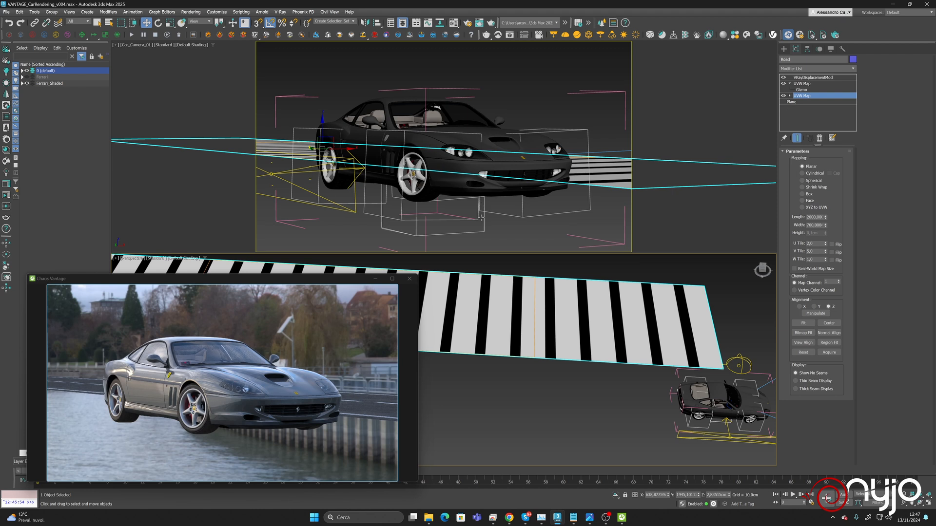
middle_click_drag(550, 317, 674, 305)
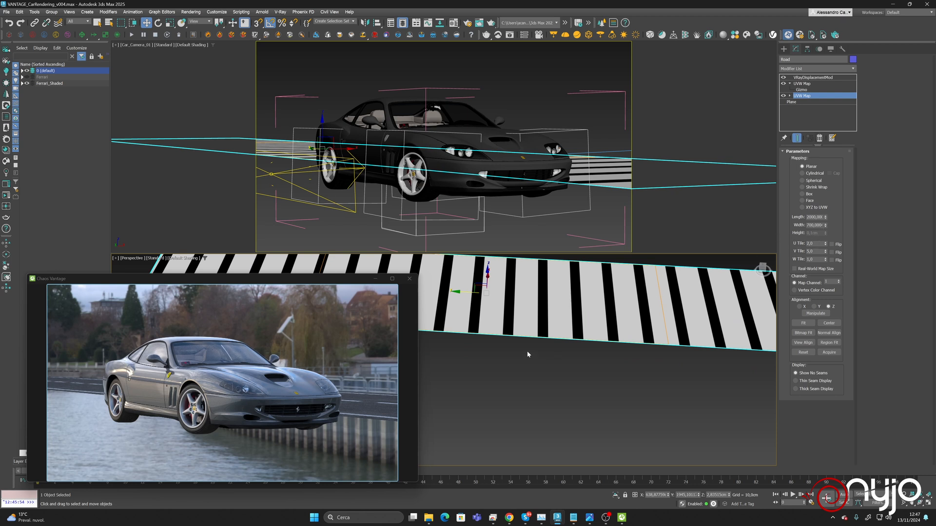
middle_click_drag(589, 296, 571, 304)
scroll(572, 303, "down", 4)
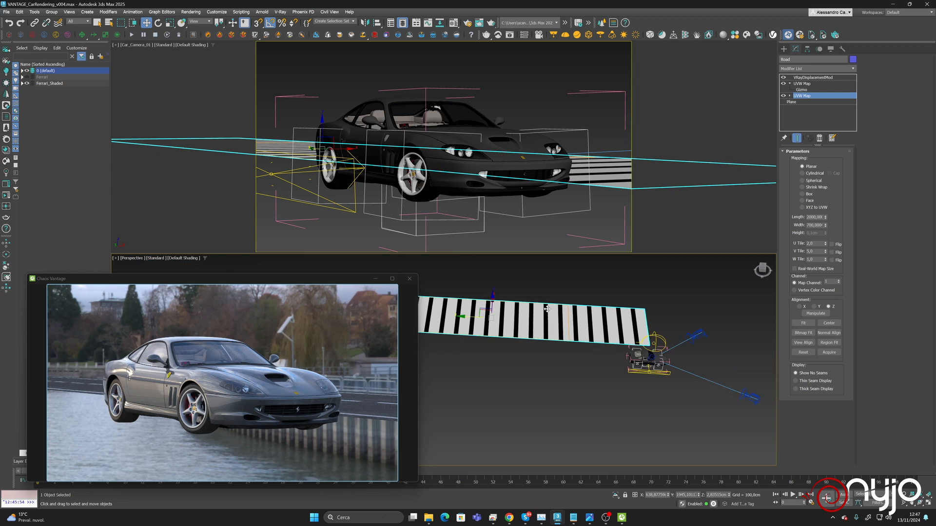
left_click_drag(466, 316, 474, 316)
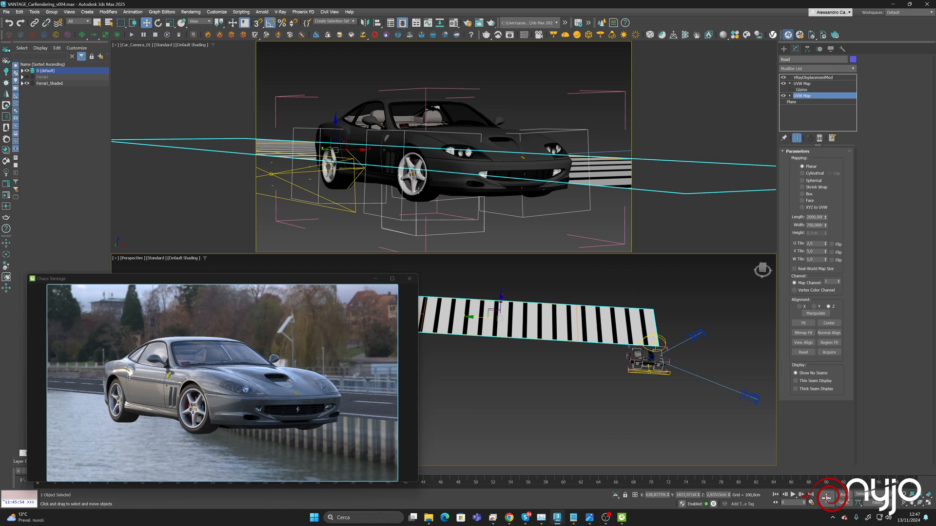
Create a second plane about 4090 by 2787 cm alongside the road, reaching underneath the car
middle_click_drag(603, 374, 671, 364)
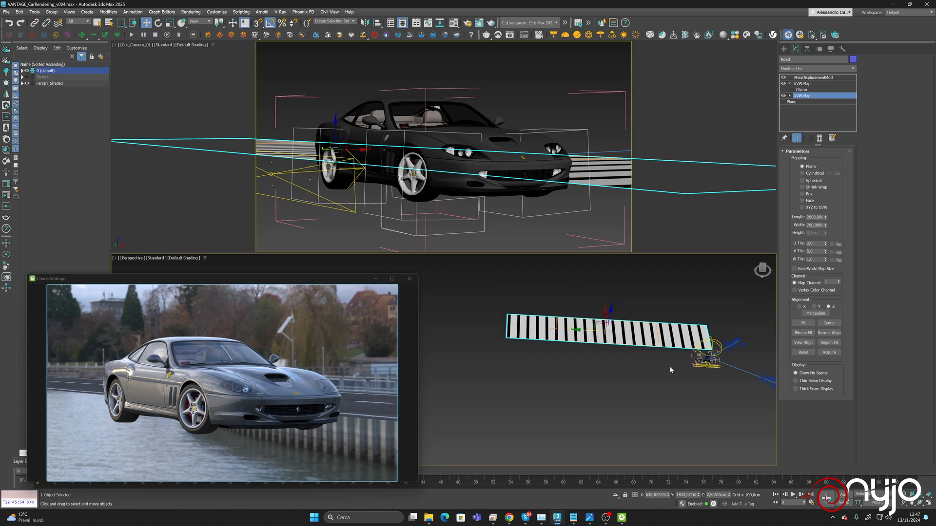
left_click(784, 49)
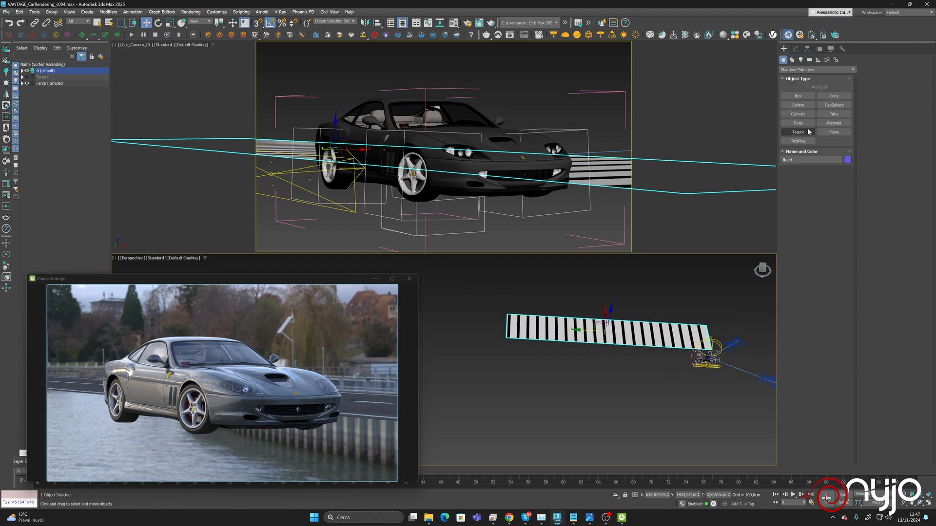
left_click(834, 132)
left_click(796, 49)
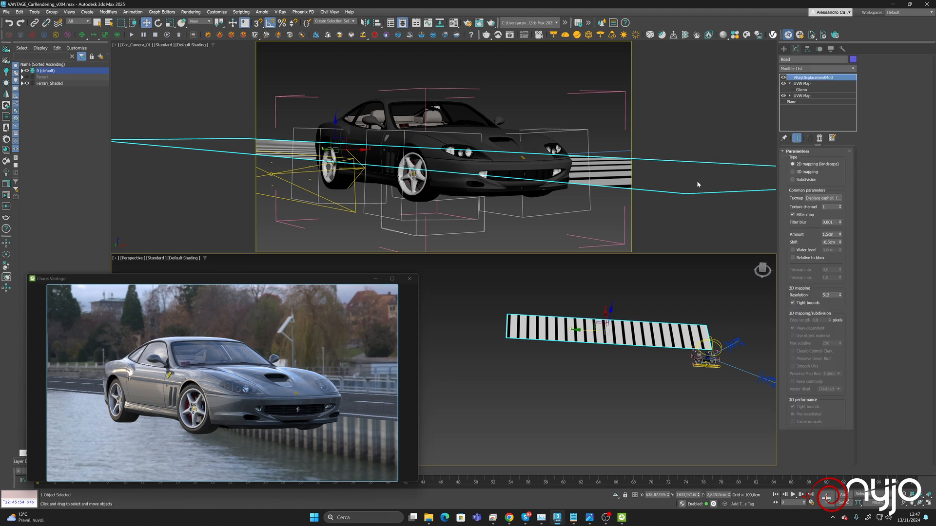
left_click(783, 49)
left_click(834, 132)
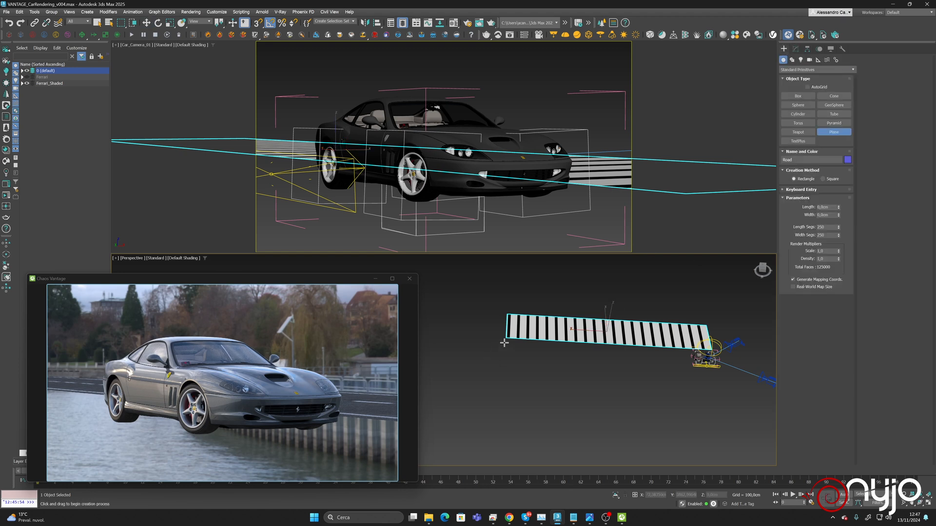
left_click_drag(504, 344, 740, 467)
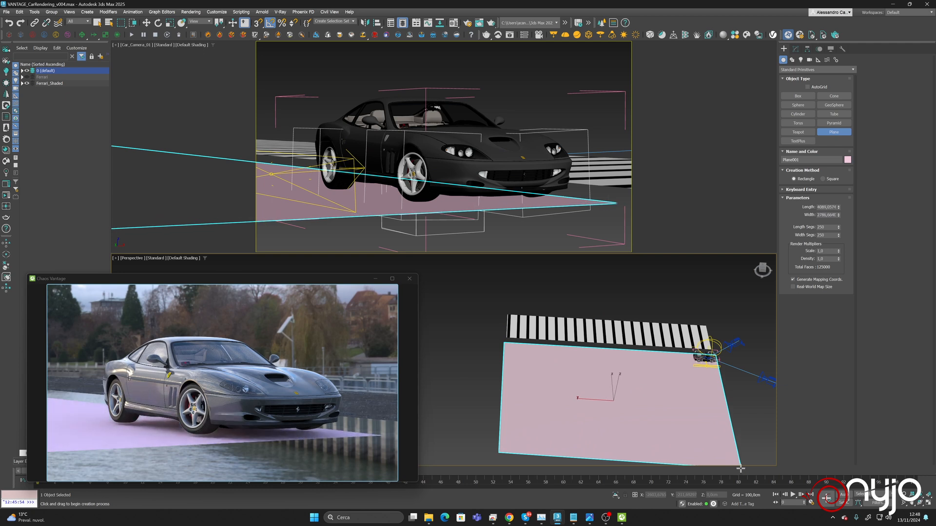
Move the new plane up to the road's edge at about X -1105, Y 1803 and raise it to about Z 5 cm
left_click(146, 23)
left_click_drag(612, 379, 612, 377)
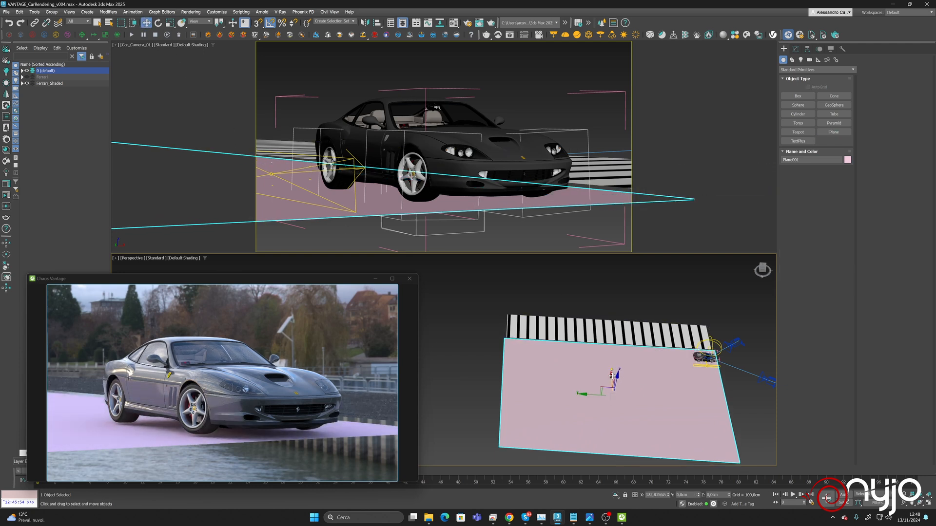
middle_click_drag(651, 372, 677, 397)
scroll(561, 365, "up", 5)
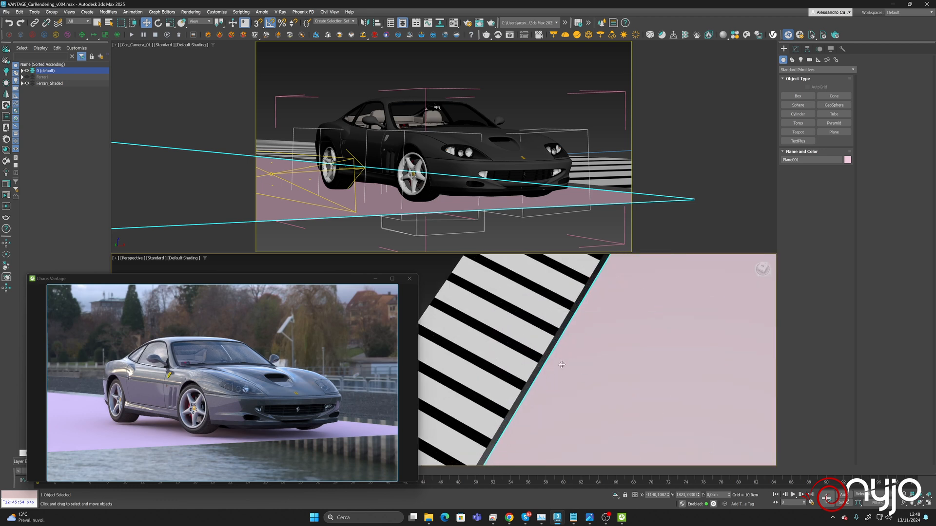
scroll(561, 365, "up", 4)
middle_click_drag(566, 359, 683, 354, "alt")
right_click(147, 22)
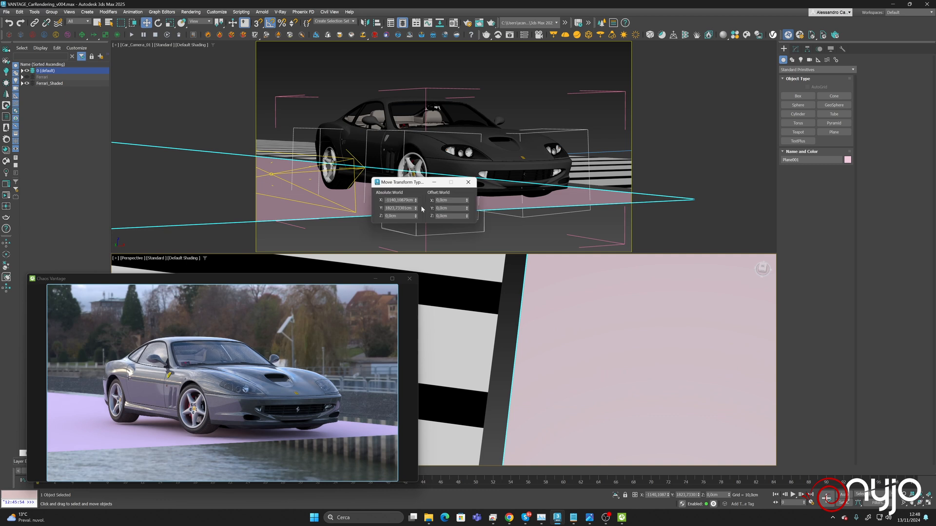
left_click_drag(416, 203, 404, 172)
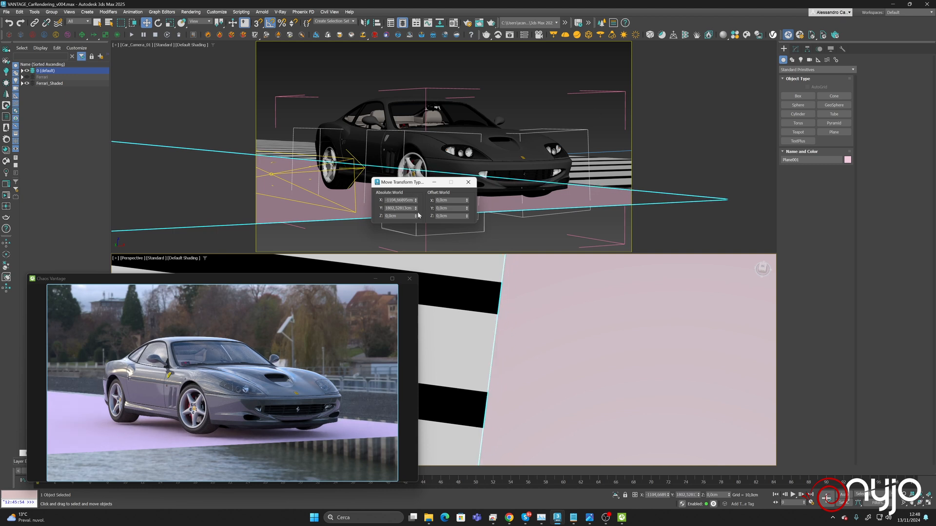
left_click_drag(417, 217, 415, 210)
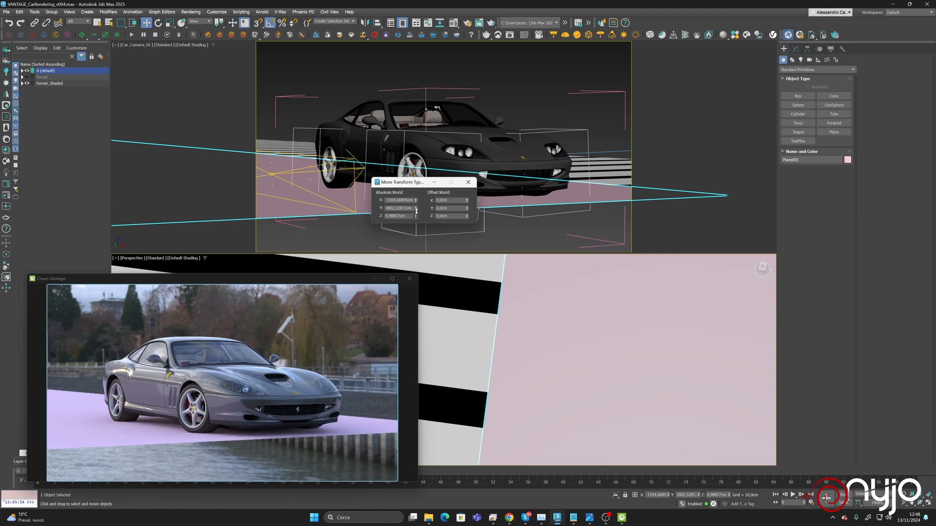
Slide the new plane along Y to about 1072 cm so it fills the foreground of the camera shot
middle_click_drag(591, 319, 496, 348)
scroll(603, 344, "down", 5)
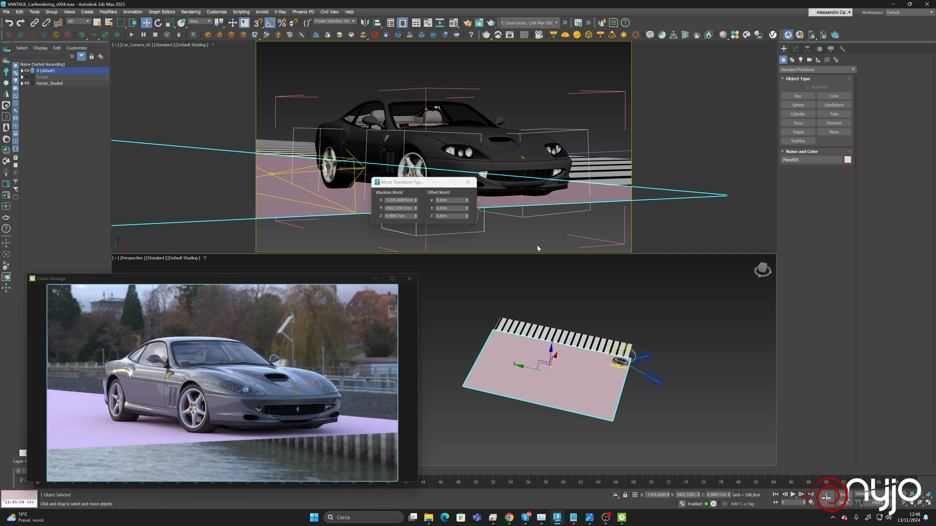
left_click_drag(524, 366, 550, 372)
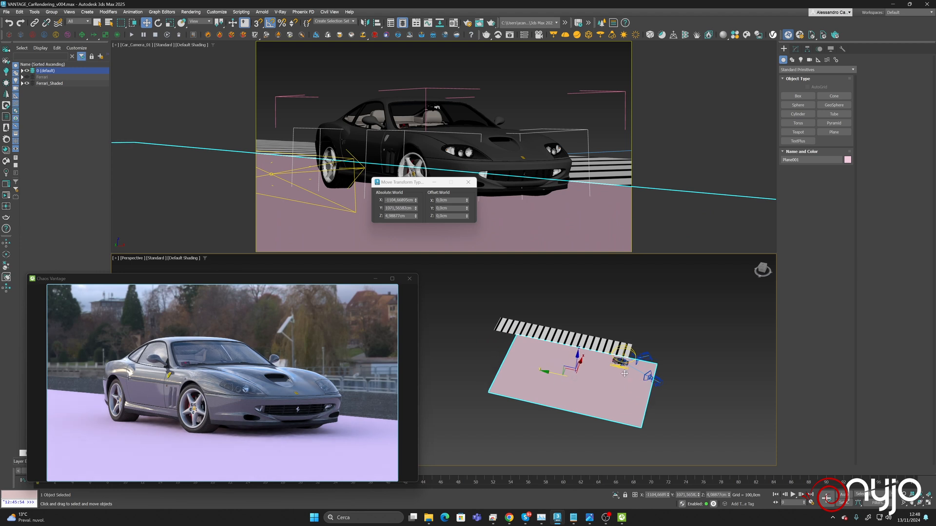
Rename the new plane as Ground
left_click(794, 49)
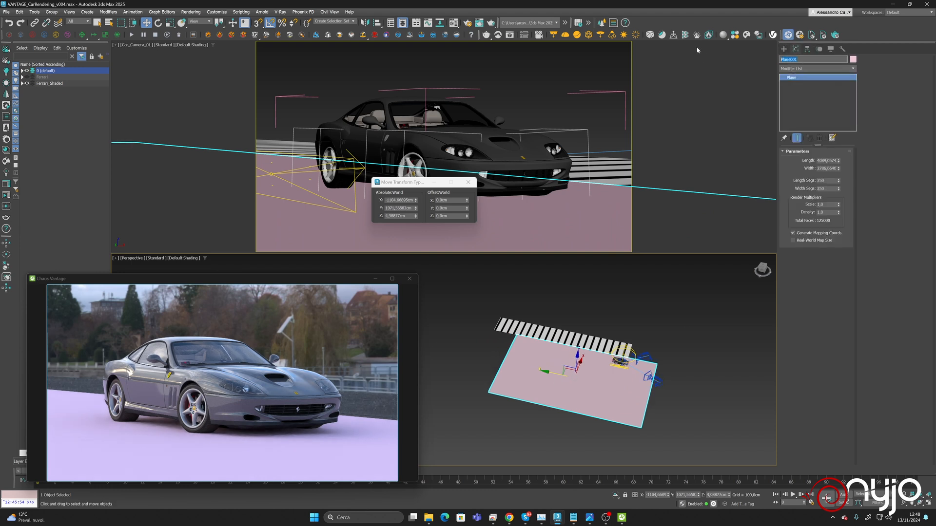
type("Go")
type("oun")
type("d")
Fine-tune the Ground plane's absolute Z position, trying 3 and 2 cm and settling on 2.9 cm
left_click_drag(415, 218, 416, 215)
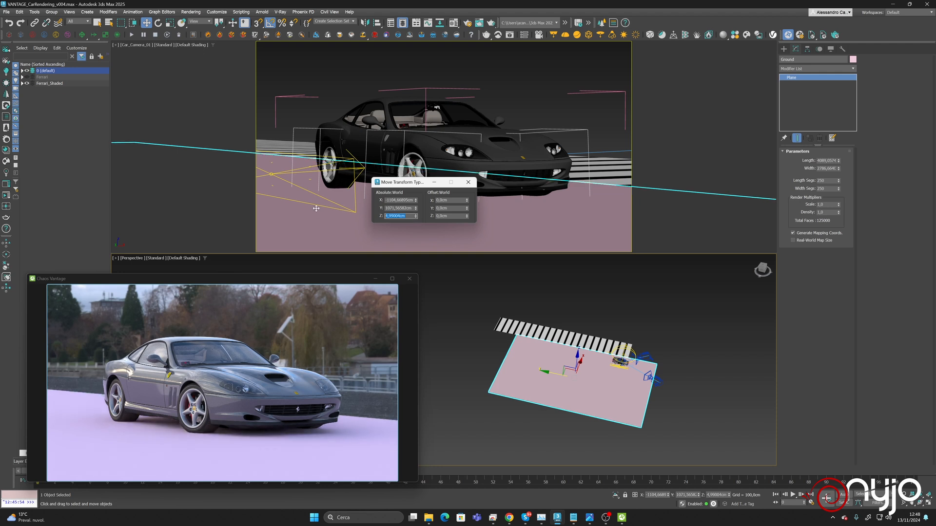
type("3")
key("Return")
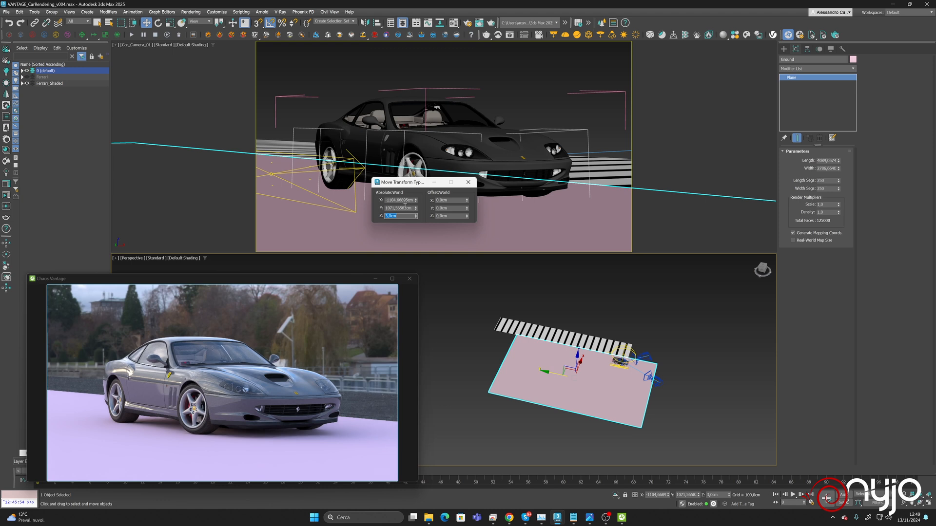
key("Return")
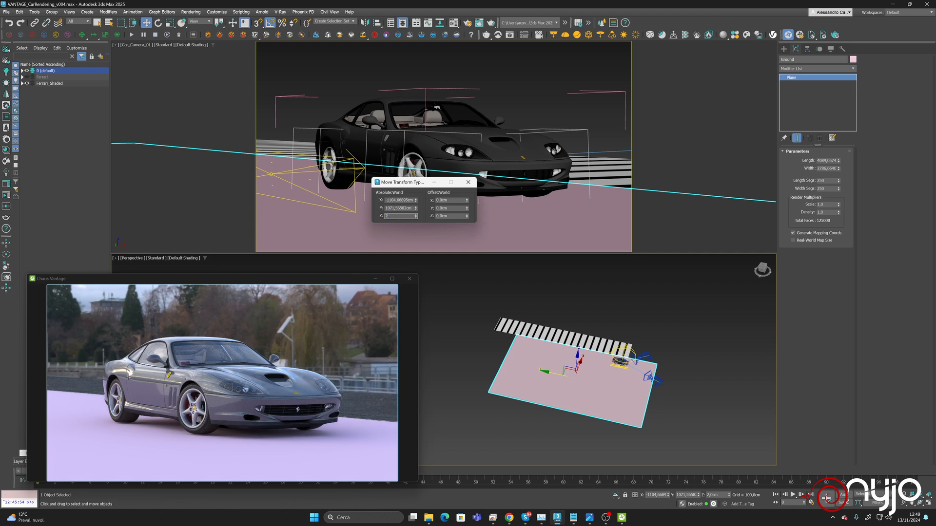
type("2,9")
key("Return")
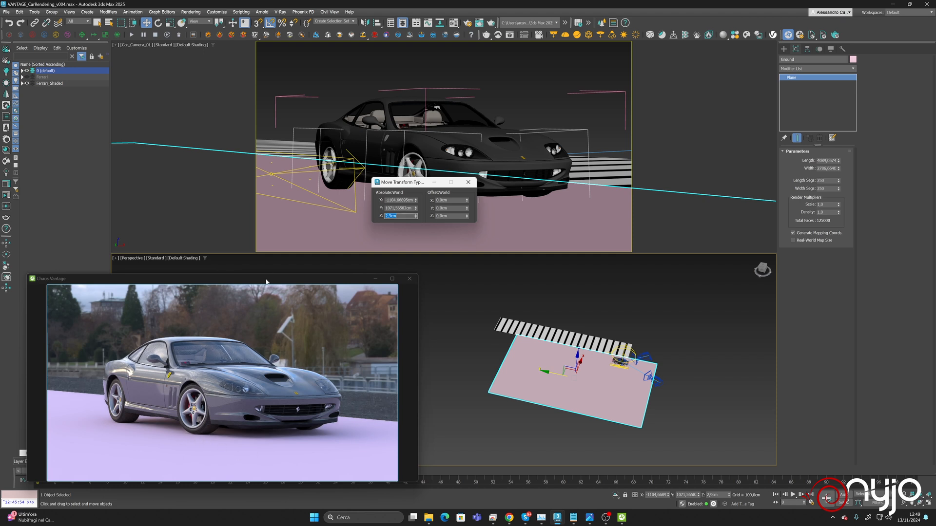
Shift the Chaos Vantage window aside and check how the car sits on the Ground plane
left_click_drag(266, 282, 248, 285)
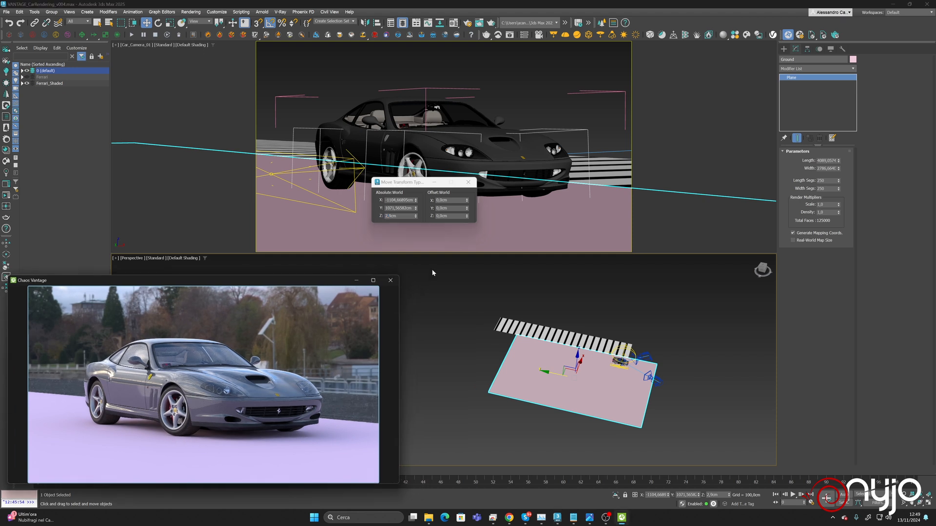
left_click(621, 167)
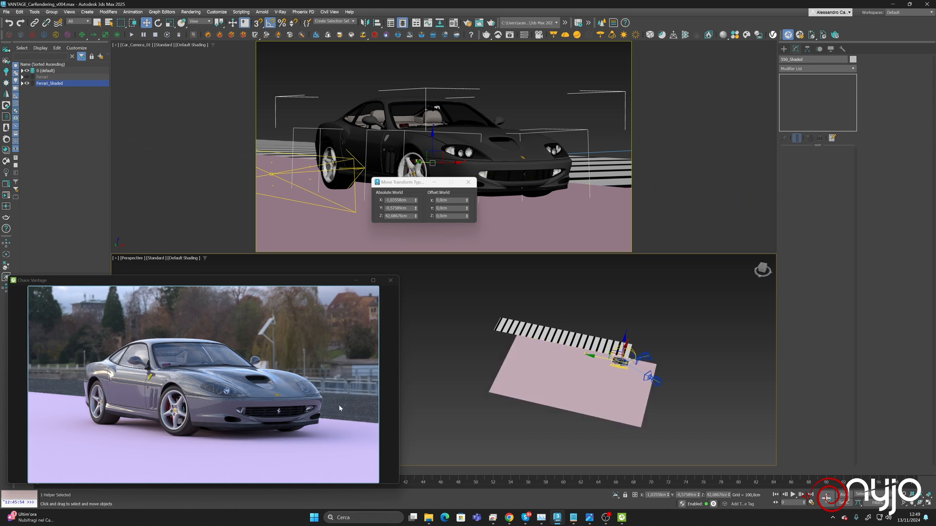
left_click(541, 337)
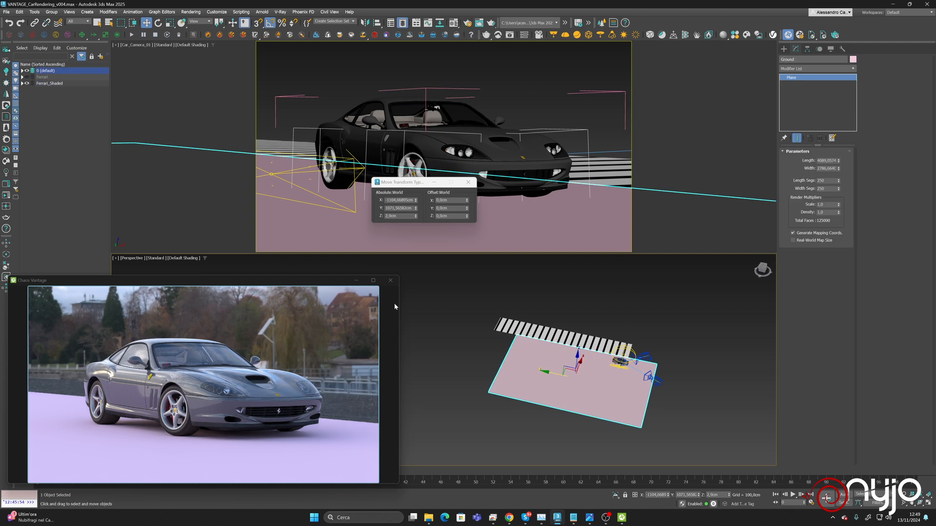
left_click(335, 282)
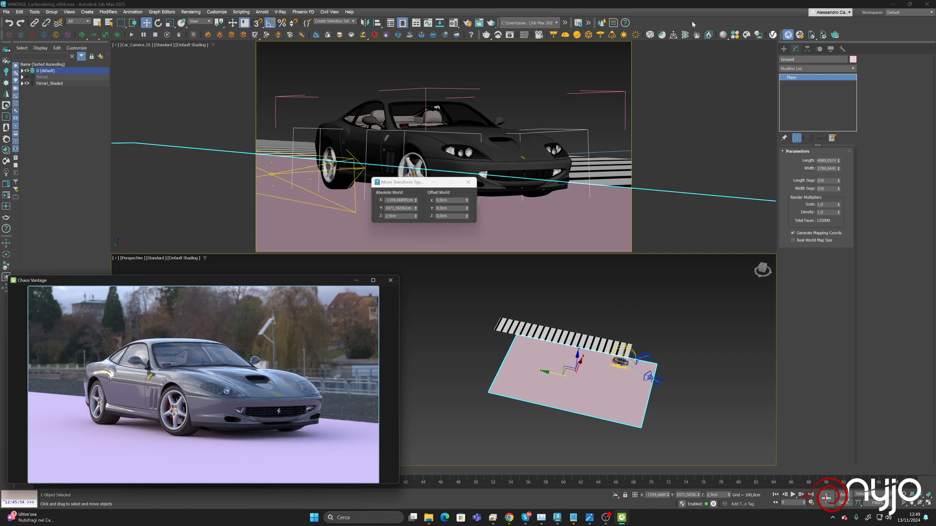
Stop the Vantage live link and save the scene under the new name VANTAGE_CarRendering_v005
left_click(787, 36)
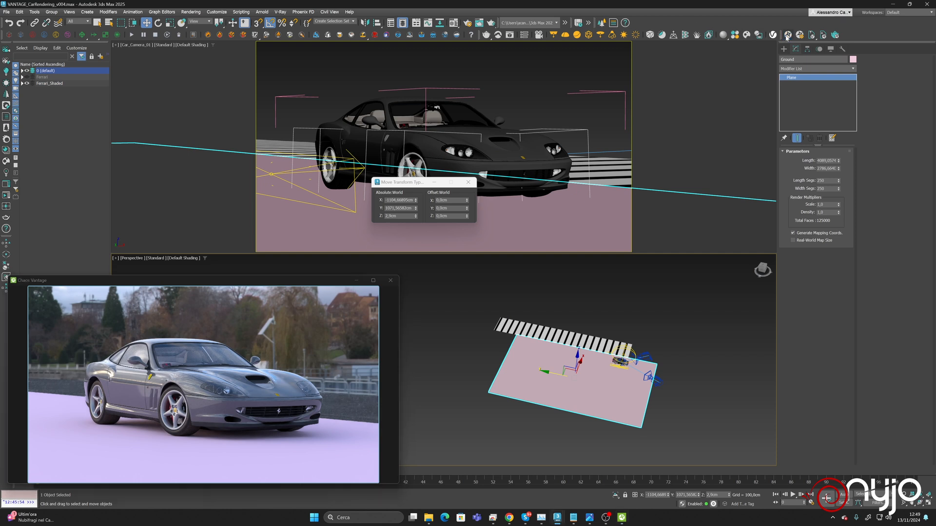
left_click(7, 12)
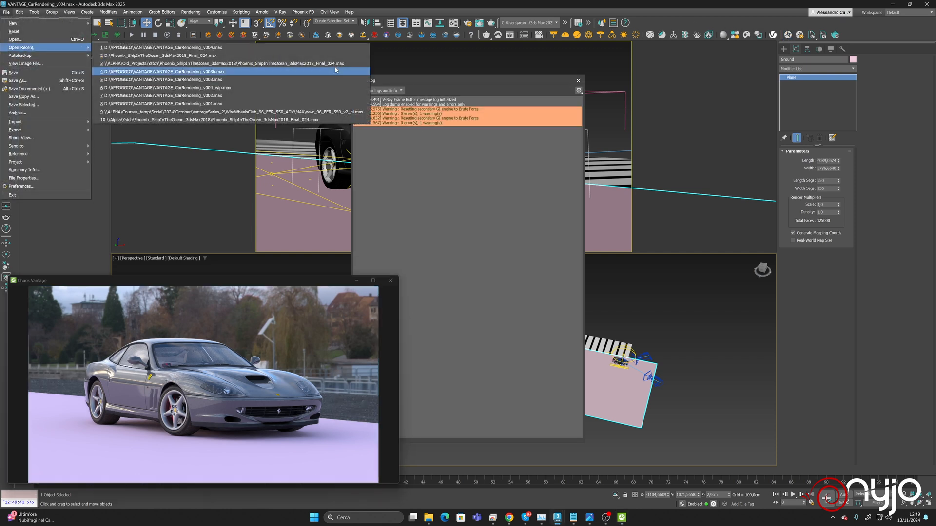
left_click(20, 80)
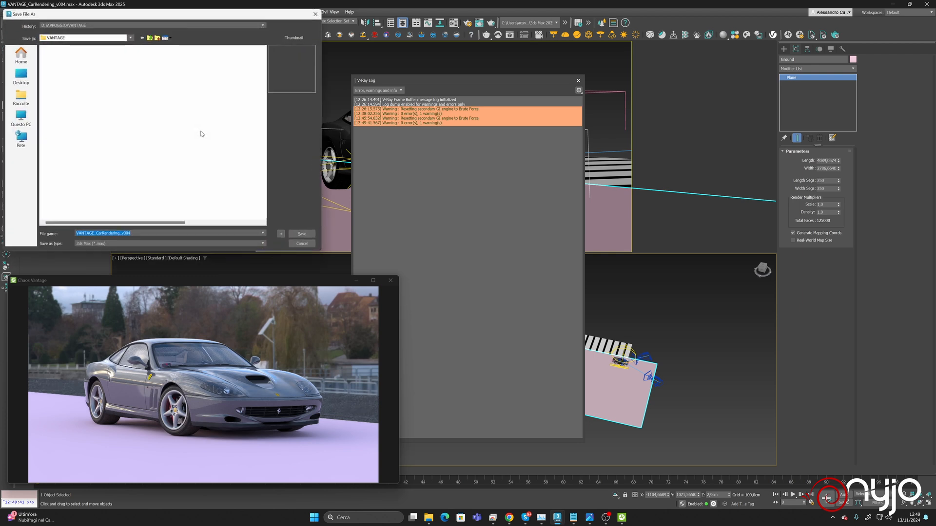
left_click(140, 232)
key("BackSpace")
type("5")
left_click(300, 235)
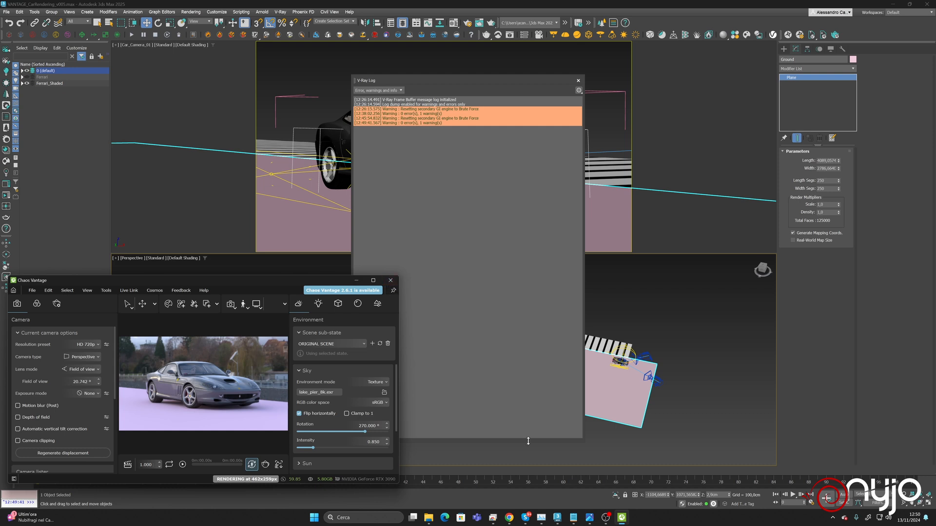
Switch to Poly Haven in the browser, look over the Aerial Asphalt 01 page and open the full texture library
left_click(509, 518)
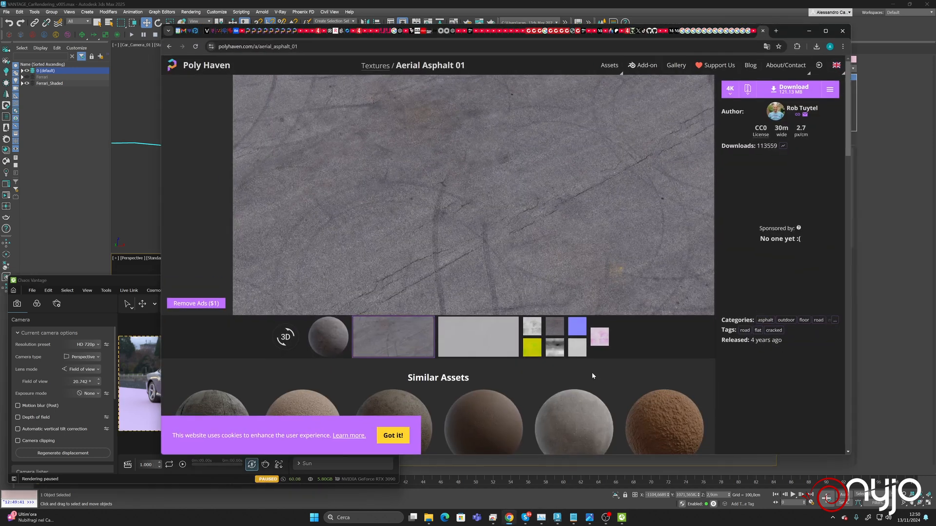
scroll(435, 259, "down", 6)
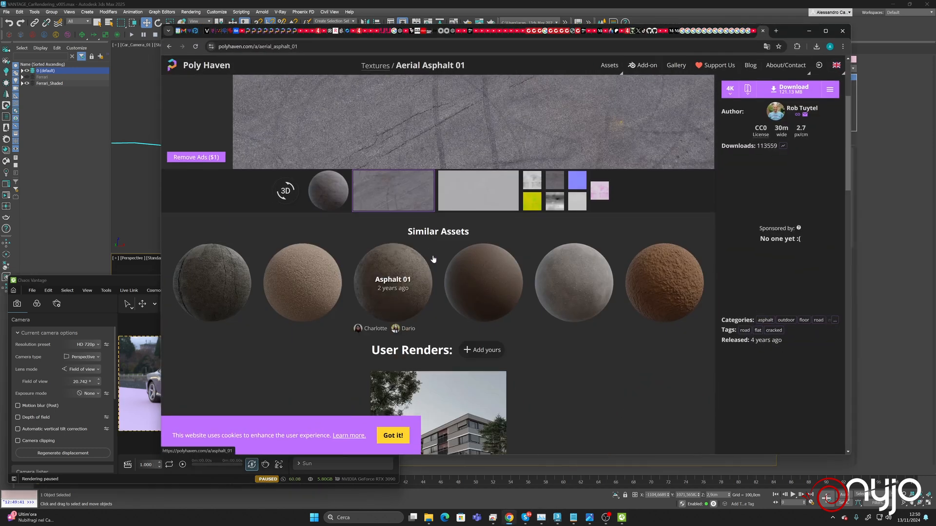
scroll(434, 259, "up", 6)
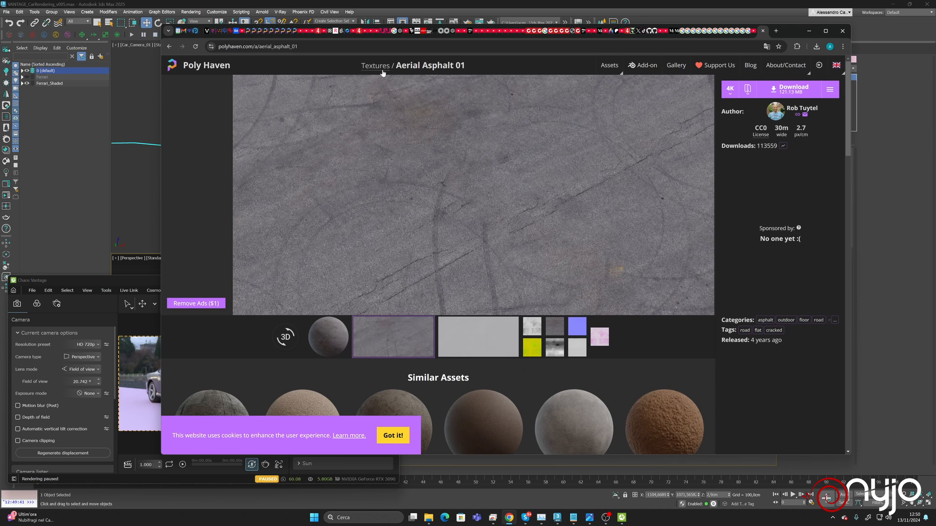
left_click(377, 67)
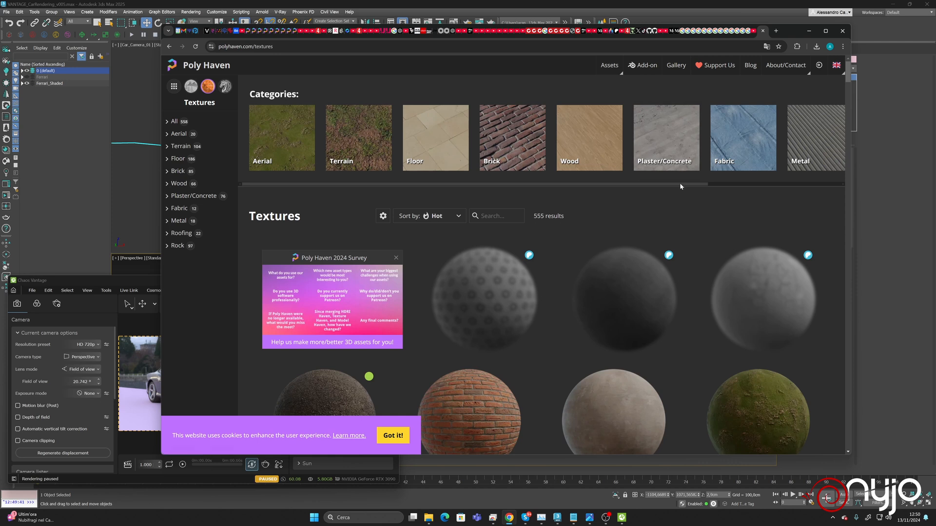
left_click_drag(679, 182, 863, 183)
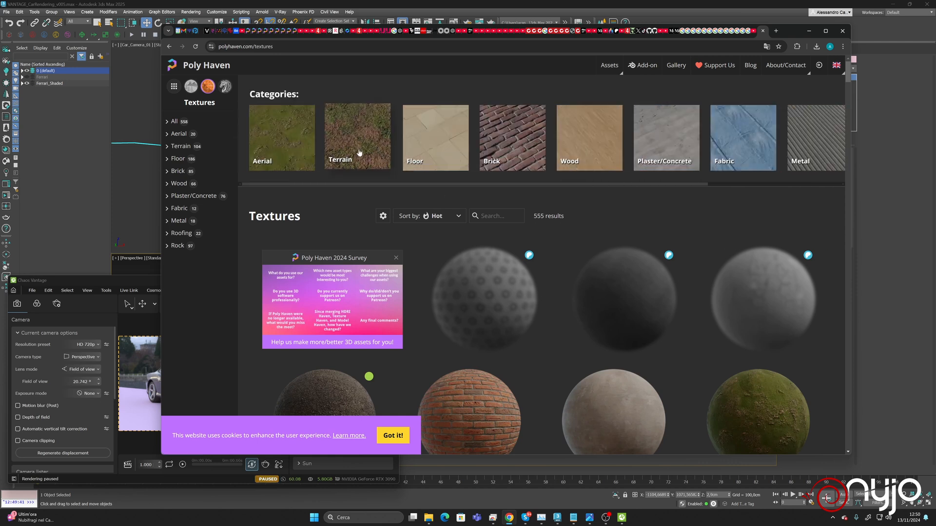
Show the Terrain textures on Poly Haven and open the Rocky Trail texture separately, keeping the list open
left_click(360, 149)
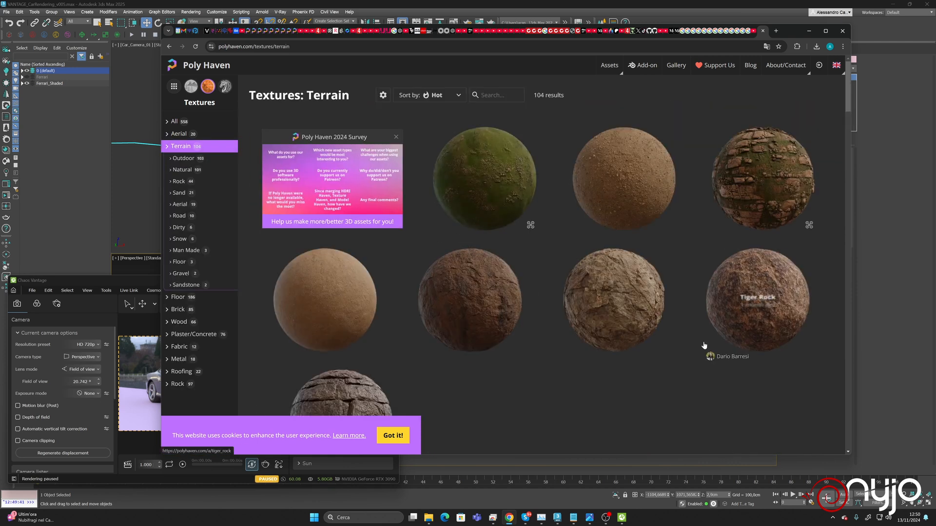
scroll(593, 246, "down", 3)
scroll(593, 242, "down", 2)
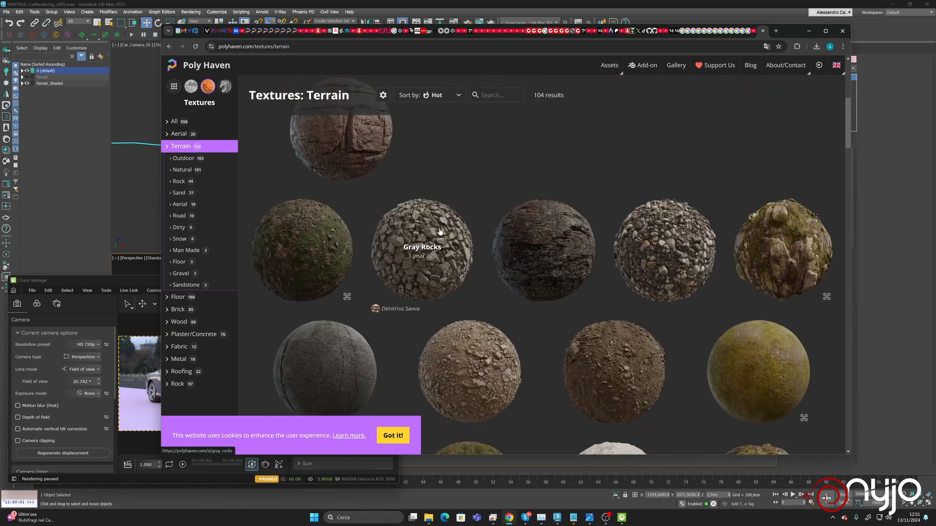
right_click(421, 367)
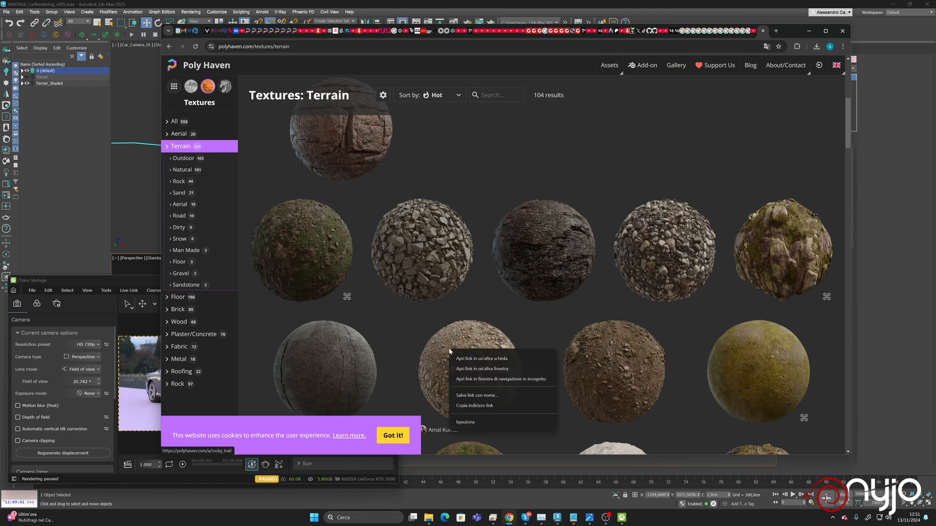
left_click(463, 369)
Look further through the Terrain textures and open Rocks Ground 01 separately, keeping the list open
scroll(558, 351, "down", 5)
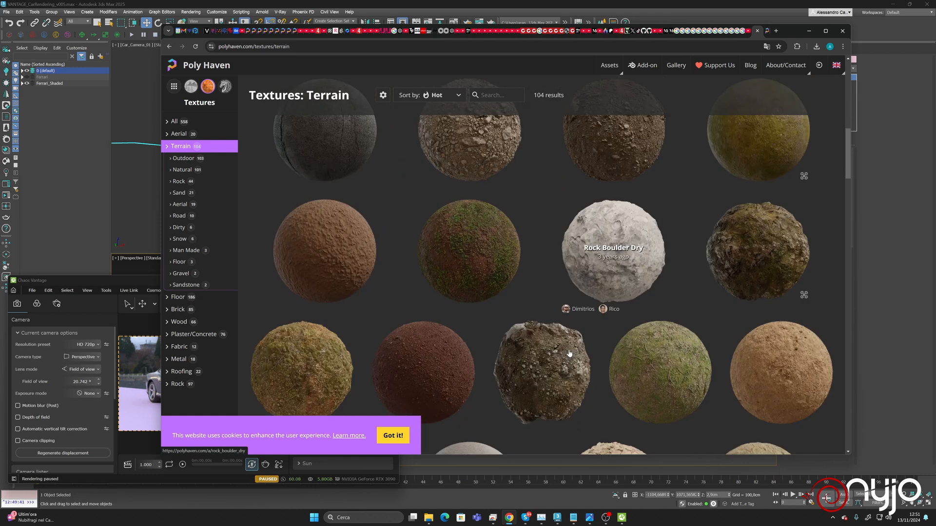
scroll(659, 333, "down", 5)
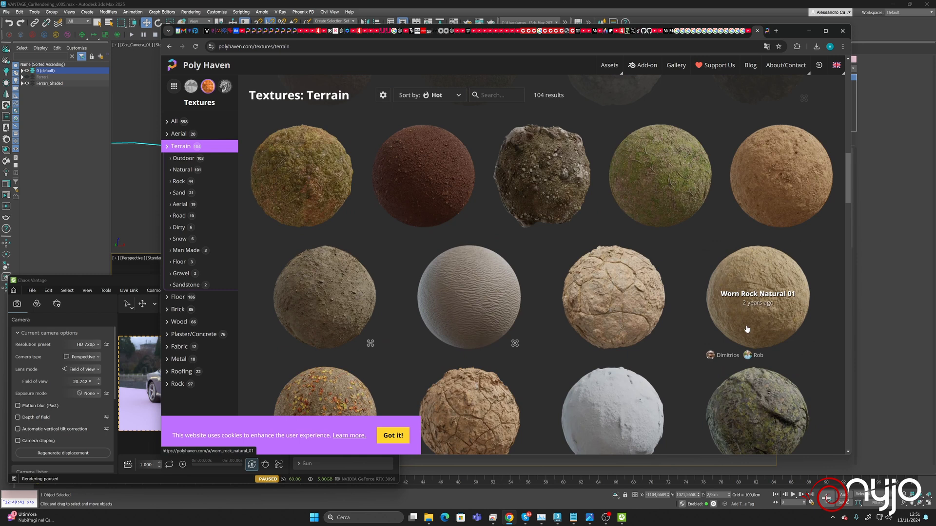
scroll(748, 329, "down", 2)
scroll(751, 328, "down", 3)
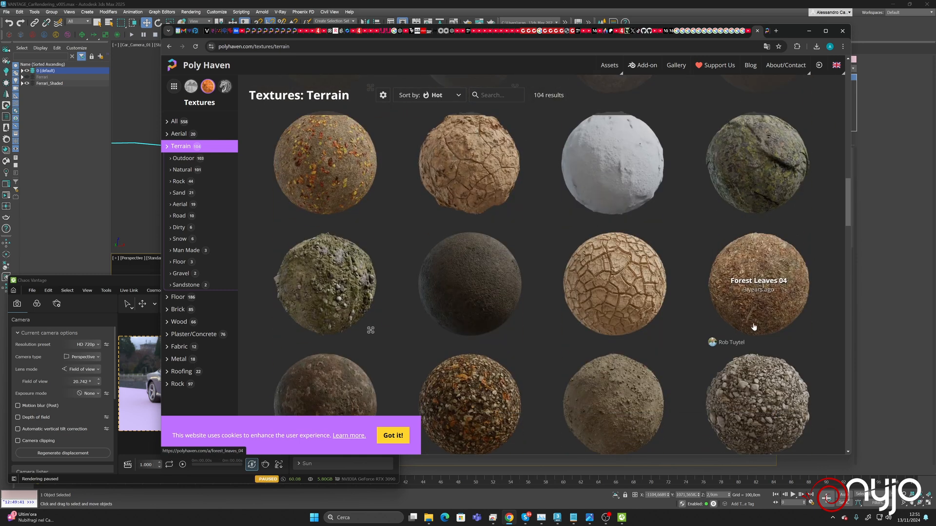
scroll(757, 326, "down", 3)
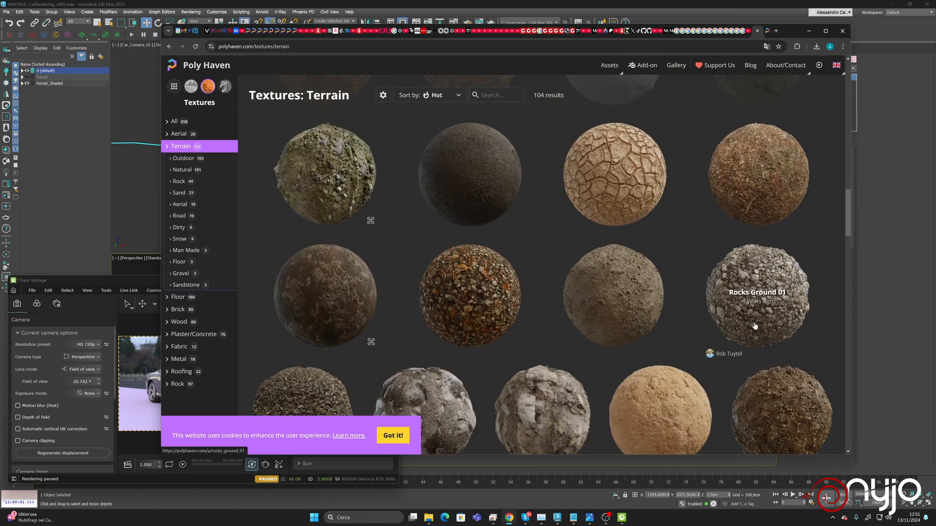
right_click(766, 273)
left_click(780, 278)
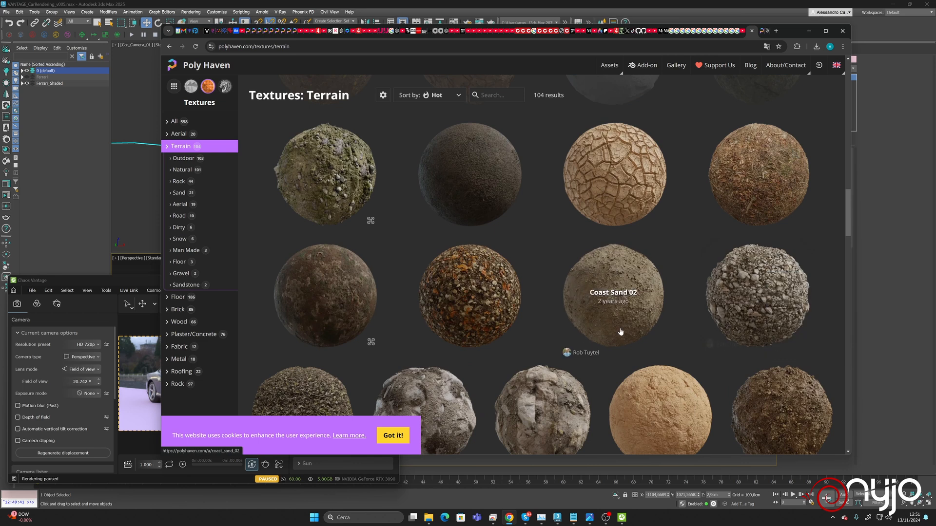
Look through the remaining Terrain textures to the end of the list, and examine the Rocky Trail and Rocks Ground 01 pages
scroll(620, 332, "down", 3)
scroll(620, 331, "down", 7)
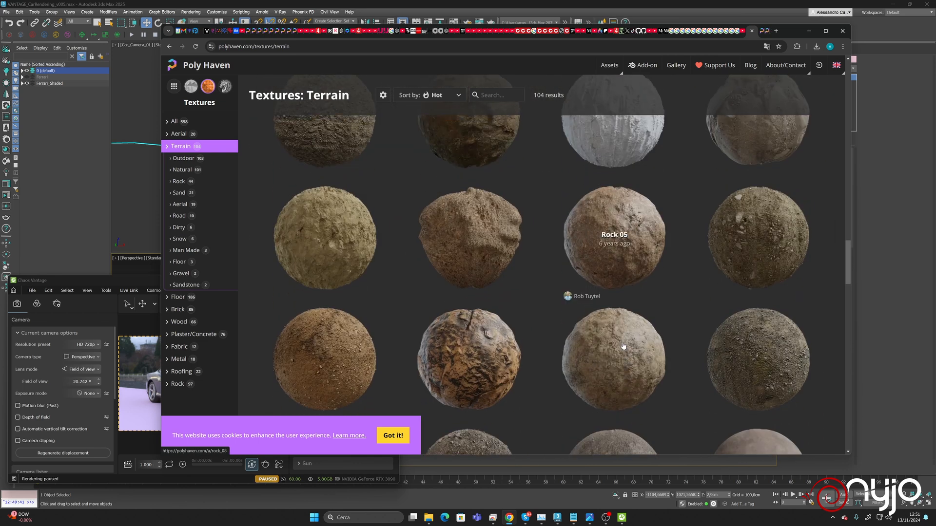
scroll(623, 345, "down", 5)
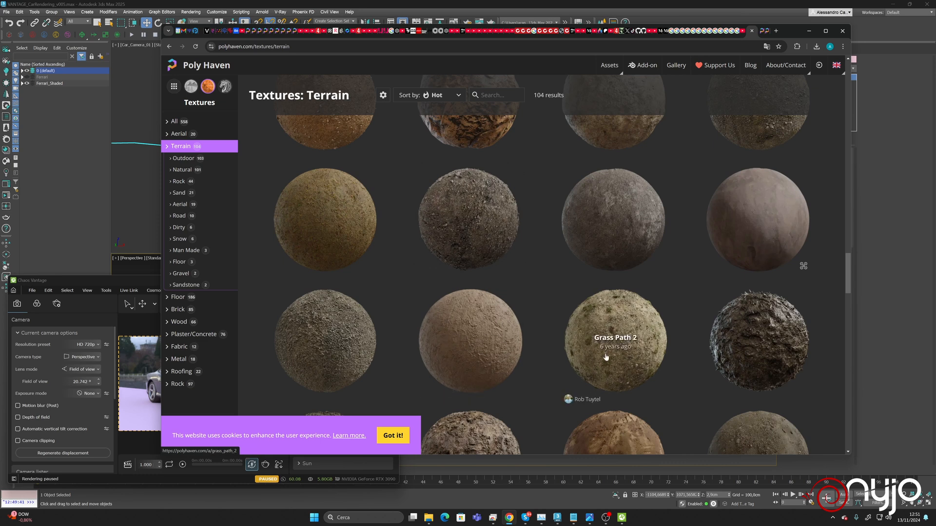
scroll(613, 343, "down", 3)
scroll(682, 372, "down", 7)
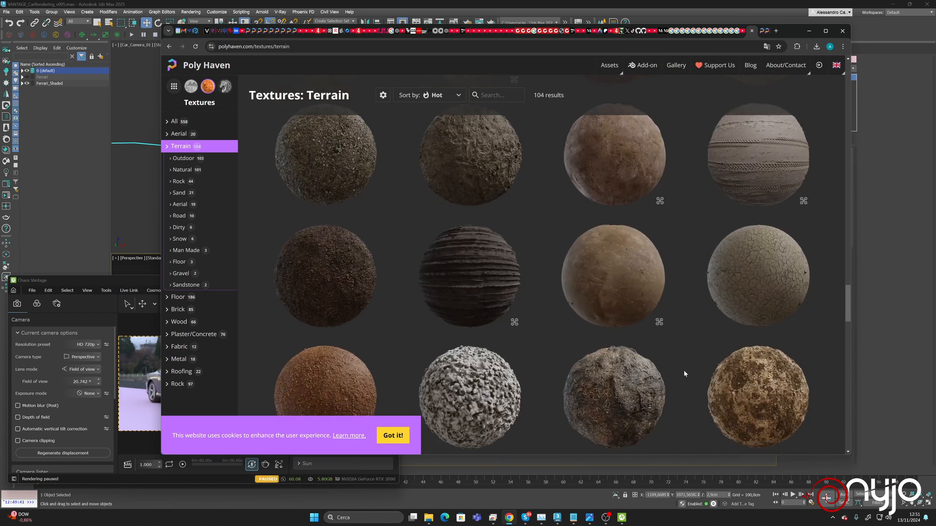
scroll(684, 371, "down", 2)
scroll(684, 369, "down", 7)
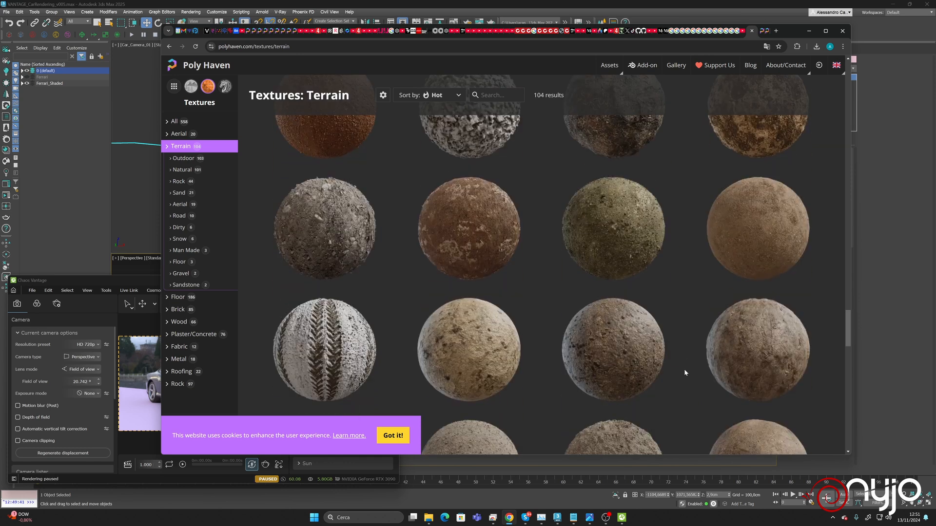
scroll(685, 370, "down", 3)
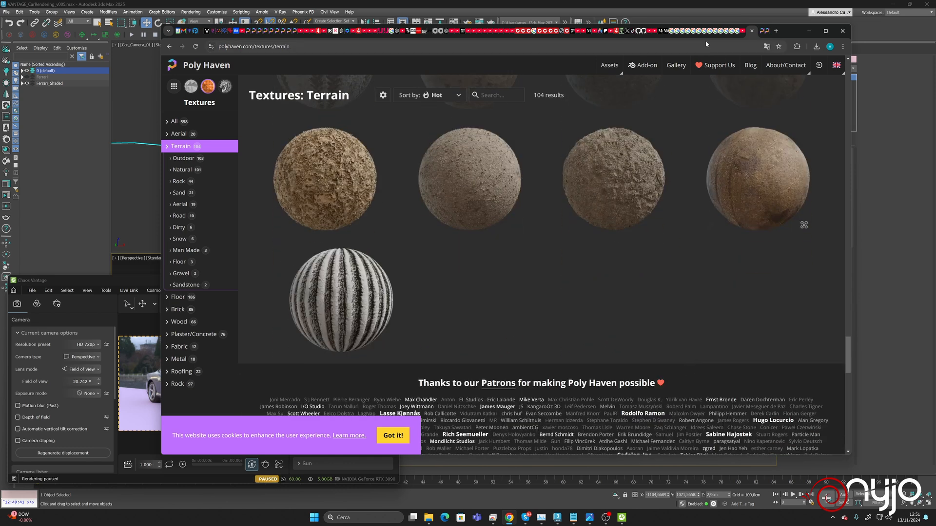
left_click(763, 31)
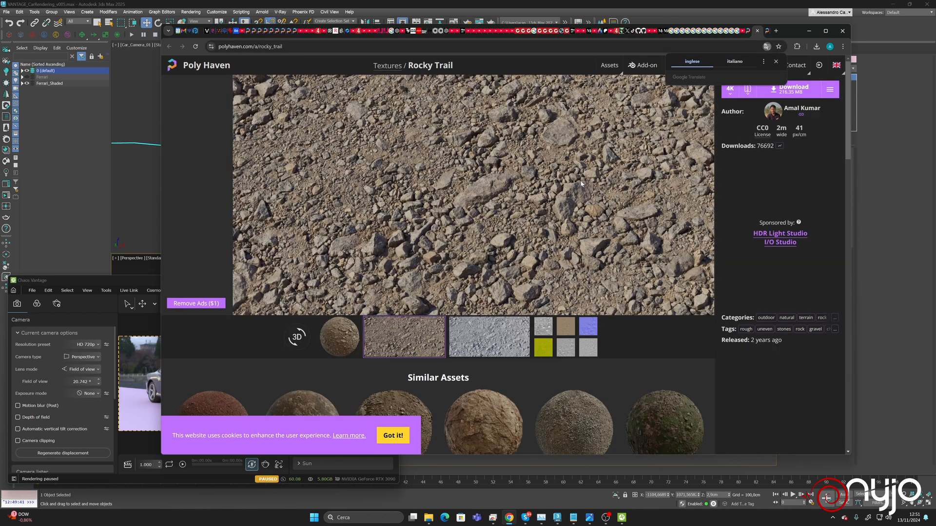
left_click(767, 31)
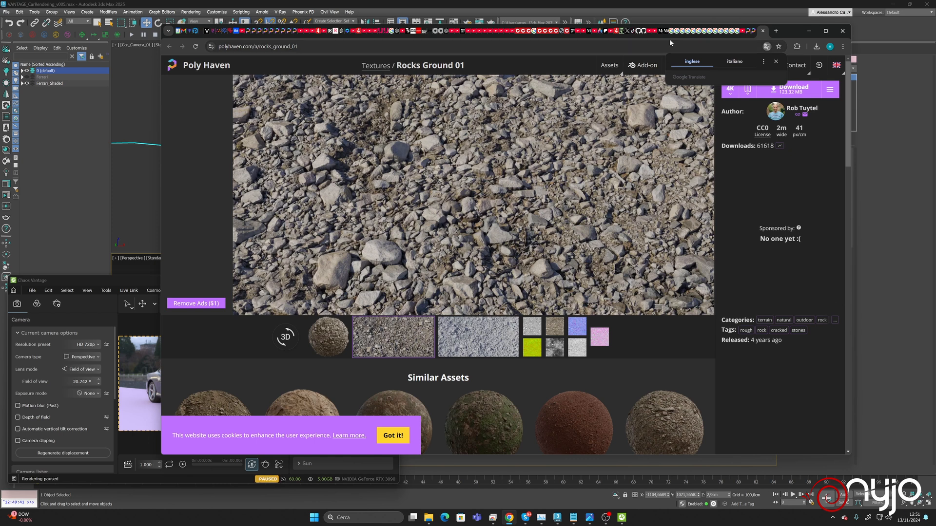
Return to the Terrain texture list and open Pebble Ground 01 separately
left_click(748, 34)
scroll(541, 268, "up", 2)
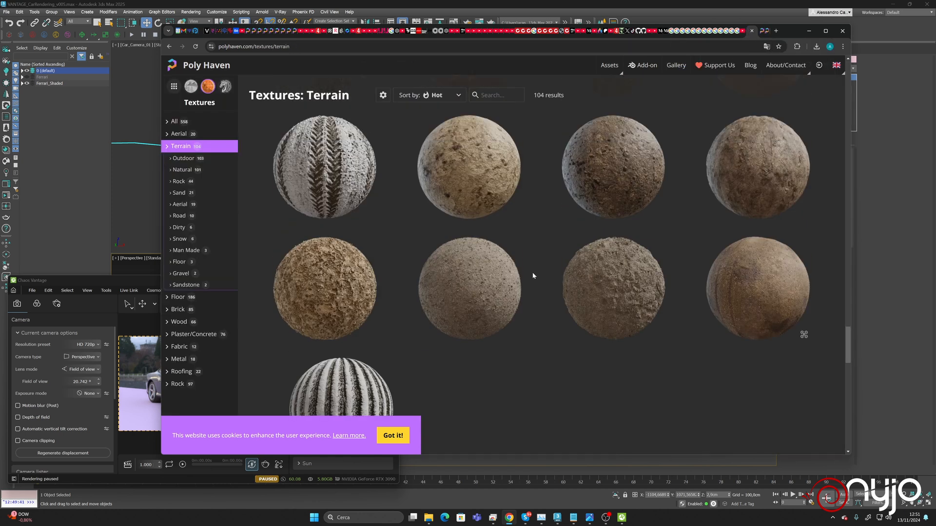
right_click(479, 304)
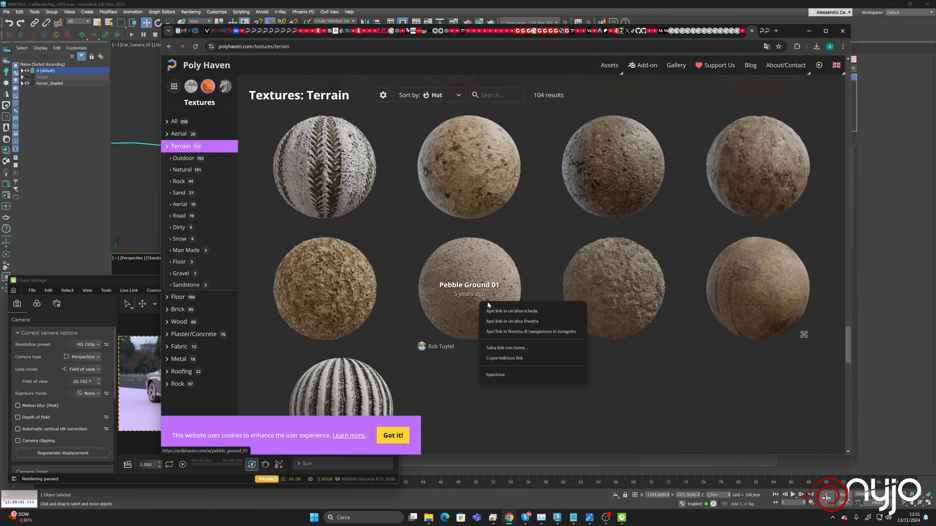
left_click(493, 307)
Go back up through the Terrain texture list and open Gravel Ground 01 separately
scroll(522, 227, "up", 3)
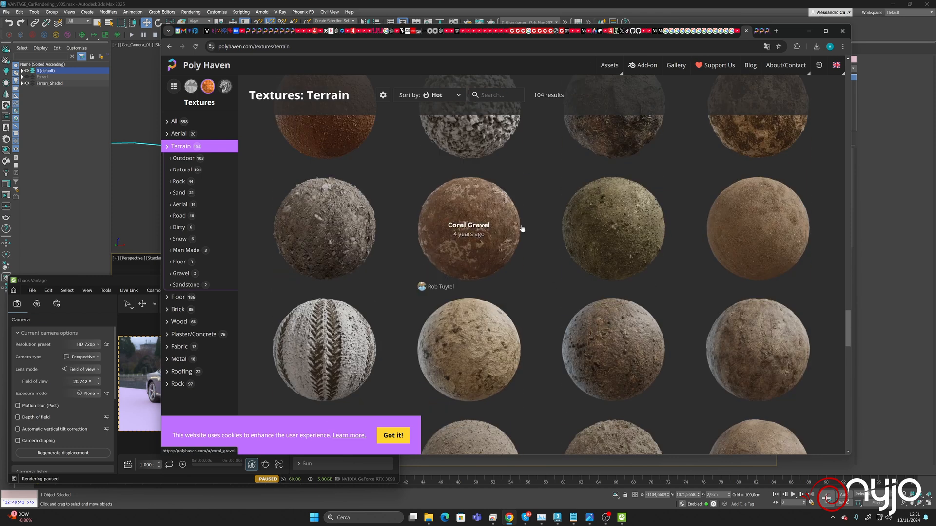
scroll(522, 227, "up", 3)
scroll(522, 228, "up", 3)
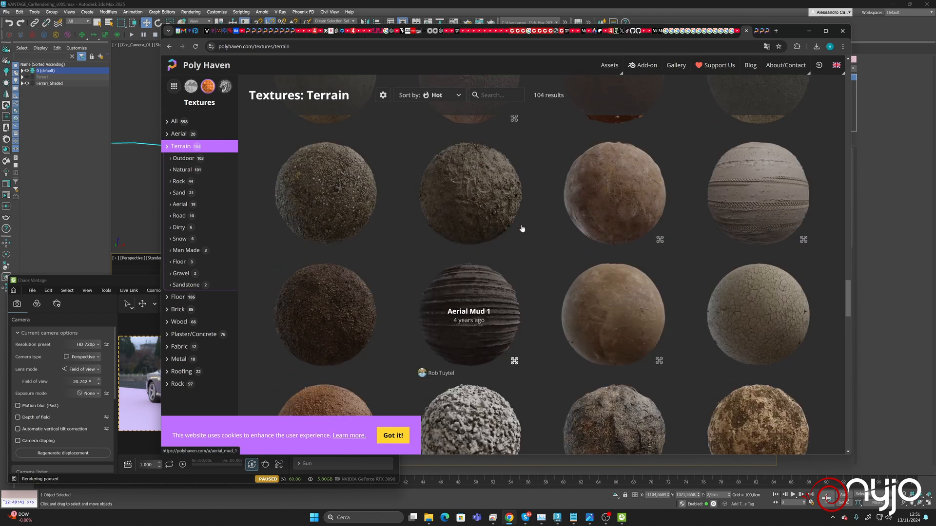
scroll(522, 228, "up", 2)
scroll(522, 228, "up", 3)
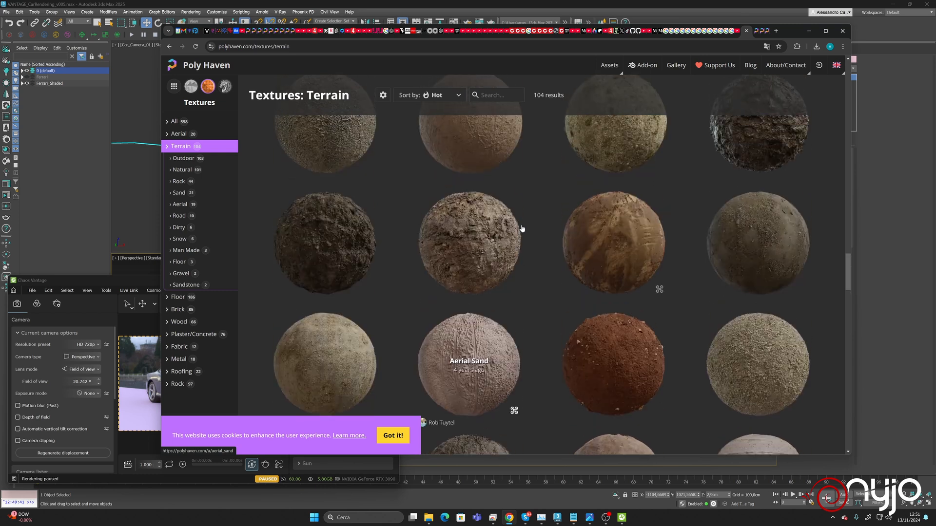
right_click(344, 362)
left_click(358, 367)
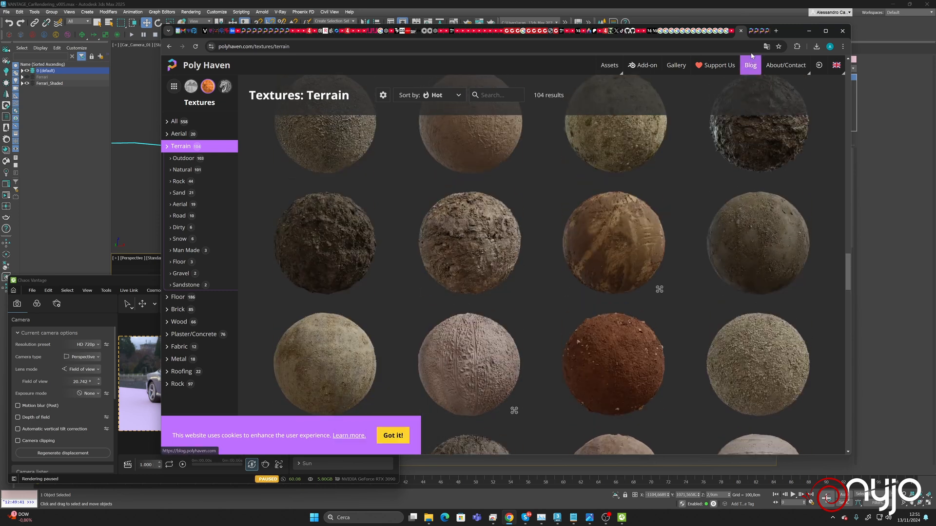
Compare the Rocks Ground 01, Pebble Ground 01 and Gravel Ground 01 pages, and download Gravel Ground 01 at 4K
left_click(750, 31)
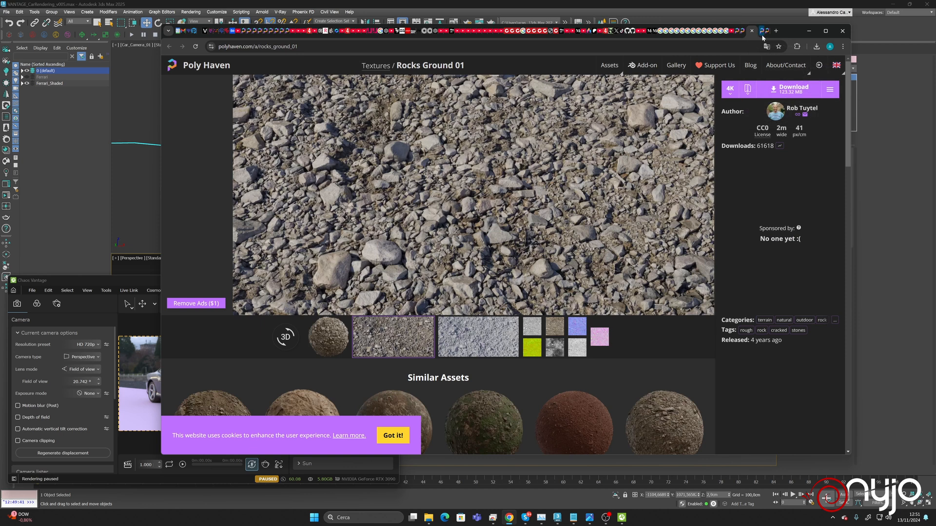
left_click(763, 35)
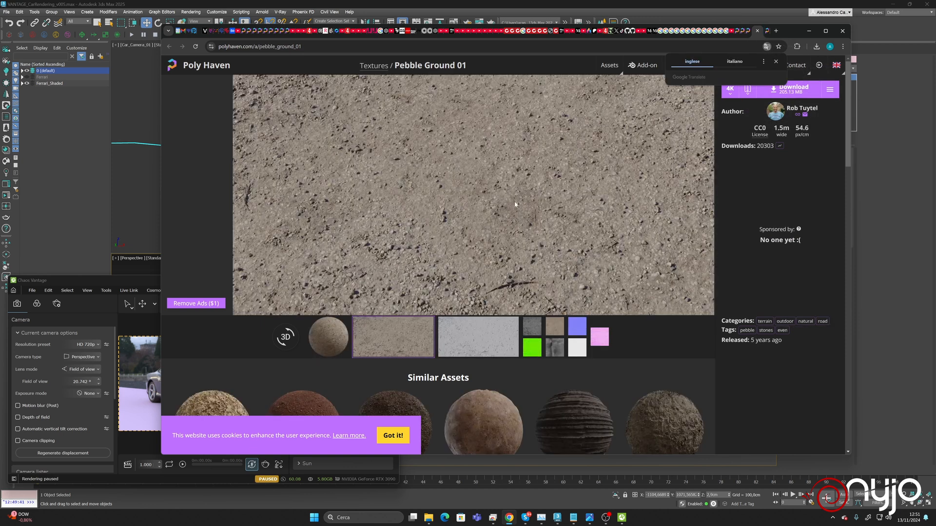
left_click(768, 31)
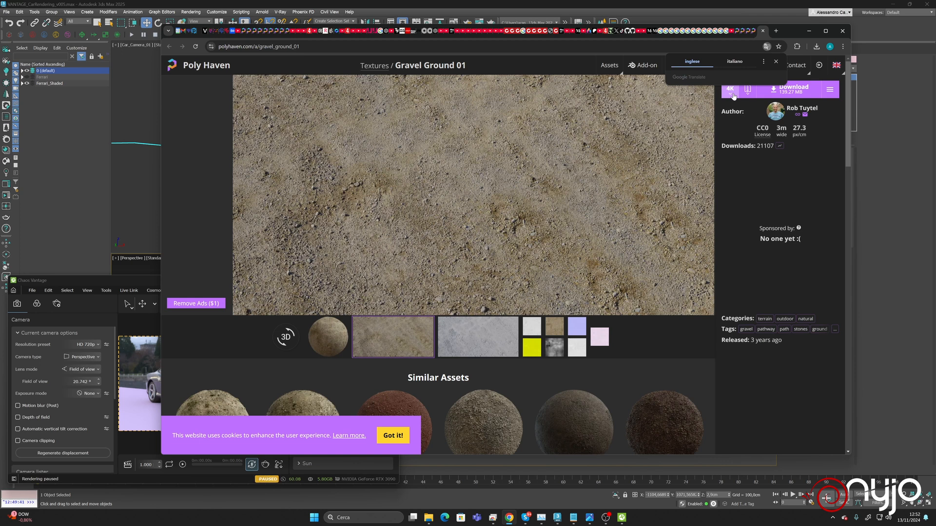
left_click(789, 89)
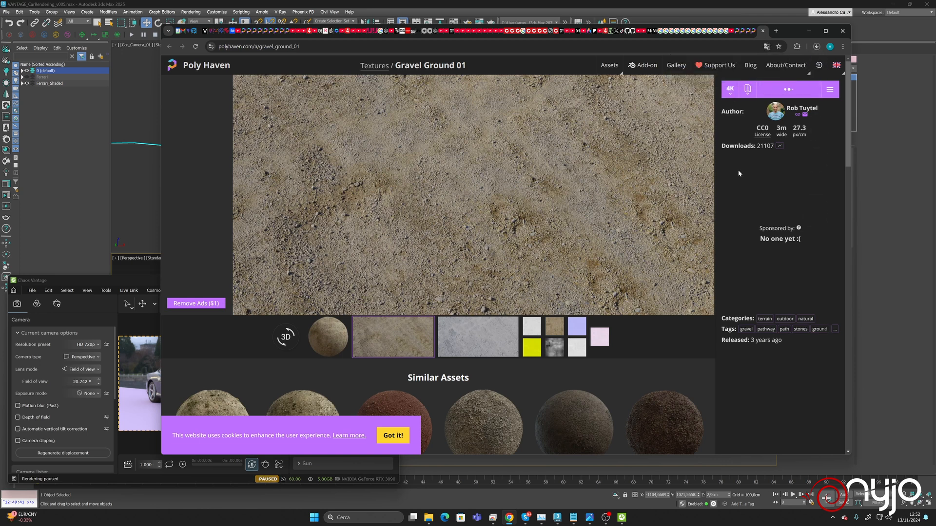
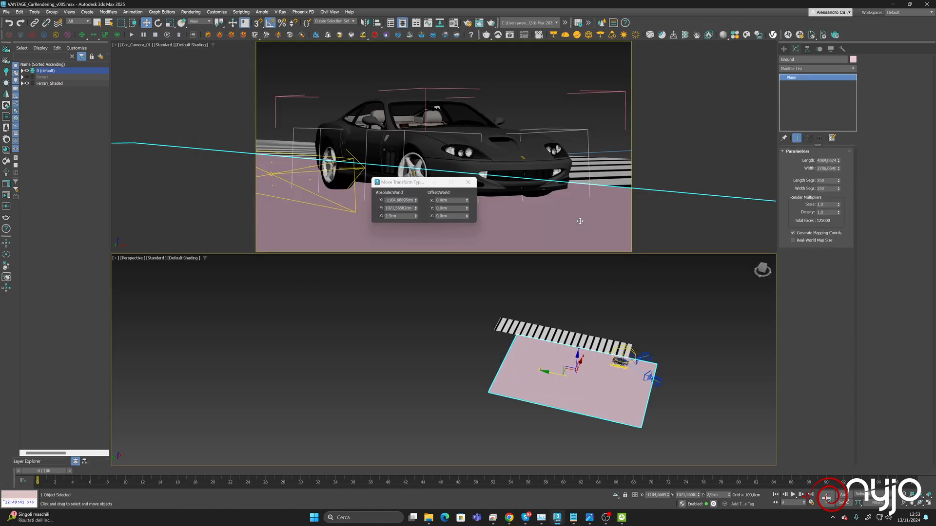
Close the old Chaos Vantage window, start a new live link from 3ds Max, and hide Vantage's interface to show only the render
left_click(621, 517)
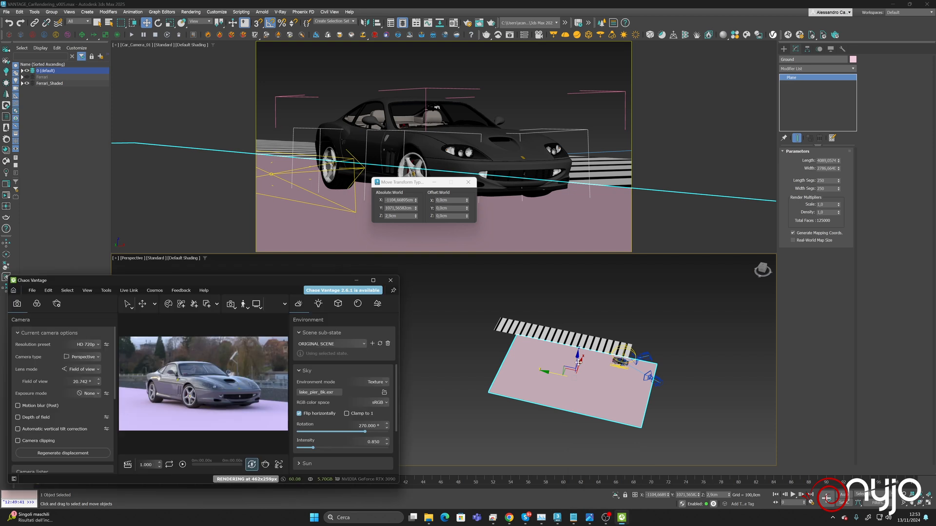
left_click(391, 290)
left_click(787, 34)
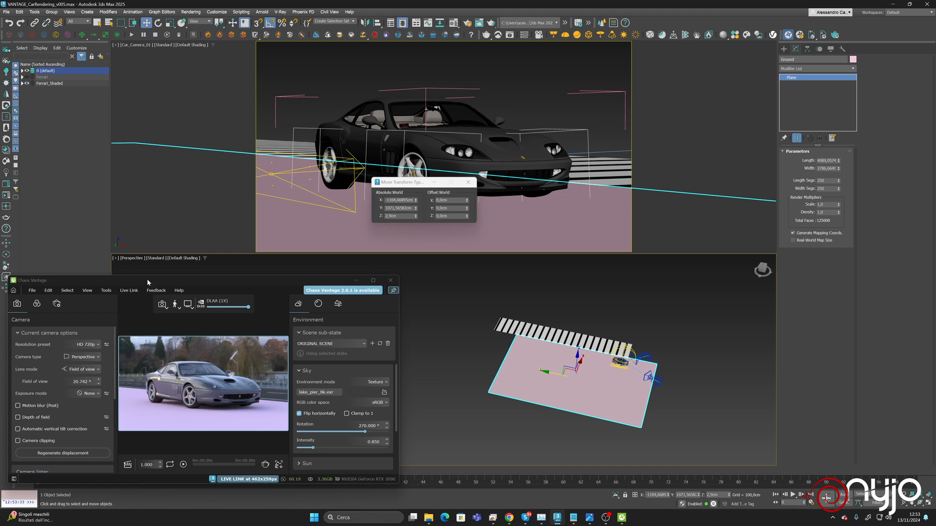
key("Tab")
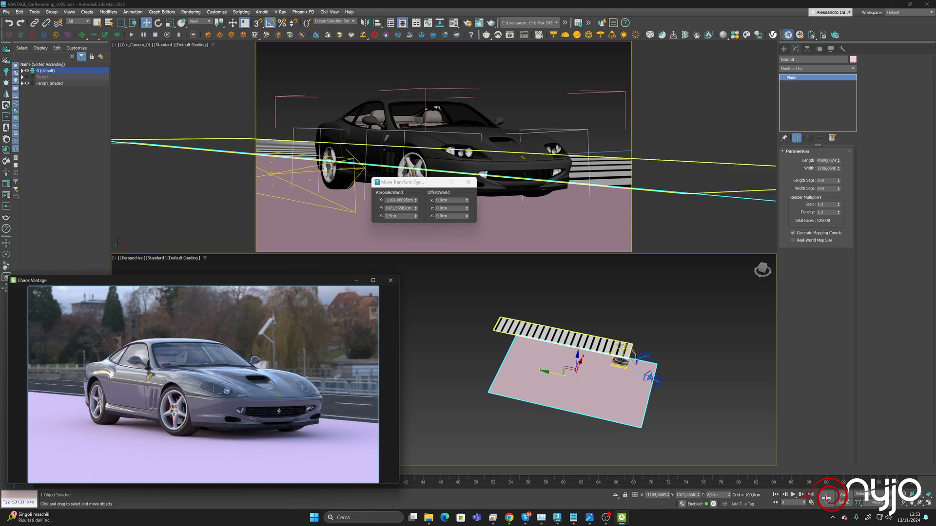
Open the Material Editor and rename the unused second sample material Gravel
scroll(607, 371, "up", 6)
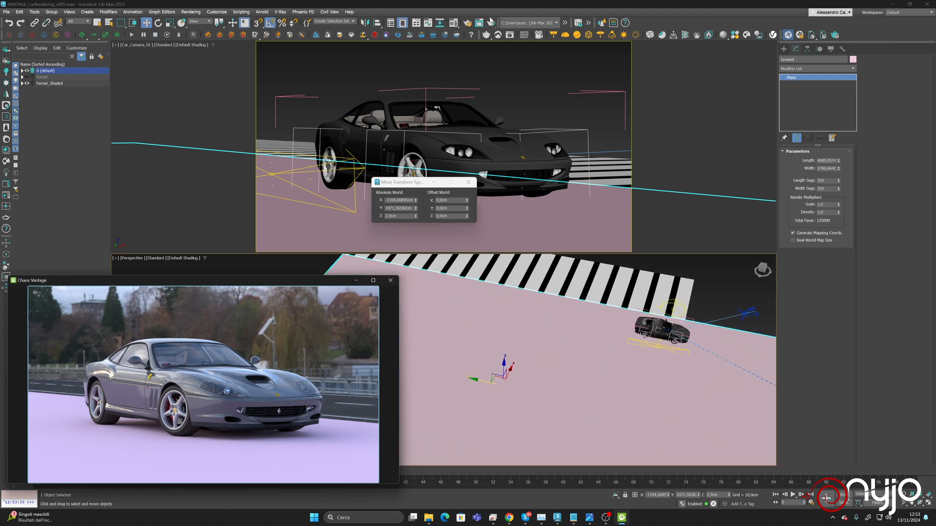
left_click(453, 22)
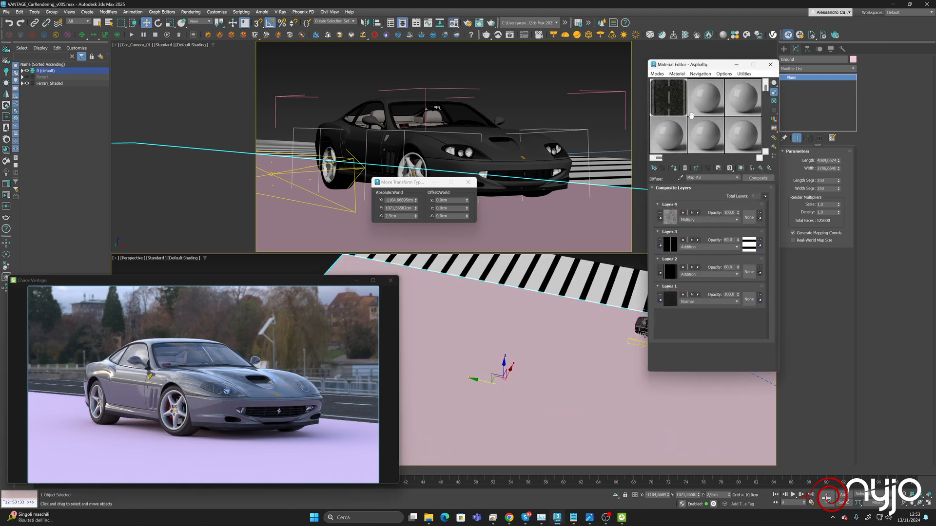
left_click(708, 114)
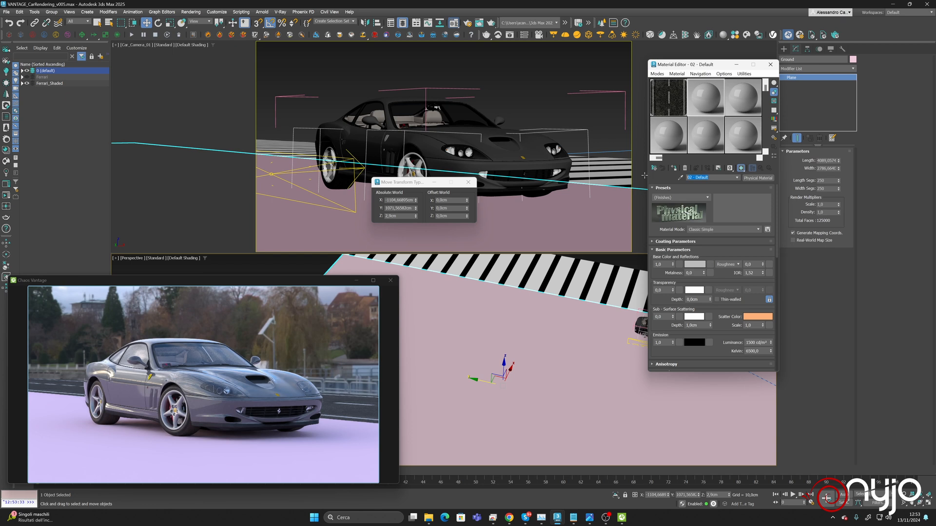
type("Gravel")
Change the Gravel material's type to VRayMtl and assign it to the selected ground plane
left_click(760, 177)
scroll(273, 189, "down", 3)
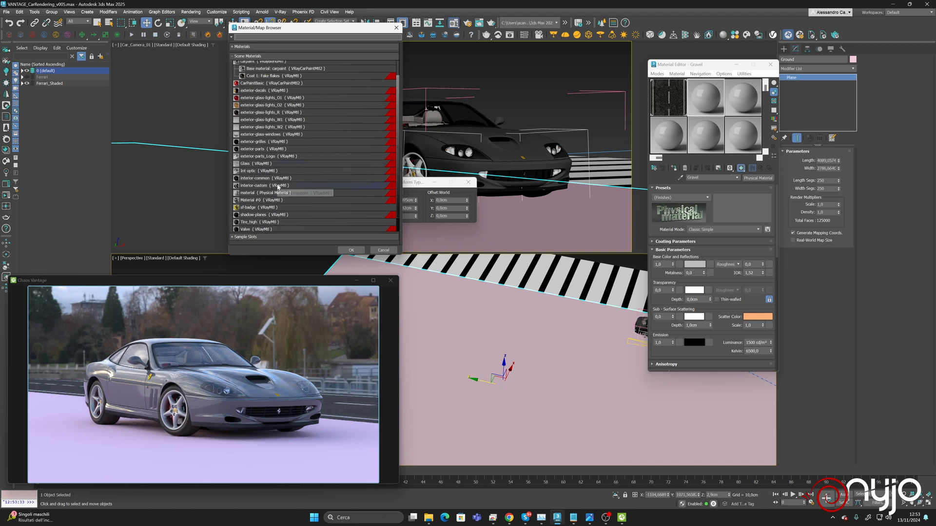
scroll(266, 178, "up", 3)
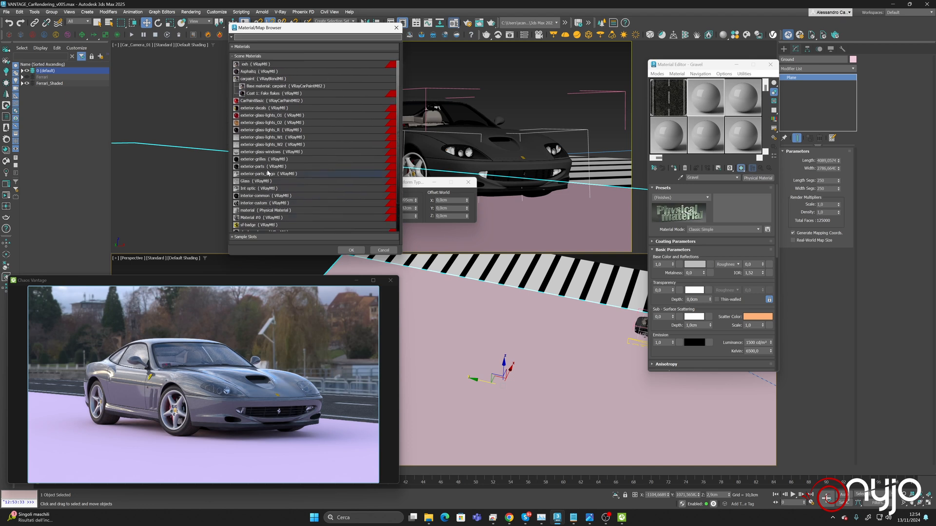
left_click(253, 55)
left_click(251, 47)
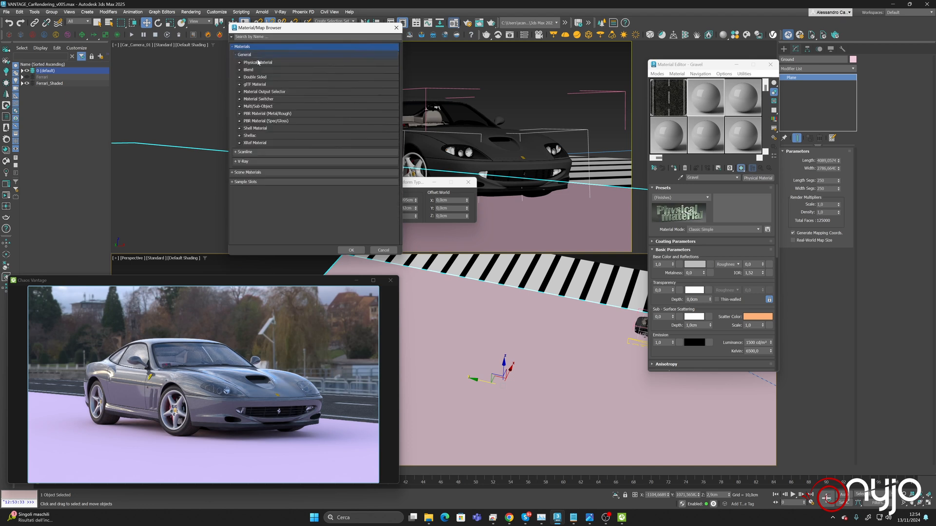
left_click(258, 161)
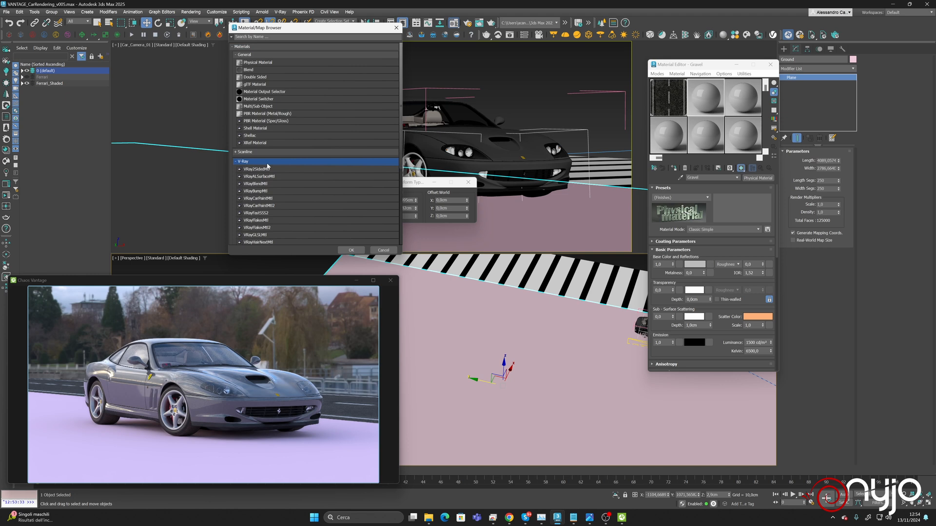
scroll(264, 233, "down", 3)
double_click(259, 223)
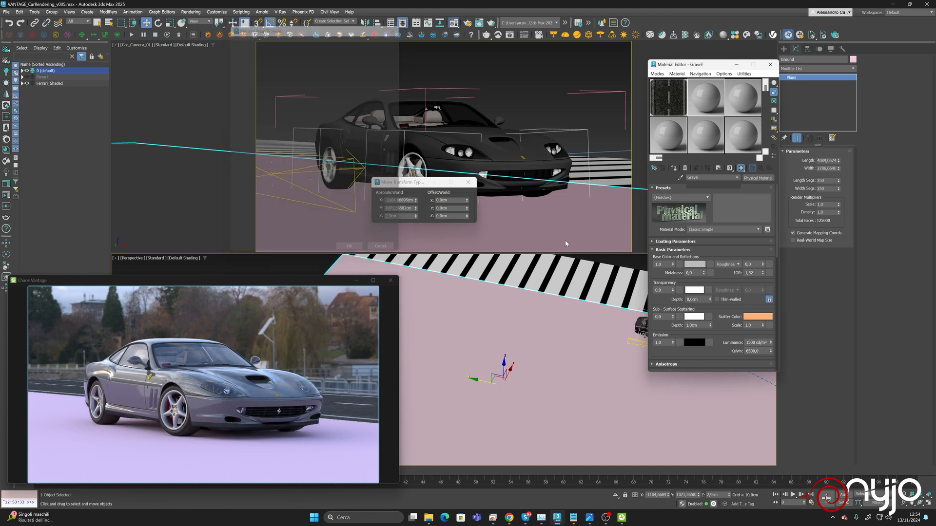
left_click(674, 168)
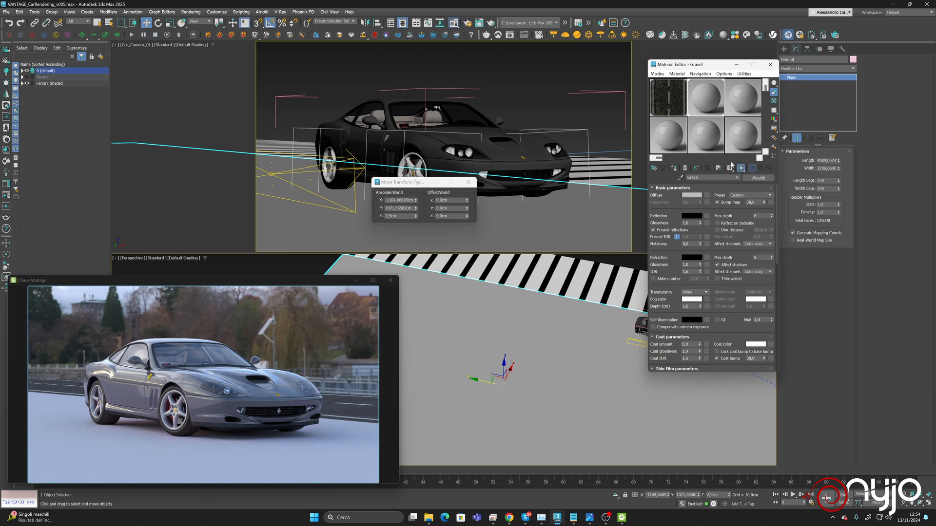
Switch to the Slate Material Editor and create a new node view with the default name
left_click(657, 73)
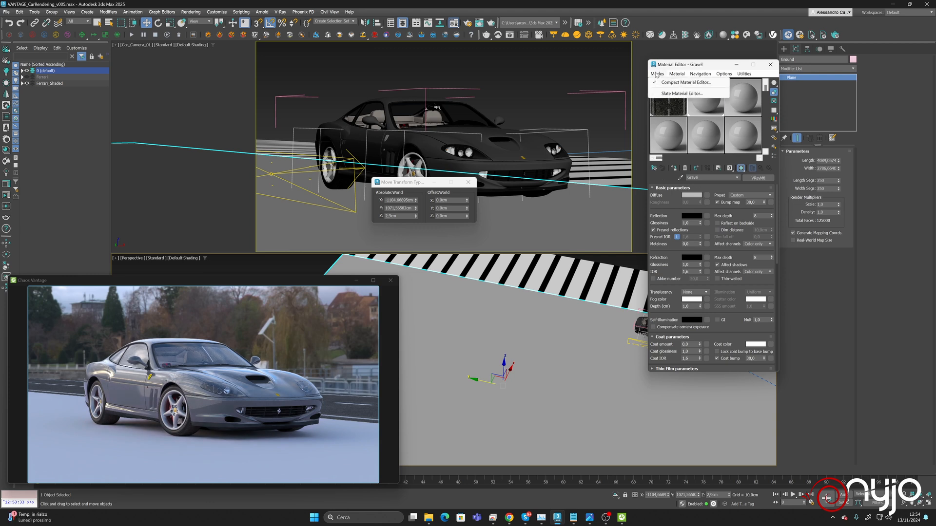
left_click(681, 94)
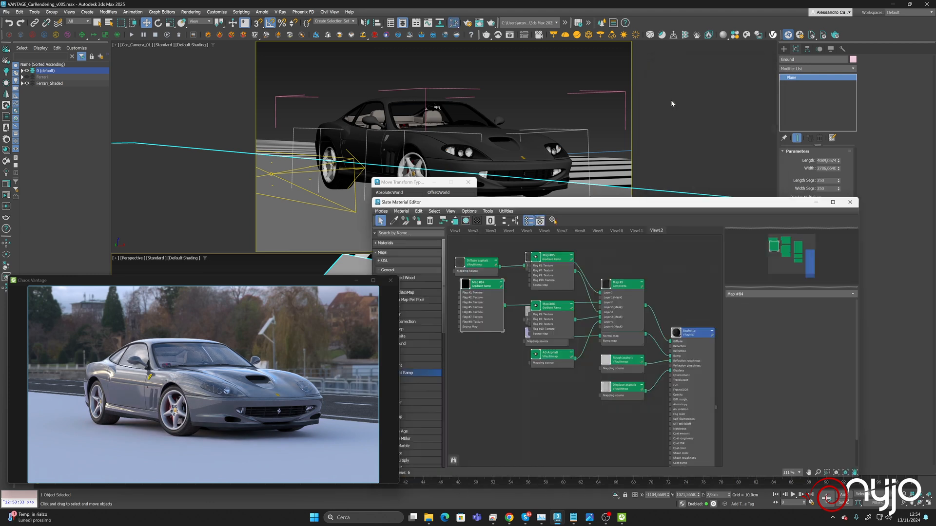
right_click(680, 227)
left_click(699, 232)
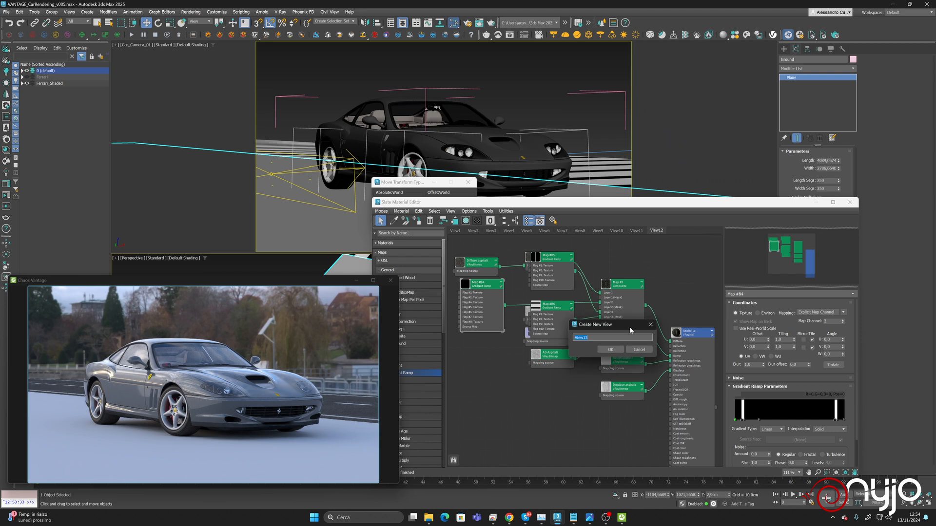
key("Return")
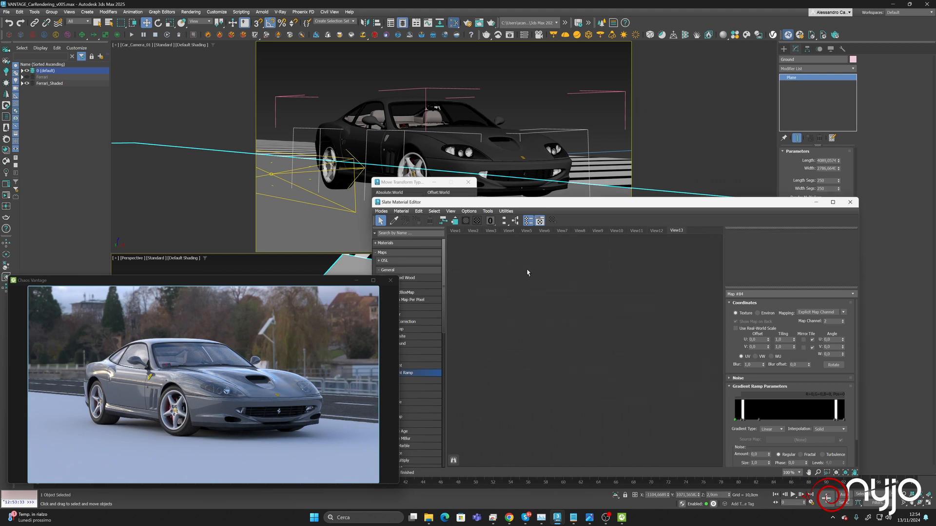
Pick the Gravel material from the ground plane into the empty view and place its node there
left_click(395, 222)
left_click(309, 215)
left_click_drag(576, 285, 621, 280)
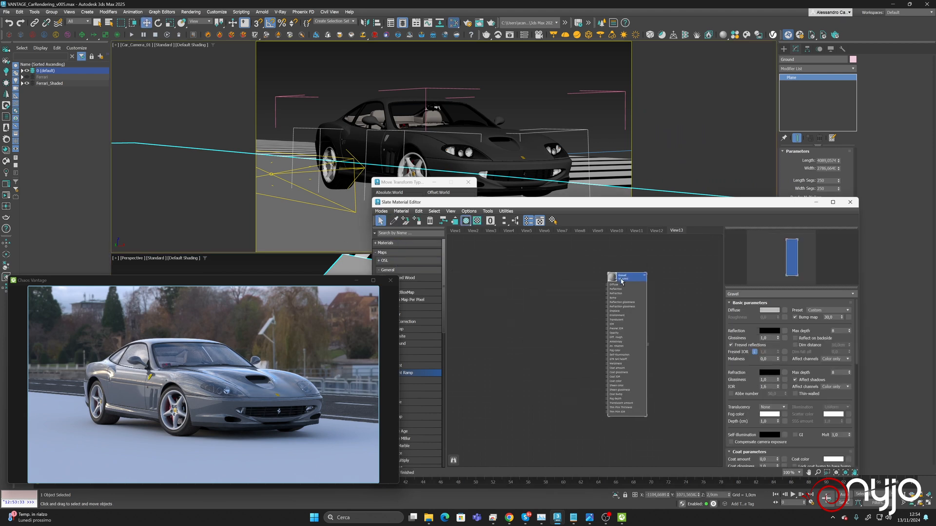
scroll(621, 282, "up", 3)
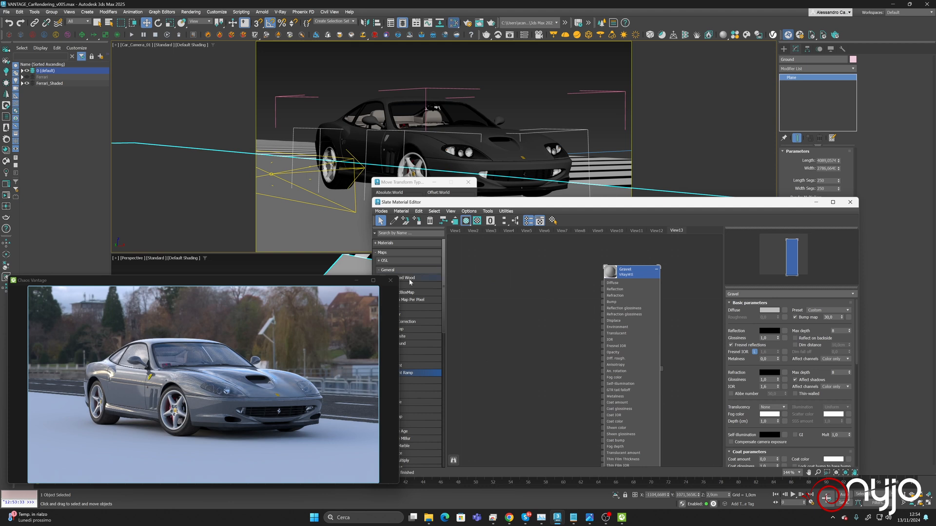
Make the Vantage window narrower and add a VRayBitmap map loading gravel_ground_01_diff_4k from the additionalTextures folder
left_click_drag(399, 300, 365, 300)
left_click(389, 271)
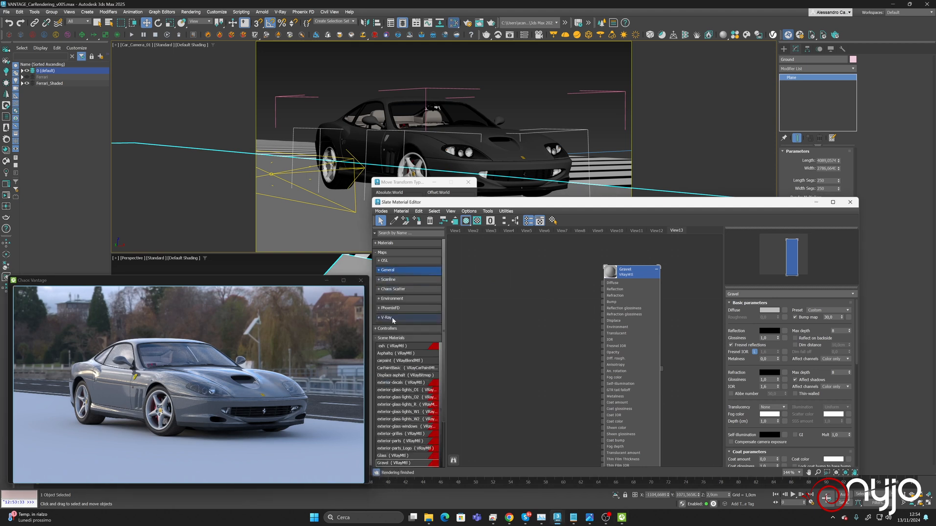
left_click(424, 317)
left_click_drag(428, 322, 520, 273)
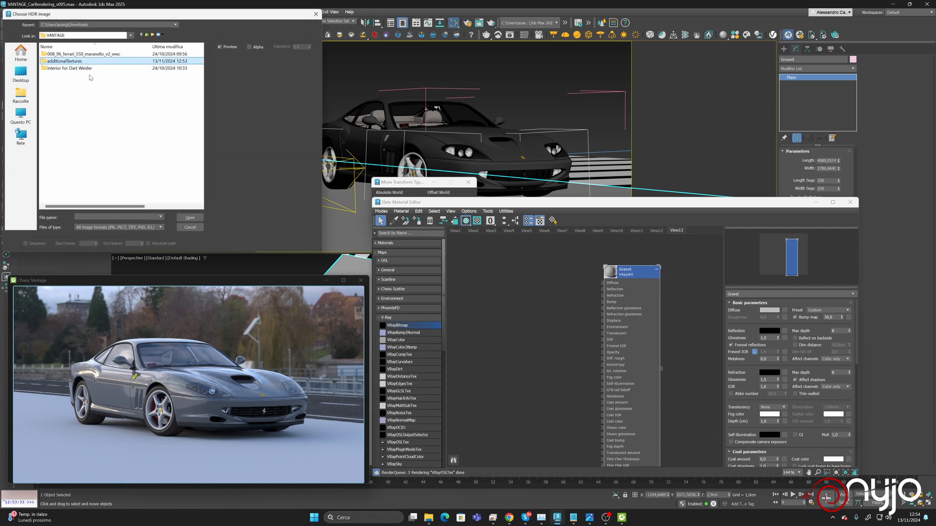
double_click(73, 61)
left_click(83, 61)
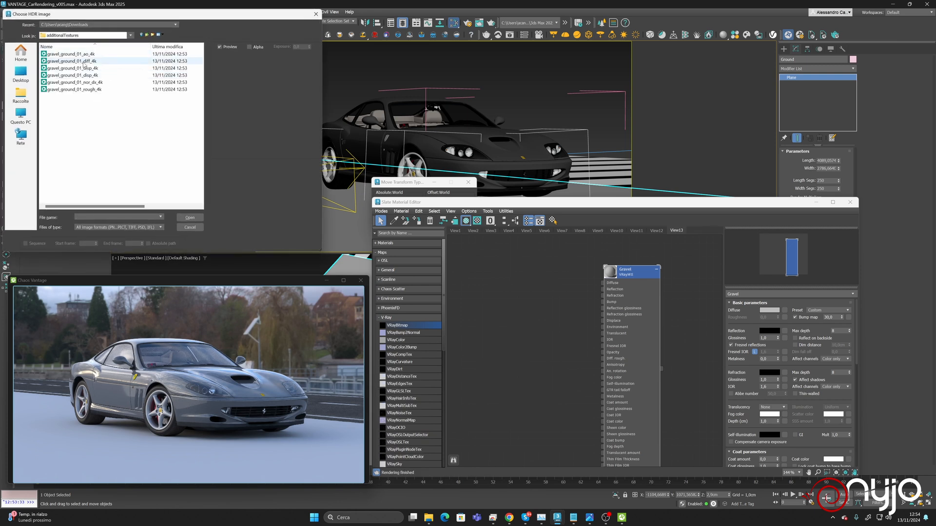
left_click(190, 219)
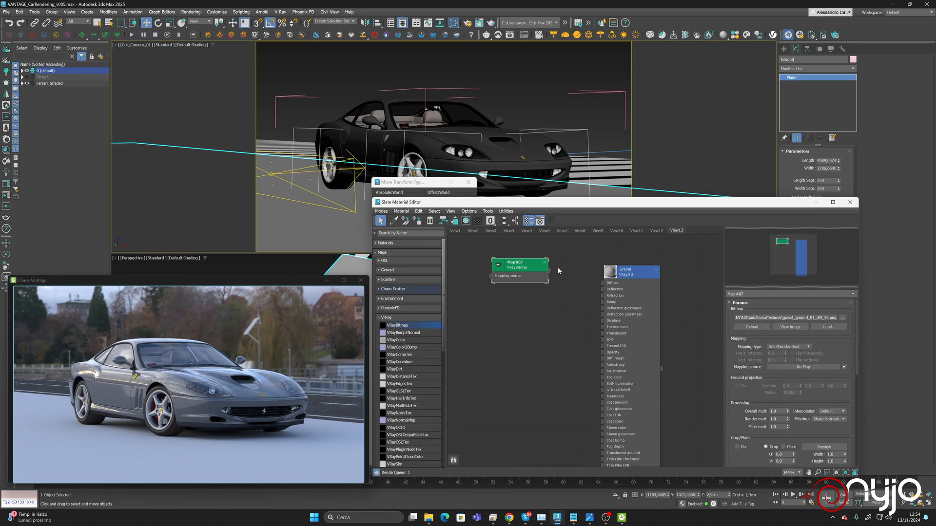
Connect the bitmap to the Gravel material's Diffuse input, rename the map Gravel diffuse, and align its node with the material
left_click_drag(550, 271, 603, 282)
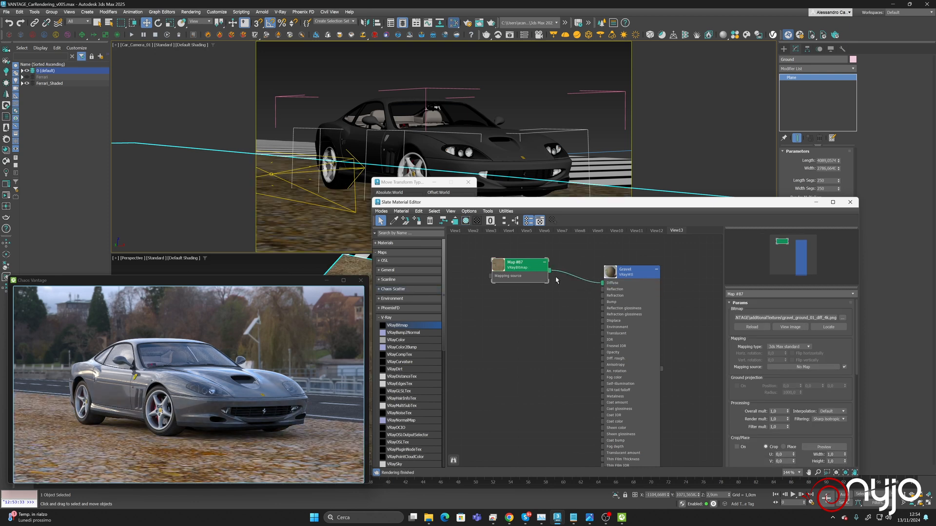
left_click(740, 294)
type("Gravel diffuse")
key("Return")
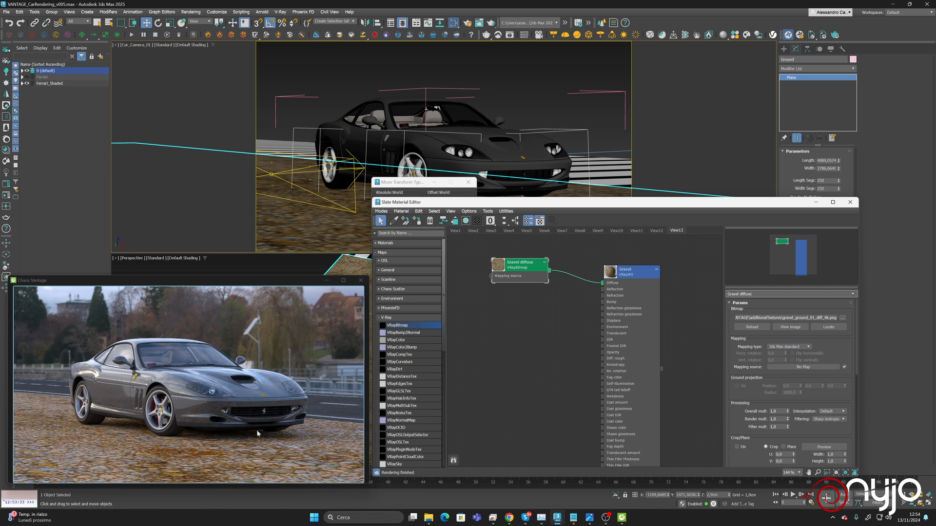
left_click_drag(527, 272, 513, 286)
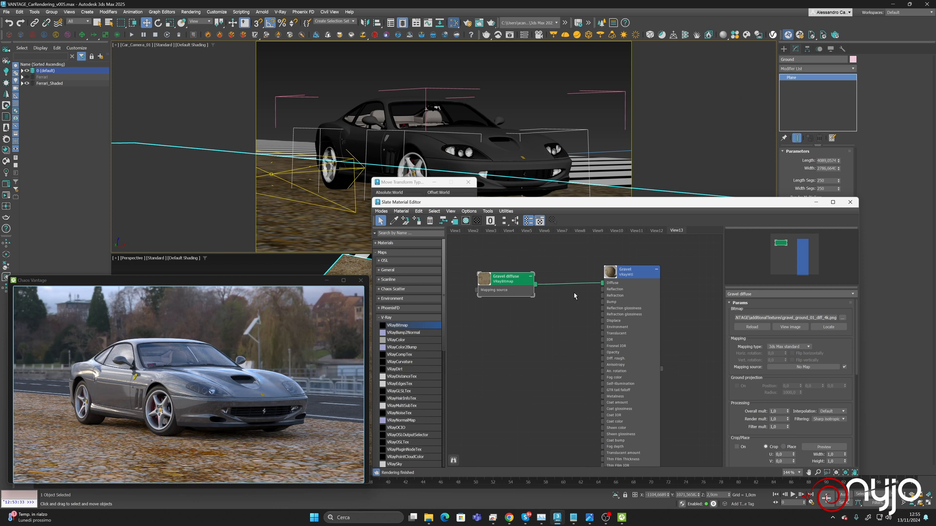
Add a UVW Map modifier to the ground plane
left_click(853, 68)
scroll(826, 429, "down", 10)
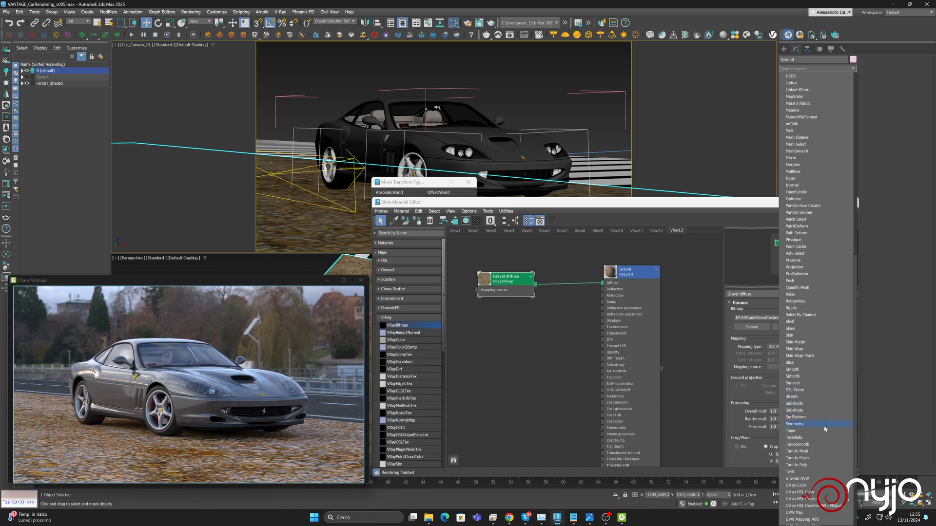
scroll(825, 429, "down", 4)
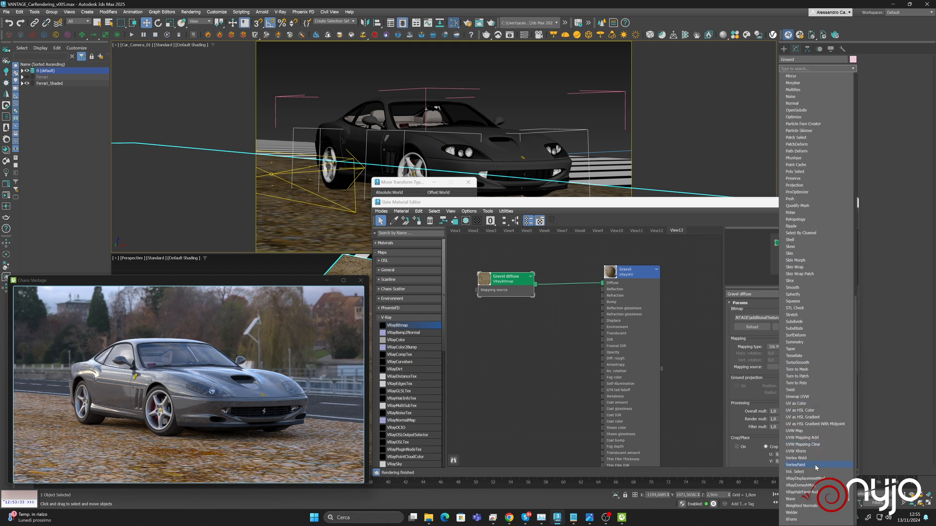
left_click(801, 431)
Move the material editor clear of the modifier parameters and set the UVW Map's U Tile and V Tile to 10
left_click_drag(781, 202, 725, 321)
left_click(818, 244)
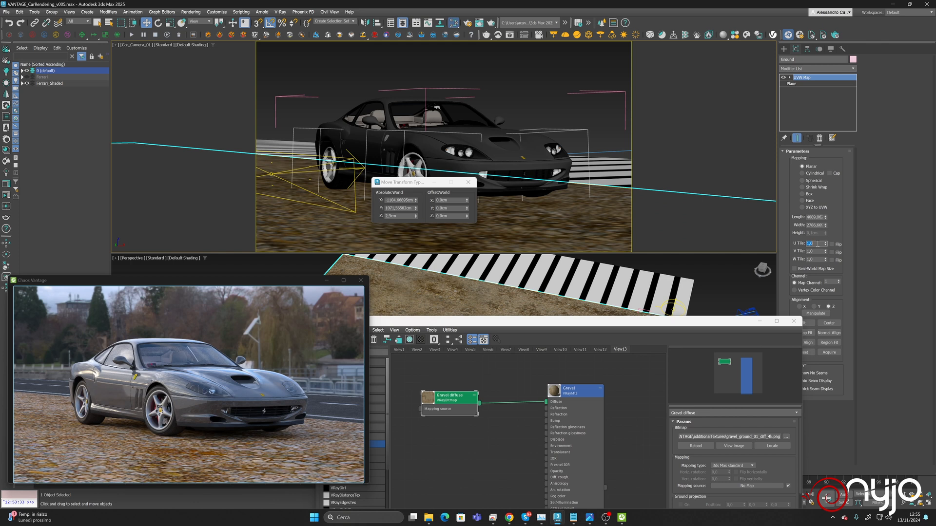
type("10")
key("Tab")
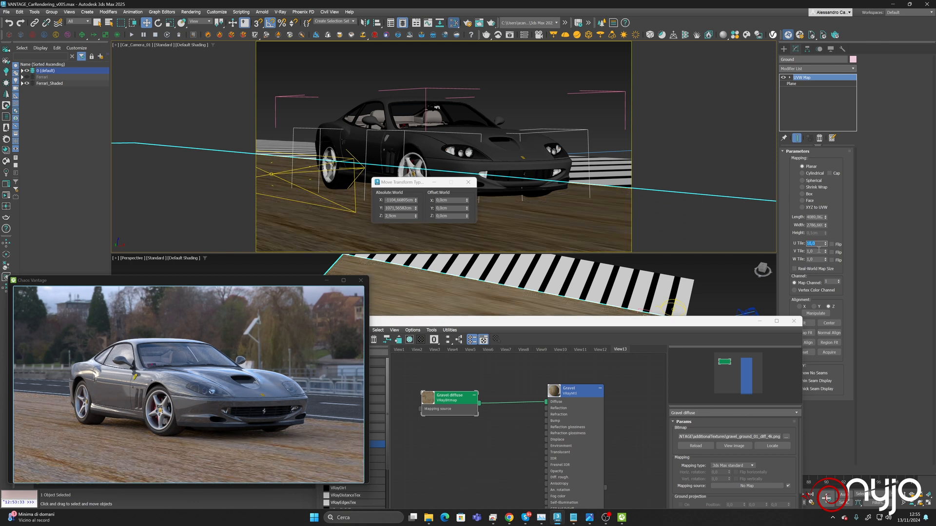
type("10")
key("Return")
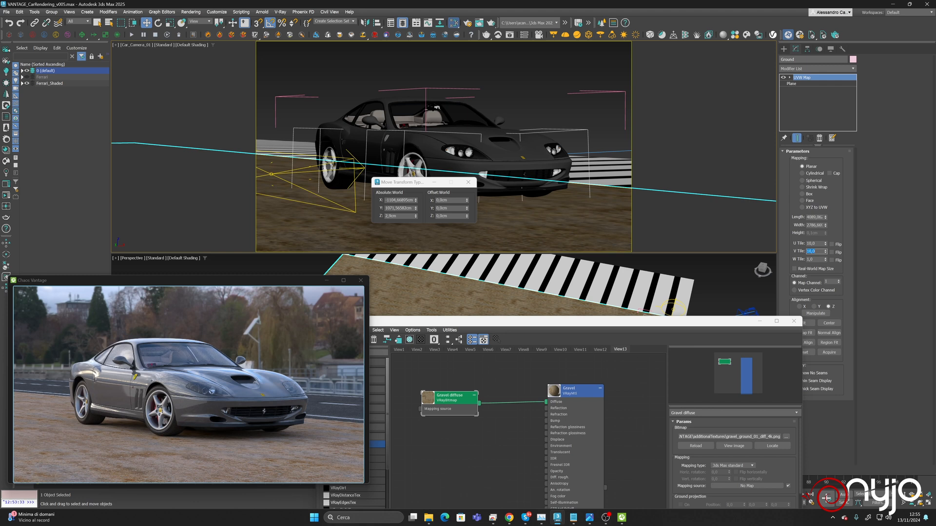
Check the plane's base length and width, and set the UVW Map tiling to U 7 and V 10
left_click(792, 83)
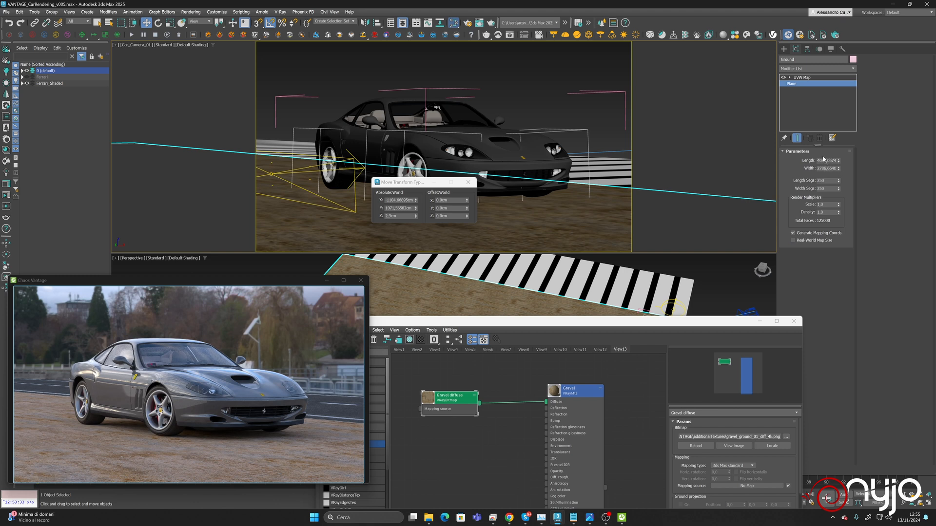
left_click(801, 78)
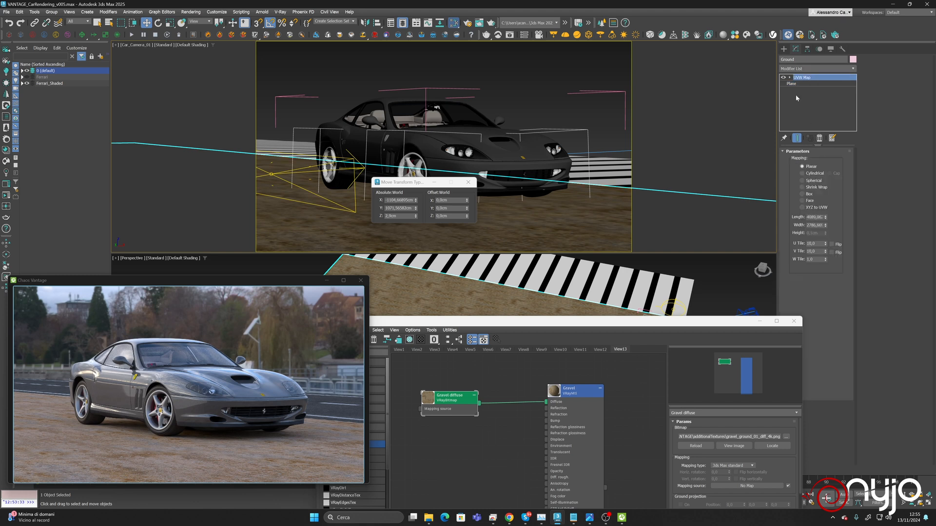
left_click(820, 250)
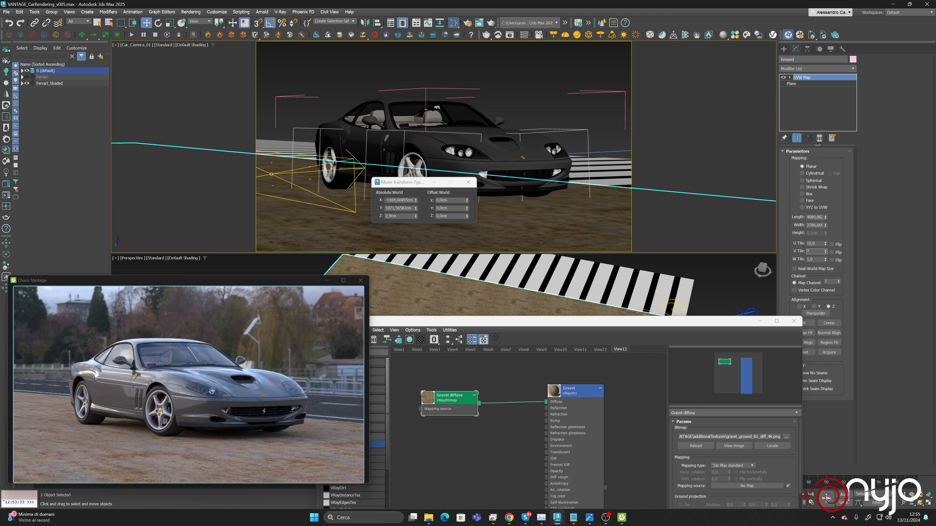
key("Return")
left_click(822, 243)
type("7")
key("Return")
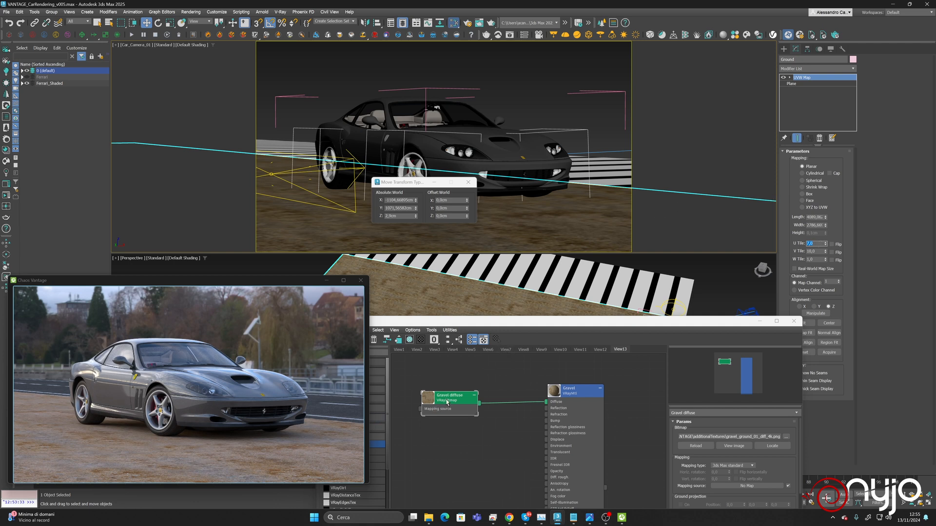
Add a Color Correction map below the Gravel diffuse bitmap node
left_click_drag(438, 402, 437, 395)
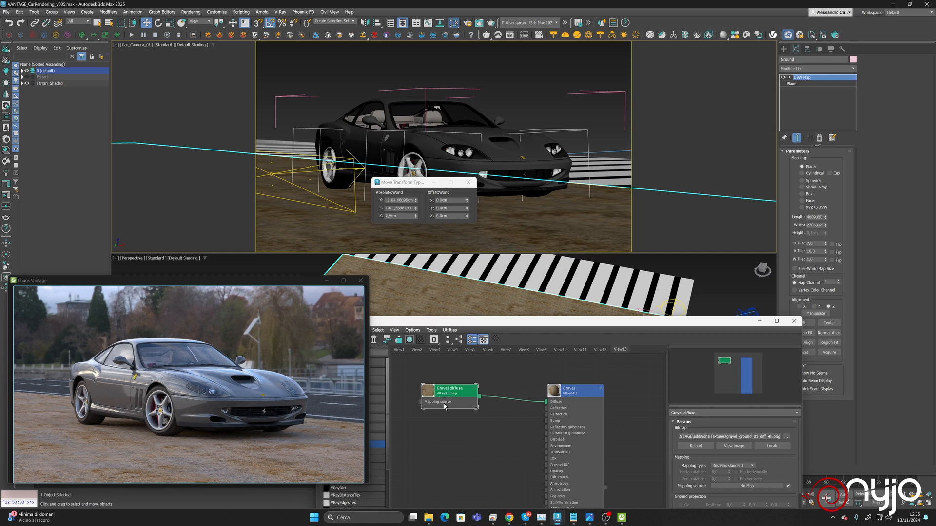
right_click(435, 436)
mouse_move(466, 443)
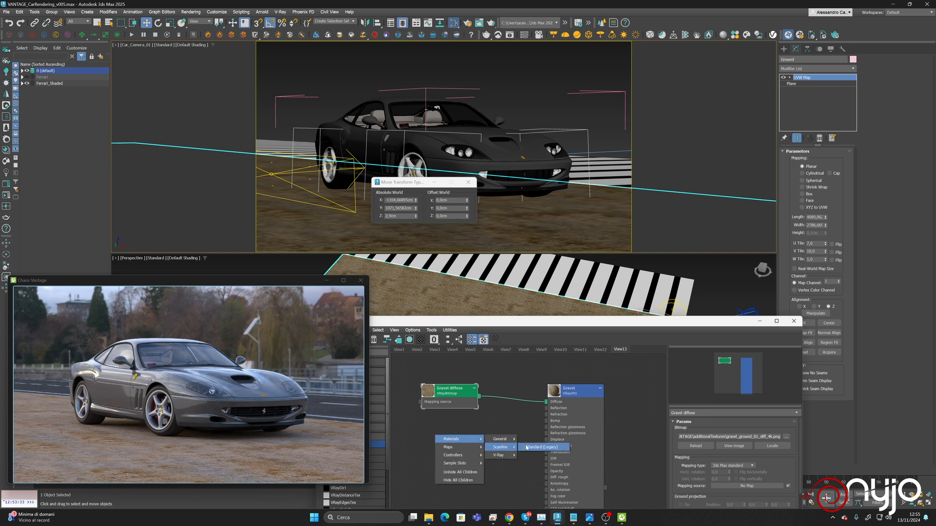
mouse_move(501, 439)
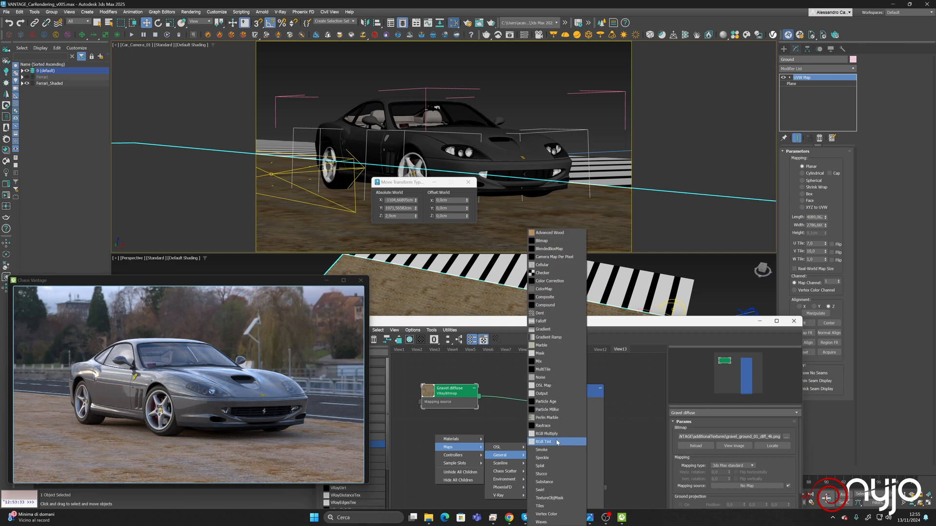
left_click(547, 281)
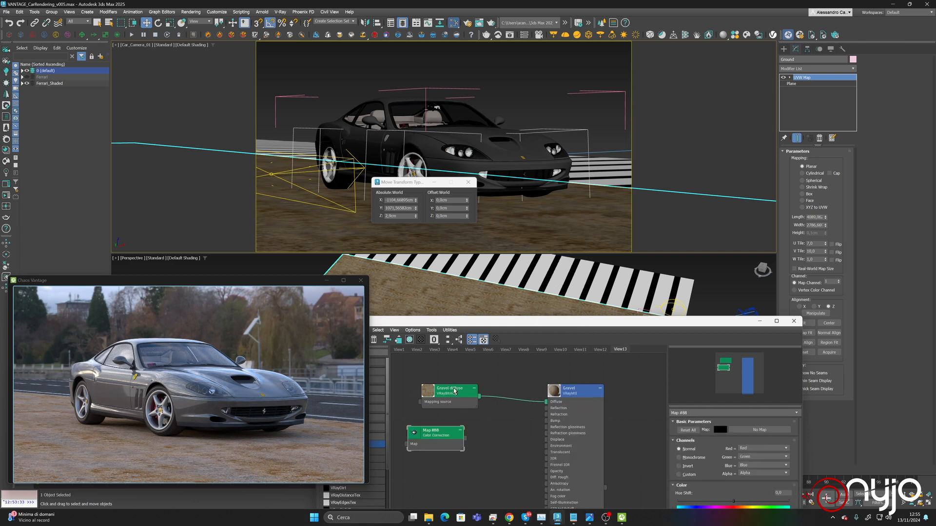
Insert the Color Correction between the Gravel diffuse bitmap and the material's Diffuse input, and line up the nodes
left_click_drag(425, 438, 465, 430)
left_click_drag(569, 392, 618, 384)
left_click_drag(472, 427, 536, 419)
left_click_drag(479, 397, 511, 430)
left_click_drag(570, 424, 598, 398)
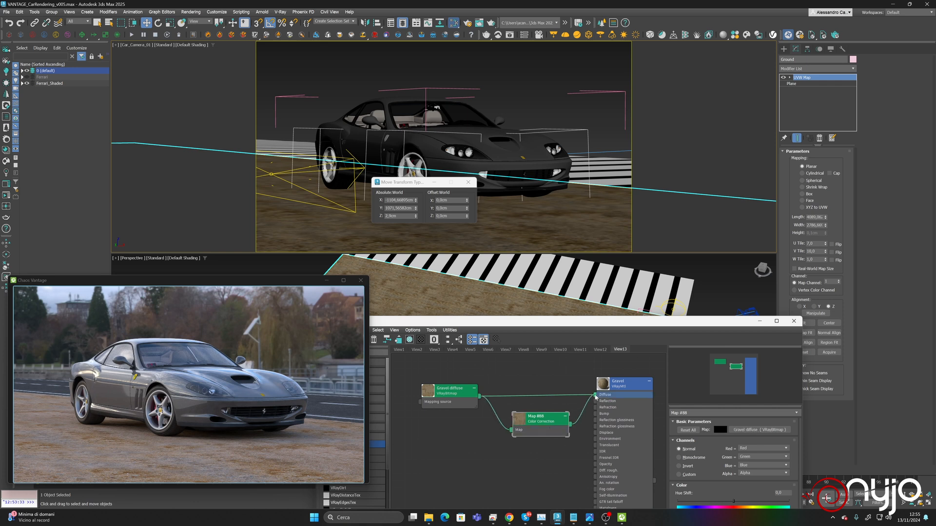
left_click_drag(539, 417, 525, 389)
Move the material editor up to expose the Color Correction settings and lower the saturation to about -59
left_click_drag(580, 324, 635, 186)
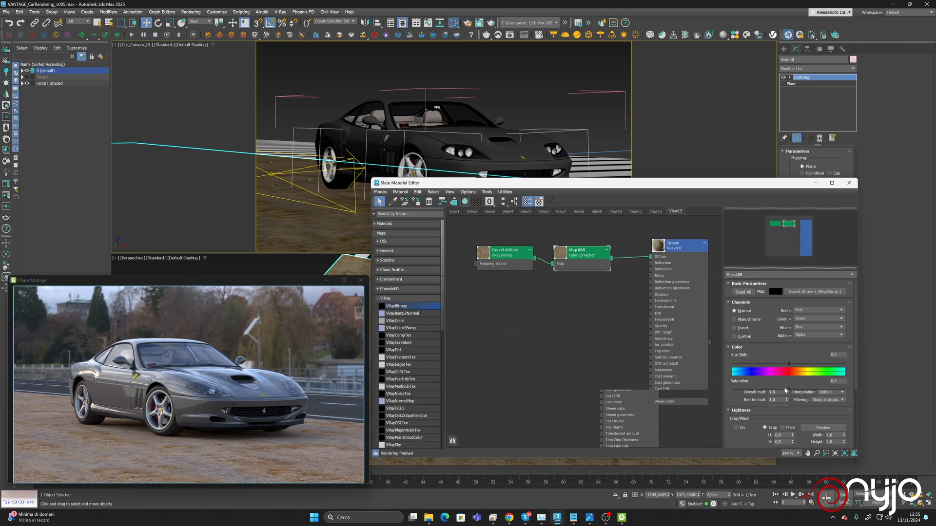
left_click_drag(788, 389, 773, 390)
mouse_move(773, 390)
left_mouse_down()
mouse_move(741, 392)
mouse_move(765, 394)
left_mouse_up()
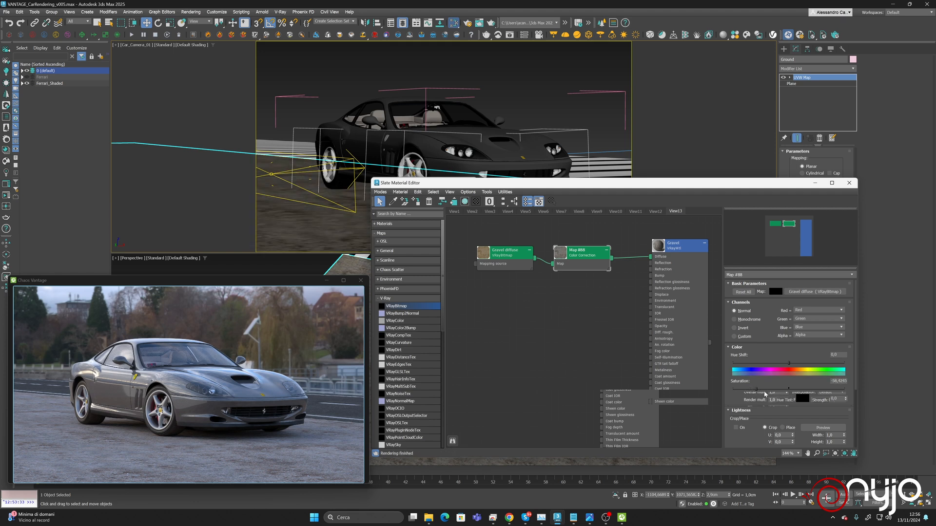
Insert a Composite map between the Color Correction and the Gravel material's Diffuse input, and add a second layer to it
left_click(507, 316)
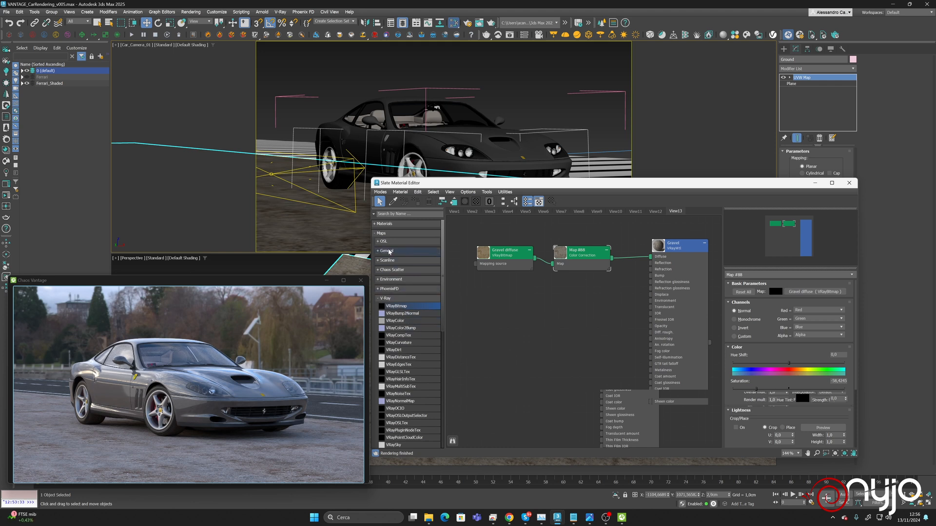
left_click(412, 250)
left_click_drag(397, 320, 587, 292)
left_click_drag(612, 259, 567, 305)
left_click_drag(627, 305, 650, 256)
left_click(497, 258)
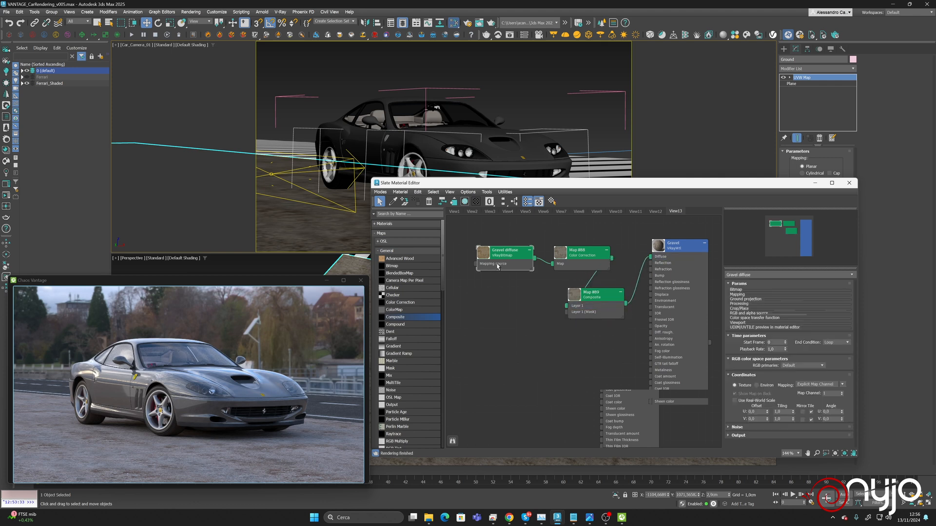
left_click(682, 248)
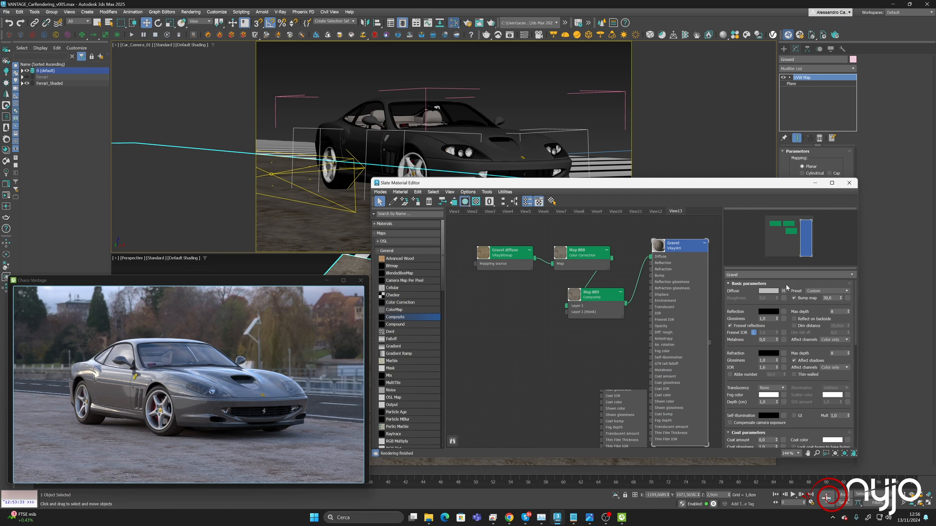
left_click(619, 291)
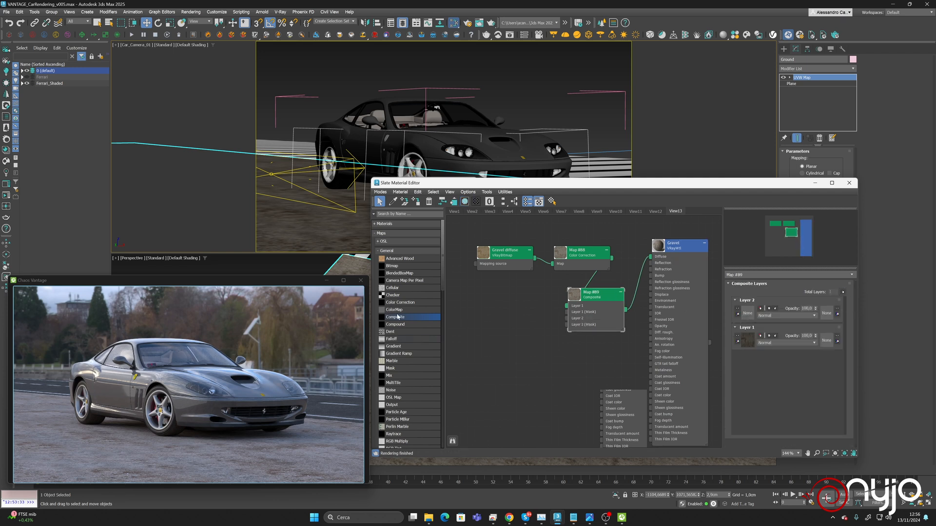
Load gravel_ground_01_ao_4k.png into a new VRayBitmap below the diffuse nodes and name it Gravel AO
left_click(381, 251)
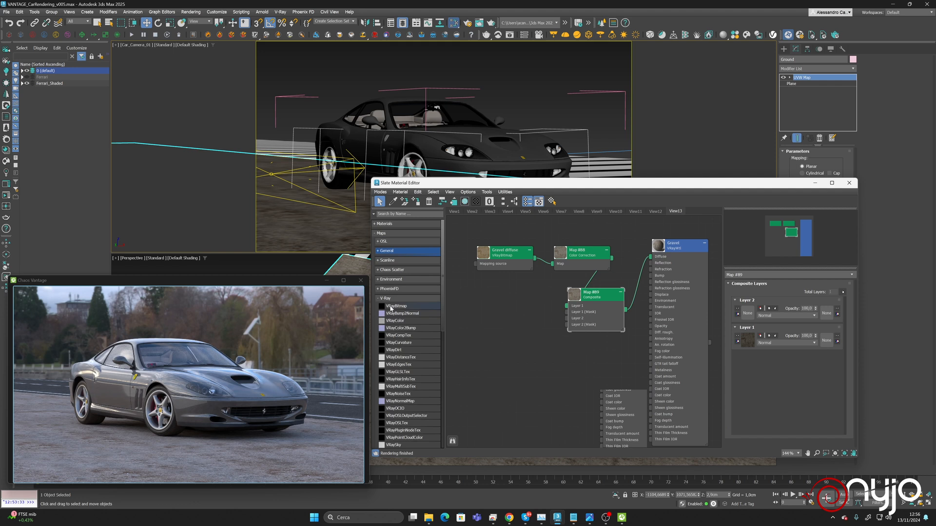
left_click_drag(487, 291, 511, 300)
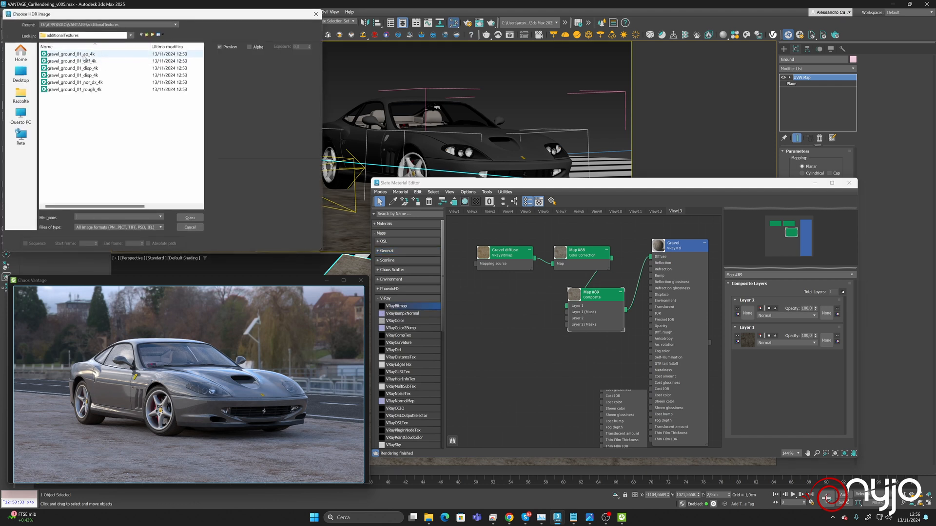
left_click(95, 55)
left_click(189, 217)
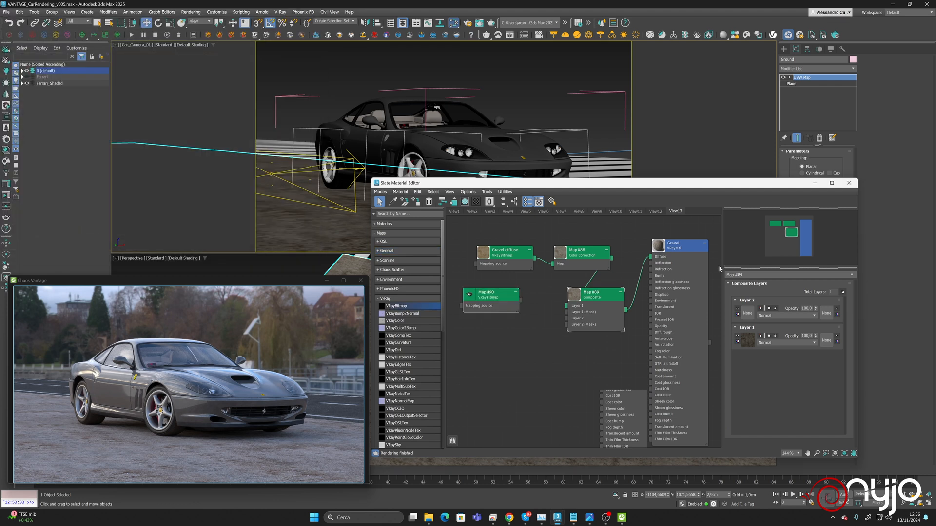
left_click(769, 275)
type("Gra")
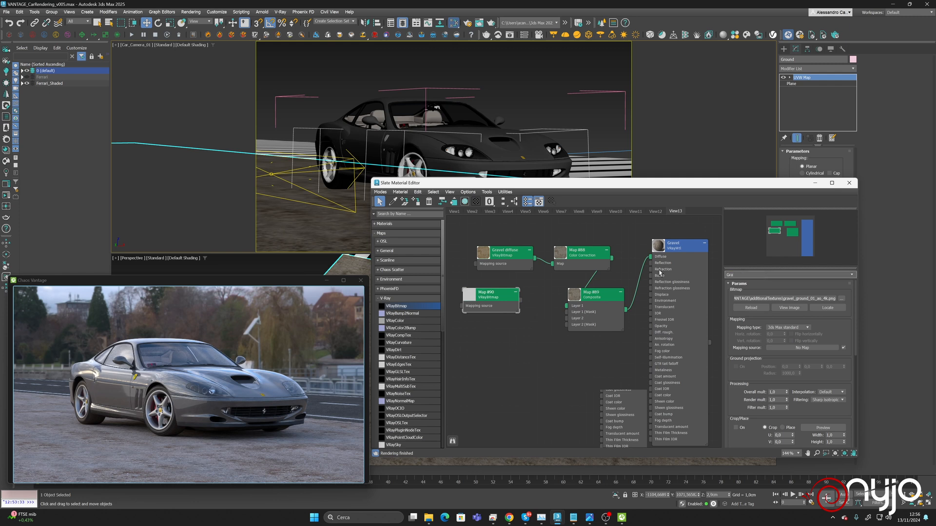
type("vel AO")
key("Return")
Connect Gravel AO to the Composite's Layer 2, set that layer's blend mode to Multiply, and align the Composite node
left_click_drag(471, 226, 501, 248)
left_click_drag(520, 302, 565, 318)
double_click(592, 295)
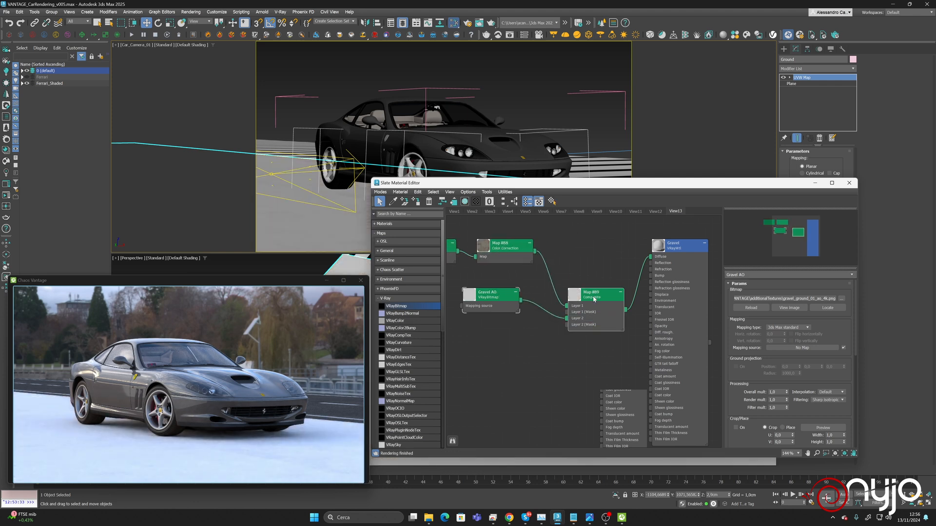
left_click(798, 315)
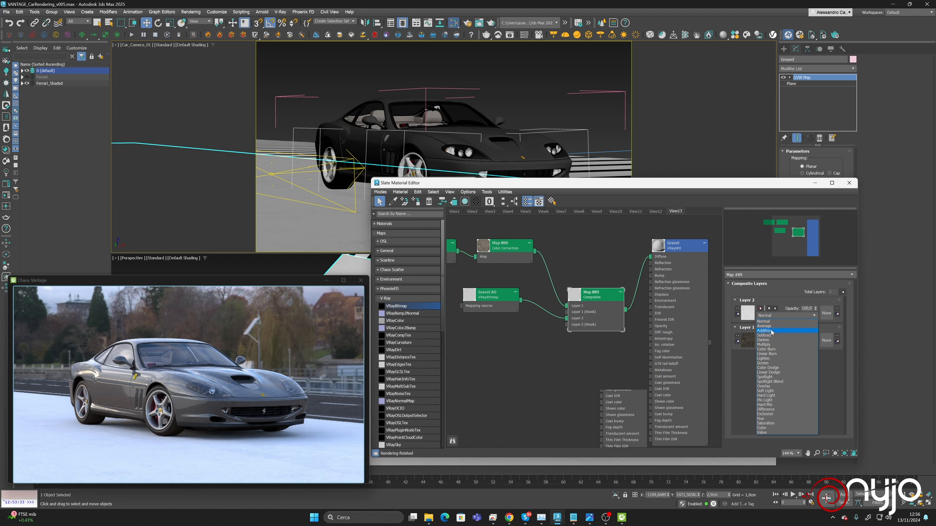
left_click(764, 344)
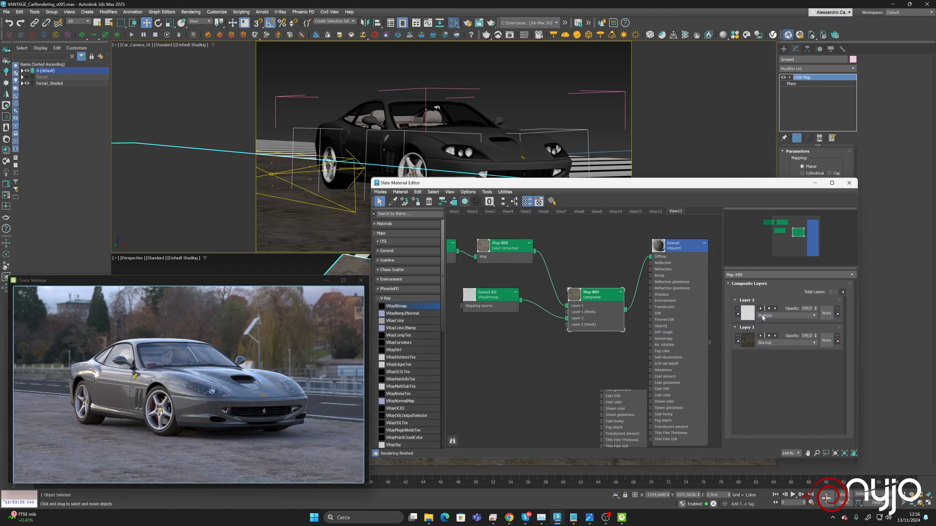
left_click_drag(604, 295, 604, 260)
Switch the Gravel material's BRDF to use roughness and set its reflection color to dark grey
double_click(682, 247)
scroll(771, 358, "down", 5)
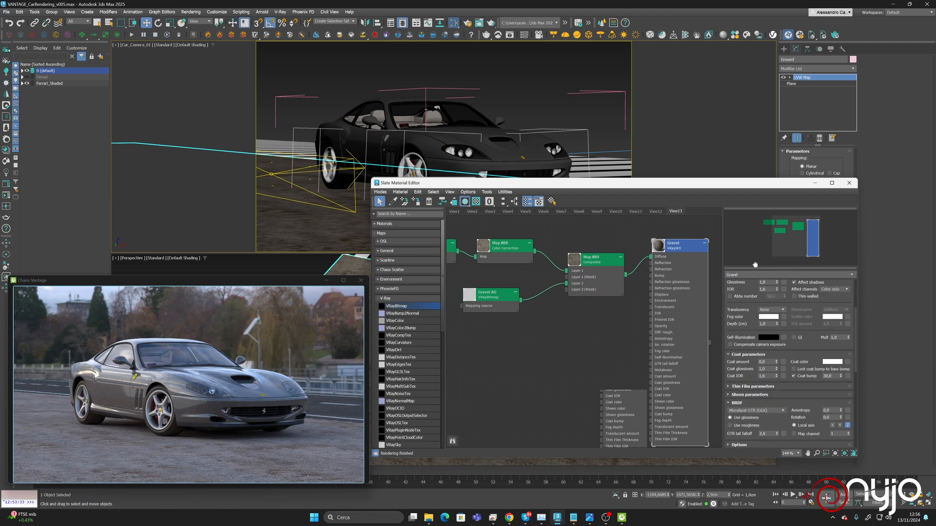
scroll(768, 322, "up", 5)
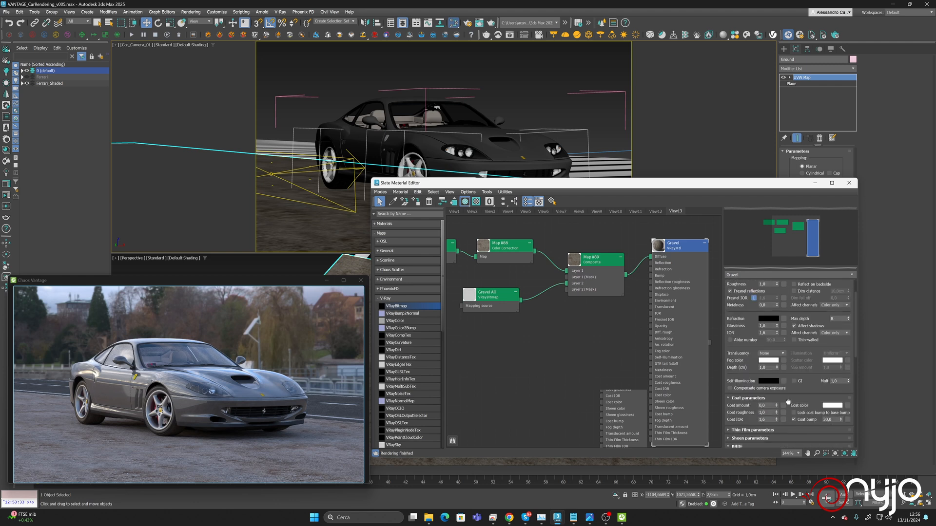
left_click(766, 301)
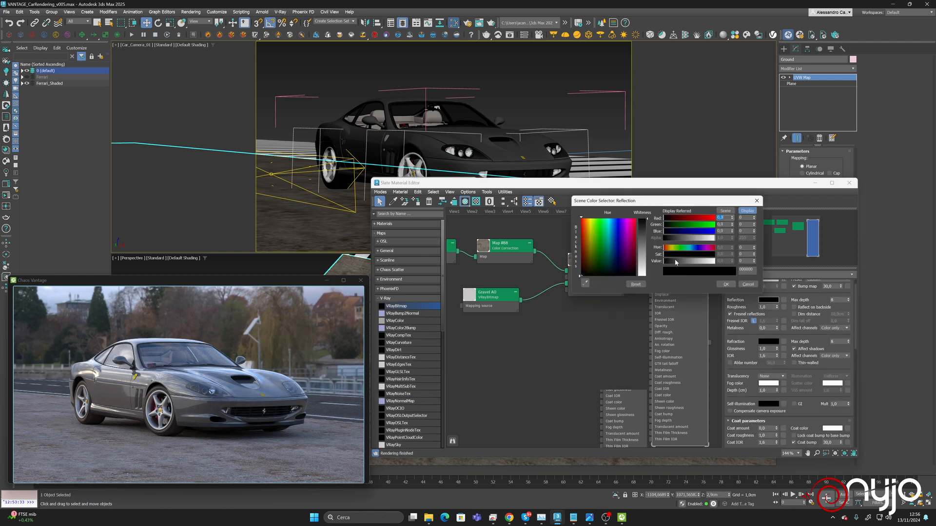
left_click_drag(675, 263, 679, 264)
left_click(726, 284)
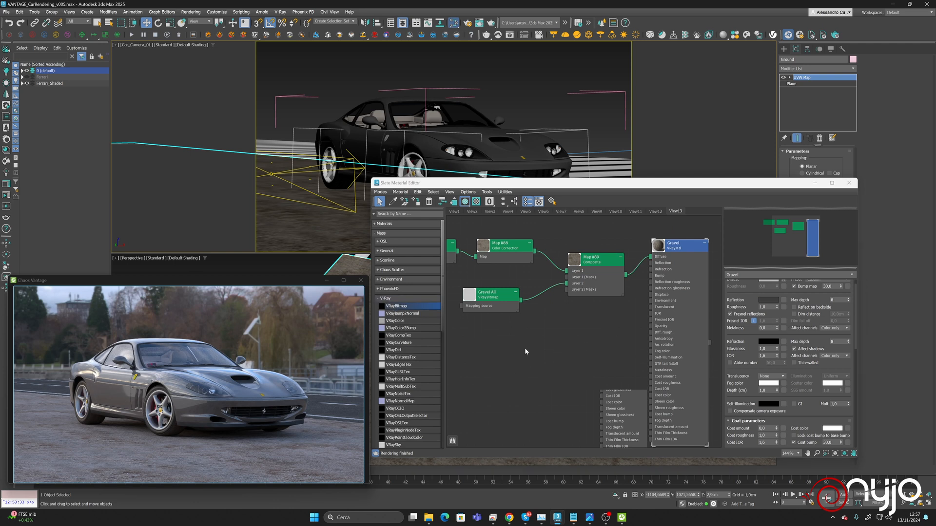
Load gravel_ground_01_rough_4k into a VRayBitmap named Gravel Rough and connect it to the material's Reflection roughness input
left_click(142, 89)
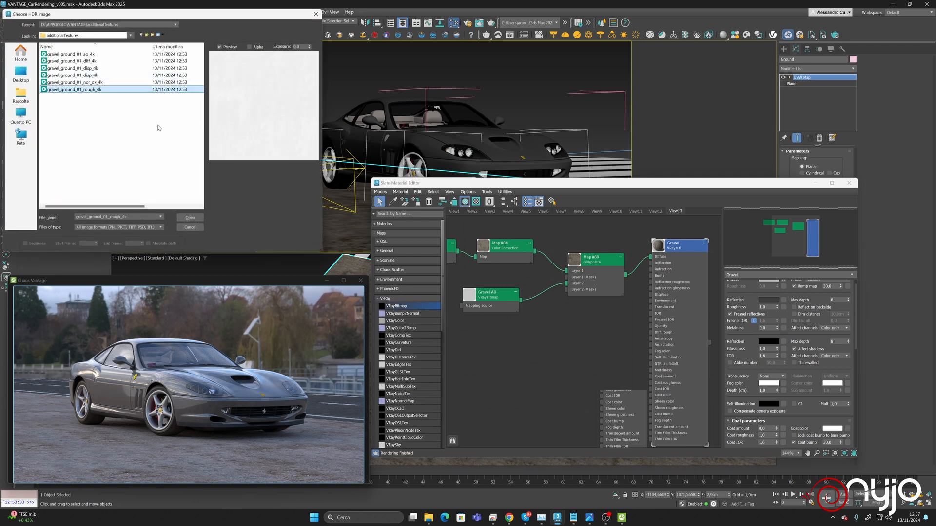
left_click(190, 217)
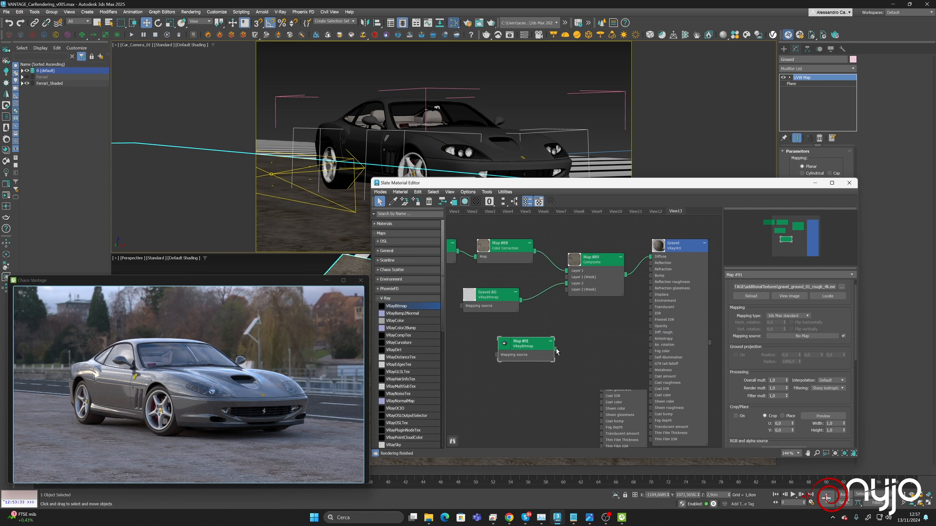
left_click_drag(554, 349, 650, 282)
double_click(533, 347)
type("Gravel")
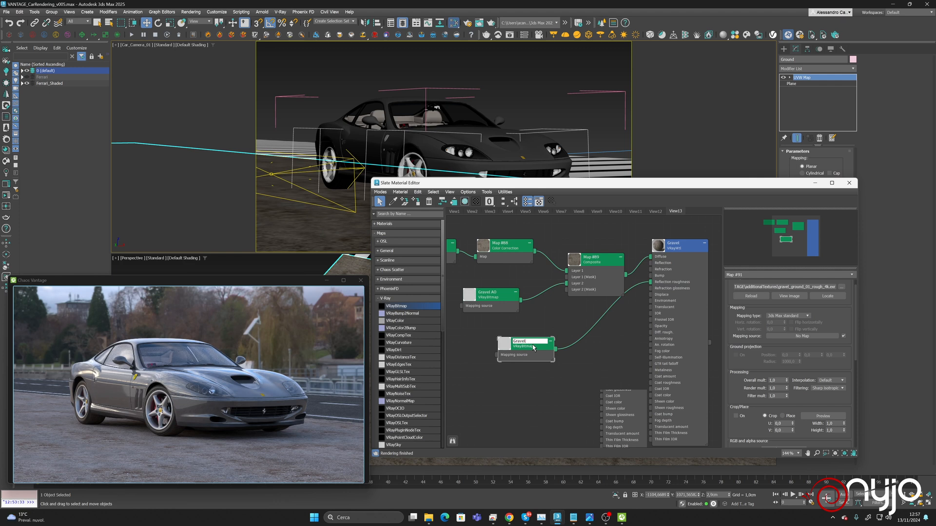
type(" Rough")
key("Return")
left_click_drag(600, 264, 594, 250)
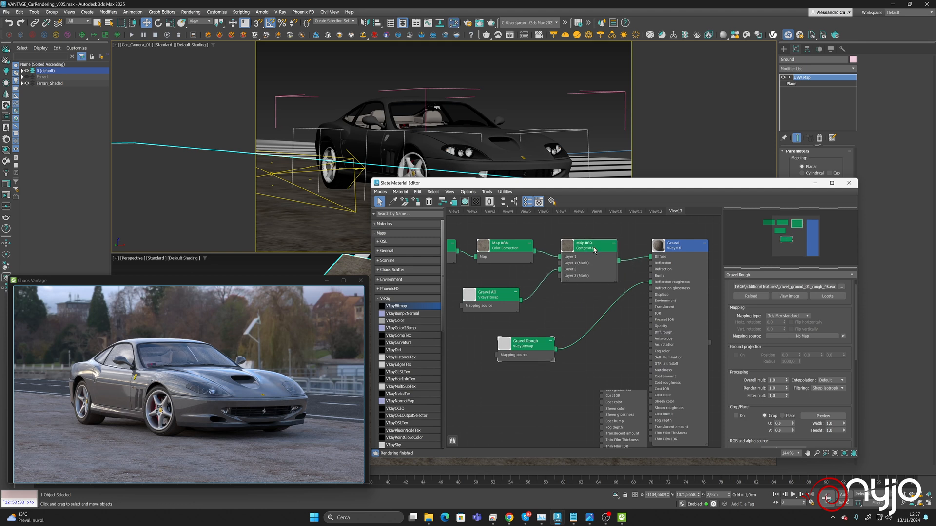
Assign a VRayNormalMap to the Gravel material's bump map and arrange it between the Composite and Gravel Rough nodes
left_click(660, 268)
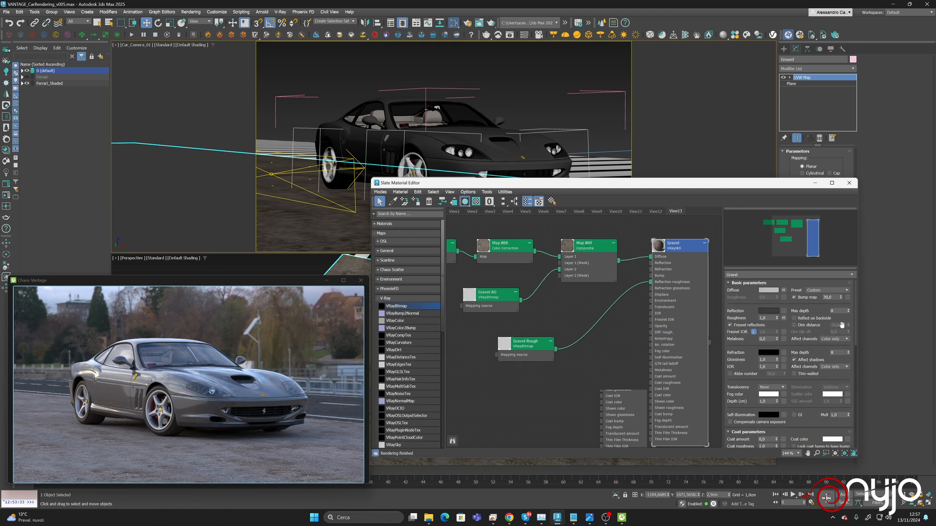
left_click(848, 297)
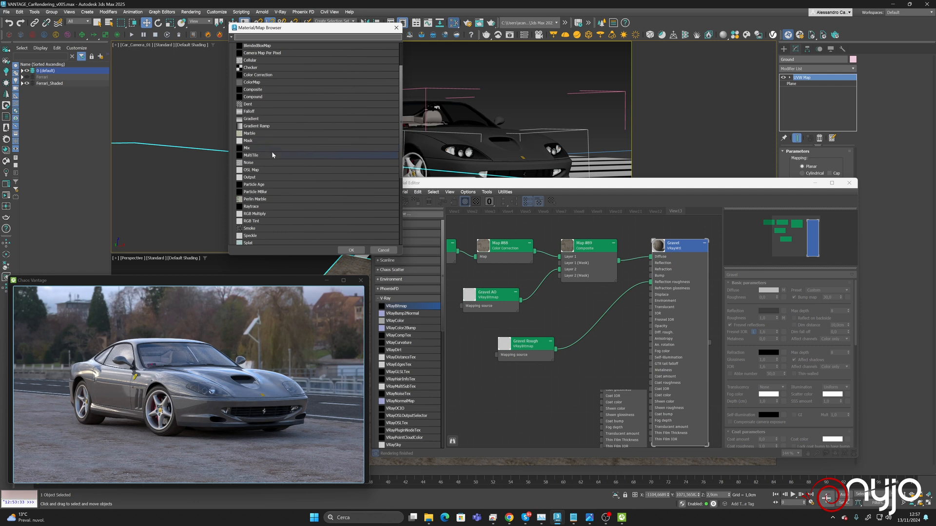
scroll(265, 163, "down", 5)
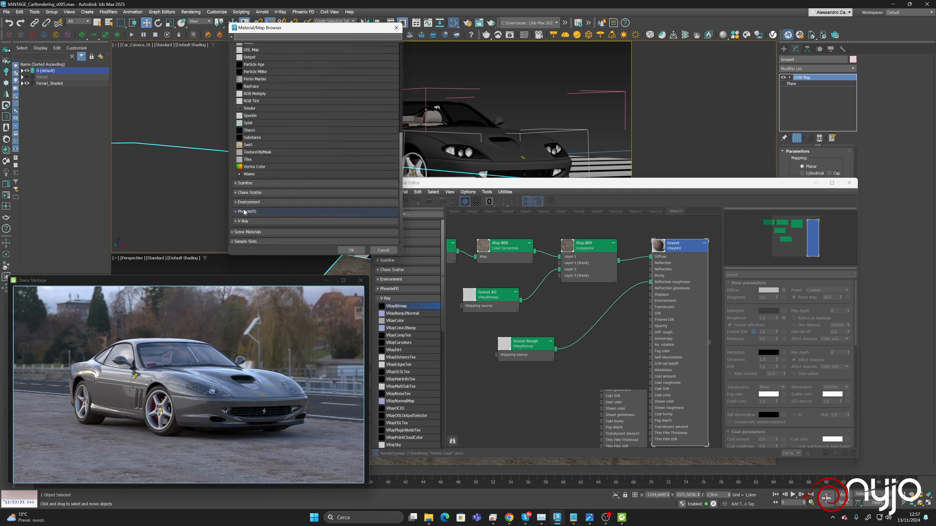
left_click(242, 220)
scroll(311, 209, "down", 5)
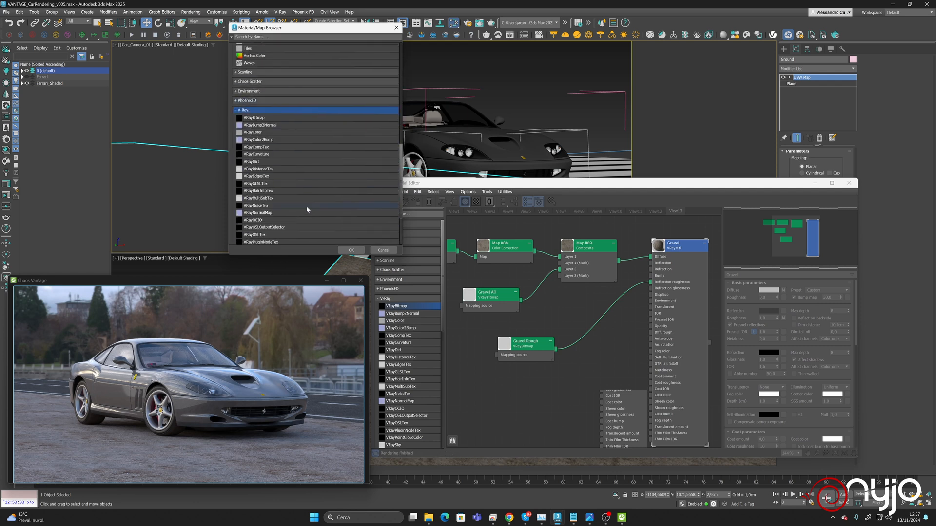
double_click(261, 213)
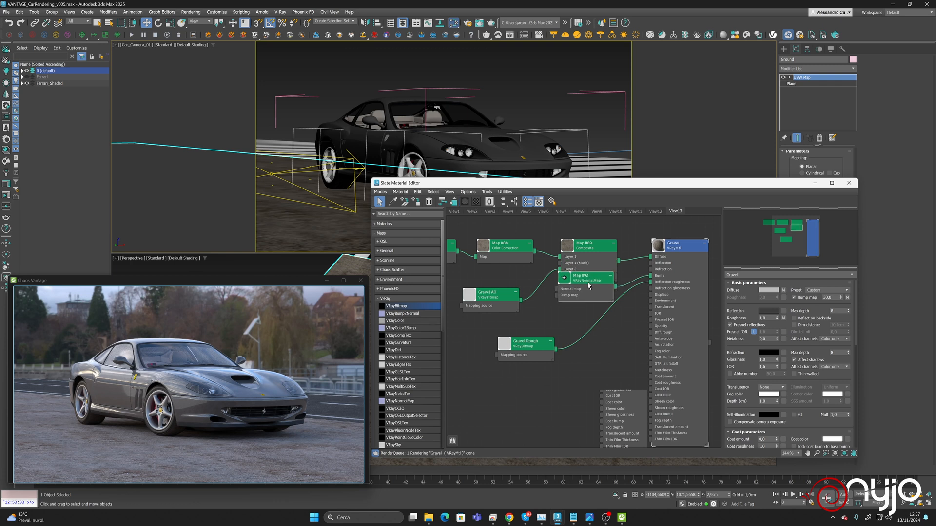
left_click_drag(587, 283, 583, 293)
left_click_drag(527, 346, 589, 359)
left_click_drag(584, 293, 594, 322)
Load gravel_ground_01_nor_dx_4k into a VRayBitmap named Gravel Normal and connect it to the VRayNormalMap's Normal map input
left_click_drag(405, 306, 496, 363)
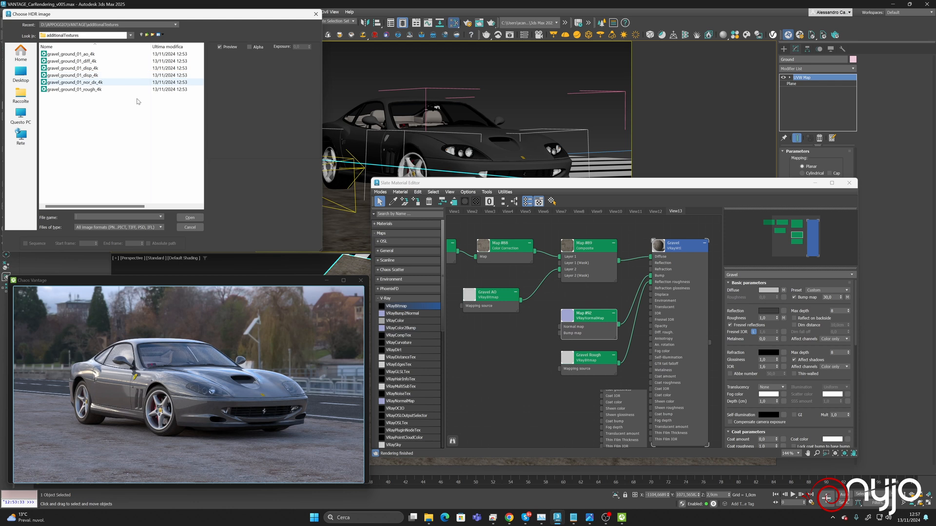
left_click(78, 82)
left_click(191, 218)
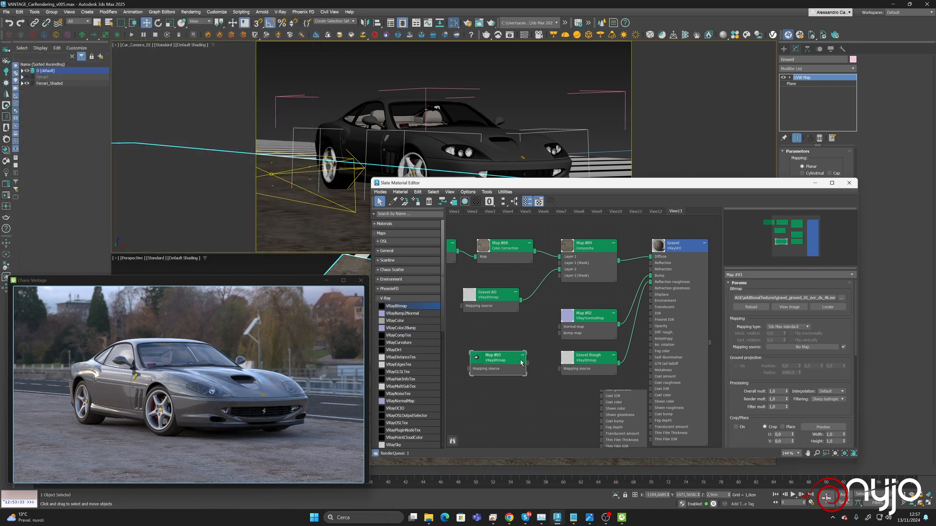
left_click_drag(521, 363, 491, 335)
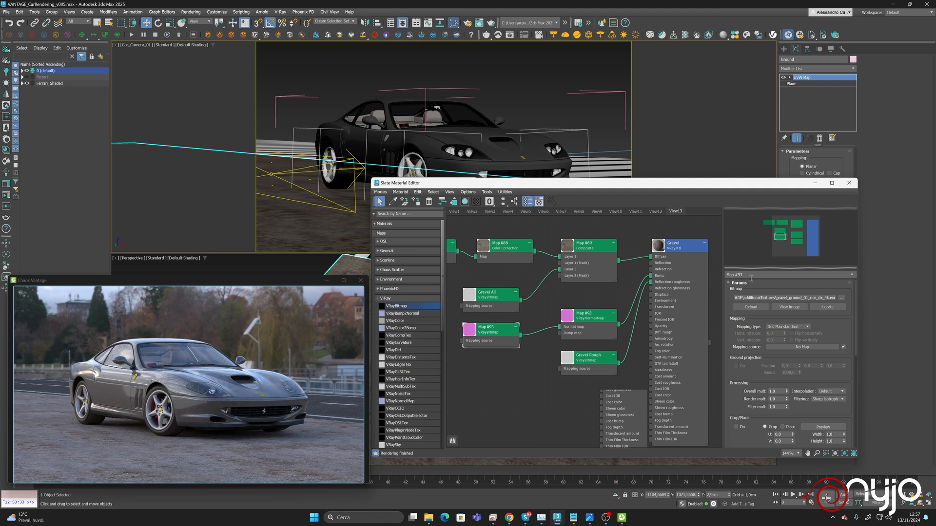
type("Grav")
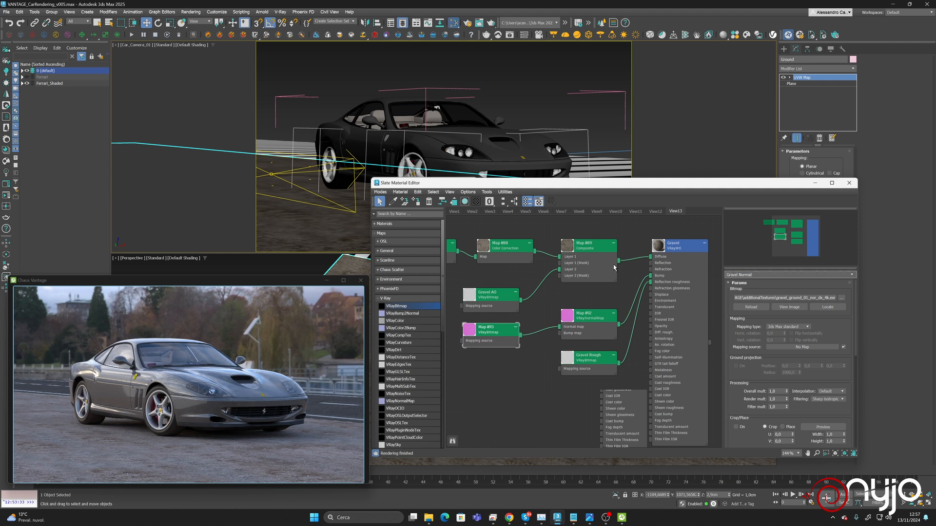
type("el Normal")
key("Return")
left_click_drag(599, 316, 593, 309)
Set the Gravel material's bump map amount to 100
double_click(656, 250)
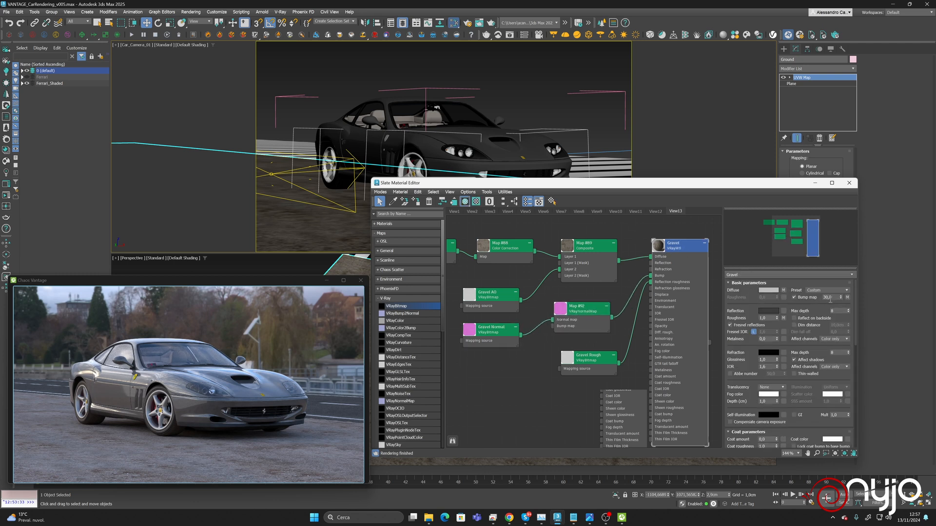
type("1")
key("Return")
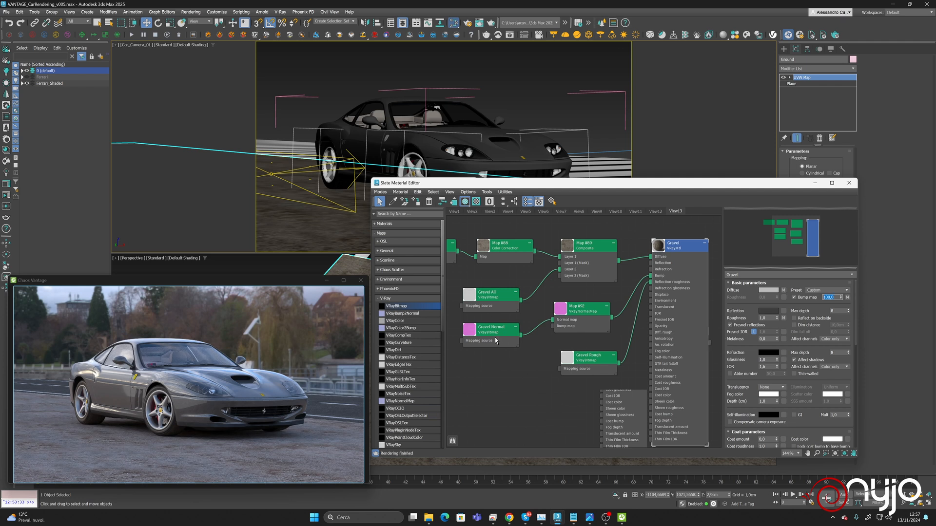
Load gravel_ground_01_disp_4k.png into a VRayBitmap named Gravel Displace and connect it to the material's Displace input
left_click_drag(405, 307, 528, 387)
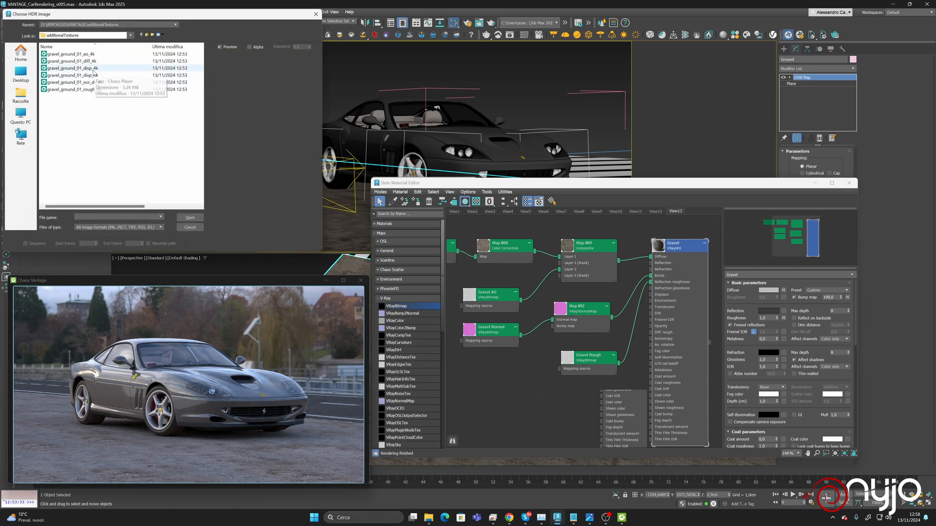
mouse_move(102, 206)
left_mouse_down()
mouse_move(154, 209)
mouse_move(101, 209)
left_mouse_up()
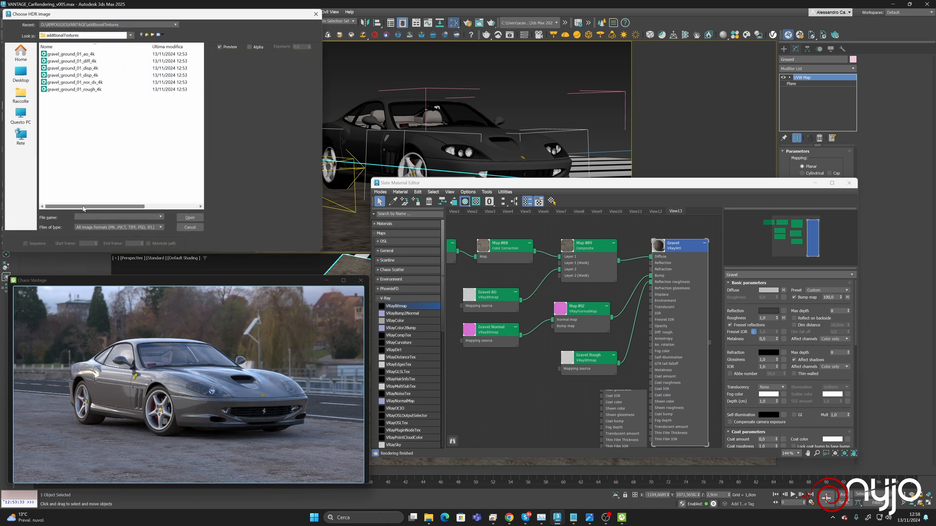
left_click(74, 75)
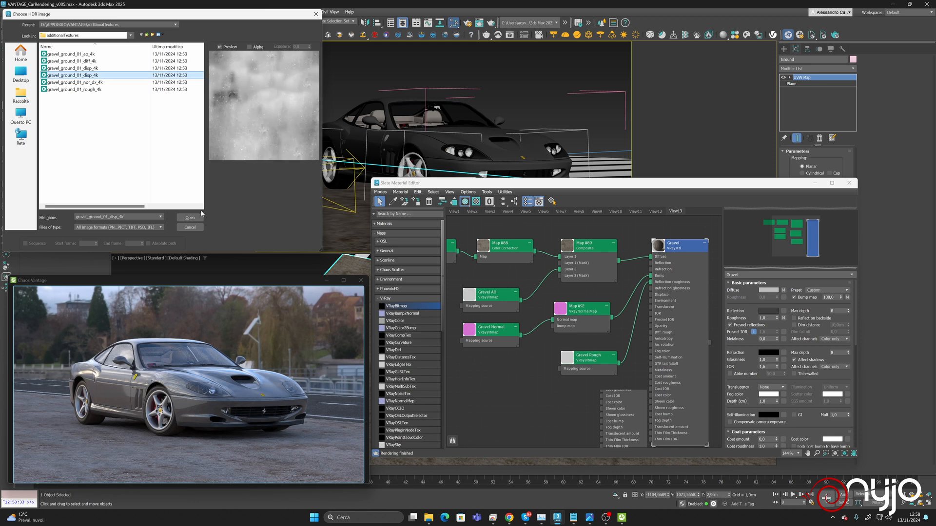
left_click(189, 217)
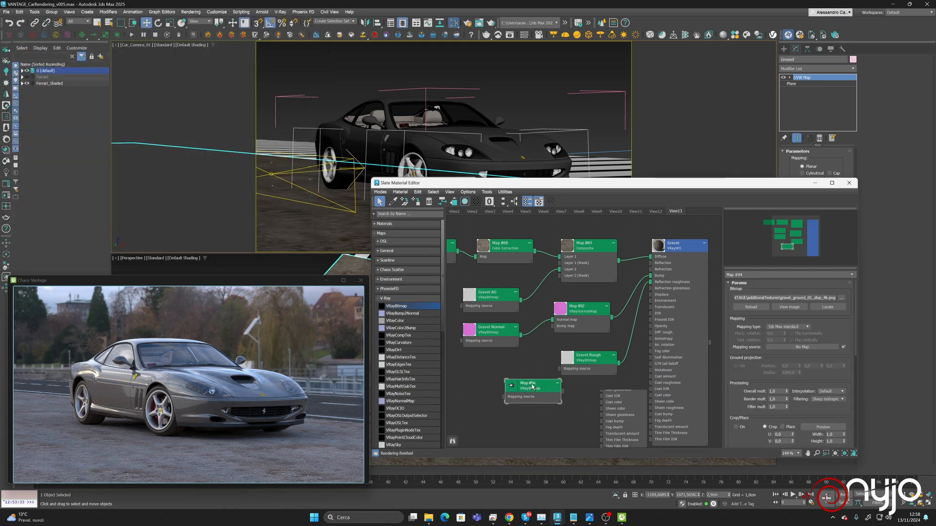
left_click(749, 274)
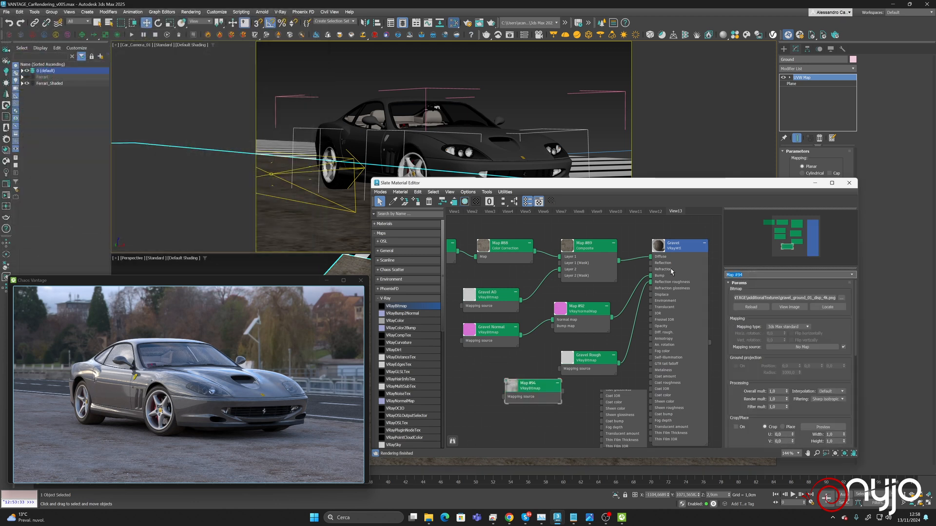
type("Gravel Displace")
key("Return")
left_click_drag(561, 391, 652, 294)
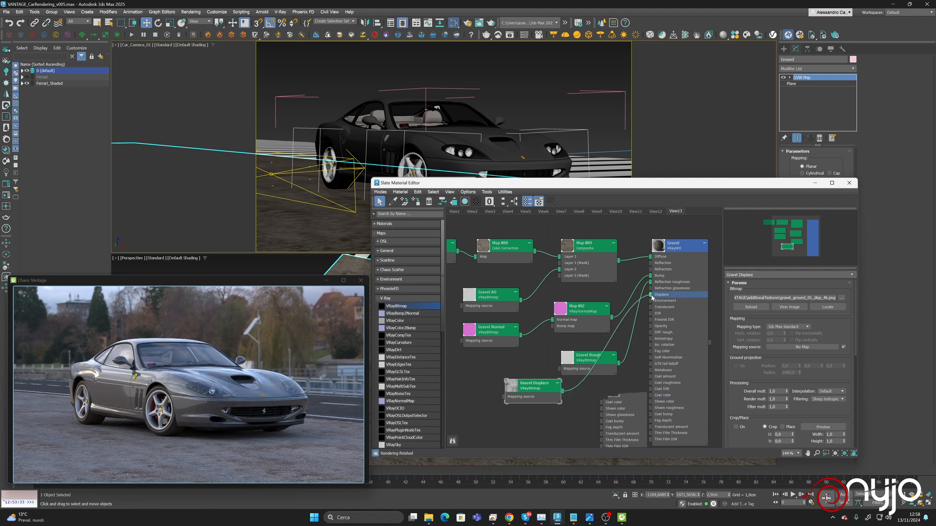
Rearrange the Gravel Rough and Gravel Displace bitmap nodes so Displace sits above Rough beside the Gravel material
right_click(589, 360)
left_click(589, 359)
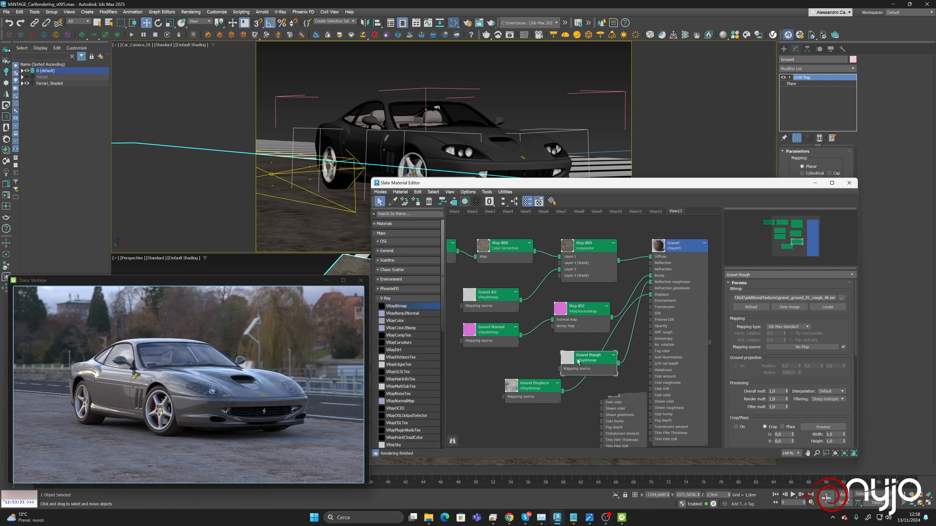
left_click_drag(591, 360, 597, 382)
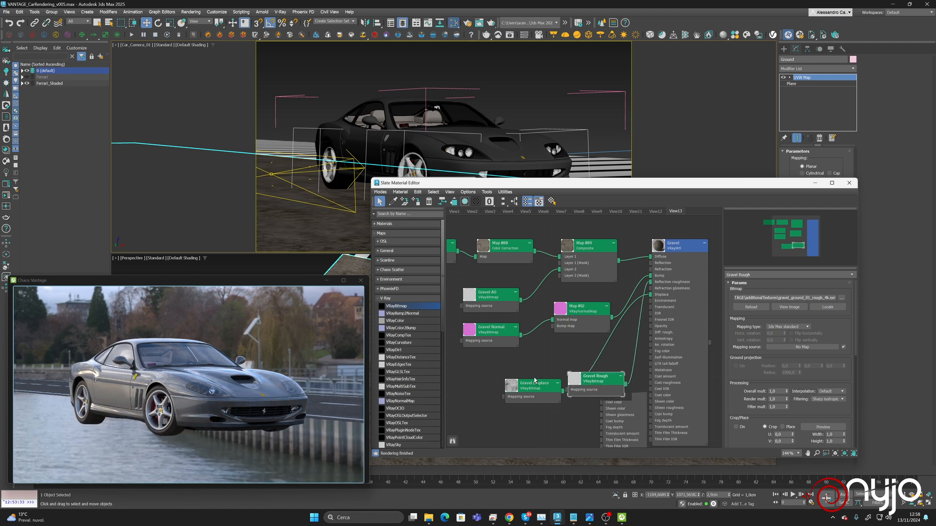
left_click_drag(528, 385, 563, 343)
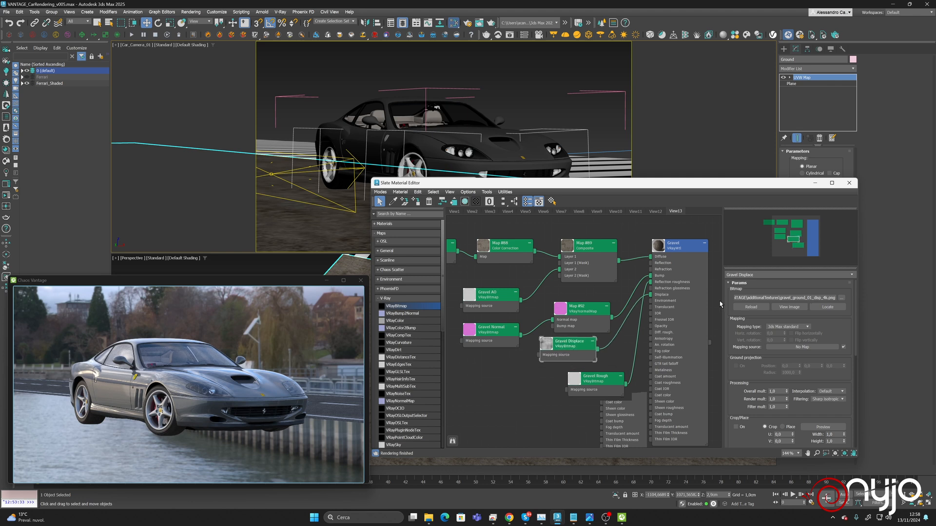
Set the Displace map amount of the Gravel material to 10
left_click(703, 304)
scroll(738, 368, "down", 10)
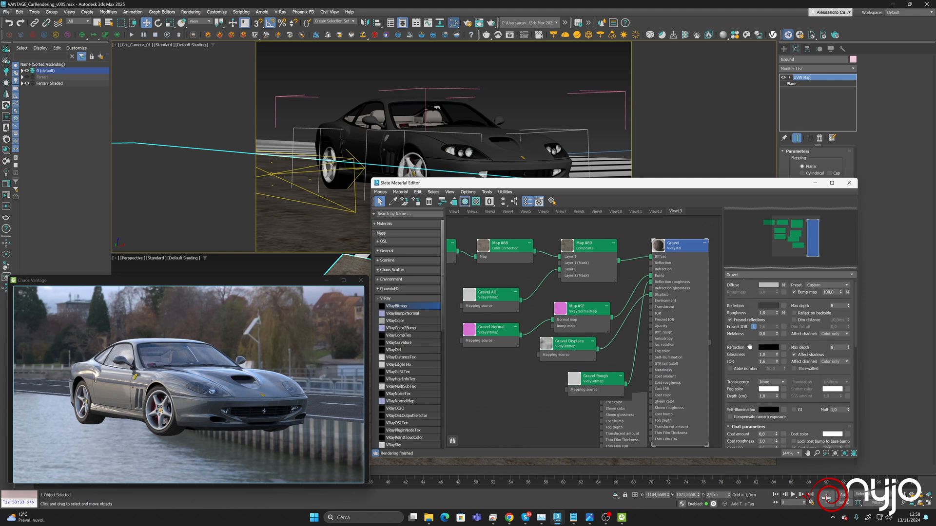
left_click(791, 335)
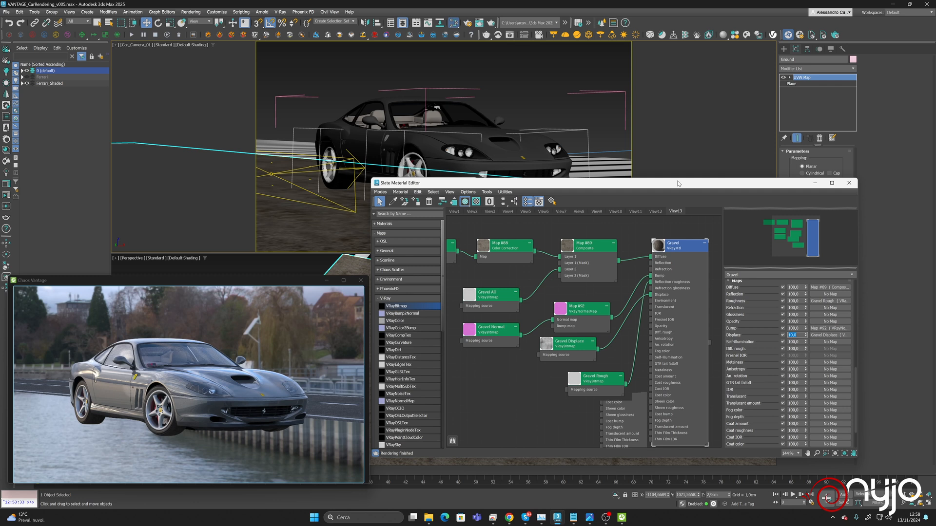
Disable the Gravel material's Displace map and paste a copy of the Road object's VRayDisplacementMod modifier onto the Ground plane
left_click(683, 163)
right_click(804, 79)
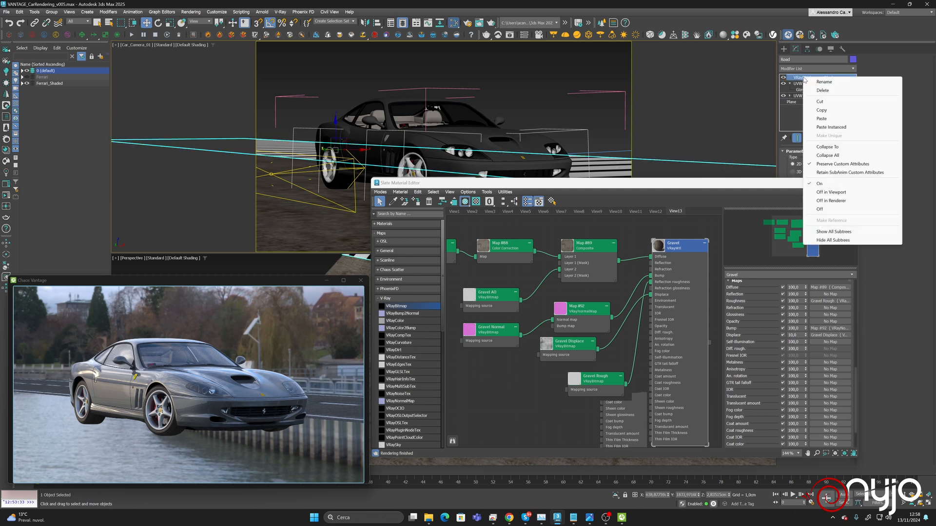
left_click(822, 110)
left_click(298, 228)
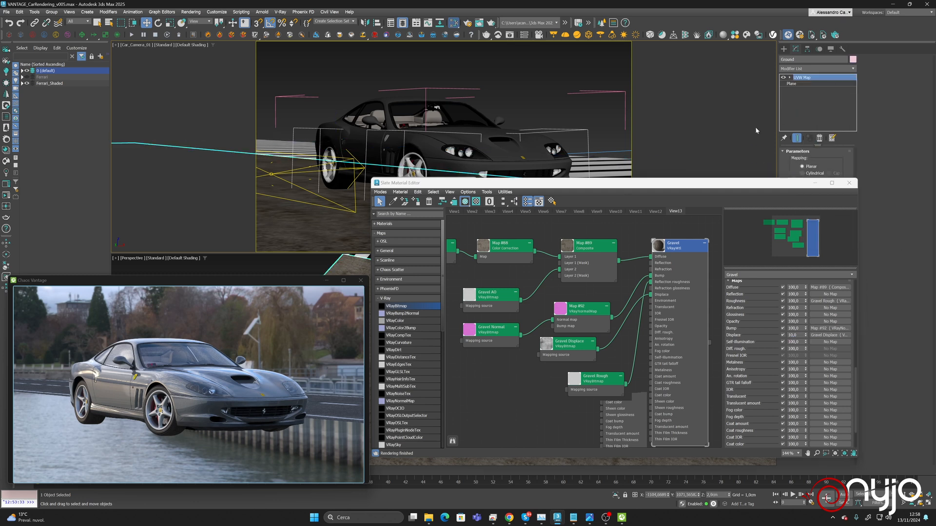
left_click(783, 335)
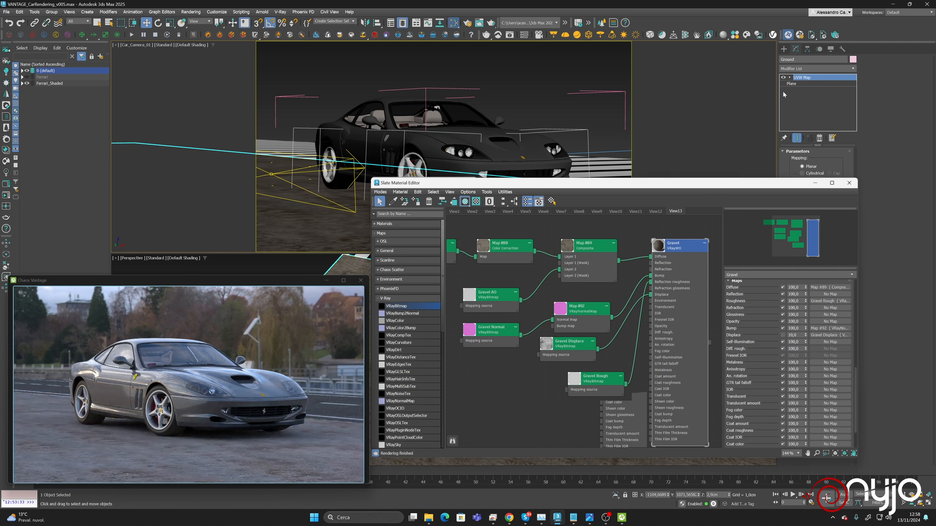
right_click(800, 77)
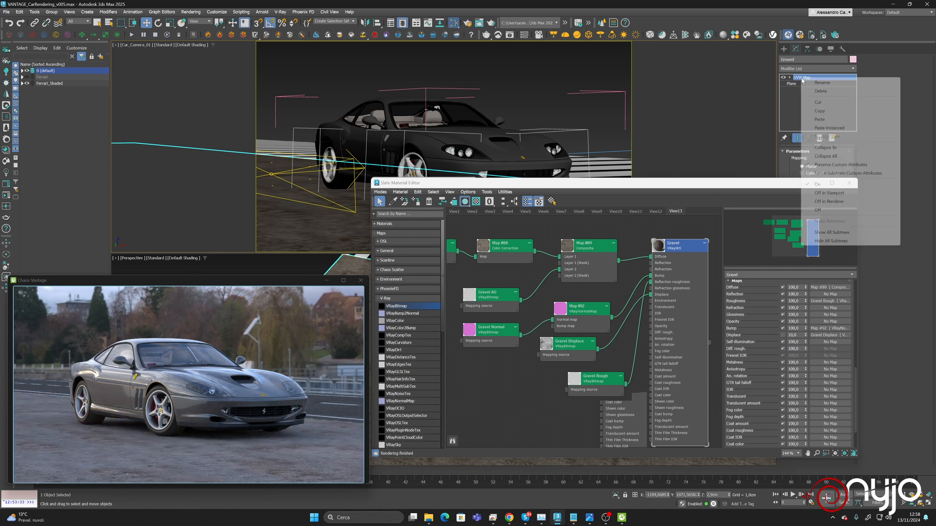
left_click(819, 120)
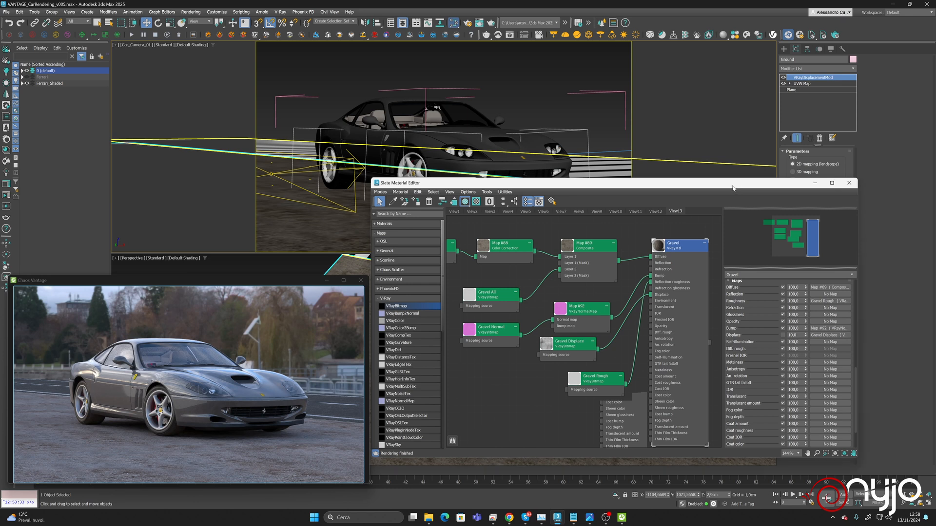
Assign the Gravel Displace bitmap as a copy to the Texmap of the Ground's VRayDisplacementMod modifier
left_click_drag(737, 187, 591, 104)
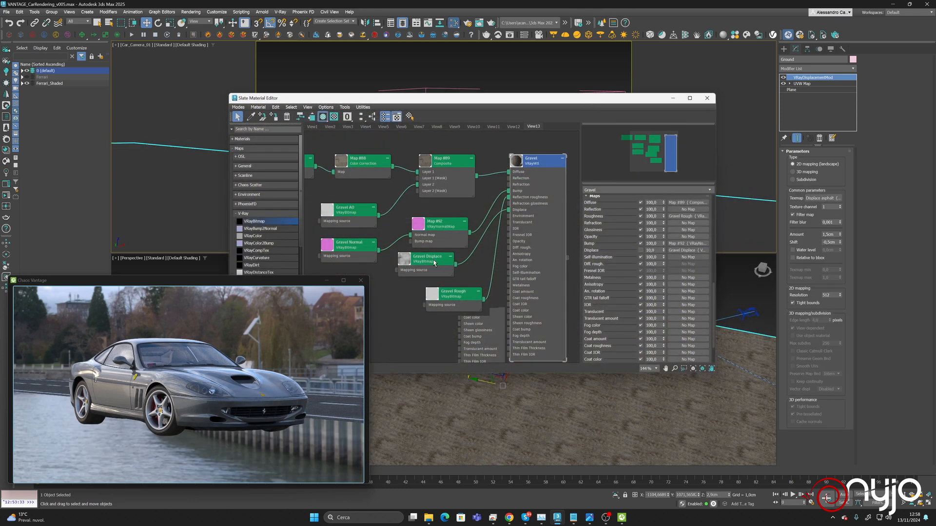
left_click(451, 266)
left_click_drag(455, 266, 819, 200)
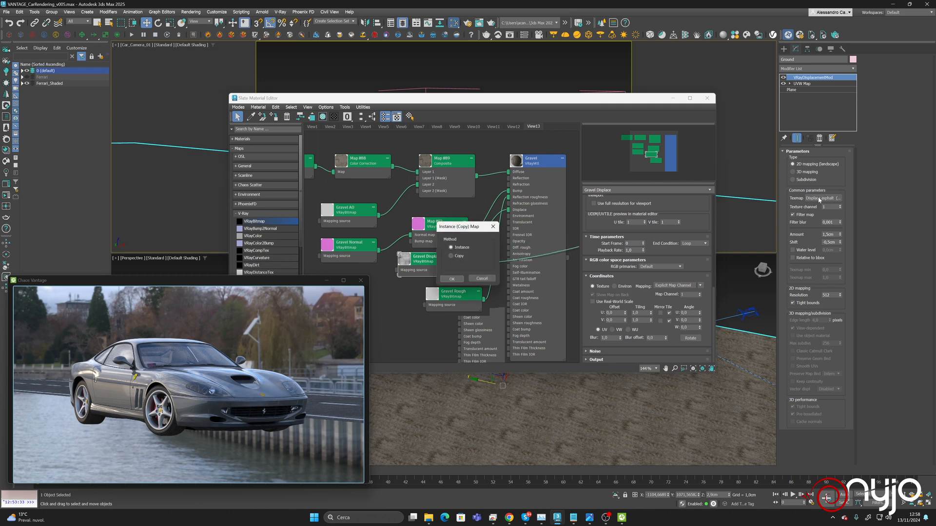
left_click(458, 257)
left_click(452, 279)
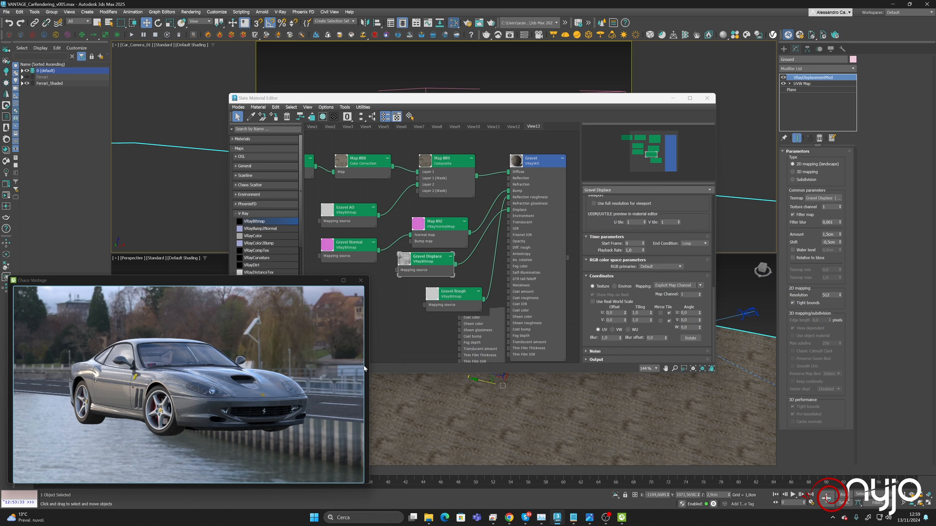
Review the Ground plane's segment settings and the parameters of its VRayDisplacementMod modifier
left_click(810, 91)
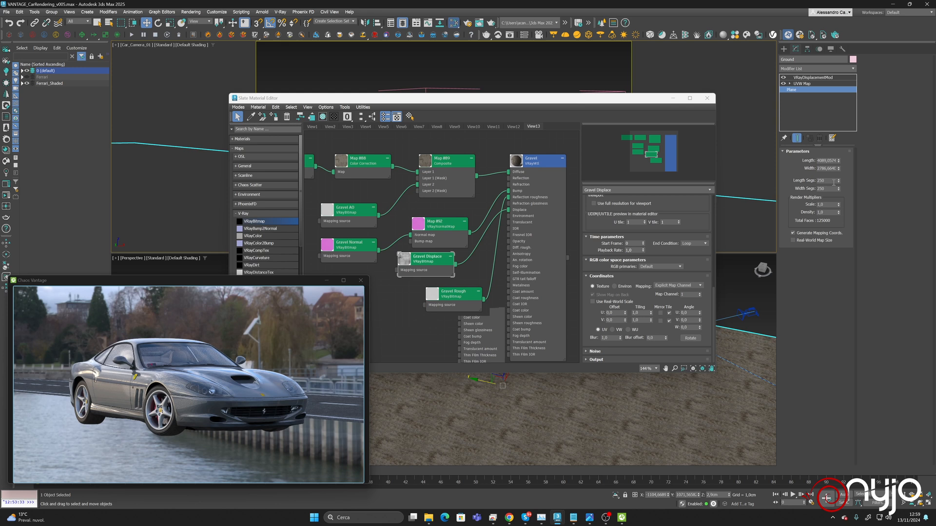
left_click(813, 77)
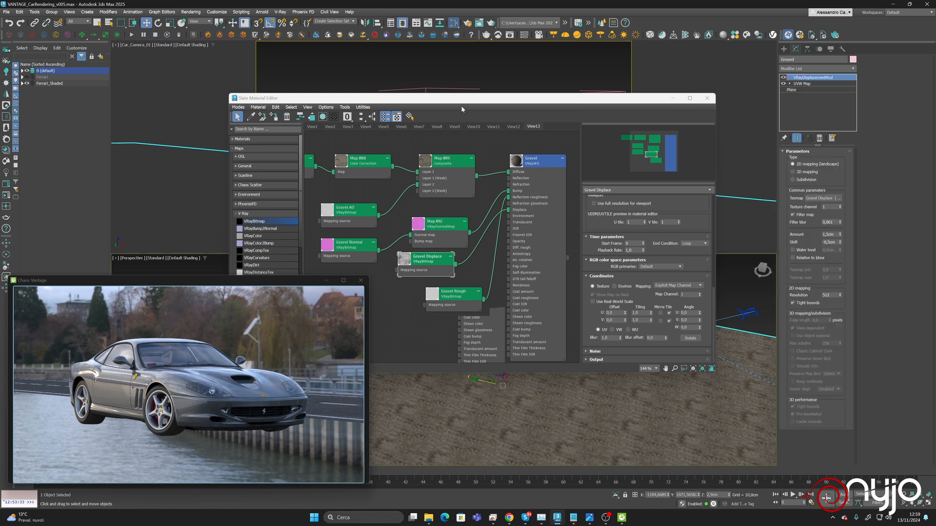
left_click_drag(460, 98, 518, 219)
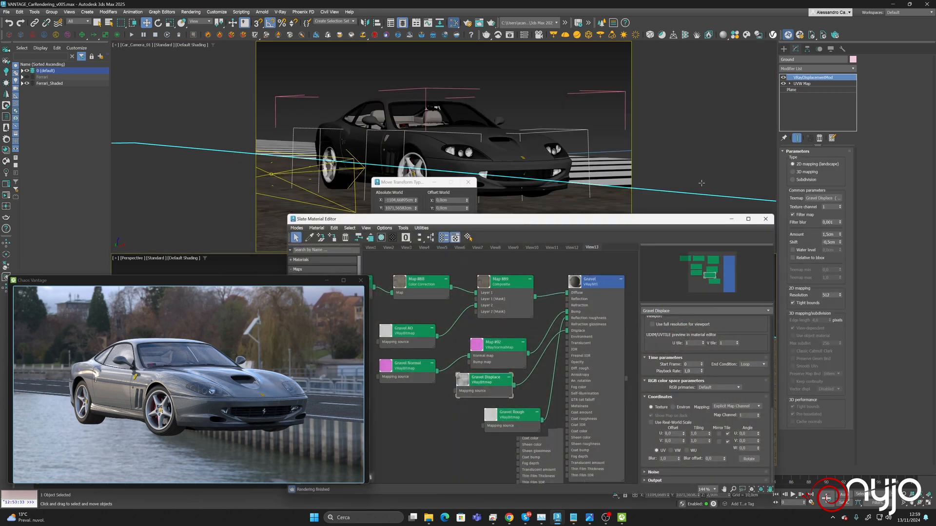
left_click(827, 90)
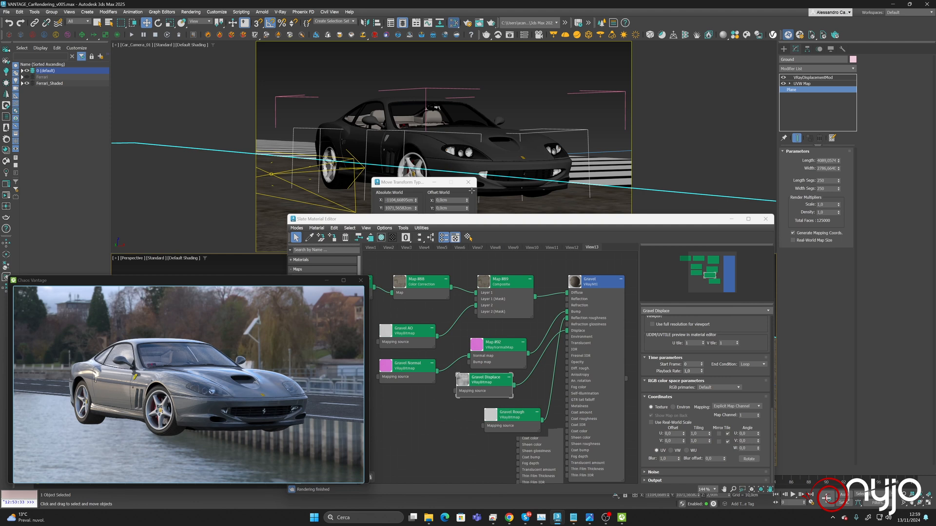
left_click(275, 217)
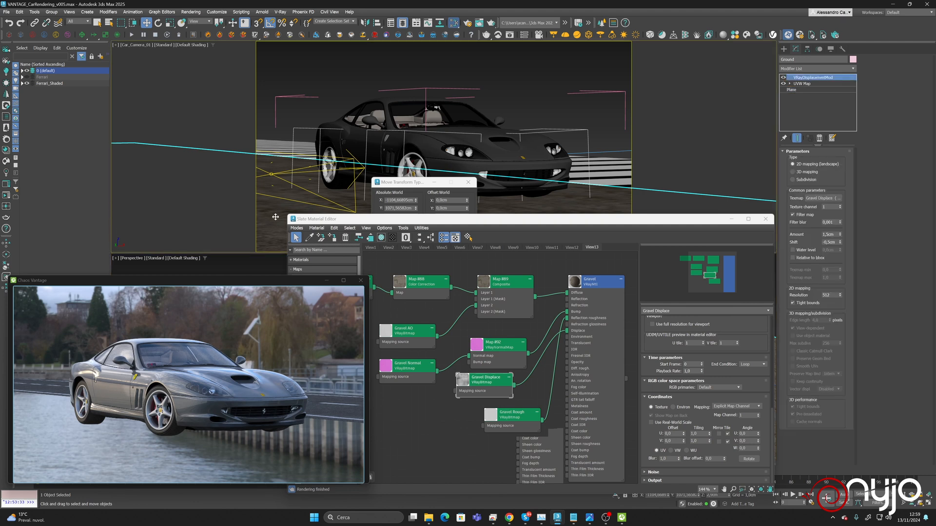
left_click(801, 91)
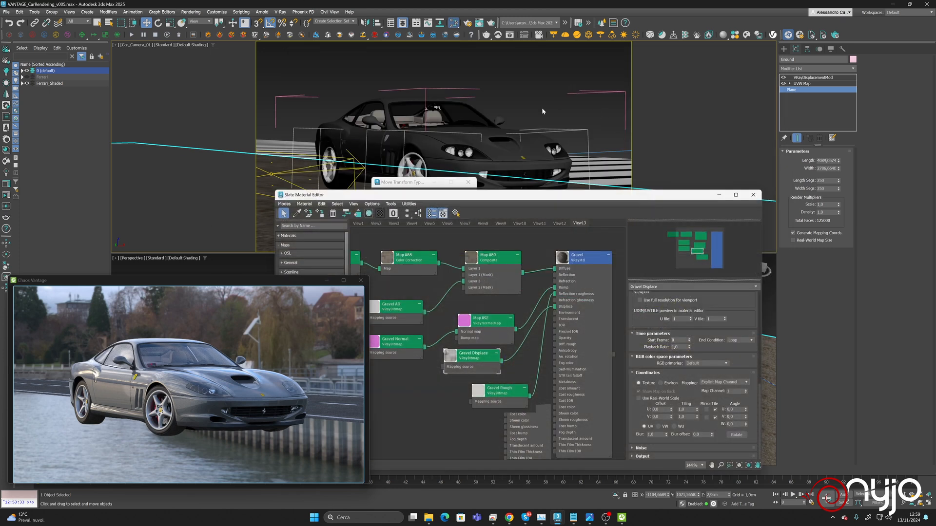
left_click(830, 78)
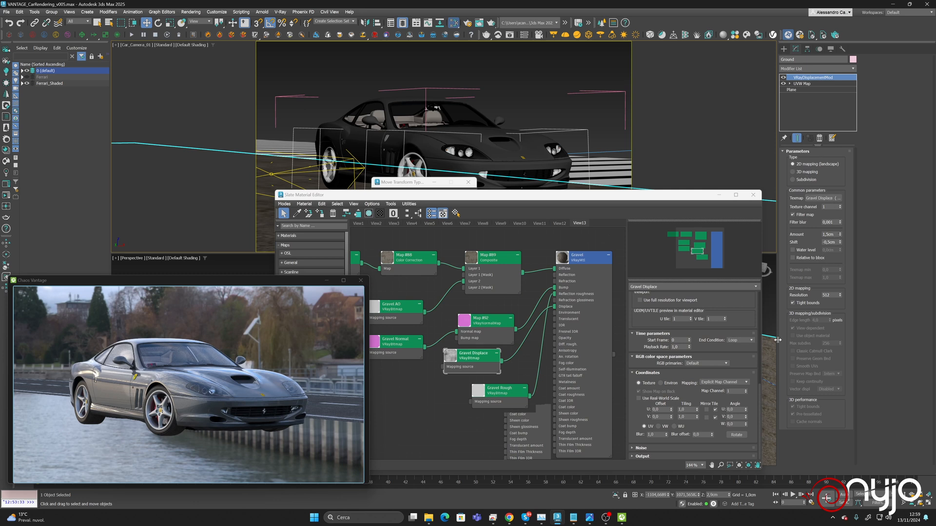
Switch to Chaos Vantage, regenerate the displacement and return to the interface-free render view
left_click(195, 281)
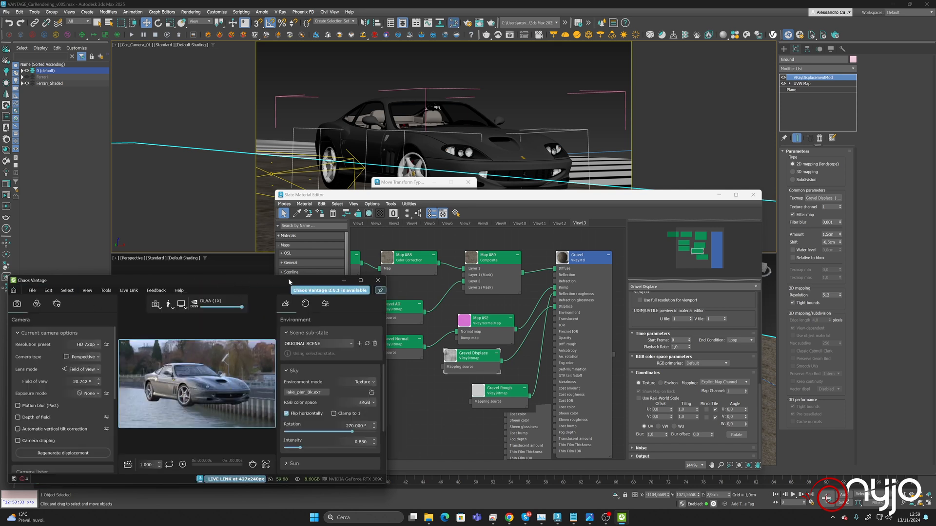
left_click(68, 452)
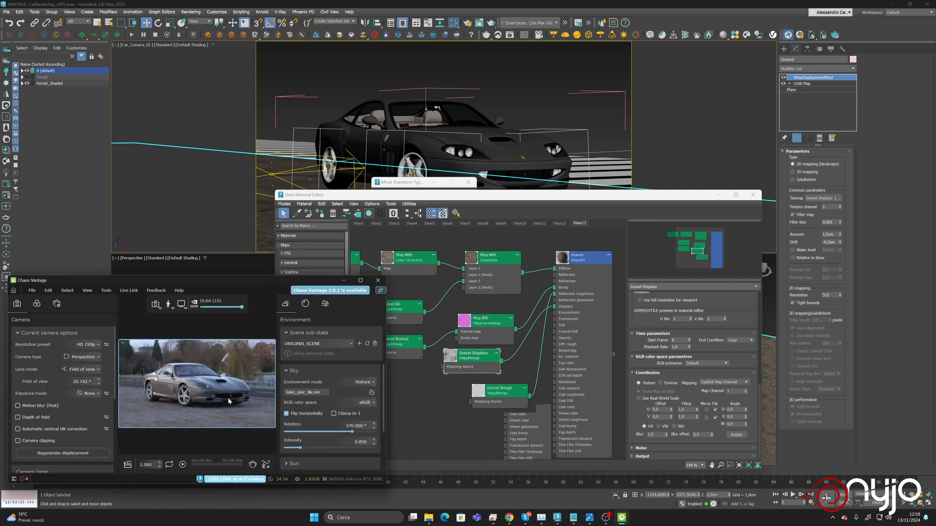
left_click(138, 280)
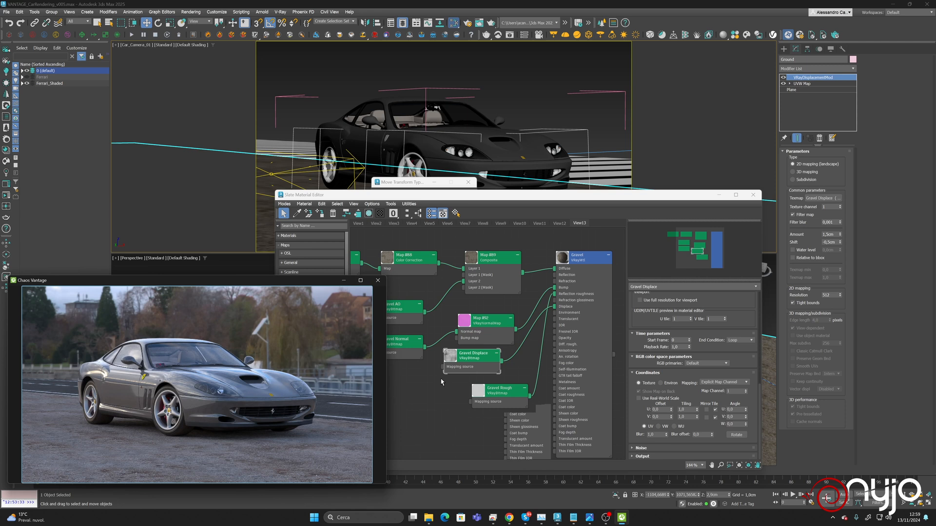
Set the Ground plane's length and width segments to 500 and check the result in Chaos Vantage
left_click(820, 88)
double_click(827, 181)
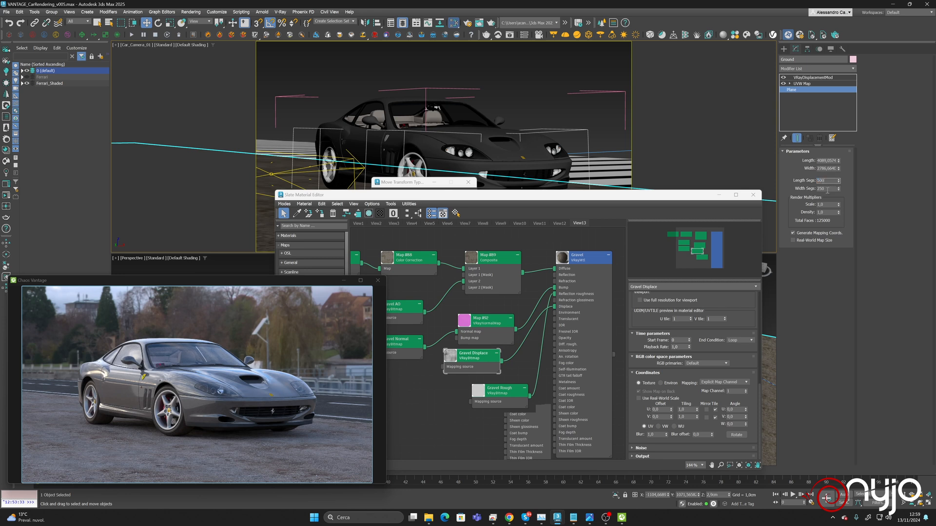
double_click(827, 189)
type("500")
key("Return")
left_click(114, 280)
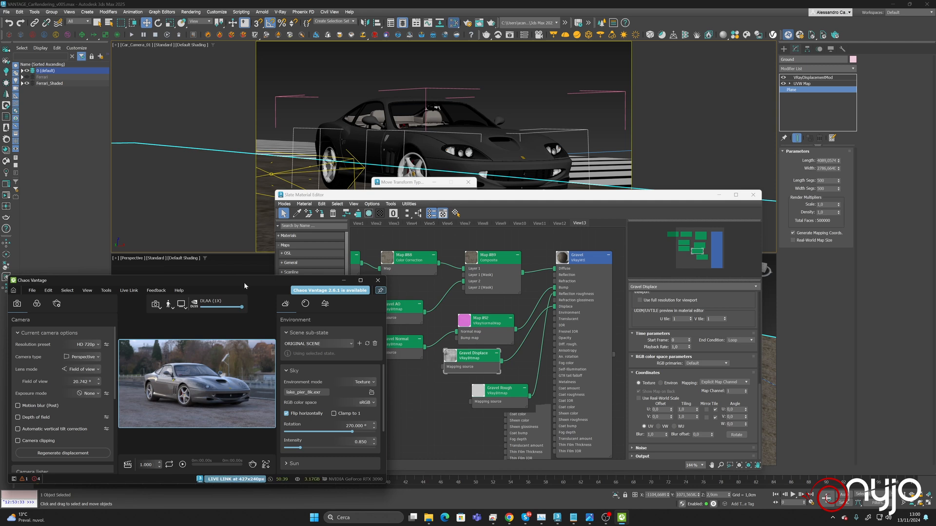
key("Tab")
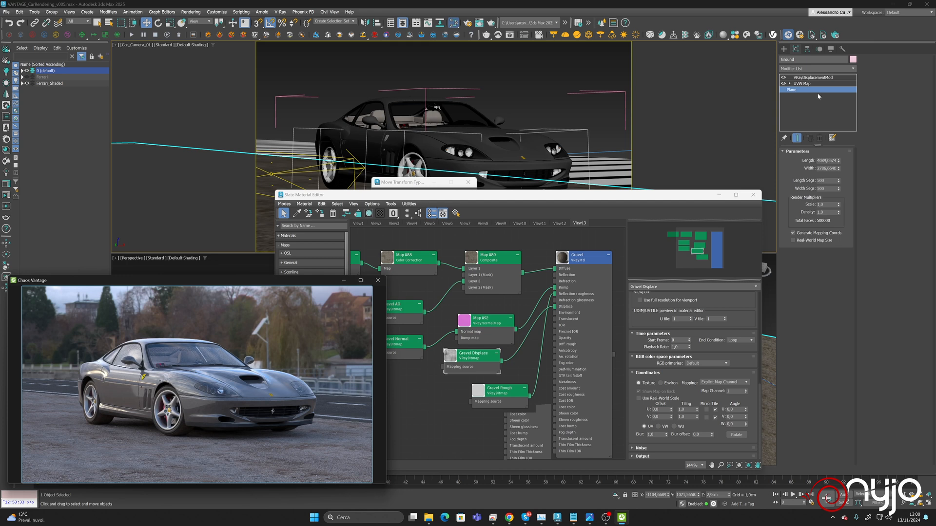
Raise the Ground's VRayDisplacementMod amount in stages to 5 cm and set its shift to -1 cm
left_click(817, 78)
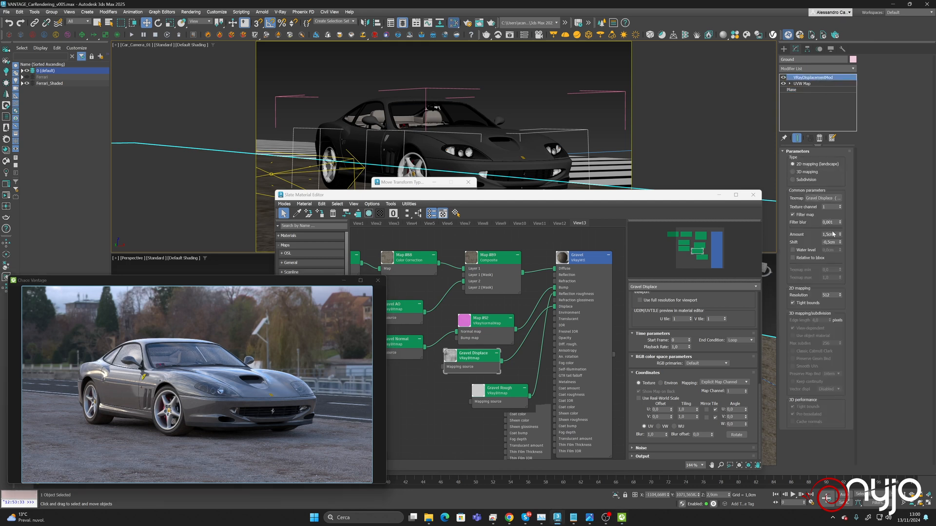
type("2")
key("Return")
type("3")
key("Return")
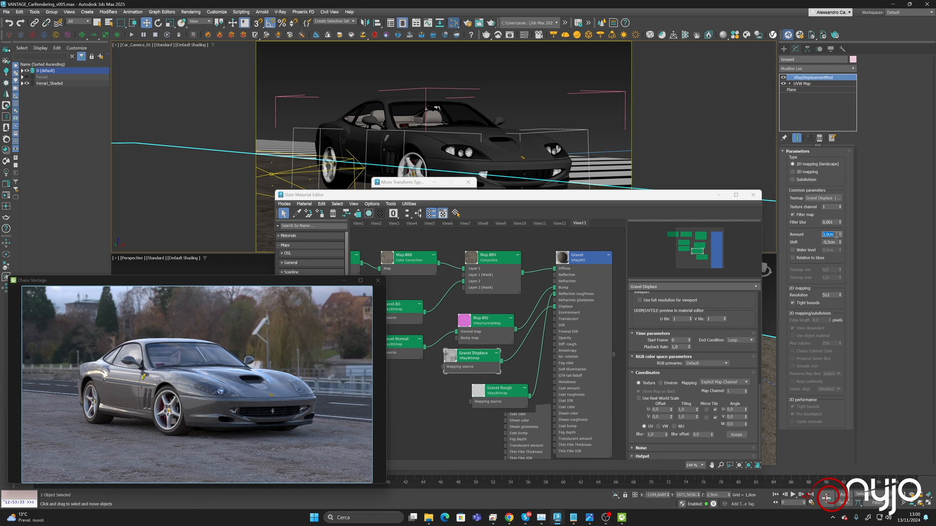
type("4")
key("Return")
left_click(836, 243)
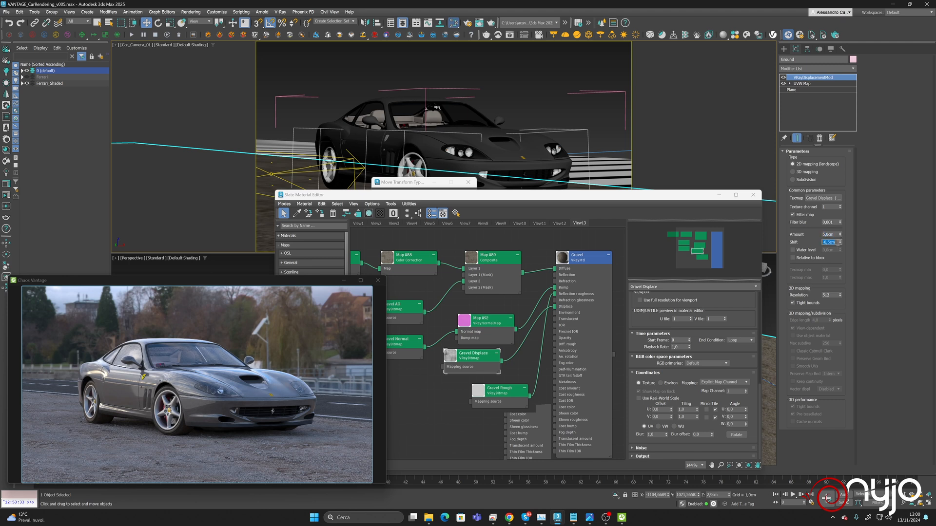
type("-")
Lighten the Gravel material's reflection colour to a grey with a value of about 88
double_click(560, 280)
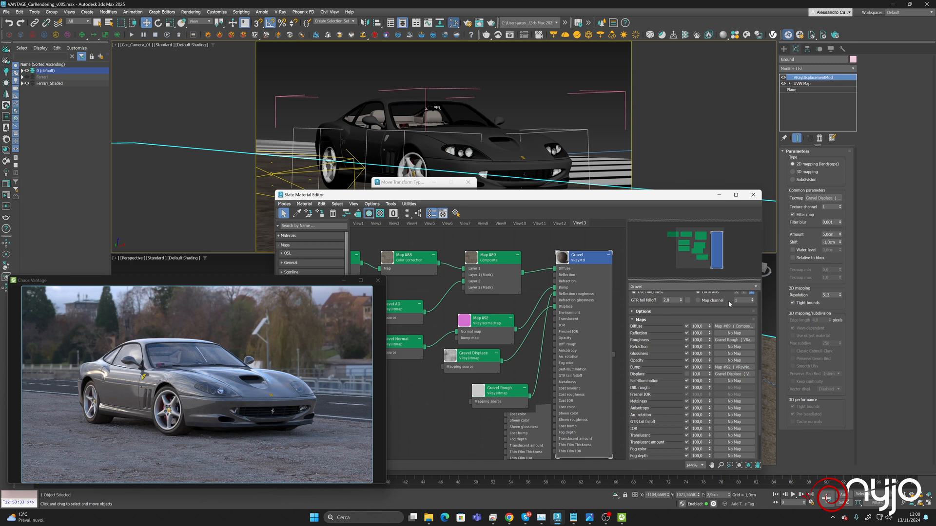
scroll(727, 306, "up", 5)
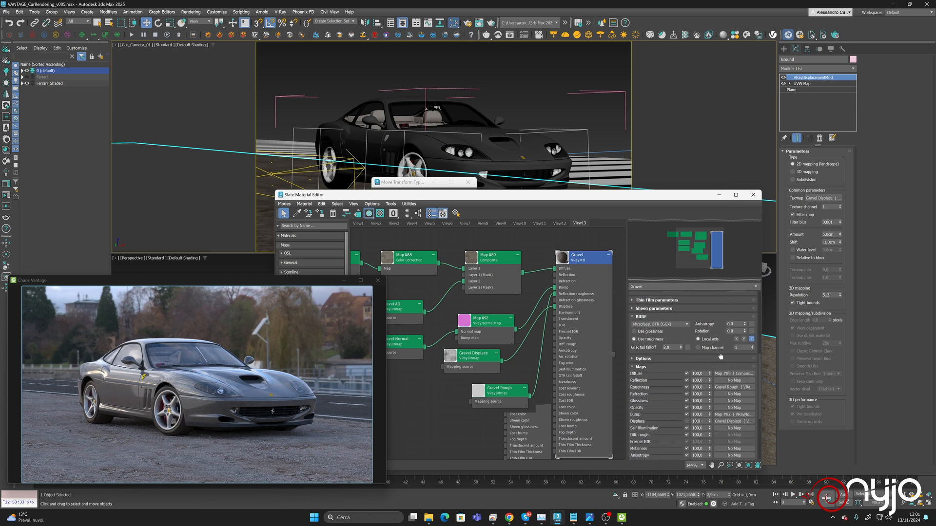
scroll(728, 304, "up", 2)
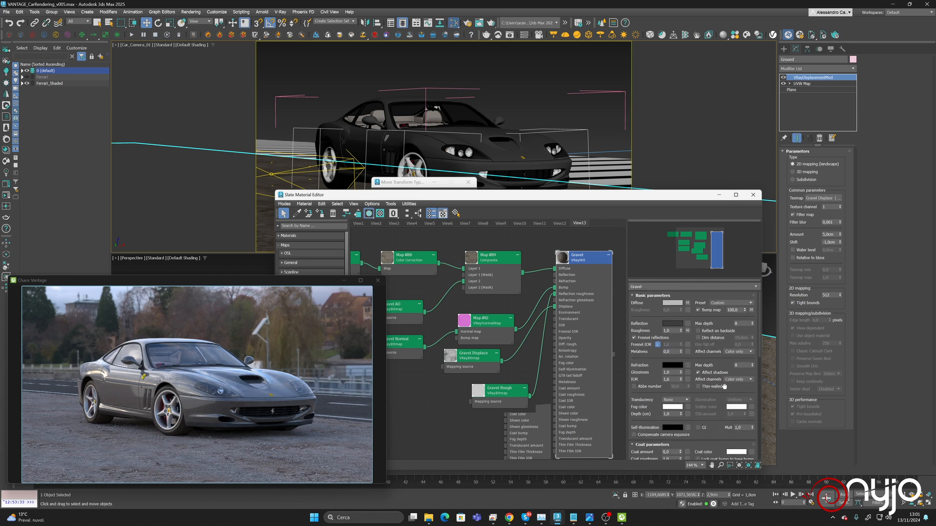
left_click(673, 324)
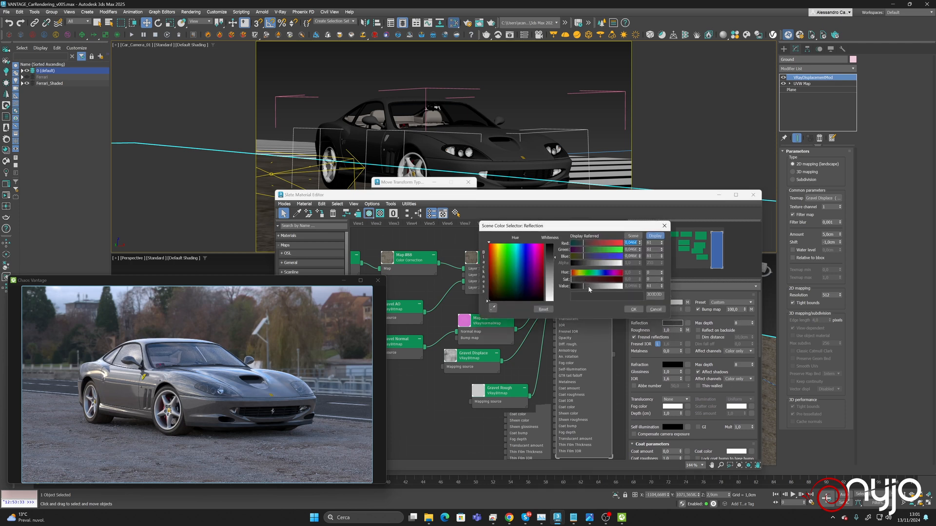
left_click_drag(588, 286, 590, 288)
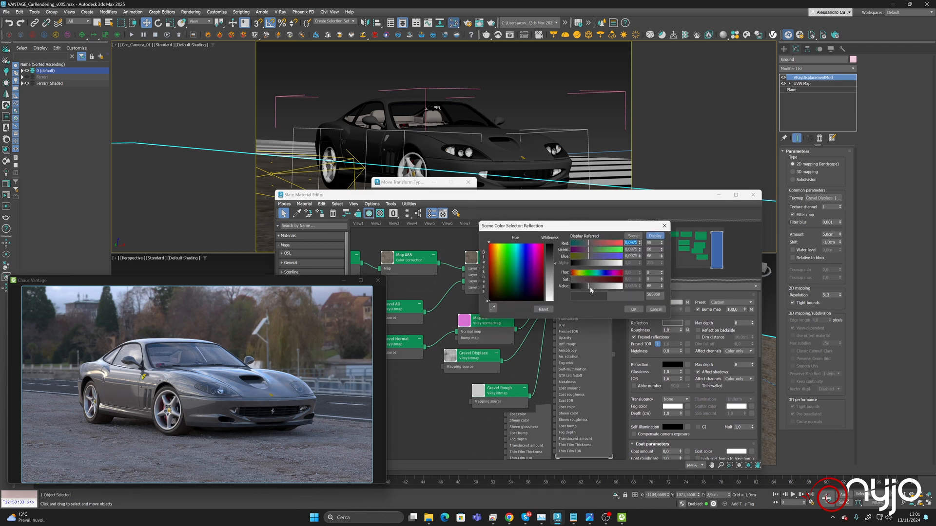
left_click(635, 310)
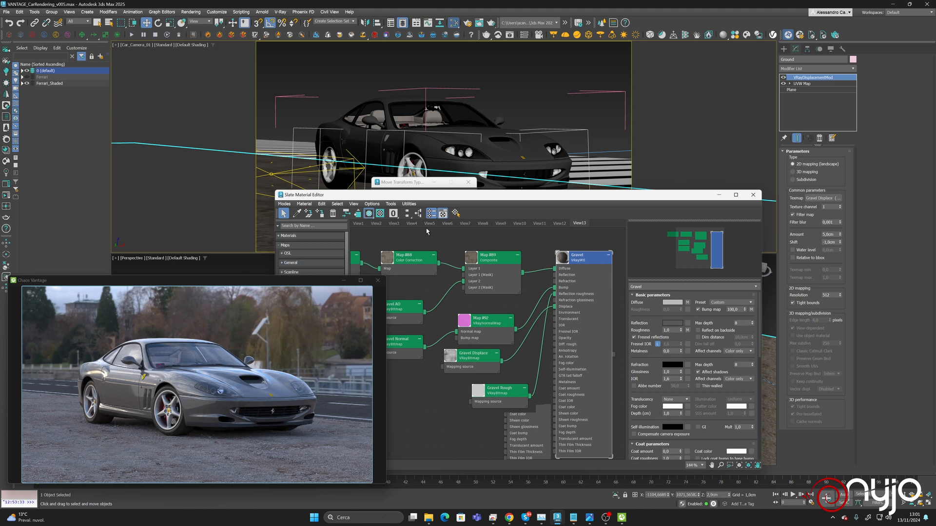
Copy the Ground plane to the far side of the striped road as Ground_DX and move the copy in against the road's edge
left_click(753, 194)
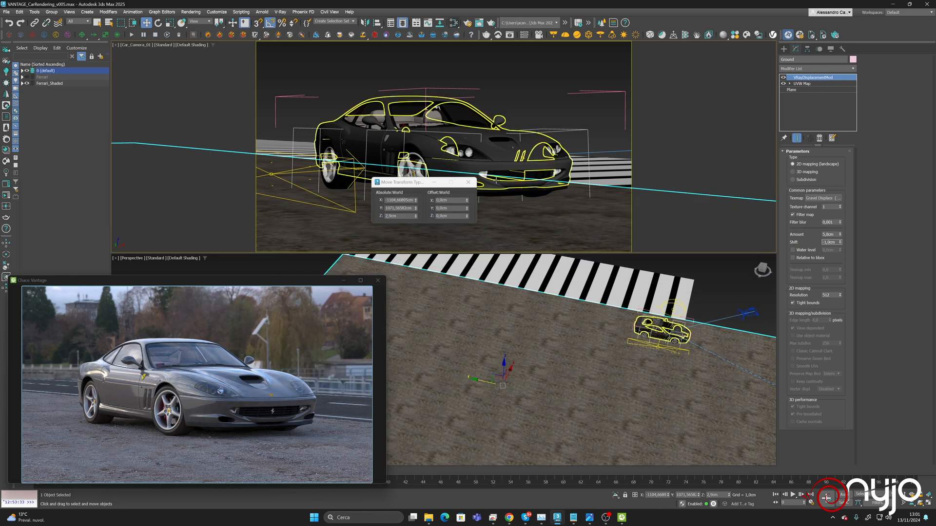
left_click(469, 183)
scroll(578, 356, "up", 3)
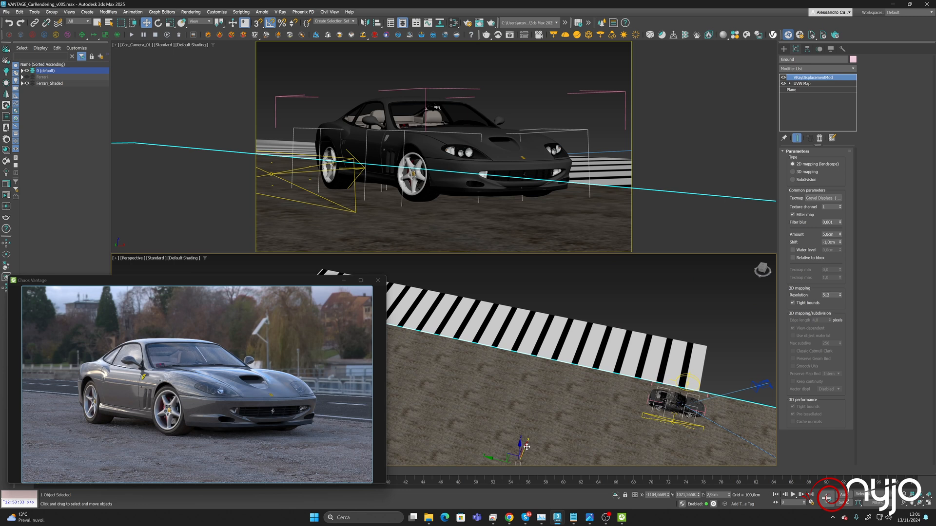
left_click_drag(527, 446, 657, 244, "shift")
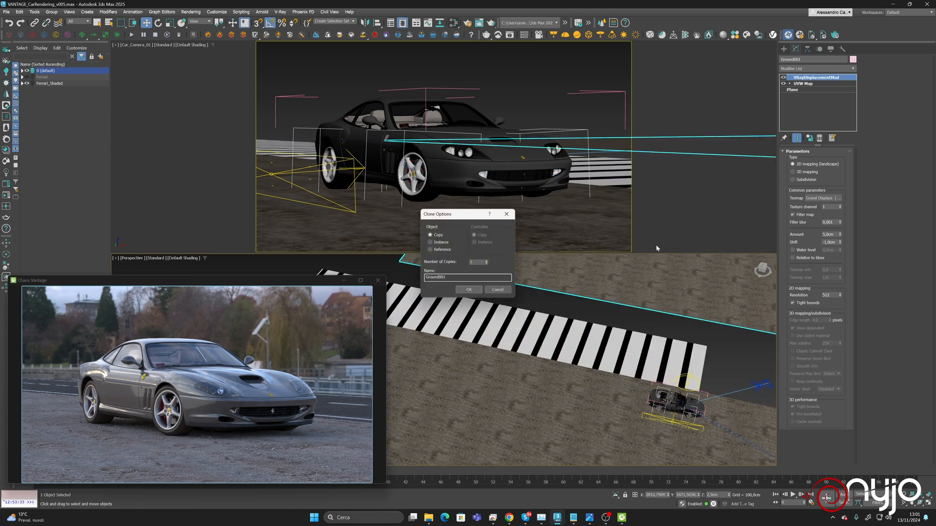
double_click(454, 276)
type("Ground_DX")
key("Return")
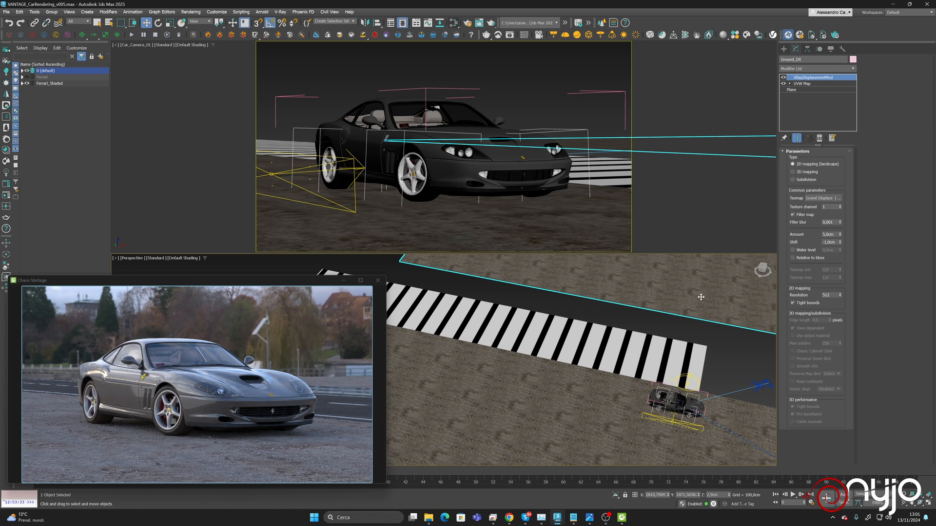
key("z")
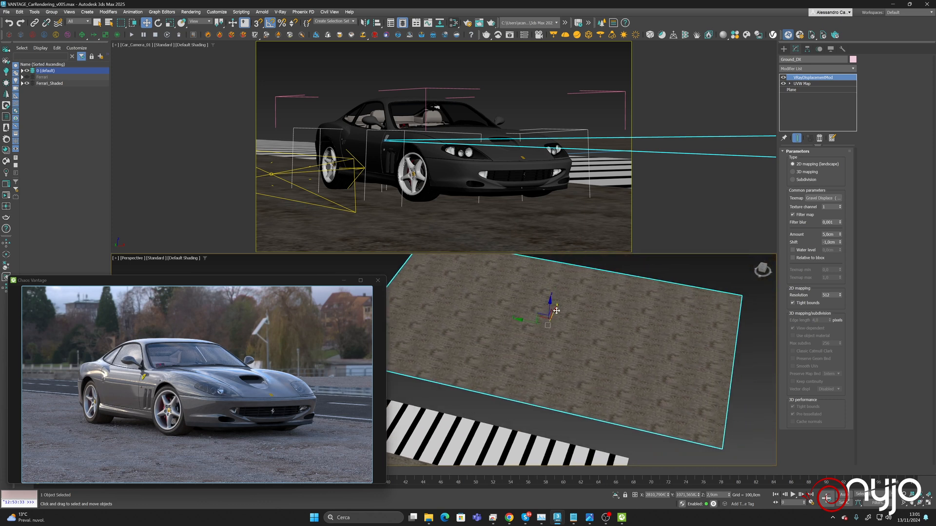
left_click_drag(557, 311, 548, 335)
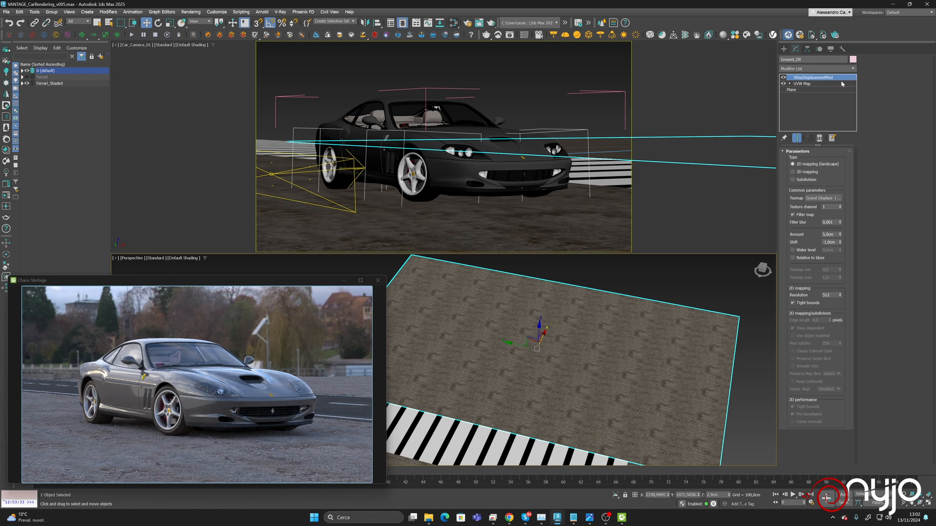
Add an FFD 3x3x3 modifier to Ground_DX and start editing its control points
left_click(853, 69)
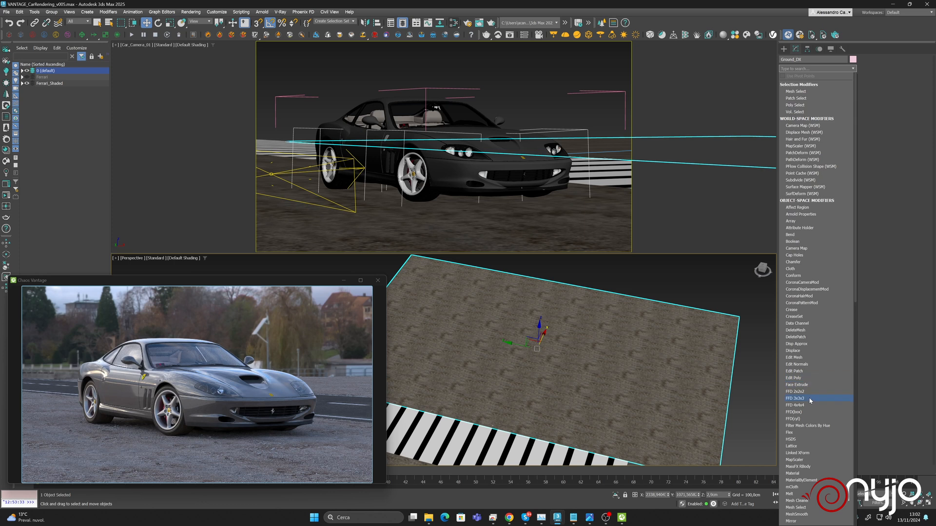
left_click(809, 398)
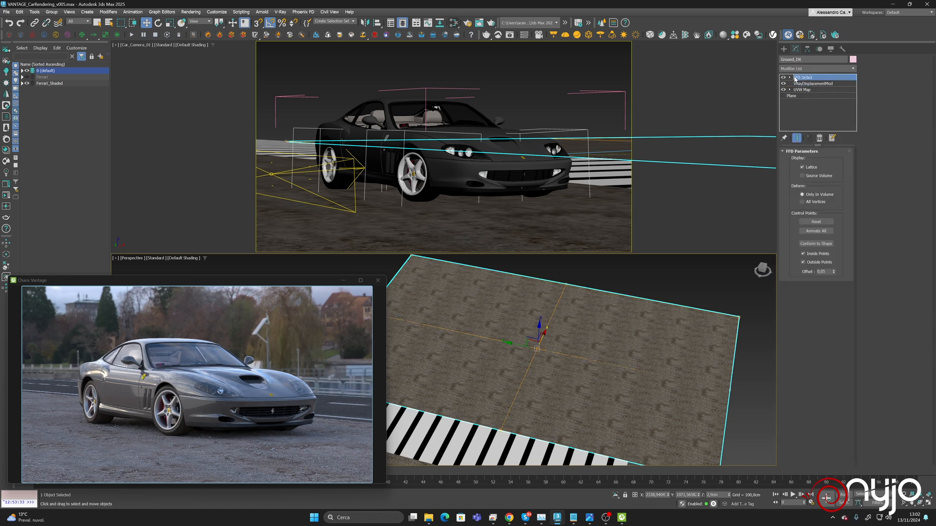
left_click(789, 77)
left_click(808, 83)
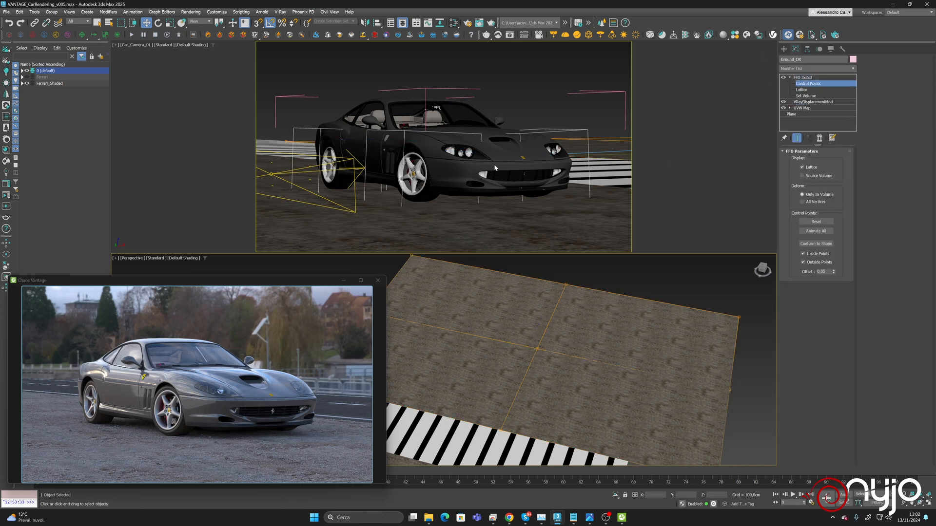
Raise the far-edge FFD control points of Ground_DX by about 869 cm to form a slope behind the car
middle_click_drag(562, 322, 568, 340)
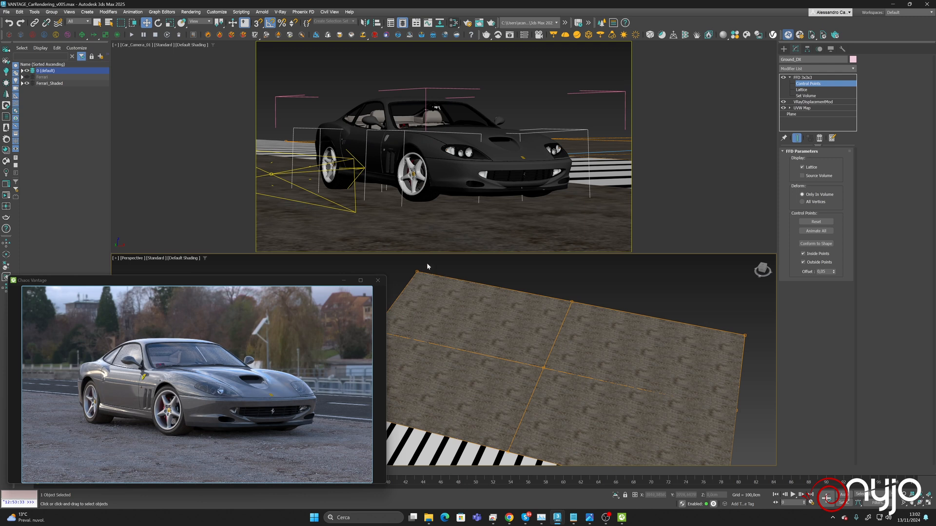
left_click_drag(426, 272, 384, 259)
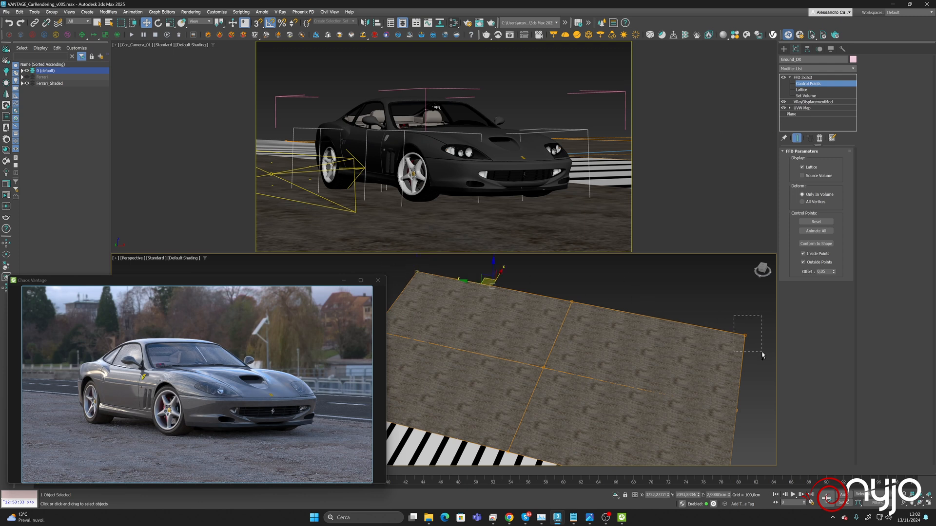
left_click(572, 302)
left_click_drag(576, 278, 572, 214)
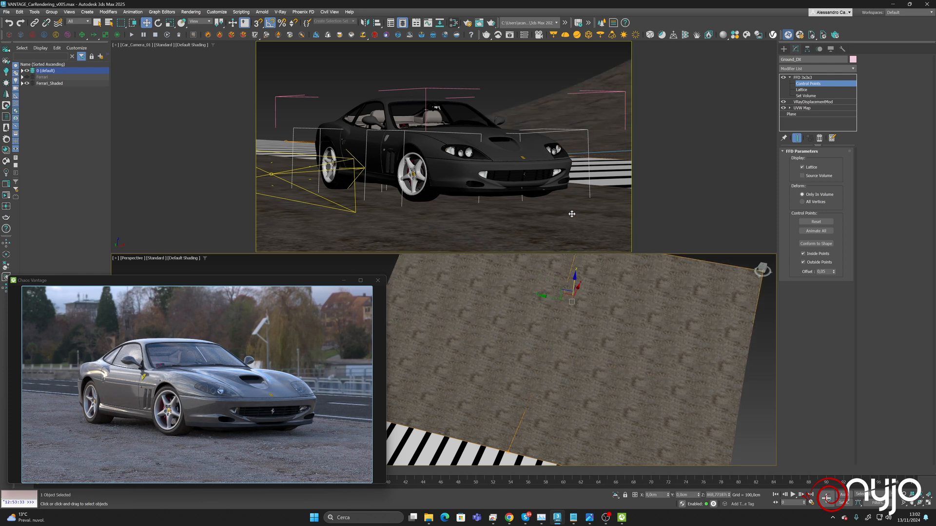
left_click(612, 305)
left_click(802, 77)
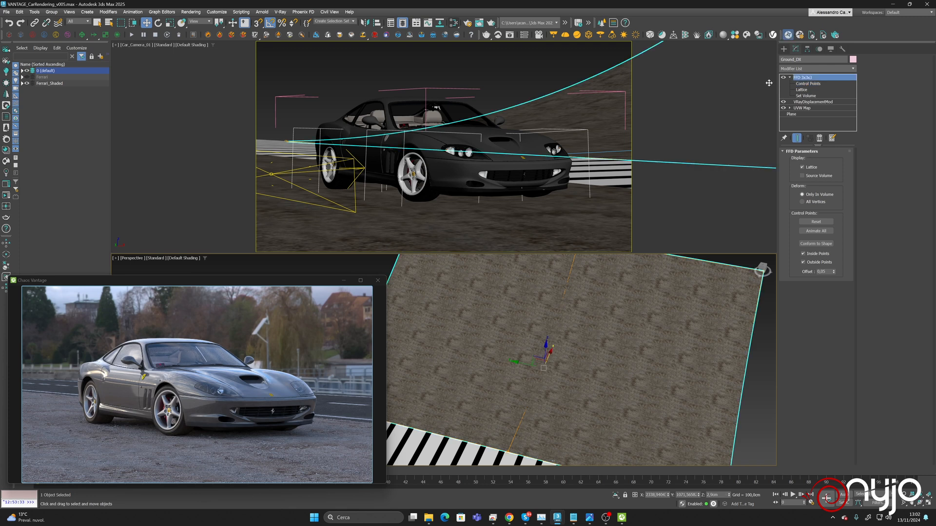
Set Ground_DX's length and width segments to 5, and dismiss the error dialog and the V-Ray log
left_click(791, 114)
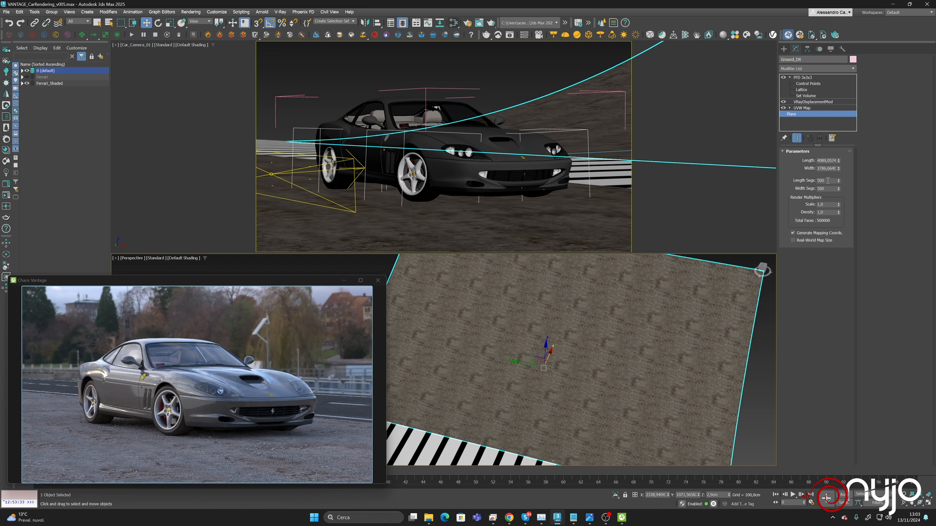
double_click(828, 181)
type("5")
double_click(828, 188)
type("5")
key("Return")
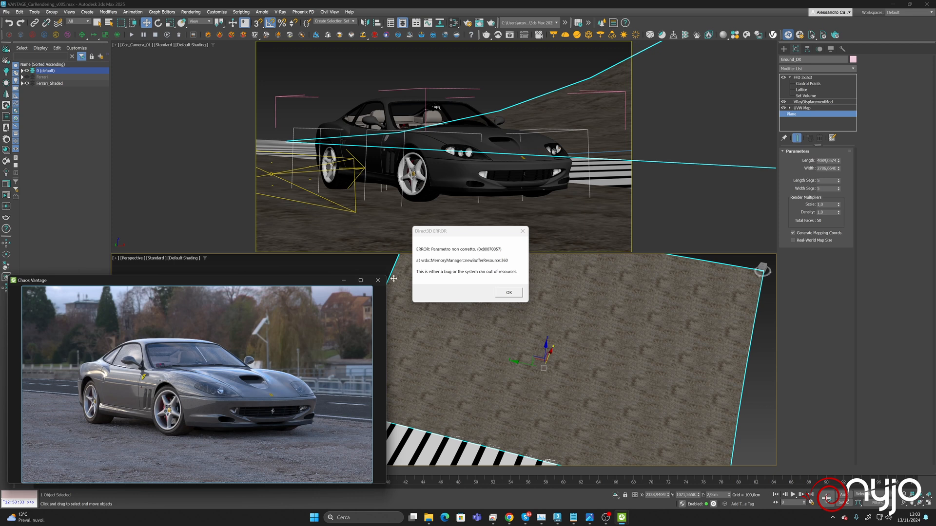
left_click(509, 294)
left_click(506, 286)
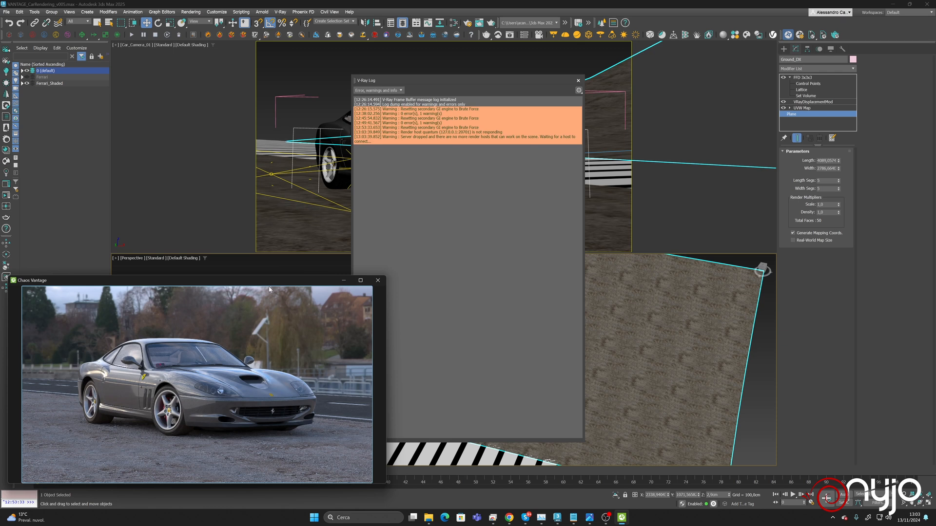
left_click(578, 81)
Reselect Ground_DX and reorder its modifier stack so VRayDisplacementMod sits above FFD 3x3x3
left_click(548, 345)
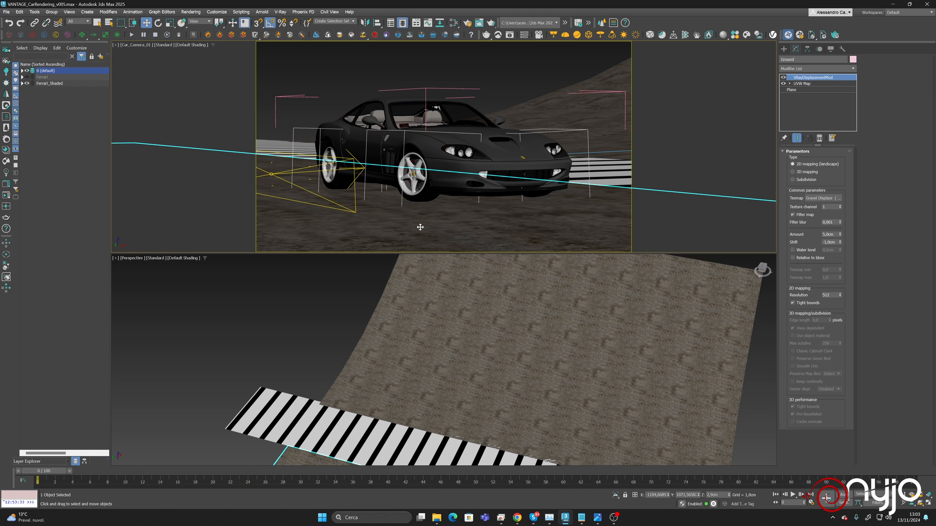
left_click(588, 111)
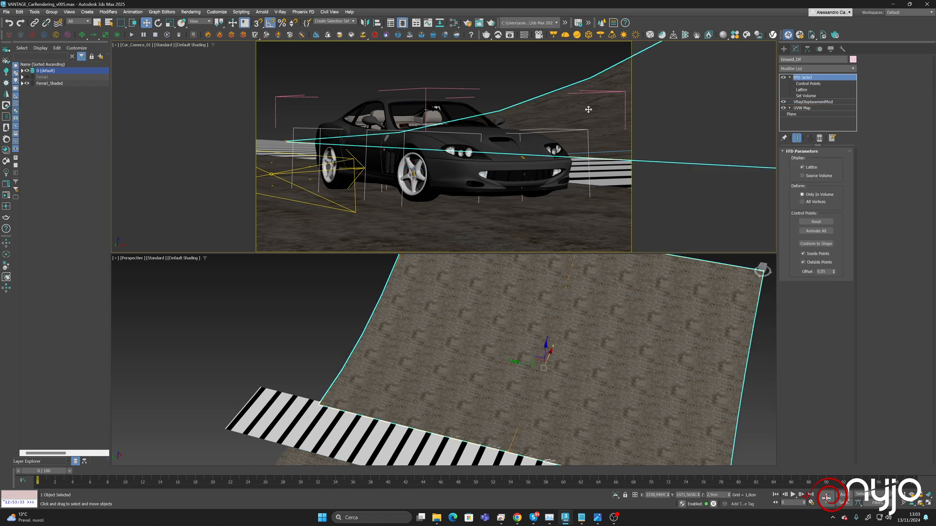
left_click(790, 77)
left_click_drag(804, 84, 798, 79)
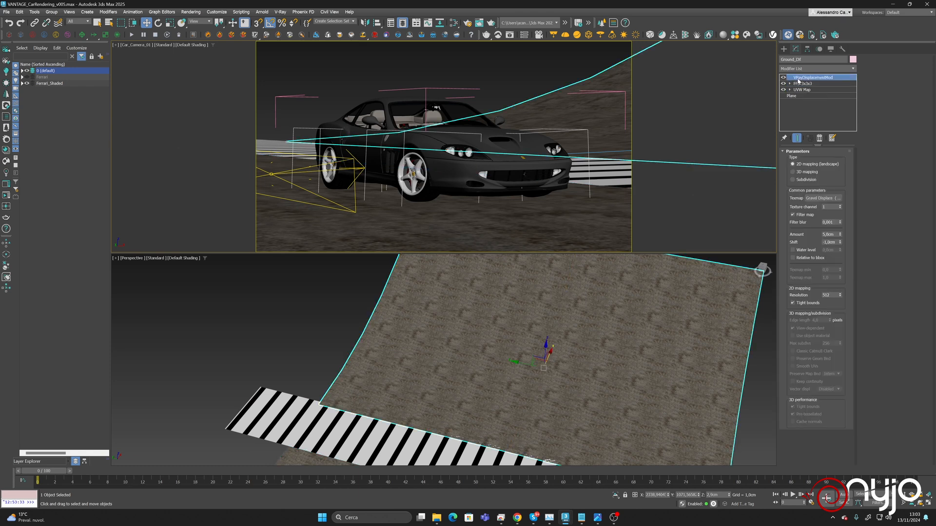
Raise the middle row of Ground_DX's FFD control points to a height of about 604 cm
left_click(790, 83)
left_click(808, 90)
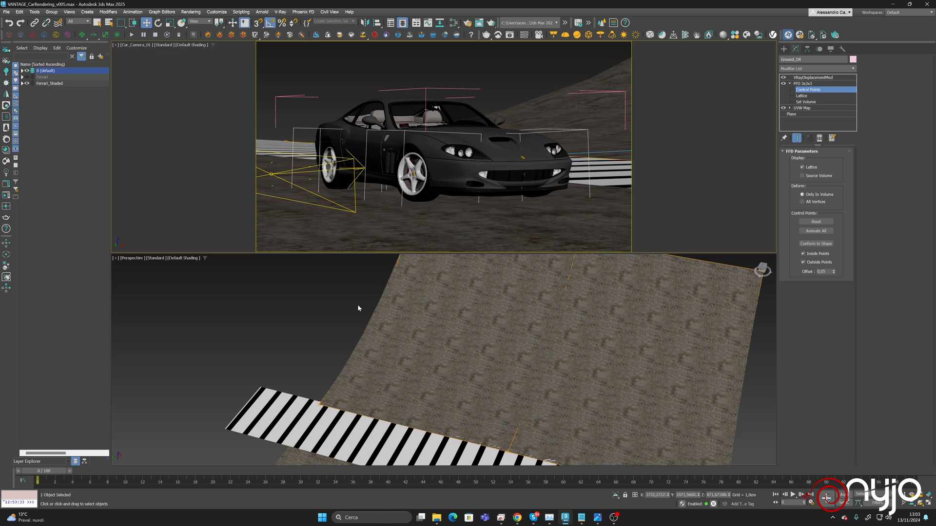
left_click_drag(358, 305, 649, 385)
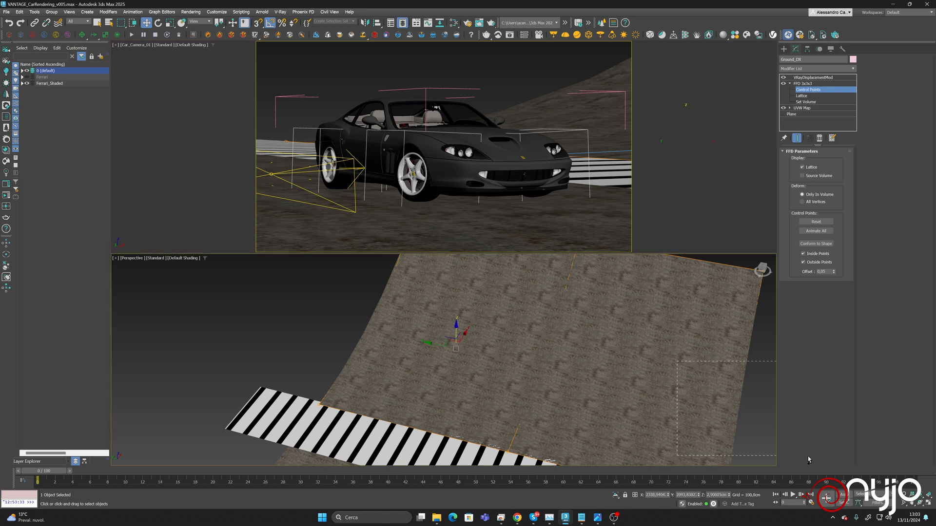
left_click_drag(808, 459, 806, 459)
left_click_drag(545, 347, 541, 302)
middle_click_drag(627, 366, 548, 377)
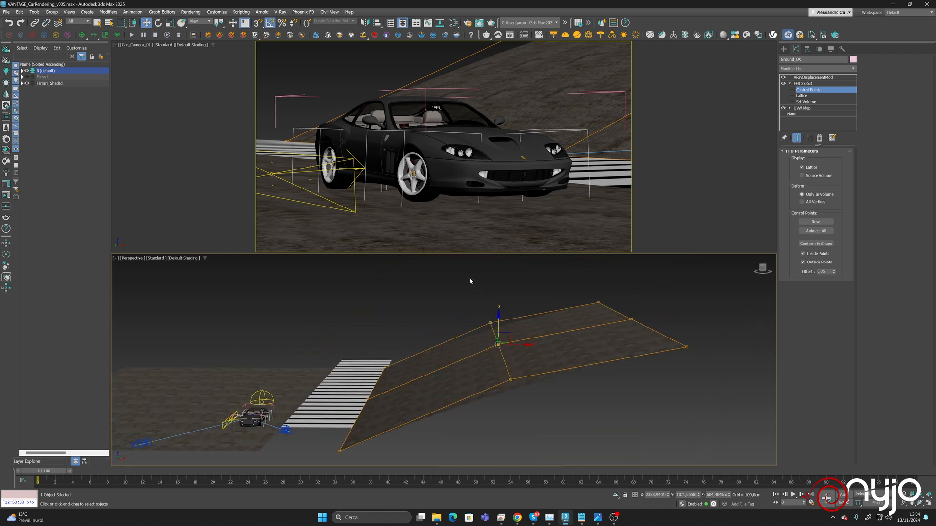
Raise Ground_DX's middle and far FFD control points further, shift them towards the road, and return to its VRayDisplacementMod
left_click_drag(699, 403, 699, 402)
left_click_drag(566, 306, 561, 287)
left_click_drag(595, 317, 587, 318)
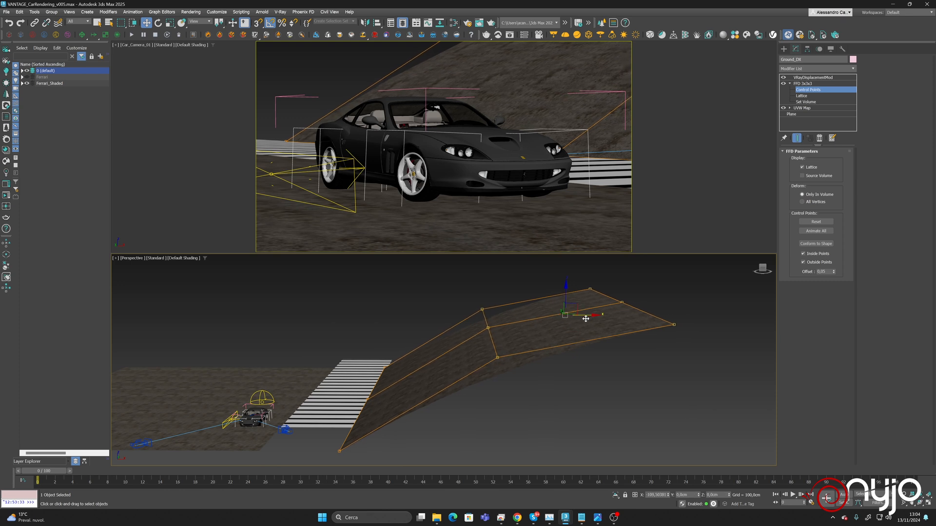
left_click_drag(585, 319, 566, 319)
left_click_drag(497, 369, 497, 369)
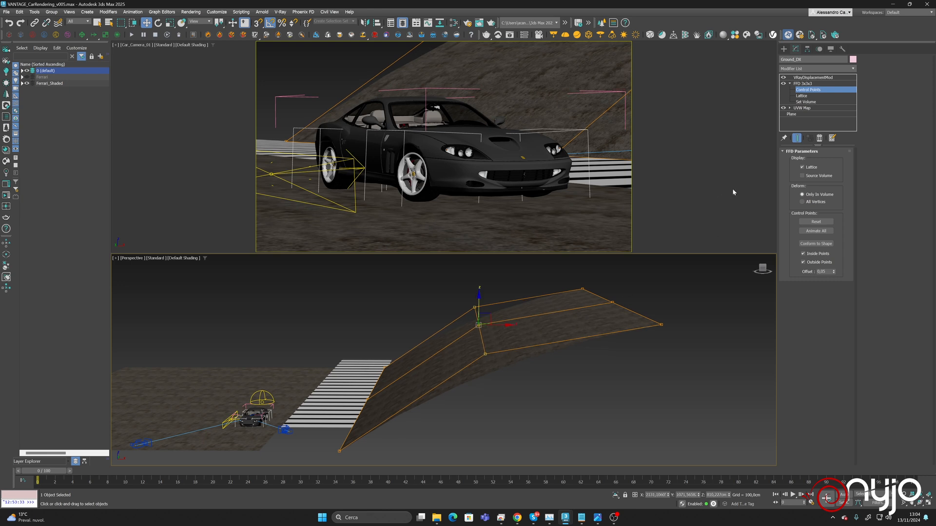
left_click(813, 90)
left_click(813, 77)
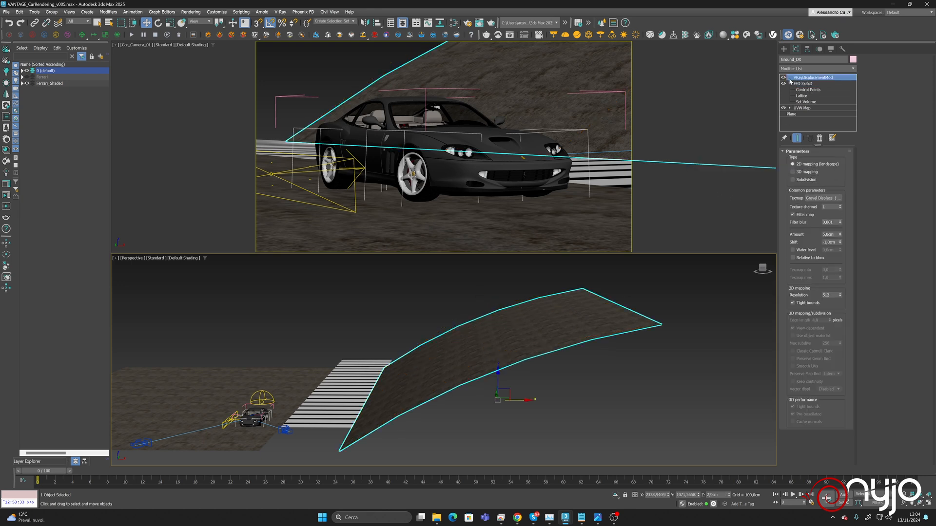
Select the original Ground plane and display edged faces in the Perspective view
middle_click_drag(366, 376, 517, 336)
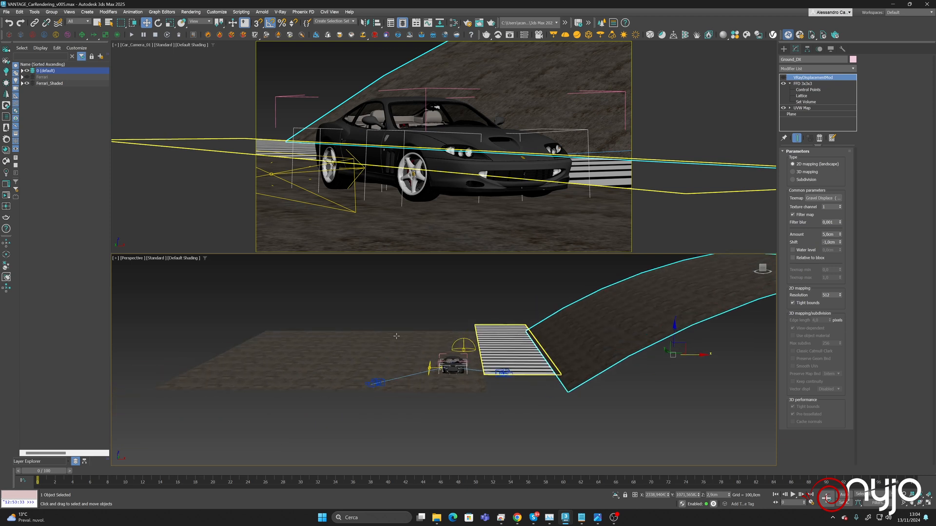
left_click(396, 358)
middle_click_drag(401, 342, 418, 359, "alt")
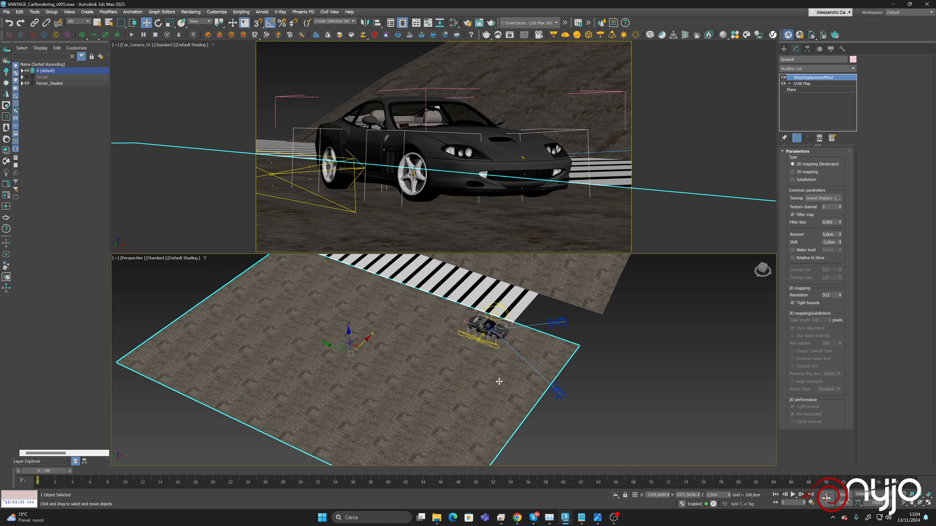
left_click(182, 258)
left_click(196, 339)
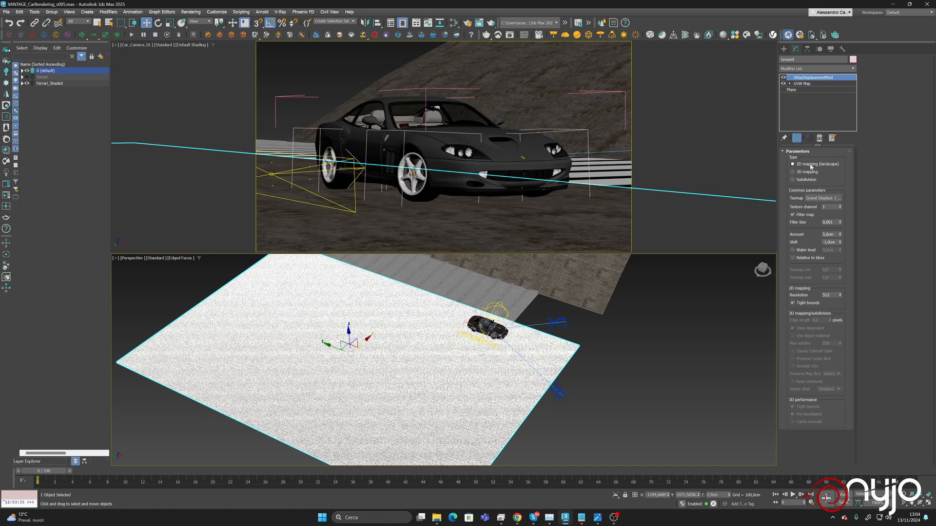
Reduce the Ground plane's length and width segments to 50 each
left_click(800, 89)
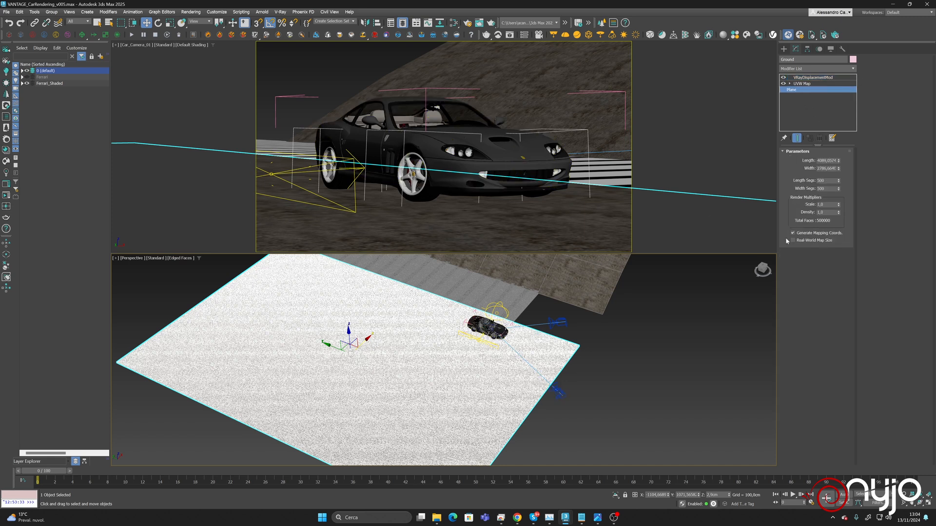
left_click(827, 179)
type("50")
key("Tab")
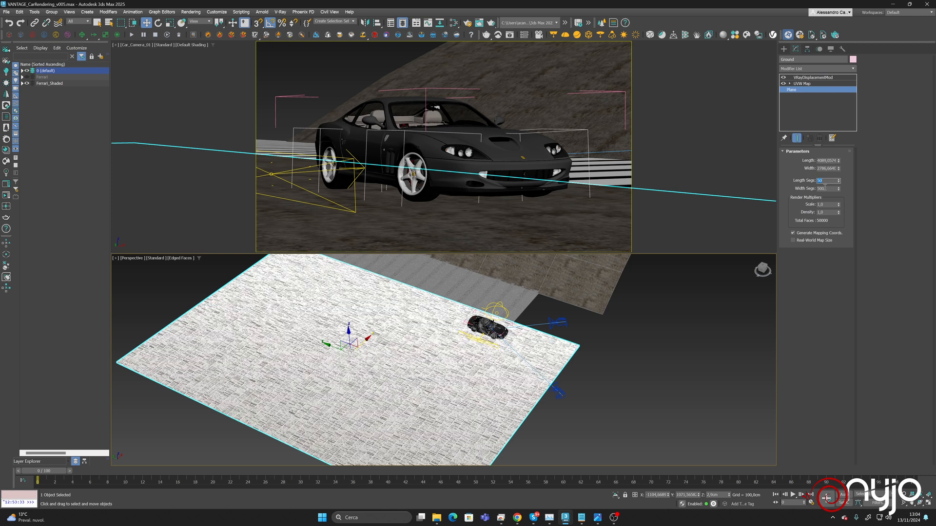
type("50")
key("Return")
middle_click_drag(460, 366, 482, 399)
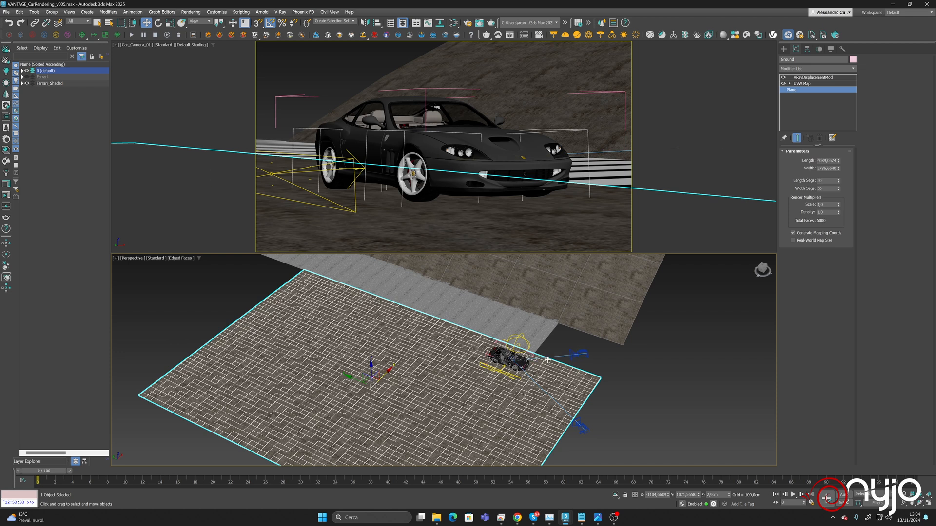
Add a Poly Select modifier to the Ground plane between UVW Map and VRayDisplacementMod
left_click(444, 224)
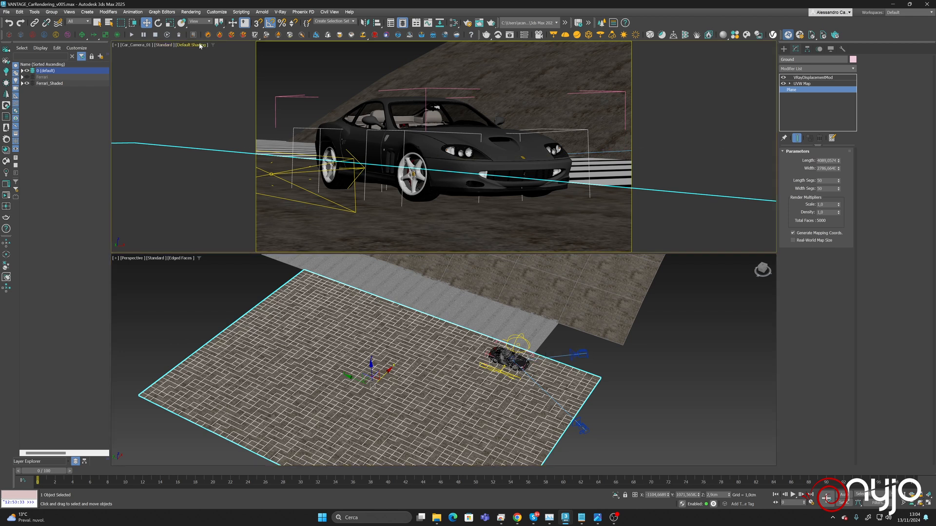
left_click(853, 69)
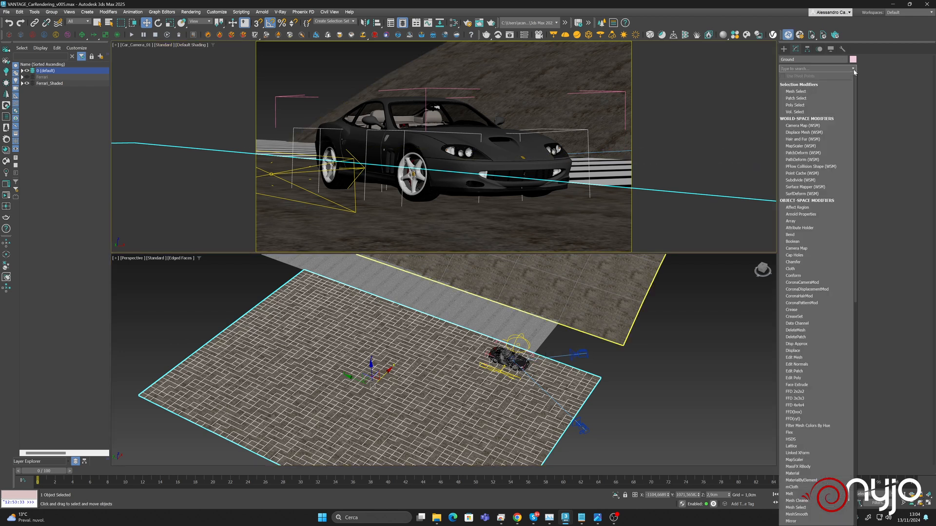
left_click(854, 71)
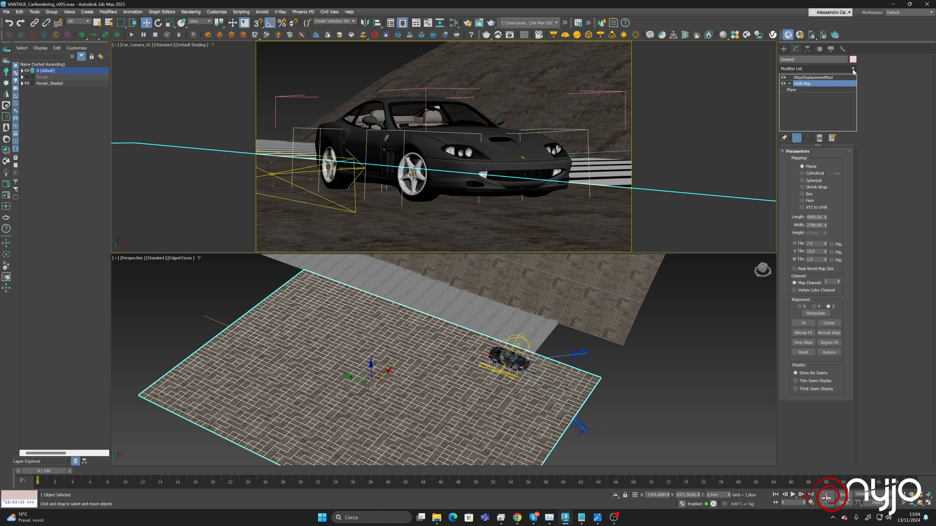
left_click(853, 69)
left_click(811, 105)
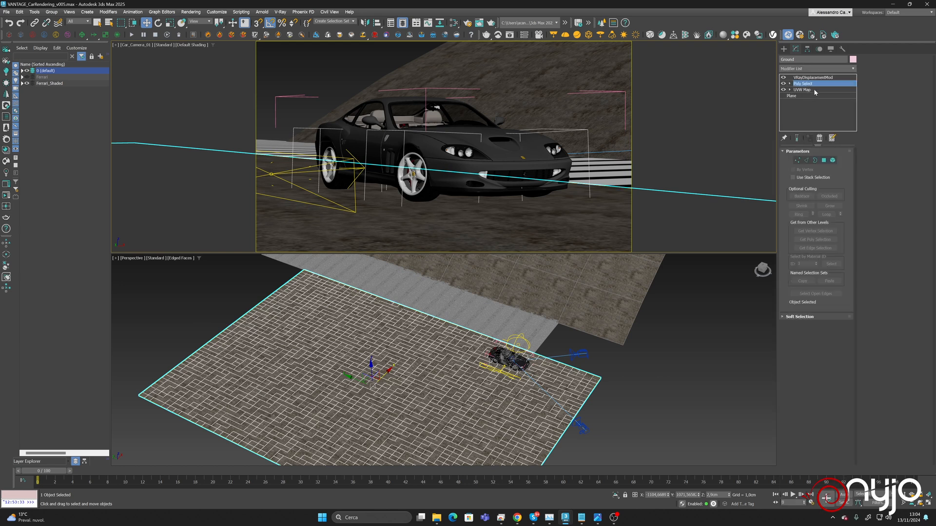
Select the Ground polygons visible in the camera view at Polygon level and grow the selection around them
left_click(823, 160)
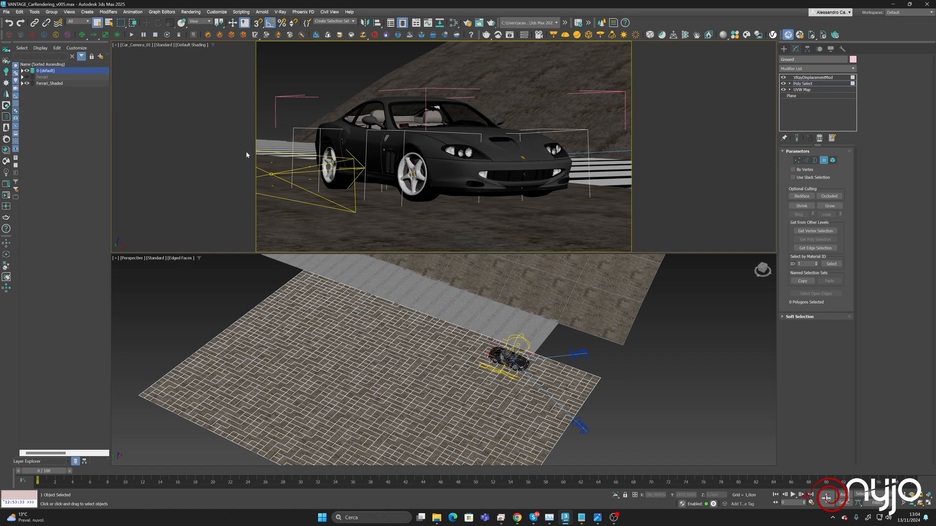
left_click_drag(232, 178, 639, 252)
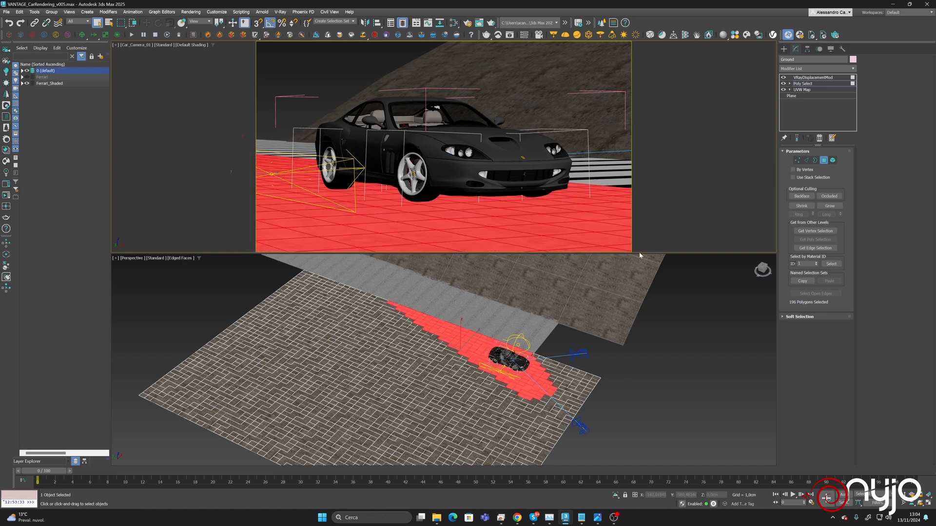
left_click(829, 206)
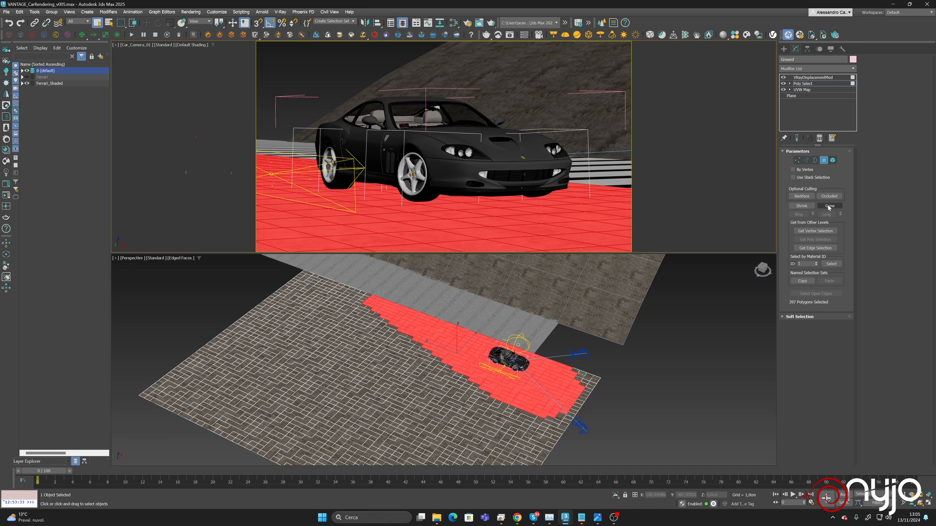
Add a Tessellate modifier above Poly Select on the Ground plane, operating on polygons with Tension 0 and 4 iterations
left_click(852, 69)
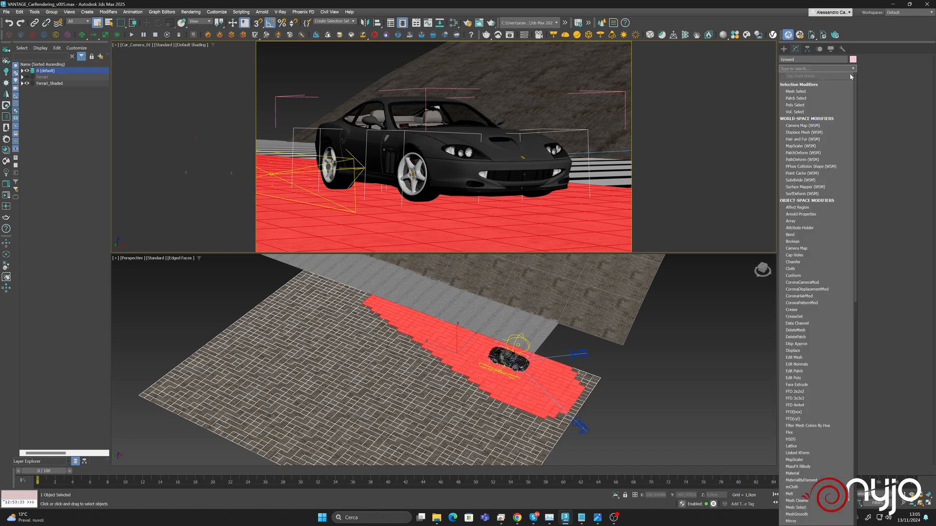
scroll(827, 366, "down", 15)
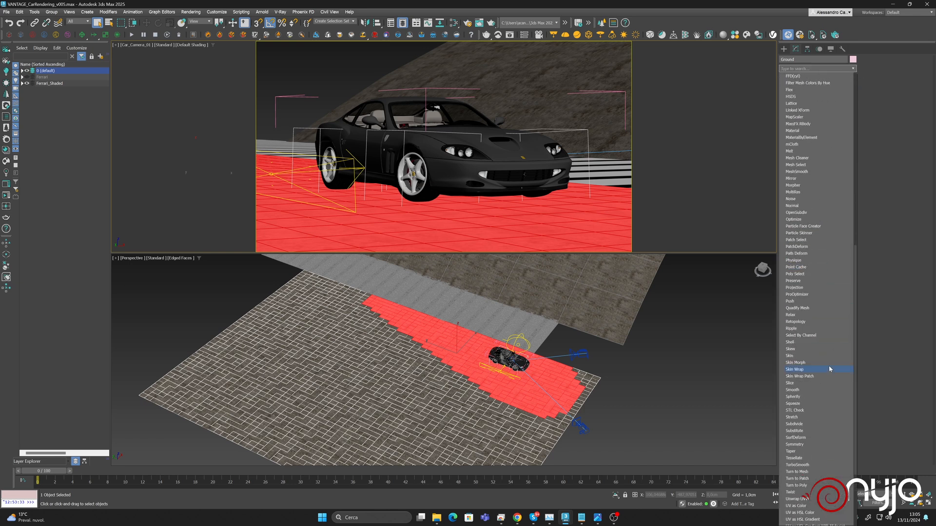
left_click(800, 458)
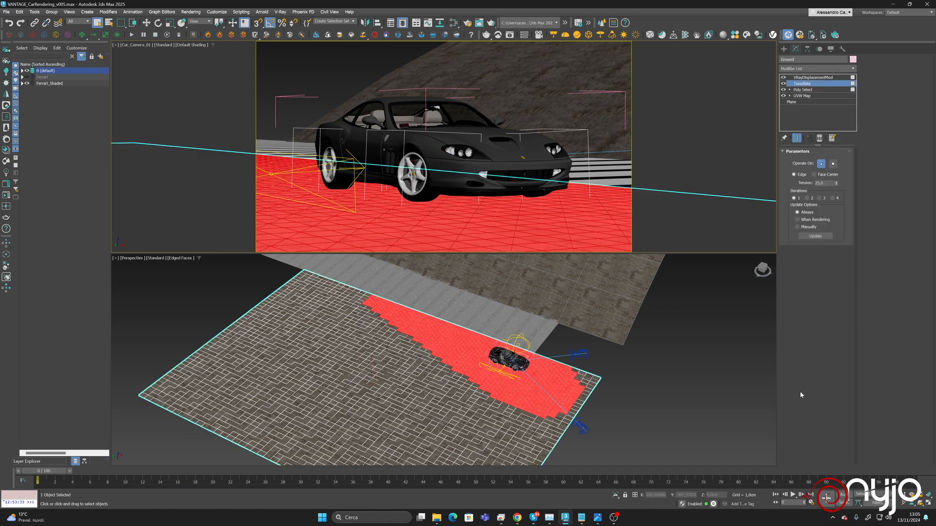
left_click(833, 163)
left_click(826, 184)
left_click(808, 199)
left_click(819, 199)
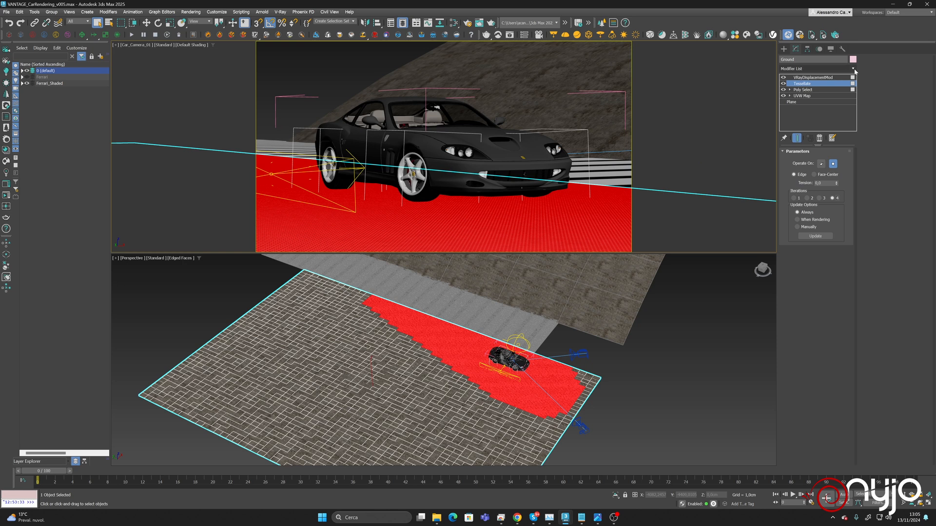
Add a second Poly Select without any sub-object selection above Tessellate, return to VRayDisplacementMod, and save the scene
left_click(817, 68)
left_click(804, 105)
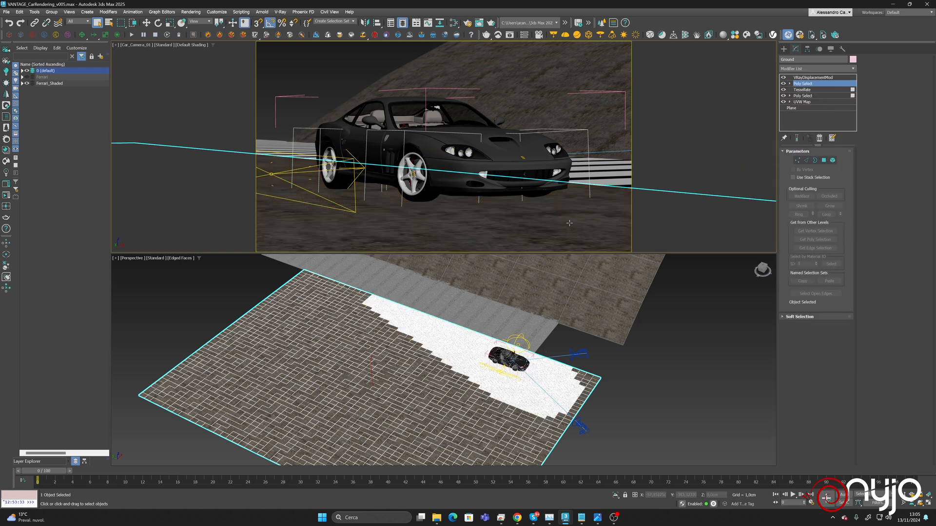
left_click(811, 78)
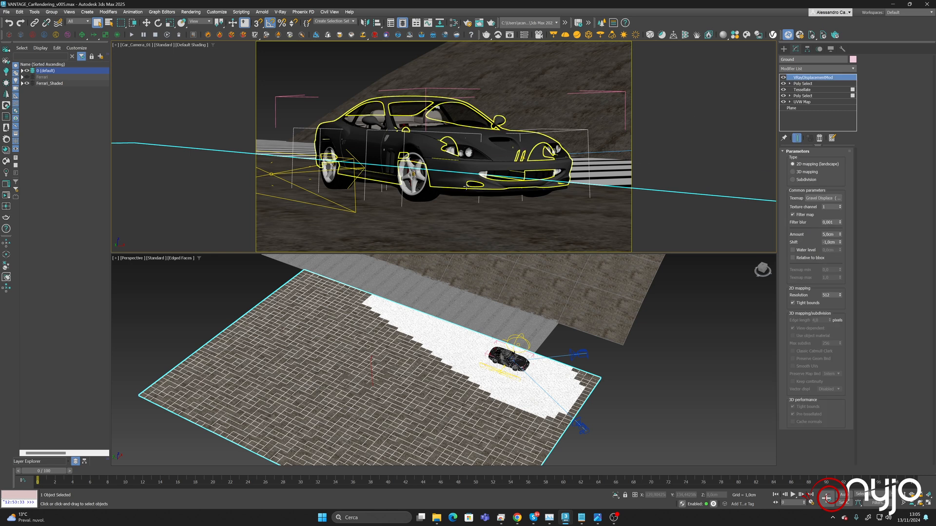
left_click(7, 11)
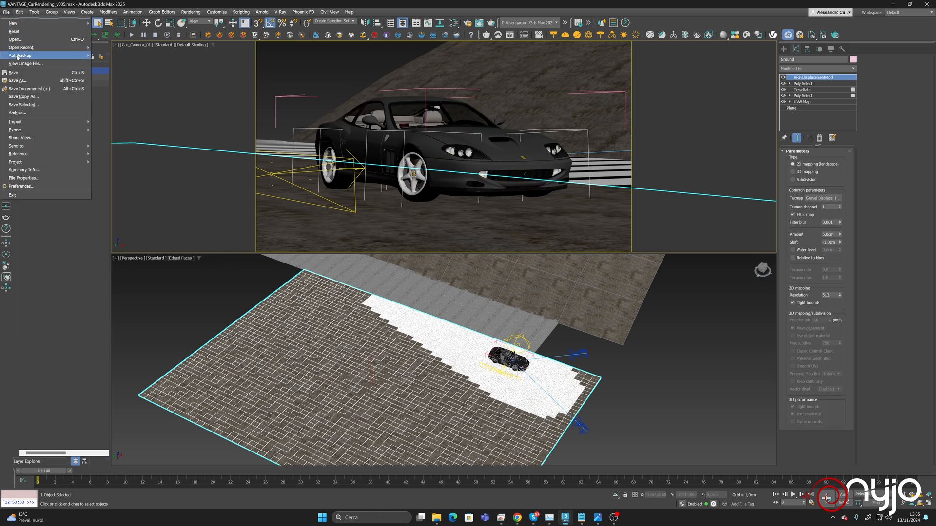
left_click(13, 73)
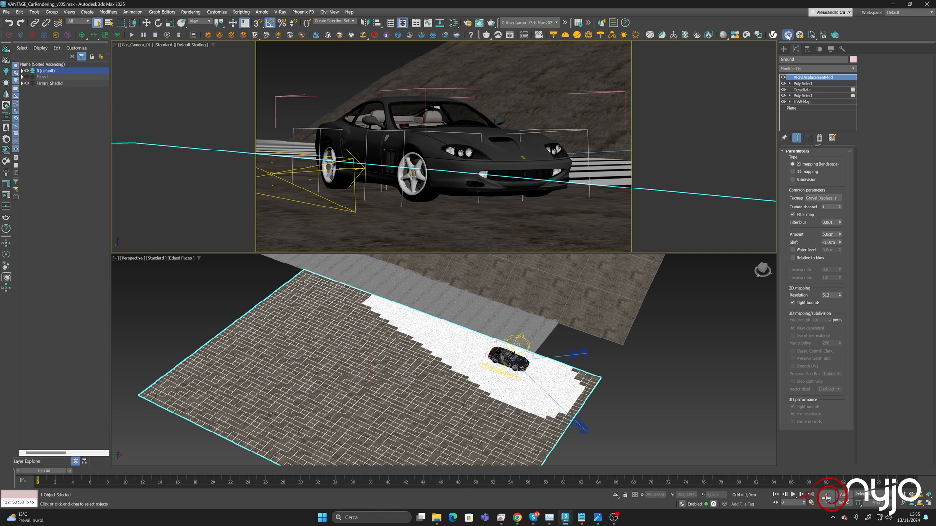
Launch Chaos Vantage with a new file and start the live link from 3ds Max
key("super")
type("van")
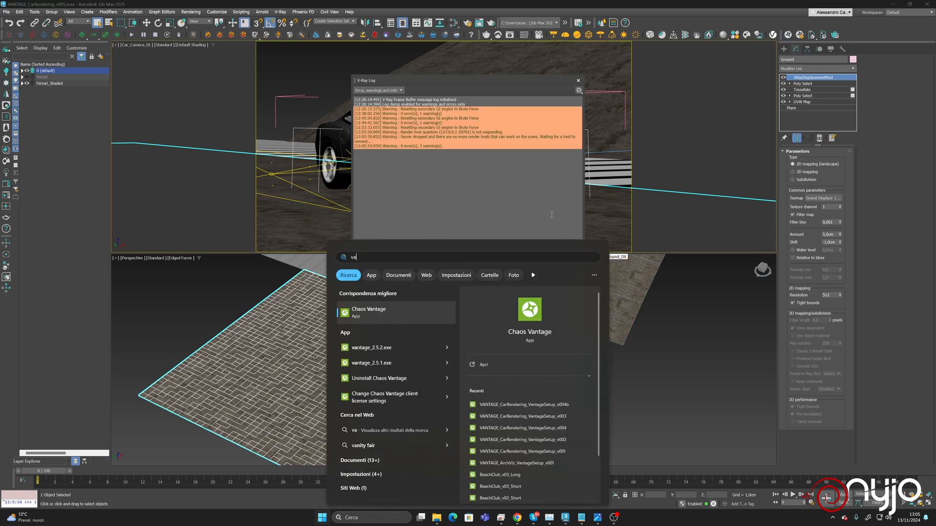
left_click(532, 312)
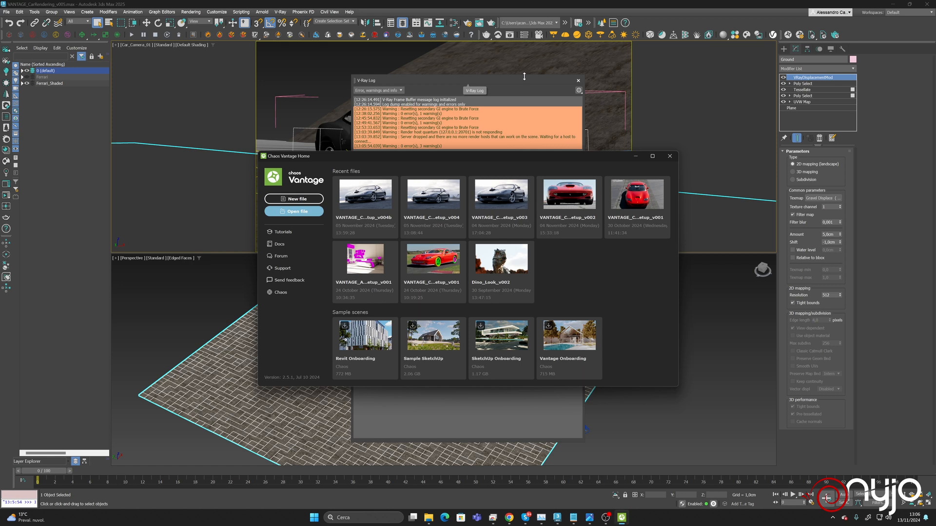
left_click(317, 199)
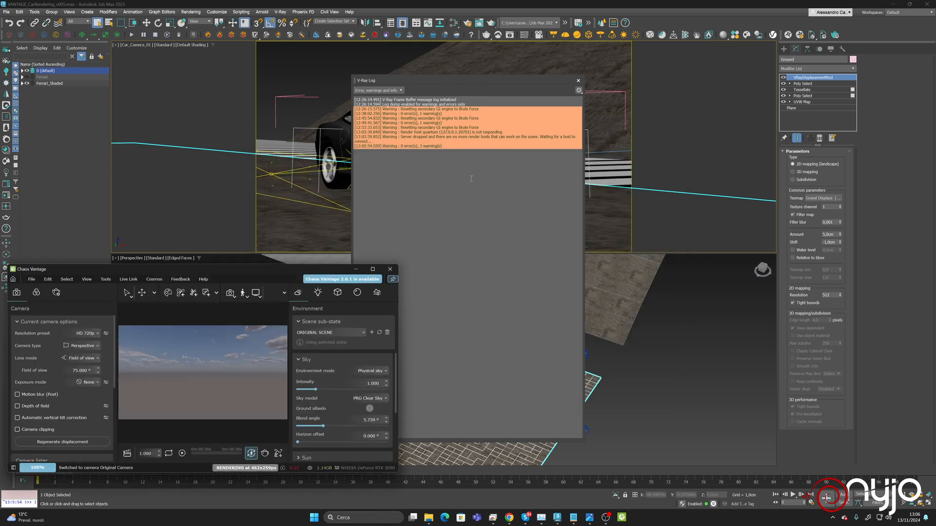
left_click(788, 35)
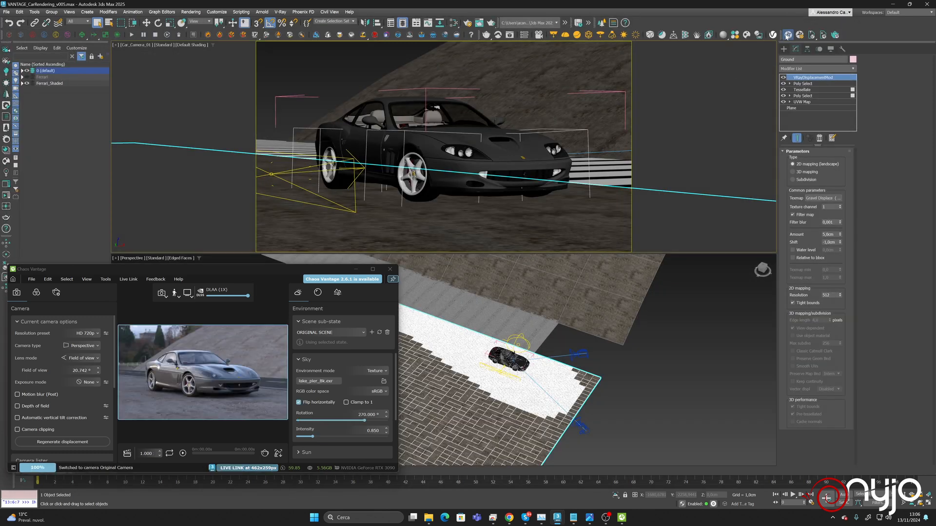
Load VANTAGE_CarRendering_VantageSetup_v004 in Vantage, sync the view to the car camera, and show only the render image
left_click(32, 279)
left_click(291, 320)
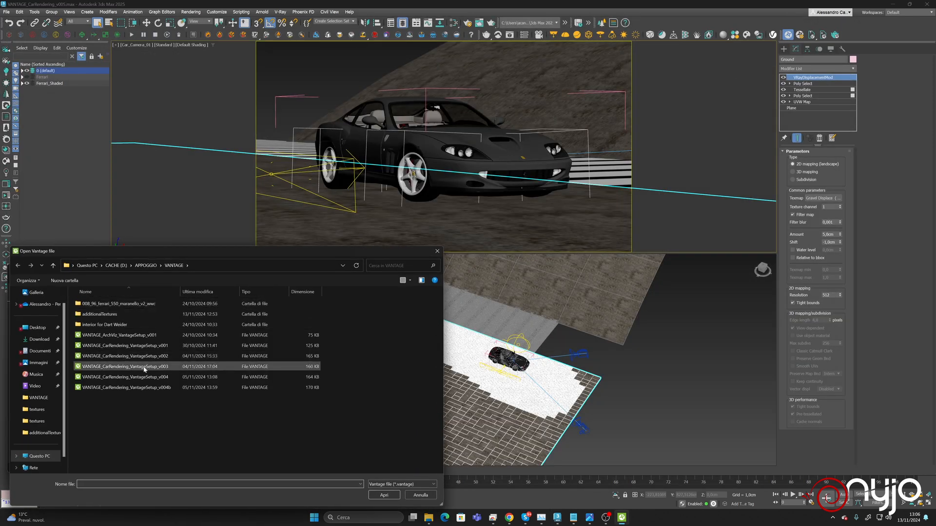
double_click(147, 377)
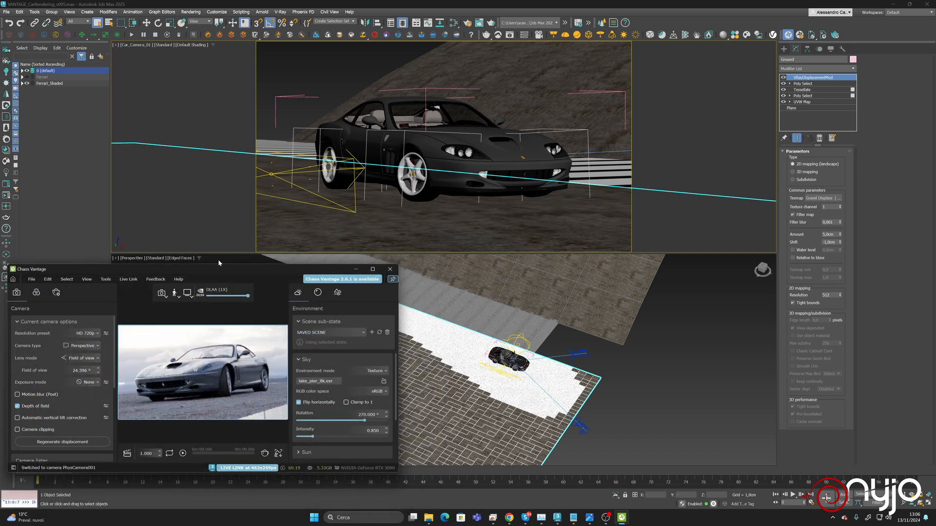
middle_click(445, 119)
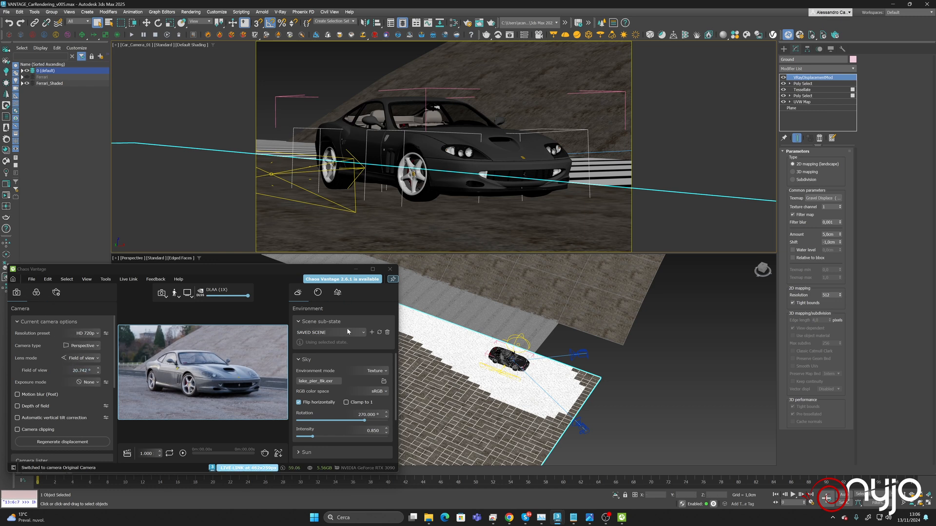
left_click(266, 274)
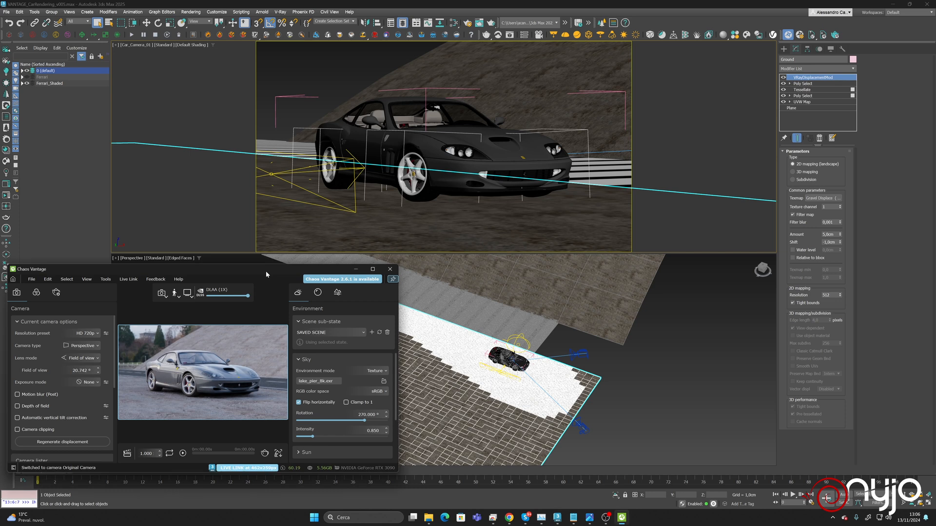
key("F11")
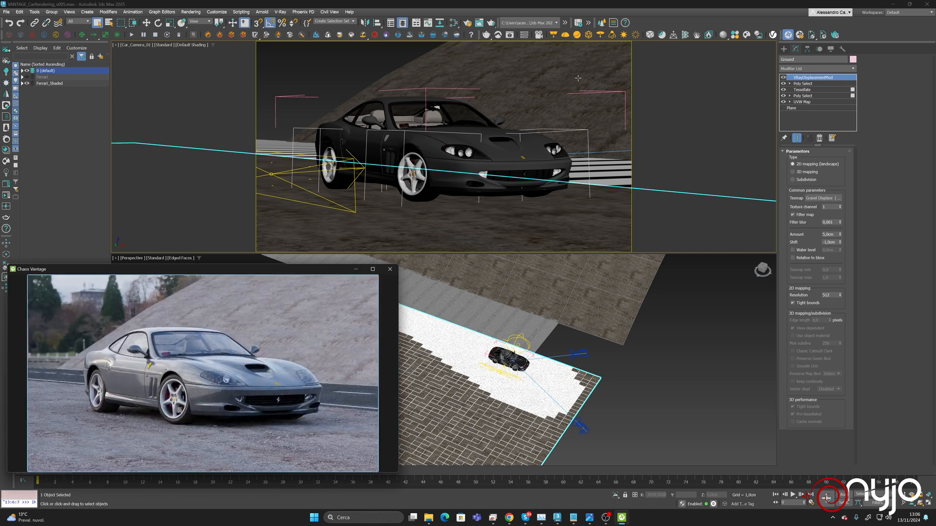
Select the Ground_DX background terrain in 3ds Max and shift it along the road to cover more of the camera background
left_click(561, 76)
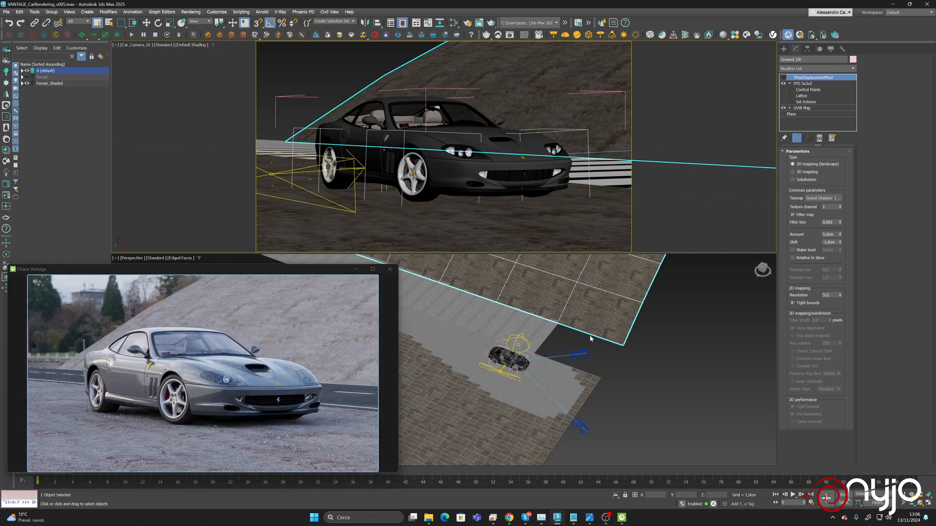
middle_click_drag(589, 335, 618, 380)
middle_click_drag(600, 332, 583, 356)
middle_click_drag(617, 360, 642, 354, "alt")
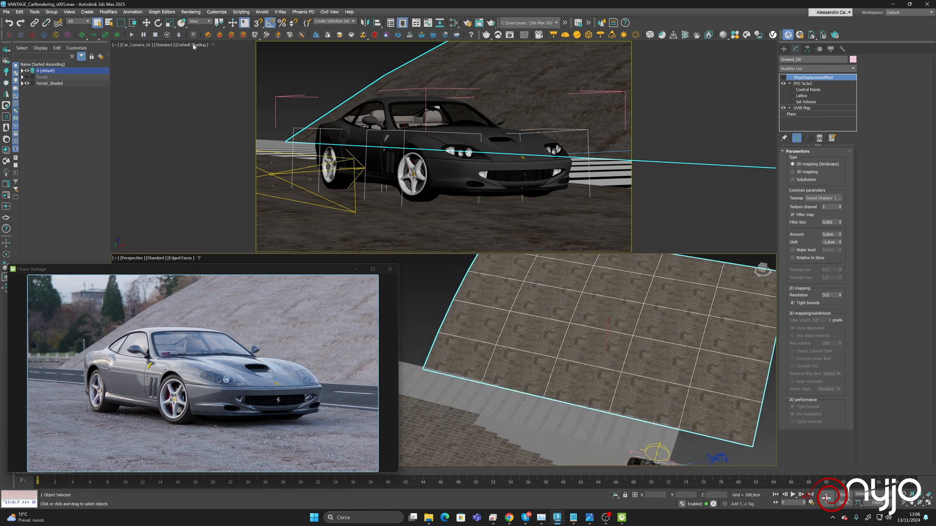
key("w")
left_click_drag(580, 348, 505, 329)
Increase the Ground_DX base plane's length and slide the terrain further along the road
left_click(804, 114)
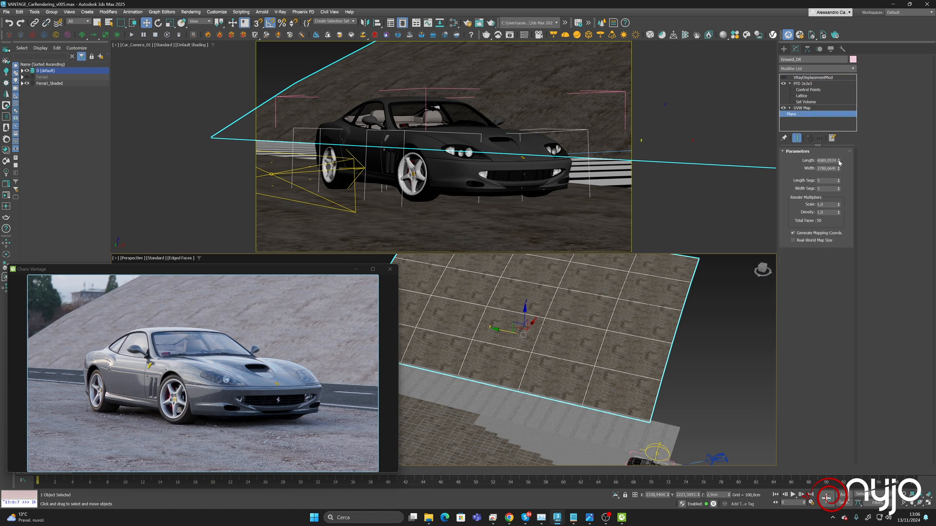
left_click_drag(838, 161, 832, 146)
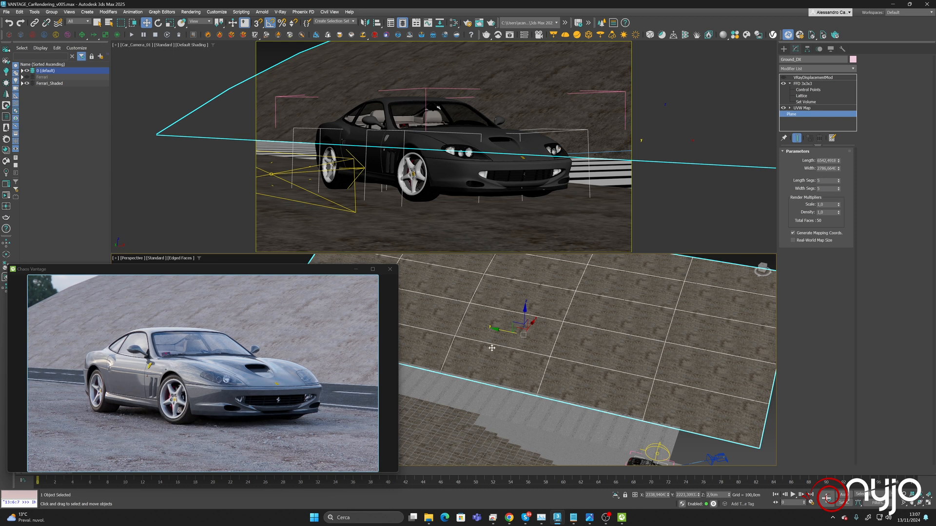
left_click_drag(498, 331, 474, 318)
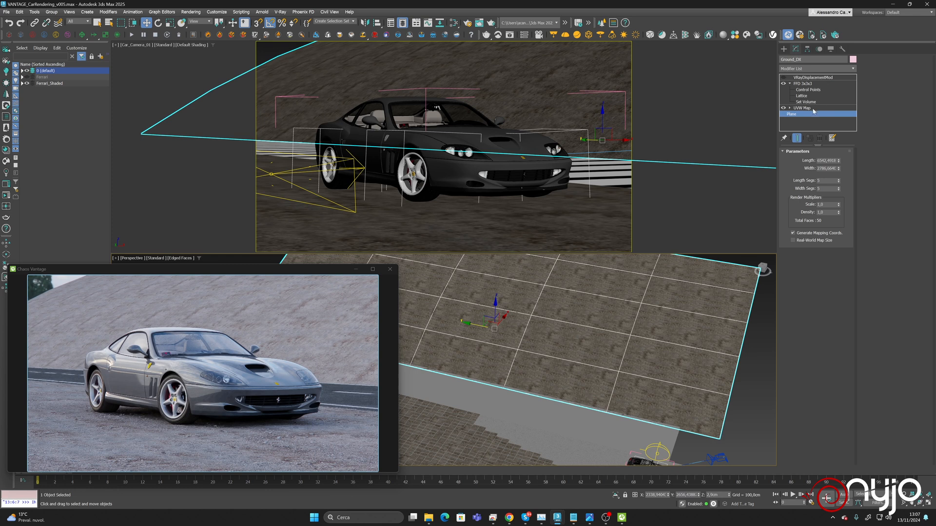
Set the Ground_DX plane's length and width segments to 50 each
double_click(828, 180)
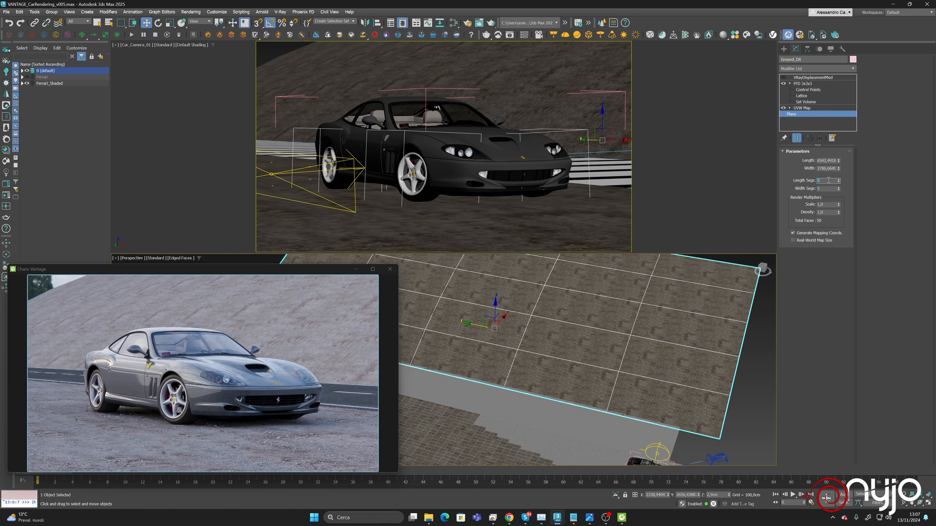
type("50")
key("Return")
double_click(824, 188)
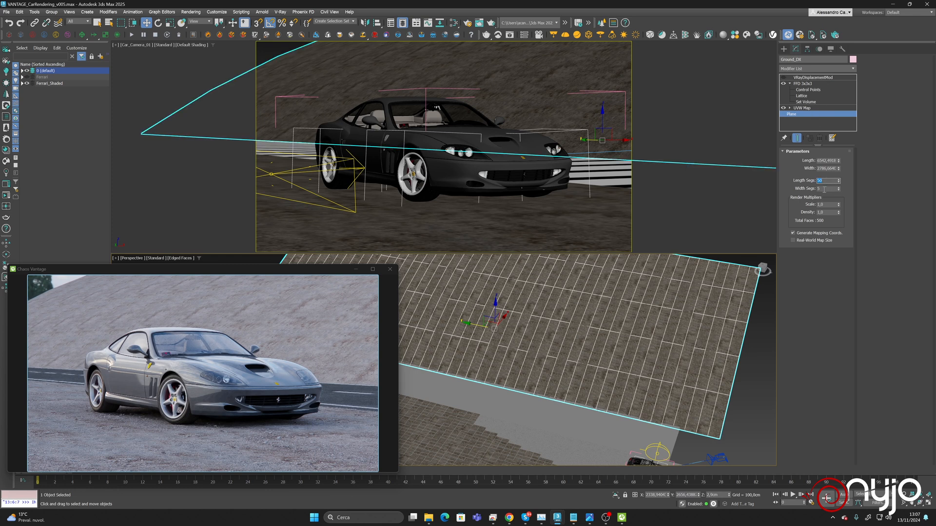
type("50")
key("Return")
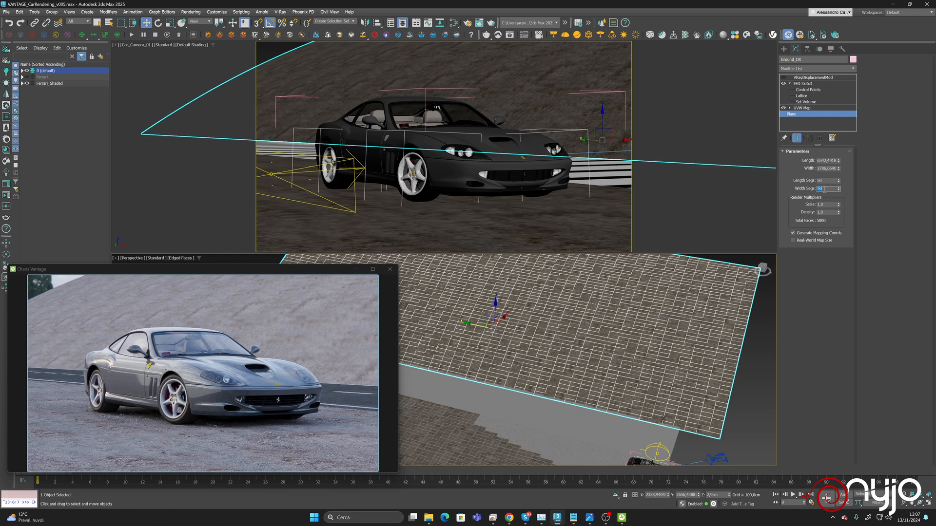
Add a Noise modifier above FFD 3x3x3 on Ground_DX, enable Fractal, and raise its Z strength to about 97 cm
left_click(803, 84)
left_click(816, 69)
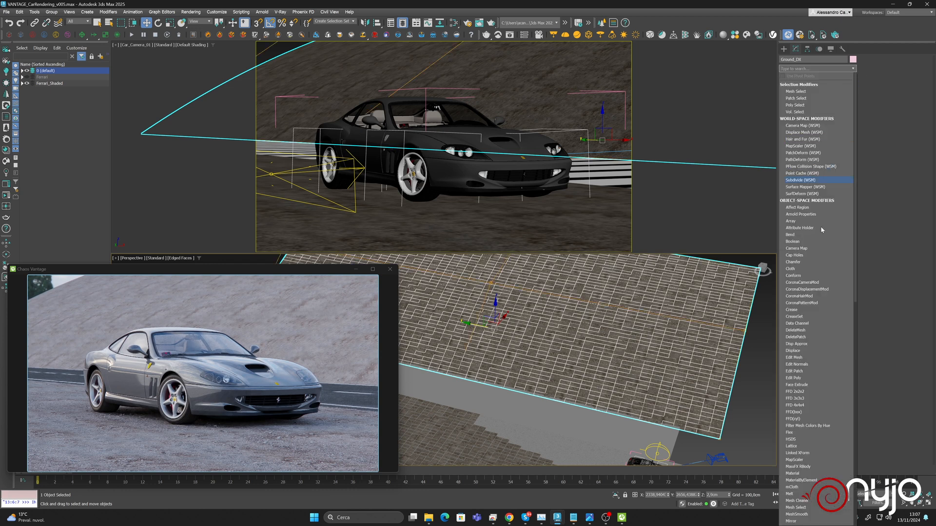
scroll(804, 458, "down", 10)
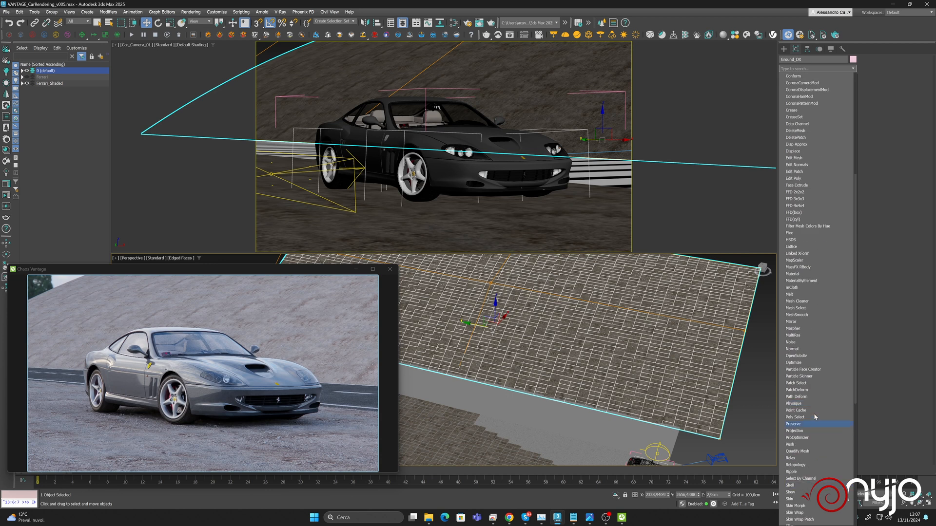
left_click(802, 342)
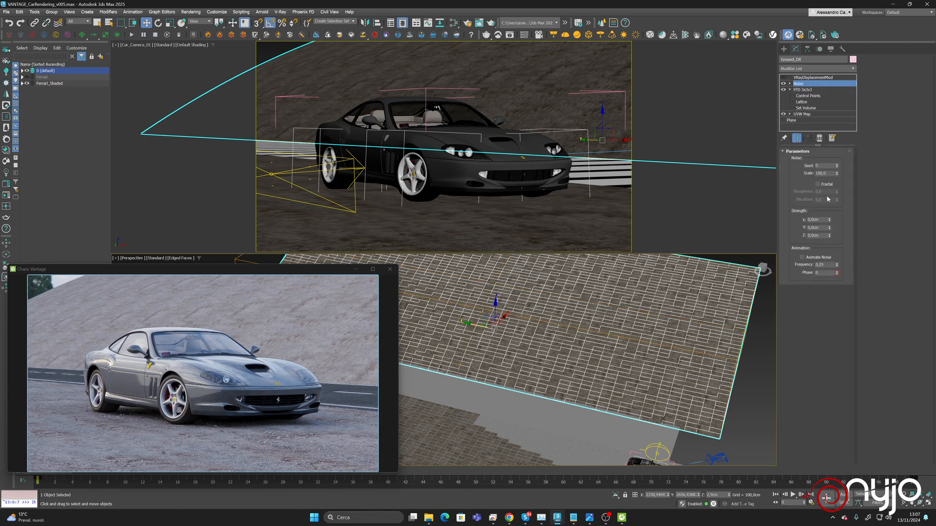
left_click(830, 185)
left_click_drag(830, 238, 825, 112)
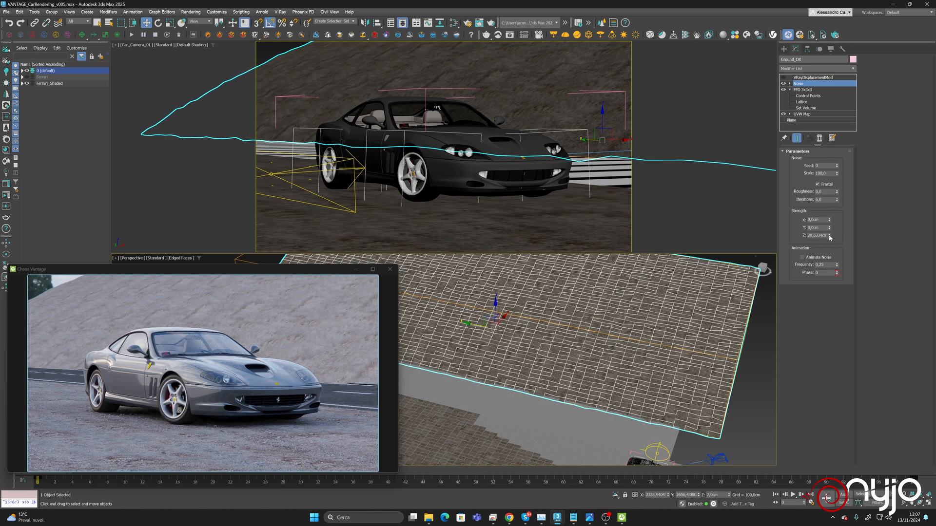
left_click_drag(829, 236, 817, 74)
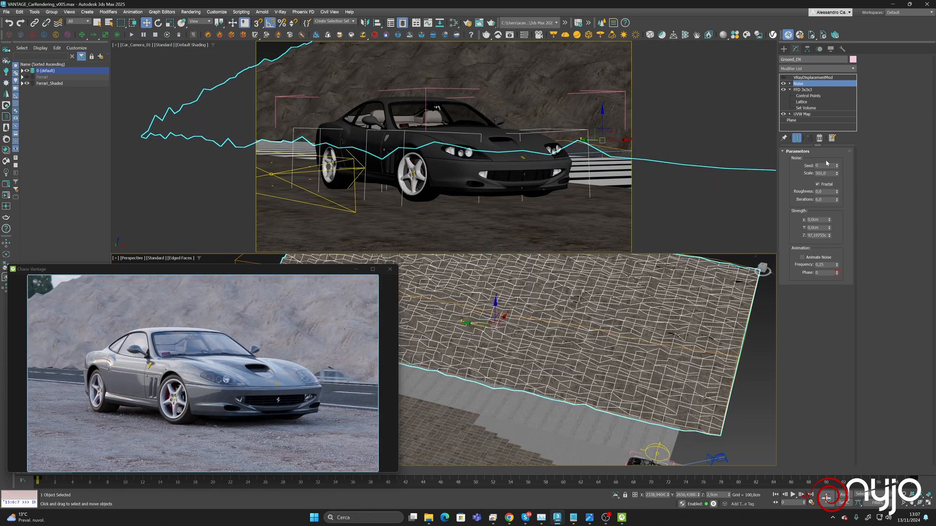
Increase the Noise scale on Ground_DX to about 5517 for broader, softer terrain undulations
left_click_drag(836, 174, 813, 60)
left_click_drag(839, 175, 841, 153)
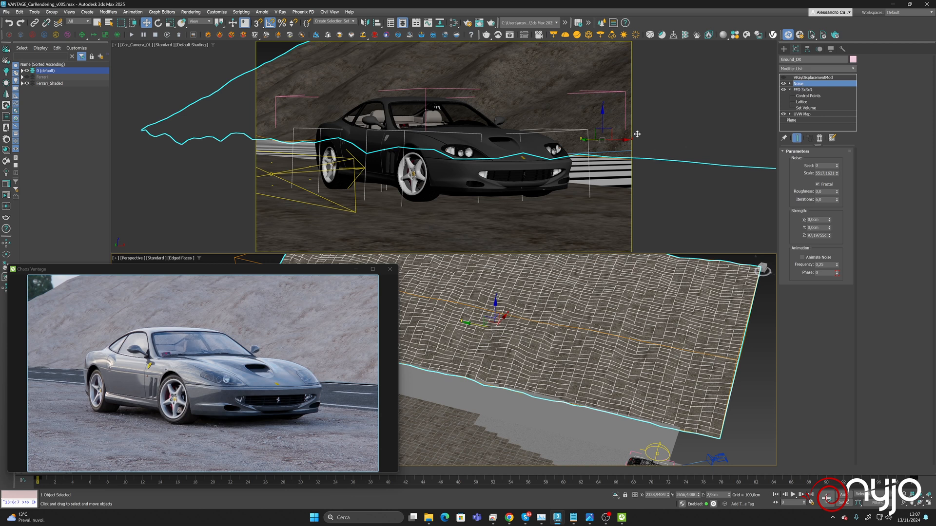
middle_click_drag(622, 296, 655, 344)
scroll(664, 305, "down", 3)
middle_click_drag(610, 364, 609, 358)
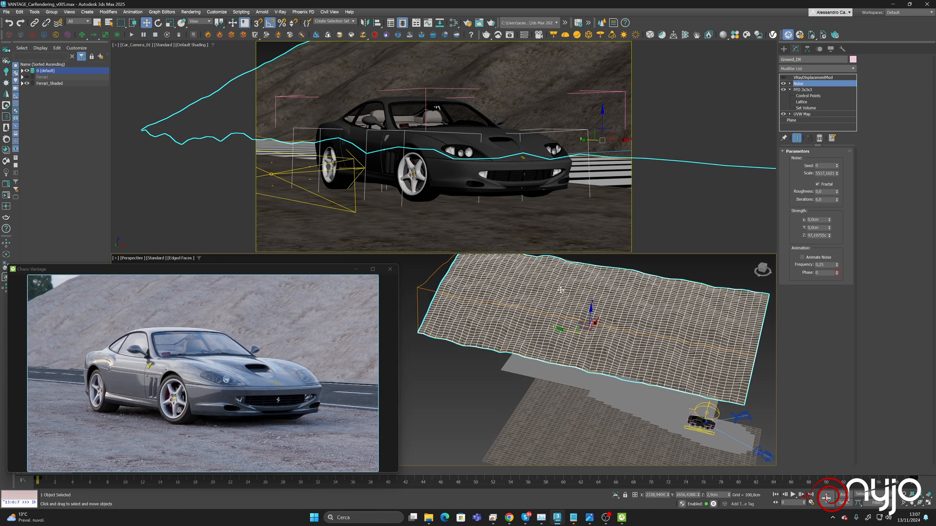
Move Ground_DX slightly farther away from the road along X in the Top view
left_click(126, 258)
left_click(140, 307)
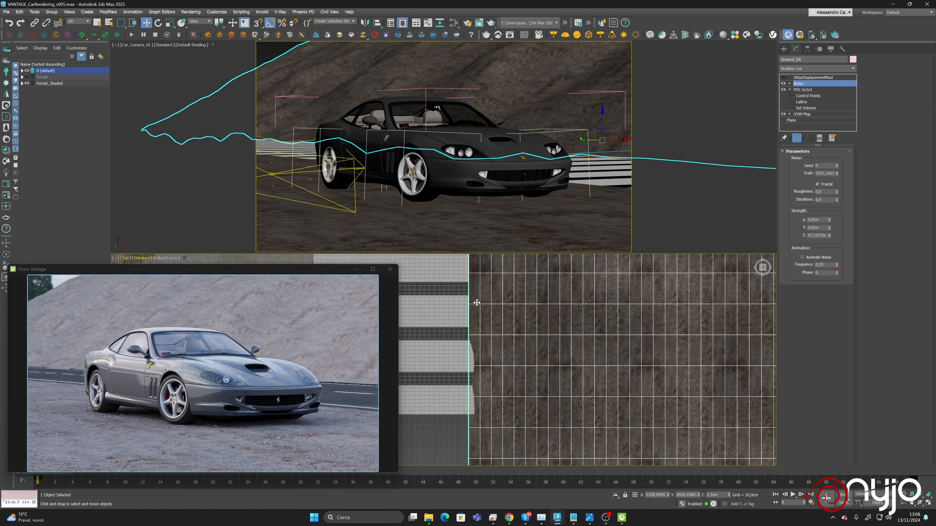
scroll(550, 377, "down", 8)
middle_click_drag(549, 376, 570, 367)
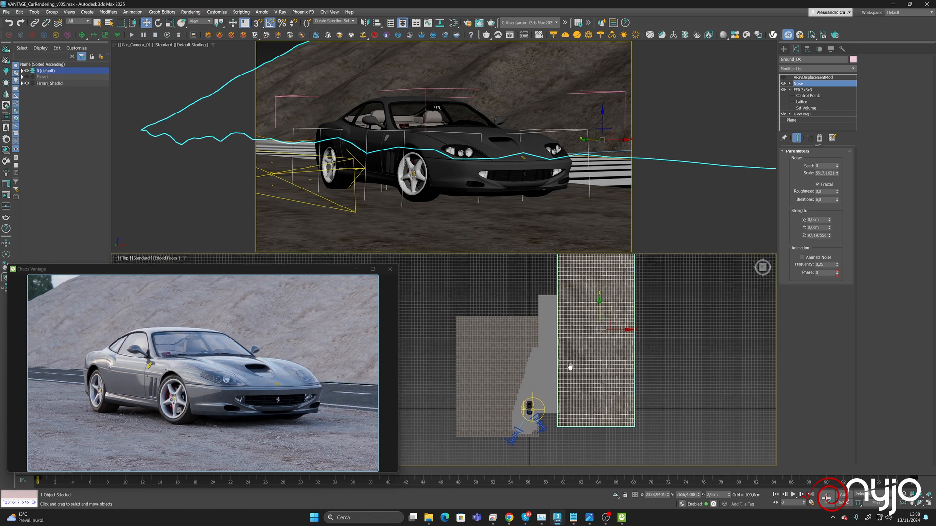
left_click_drag(619, 332, 624, 332)
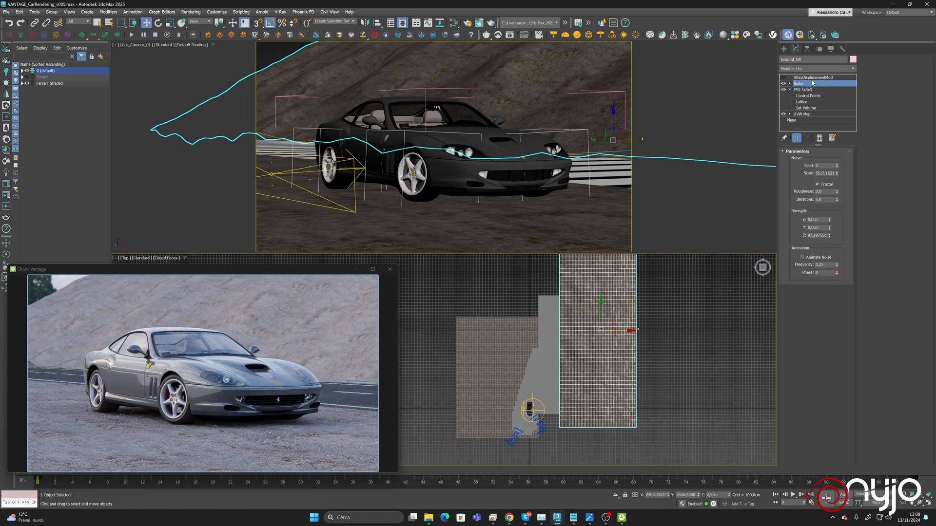
Add a Poly Select modifier between FFD 3x3x3 and Noise on Ground_DX
left_click(804, 90)
left_click(790, 90)
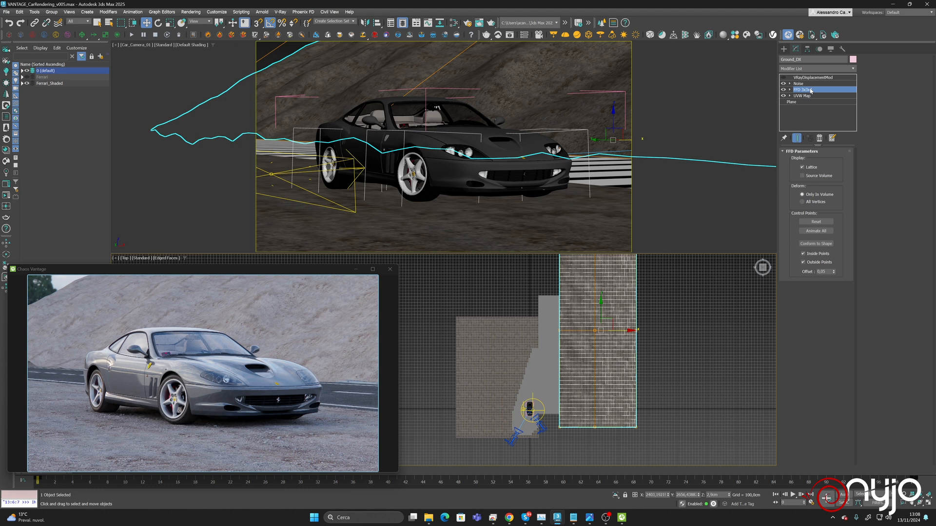
left_click(853, 70)
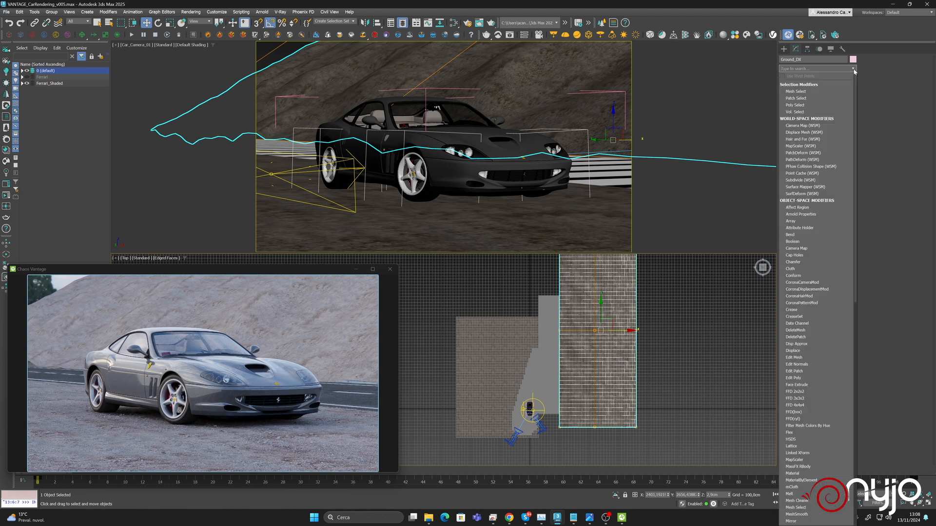
left_click(823, 106)
scroll(605, 323, "down", 2)
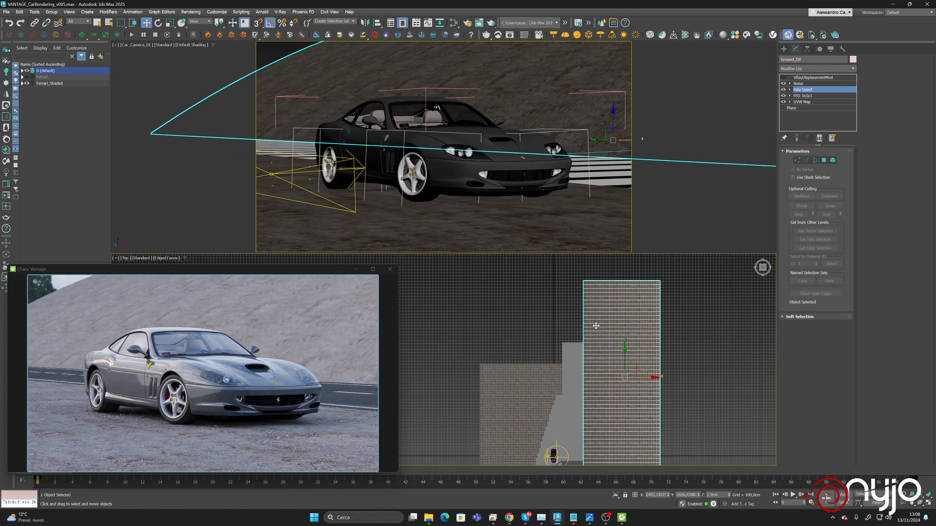
Select the terrain's vertices at Poly Select vertex level, leaving out the strip along the road
left_click(797, 159)
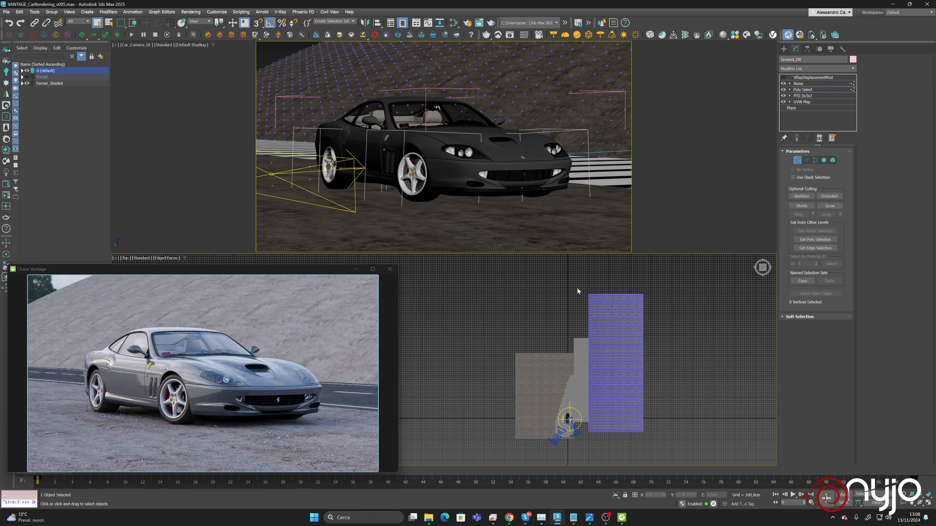
left_click_drag(574, 284, 578, 352)
left_click_drag(589, 443, 588, 443)
left_click_drag(608, 448, 607, 450)
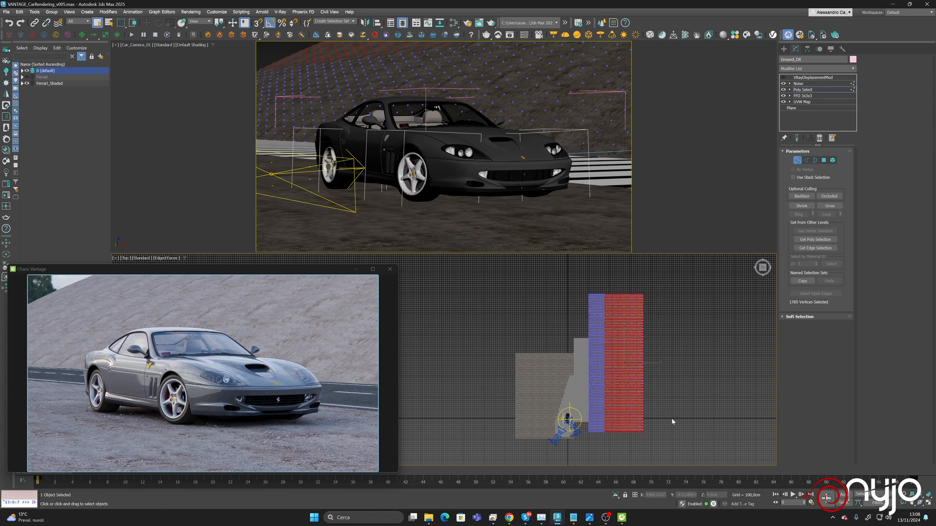
Enable soft selection on the Poly Select and raise its falloff until the gradient reaches the roadside edge
left_click(791, 316)
left_click(816, 311)
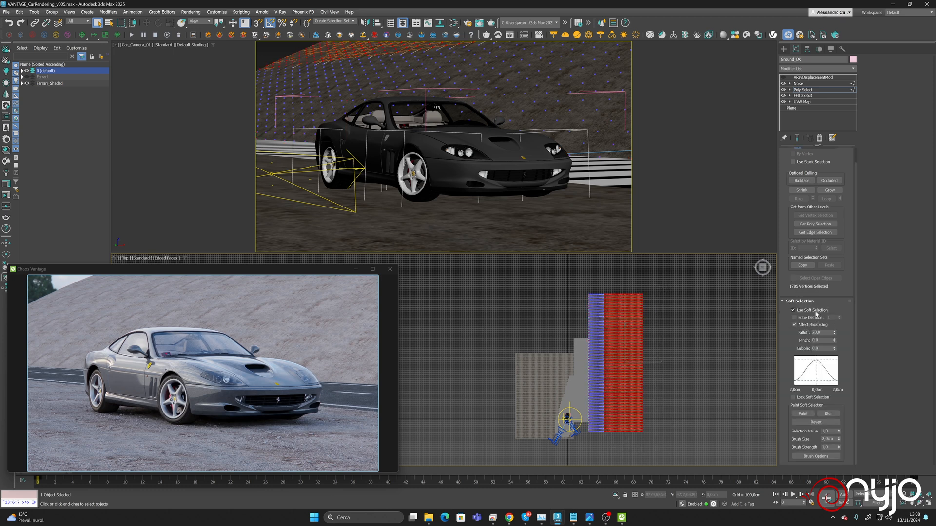
middle_click_drag(630, 349, 635, 340)
left_click_drag(834, 332, 815, 164)
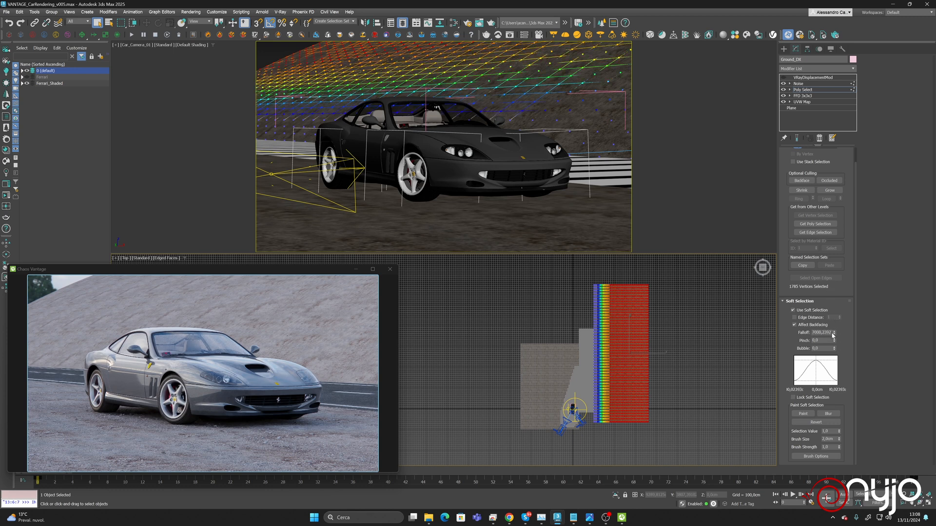
left_click_drag(833, 334, 833, 332)
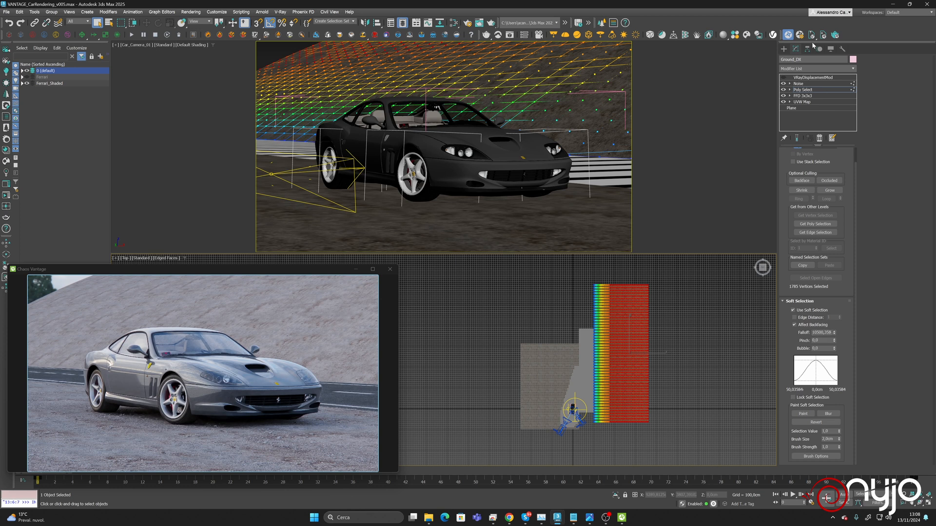
Add a second Poly Select above Noise on Ground_DX and raise the Noise Z strength to about 343 cm
left_click(811, 85)
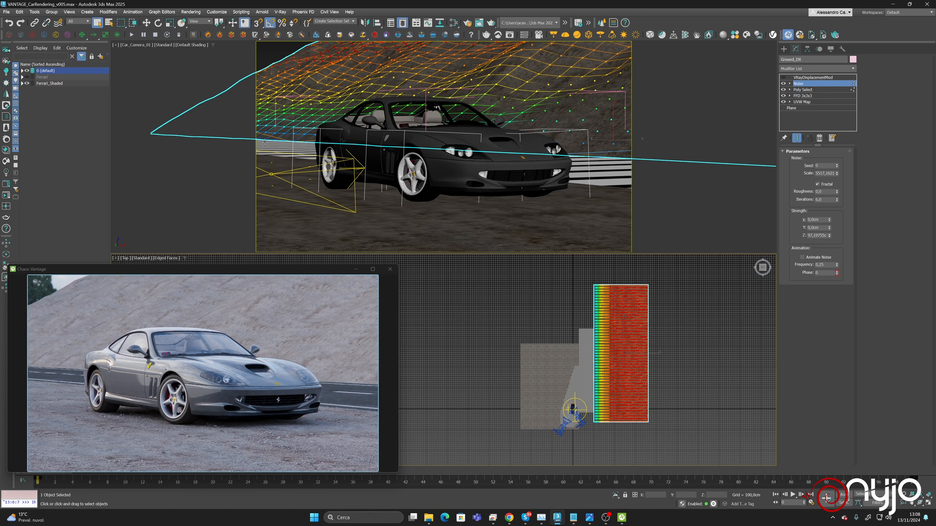
left_click(828, 69)
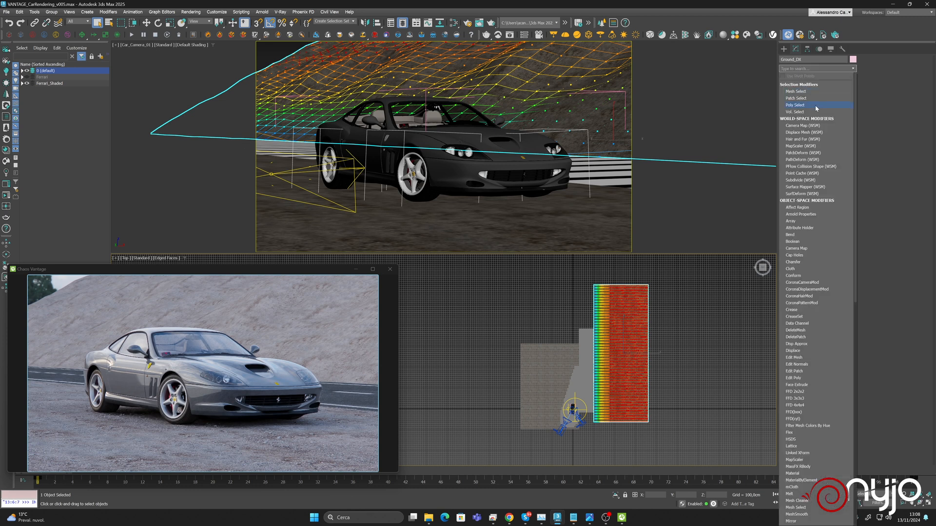
left_click(796, 104)
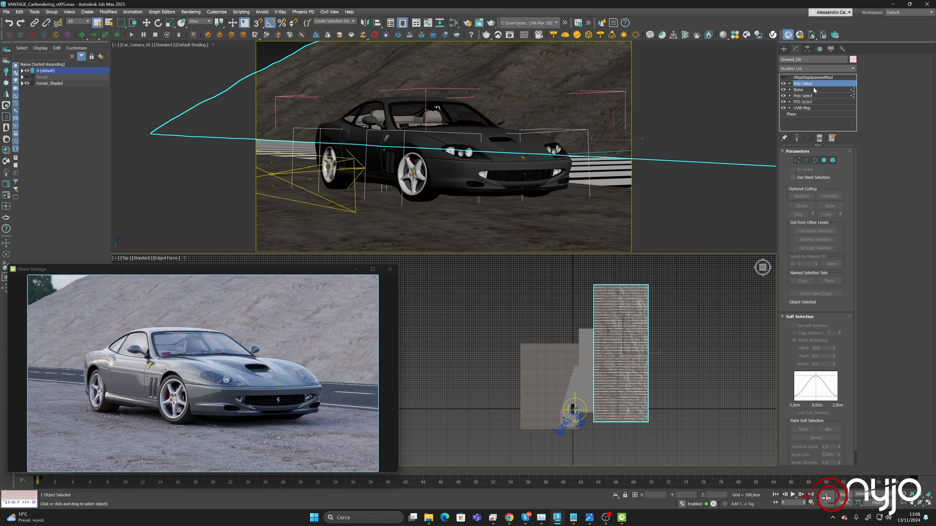
left_click(798, 89)
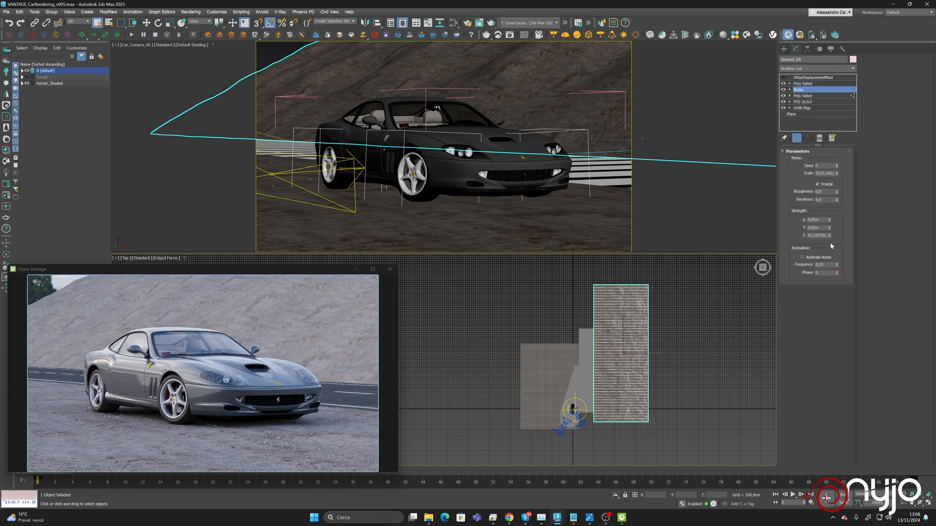
left_click_drag(830, 237, 830, 235)
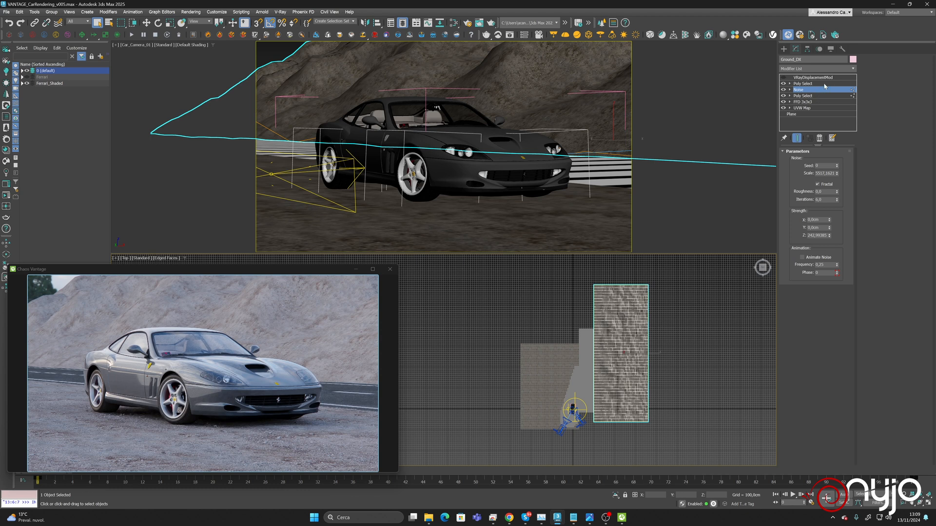
Add an FFD 4x4x4 modifier above the upper Poly Select on Ground_DX and enter its Control Points level in the Perspective view
left_click(824, 84)
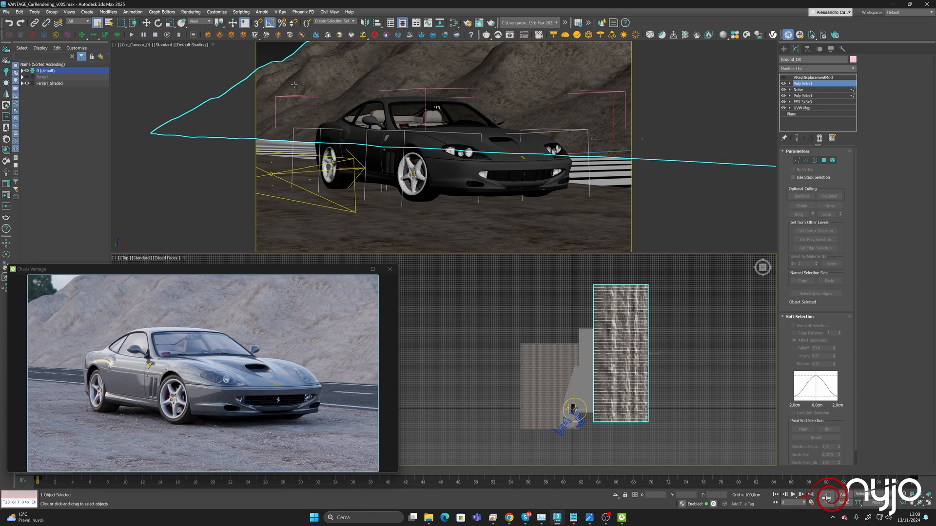
middle_click_drag(536, 332, 546, 345)
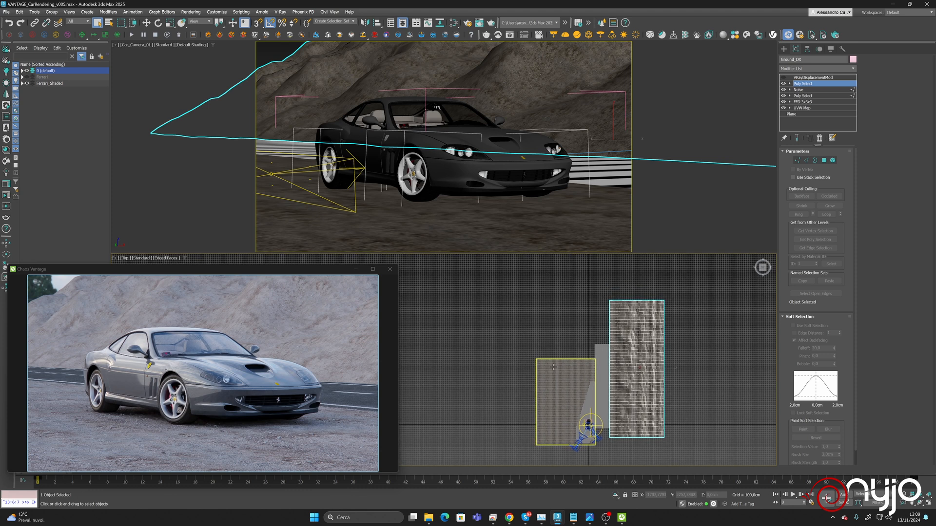
key("p")
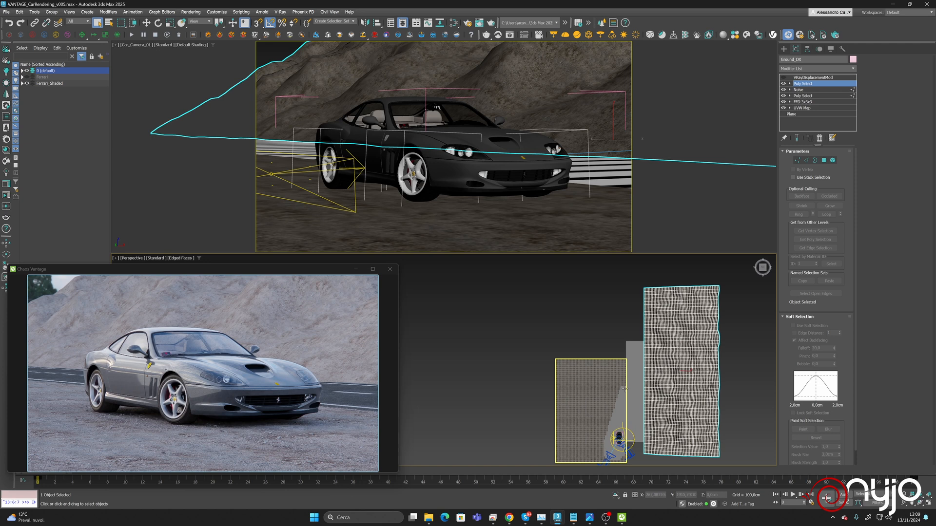
middle_click_drag(625, 389, 629, 361, "alt")
scroll(518, 330, "up", 5)
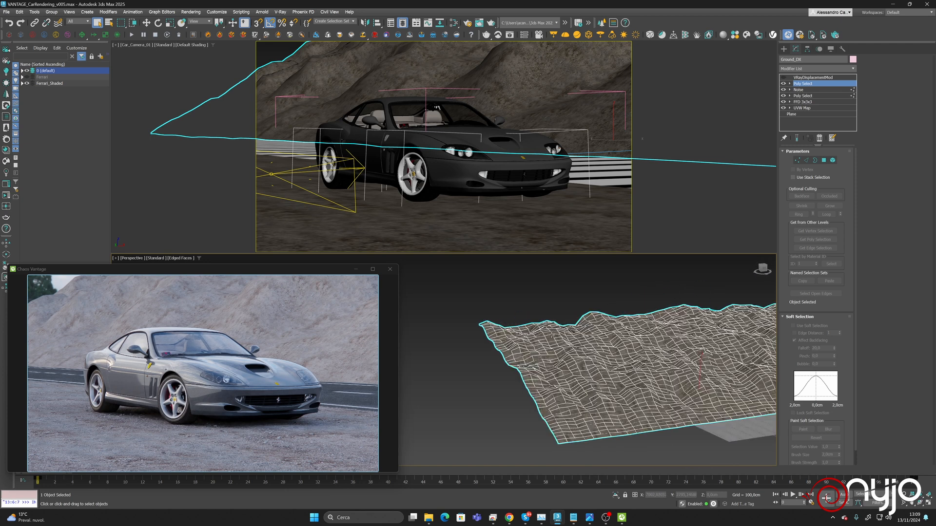
left_click(798, 160)
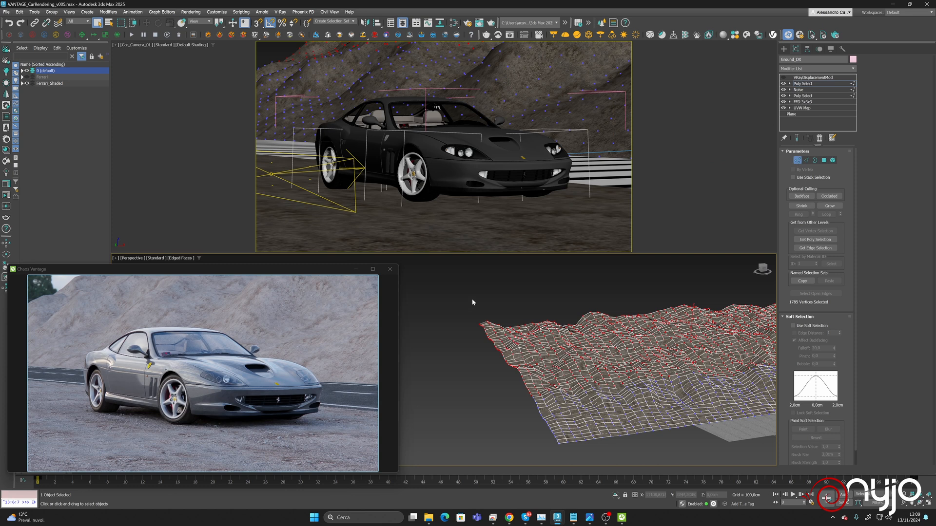
middle_click_drag(692, 370, 638, 369, "alt")
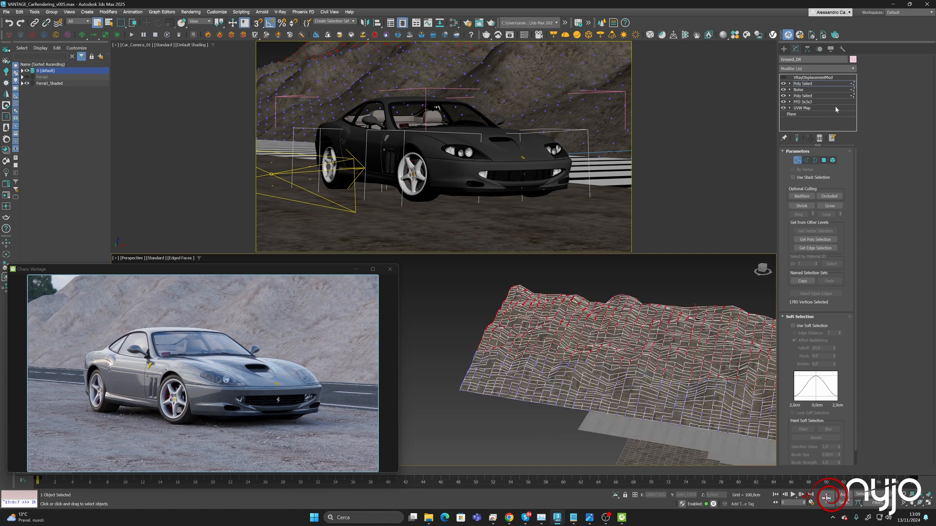
left_click(797, 160)
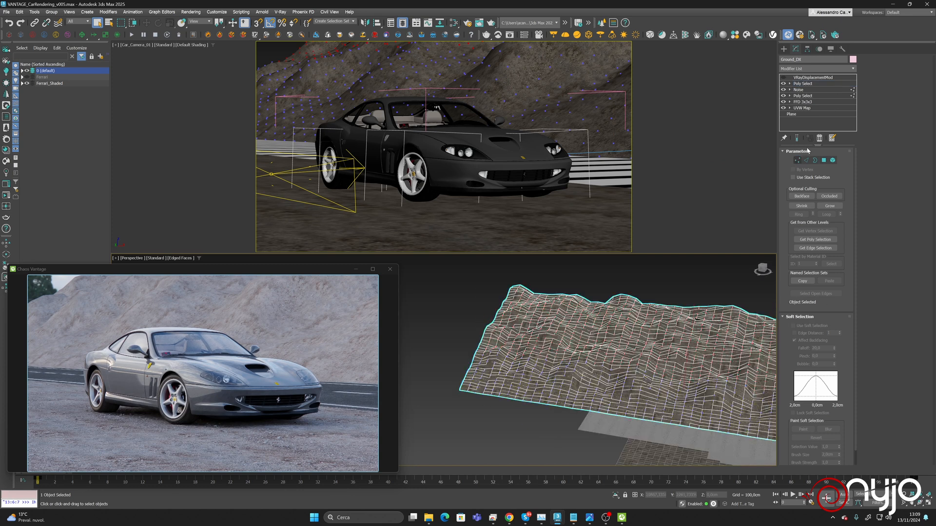
left_click(853, 69)
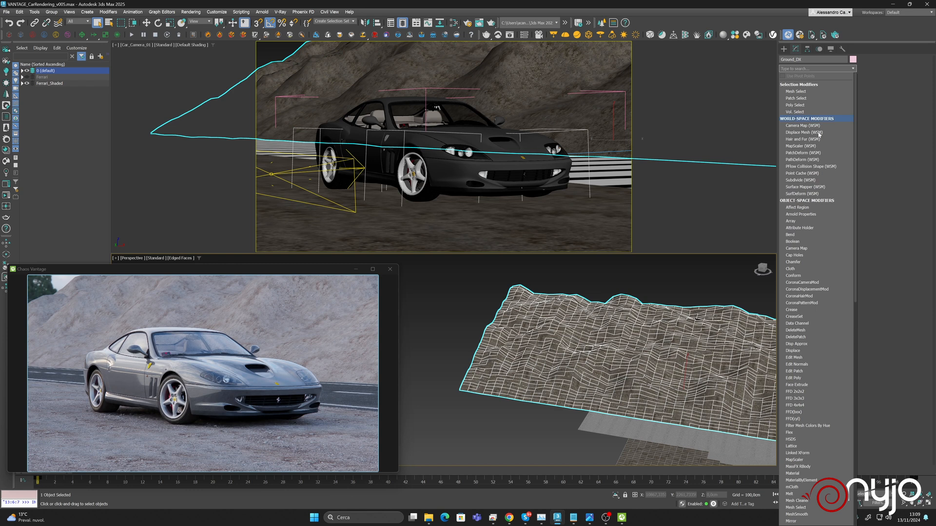
left_click(797, 405)
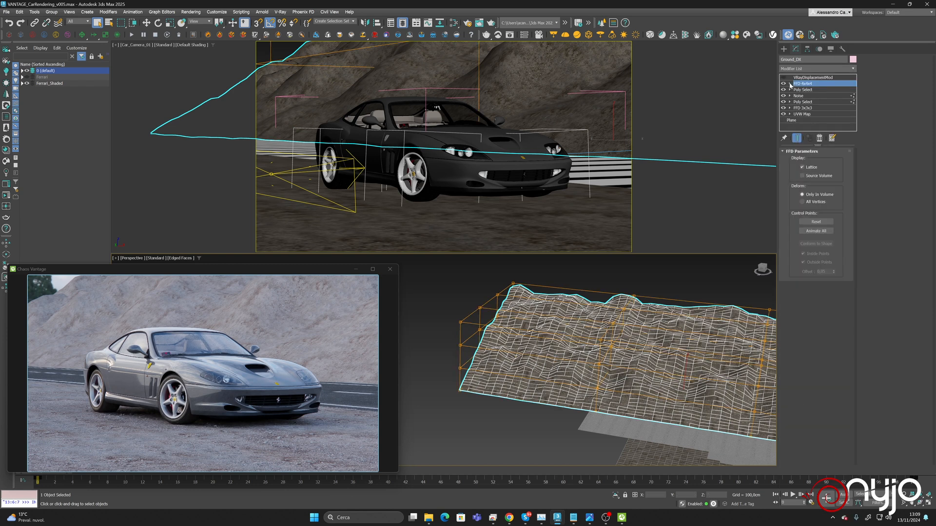
left_click(790, 84)
left_click(808, 90)
Lower the upper FFD 4x4x4 control points at the terrain's near end and raise those in the adjacent column
middle_click_drag(570, 361, 462, 313, "alt")
left_click_drag(438, 303, 476, 322)
middle_click_drag(508, 361, 520, 359, "alt")
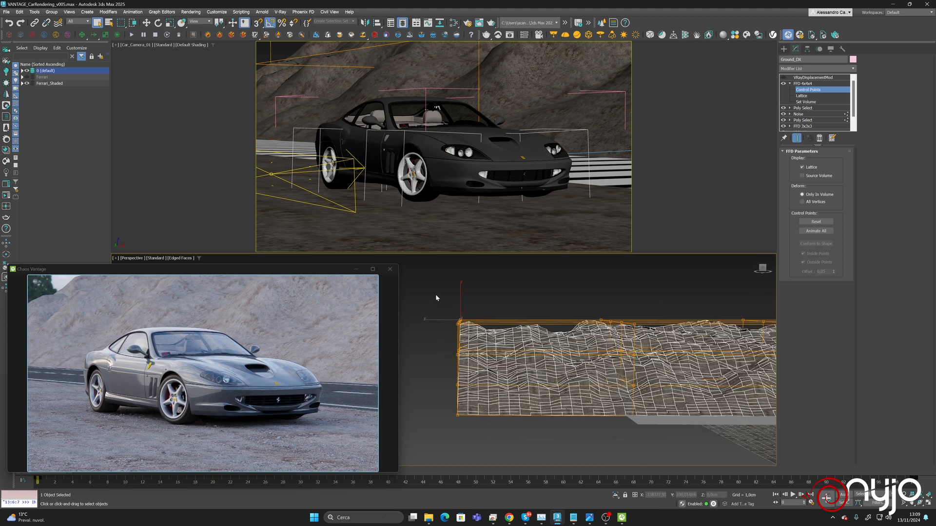
left_click(472, 394)
middle_click_drag(480, 340, 488, 327, "alt")
left_click_drag(438, 307, 483, 363)
key("w")
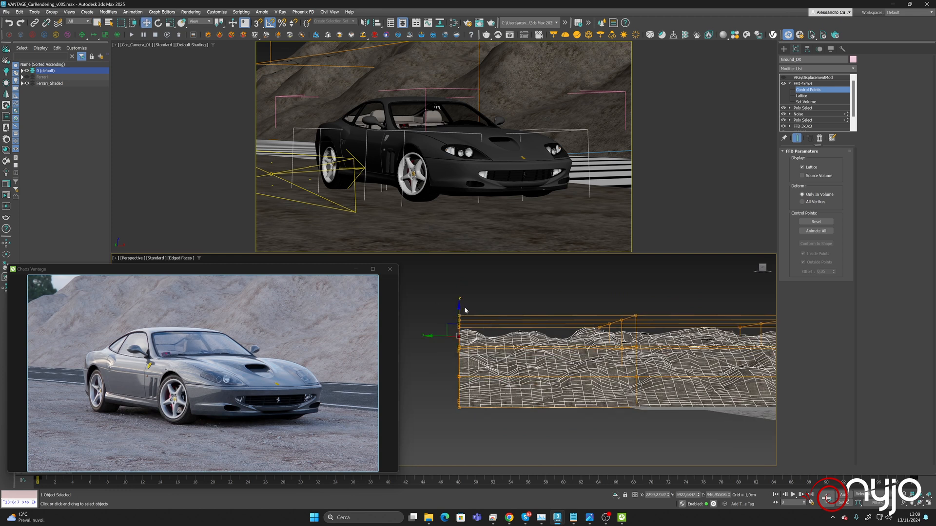
left_click_drag(459, 309, 466, 328)
left_click_drag(636, 349, 636, 349)
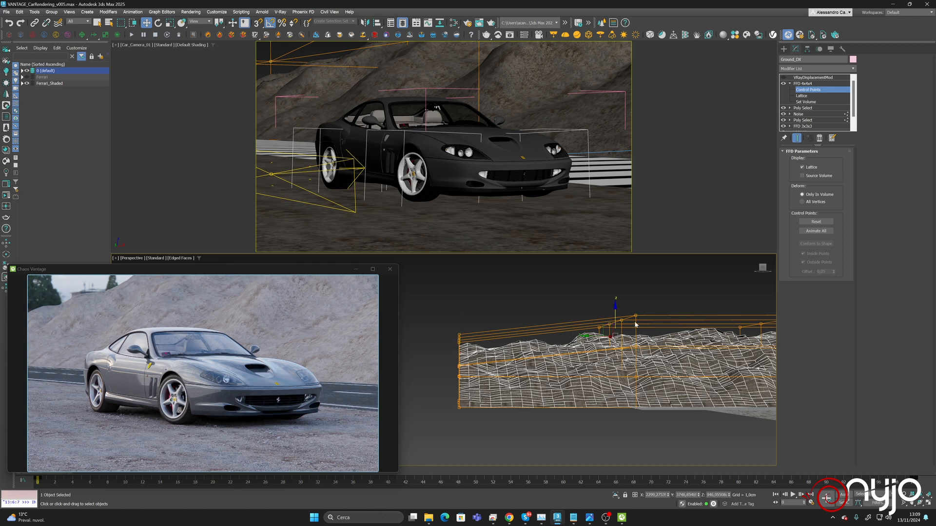
left_click_drag(615, 308, 614, 303)
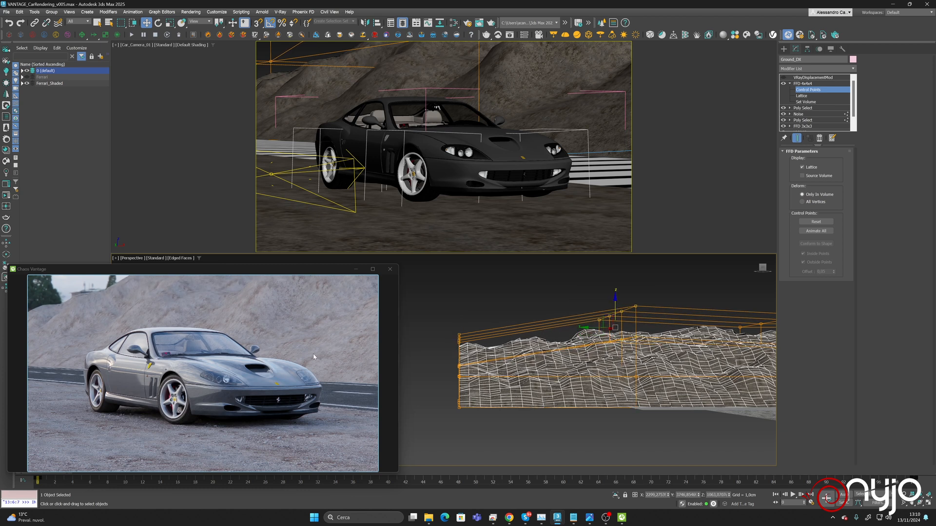
Rotate the end column of FFD 4x4x4 control points by -25 degrees about X and leave the Control Points level
left_click(459, 360)
key("e")
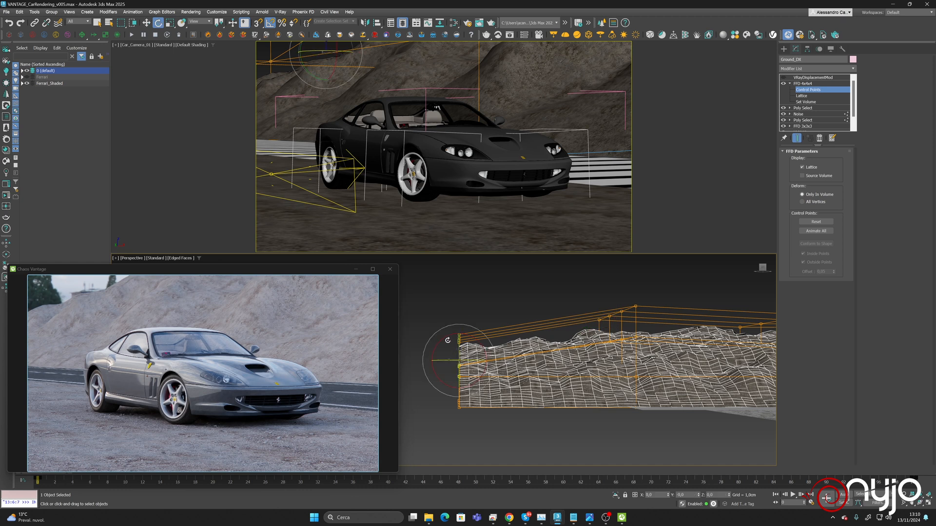
left_click_drag(446, 341, 442, 338)
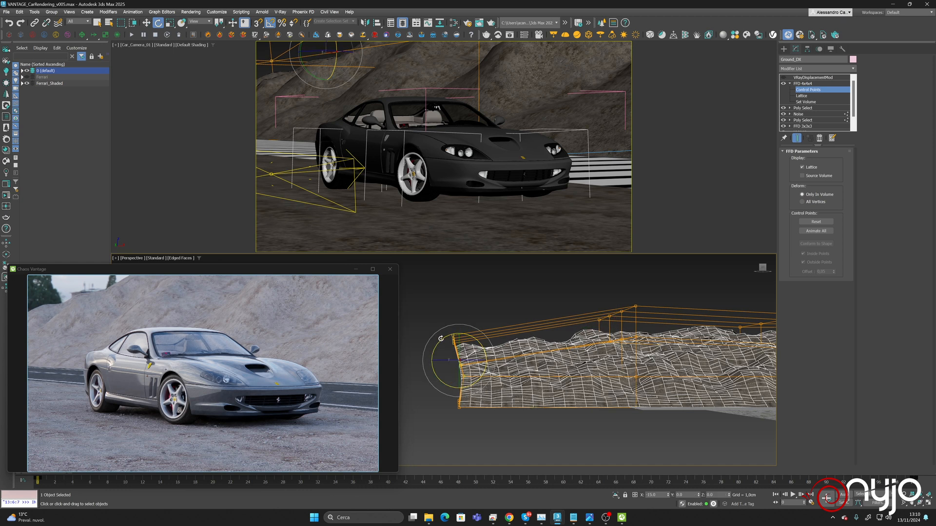
left_click_drag(441, 338, 442, 340)
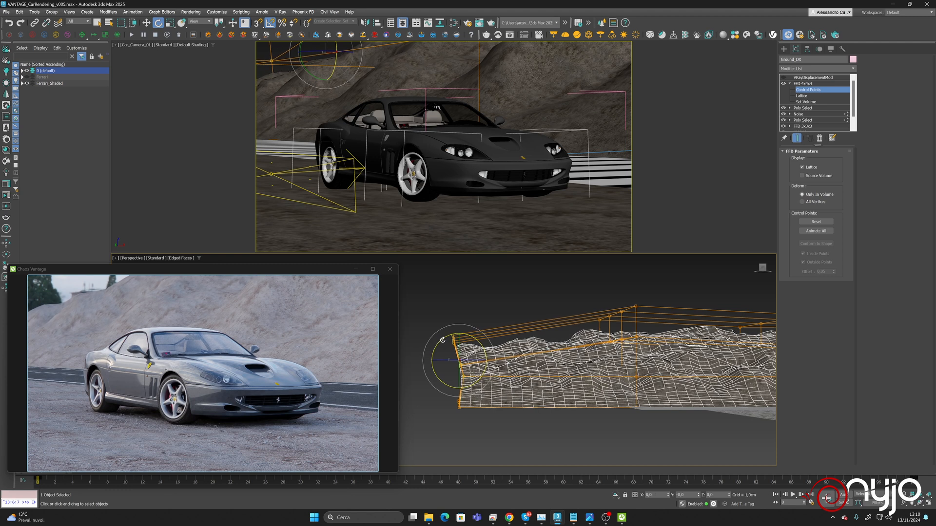
key("ctrl+z")
middle_click_drag(526, 373, 528, 371, "alt")
left_click_drag(497, 378, 503, 387)
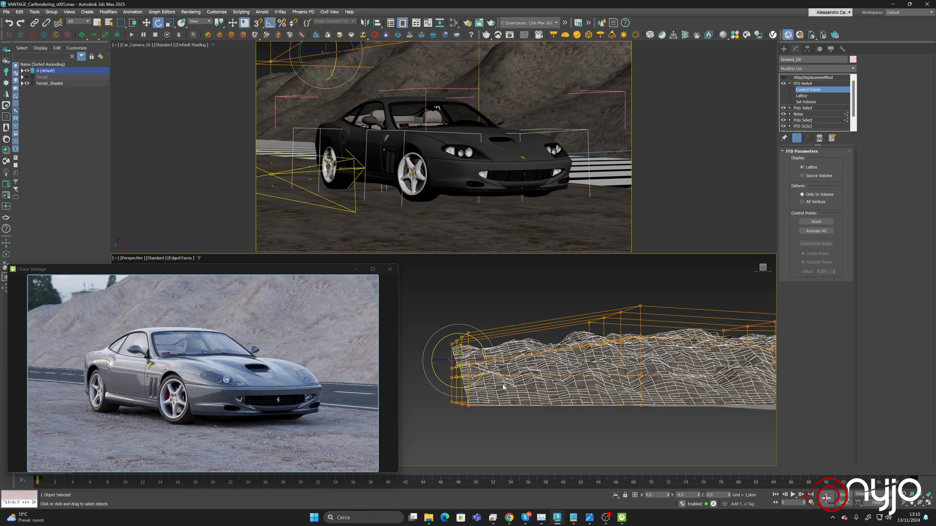
left_click_drag(440, 340, 436, 344)
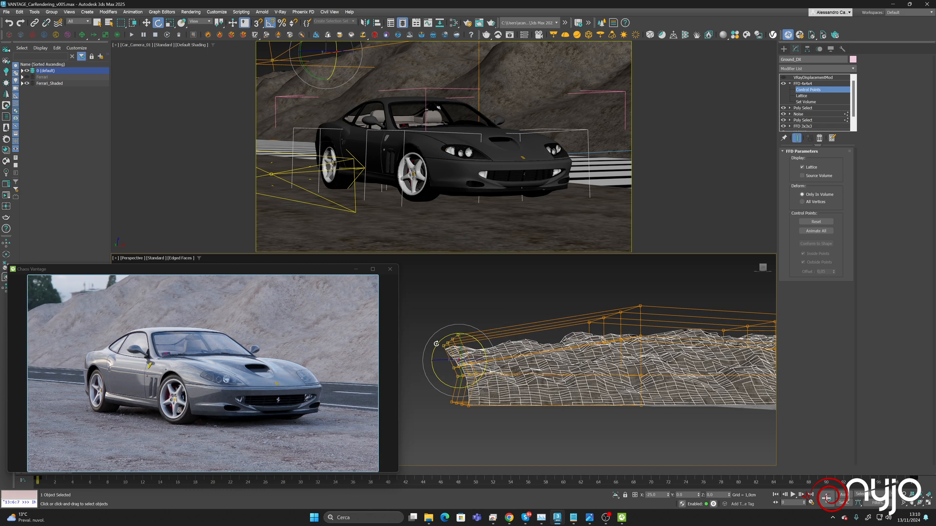
middle_click_drag(653, 374, 629, 380, "alt")
left_click(807, 84)
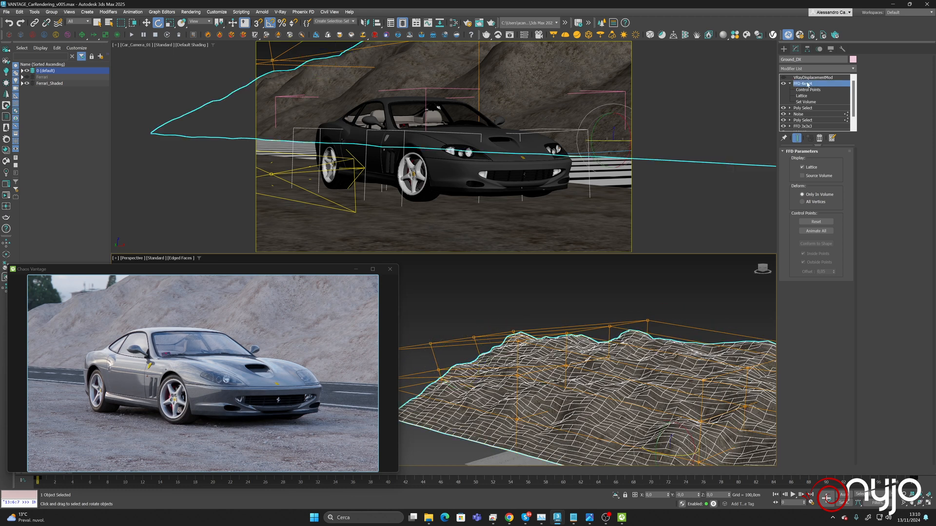
Add a TurboSmooth modifier directly above the upper FFD 4x4x4 on Ground_DX
left_click(789, 83)
left_click(852, 70)
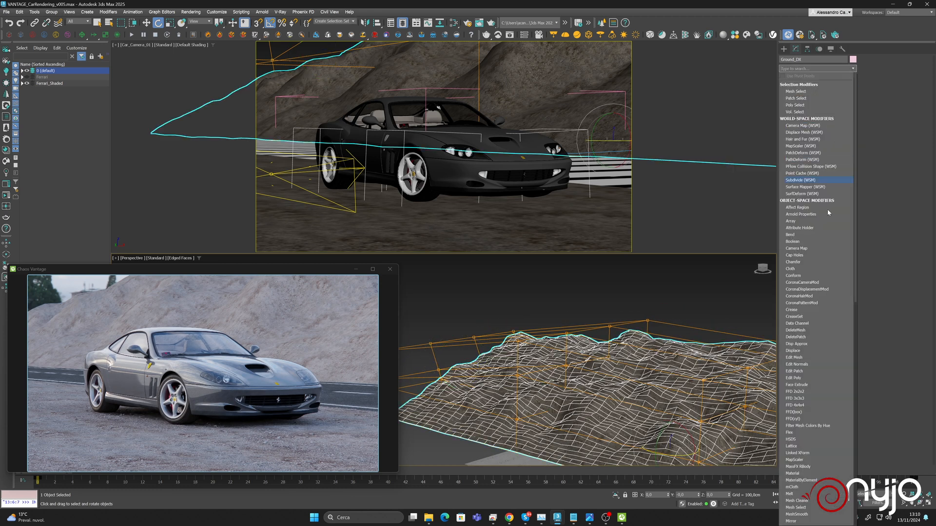
scroll(827, 209, "down", 9)
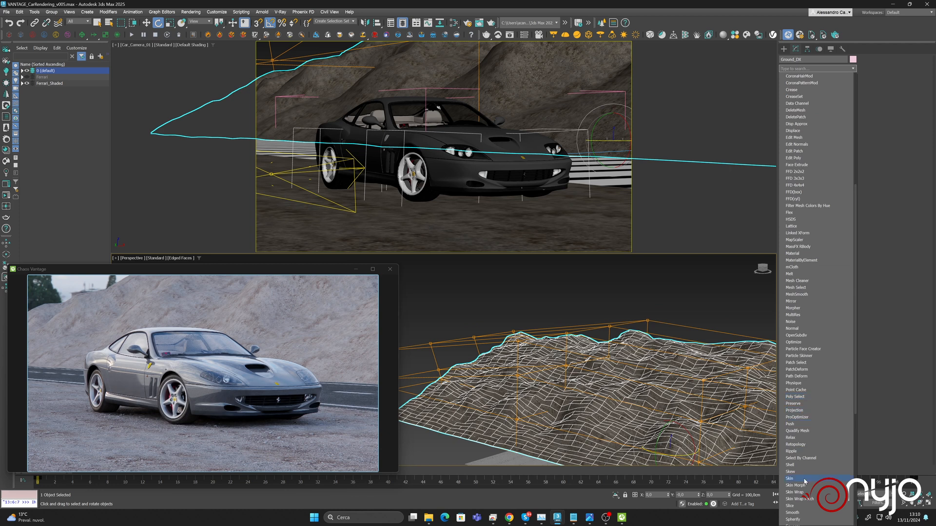
scroll(820, 380, "down", 6)
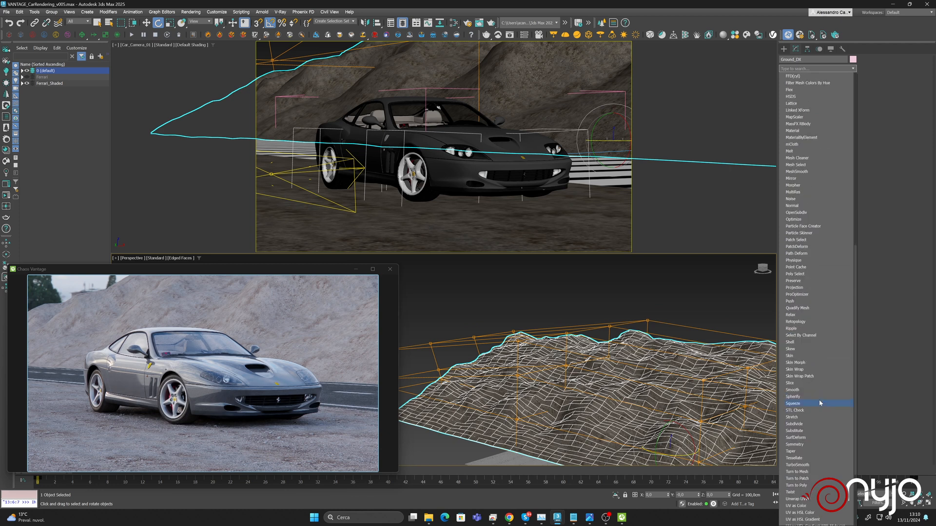
left_click(807, 465)
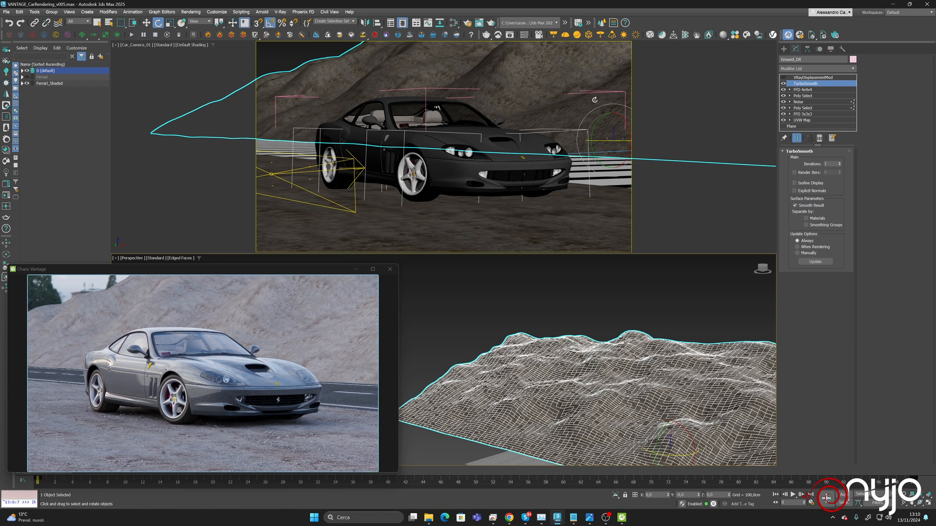
Add a Noise modifier above TurboSmooth on Ground_DX and raise its Z strength to over 100 cm
left_click(853, 69)
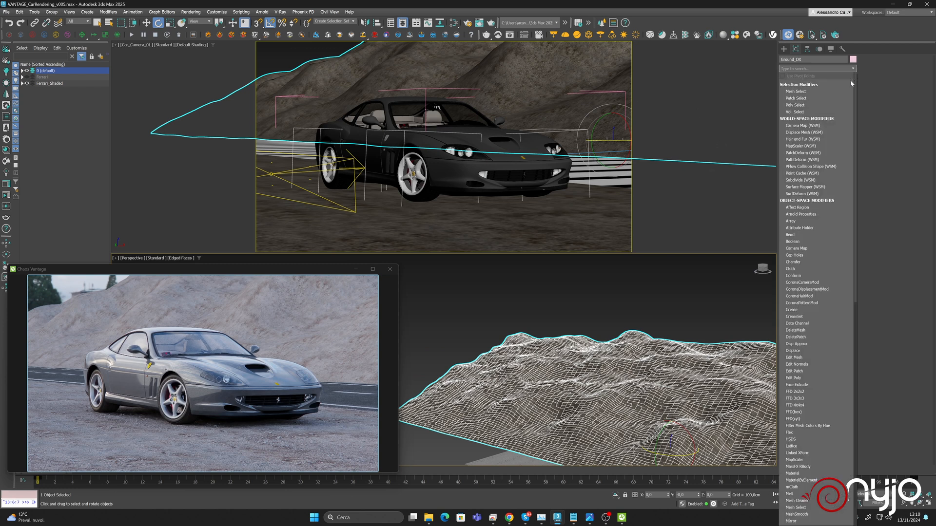
scroll(808, 457, "down", 4)
left_click(799, 465)
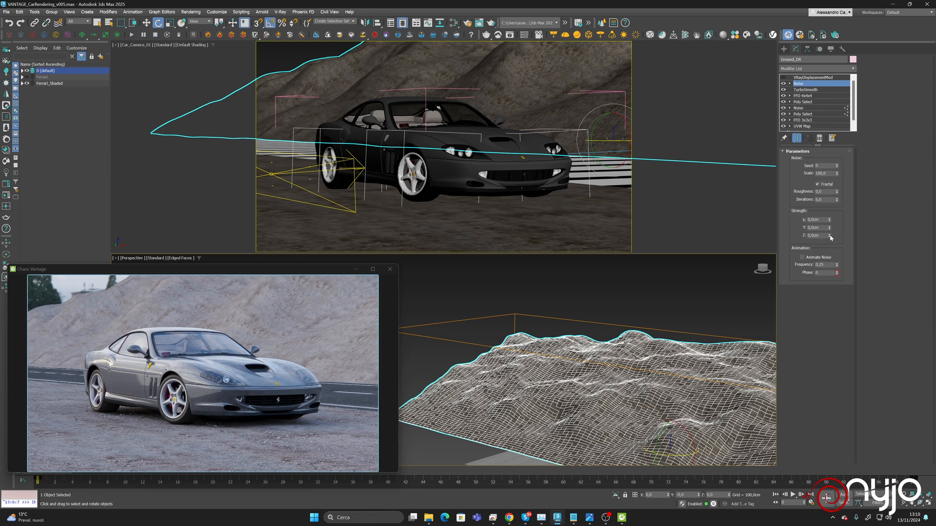
left_click_drag(829, 236, 838, 204)
left_click_drag(830, 238, 831, 209)
Turn off Edged Faces in the Perspective view and set the TurboSmooth iterations to 2
left_click(186, 258)
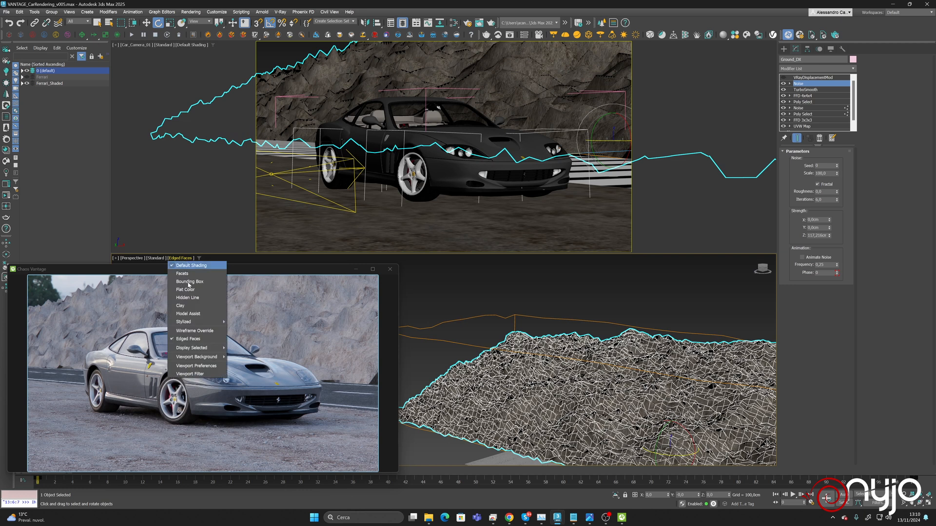
left_click(197, 339)
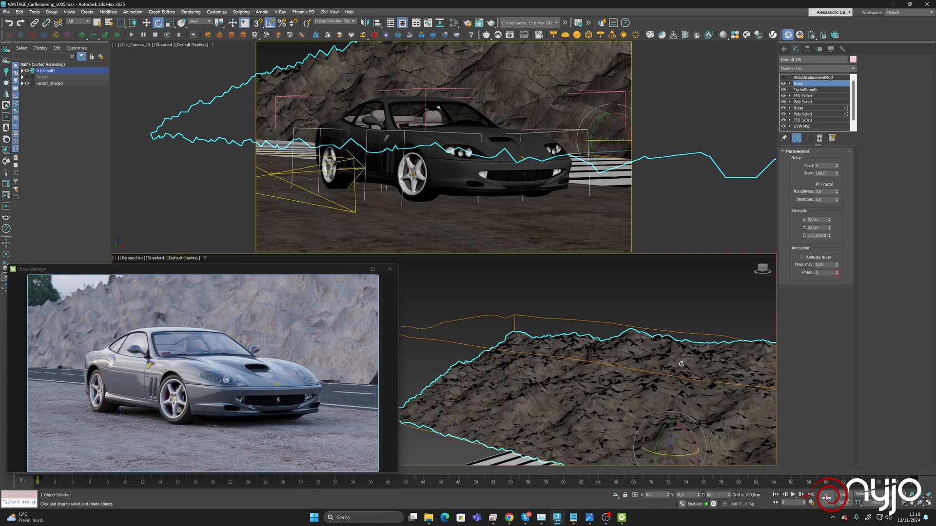
left_click(809, 90)
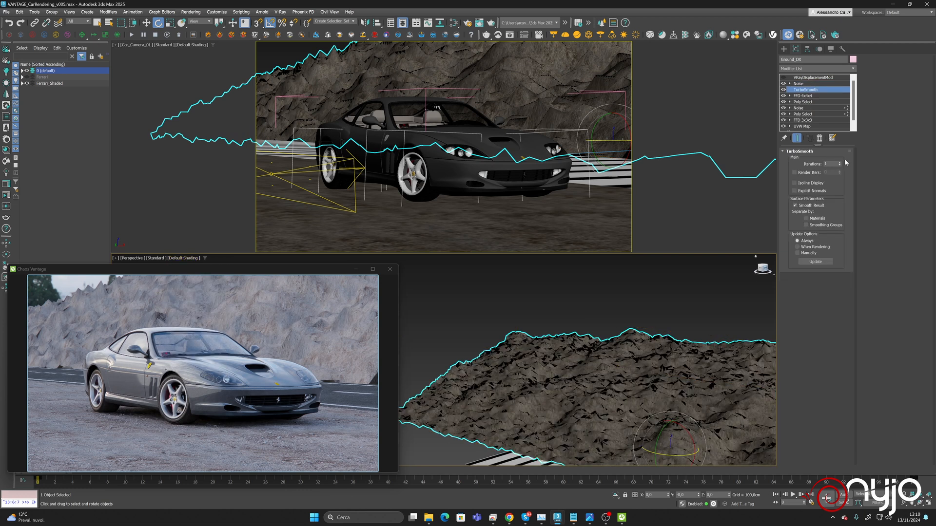
left_click(840, 163)
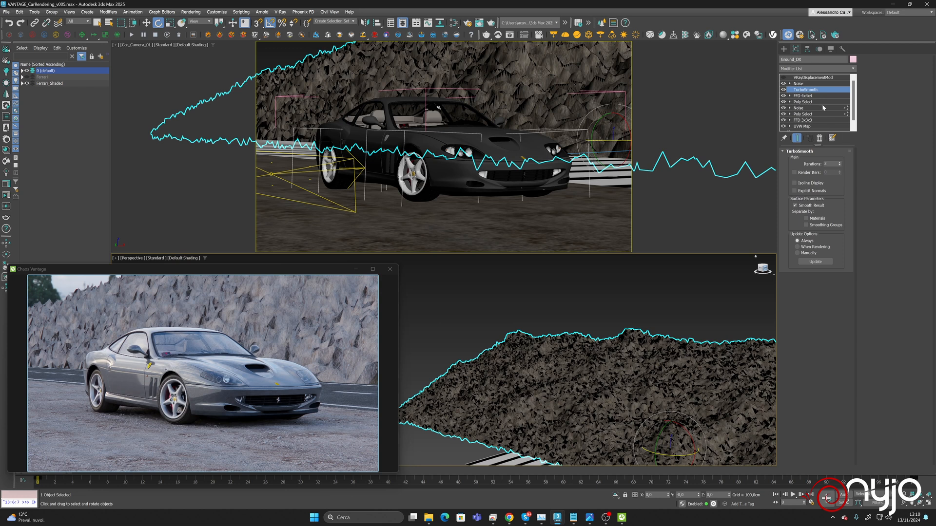
Raise the upper Noise scale to about 1614 and set the TurboSmooth iterations to 4
left_click(804, 83)
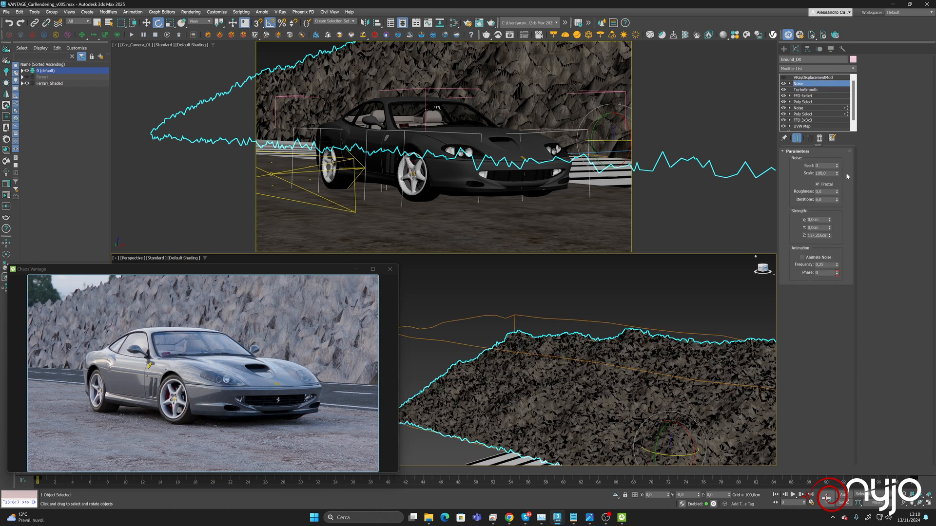
left_click_drag(838, 174, 832, 108)
left_click(805, 89)
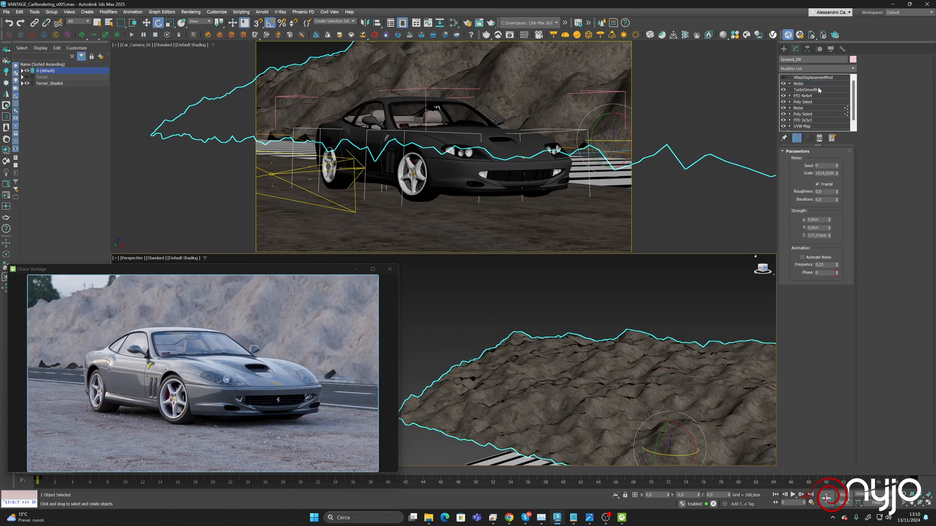
left_click(839, 164)
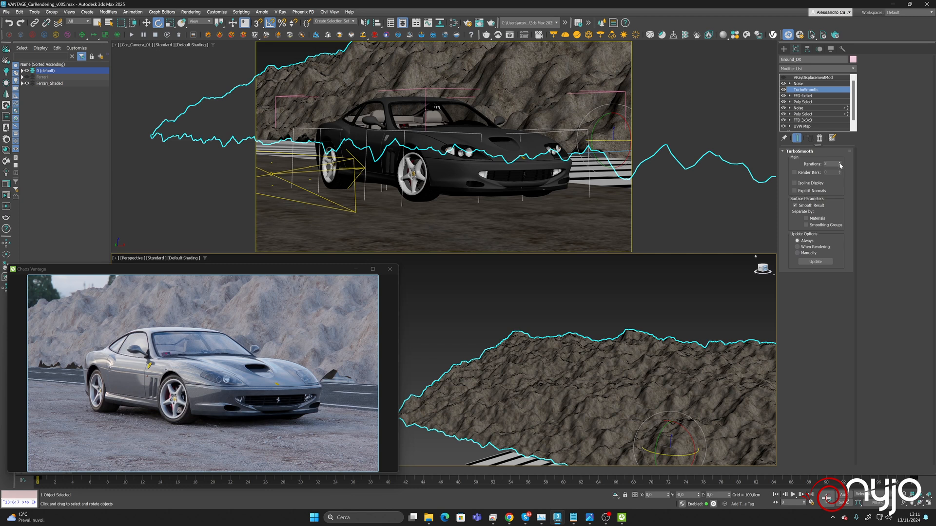
left_click(839, 164)
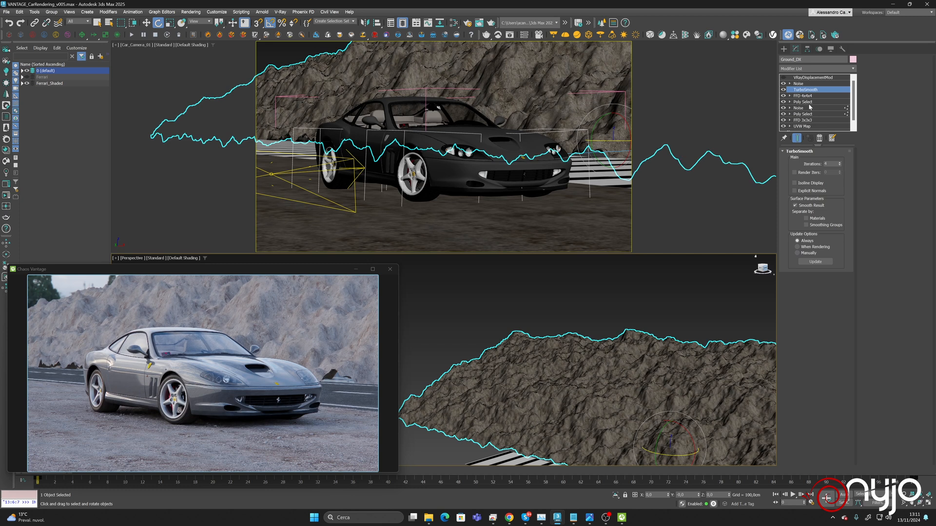
Lower the upper Noise scale to about 1259 and its Z strength to about 80 cm
left_click(799, 84)
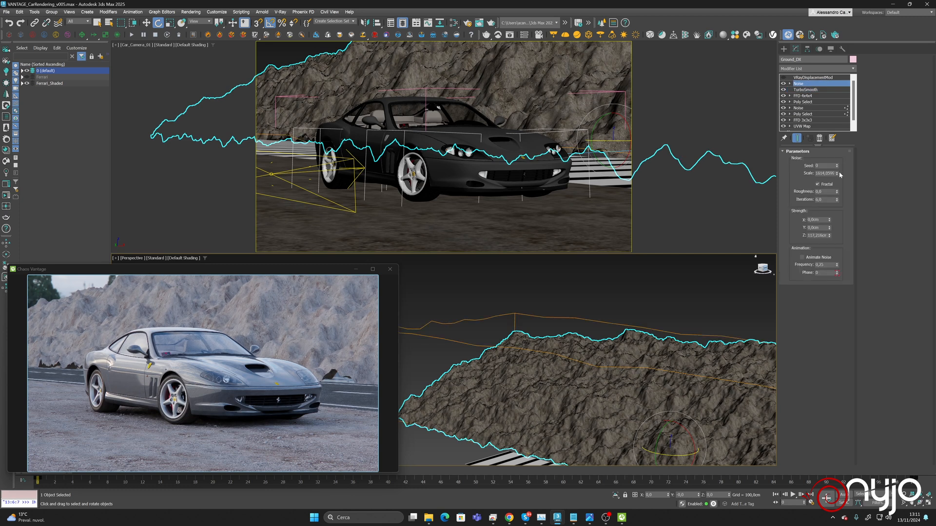
left_click_drag(837, 173, 841, 177)
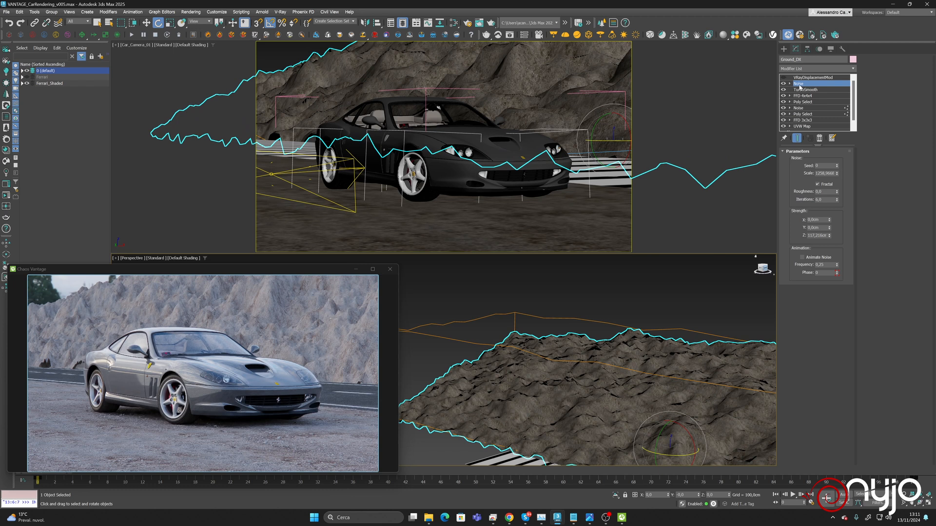
left_click(805, 90)
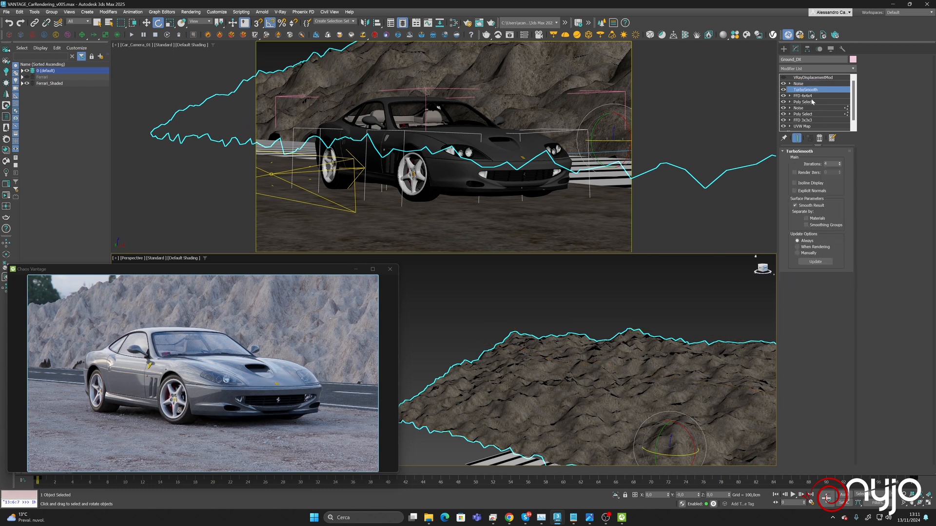
left_click(799, 84)
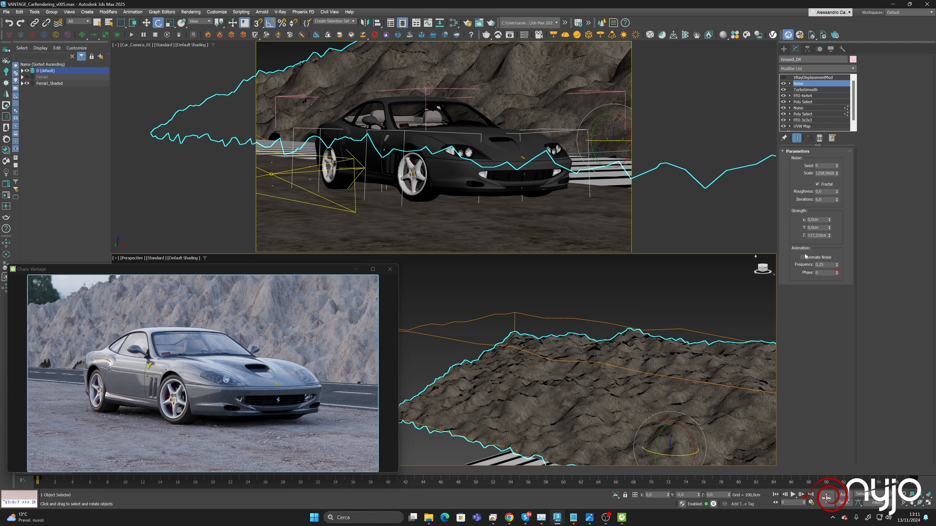
mouse_move(830, 238)
left_mouse_down()
mouse_move(829, 262)
mouse_move(831, 245)
left_mouse_up()
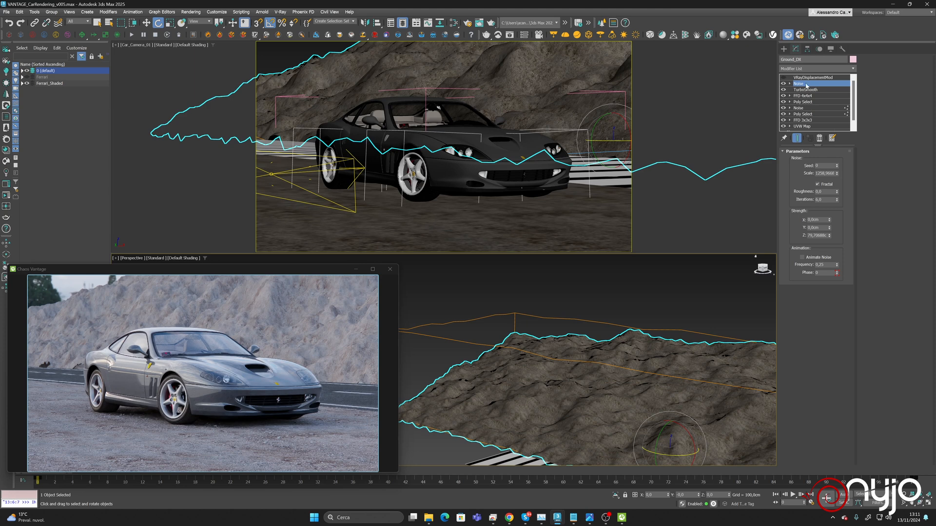
Reduce the upper Noise modifier's scale to 100 for finer surface detail
mouse_move(838, 174)
left_mouse_down()
mouse_move(837, 195)
mouse_move(835, 187)
left_mouse_up()
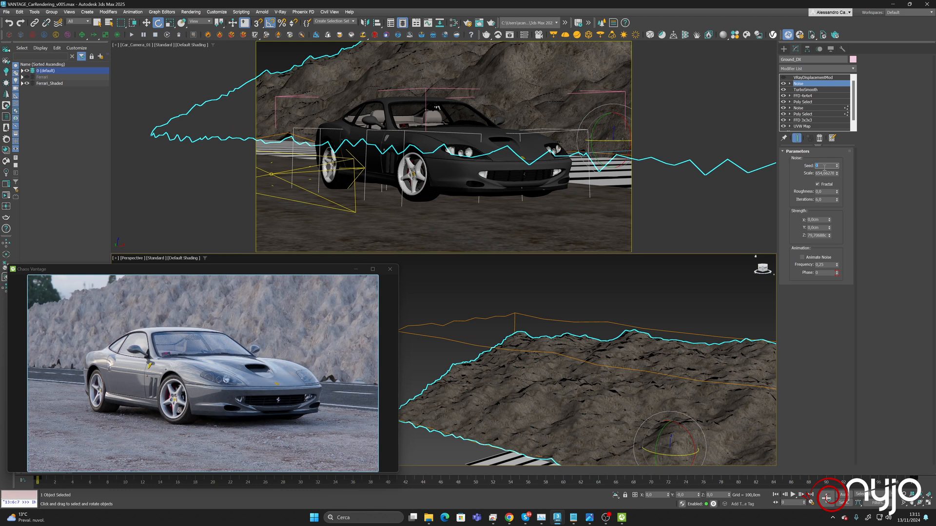
double_click(824, 173)
type("100")
key("Return")
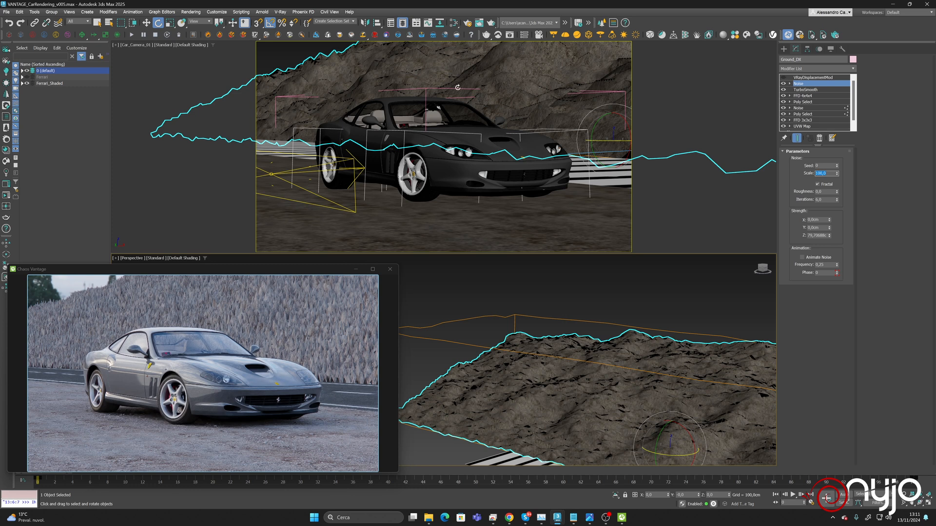
Try Z strengths of 10 cm and 50 cm on the upper Noise modifier
left_click(808, 89)
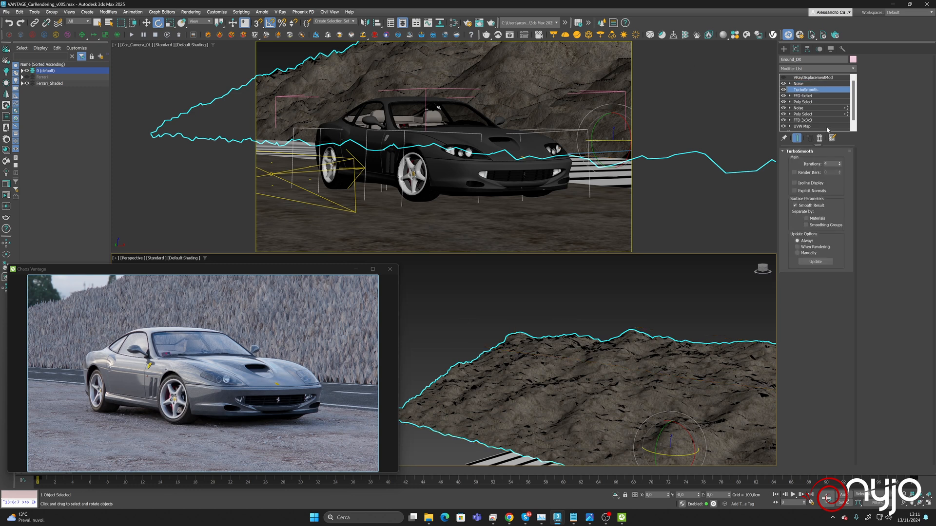
left_click(809, 84)
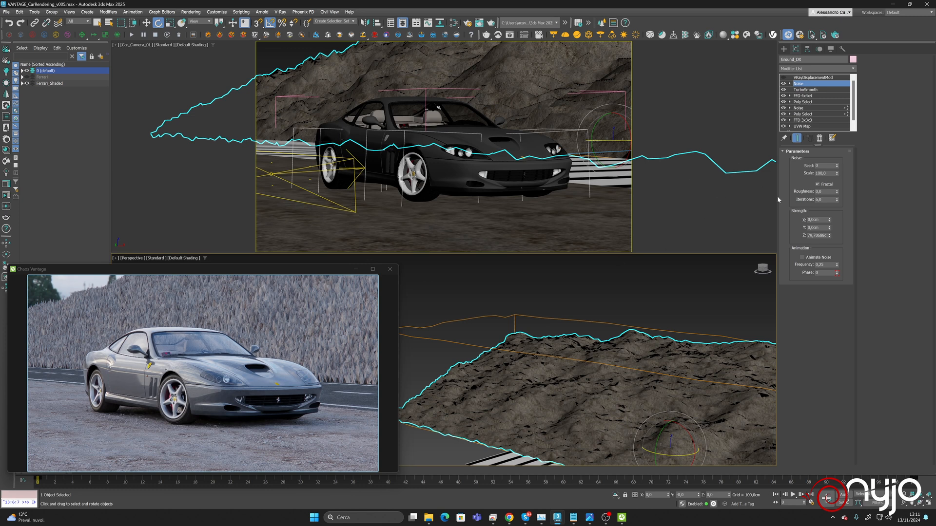
double_click(821, 235)
type("10")
key("Return")
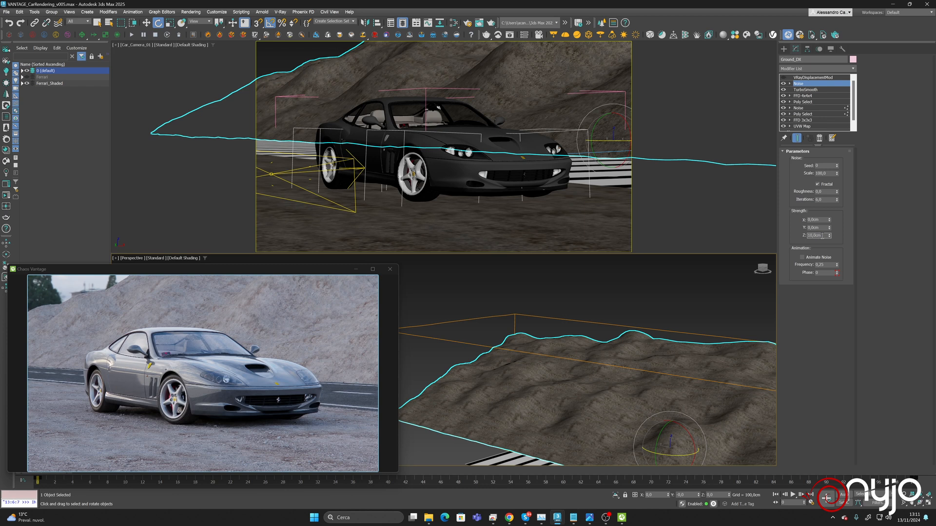
type("50")
key("Return")
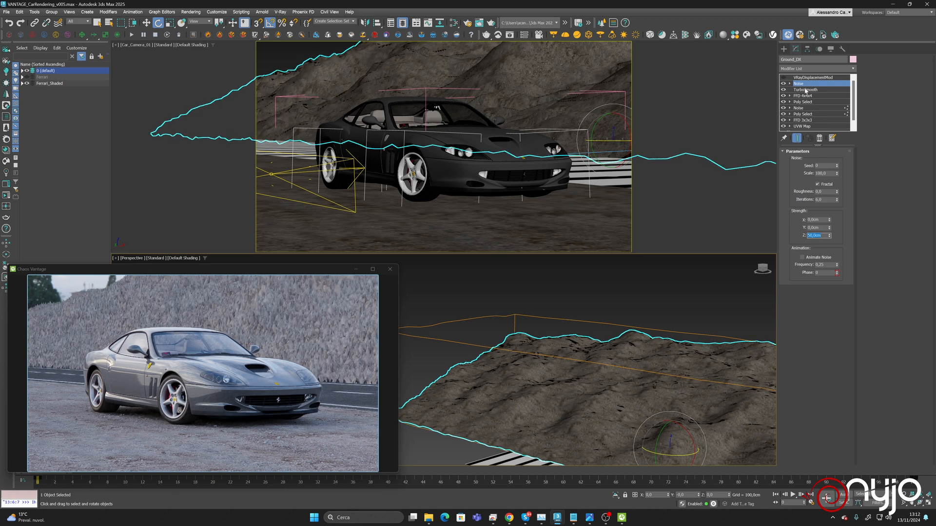
Try scales of 250 and 500 on the upper Noise modifier and settle on 300
double_click(822, 173)
type("250")
key("Return")
type("500")
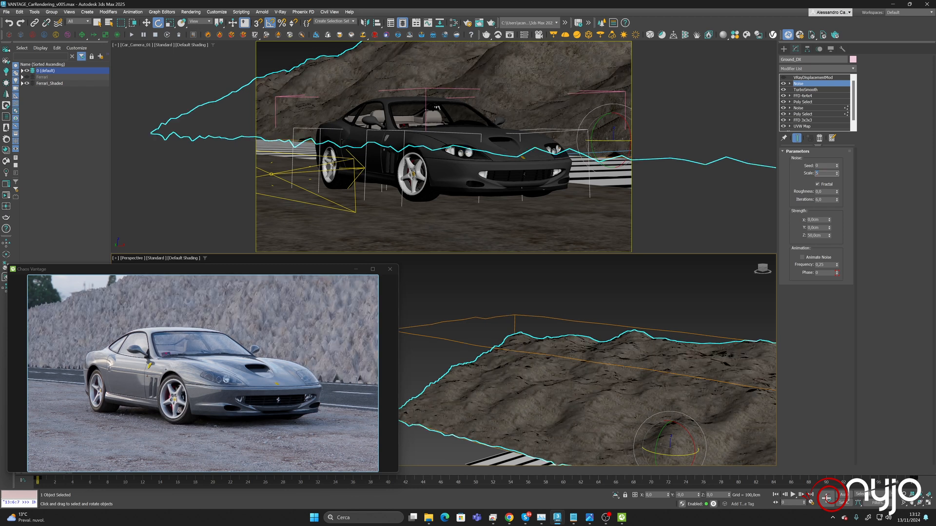
key("Return")
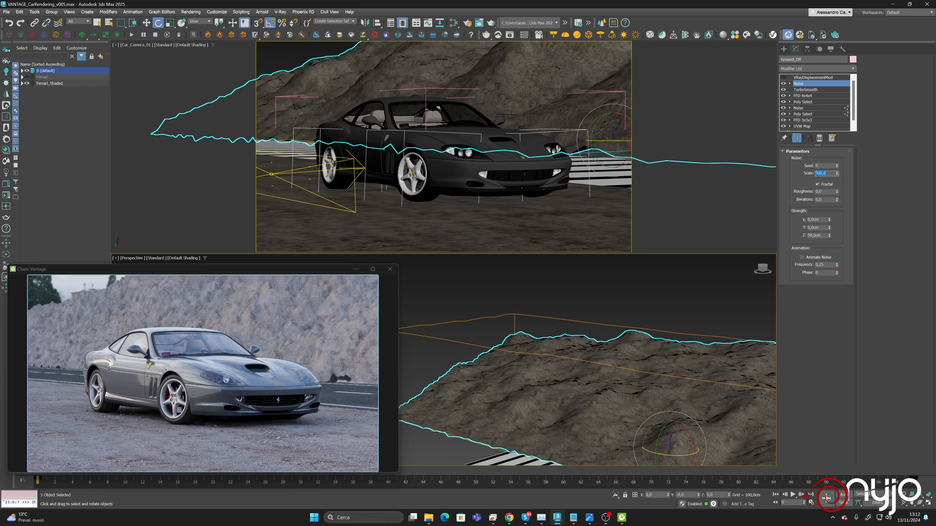
type("300")
key("Return")
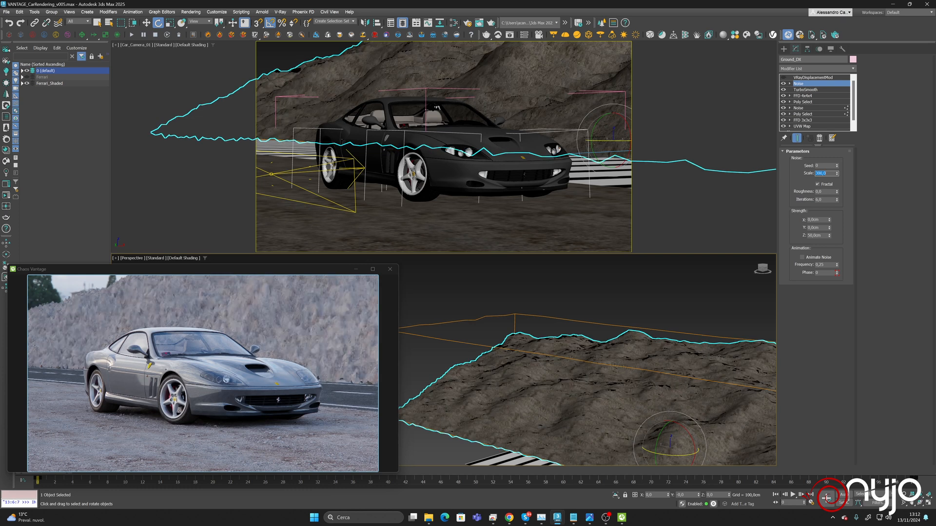
Try a Z strength of 20 cm on the upper Noise modifier and settle on 15 cm
left_click(821, 236)
type("20")
key("Return")
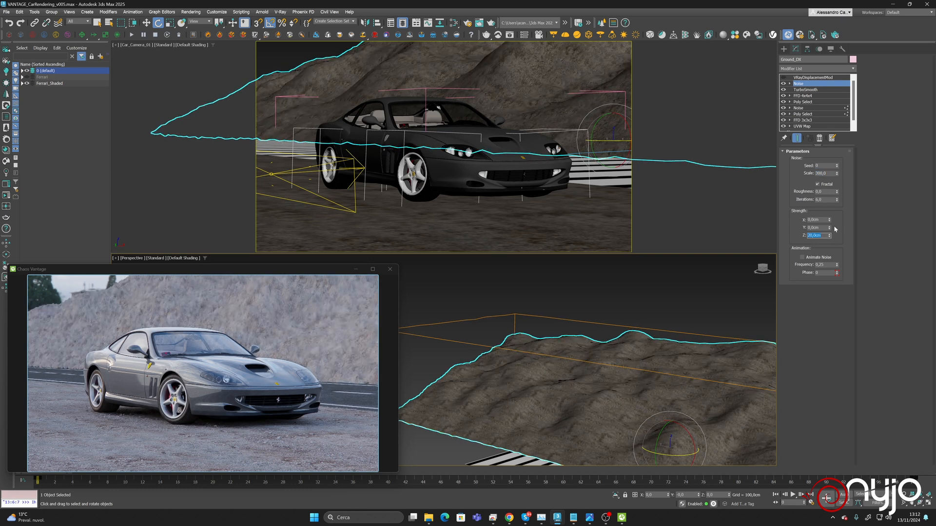
type("15")
key("Return")
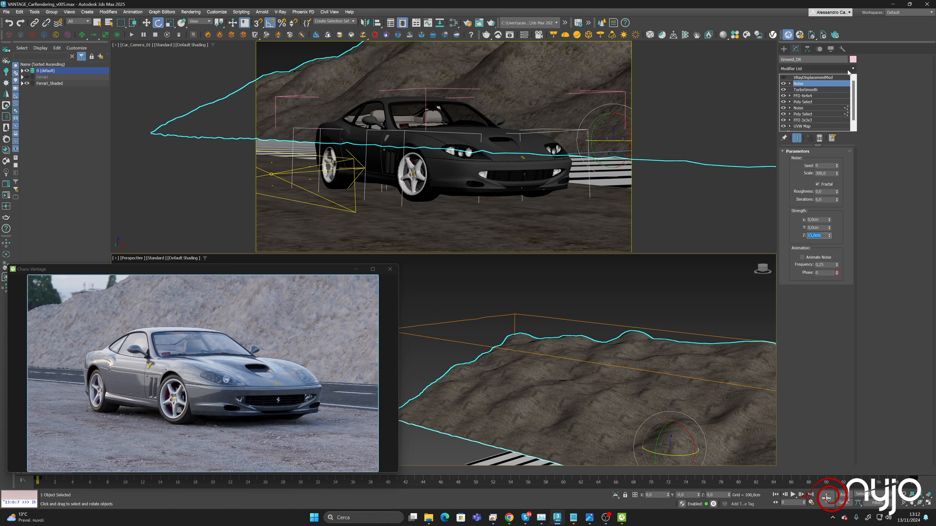
Scale up the upper Noise modifier's gizmo along X in the Perspective view and leave the Gizmo level
left_click(790, 83)
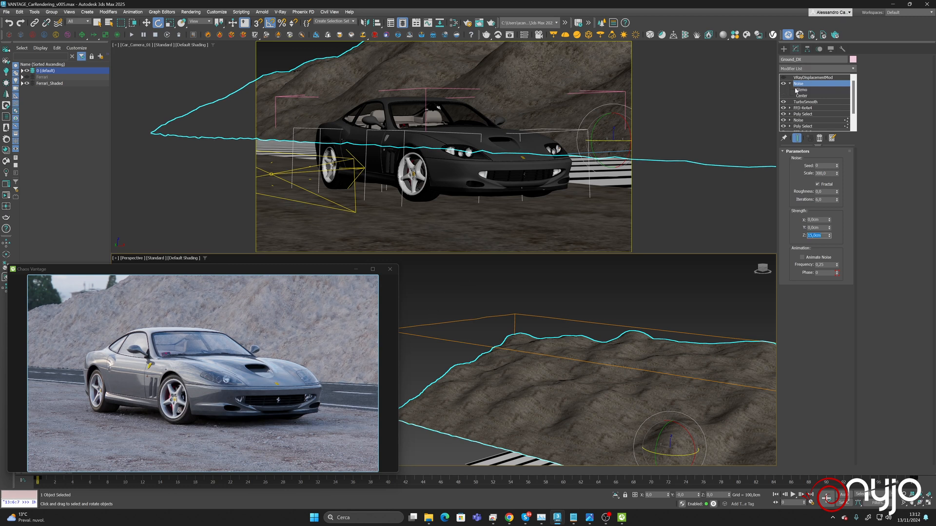
left_click(801, 90)
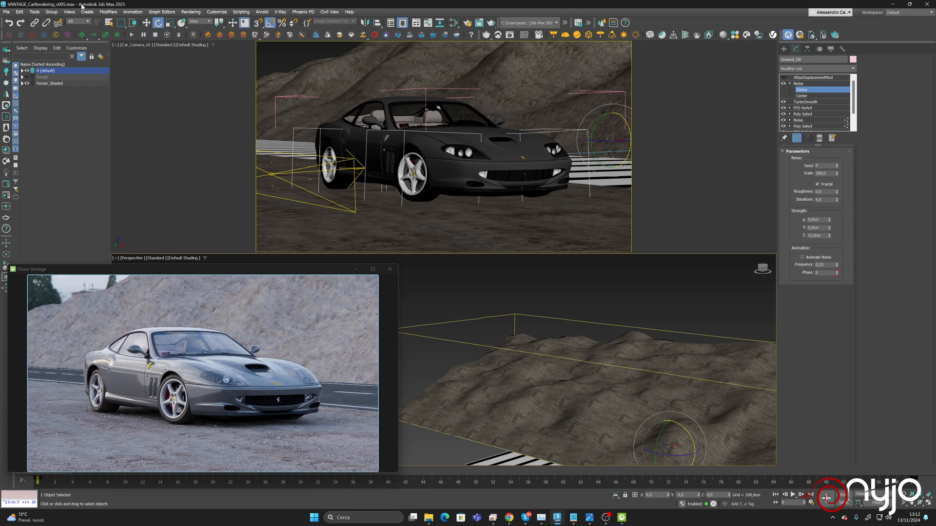
left_click(170, 22)
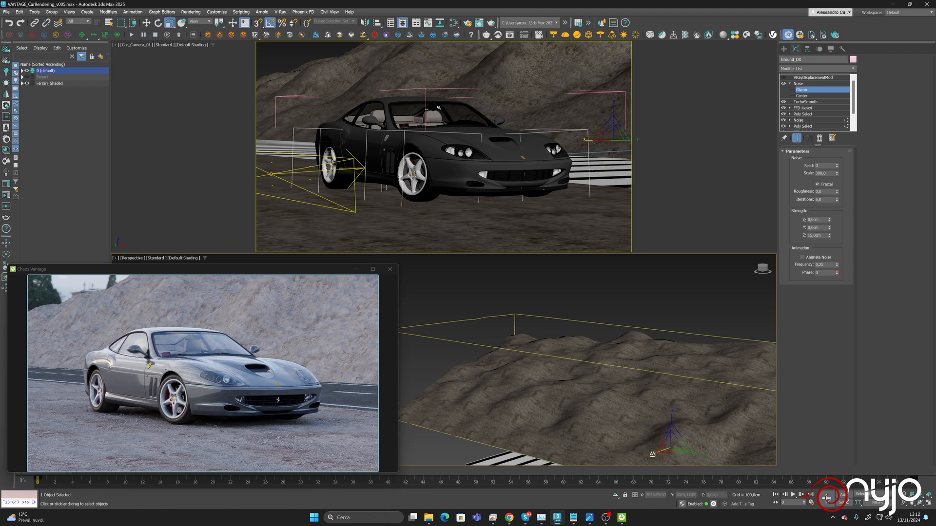
left_click_drag(652, 454, 638, 463)
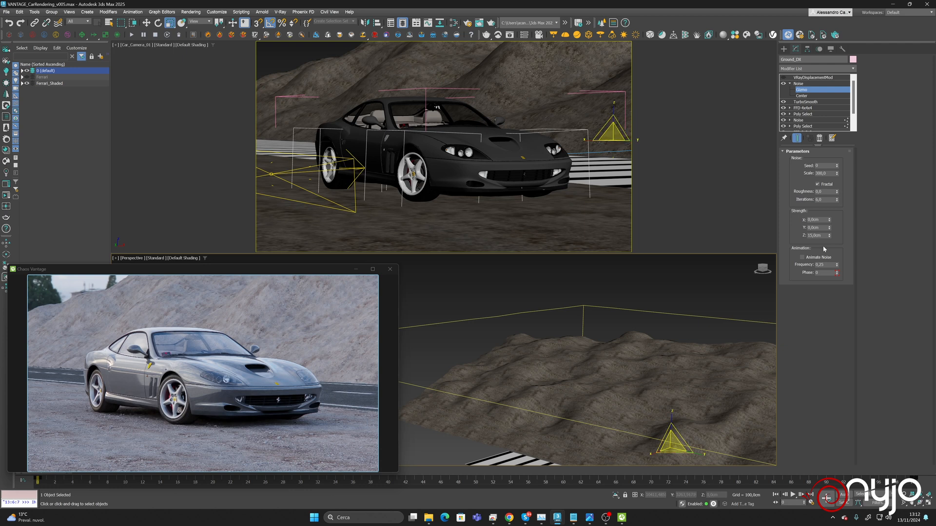
left_click(804, 84)
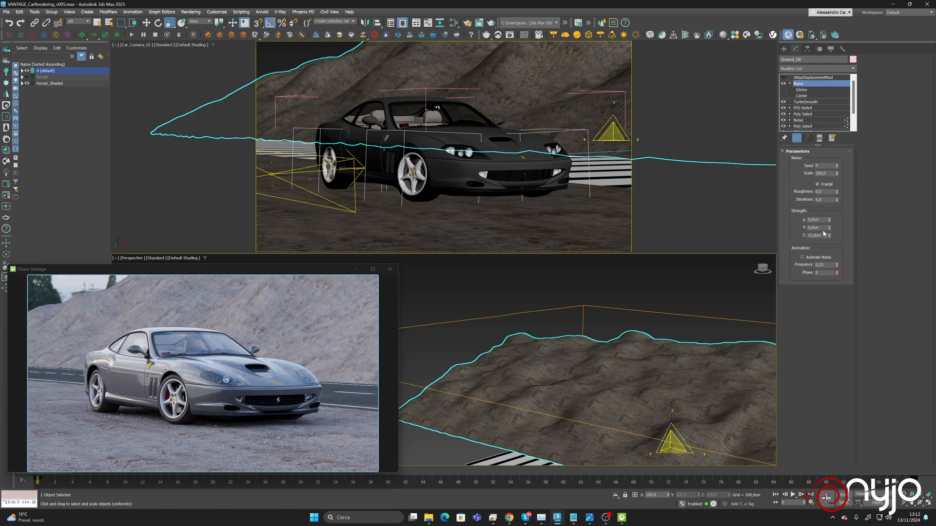
Raise the upper Noise modifier's Z strength to about 27 cm and add a Poly Select modifier directly above TurboSmooth
mouse_move(829, 236)
left_mouse_down()
mouse_move(829, 205)
mouse_move(830, 220)
left_mouse_up()
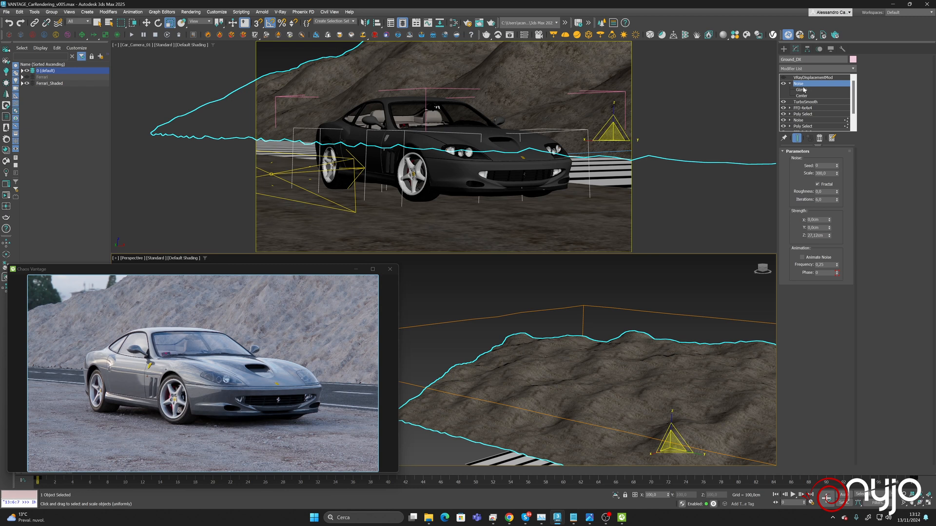
left_click(805, 102)
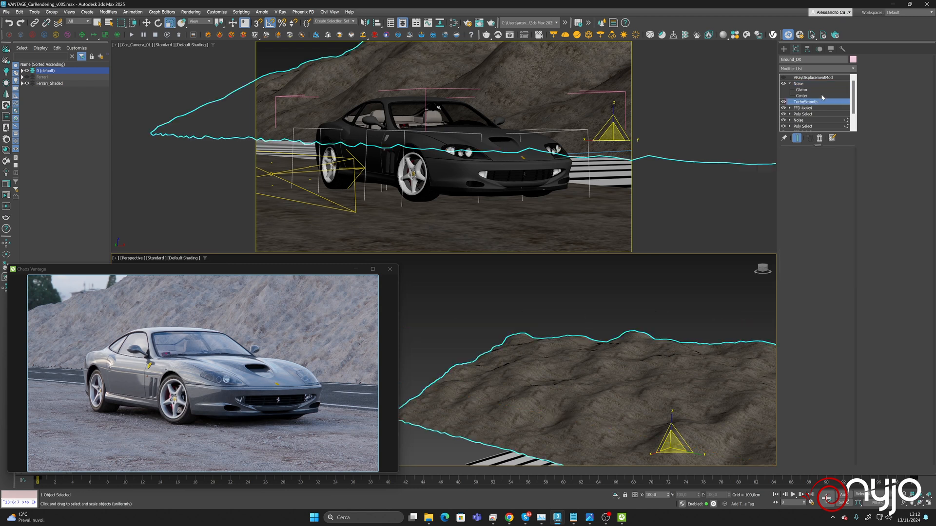
left_click(852, 69)
left_click(795, 105)
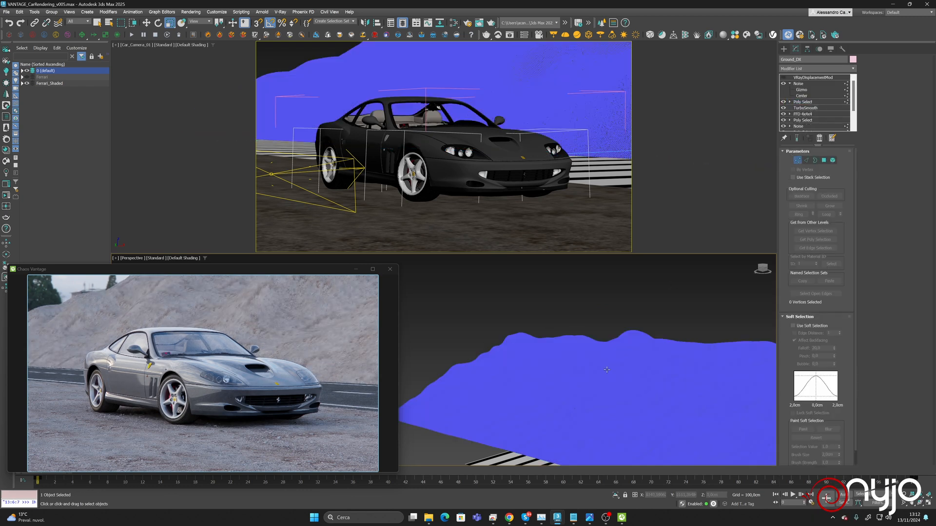
Switch the Perspective viewport to Top and select the slope's vertices except for the strip beside the road
middle_click_drag(562, 326, 583, 407, "alt")
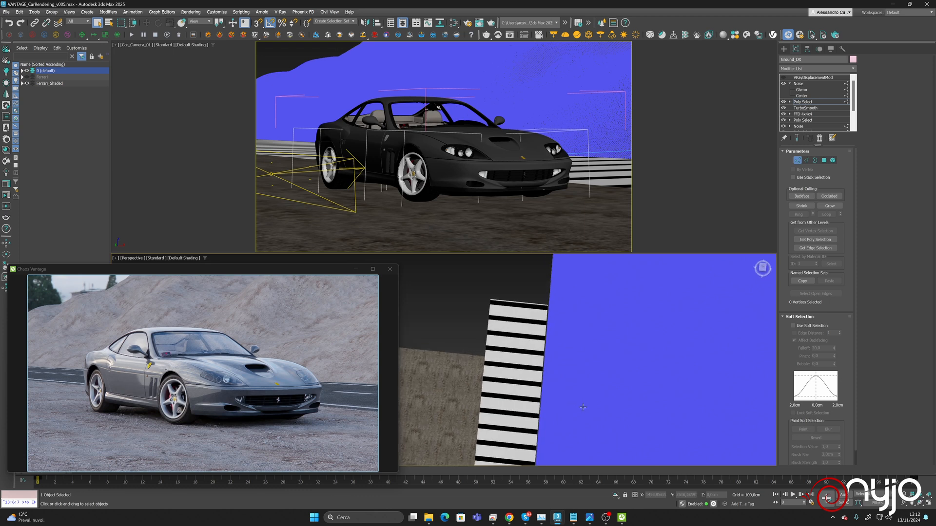
scroll(589, 399, "down", 5)
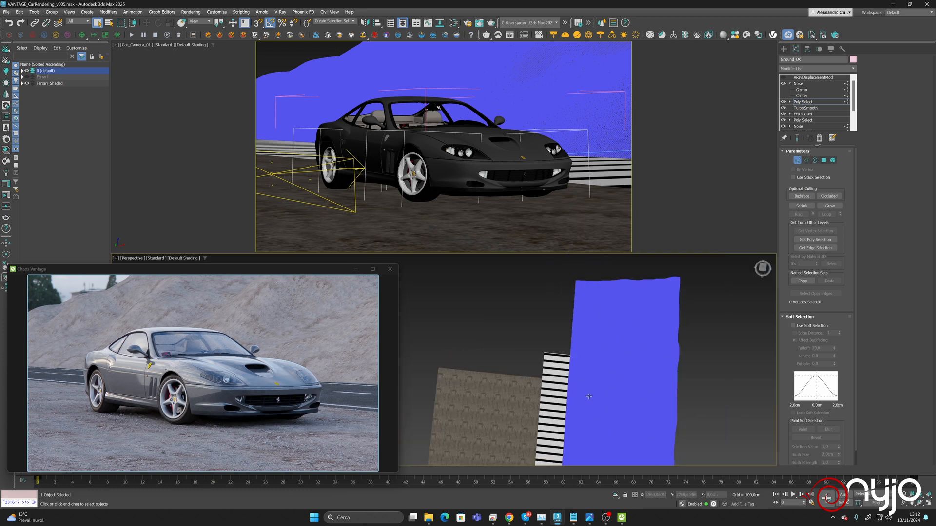
left_click(125, 259)
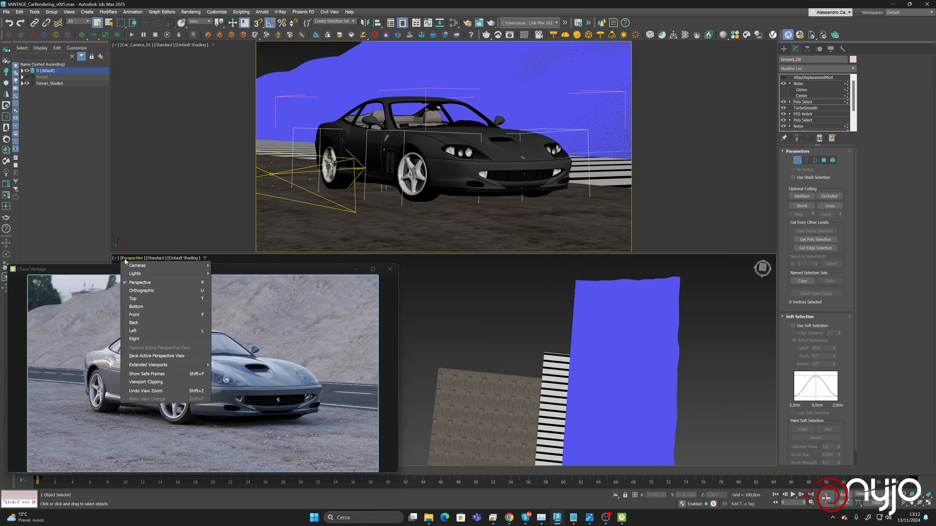
left_click(153, 299)
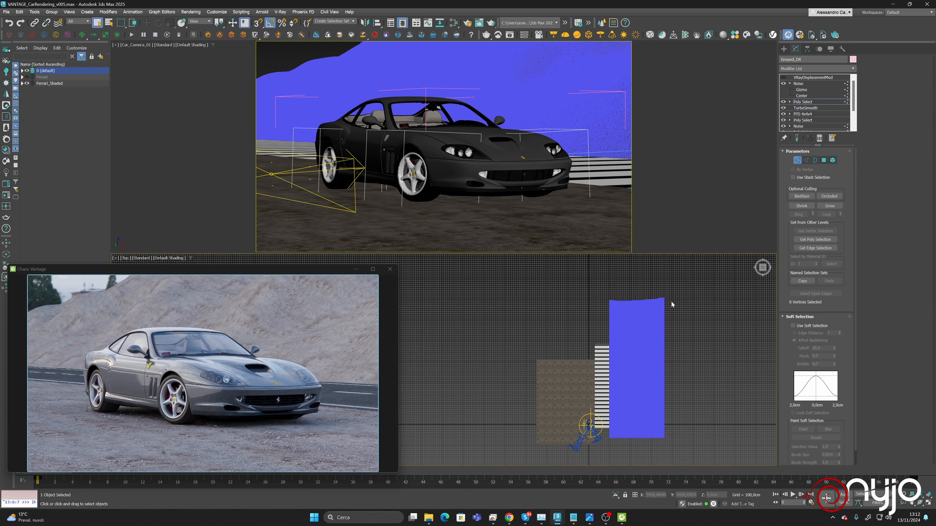
left_click_drag(636, 431, 628, 456)
Enable soft selection for the slope vertices, trying falloffs of 1500, 5000 and 7500 and settling on 8500
left_click(793, 325)
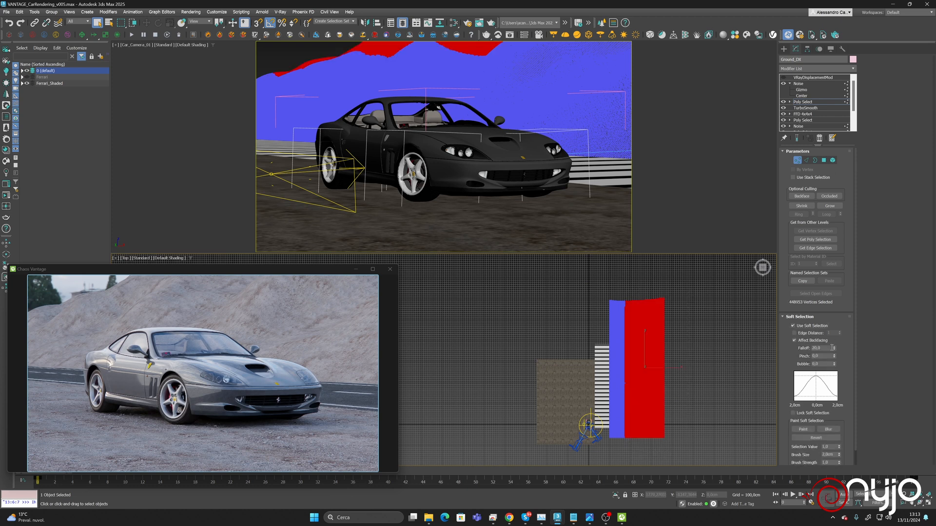
double_click(826, 348)
type("2")
type("1")
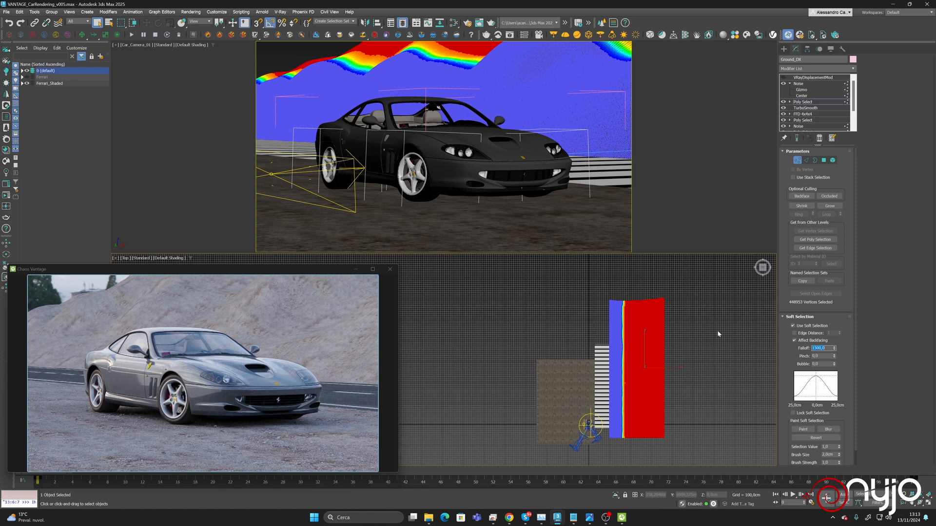
type("50")
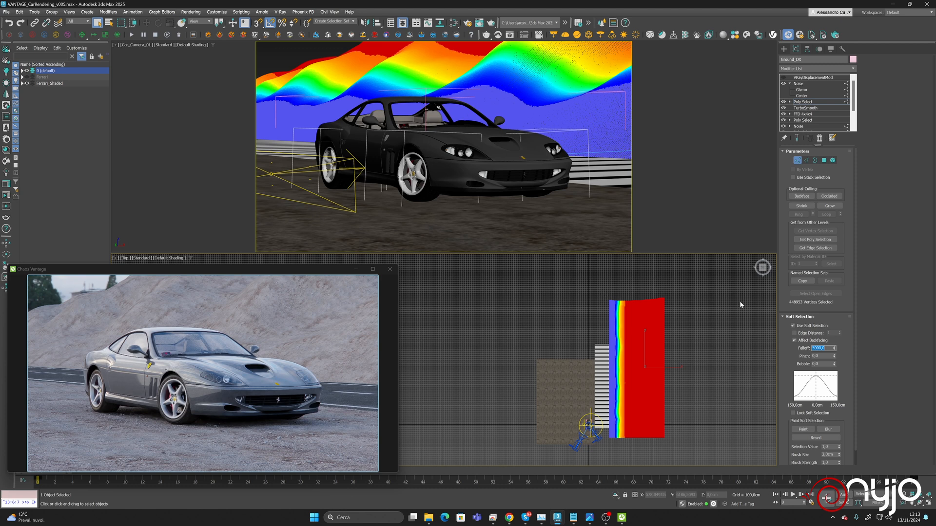
type("7")
key("Return")
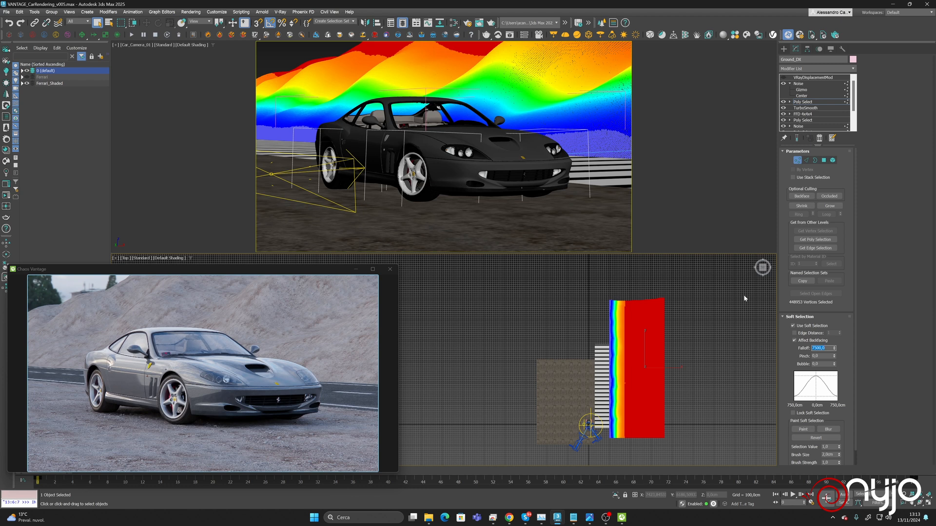
type("85")
key("Return")
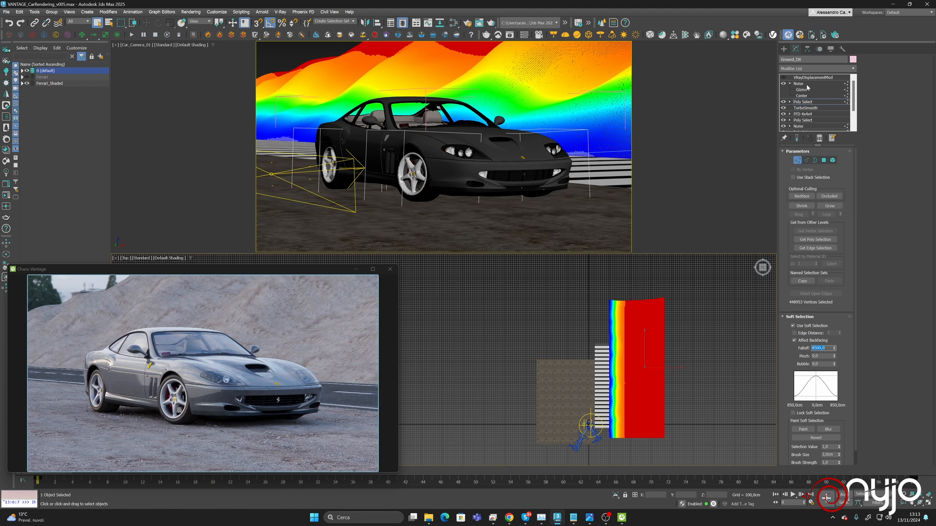
Add another Poly Select modifier above the upper Noise modifier with nothing selected, and save the scene
left_click(807, 85)
left_click(853, 69)
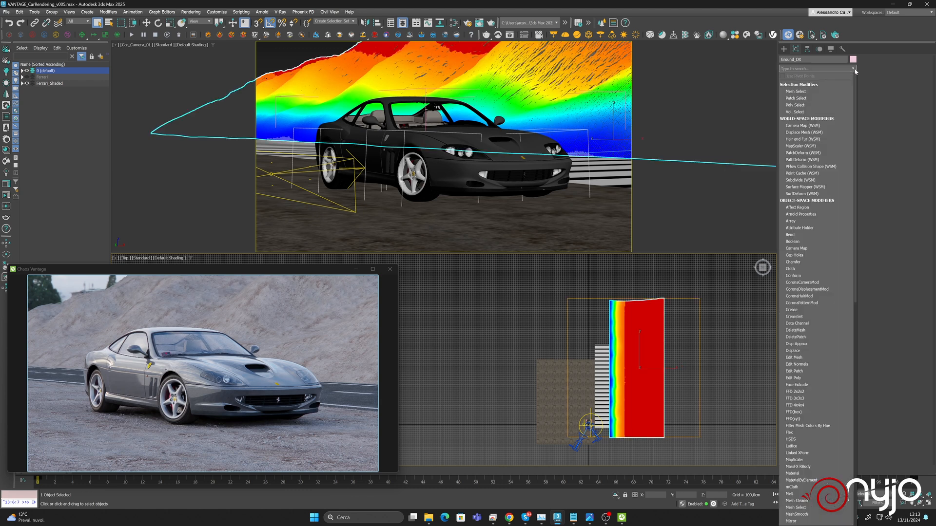
left_click(803, 105)
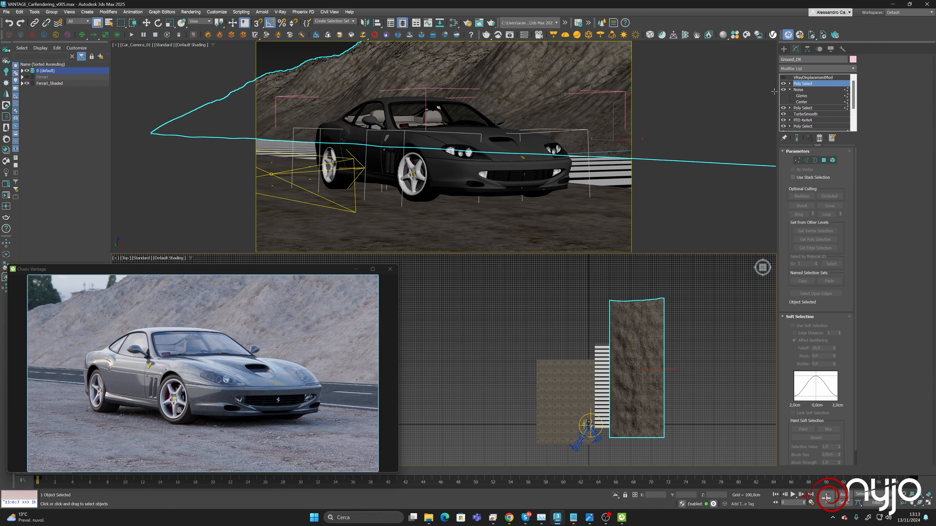
left_click(790, 89)
left_click(6, 11)
left_click(21, 77)
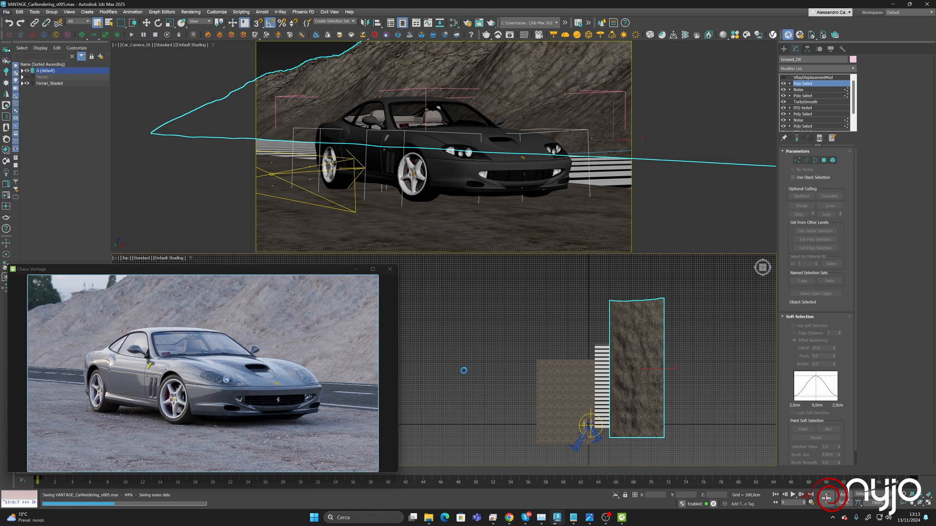
Switch to Chrome and go from Poly Haven's Gravel Ground 01 page to the Textures overview, bringing the Rock category into reach
left_click(510, 518)
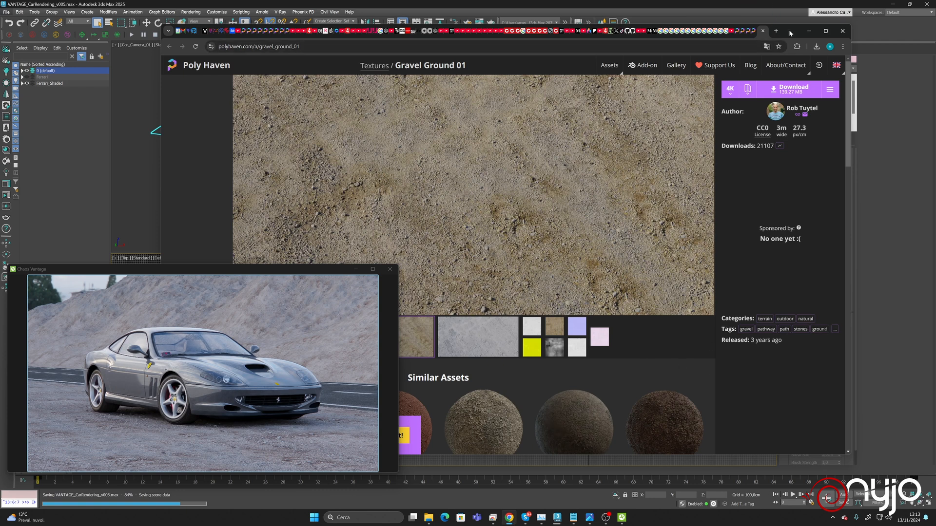
left_click_drag(789, 29, 834, 22)
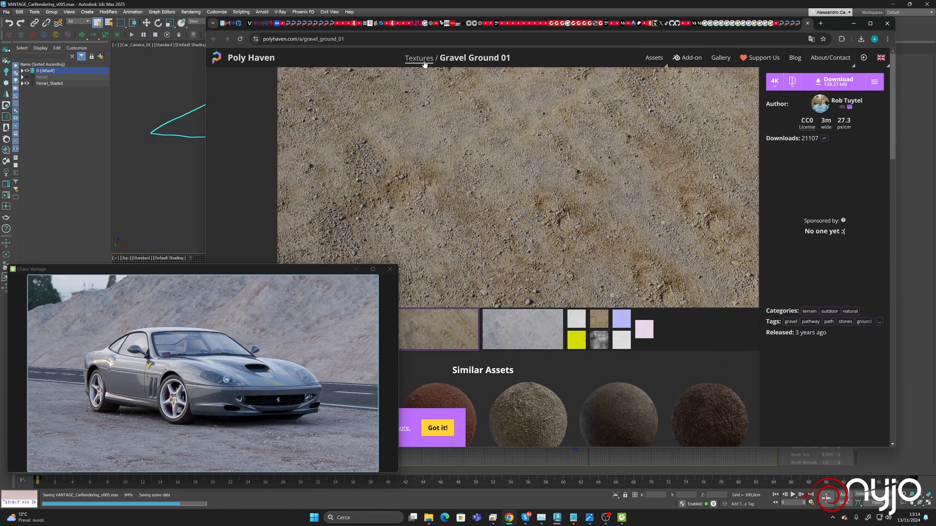
left_click(419, 59)
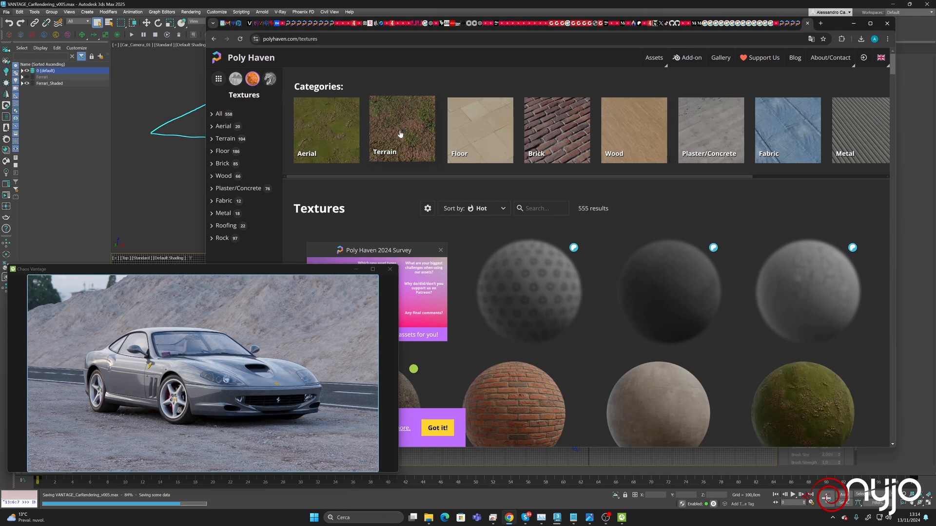
left_click(812, 177)
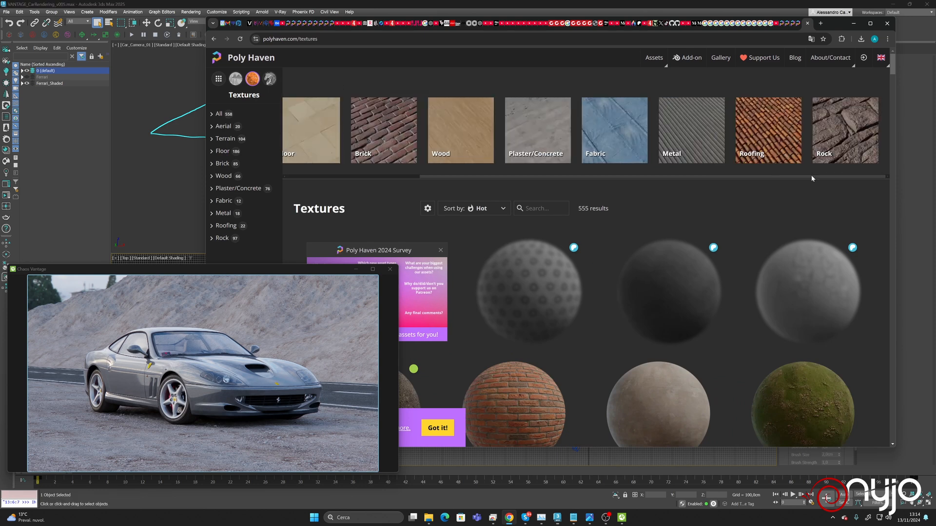
Open the Rock texture category in a new browser tab and switch to it
right_click(852, 151)
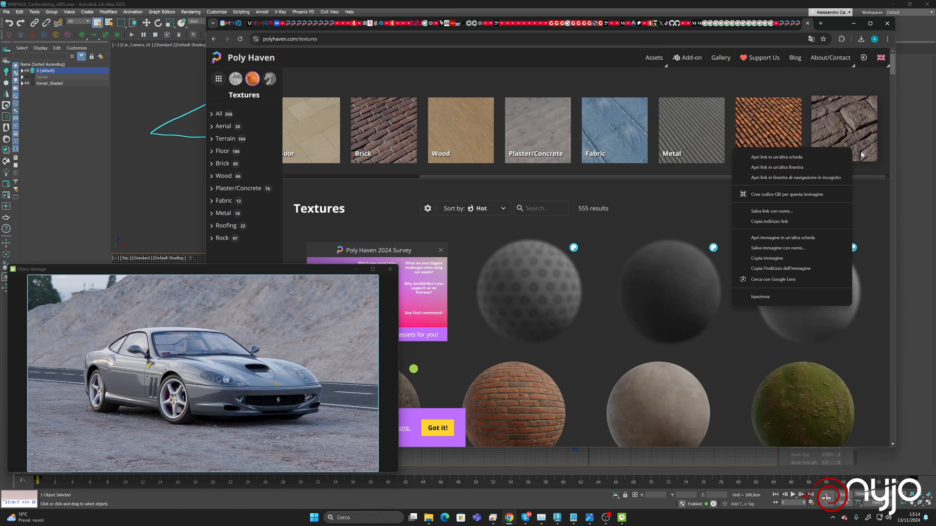
left_click(812, 155)
left_click_drag(708, 178, 533, 178)
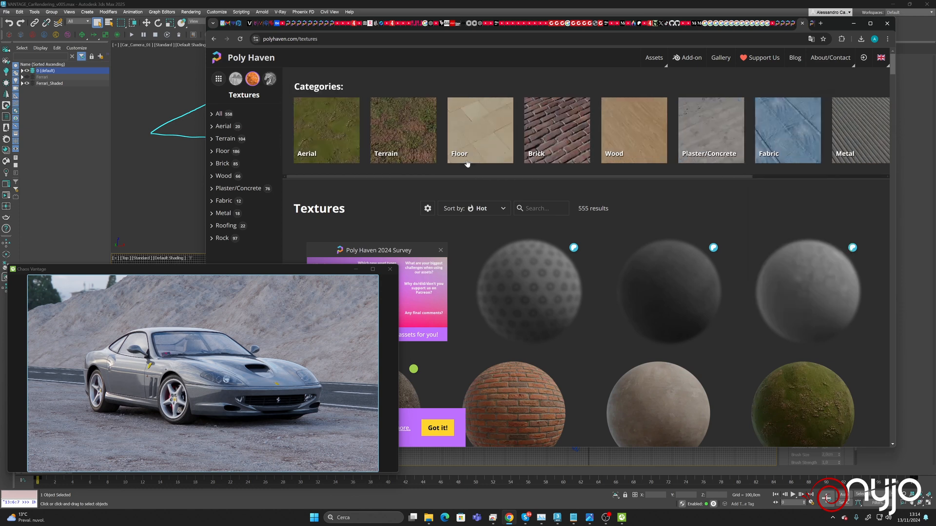
left_click(407, 146)
left_click(810, 24)
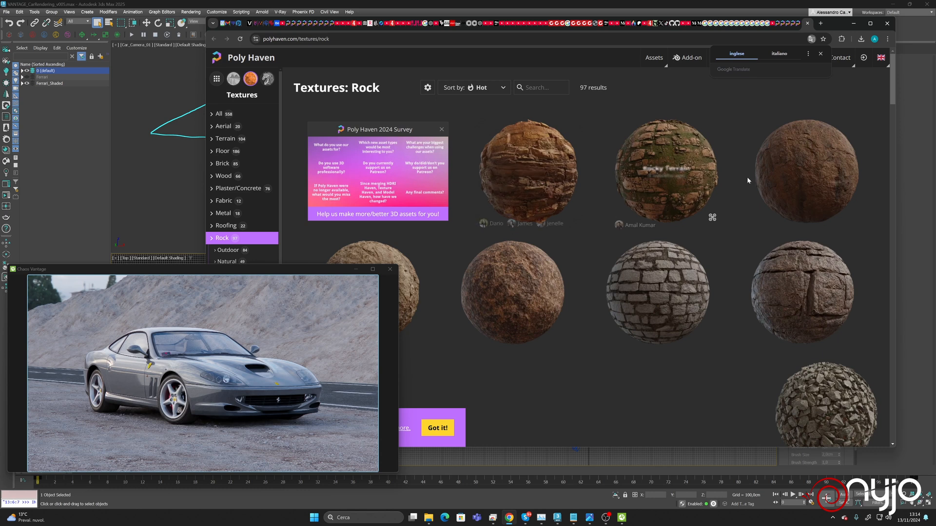
Browse the rock textures and open Aerial Rocks 04 in a new browser tab
scroll(833, 151, "down", 2)
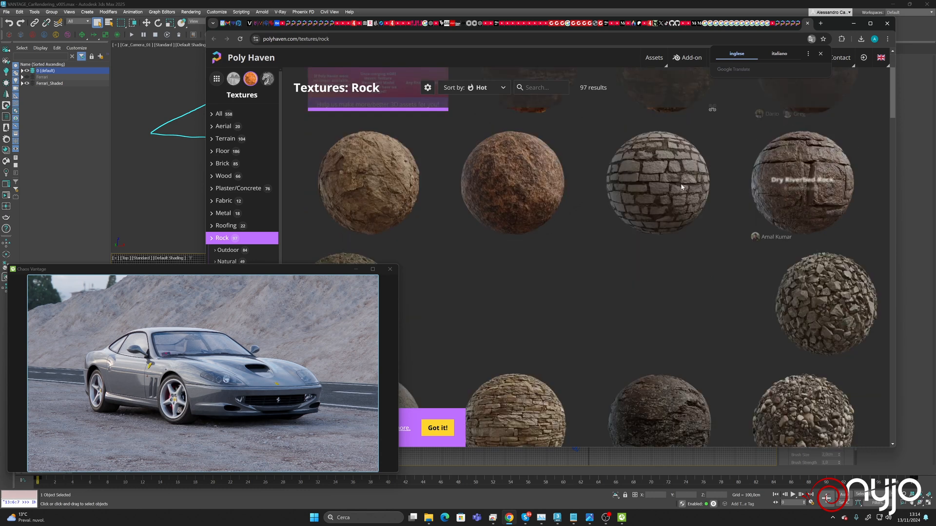
scroll(671, 263, "down", 5)
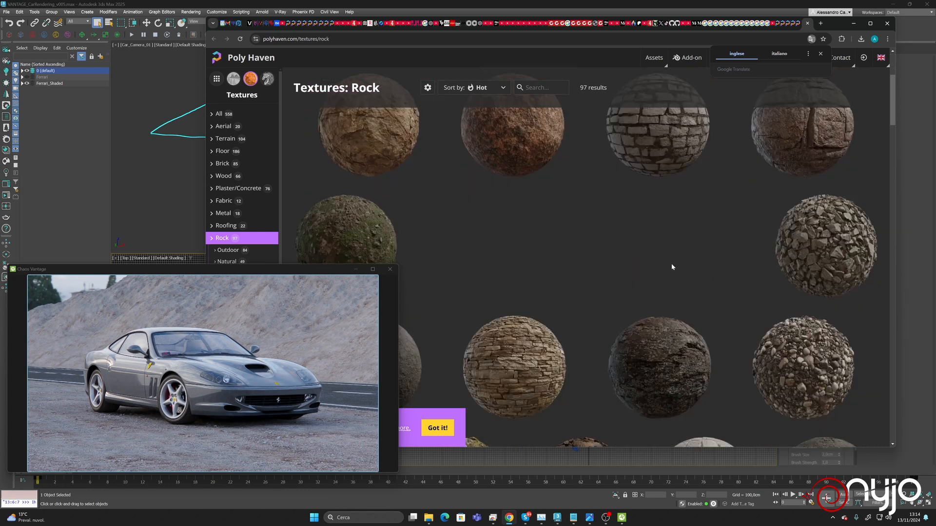
scroll(661, 180, "down", 2)
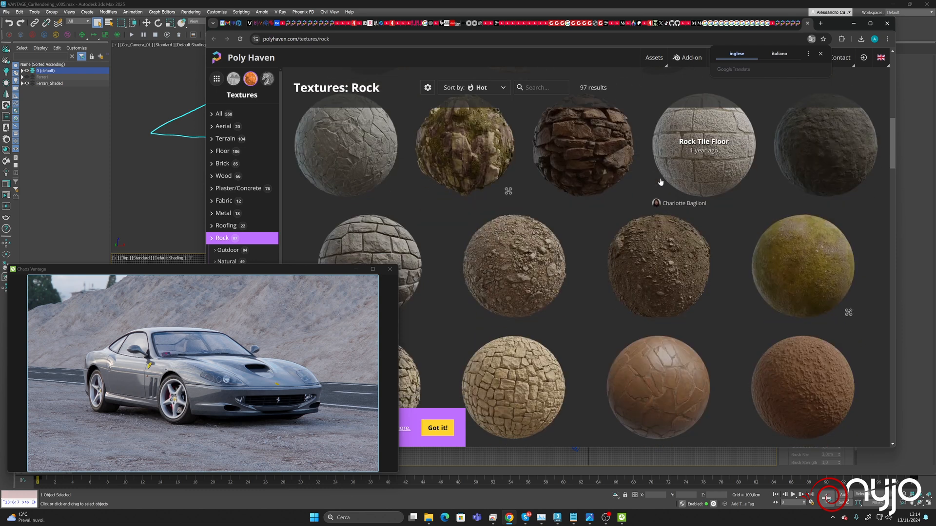
scroll(650, 248, "down", 2)
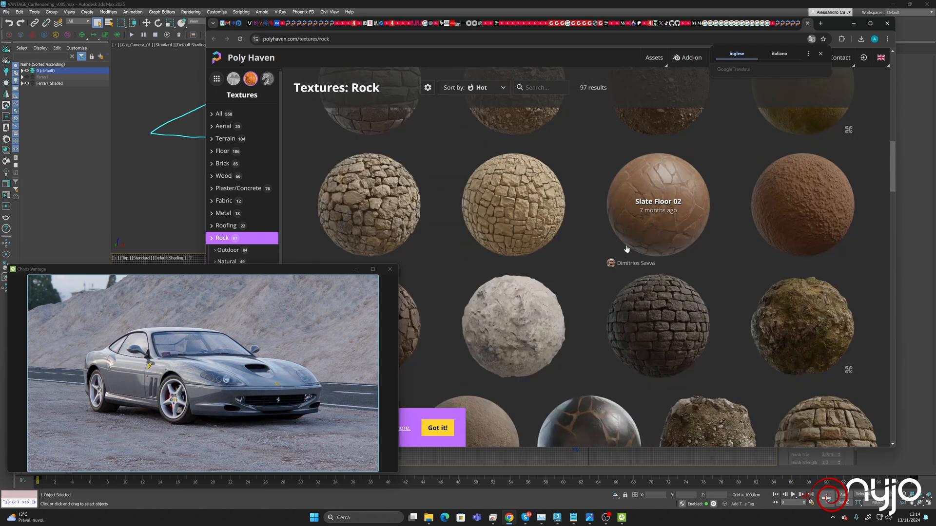
scroll(629, 244, "down", 2)
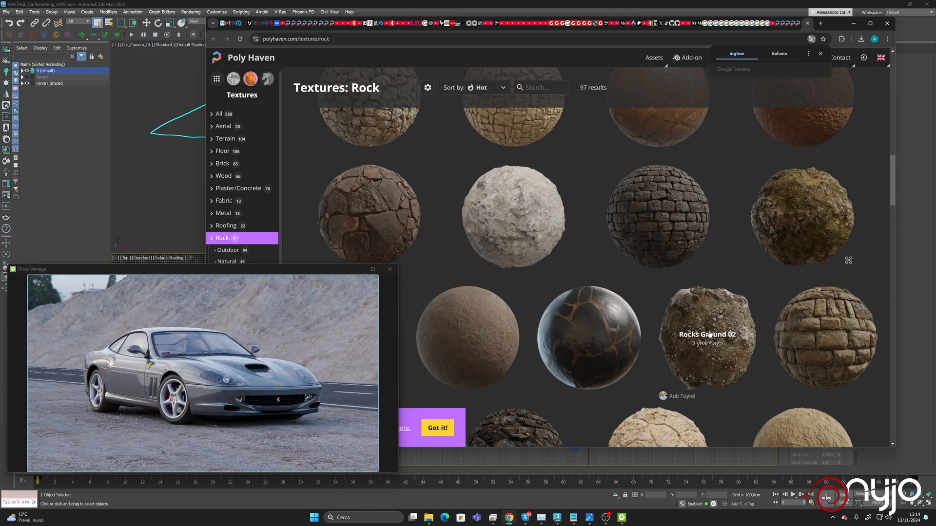
right_click(817, 192)
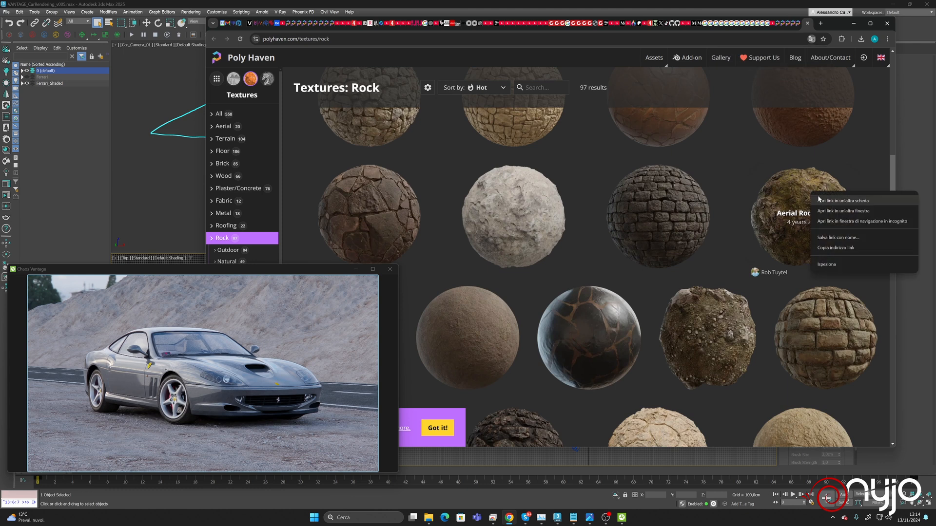
left_click(828, 198)
Look through the rest of the Rock category for slope textures and bring up the Aerial Rocks 04 page
scroll(727, 247, "down", 6)
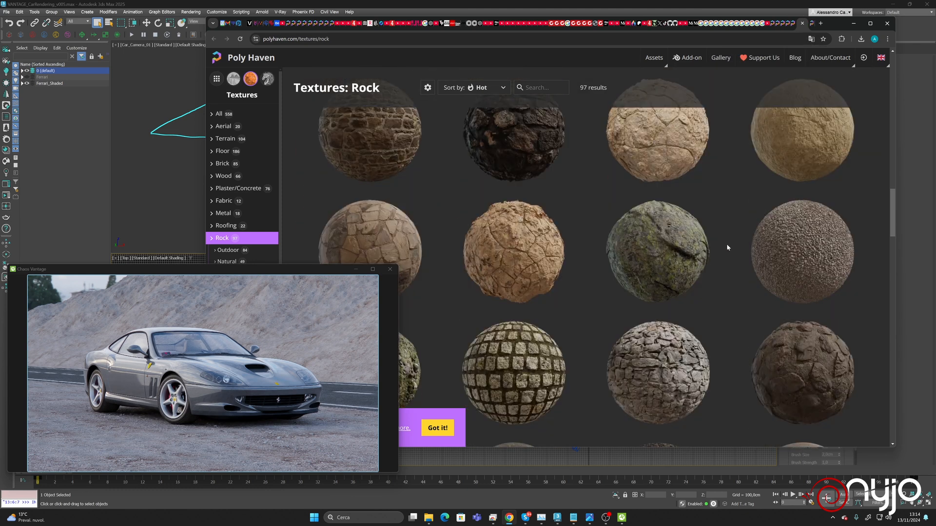
scroll(727, 248, "down", 3)
scroll(726, 247, "down", 5)
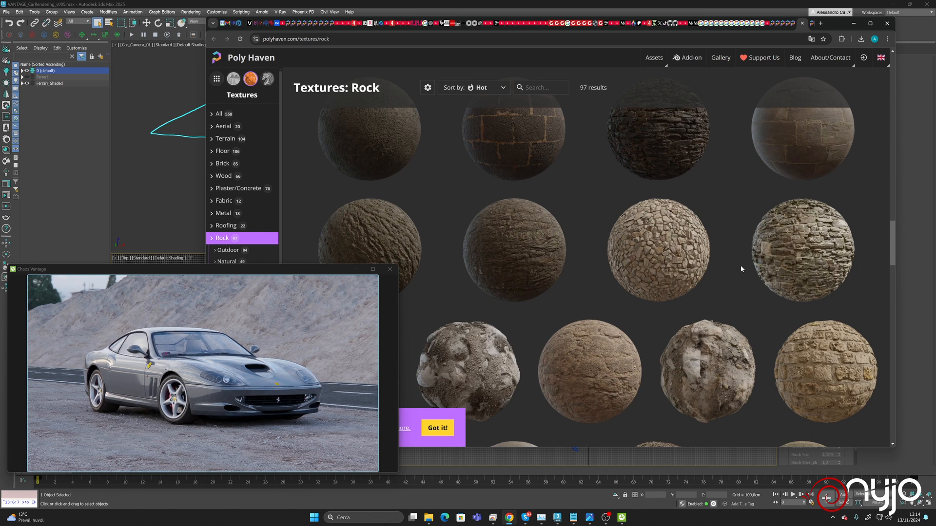
scroll(741, 266, "down", 3)
scroll(745, 269, "down", 3)
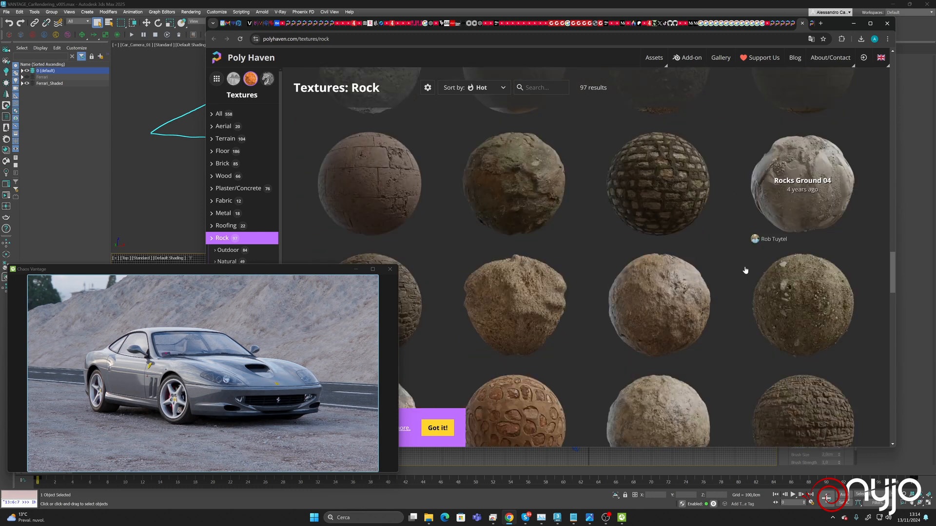
scroll(733, 275, "down", 6)
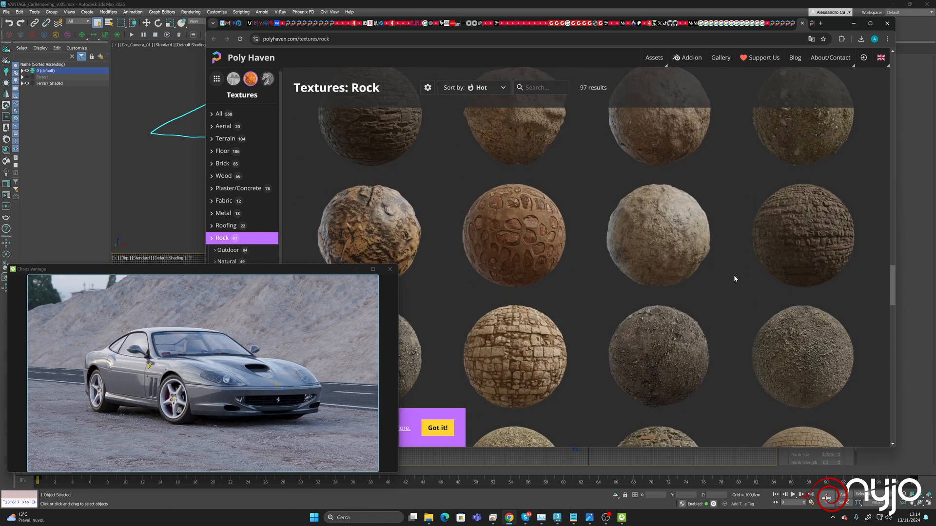
scroll(735, 270, "down", 3)
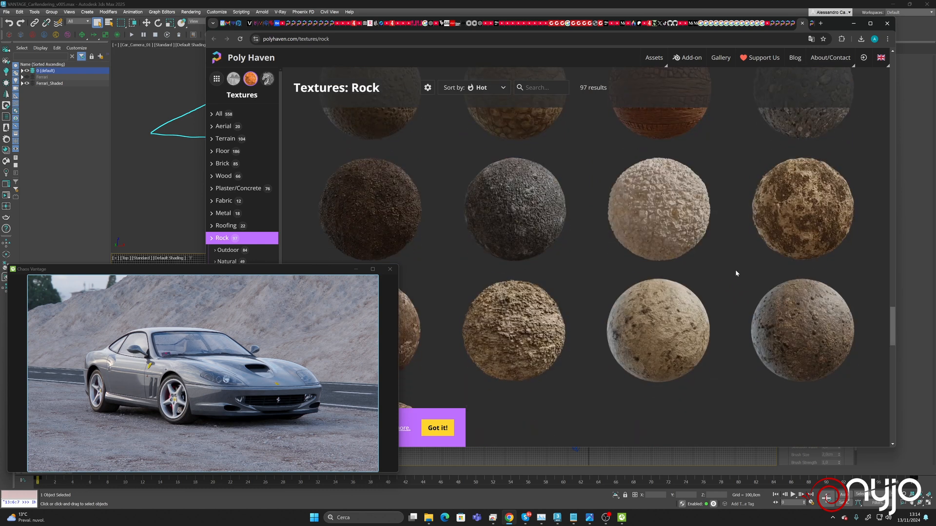
scroll(735, 270, "down", 5)
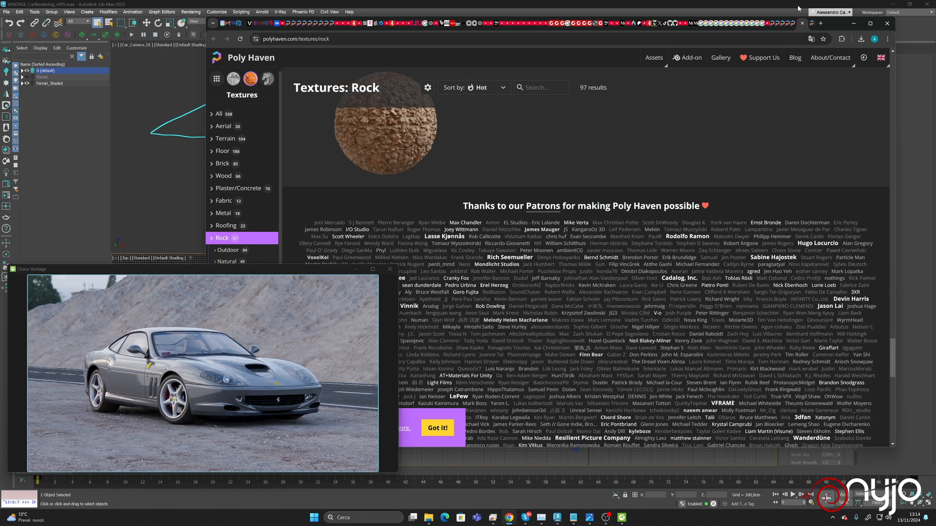
left_click(811, 24)
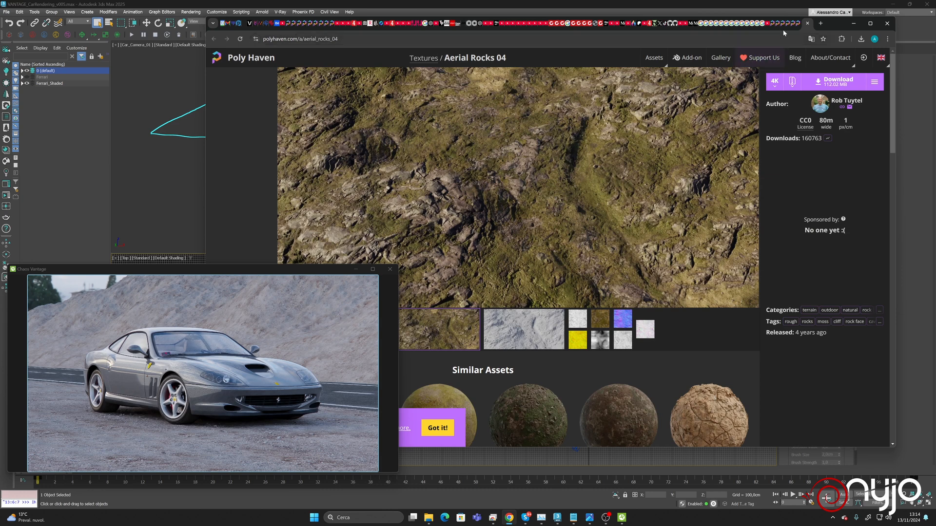
Return to the Rock texture category and look back through its entries for slope candidates
left_click(798, 23)
scroll(645, 154, "up", 15)
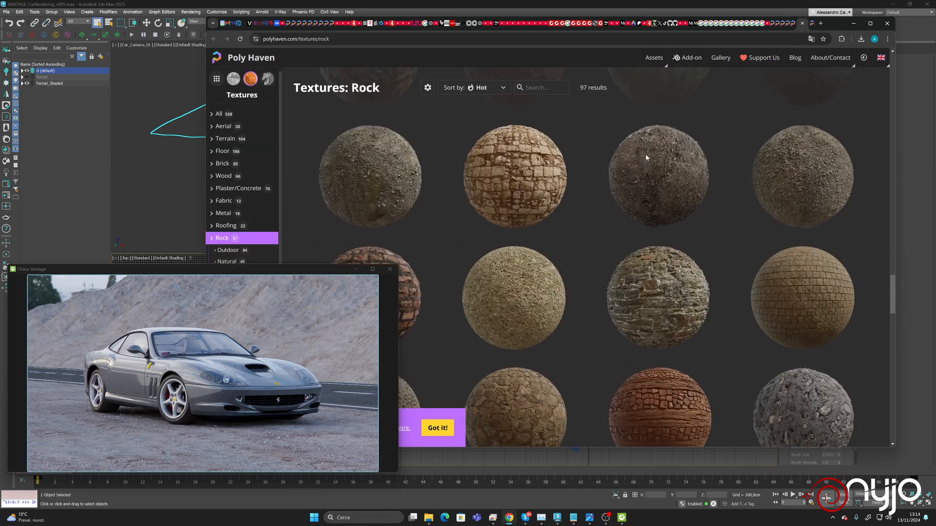
scroll(646, 156, "up", 15)
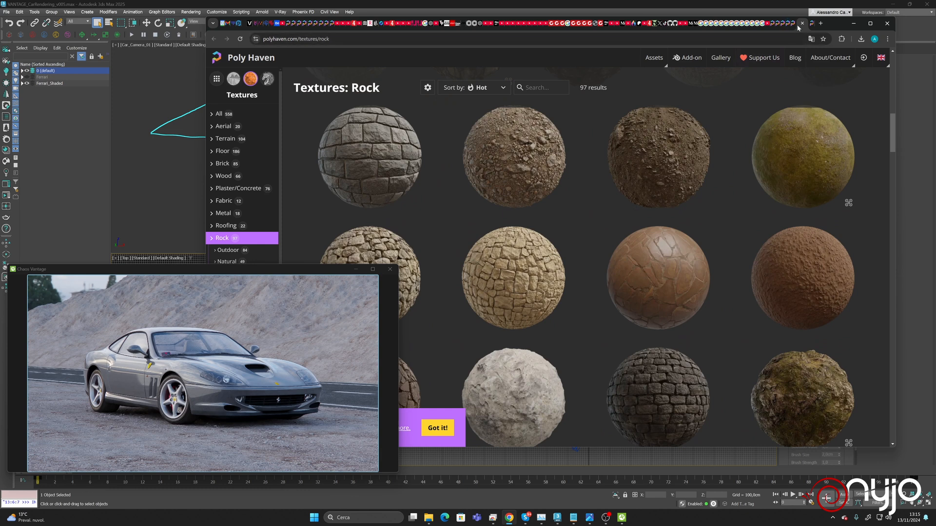
Browse the Terrain texture category for rocky ground and open Rocks Ground 02 in a new browser tab
left_click(811, 23)
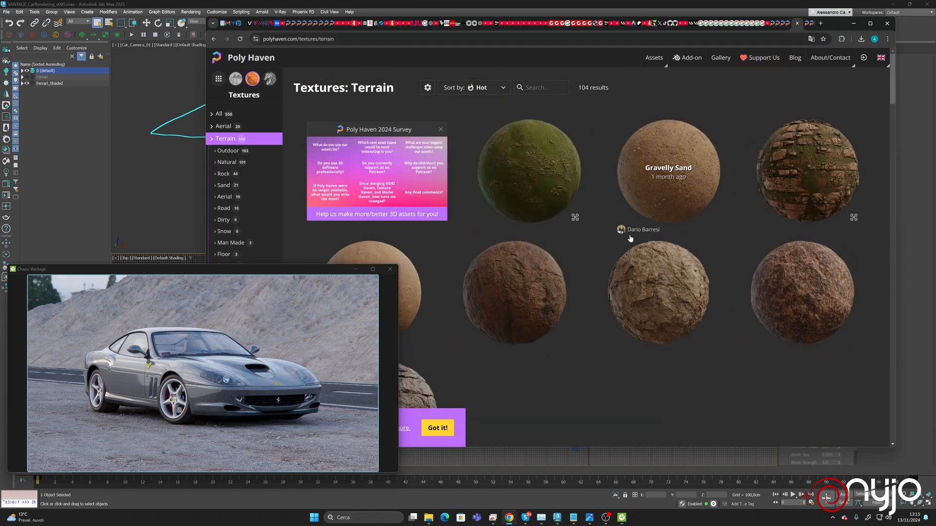
scroll(594, 289, "down", 5)
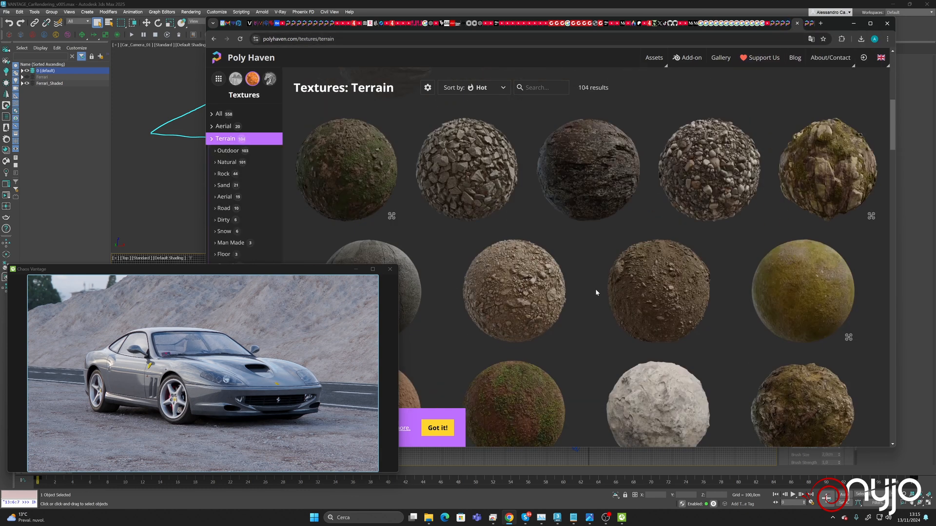
scroll(596, 288, "down", 2)
scroll(597, 288, "up", 3)
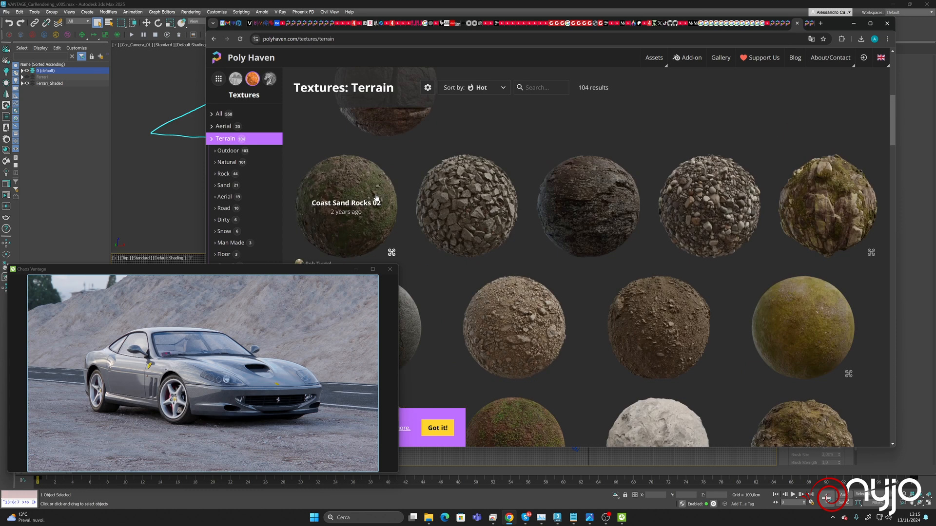
scroll(433, 215, "down", 4)
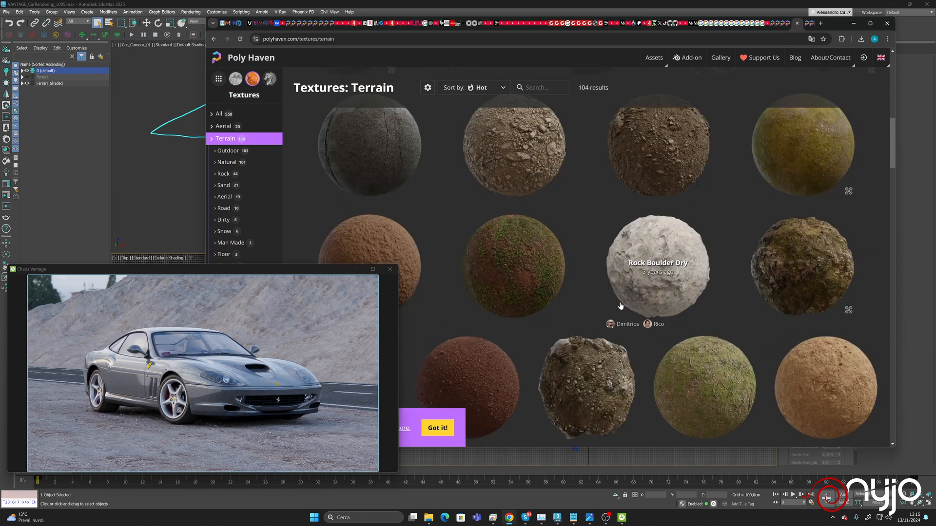
scroll(748, 229, "down", 3)
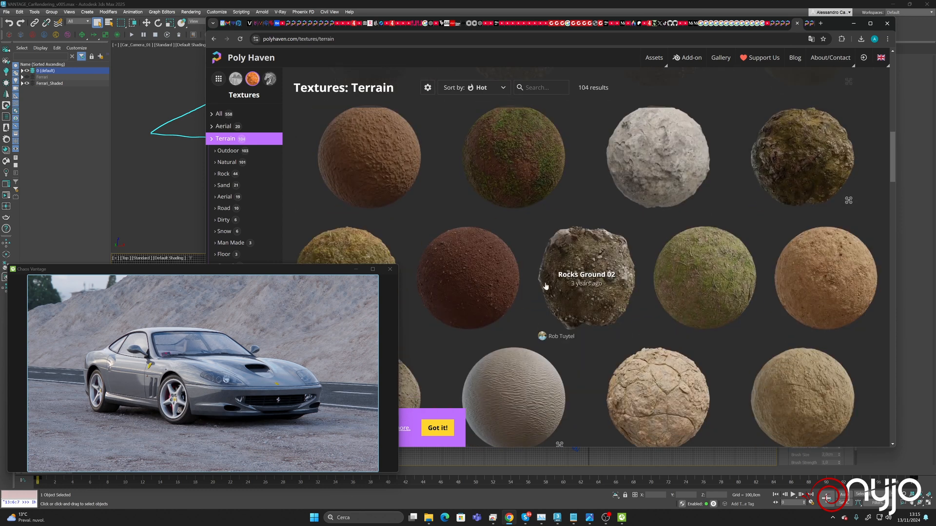
right_click(599, 292)
left_click(617, 301)
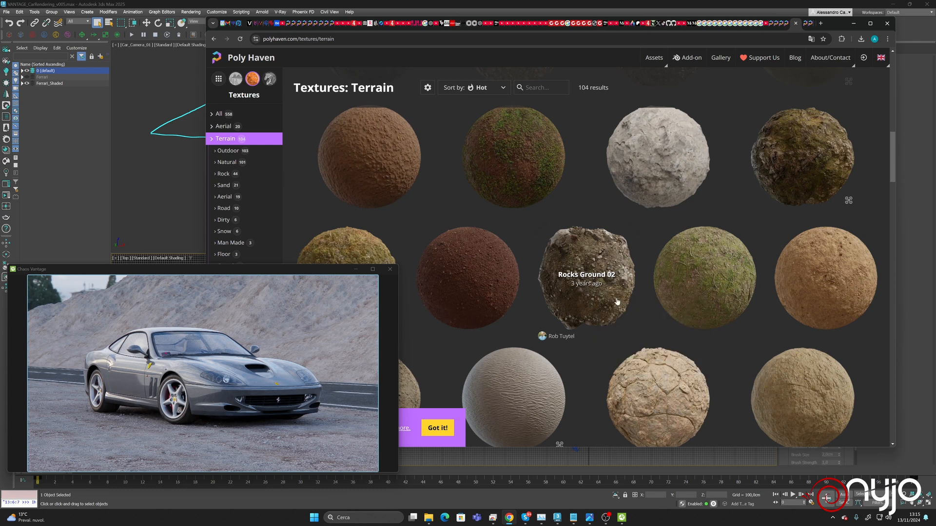
Look through the rest of the Terrain category for further textures suited to the background slope
scroll(606, 318, "down", 5)
scroll(603, 318, "down", 3)
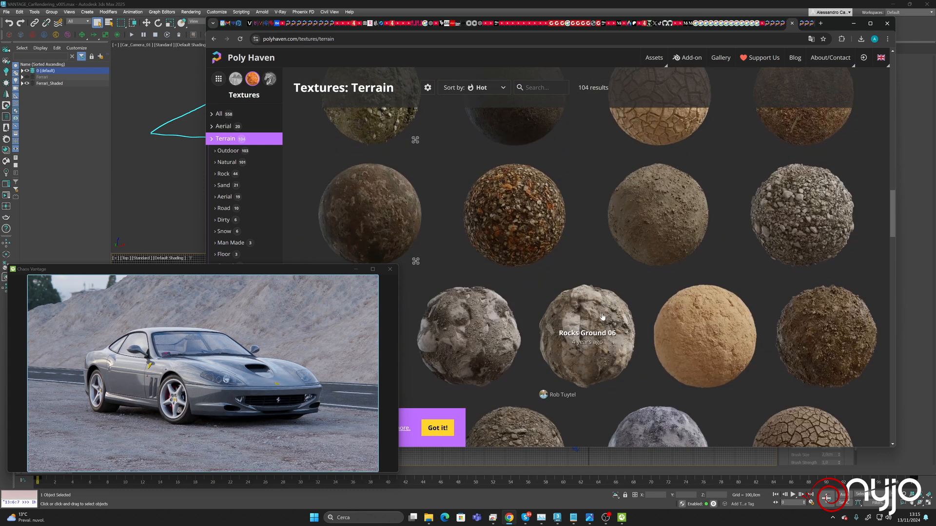
scroll(604, 318, "down", 3)
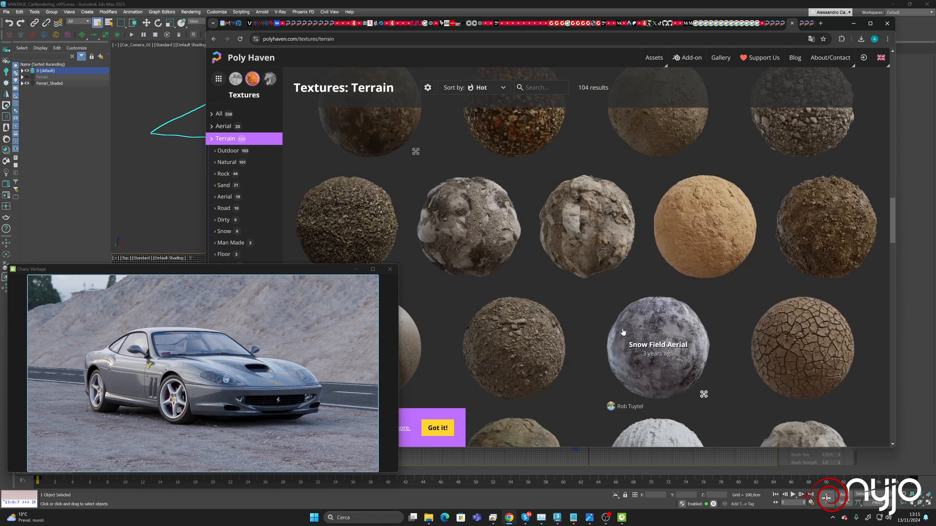
scroll(625, 322, "down", 3)
scroll(625, 322, "down", 3)
scroll(663, 317, "down", 3)
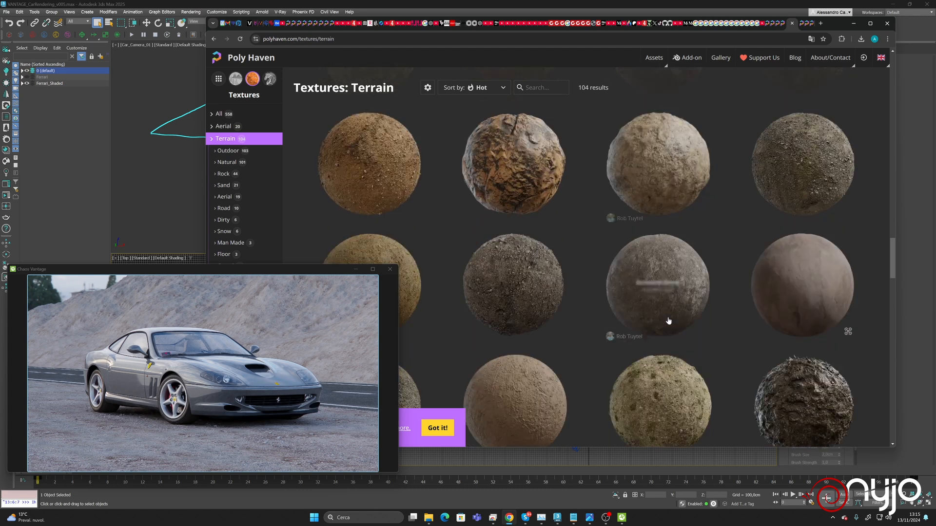
scroll(683, 273, "down", 3)
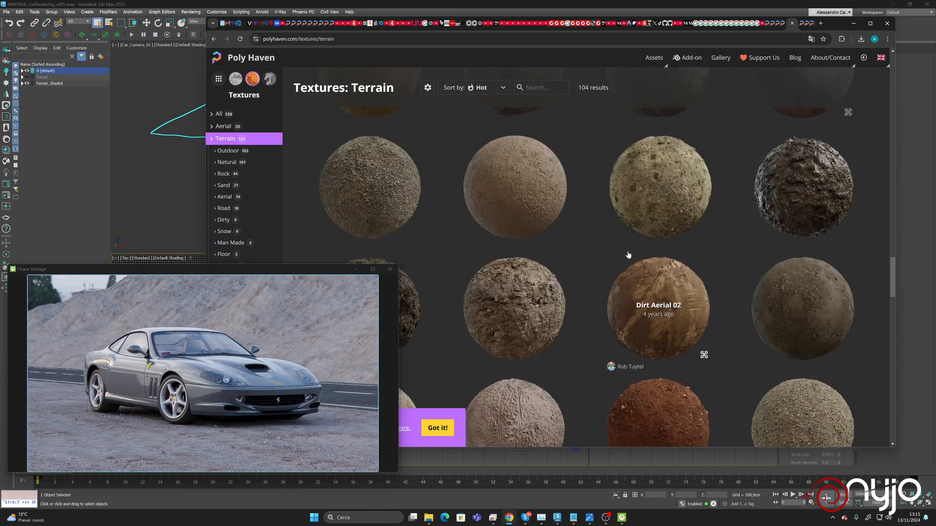
scroll(628, 263, "down", 3)
scroll(629, 257, "down", 3)
scroll(662, 245, "down", 3)
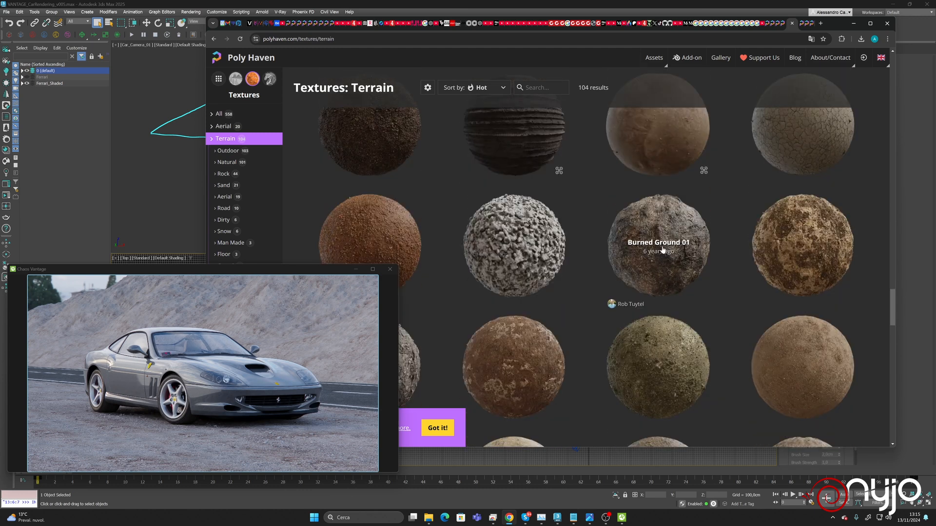
scroll(675, 240, "down", 3)
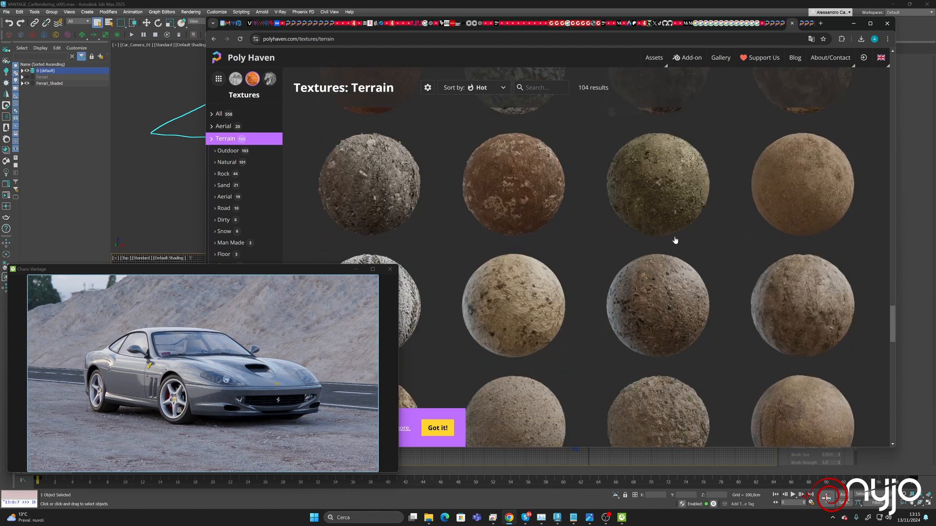
Compare the Aerial Rocks 04 and Rocks Ground 02 pages and download the 4K Aerial Rocks 04 texture set
left_click(798, 26)
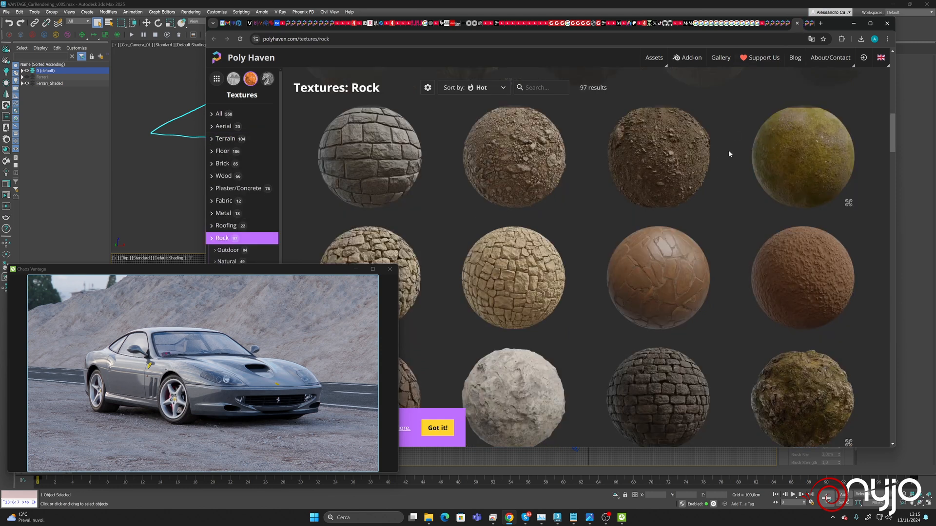
left_click(806, 27)
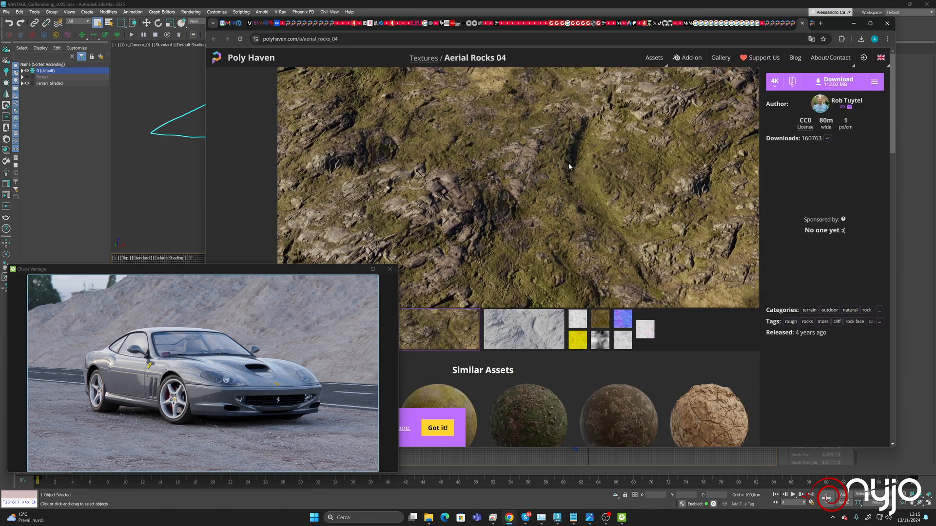
left_click(814, 23)
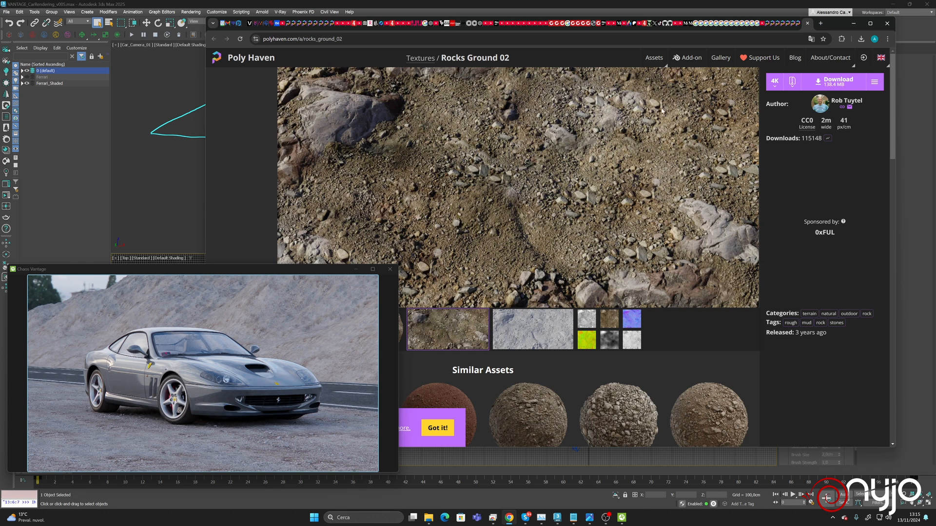
left_click(798, 26)
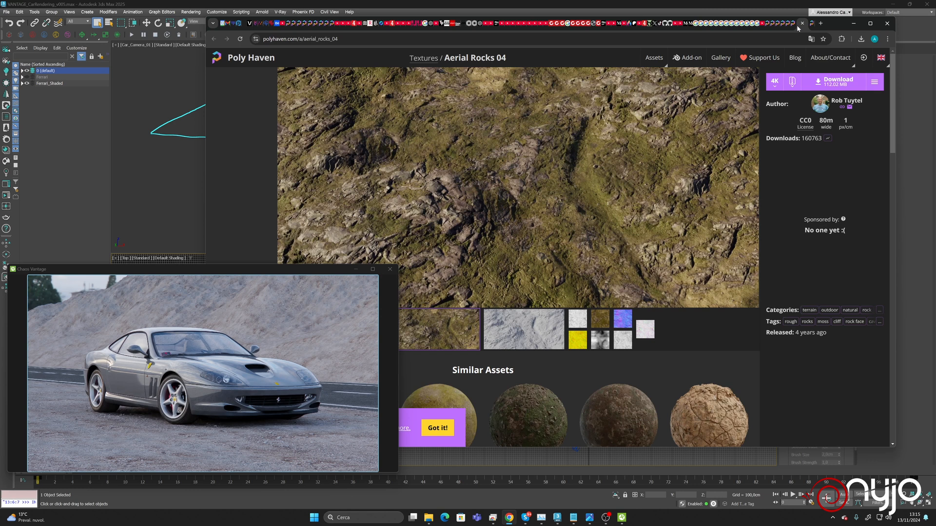
left_click(836, 82)
Switch to 3ds Max, put the Material Editor in compact mode, and rename the copied Gravel material Rocky
left_click(558, 12)
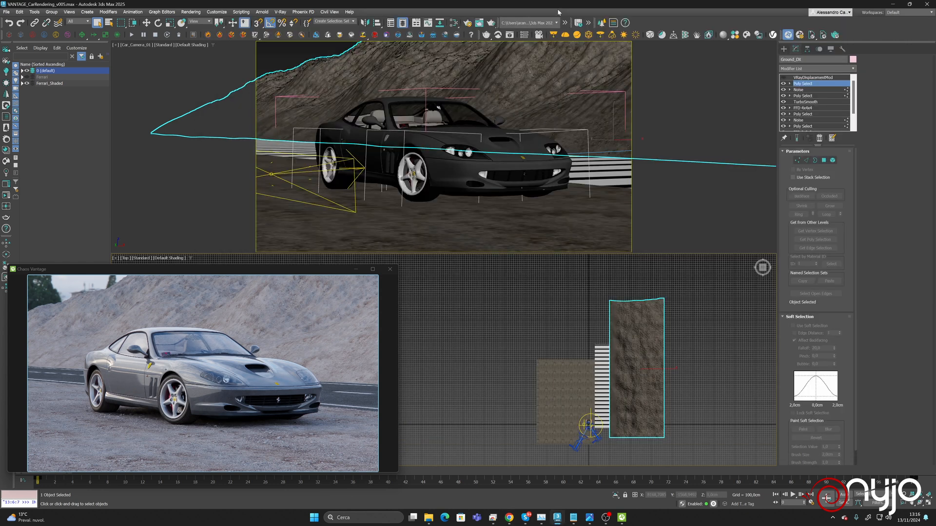
left_click(453, 23)
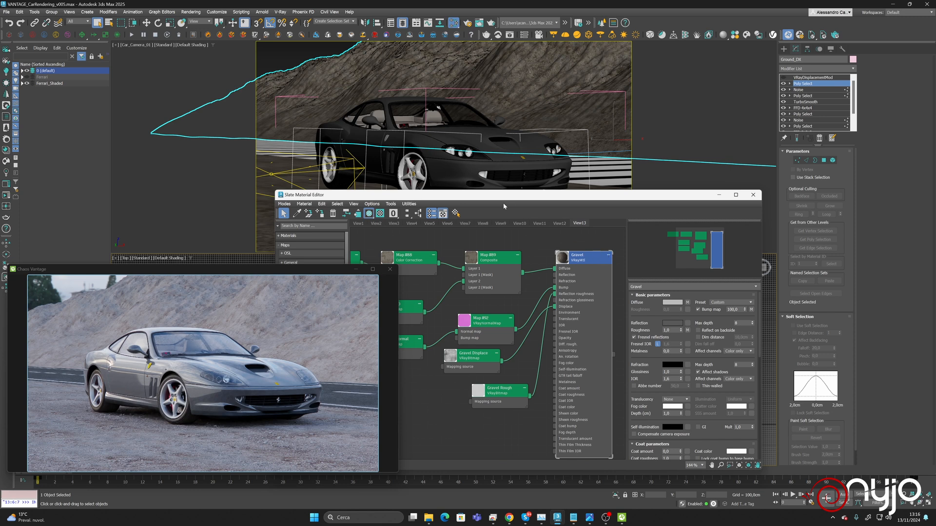
left_click(285, 204)
left_click(291, 212)
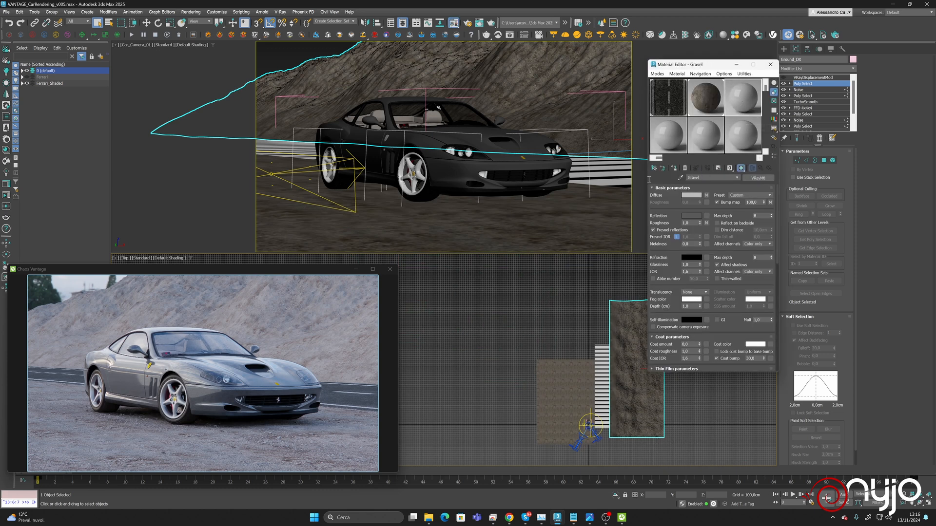
type("Rocky")
Replace the diffuse bitmap inside layer 1 of Rocky's Composite map with aerial_rocks_04_diff_4k
left_click_drag(713, 66, 692, 139)
left_click(684, 269)
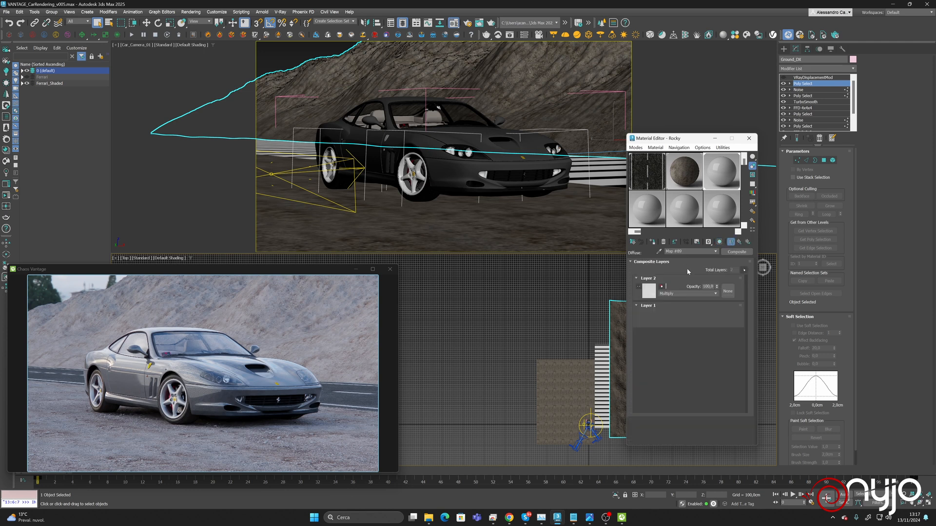
left_click(650, 319)
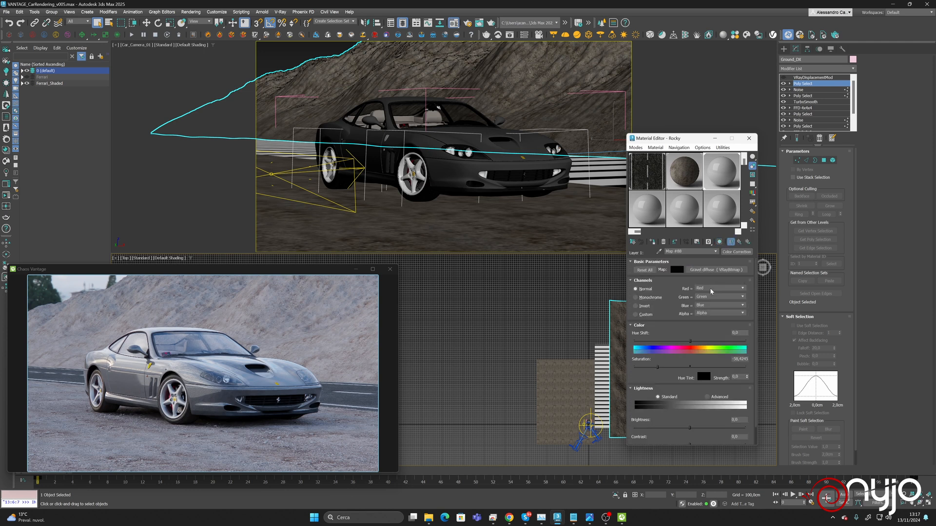
left_click(729, 270)
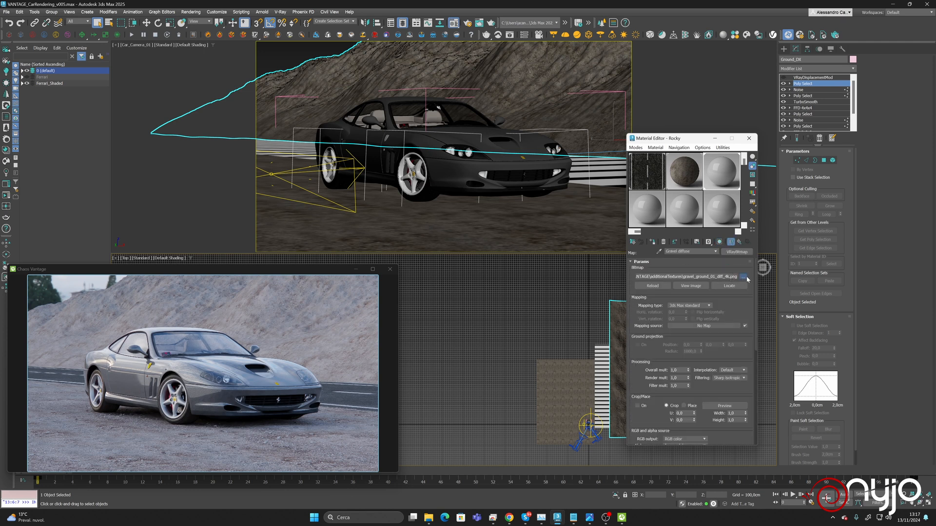
left_click(743, 277)
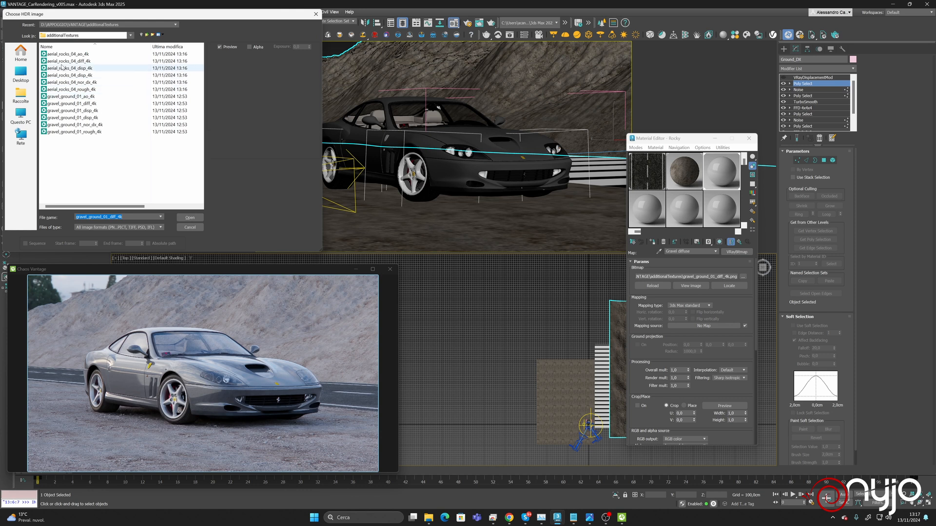
left_click(102, 61)
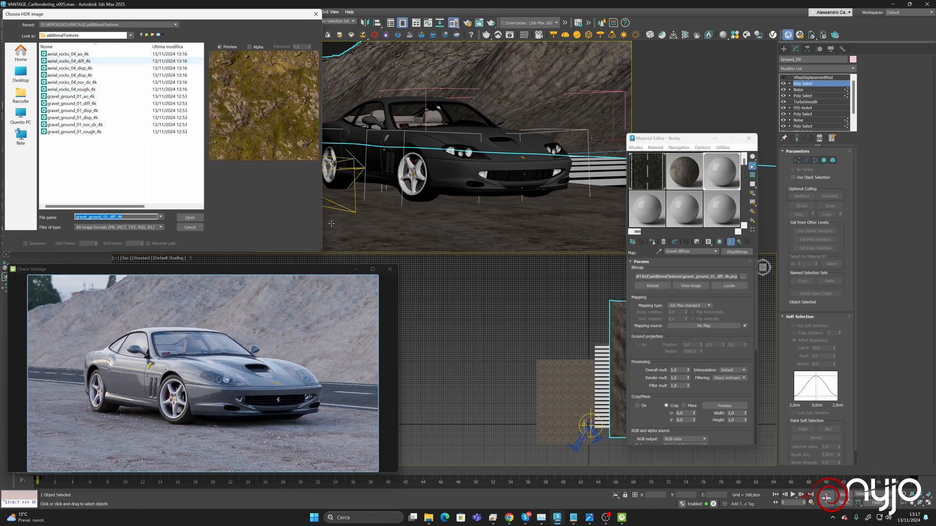
left_click(190, 218)
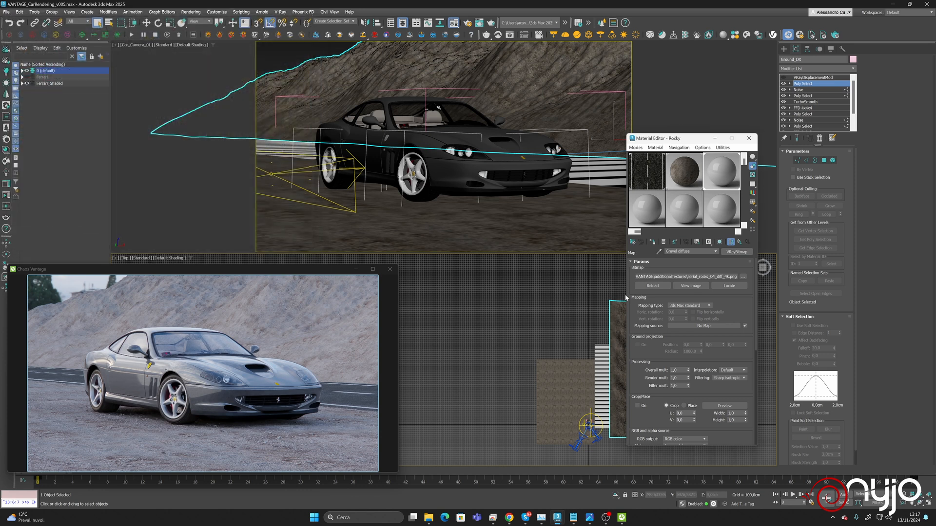
left_click(737, 251)
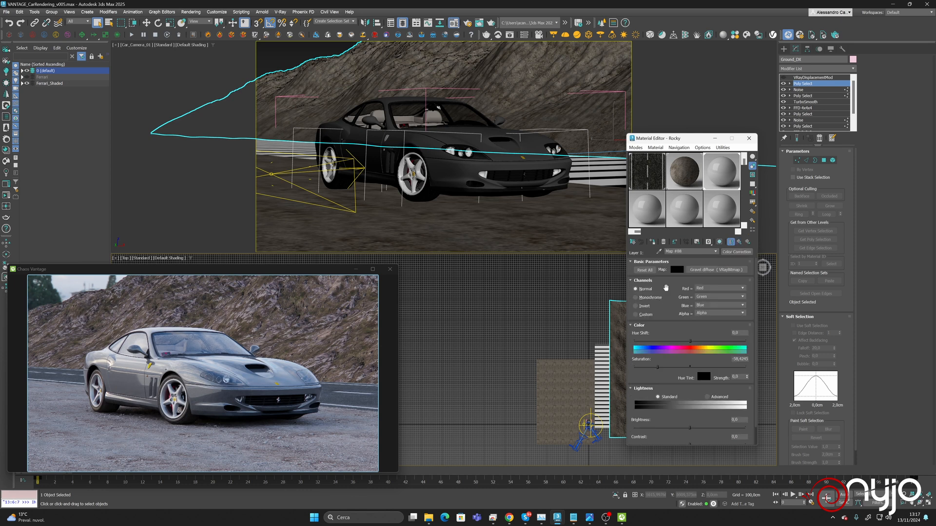
left_click(739, 242)
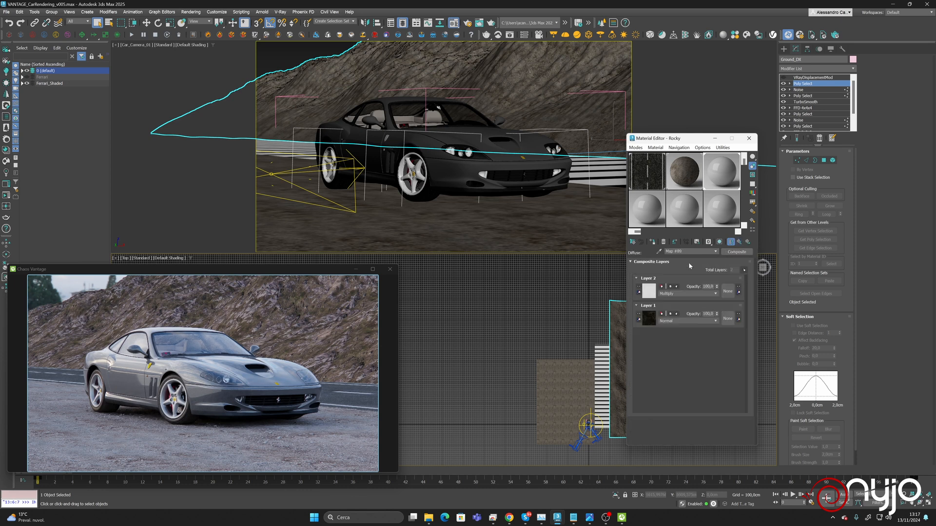
Replace the ambient occlusion bitmap in layer 2 of Rocky's diffuse Composite with aerial_rocks_04_ao_4k
left_click(655, 294)
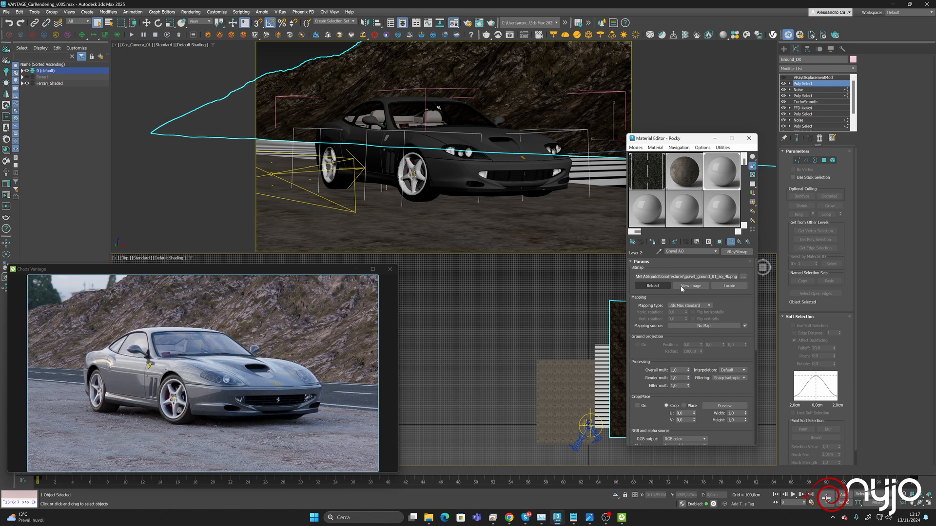
left_click(743, 276)
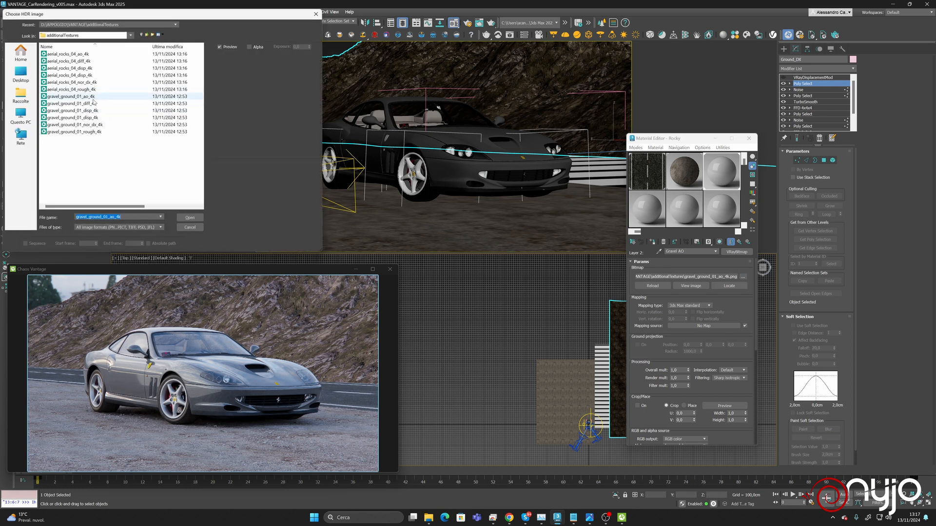
left_click(81, 54)
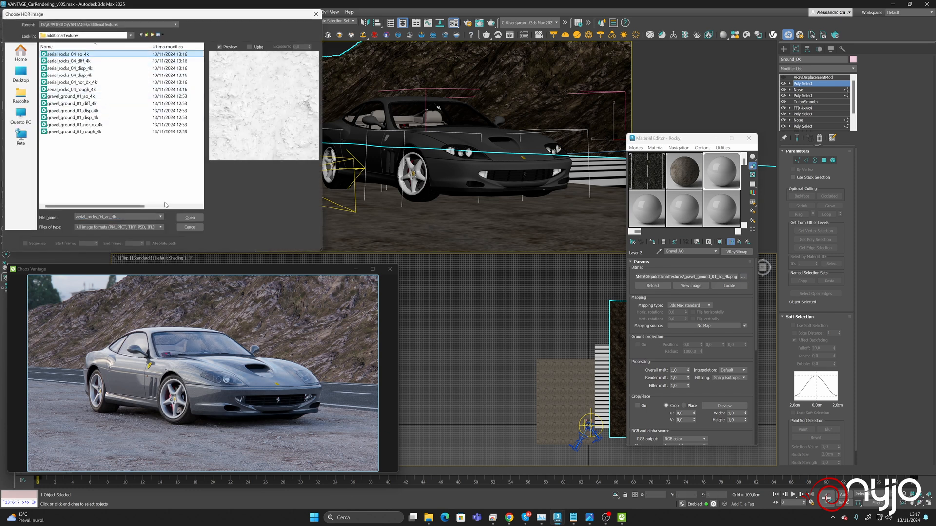
left_click(190, 219)
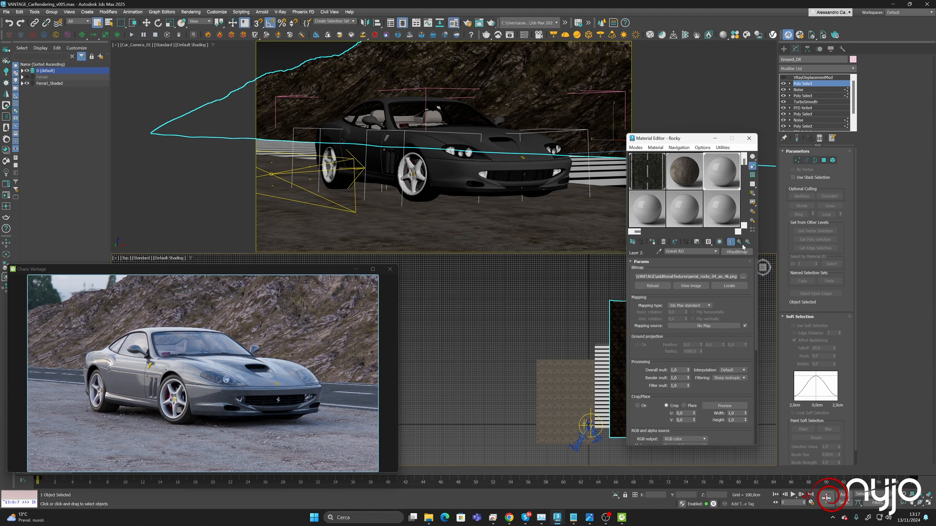
Rename the bitmap under layer 1's Color Correction as Rock diffuse and check the ambient occlusion bitmap in layer 2
left_click(740, 243)
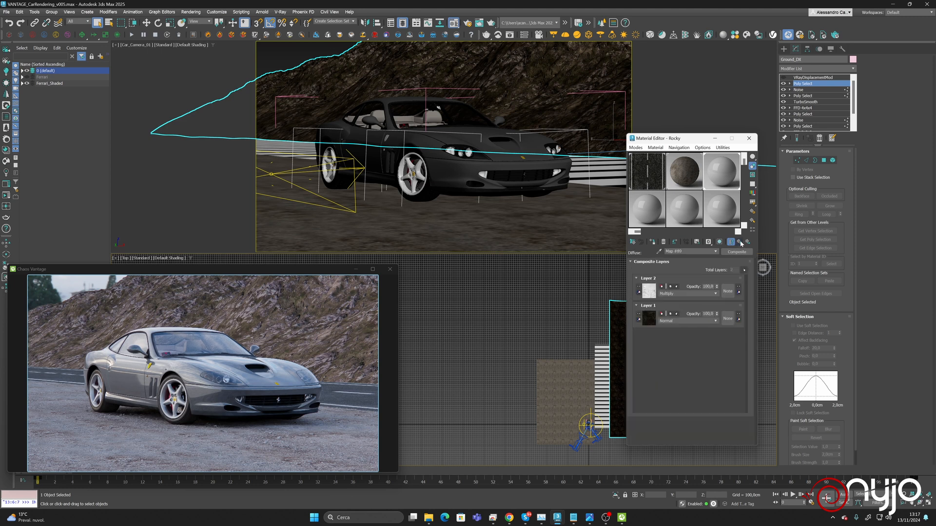
left_click(651, 320)
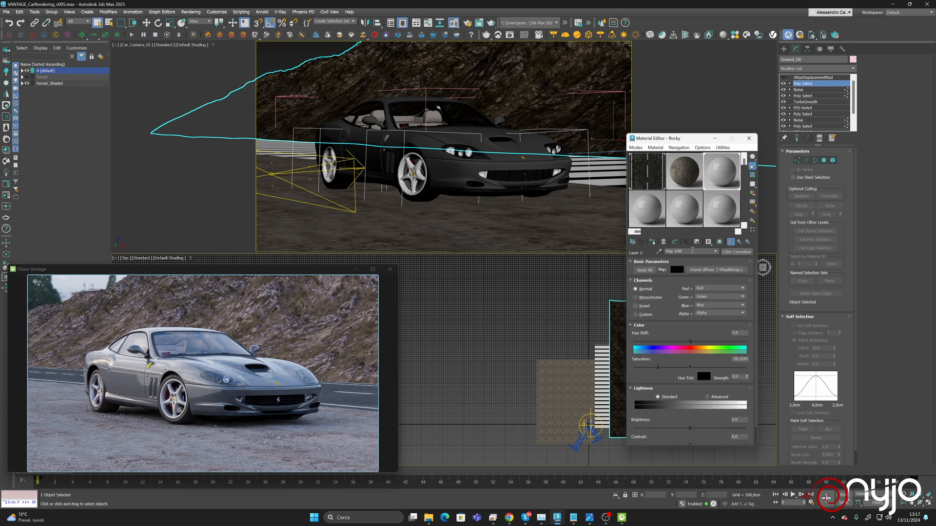
left_click(716, 269)
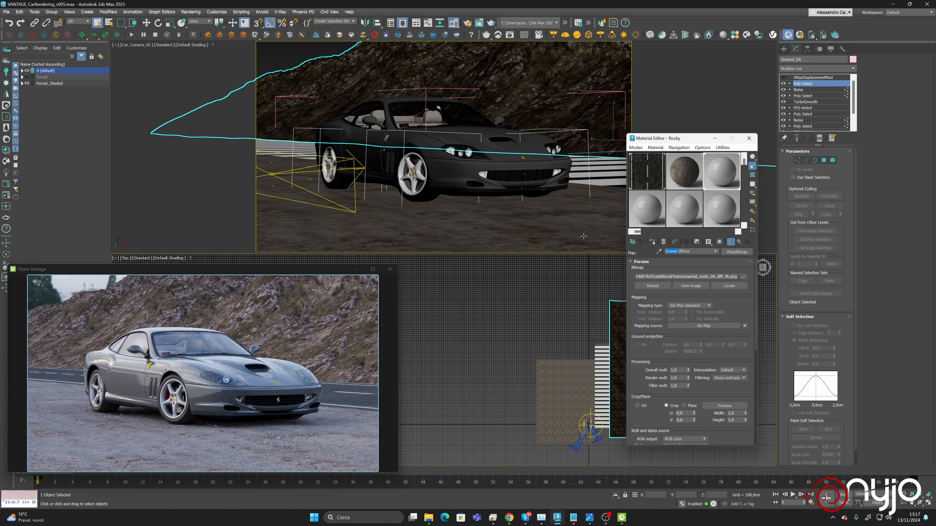
type("Rock")
left_click(739, 242)
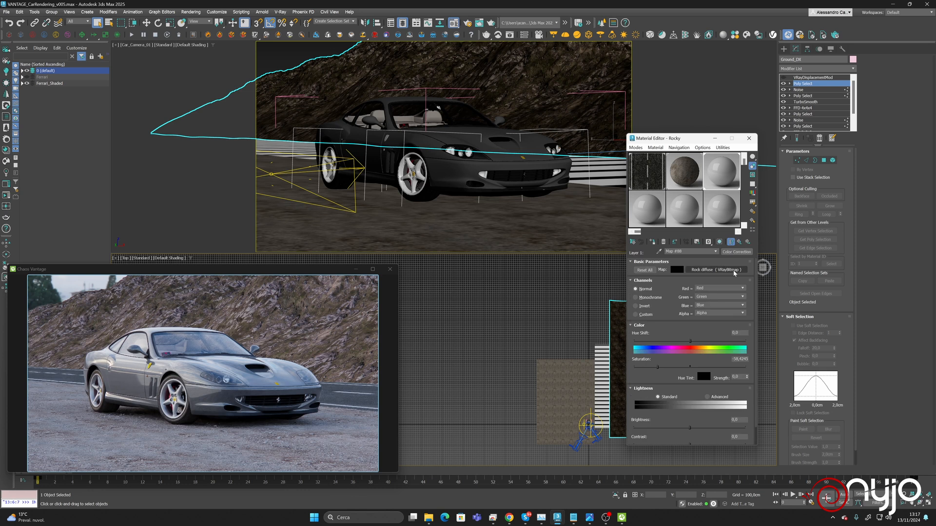
left_click(739, 242)
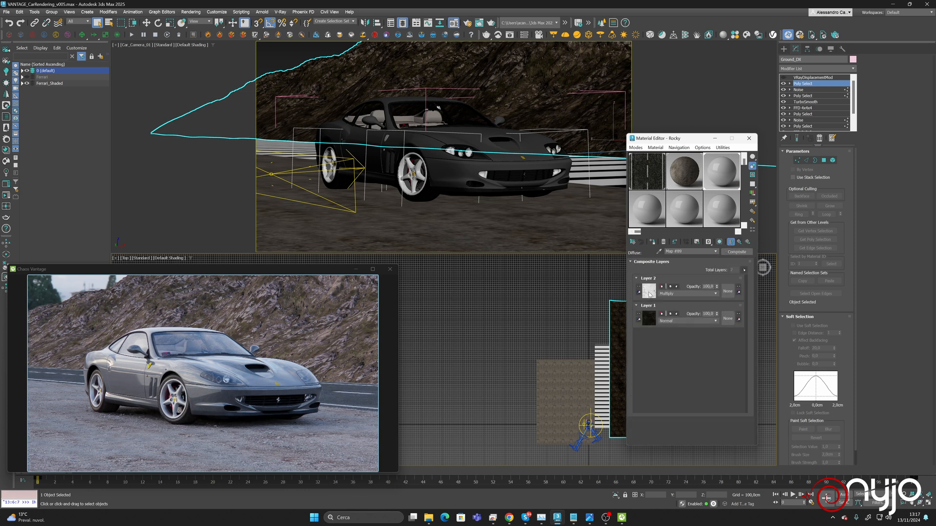
left_click(649, 294)
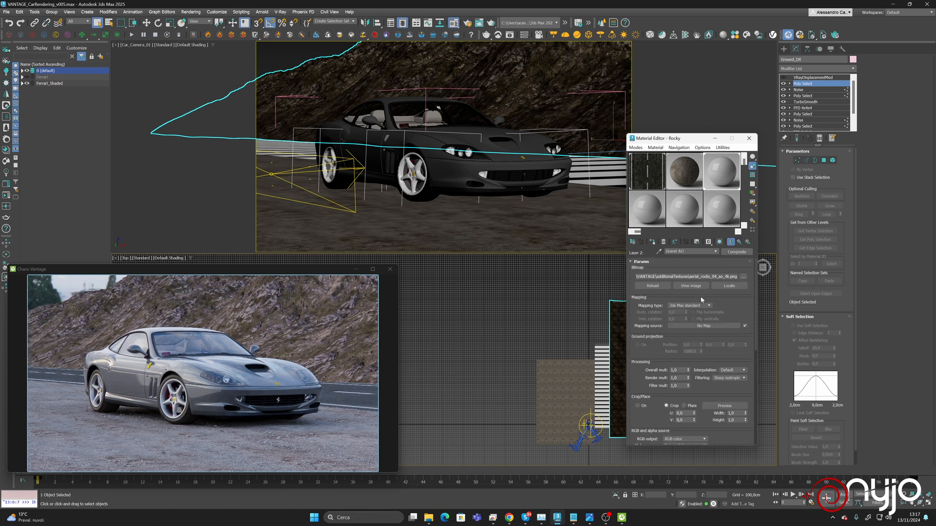
left_click(739, 242)
Weaken the desaturation in the Color Correction on layer 1 of Rocky's diffuse Composite map
left_click(649, 318)
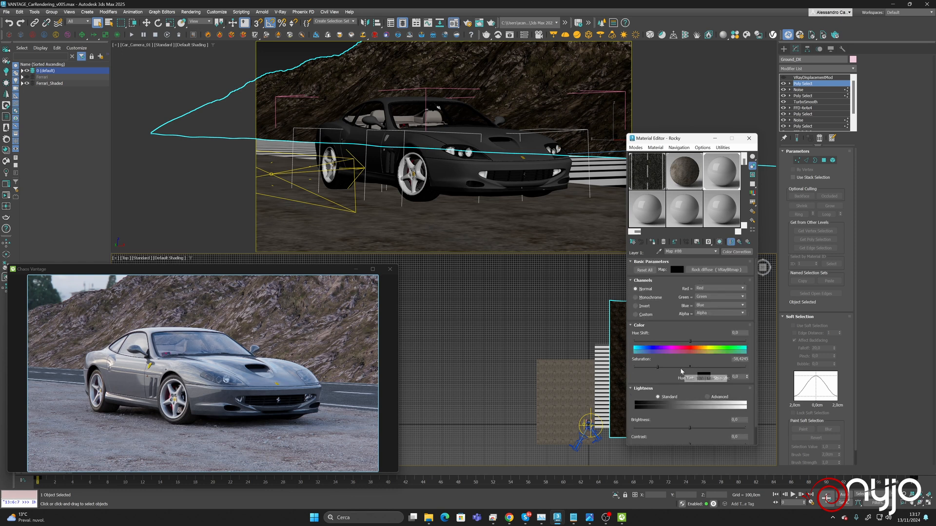
left_click_drag(687, 369, 674, 367)
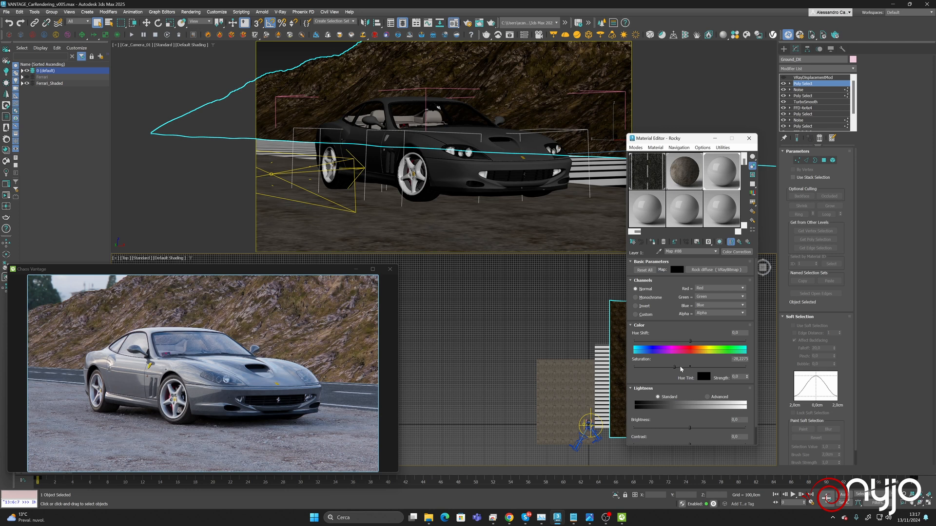
left_click(667, 367)
left_click(740, 242)
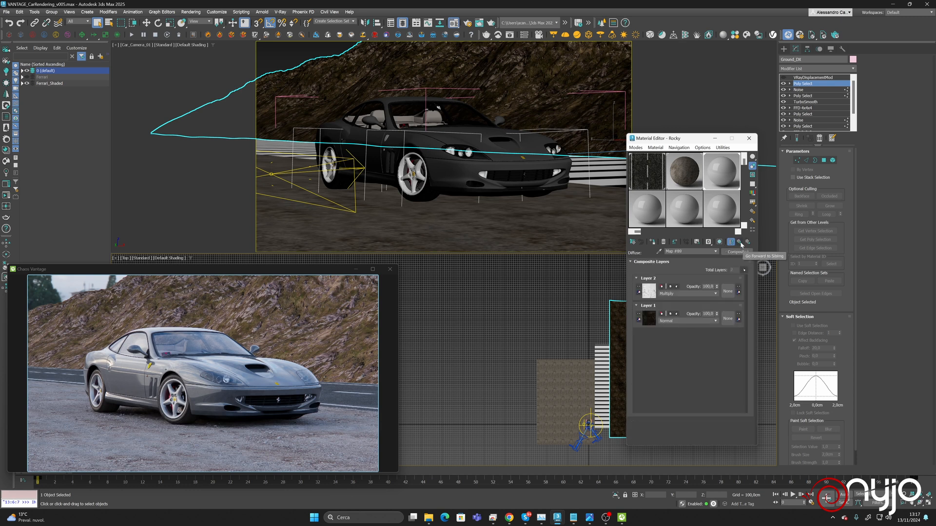
Rename Rocky's reflection roughness bitmap as Rock Rough and replace its image with aerial_rocks_04_rough_4k
left_click(739, 242)
left_click(685, 297)
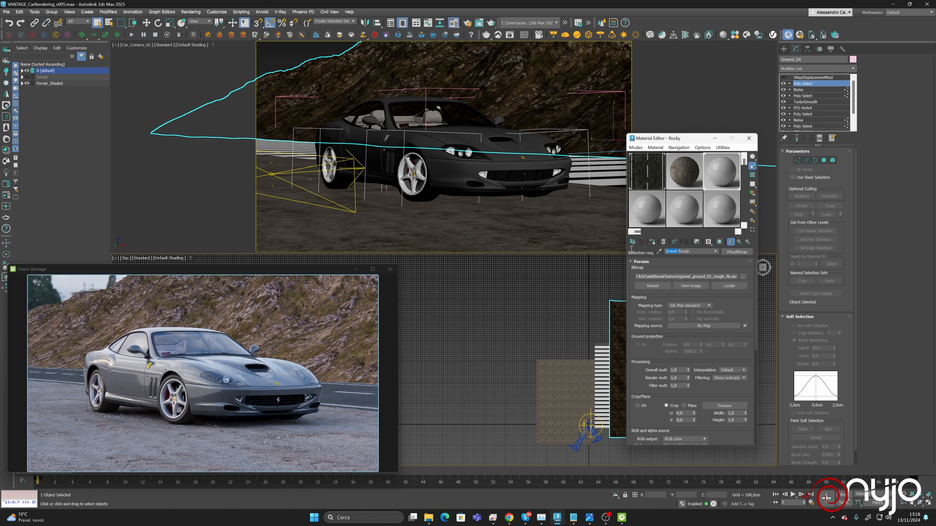
left_click(743, 277)
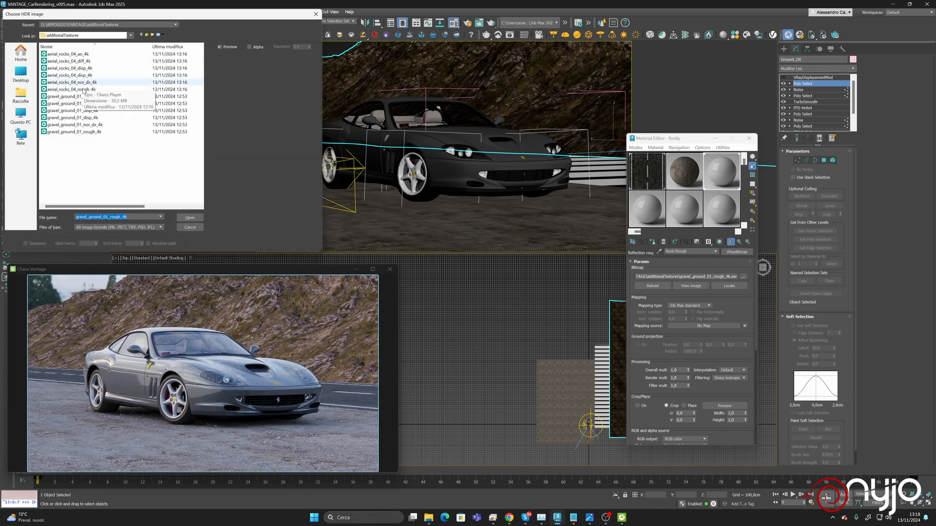
left_click(73, 89)
left_click(195, 217)
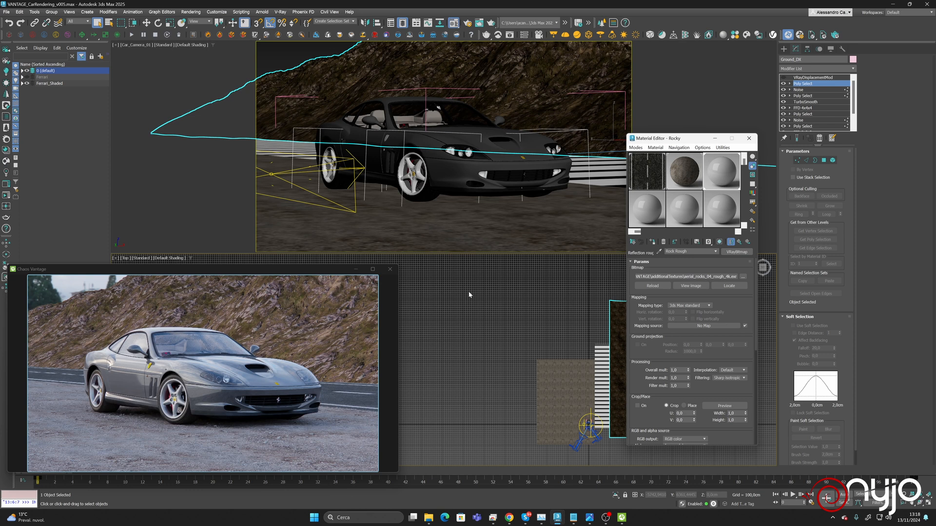
left_click(739, 242)
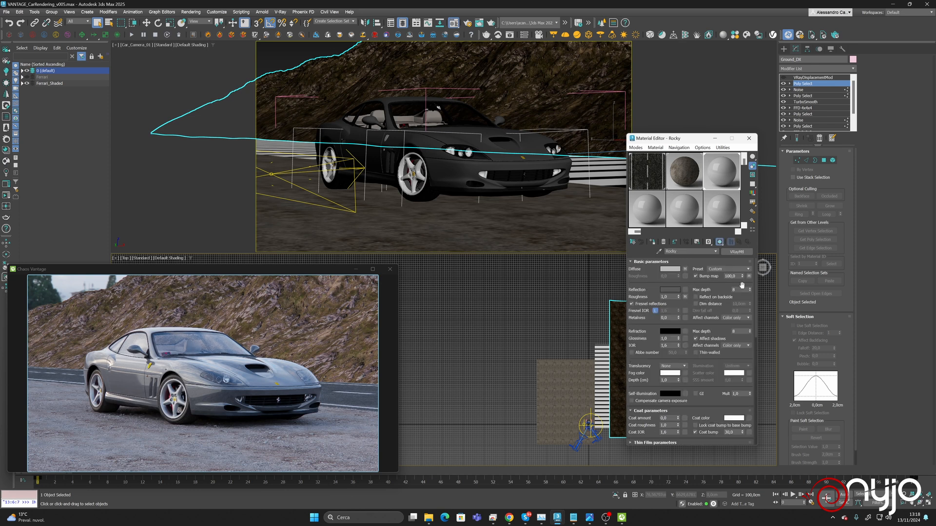
Rename the bitmap in Rocky's VRayNormalMap bump as Rock Normal and replace its image with aerial_rocks_04_nor_dx_4k
left_click(749, 276)
left_click(725, 269)
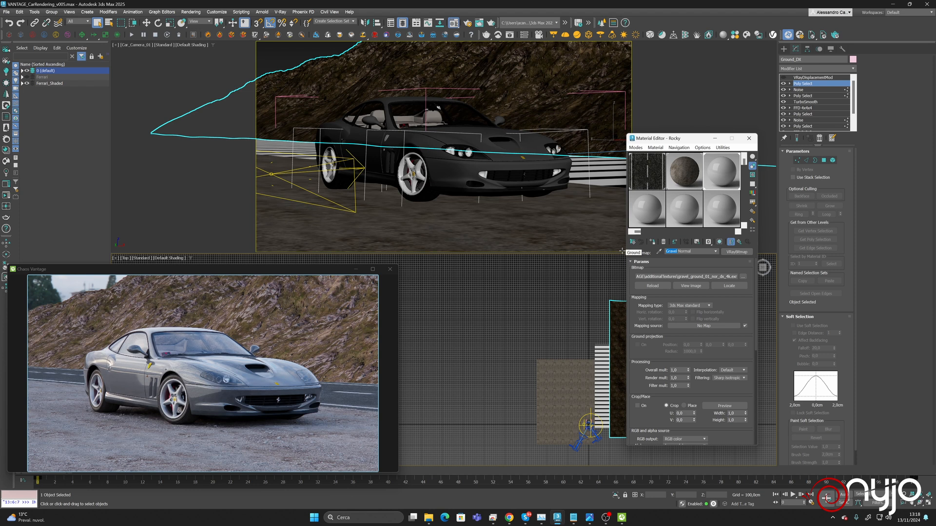
type("Rock")
left_click(743, 277)
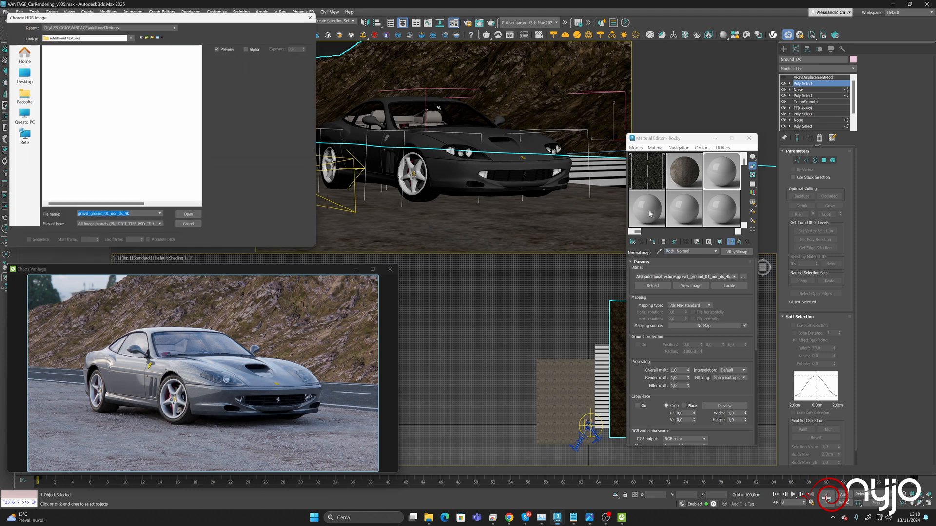
left_click(95, 82)
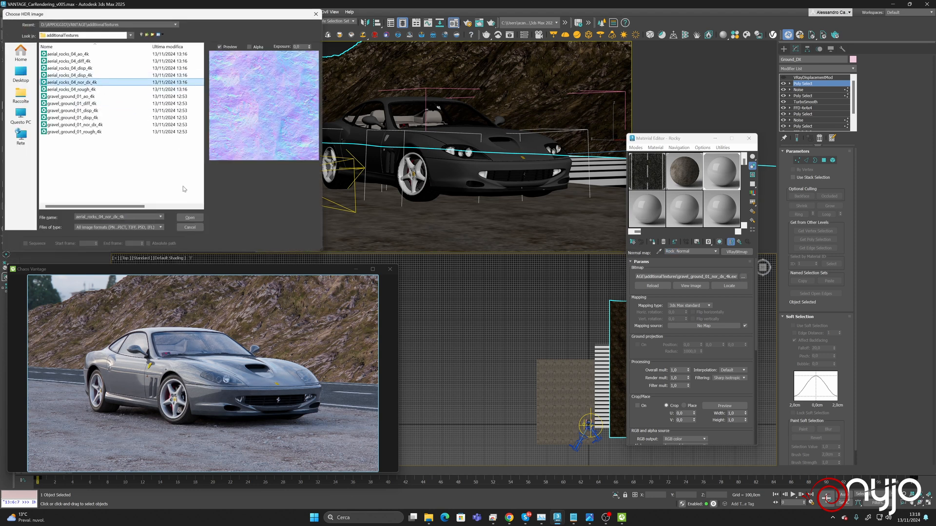
left_click(190, 217)
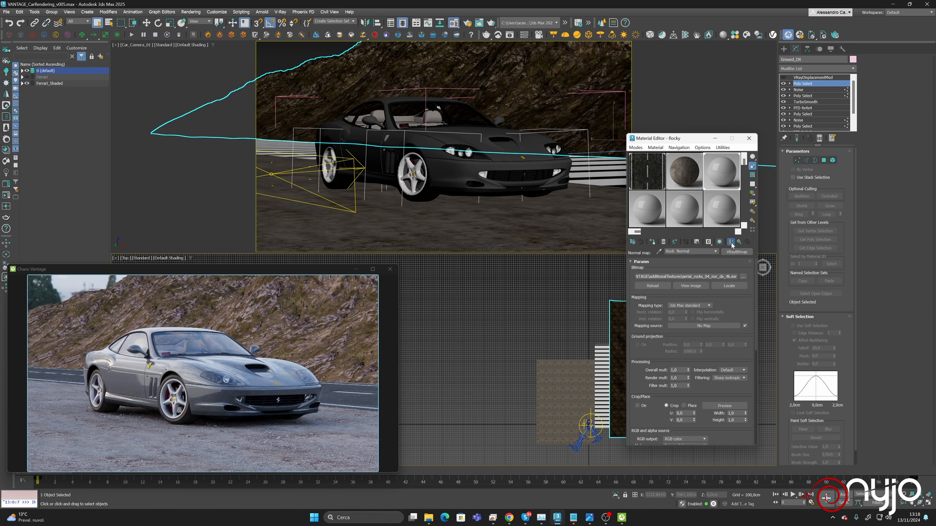
left_click(740, 243)
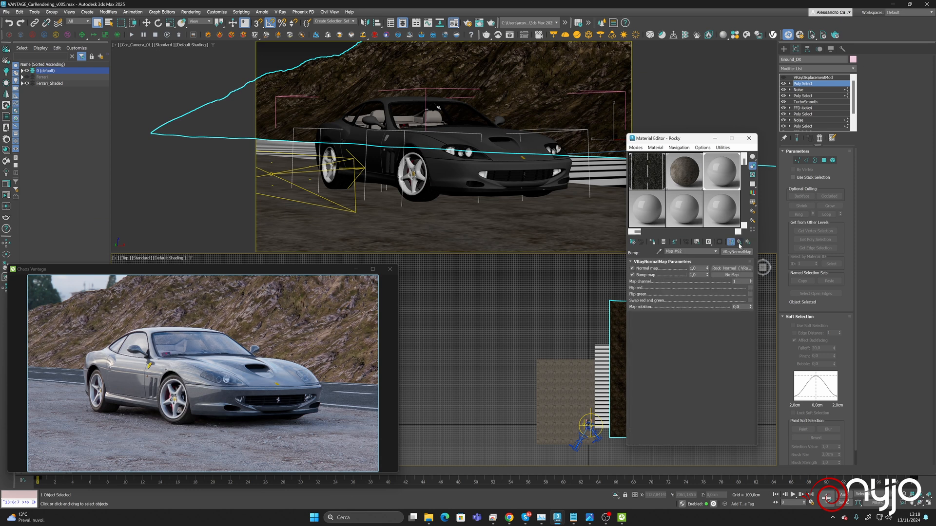
left_click(739, 242)
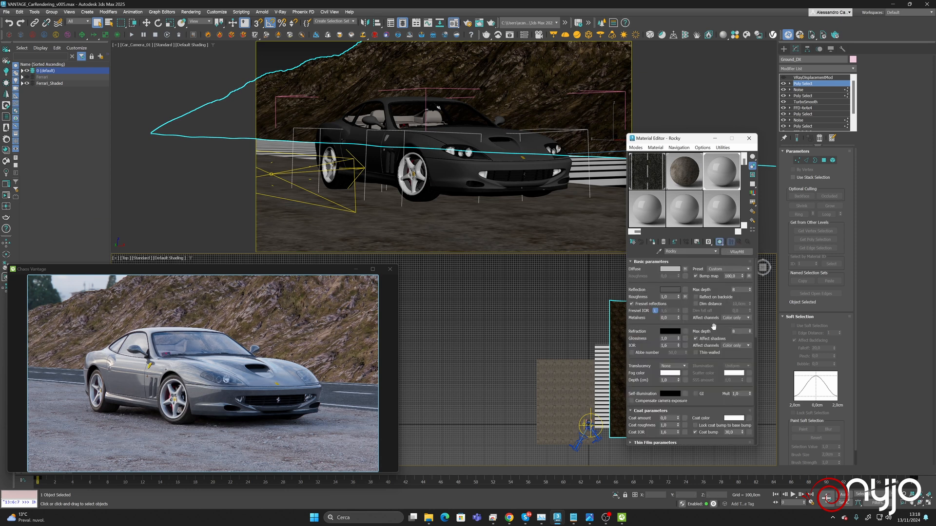
Rename Rocky's displacement bitmap as Rock Displace and replace its image with the PNG version of aerial_rocks_04_disp_4k
scroll(721, 328, "down", 5)
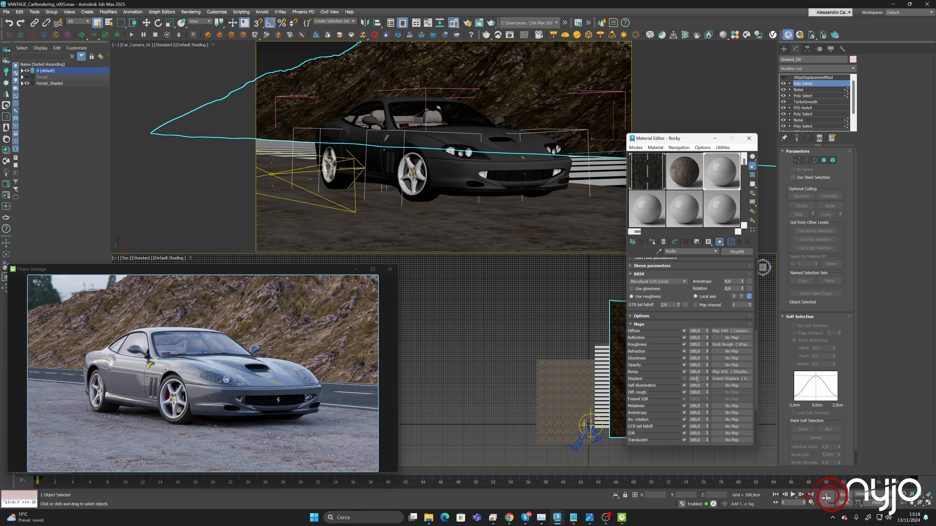
left_click(722, 379)
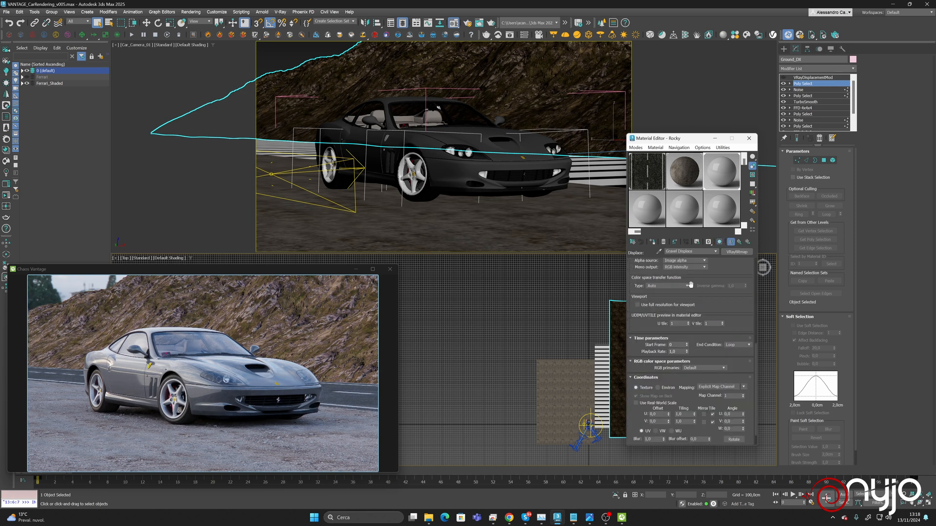
double_click(677, 251)
type("Rock")
scroll(729, 271, "up", 5)
left_click(743, 278)
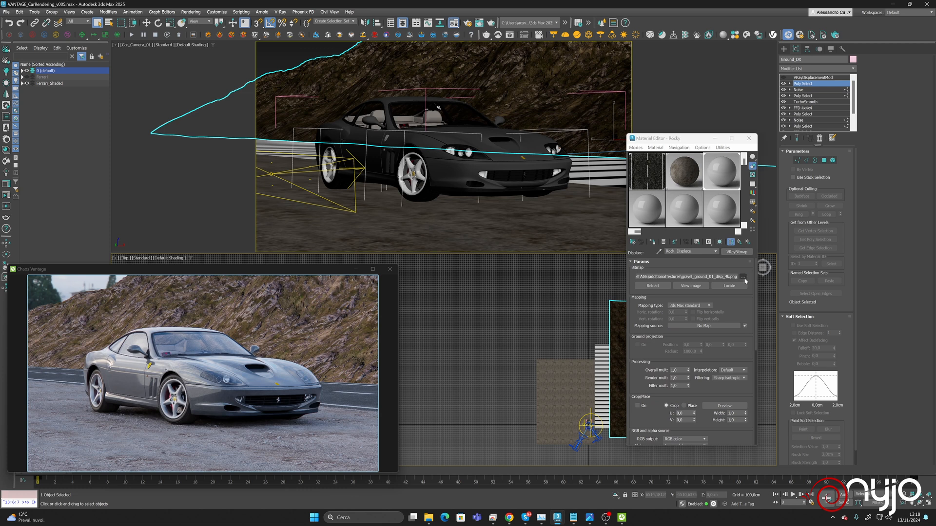
left_click(73, 75)
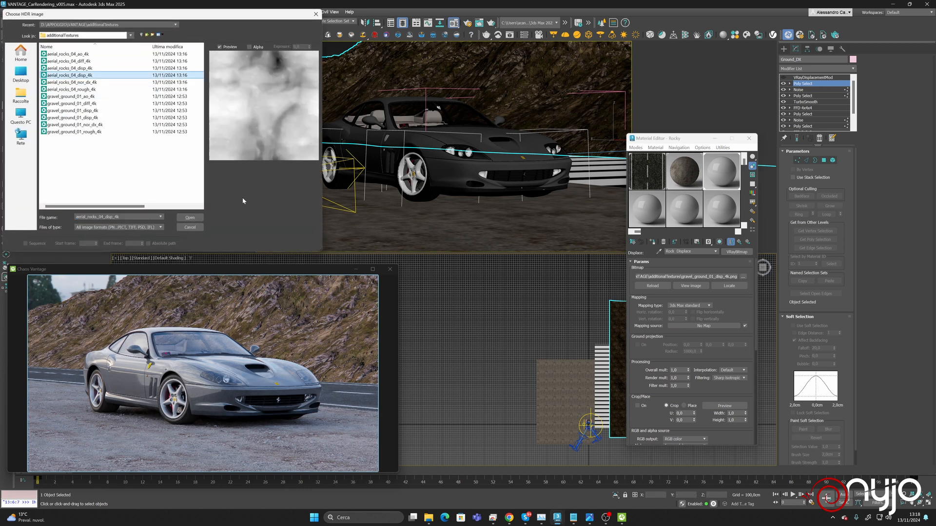
left_click(190, 217)
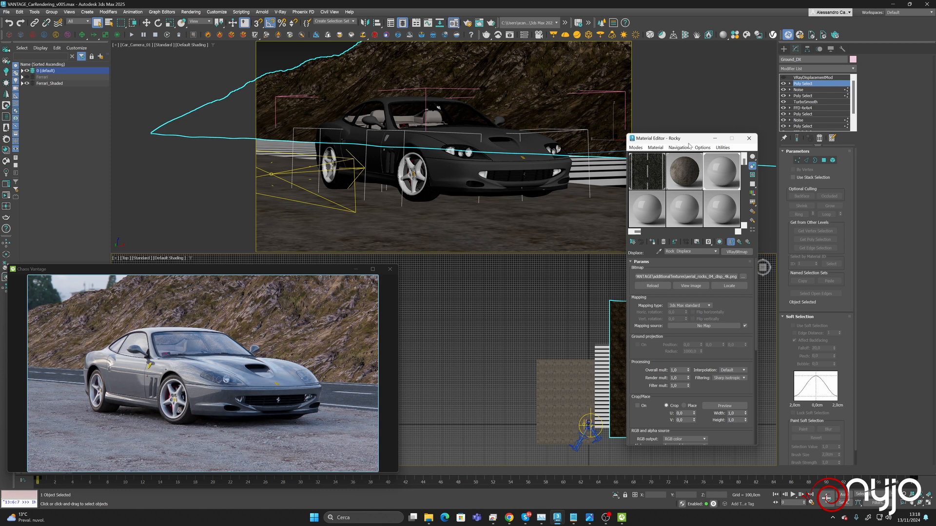
Enable VRayDisplacementMod on Ground_DX, assign Rock Displace as an instance to its texmap, and show only the render in Chaos Vantage
left_click_drag(688, 145, 689, 166)
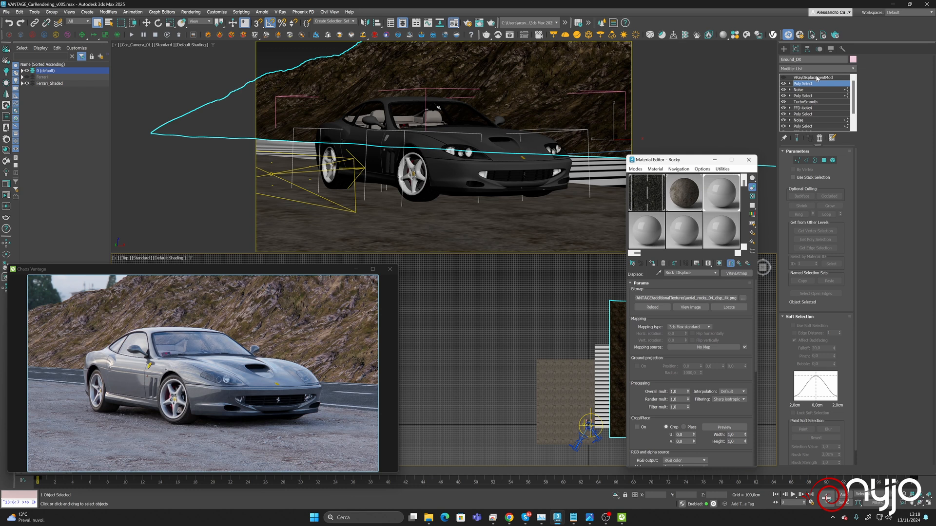
left_click(785, 78)
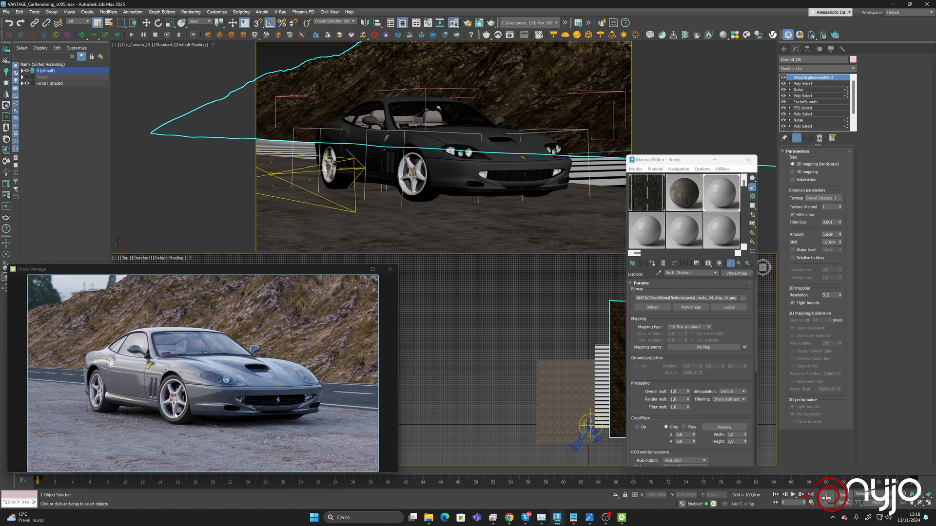
left_click(389, 269)
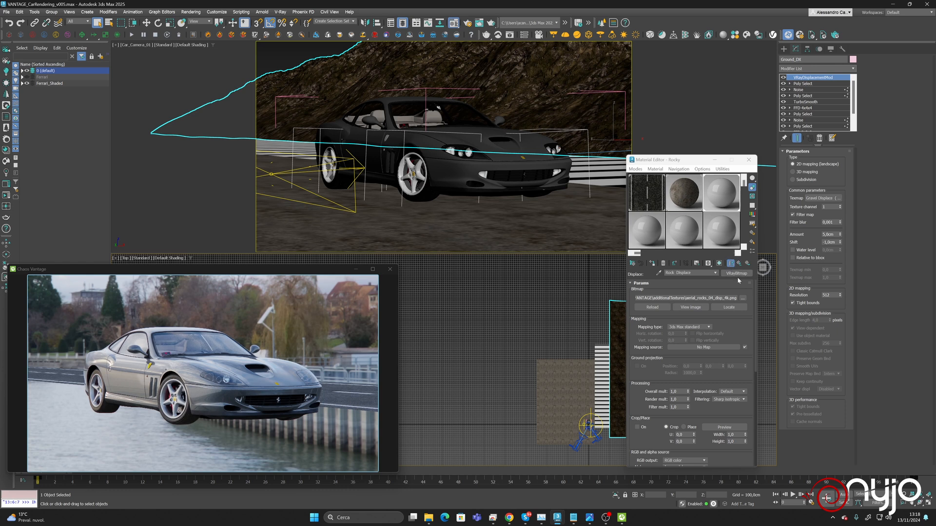
left_click_drag(733, 275, 824, 199)
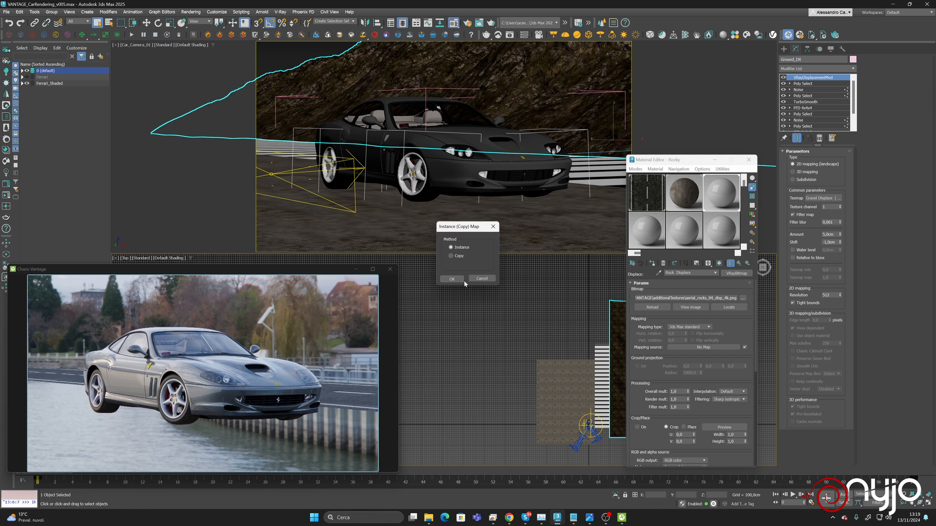
left_click(452, 279)
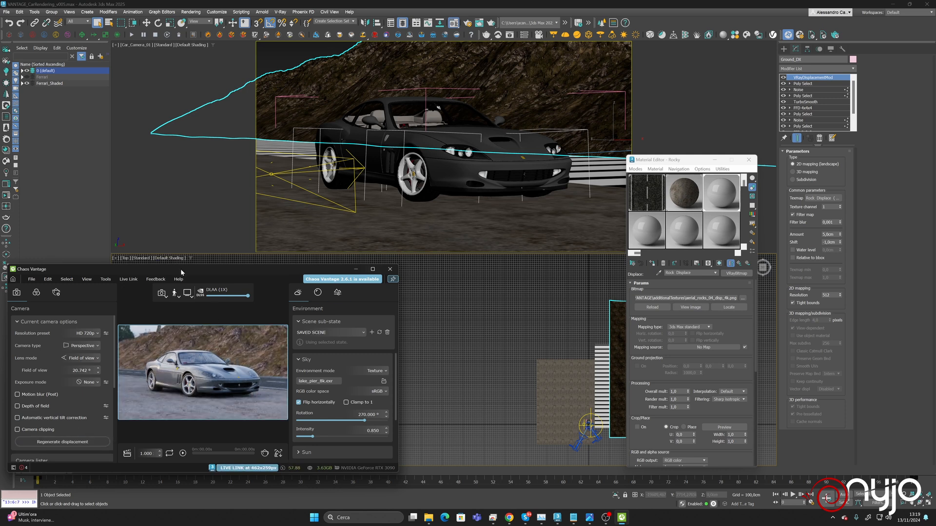
key("Tab")
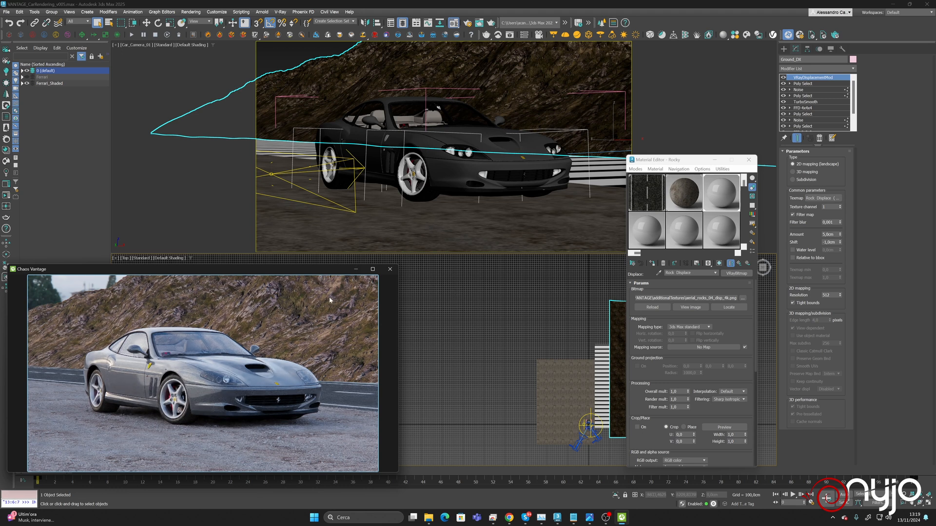
Set the asphalt material's reflection colour to a neutral grey with a value of 147
left_click(739, 264)
left_click(642, 197)
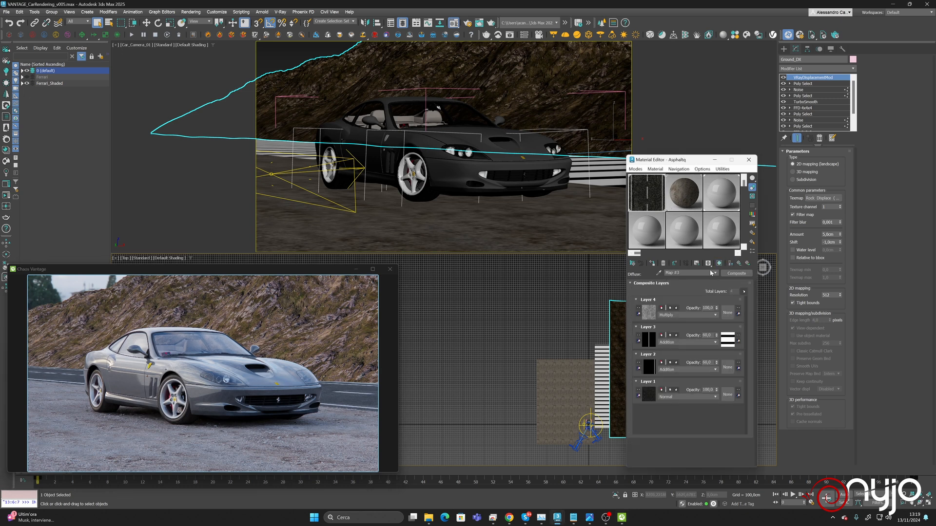
left_click(738, 264)
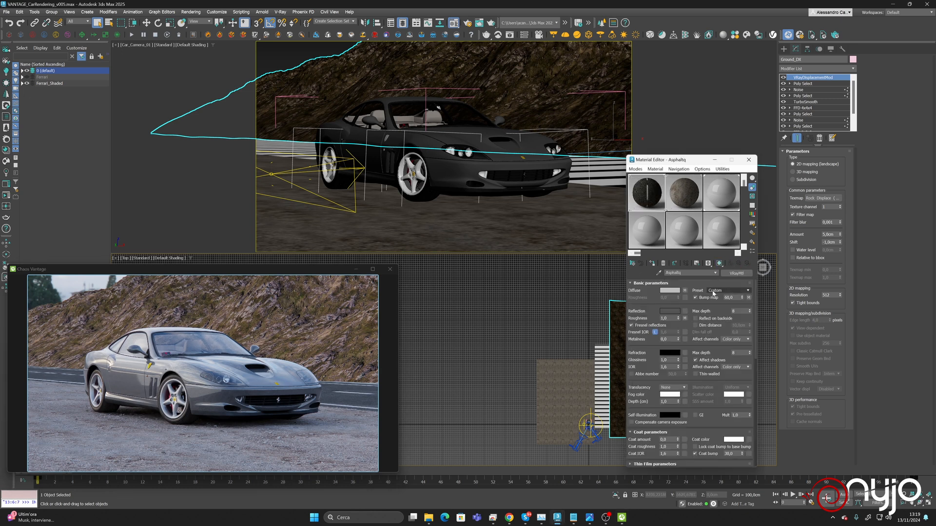
left_click(668, 311)
left_click(596, 273)
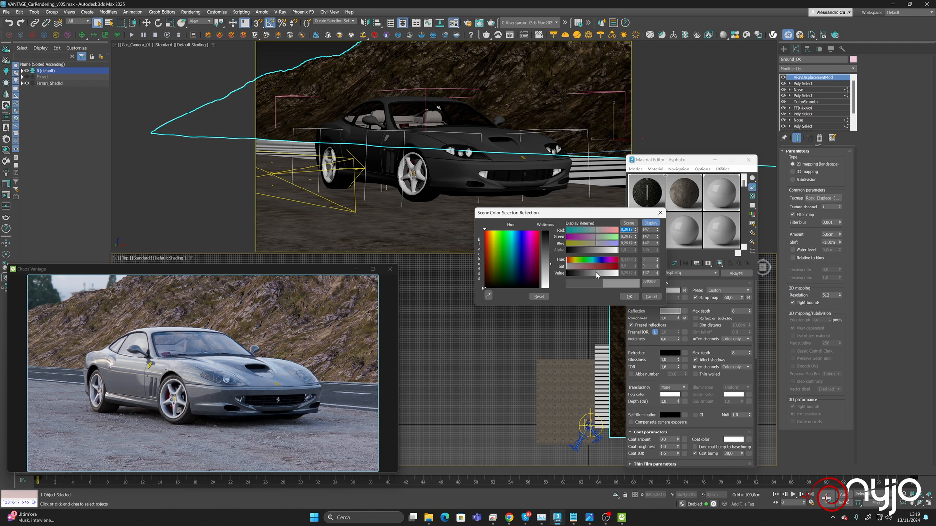
left_click(625, 296)
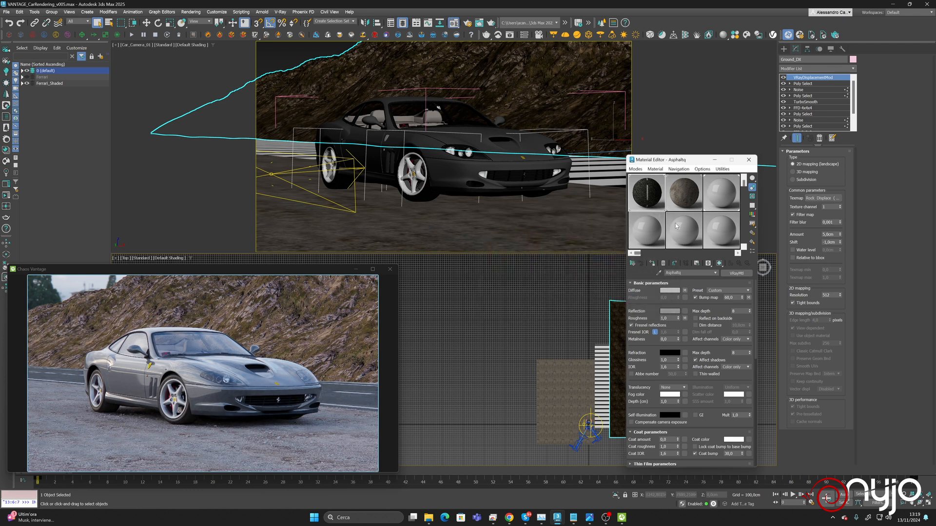
Set the Rocky material's reflection colour to a neutral grey with a value of 126
left_click(697, 208)
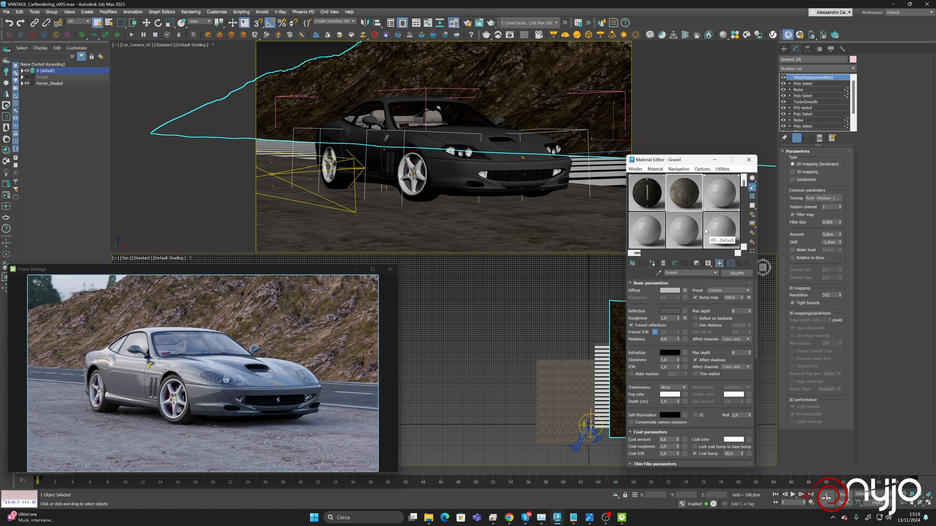
left_click(733, 196)
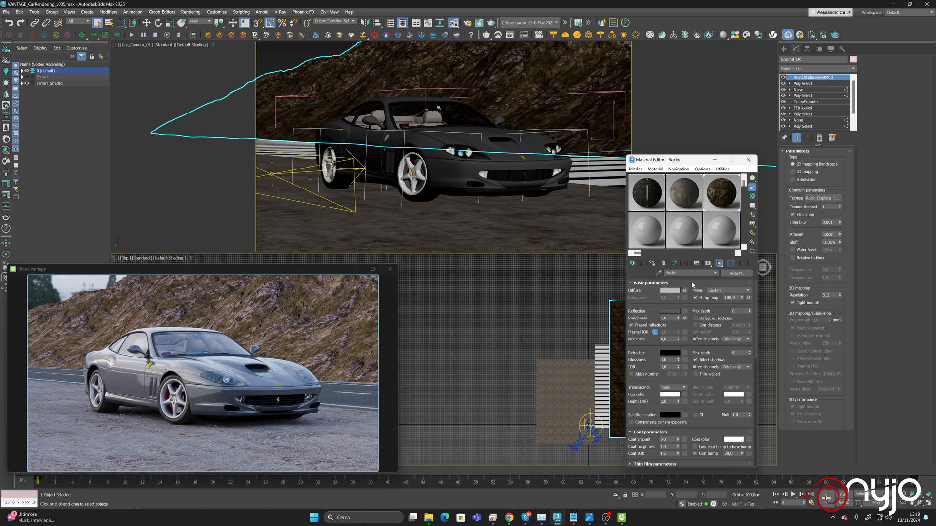
left_click(675, 312)
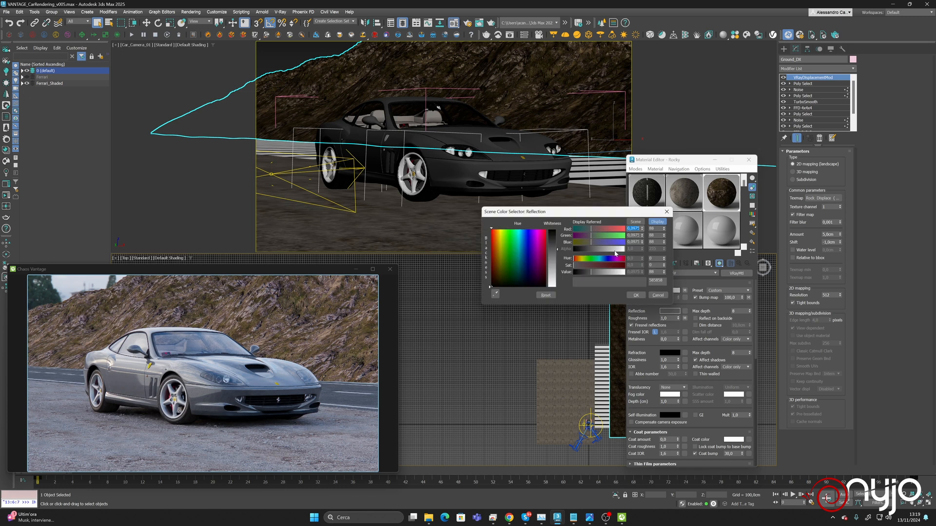
left_click(598, 272)
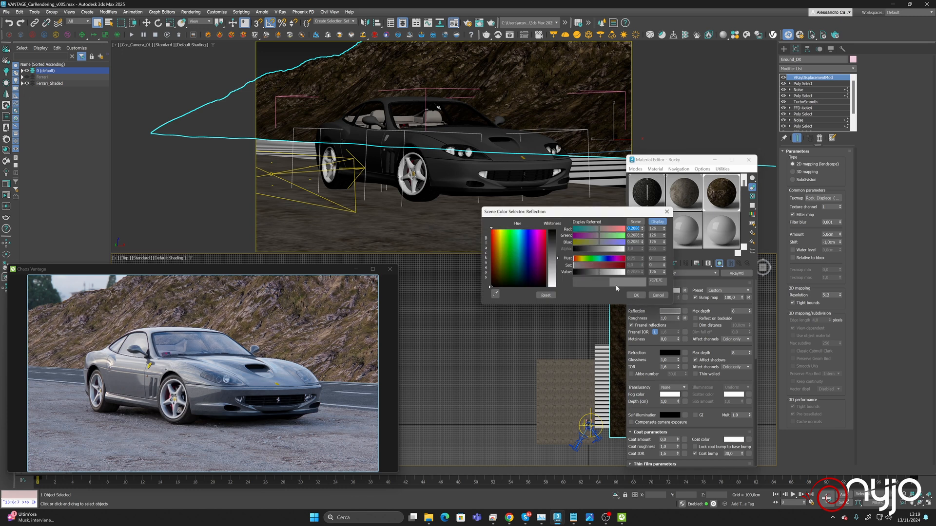
left_click(634, 295)
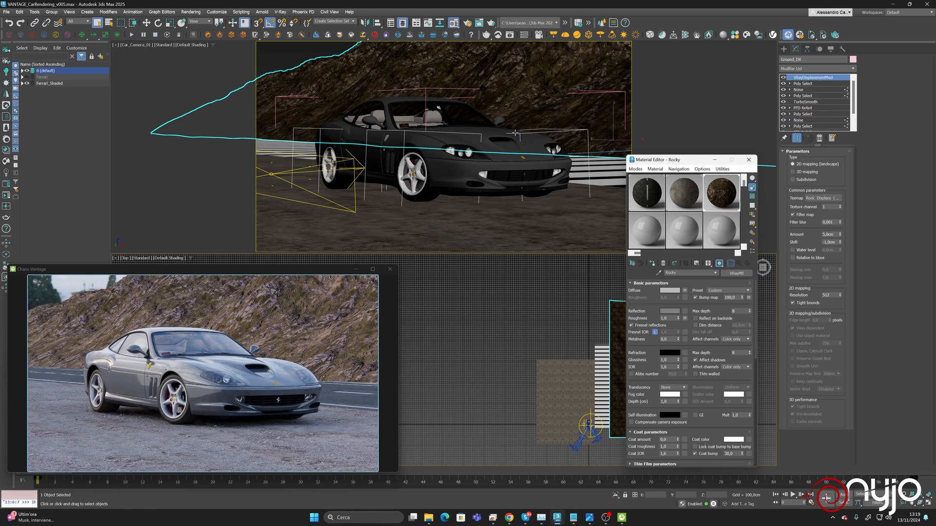
Switch to Chaos Vantage, enlarge its window with the full interface, and enable Depth of field for the current camera
left_click(95, 269)
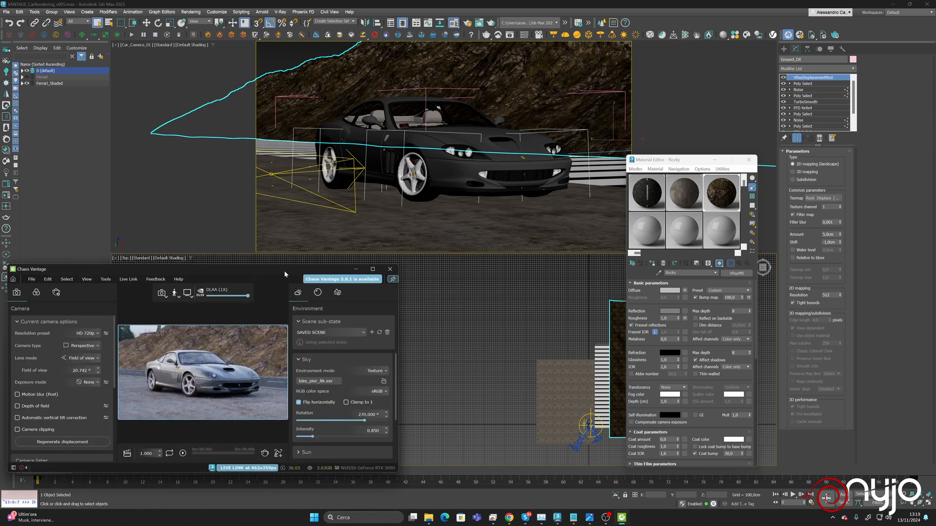
left_click_drag(398, 265, 633, 81)
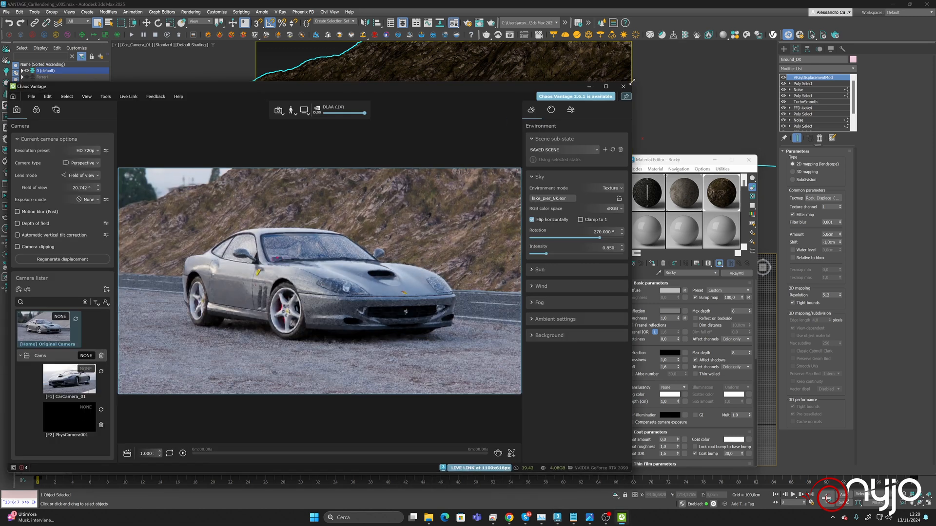
left_click(31, 225)
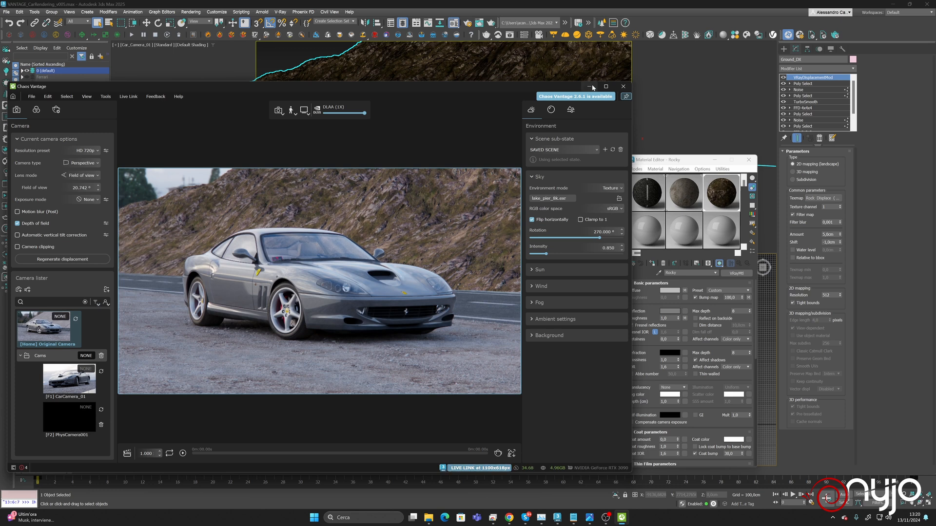
Select Car_Camera_01 in 3ds Max and clear the Chaos Vantage and Material Editor windows away from the viewports
left_click_drag(519, 86, 520, 197)
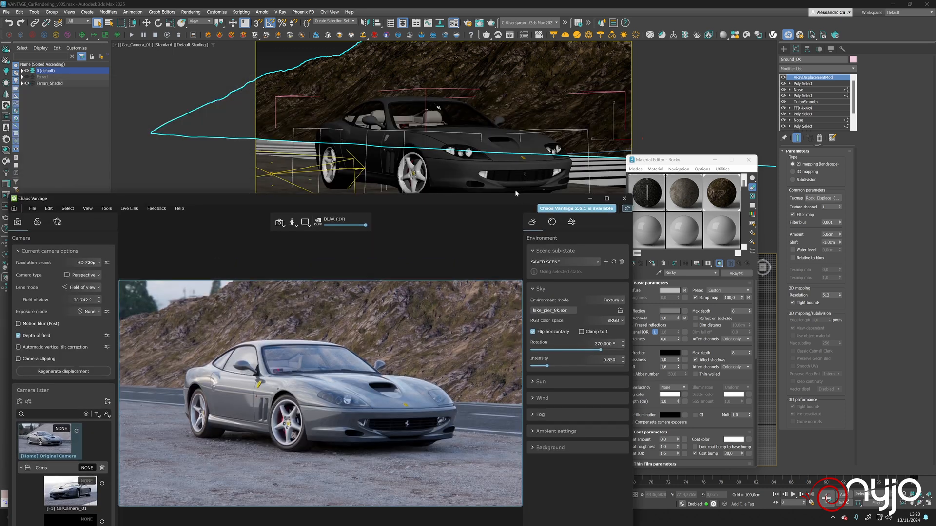
left_click(136, 45)
left_click(142, 176)
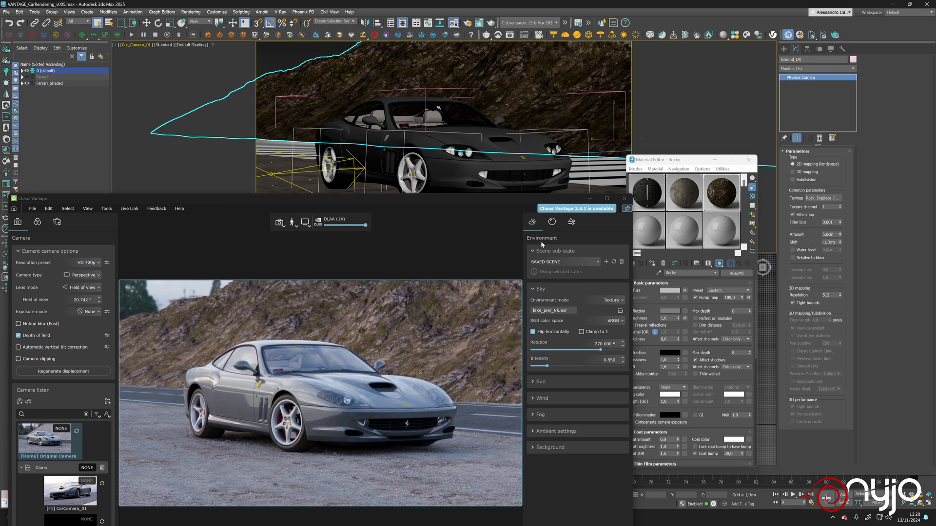
left_click(929, 504)
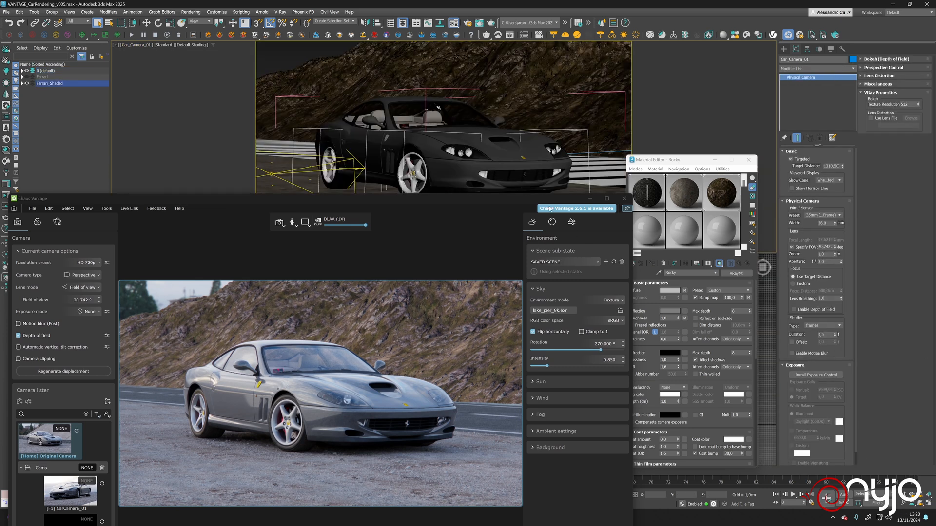
left_click_drag(550, 209, 559, 313)
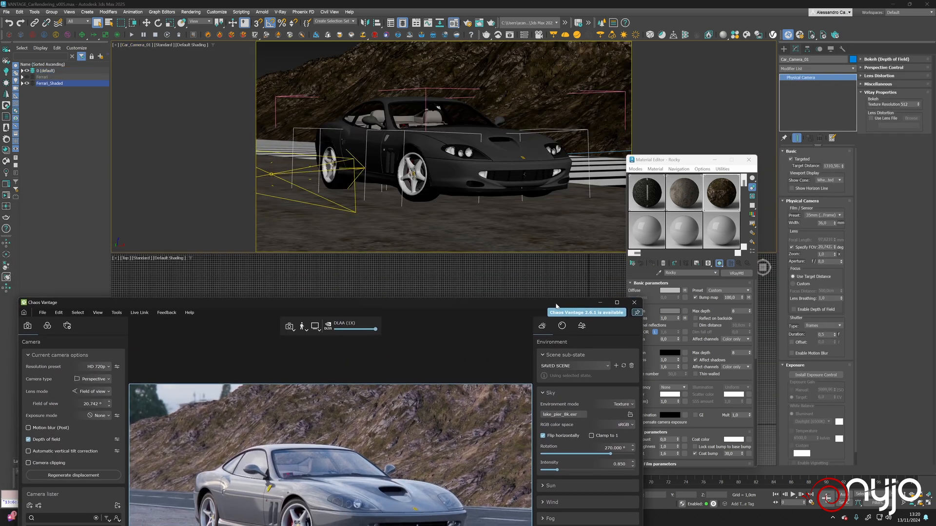
left_click(748, 160)
left_click(634, 303)
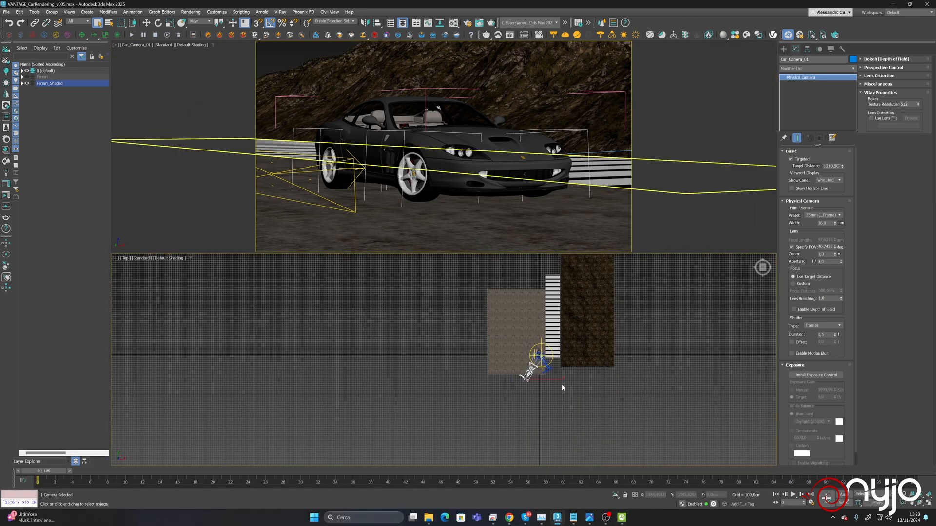
Examine the camera's target position in the top view, its aperture and focus settings, and the car reference photo
scroll(560, 388, "up", 8)
middle_click_drag(561, 389, 569, 391)
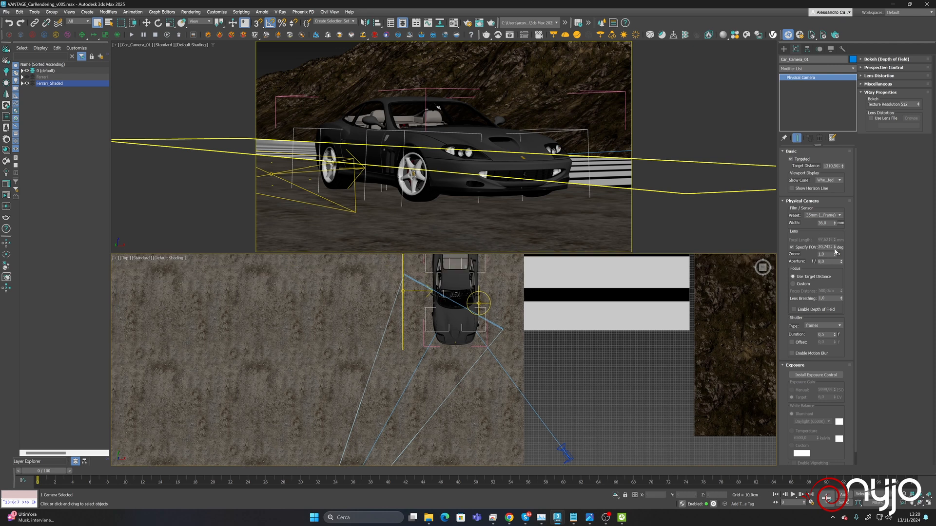
scroll(827, 234, "down", 1)
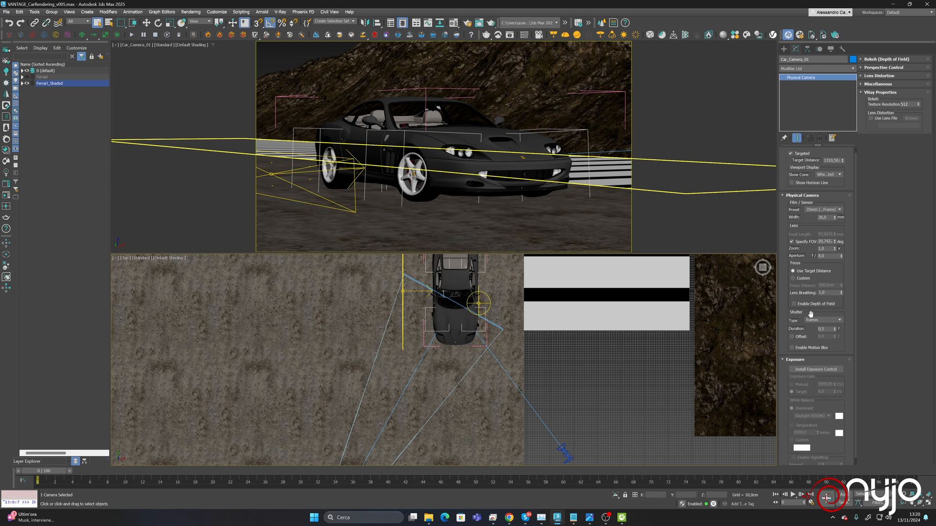
left_click_drag(812, 314, 813, 306)
mouse_move(823, 264)
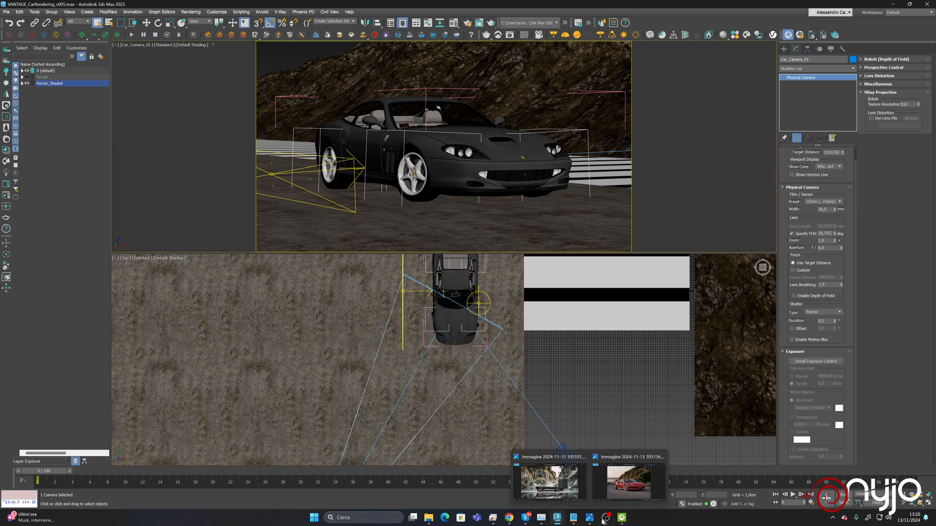
left_click(562, 480)
Set the DLSS mode in Chaos Vantage to Quality (2.25X) and inspect the render with the window maximized
left_click_drag(451, 305, 453, 156)
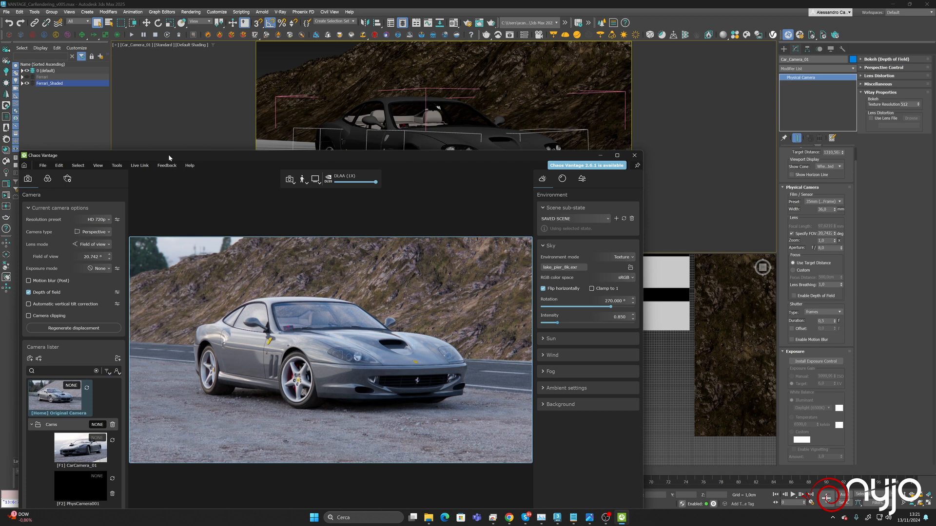
left_click_drag(432, 152, 511, 114)
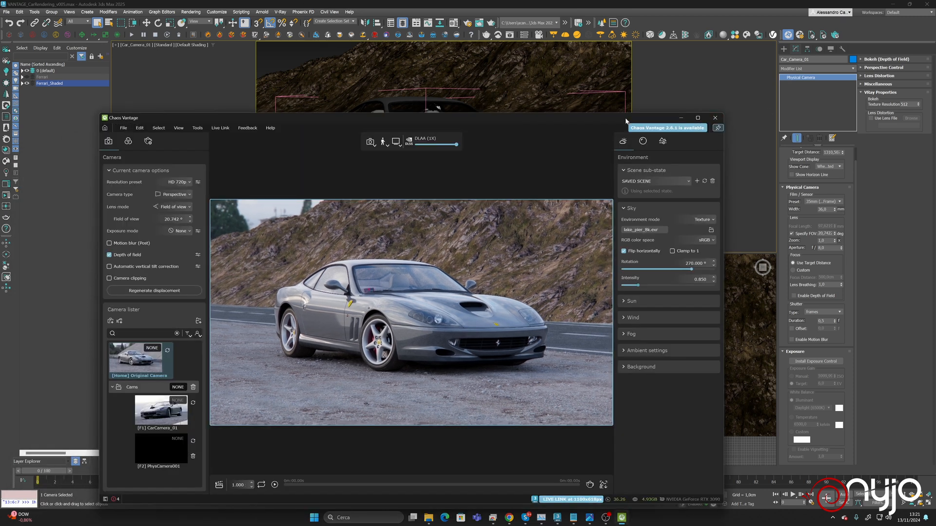
left_click_drag(626, 121, 657, 68)
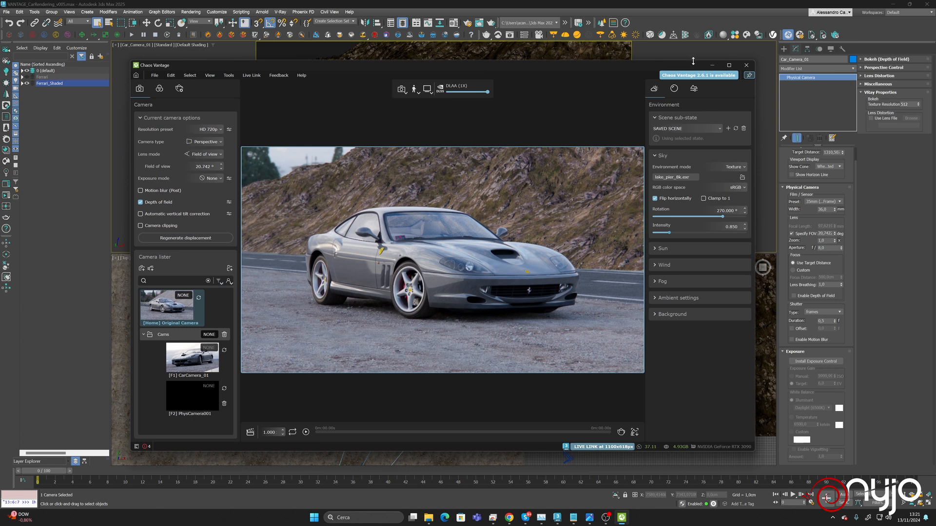
mouse_move(730, 65)
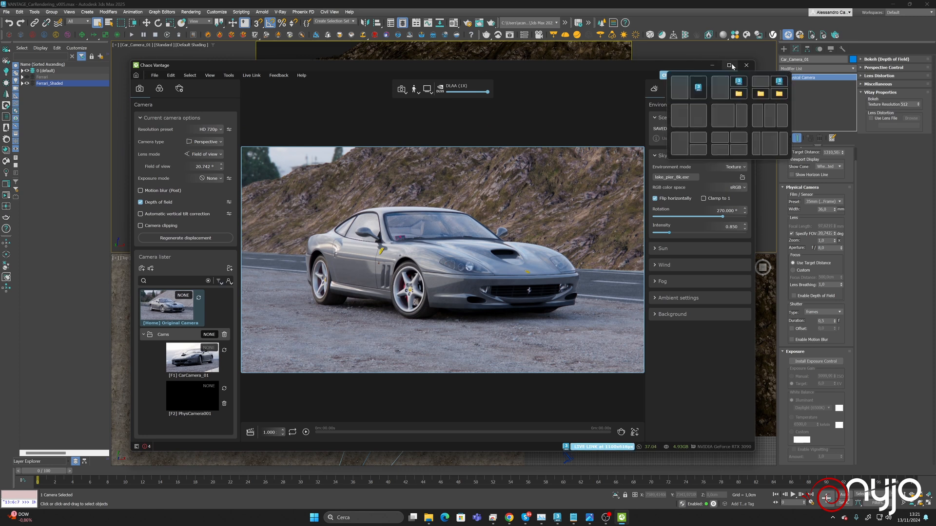
left_click(729, 65)
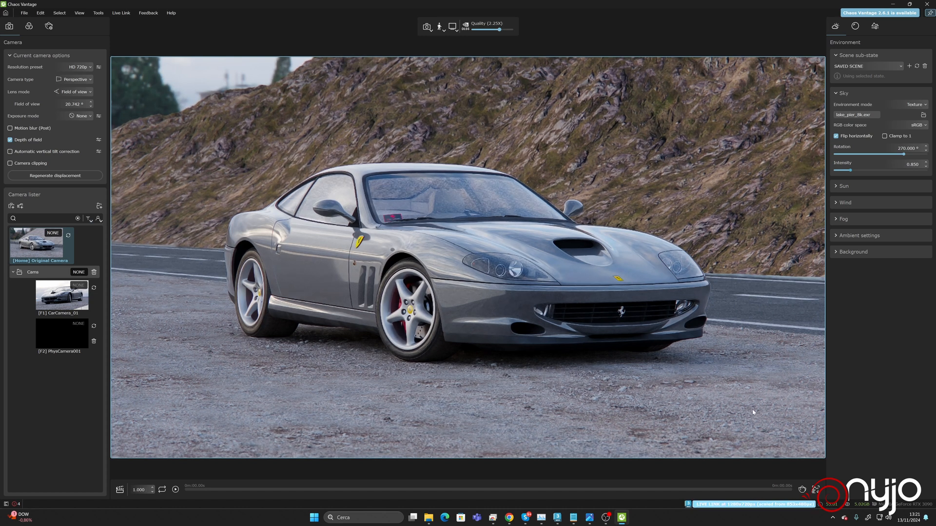
left_click(910, 4)
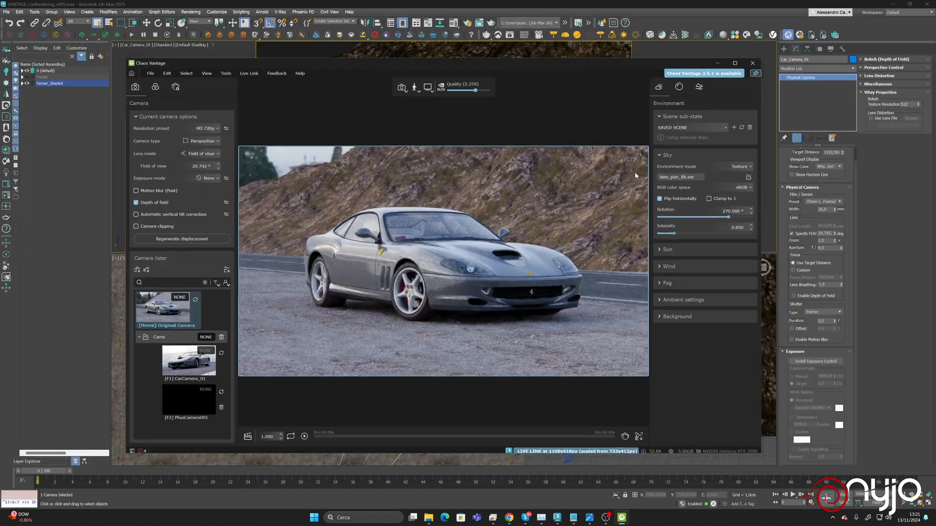
Set the Rocky material's bump map amount to 200 and check the slope in the maximized Chaos Vantage render
left_click_drag(665, 66, 557, 196)
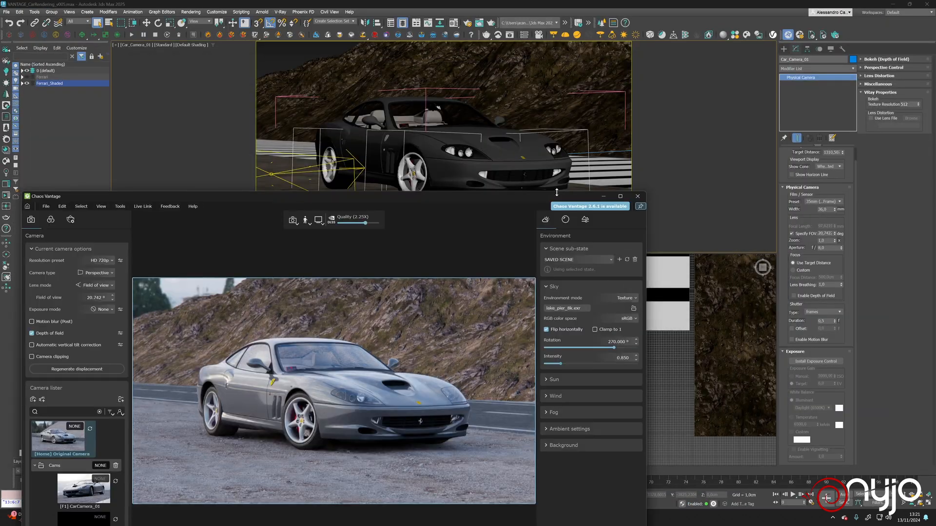
left_click(453, 23)
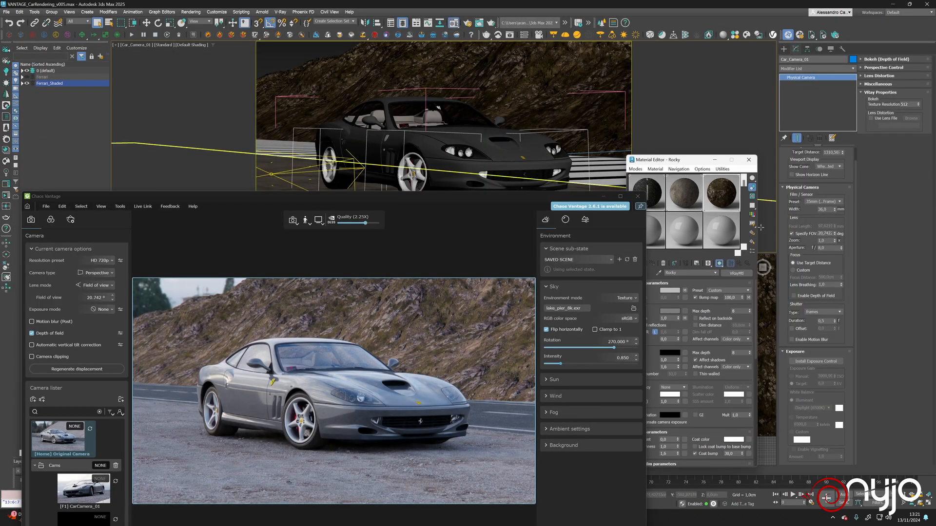
double_click(731, 297)
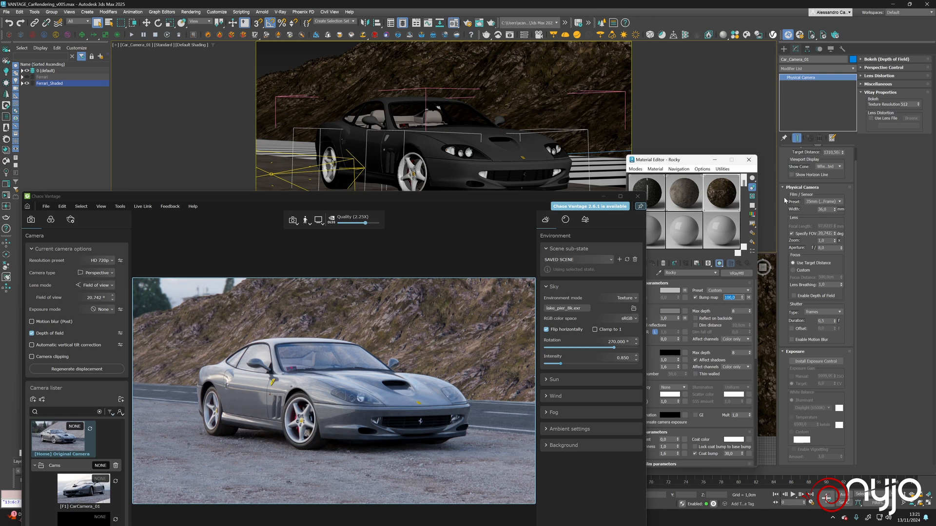
type("2")
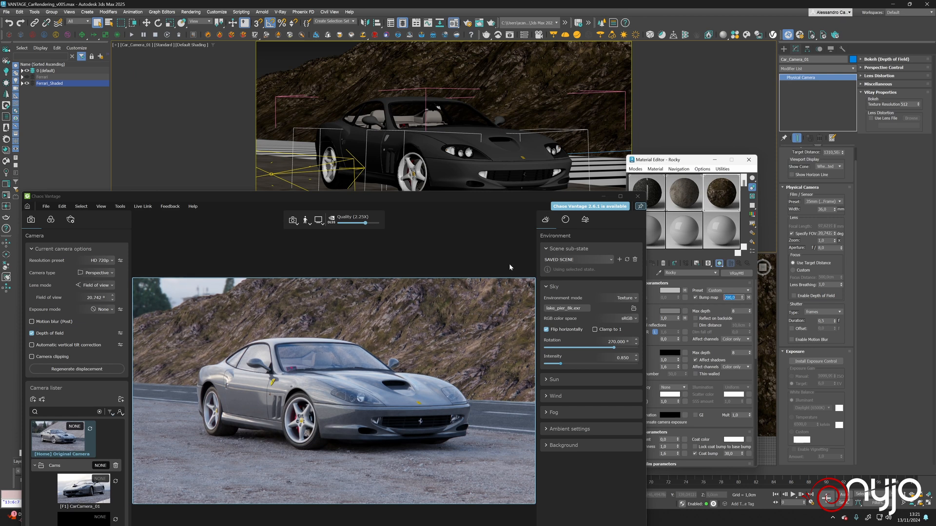
double_click(383, 198)
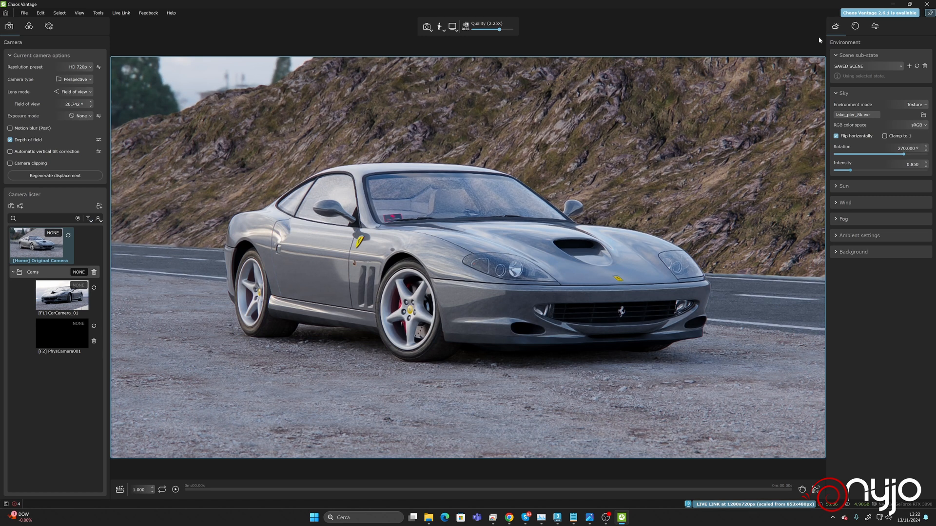
left_click(910, 4)
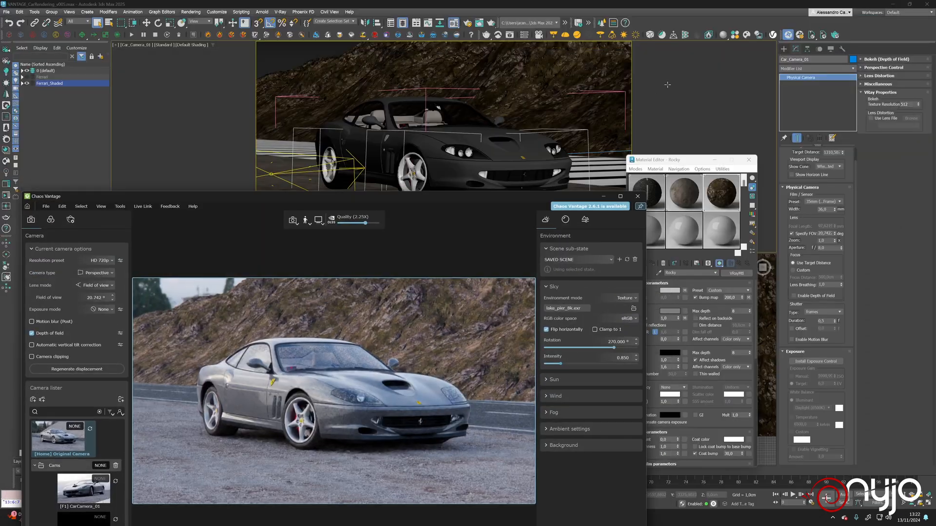
Select the rocky slope Ground_DX behind the car
left_click(539, 71)
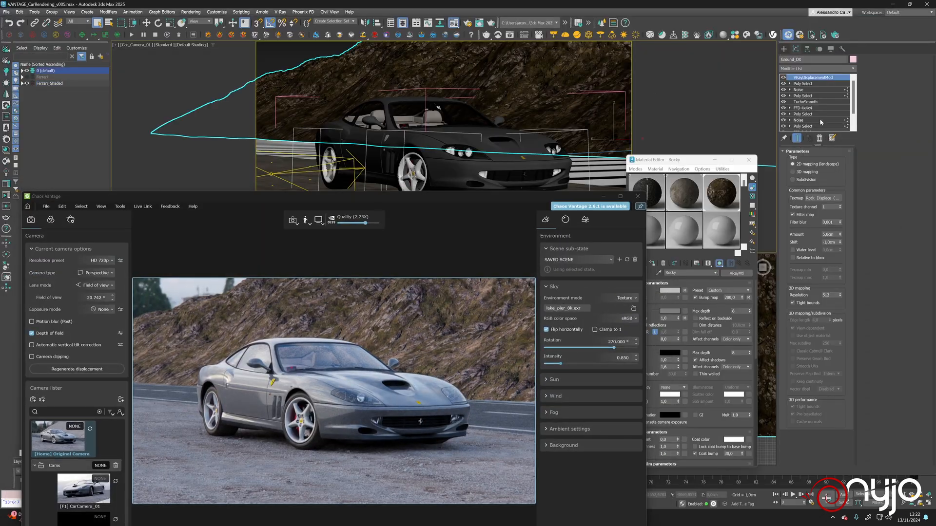
Set the ground's V-Ray displacement amount to 10 cm and its shift to -6 cm
left_click(832, 235)
type("10")
key("Return")
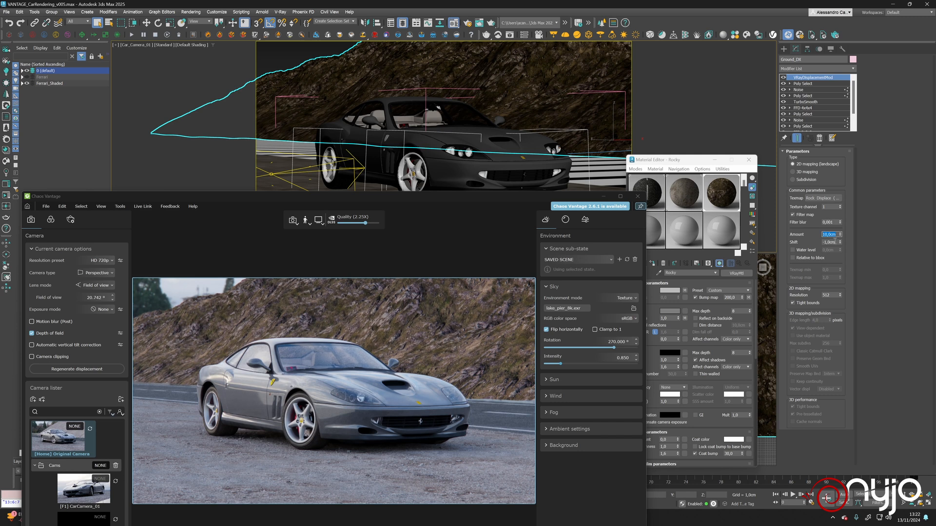
key("Tab")
type("-3")
key("Return")
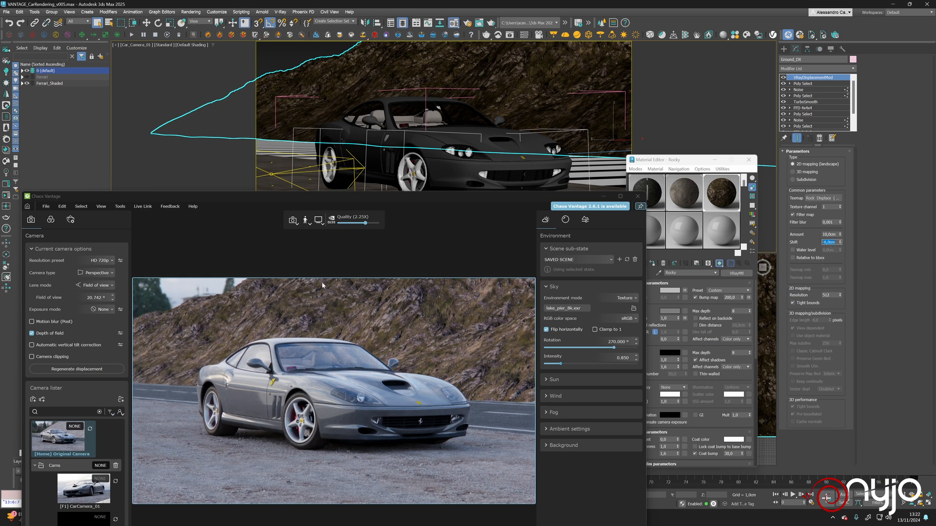
Load VANTAGE_CarRendering_VantageSetup_v004b into Chaos Vantage as config only and enable the camera's depth of field
left_click(46, 206)
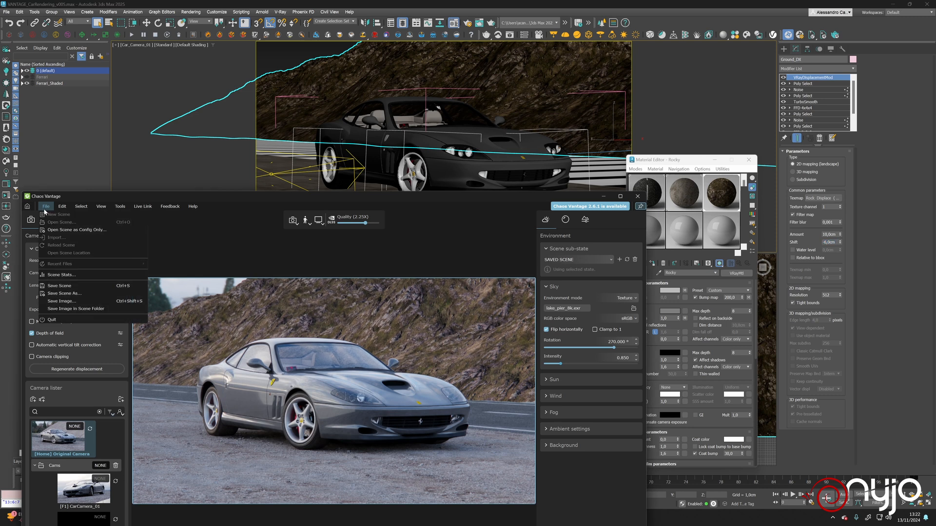
left_click(73, 232)
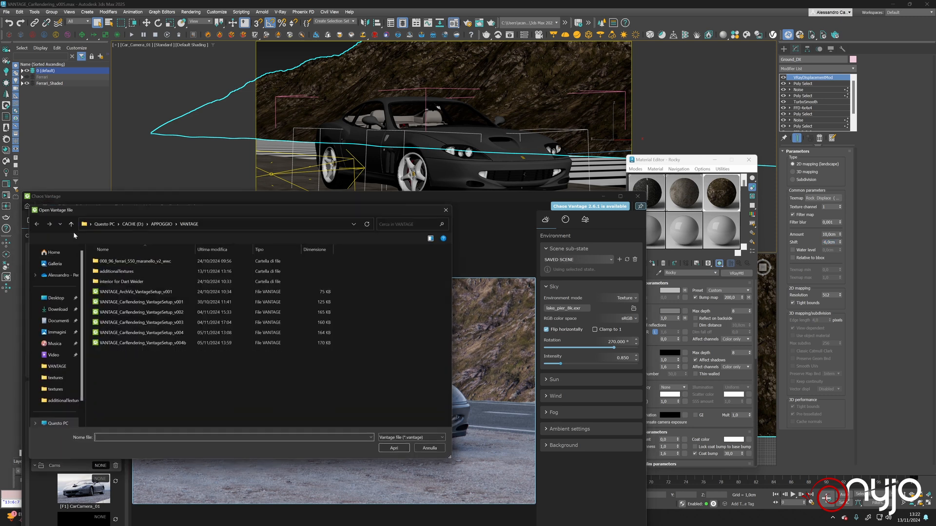
double_click(141, 343)
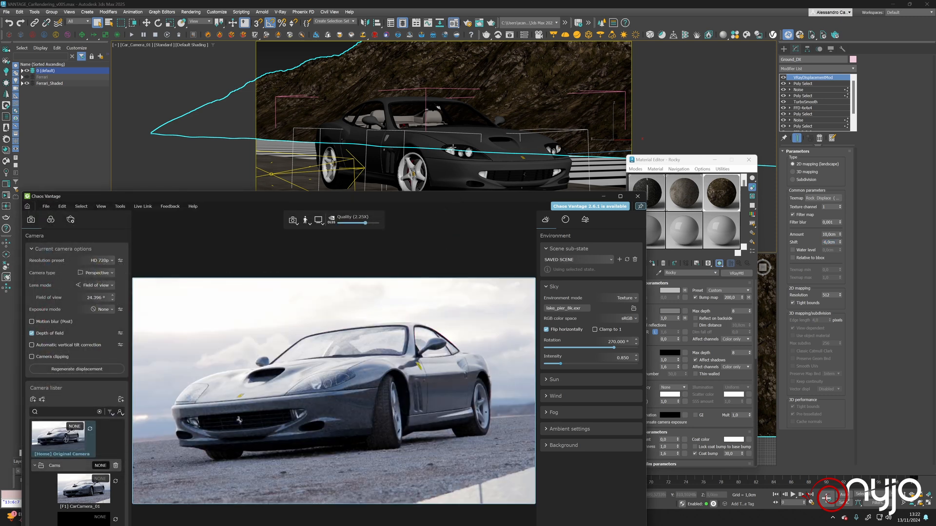
left_click(453, 147)
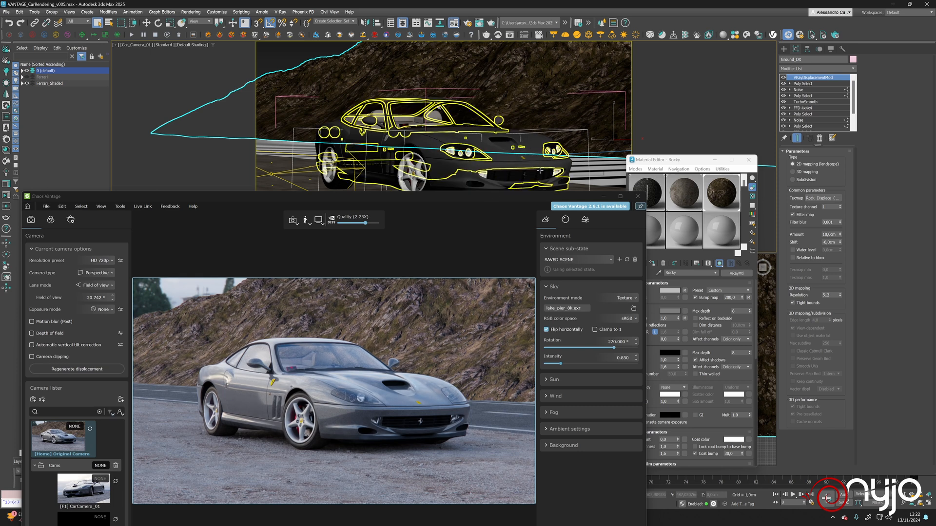
left_click(46, 333)
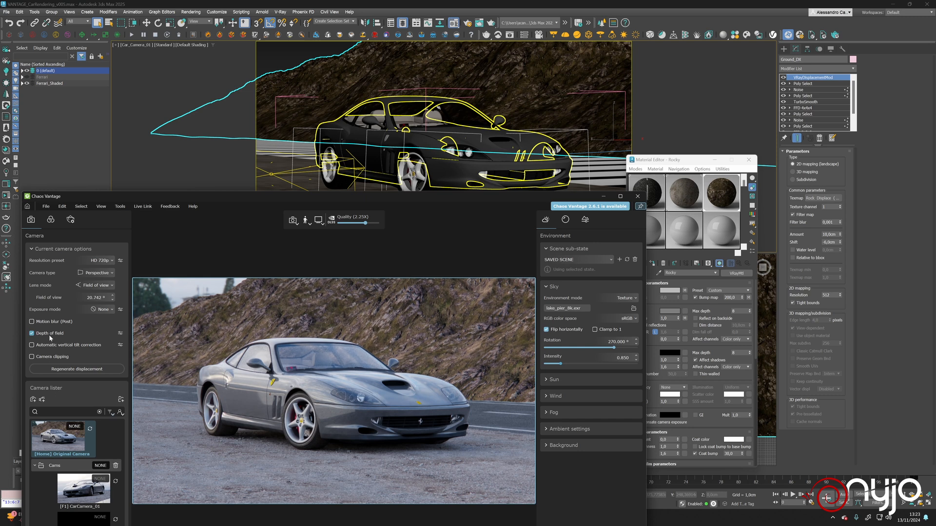
Save the current car scene in 3ds Max
left_click(6, 11)
left_click(18, 72)
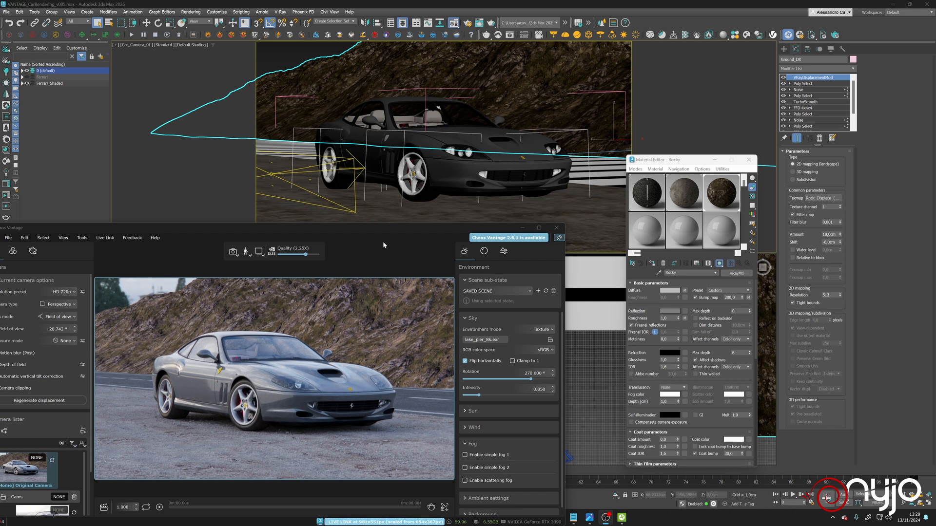
left_click_drag(374, 227, 392, 210)
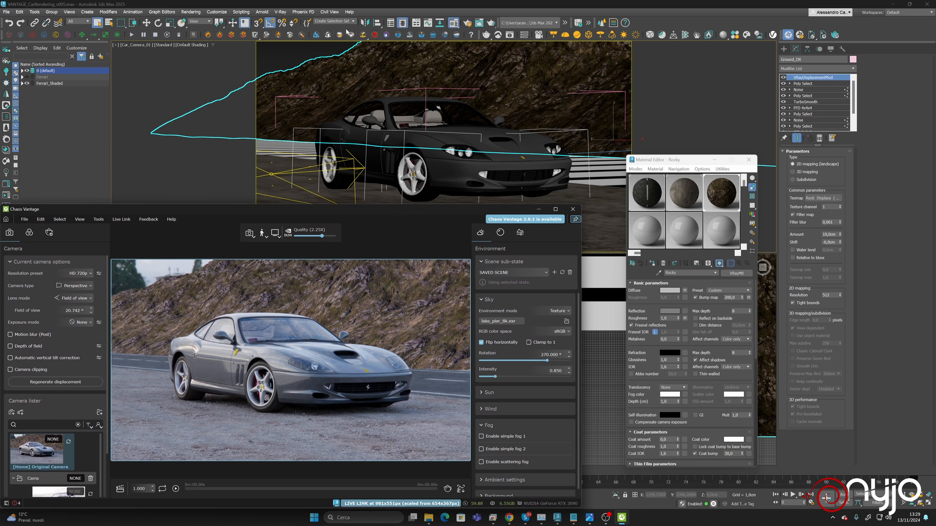
Set up a .vrscene export of the car scene to D:\APPOGGIO\VANTAGE with the file name VANTAGE_CarRendering_v005
left_click(330, 13)
left_click(285, 12)
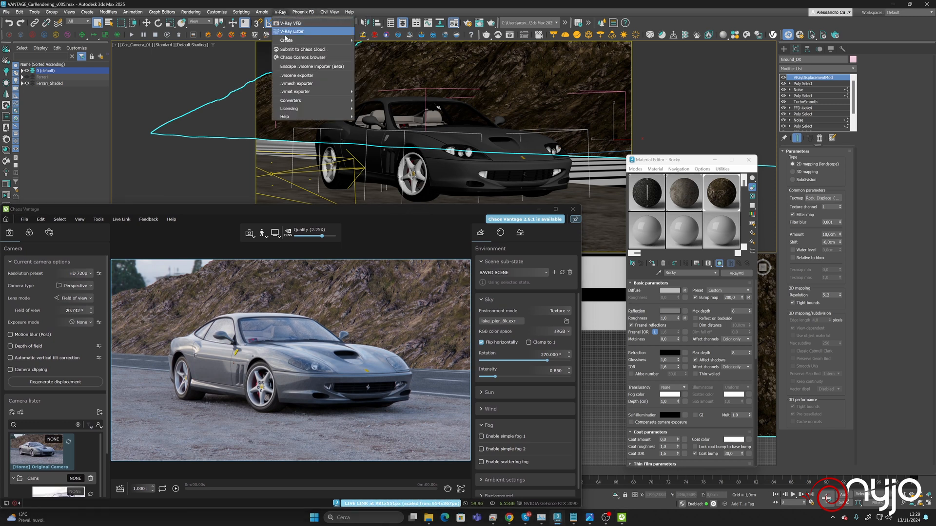
left_click(310, 76)
left_click_drag(460, 171, 687, 50)
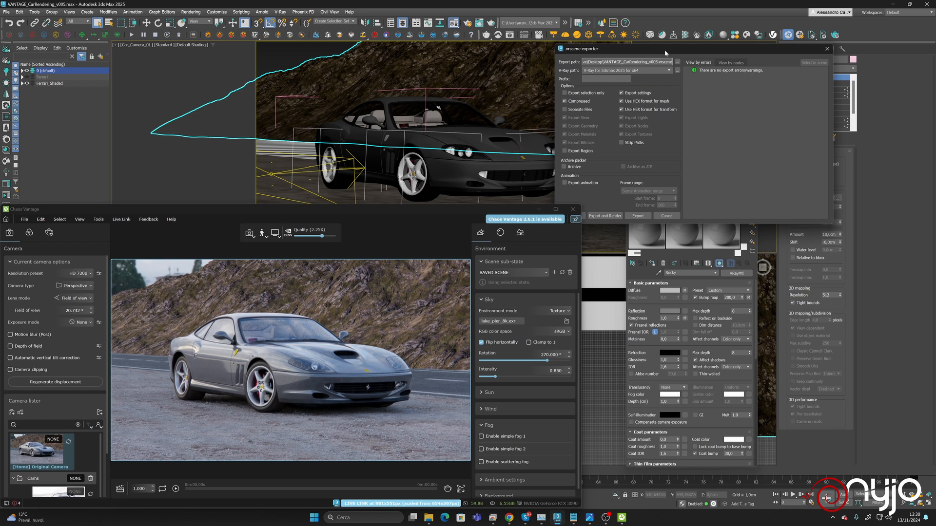
left_click(677, 62)
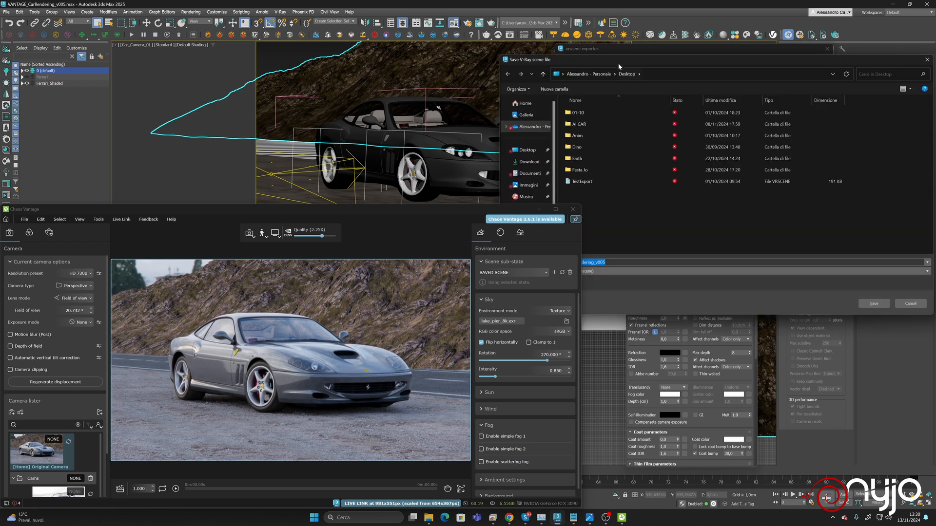
left_click_drag(618, 64, 706, 52)
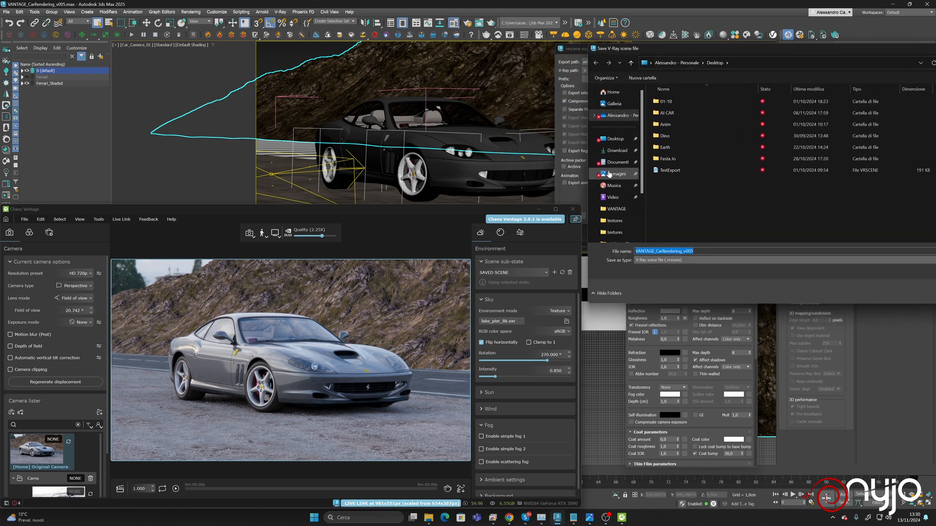
scroll(612, 185, "down", 2)
left_click(617, 206)
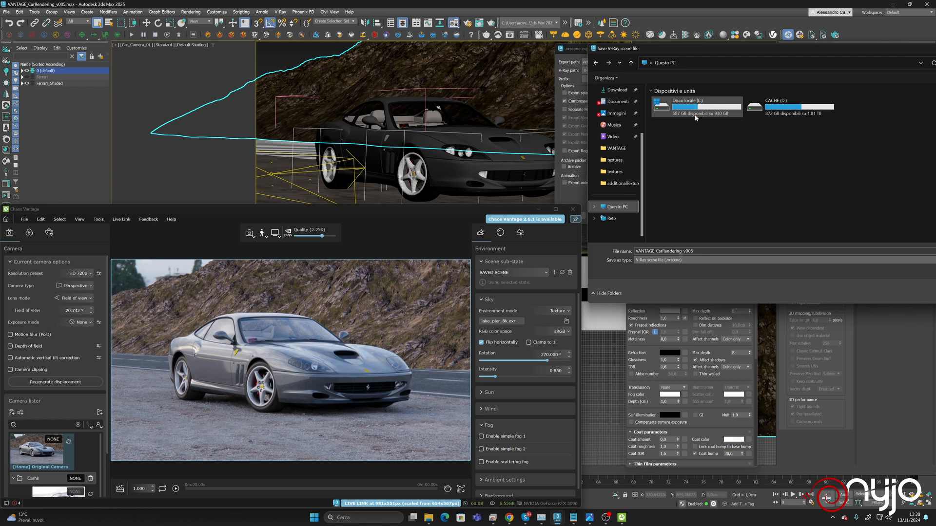
double_click(777, 117)
double_click(656, 103)
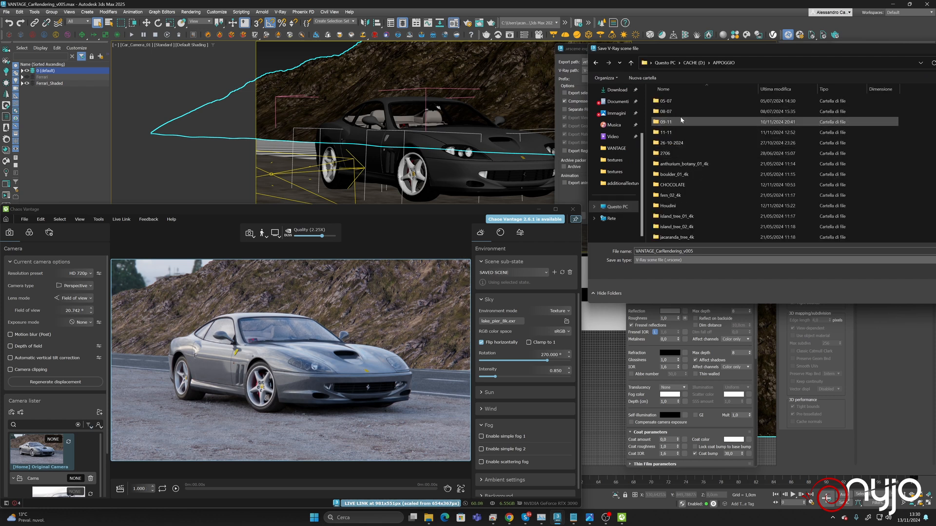
scroll(667, 195, "down", 3)
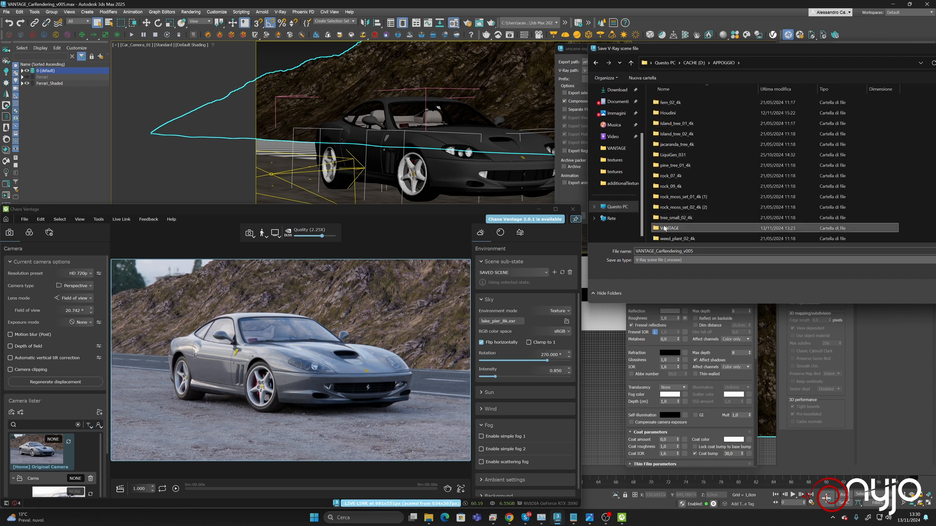
double_click(665, 229)
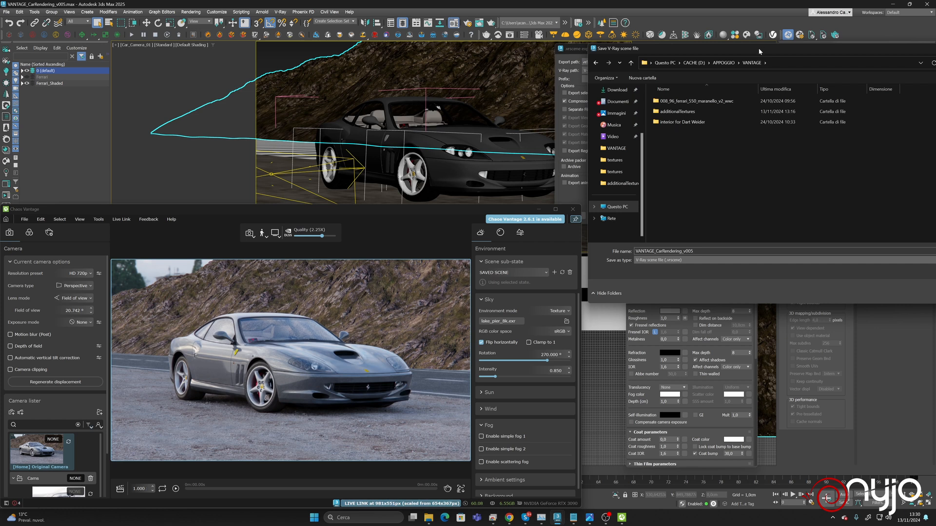
left_click_drag(759, 48, 529, 48)
left_click(732, 293)
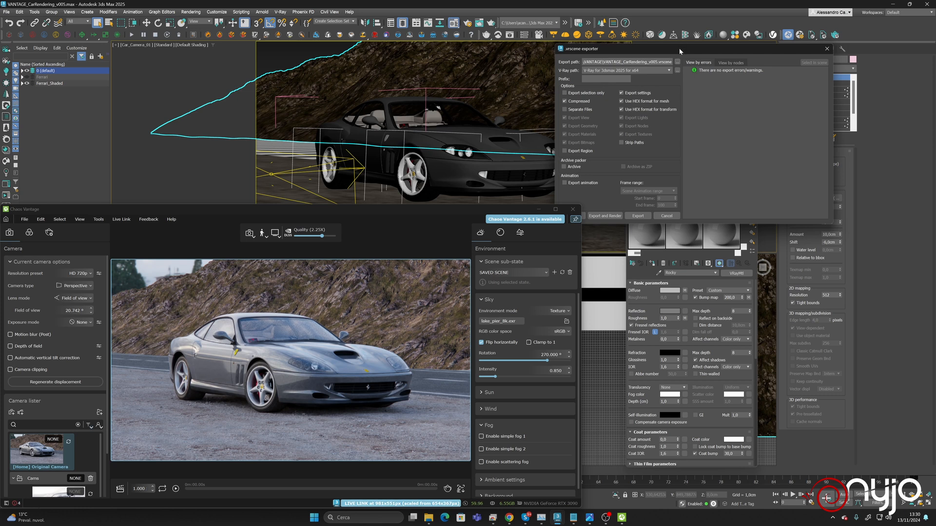
left_click_drag(679, 48, 707, 47)
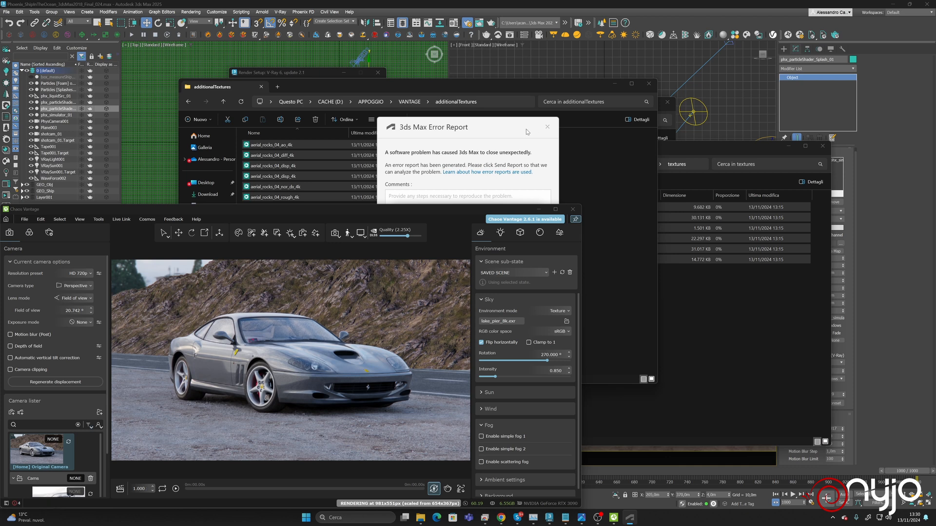
Relaunch 3ds Max 2025 and reopen the recent scene VANTAGE_CarRendering_v005.max
key("super")
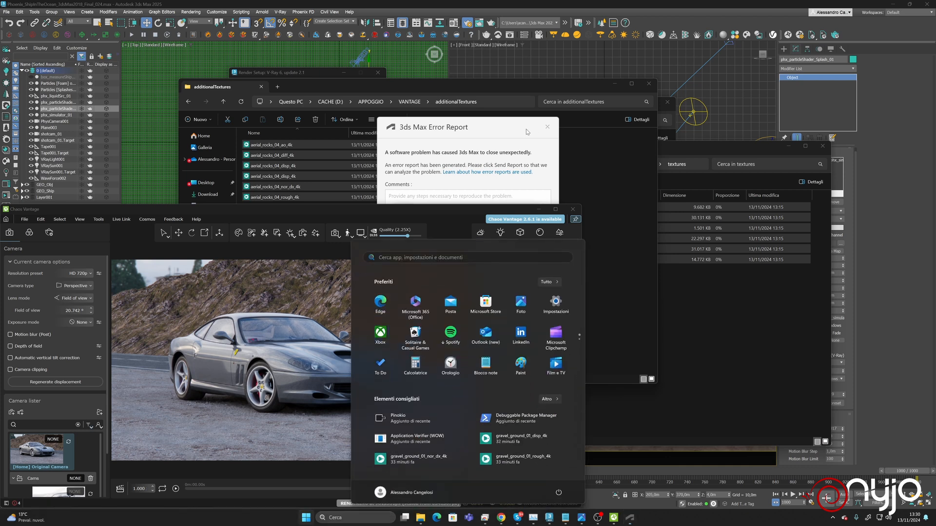
type("3ds Max 2023")
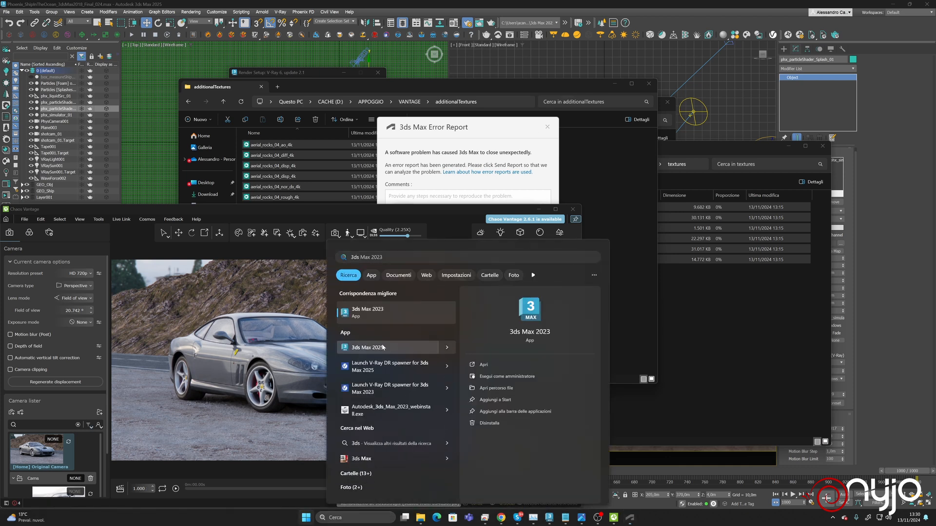
left_click(383, 347)
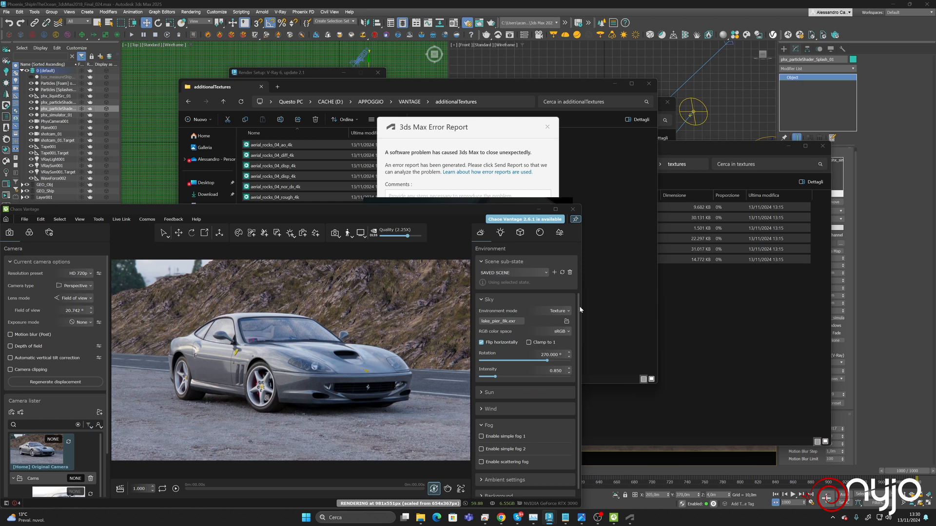
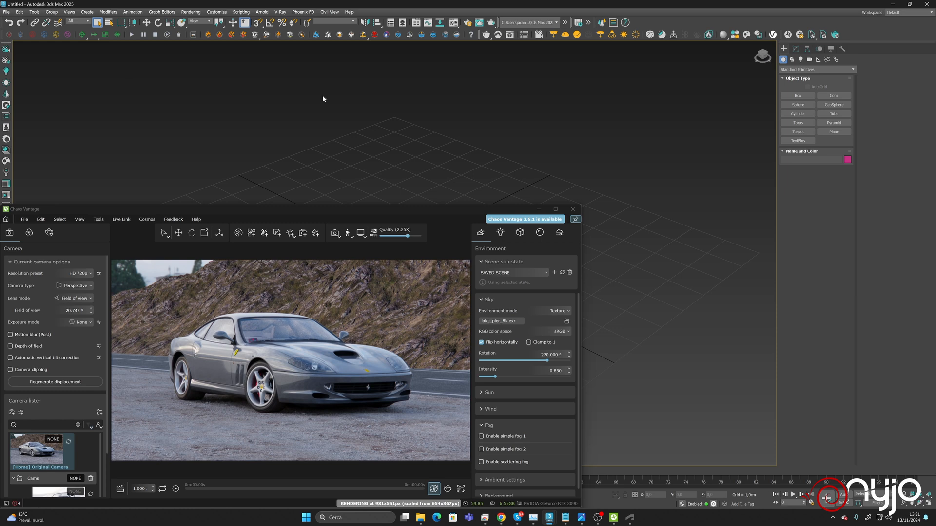
left_click(8, 14)
mouse_move(79, 51)
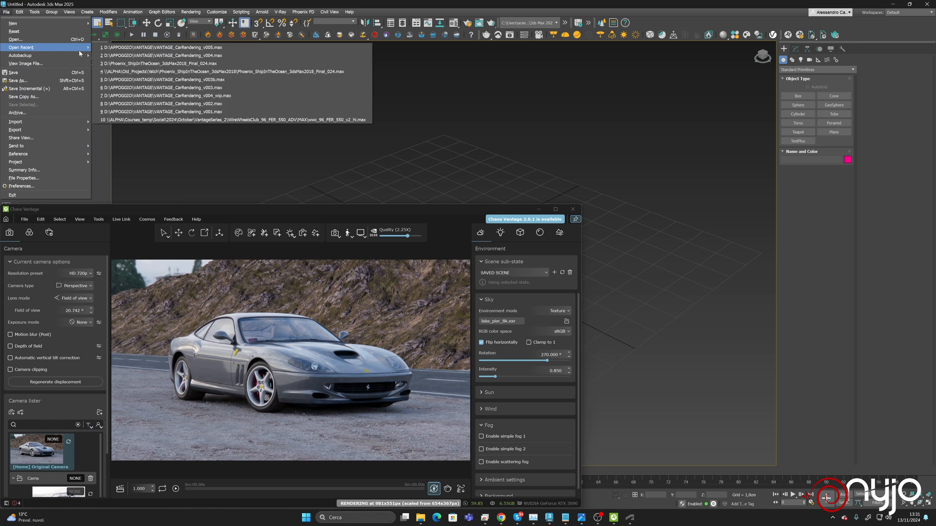
left_click(163, 48)
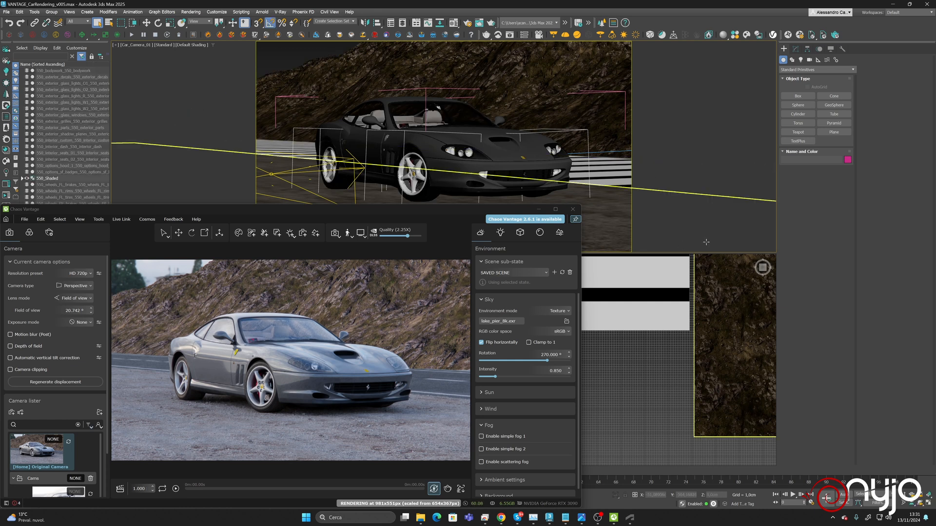
Start the live link to Chaos Vantage and load VANTAGE_CarRendering_VantageSetup_v004b as config only
left_click(788, 34)
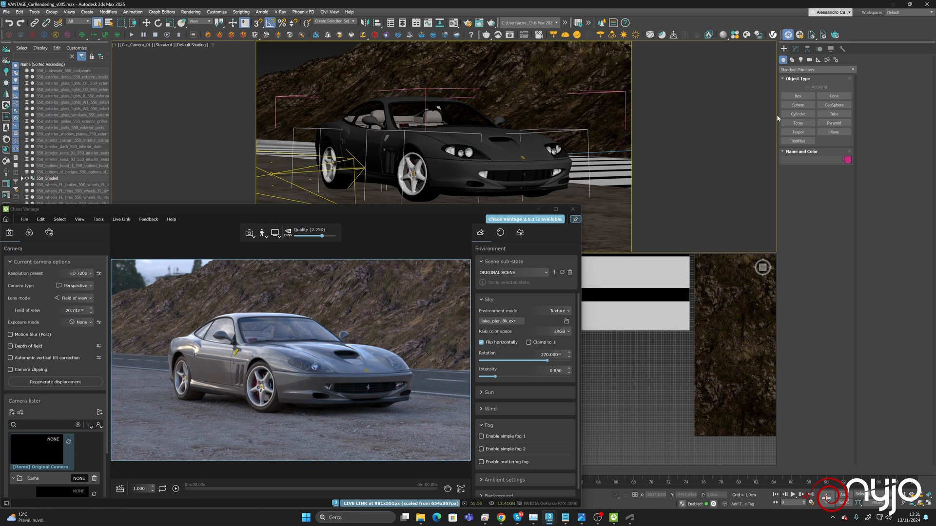
left_click(24, 220)
left_click(43, 243)
double_click(147, 355)
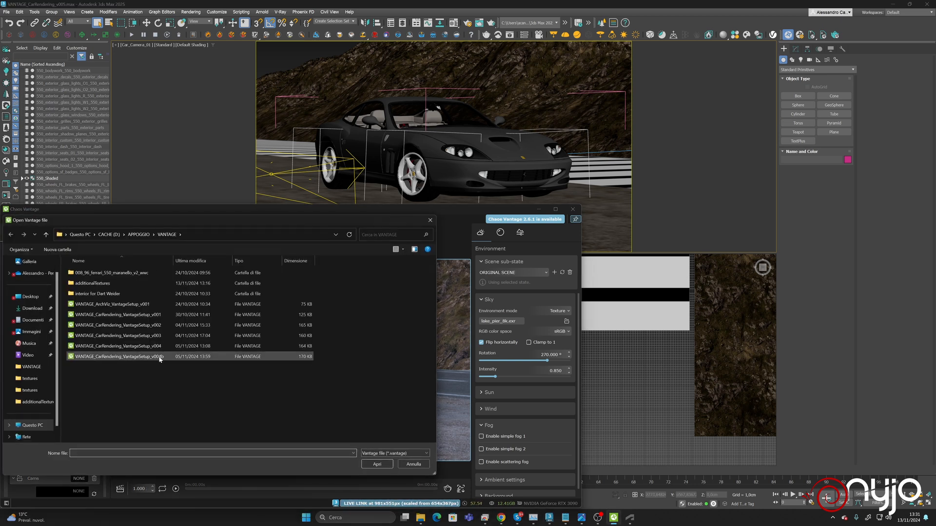
left_click(466, 137)
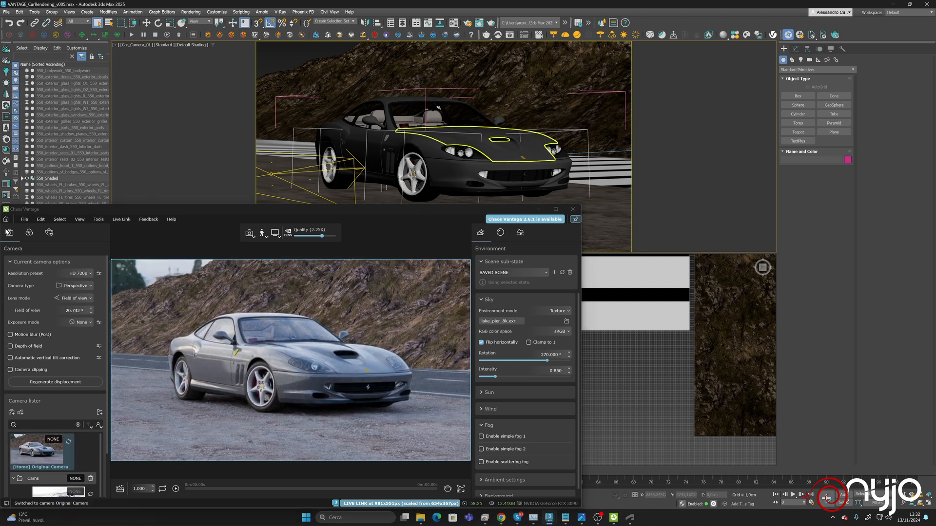
Enable simple fog 1 in Vantage with a visibility range of about 5.26 km and a max opacity of 0.04
left_click_drag(79, 211, 78, 207)
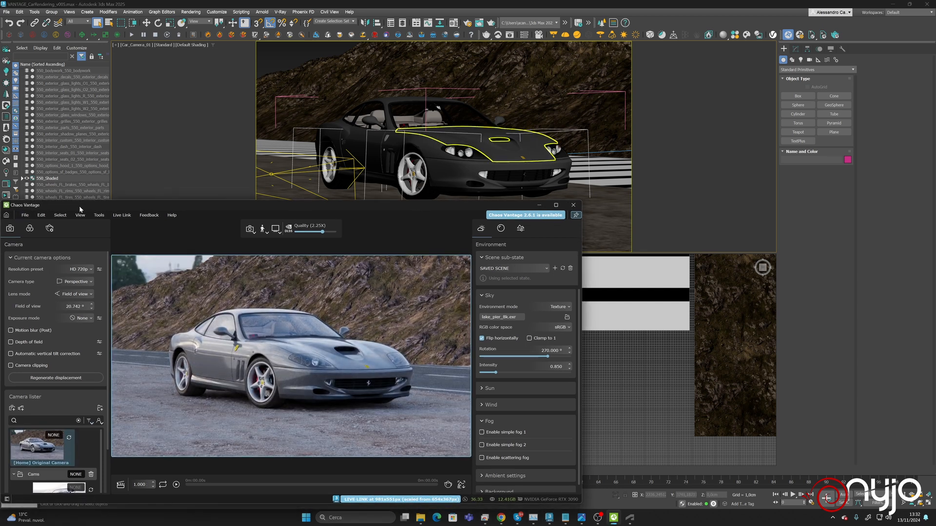
left_click_drag(582, 201, 685, 108)
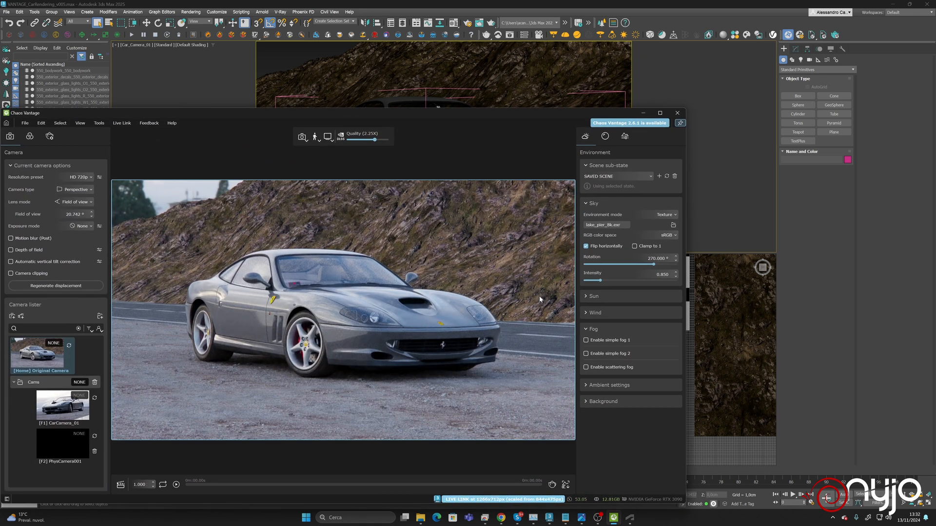
left_click(586, 340)
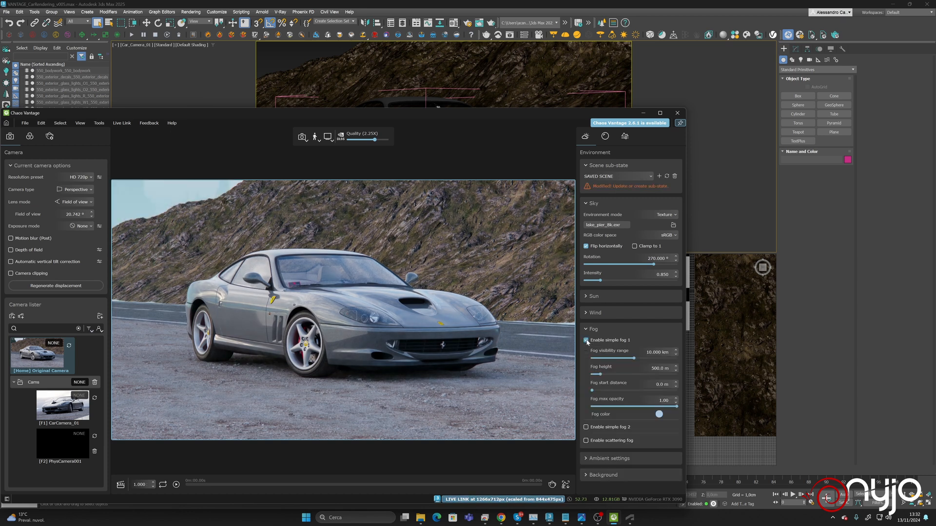
left_click_drag(634, 360, 614, 366)
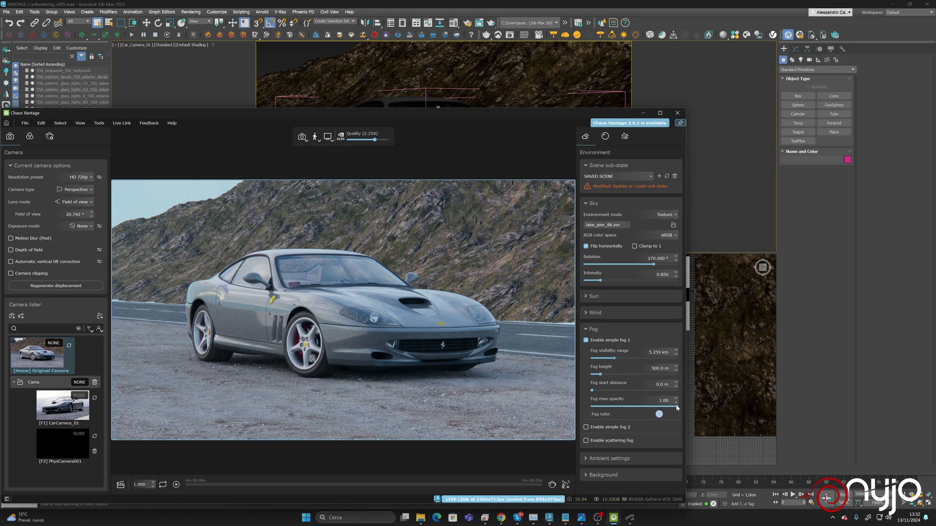
left_click_drag(677, 407, 594, 406)
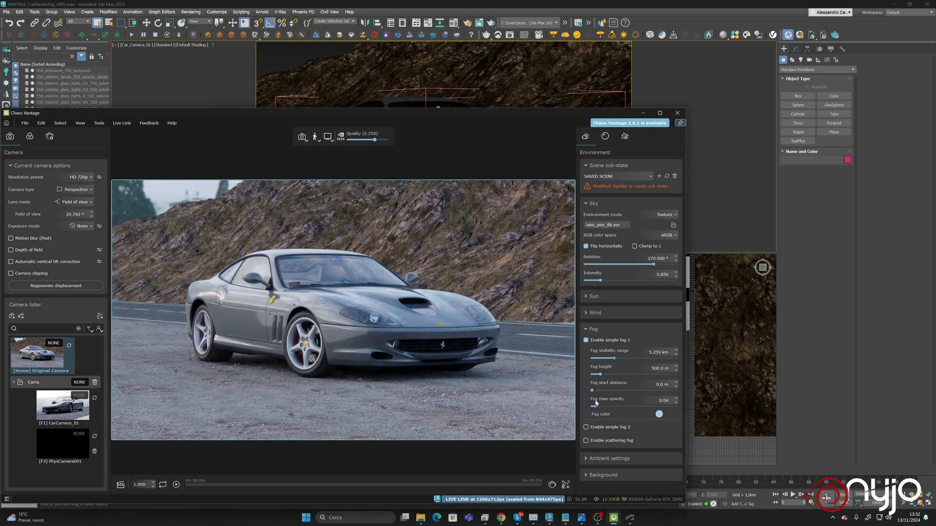
Lower the saturation of the simple fog 1 color to about 0.217
left_click(659, 415)
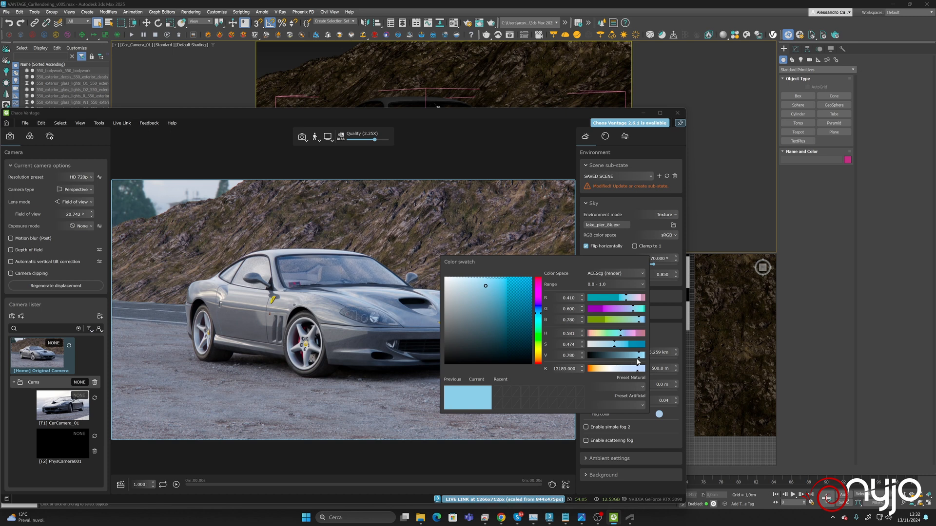
left_click_drag(613, 345, 599, 345)
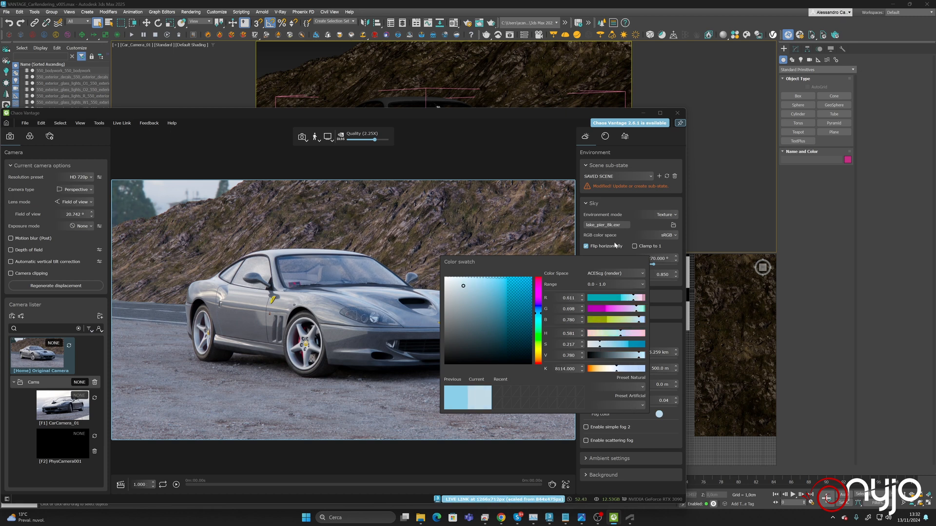
Close the fog color swatch and preview simple fog 2 and the scattering fog in turn, switching each off again
left_click(531, 134)
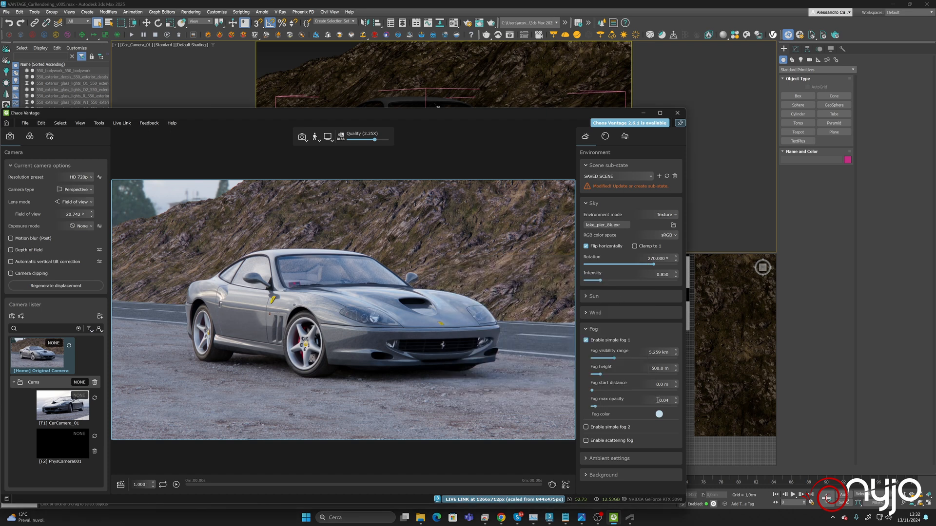
left_click(585, 427)
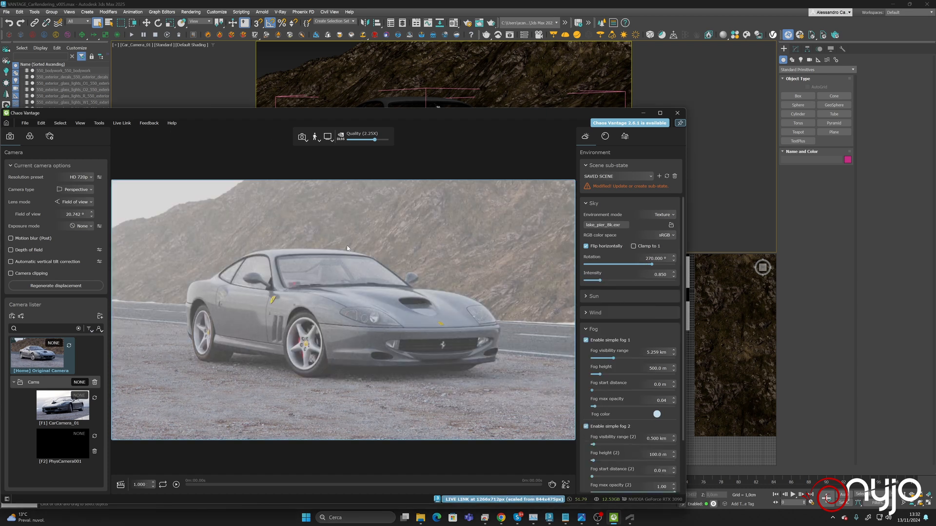
left_click(586, 427)
left_click(585, 440)
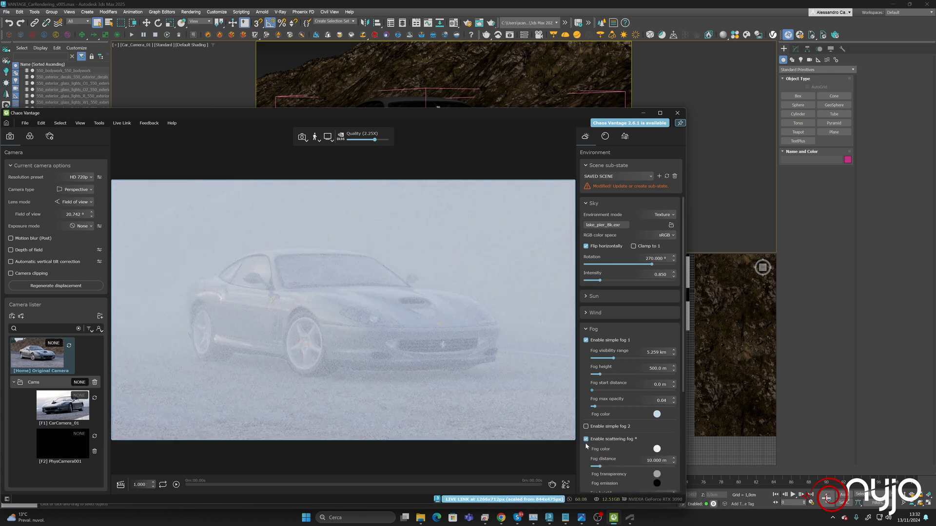
left_click(585, 439)
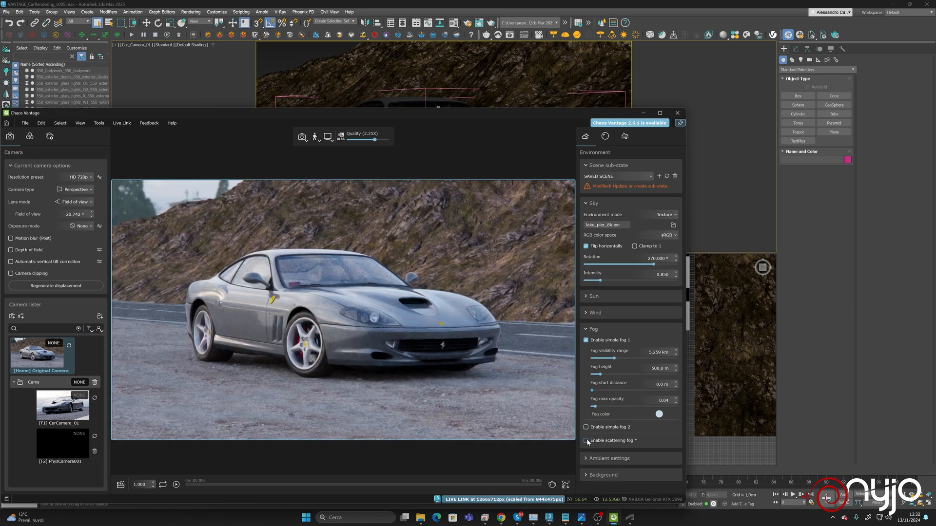
Enable simple fog 2 and lower its max opacity to about 0.14
left_click(586, 427)
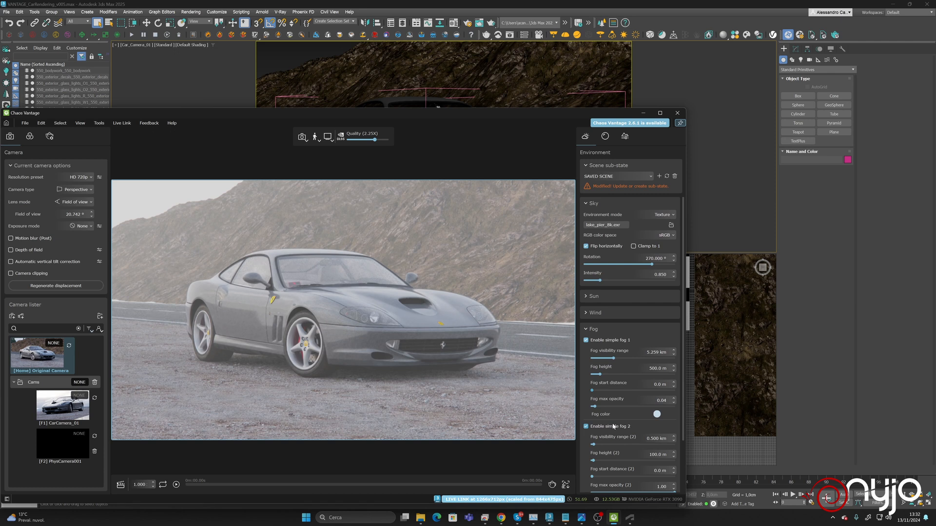
scroll(644, 379, "down", 1)
scroll(644, 378, "down", 1)
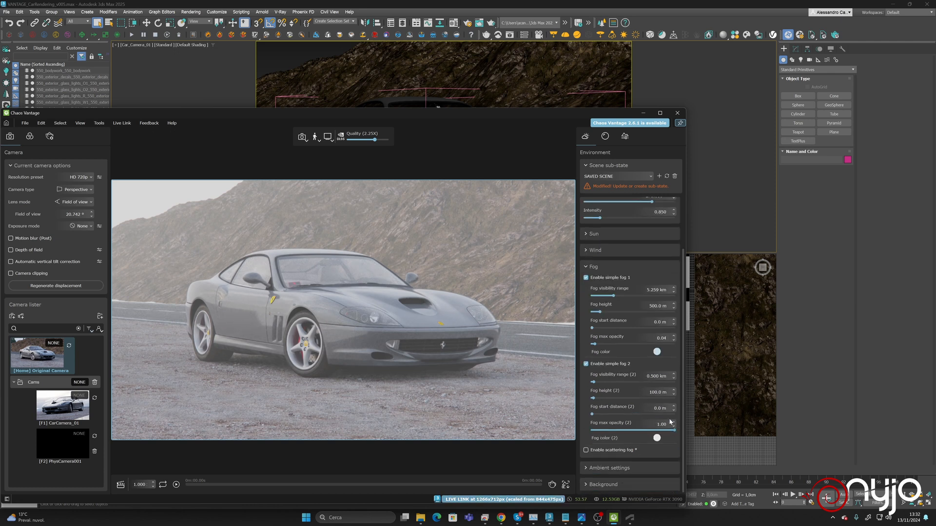
left_click_drag(674, 431, 572, 430)
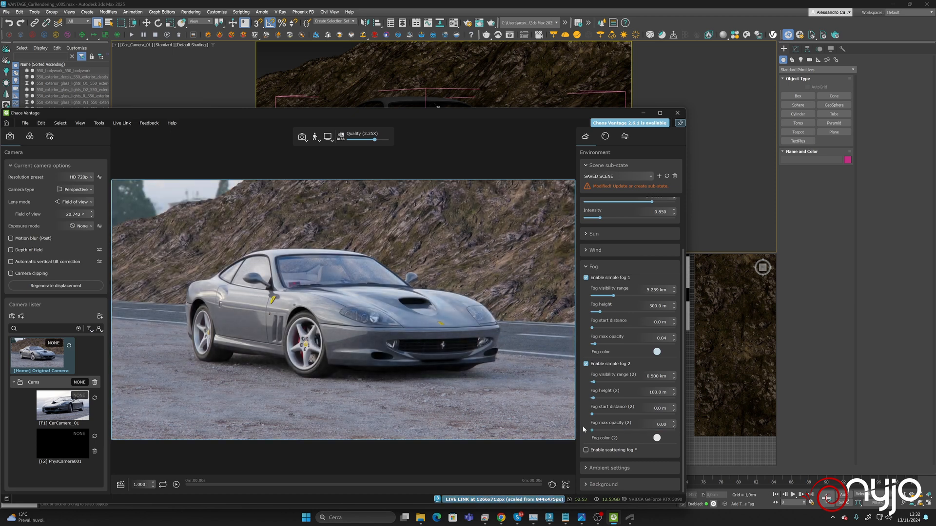
mouse_move(593, 429)
left_mouse_down()
mouse_move(614, 433)
mouse_move(603, 433)
left_mouse_up()
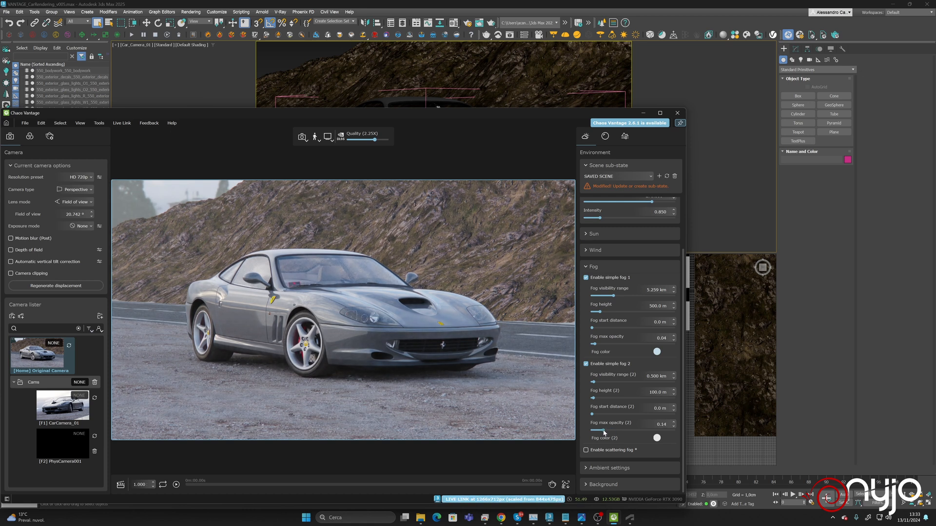
With simple fog 1 off, try the scattering fog at a light boost of about 2.43 and max opacity 1.000, and disable it again
left_click(586, 278)
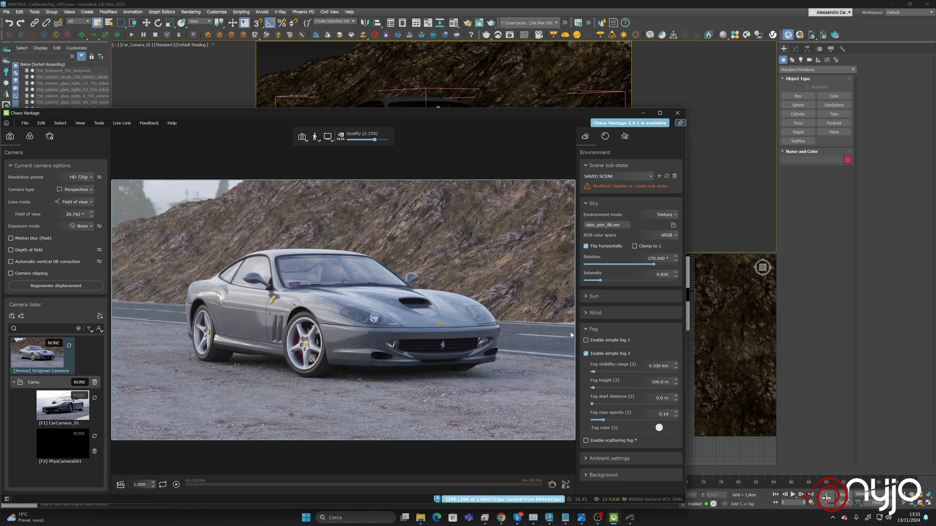
left_click(586, 441)
scroll(655, 425, "down", 3)
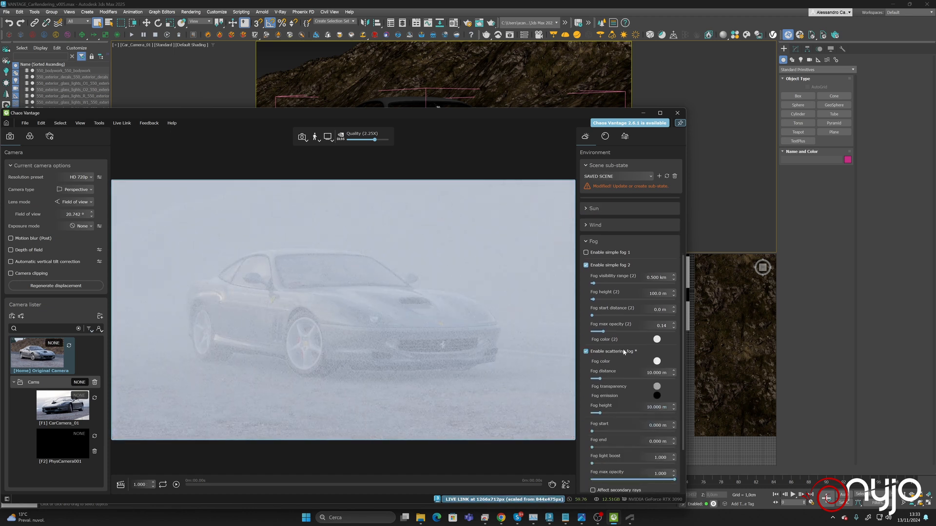
scroll(629, 359, "down", 2)
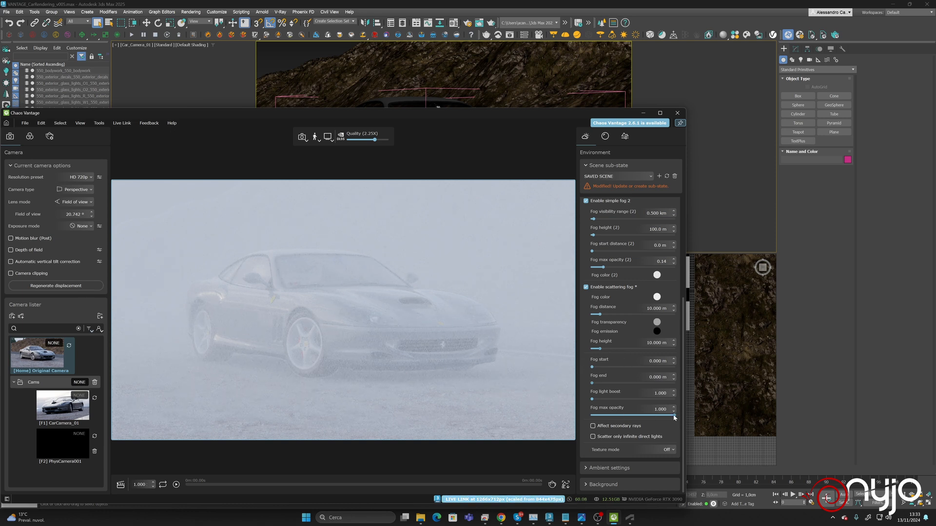
mouse_move(673, 415)
left_mouse_down()
mouse_move(598, 415)
mouse_move(692, 417)
left_mouse_up()
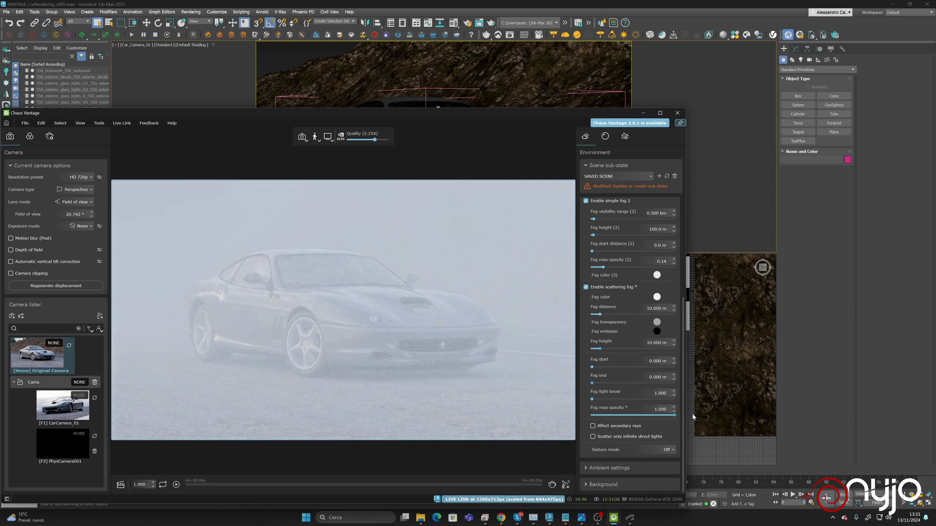
left_click_drag(593, 400, 621, 400)
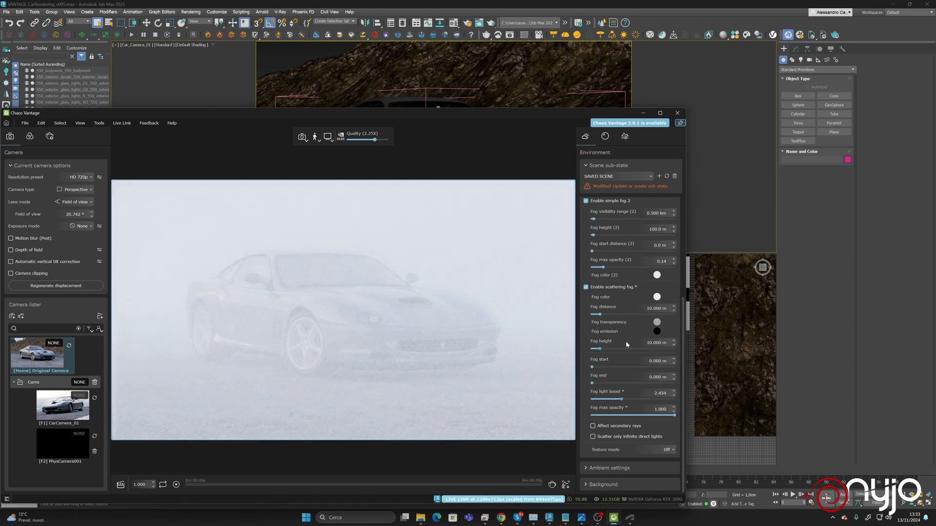
left_click(586, 287)
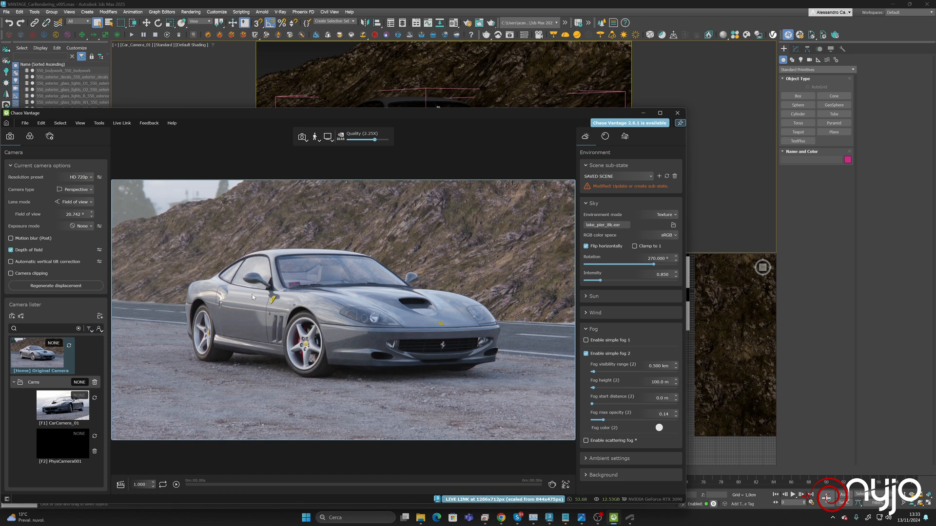
Re-enable simple fog 1 with a max opacity of about 0.10 and set simple fog 2's max opacity to about 0.18
left_click(587, 340)
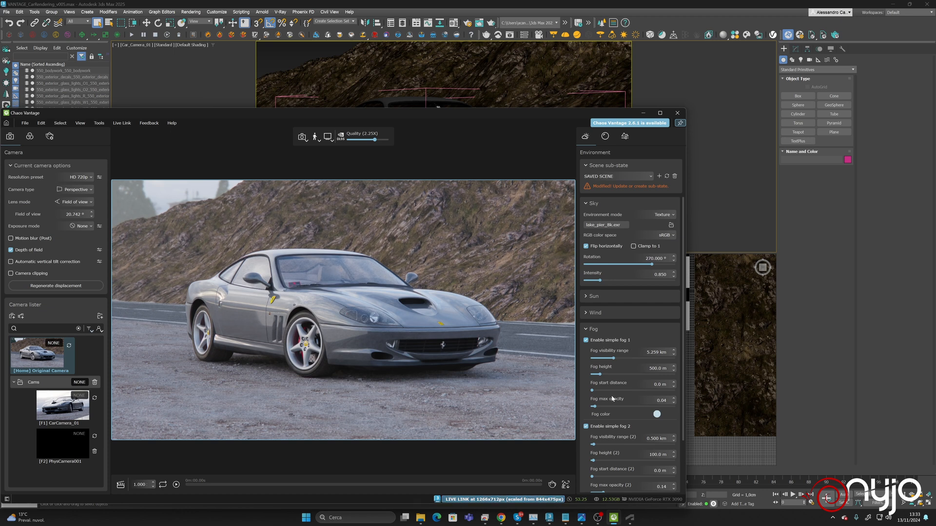
left_click_drag(595, 408, 598, 408)
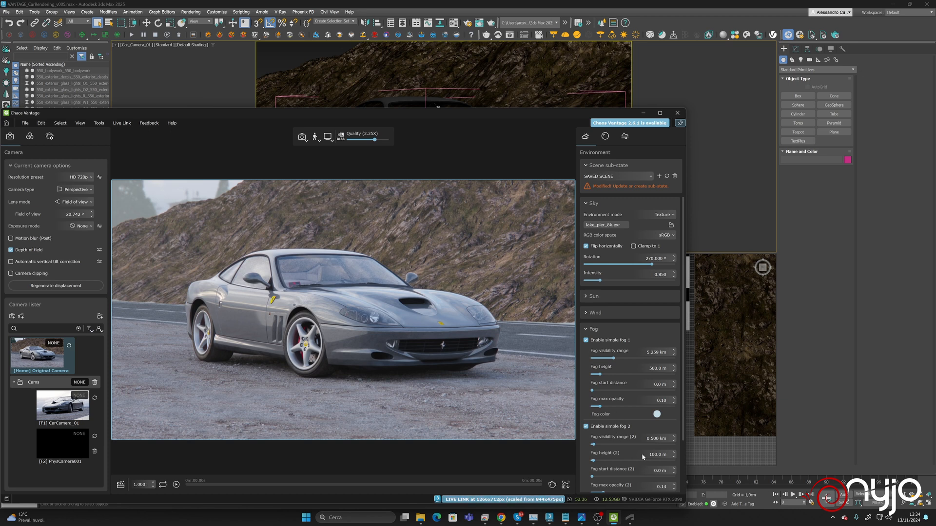
scroll(643, 457, "down", 3)
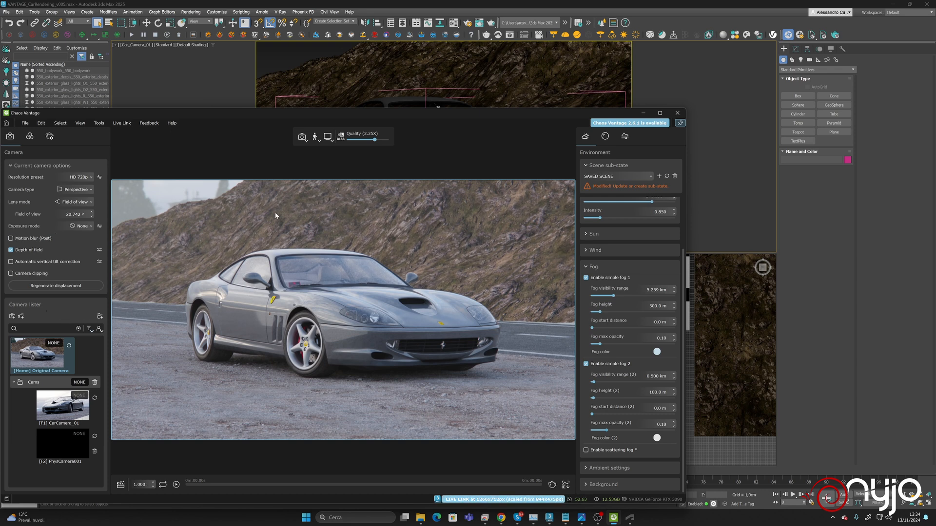
Compare the render with simple fog 2 off and on, and raise the contrast in the color corrections to about 0.03
left_click(30, 137)
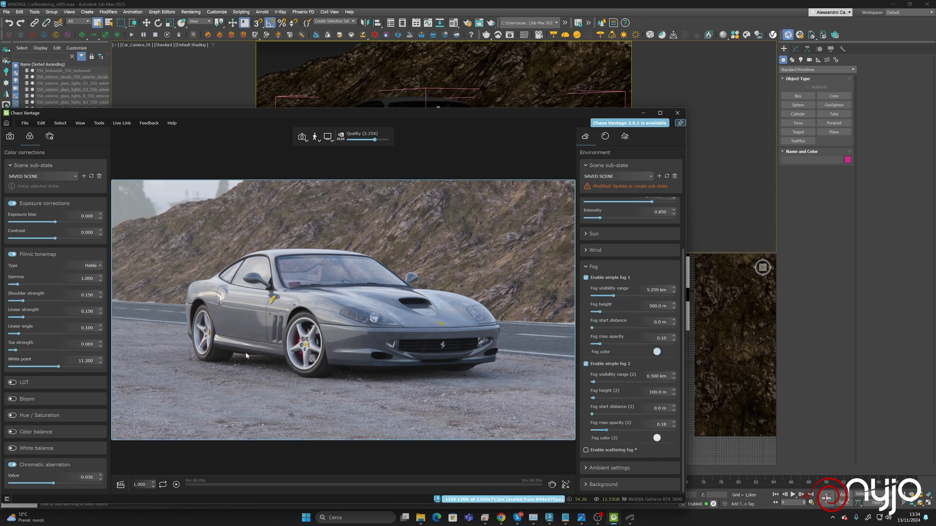
left_click(587, 364)
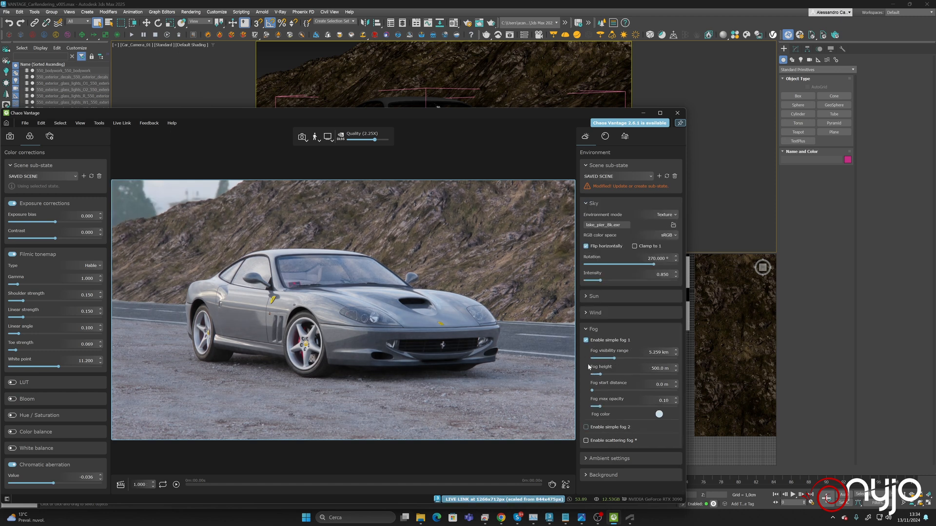
left_click(586, 427)
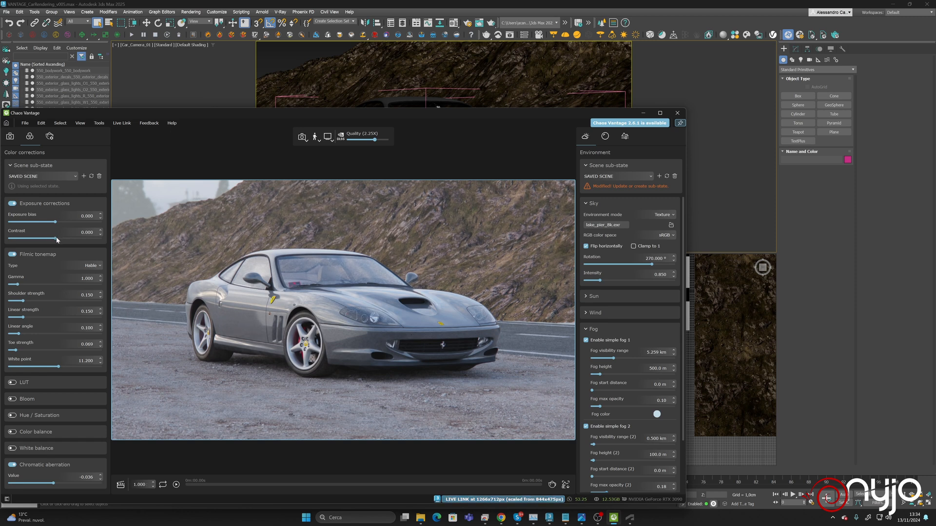
left_click_drag(57, 239, 57, 240)
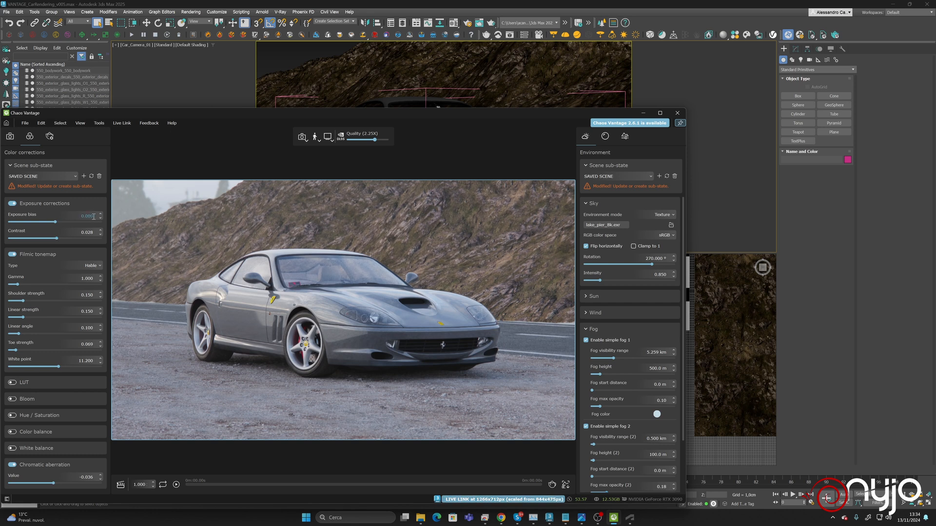
Save the Vantage scene under the new name VANTAGE_CarRendering_VantageSetup_v005 and close Chaos Vantage
left_click(25, 123)
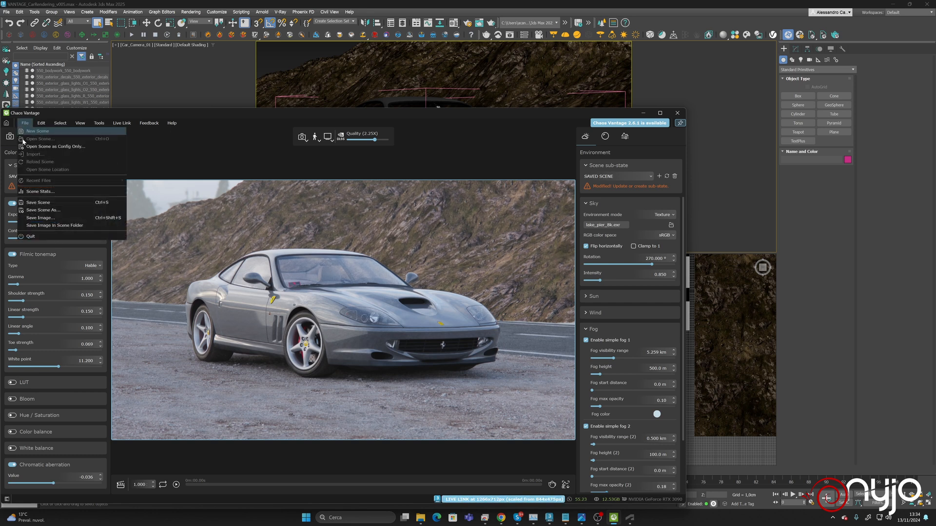
left_click(41, 210)
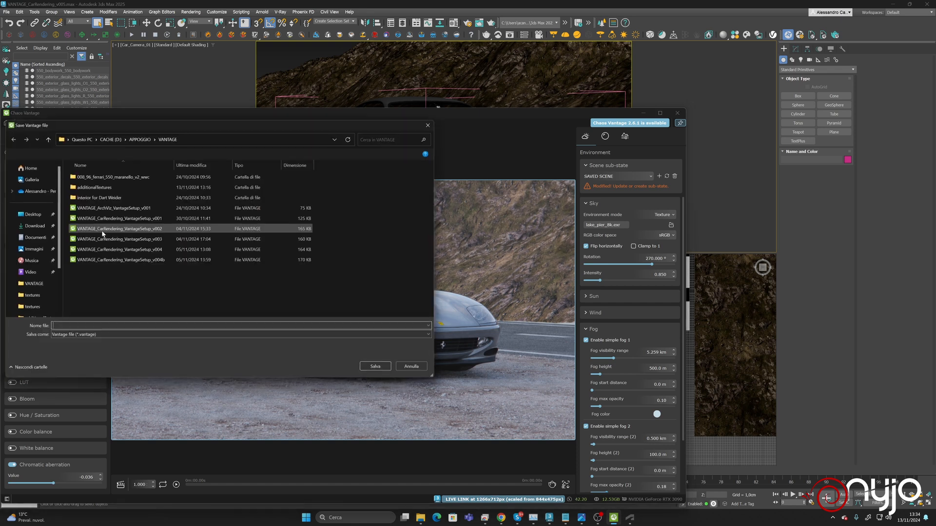
left_click(146, 249)
left_click(142, 329)
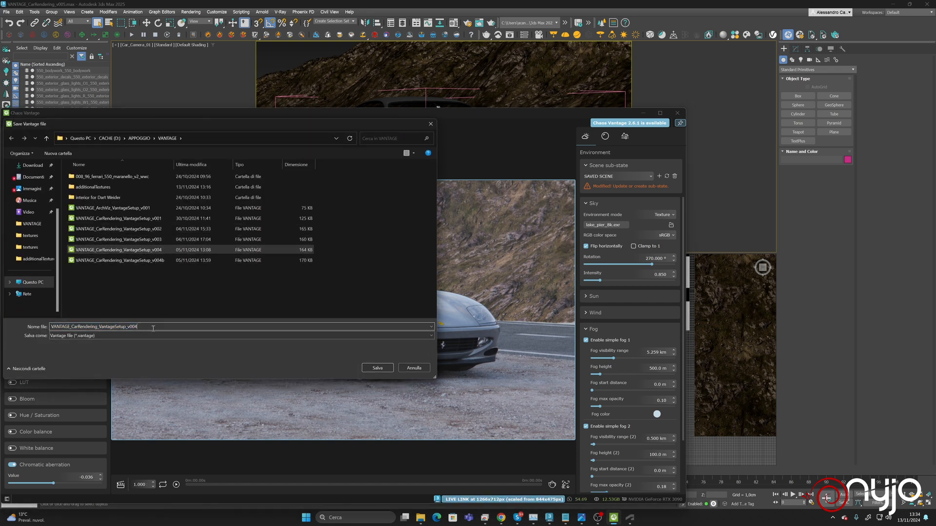
key("BackSpace")
type("5")
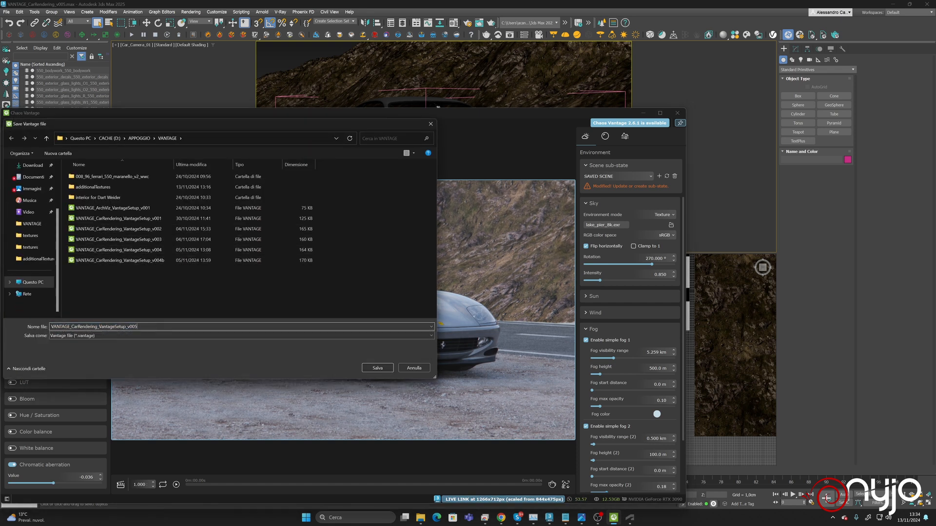
left_click(377, 368)
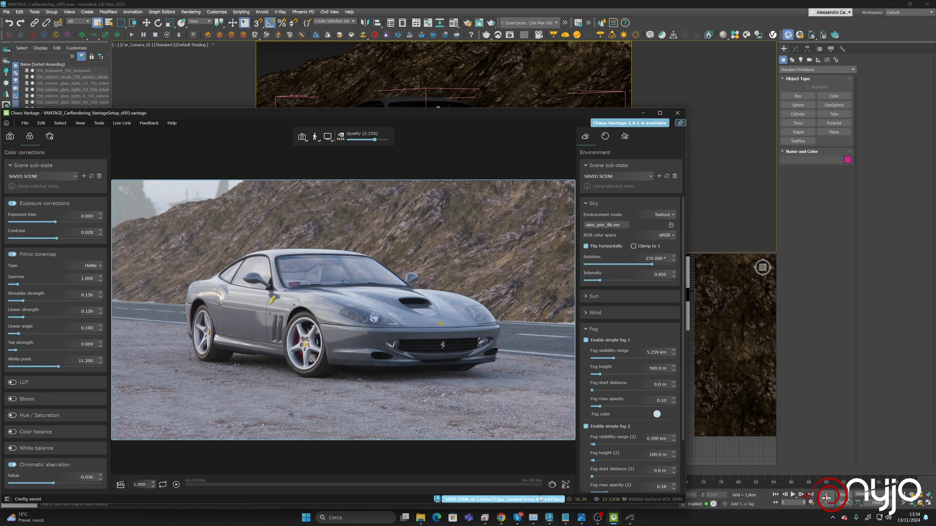
left_click(677, 112)
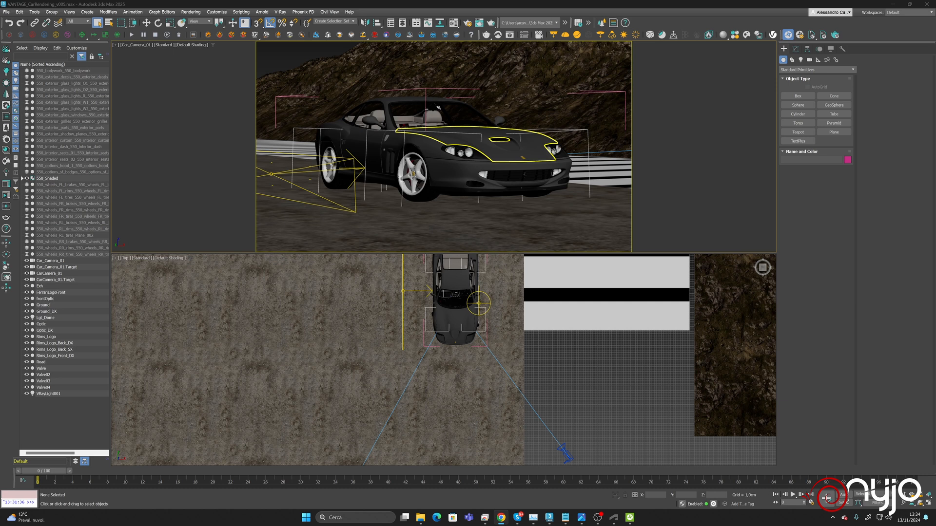
Switch to the web browser, open the Poly Haven home page and browse its models library
left_click_drag(935, 64, 713, 50)
left_click(144, 83)
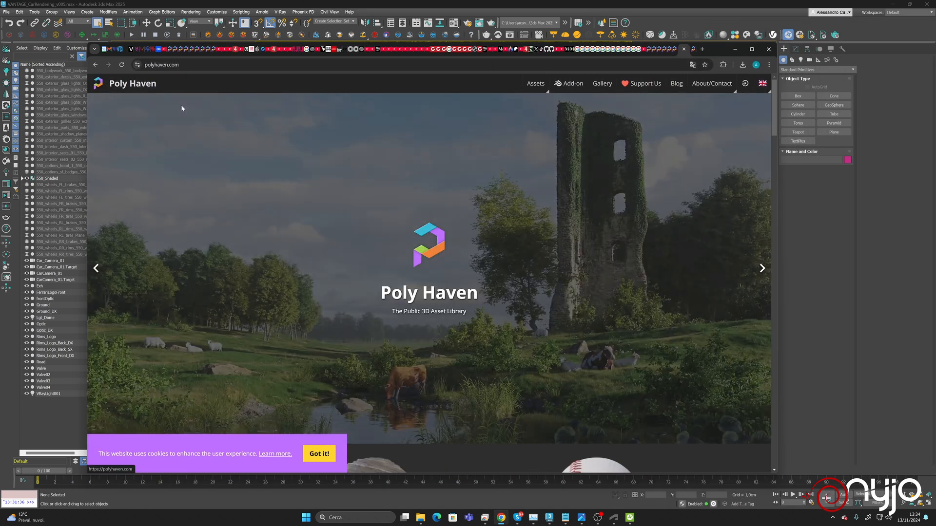
scroll(220, 196, "down", 5)
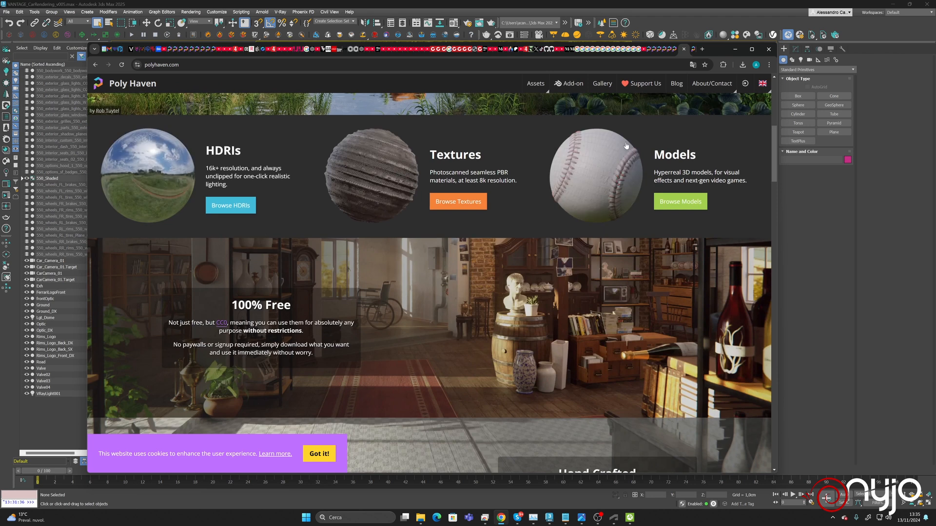
left_click(697, 205)
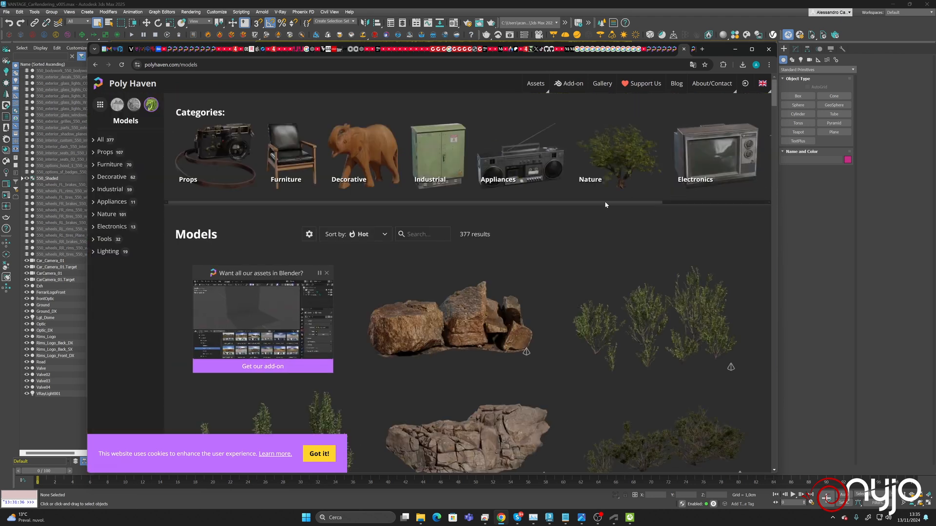
Open the Searsia Burchellii, Searsia Lucida and low flowering ground plant model pages in separate browser tabs
scroll(609, 204, "down", 2)
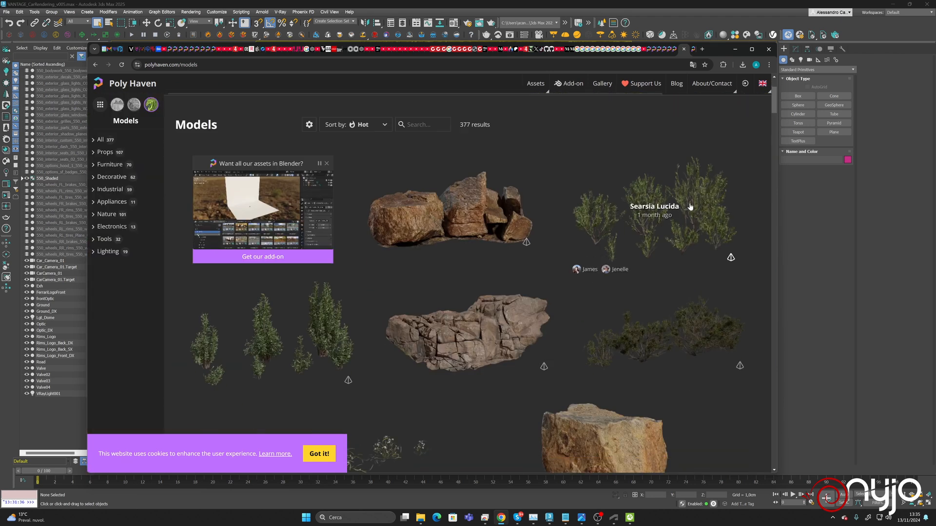
right_click(653, 336)
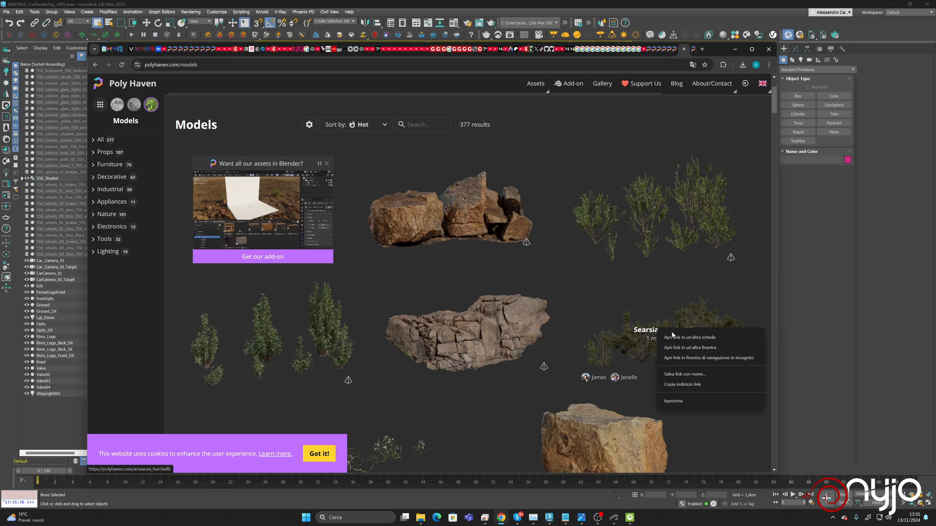
left_click(683, 335)
right_click(665, 215)
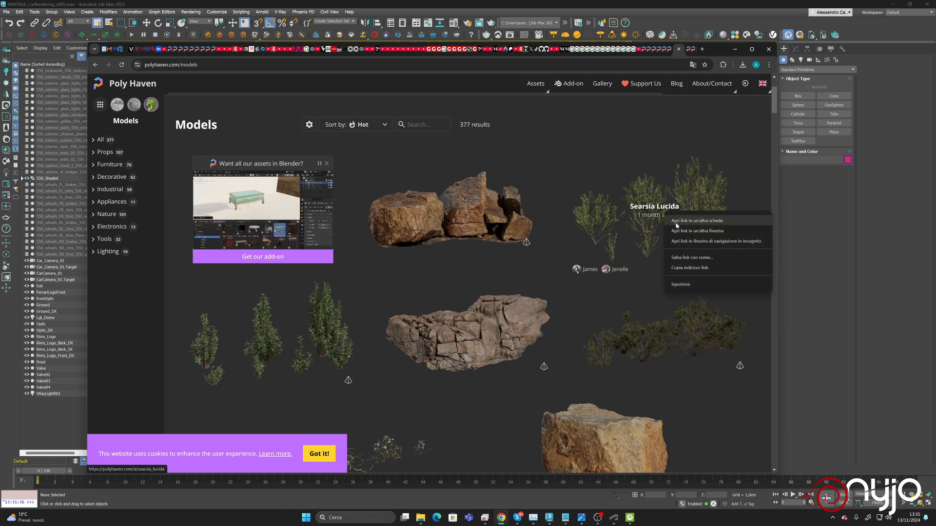
left_click(682, 225)
scroll(536, 295, "down", 3)
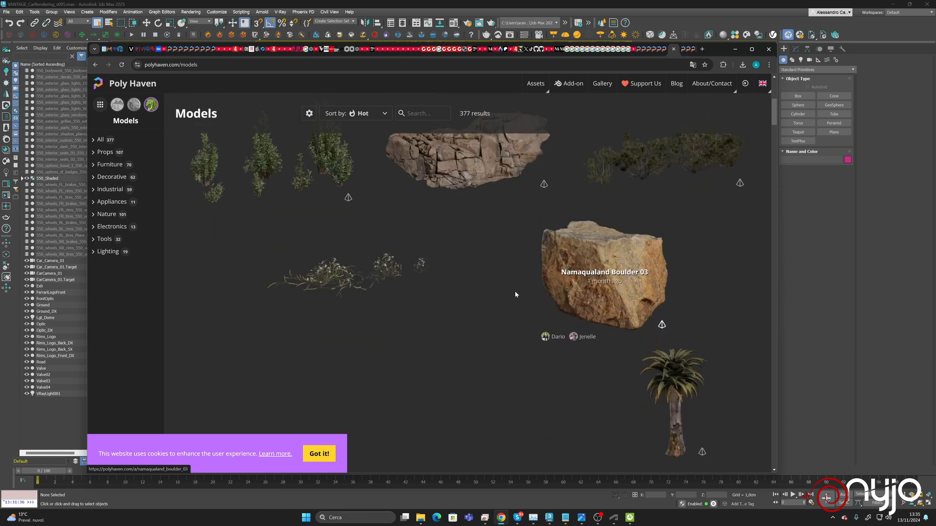
right_click(354, 281)
left_click(376, 288)
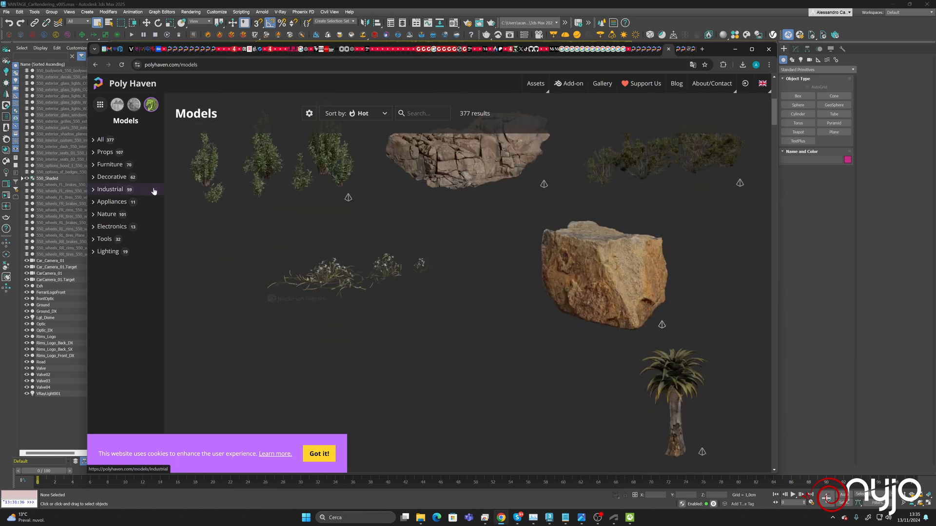
Filter the models to the Nature category and open the Flower Gazania and Flower Empodium pages in separate browser tabs
left_click(112, 215)
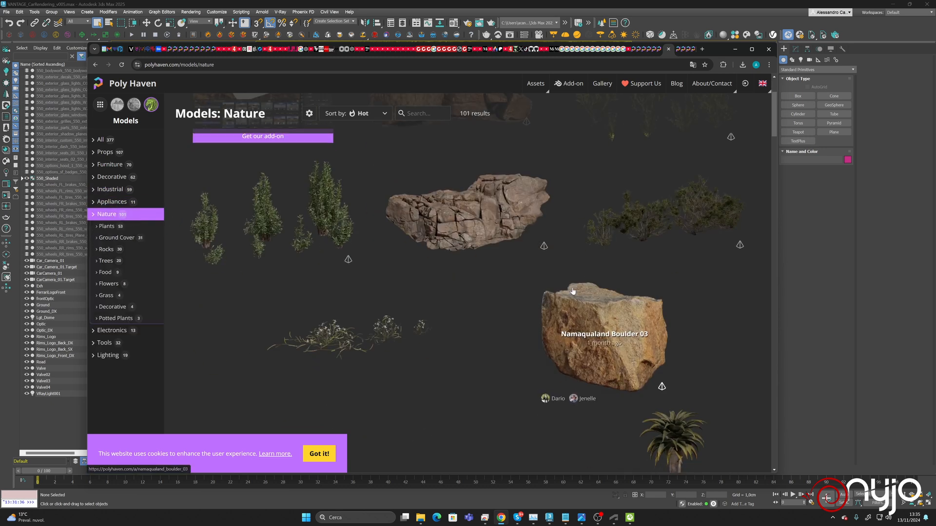
scroll(573, 291, "down", 5)
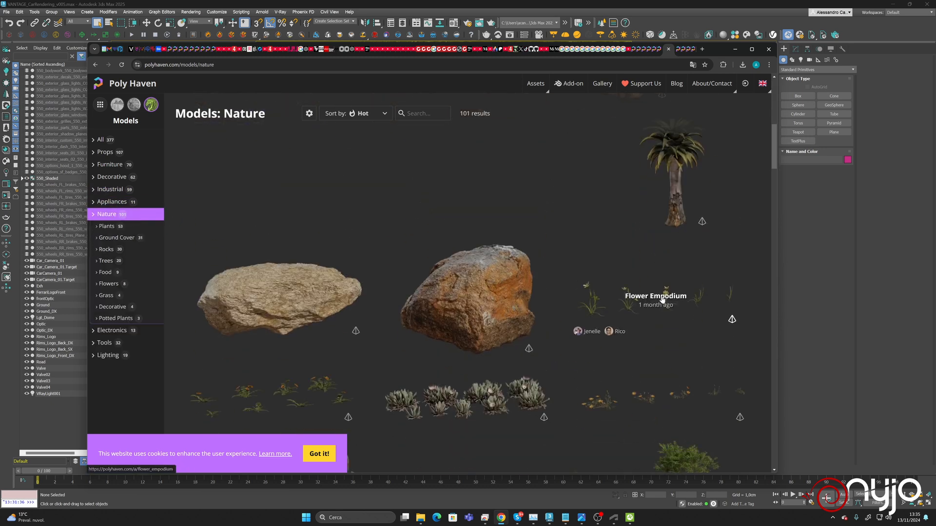
scroll(654, 298, "down", 1)
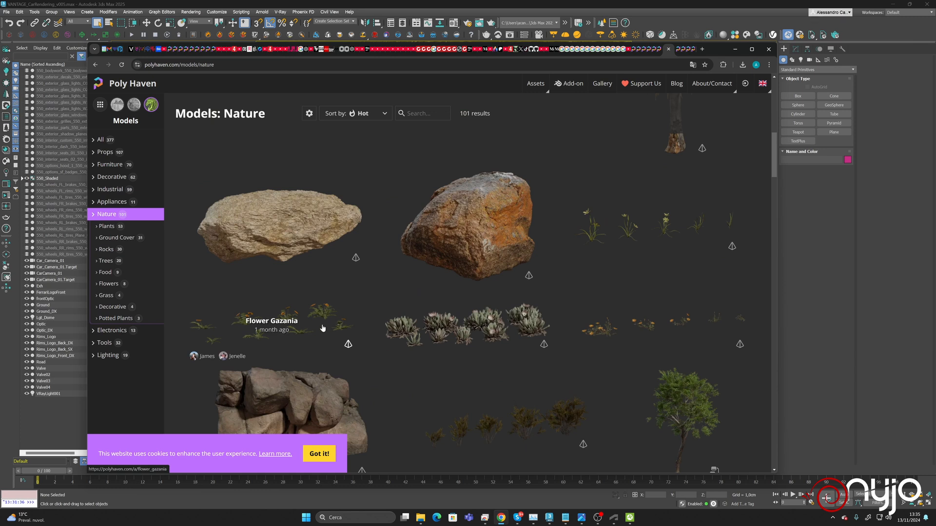
right_click(311, 331)
left_click(326, 340)
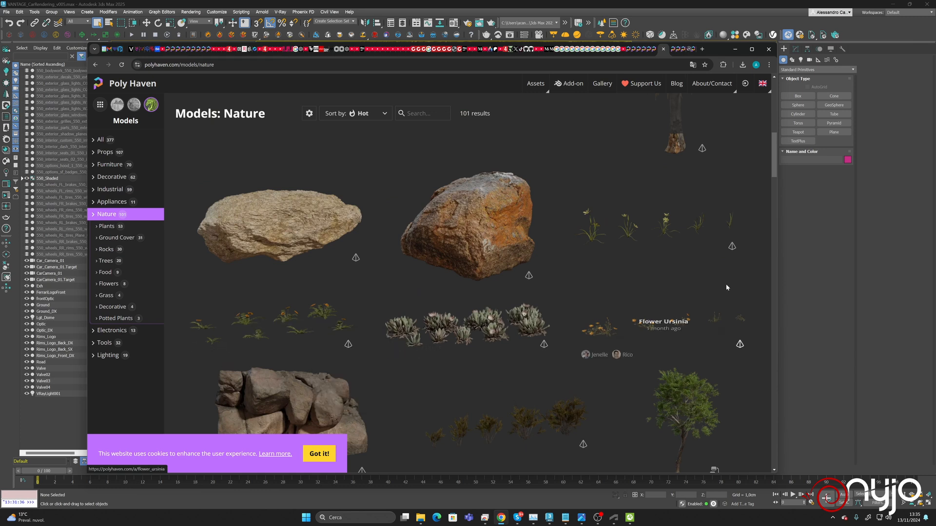
right_click(656, 232)
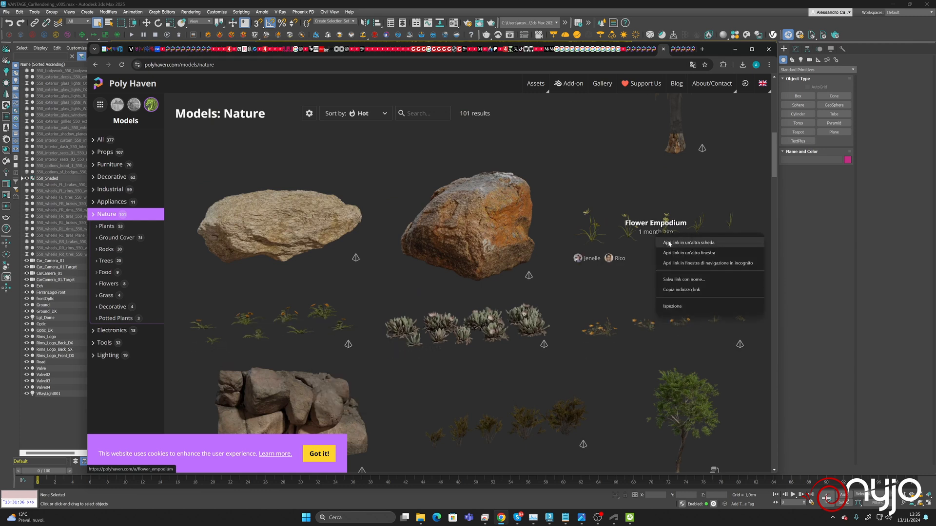
left_click(672, 242)
Open the Wild Rooibos Bush and Namaqualand Stones 01 model pages in separate browser tabs
scroll(507, 322, "down", 2)
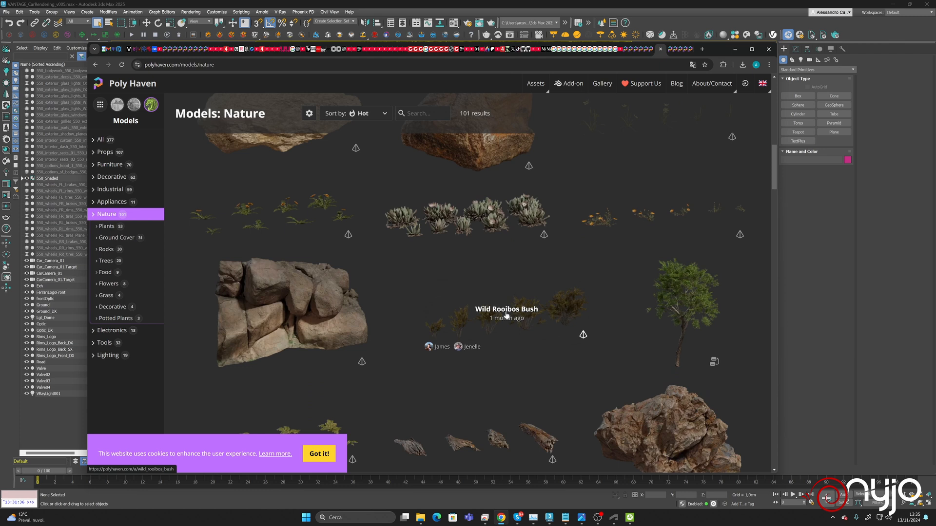
right_click(508, 316)
left_click(524, 322)
scroll(526, 340, "down", 3)
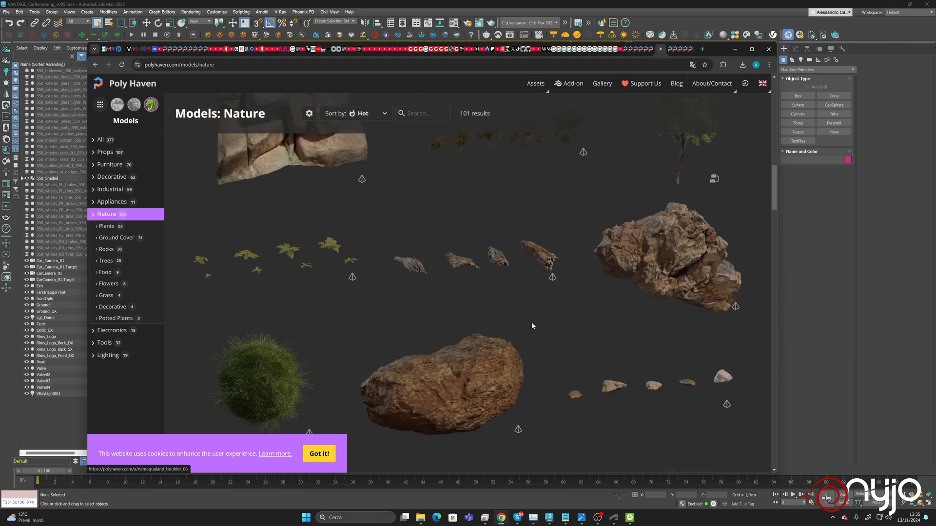
right_click(685, 170)
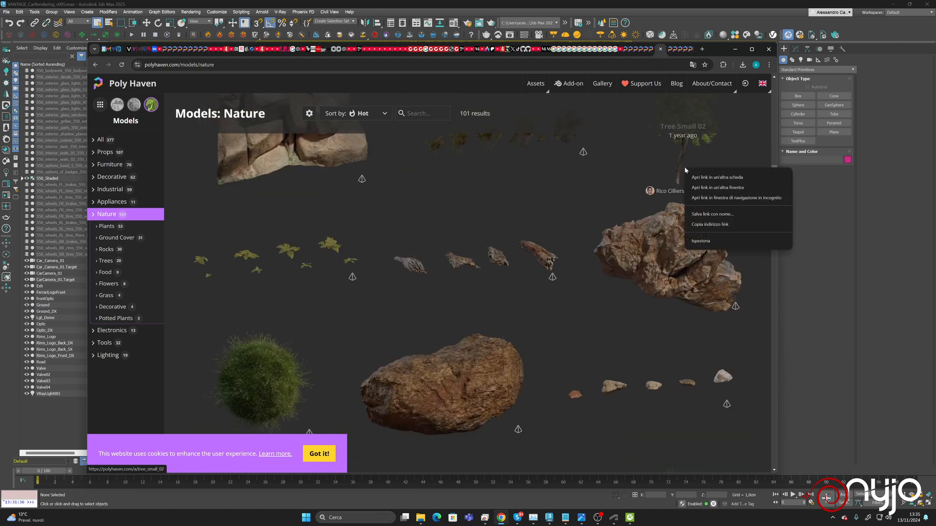
left_click(348, 212)
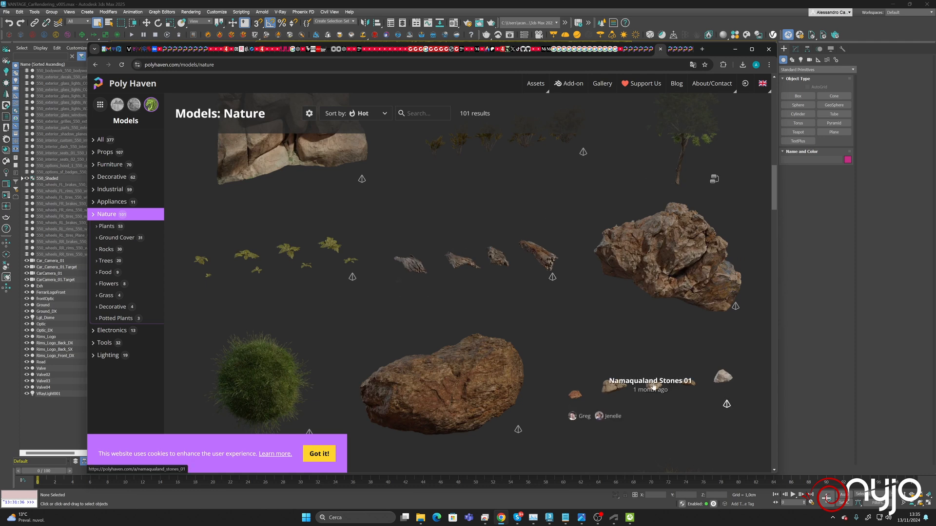
right_click(628, 388)
left_click(639, 398)
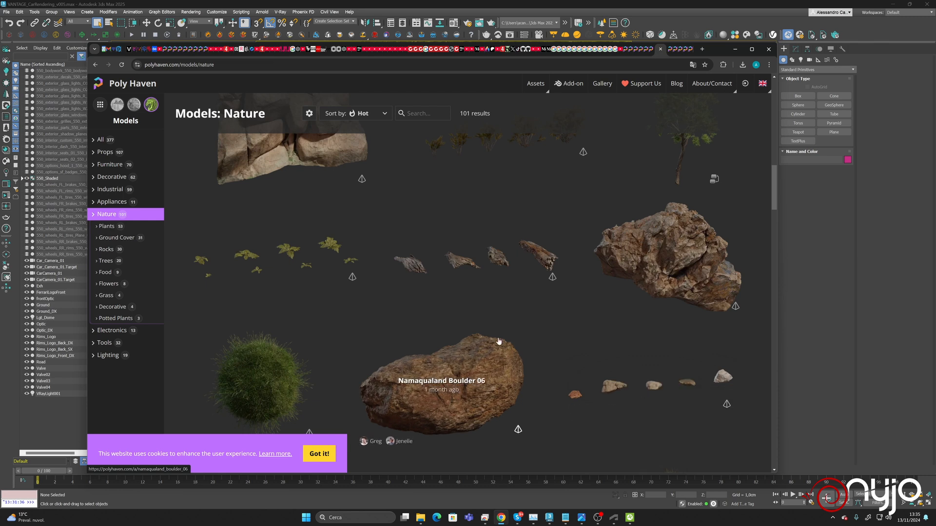
Open the Grass Medium 01 and Grass Medium 02 model pages in separate browser tabs
scroll(499, 344, "down", 3)
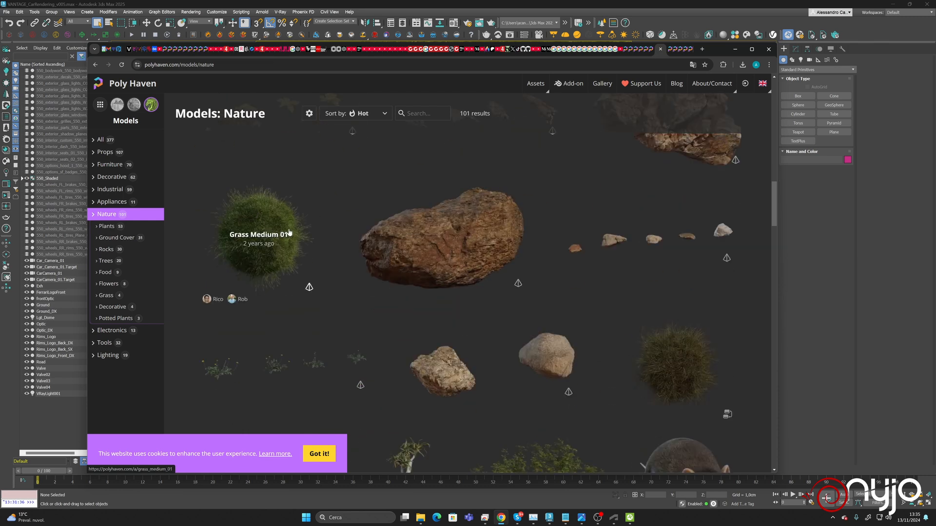
right_click(257, 230)
left_click(268, 241)
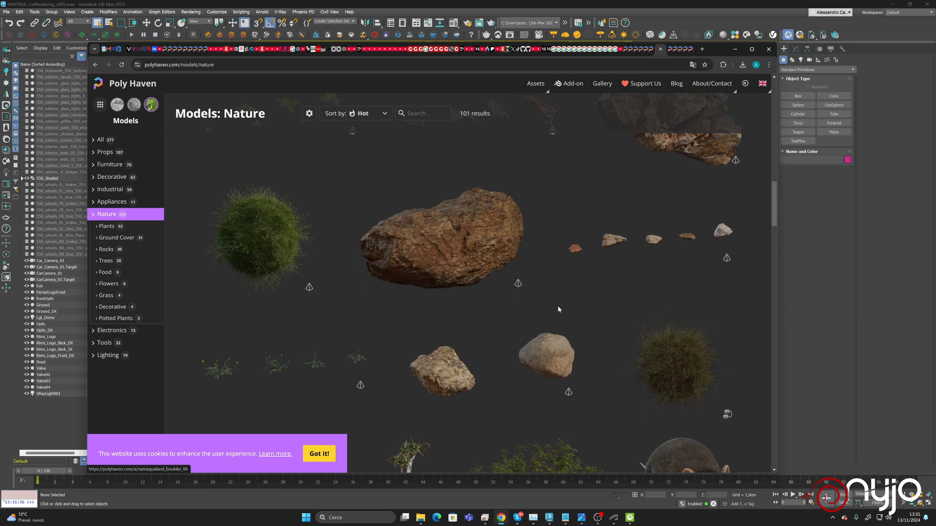
scroll(691, 249, "down", 2)
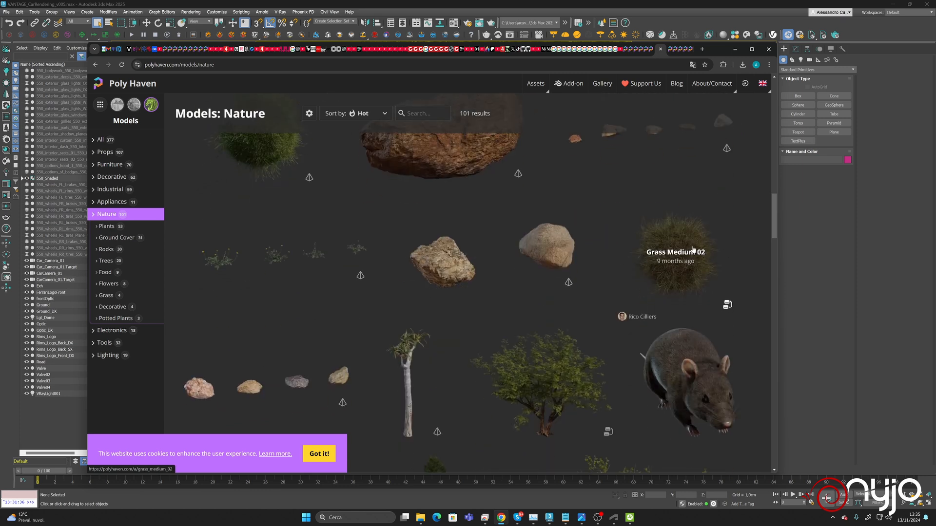
right_click(689, 254)
left_click(688, 264)
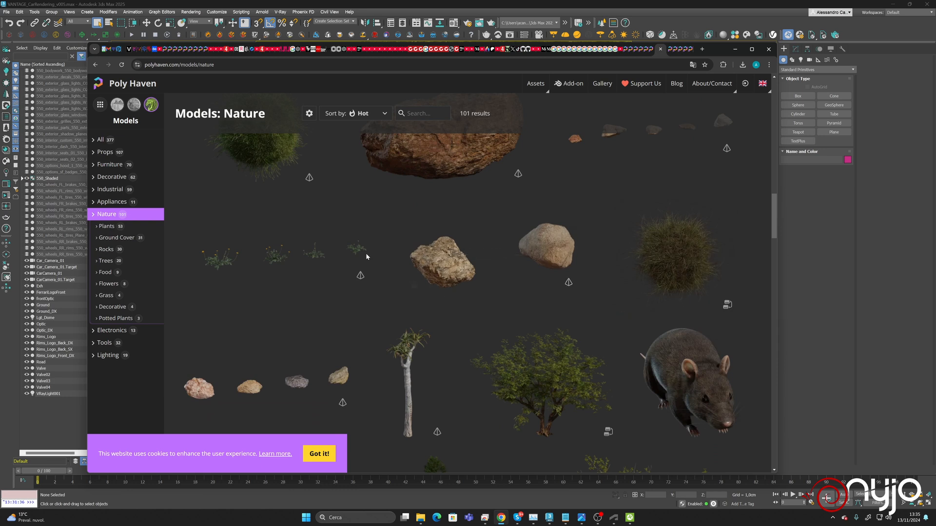
Browse further through the Nature models for more ground plants and shrubs to use
scroll(658, 385, "down", 3)
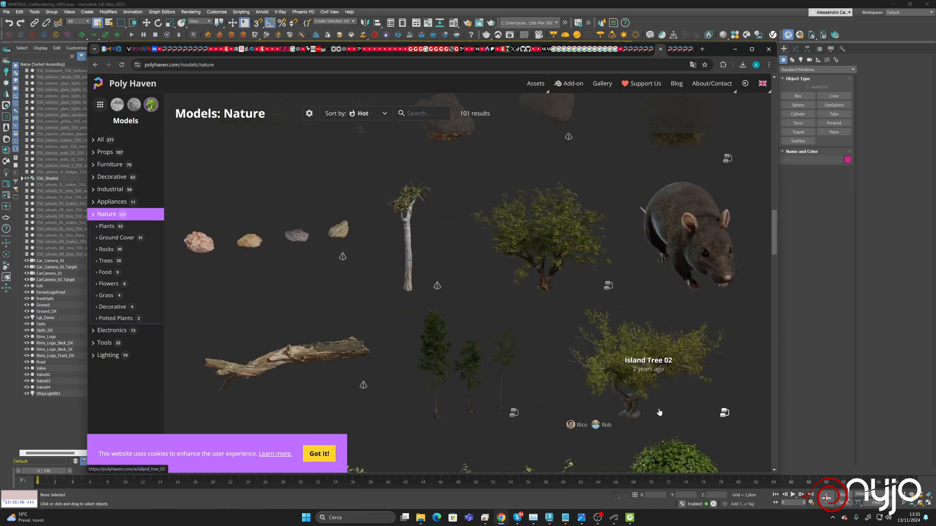
scroll(643, 418, "down", 2)
scroll(689, 391, "down", 2)
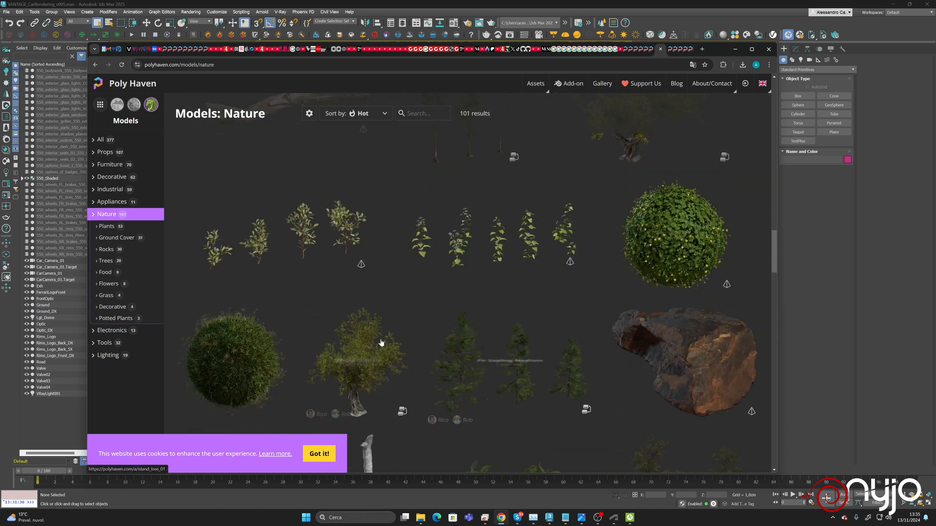
scroll(541, 356, "down", 3)
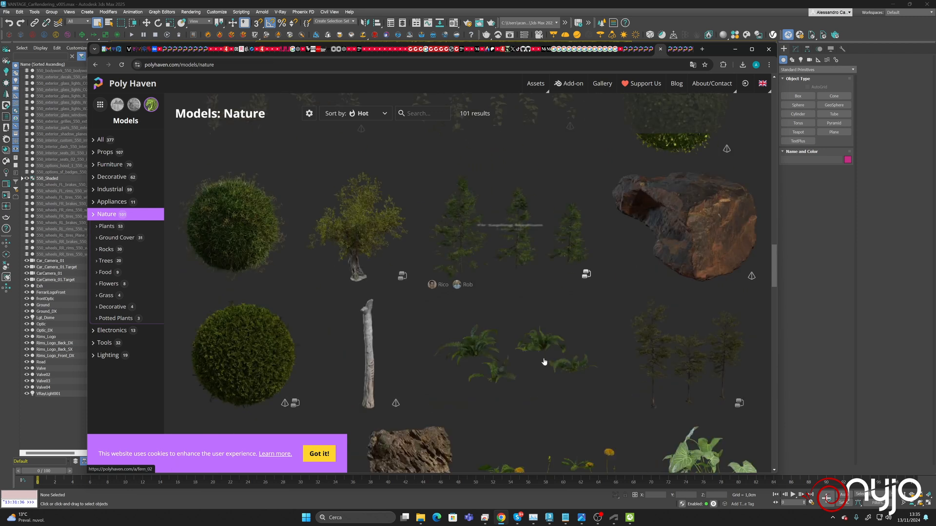
scroll(549, 354, "down", 3)
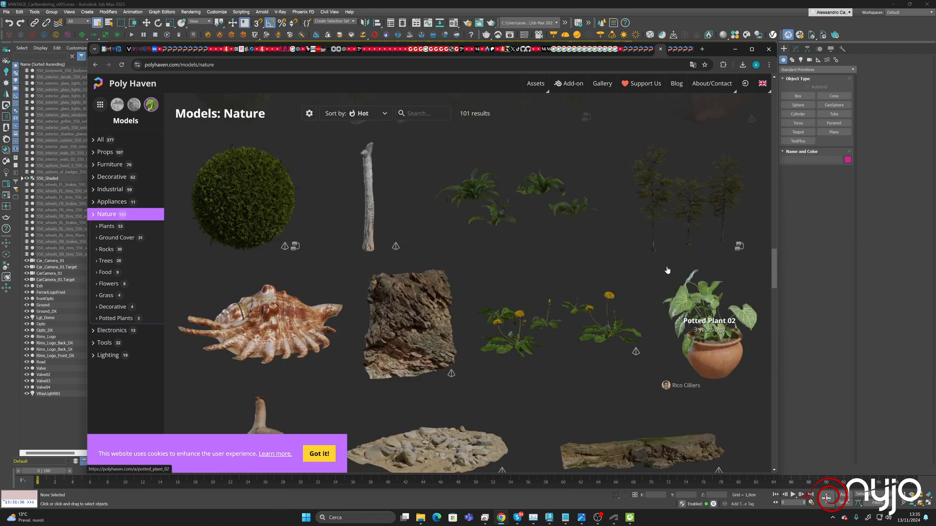
scroll(475, 350, "down", 4)
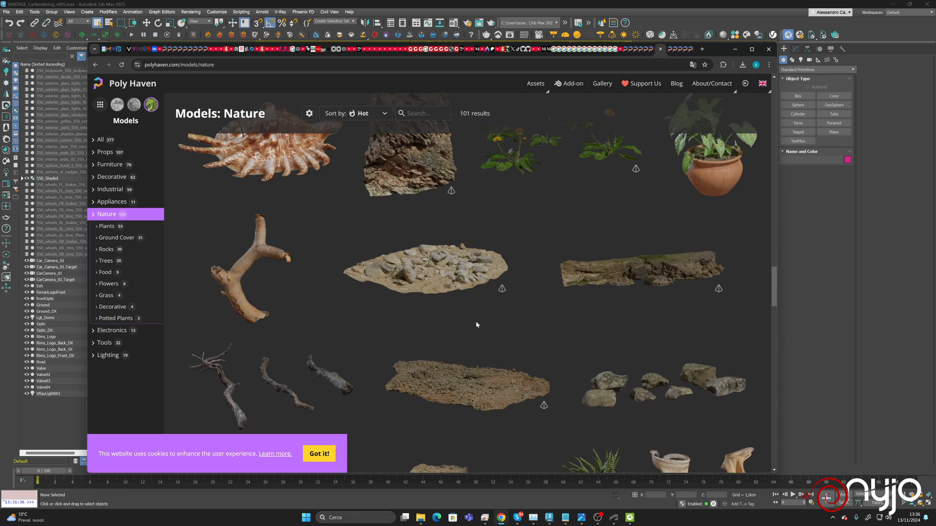
scroll(476, 321, "down", 4)
scroll(449, 340, "down", 4)
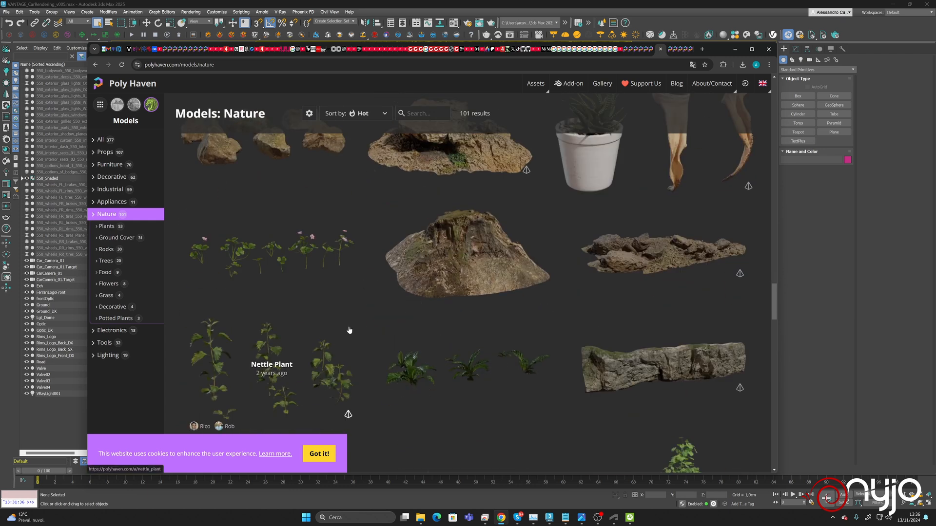
Open the Shrub 02 model page in a separate browser tab
right_click(287, 378)
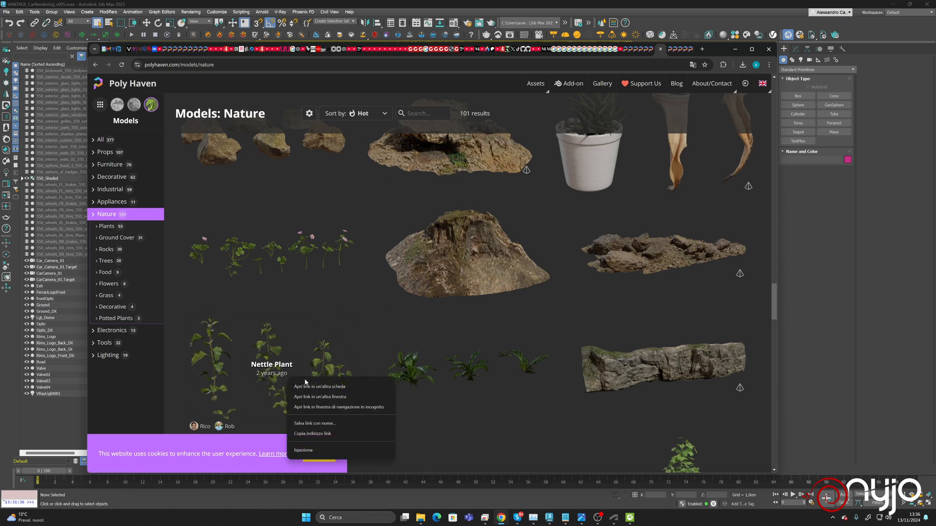
key("Escape")
scroll(472, 344, "down", 4)
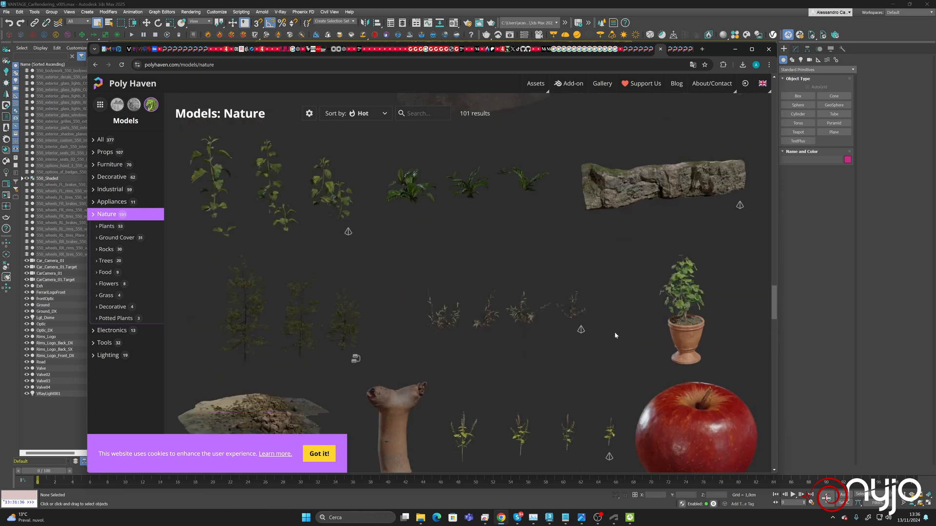
right_click(479, 322)
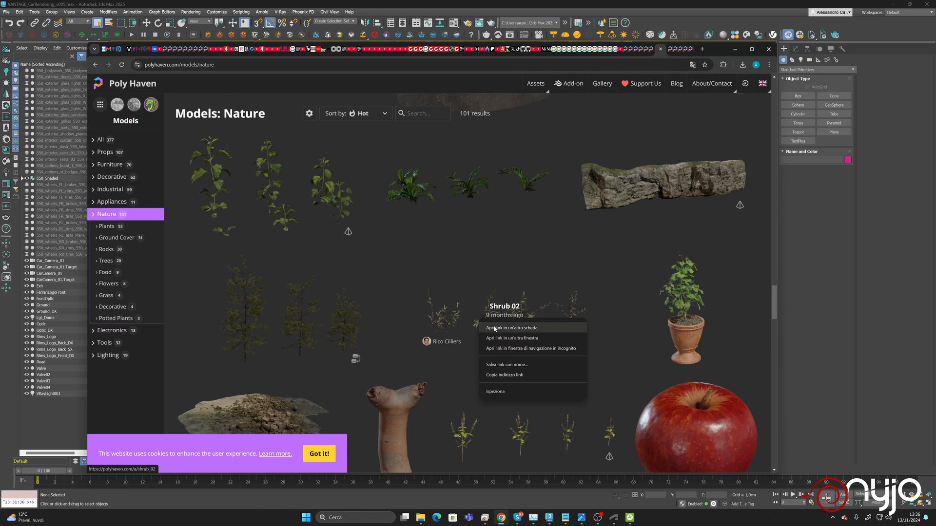
left_click(495, 328)
Look through the remaining Nature models down to the end of the library page
scroll(534, 319, "down", 8)
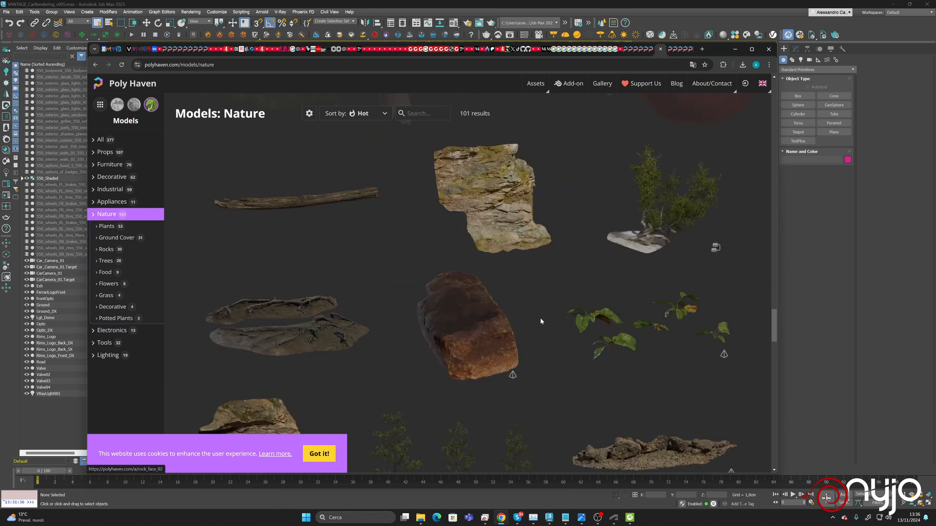
scroll(540, 319, "down", 3)
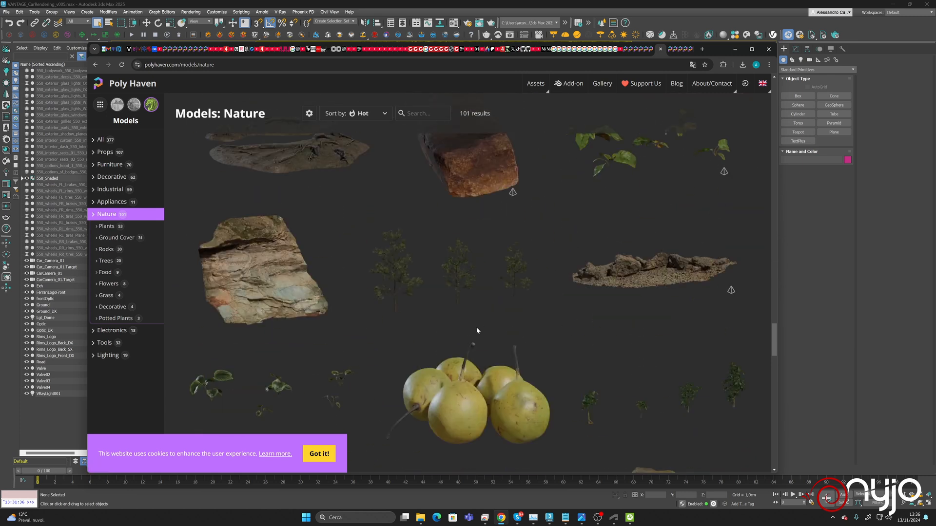
scroll(478, 330, "down", 3)
scroll(696, 287, "down", 3)
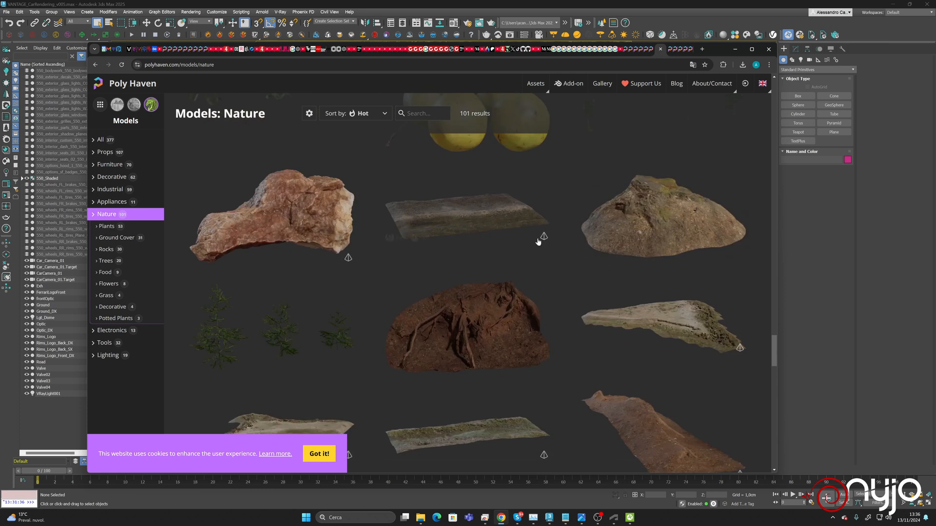
scroll(663, 344, "down", 9)
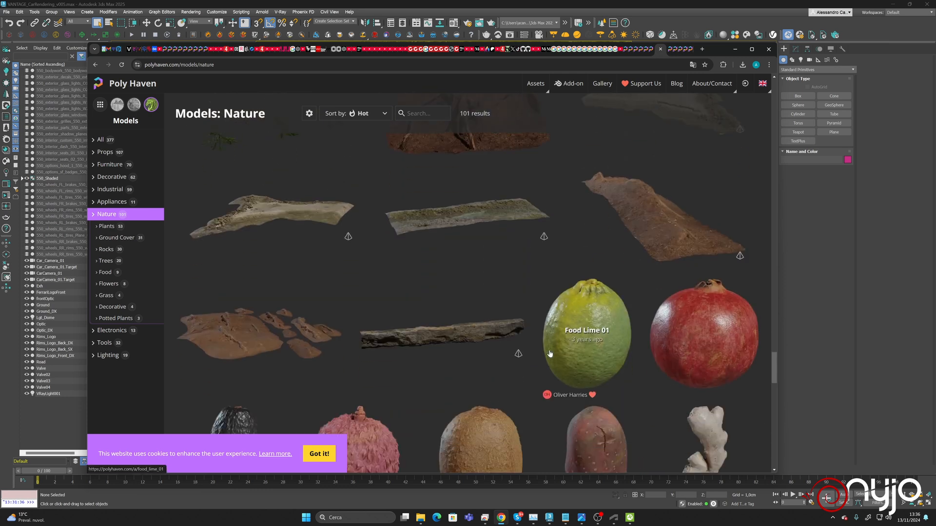
scroll(445, 376, "down", 3)
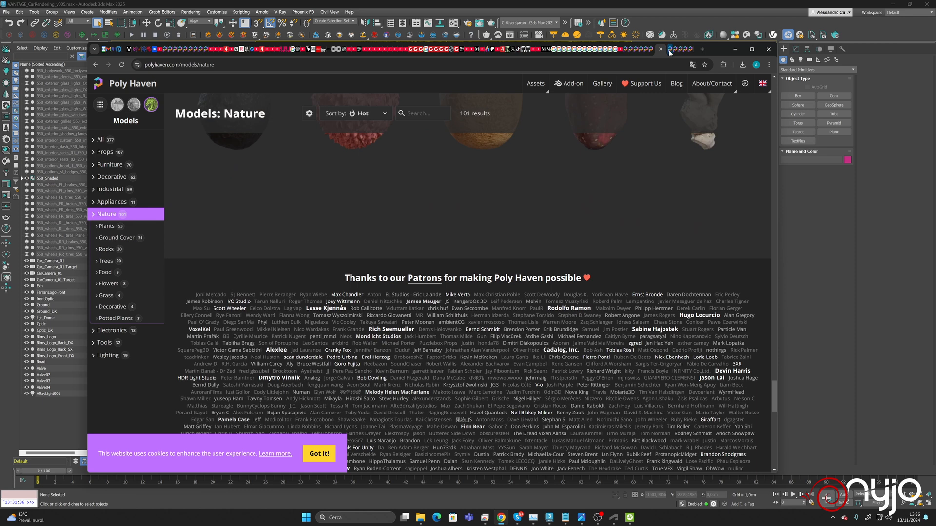
Review the Searsia Burchellii page, set its download format to ZIP with the FBX file and 4K textures, and download it
left_click(669, 49)
scroll(434, 237, "down", 2)
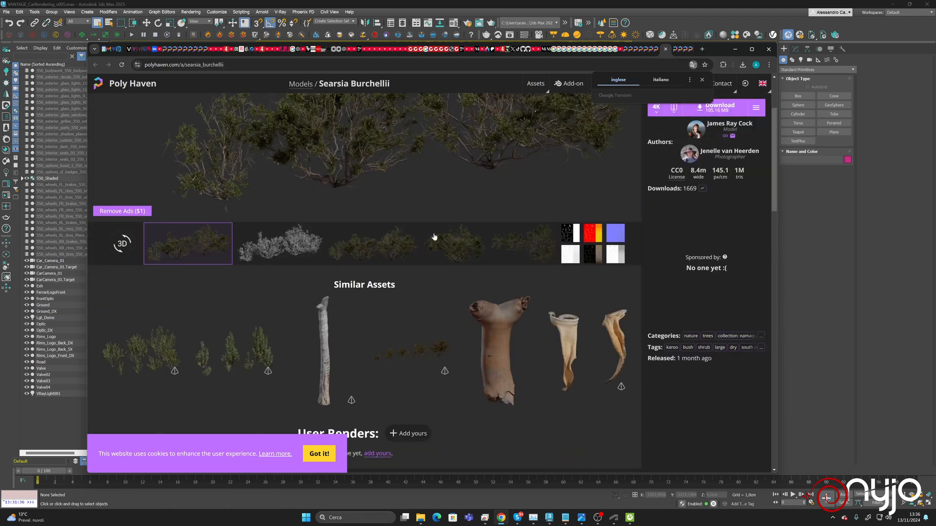
scroll(358, 156, "up", 2)
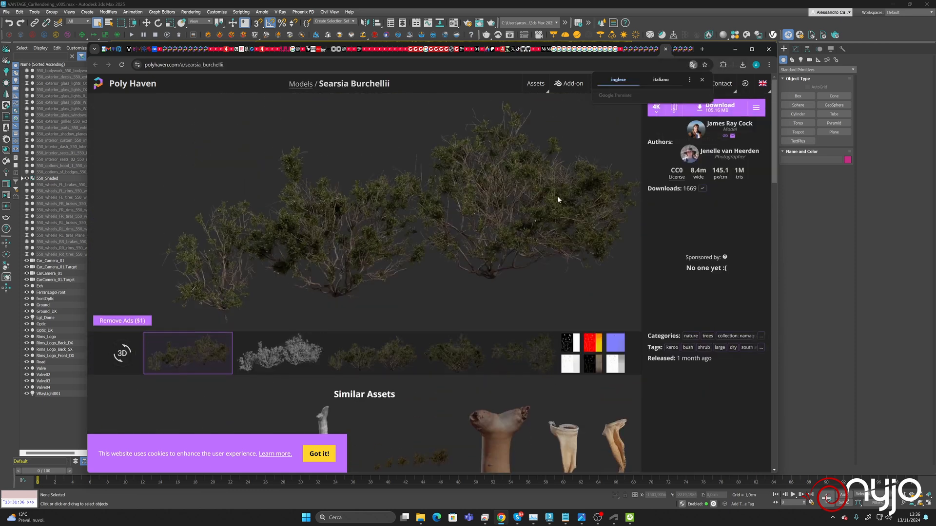
left_click(673, 108)
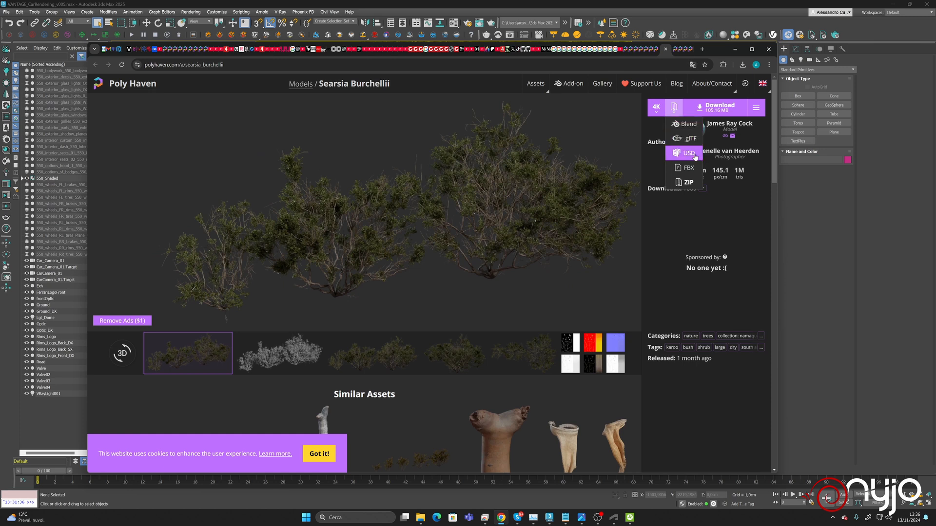
left_click(687, 181)
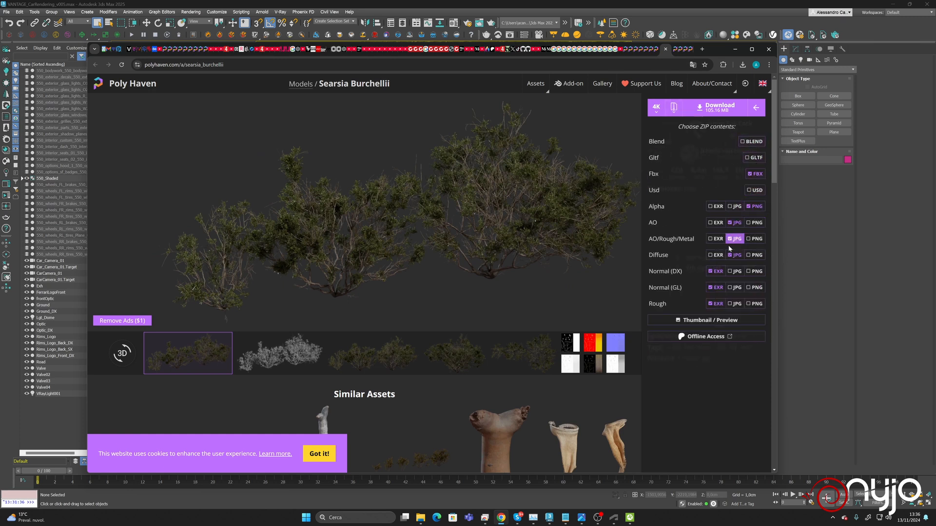
left_click(726, 114)
Download the Searsia Lucida, Flower Heliophila, Flower Gazania and Flower Empodium models as 4K packages from their open pages
left_click(673, 50)
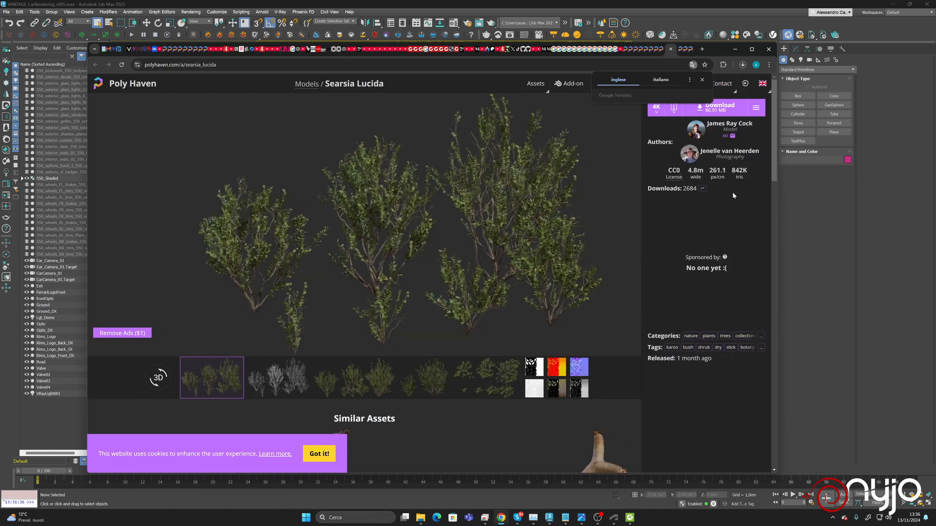
left_click(679, 49)
left_click(719, 107)
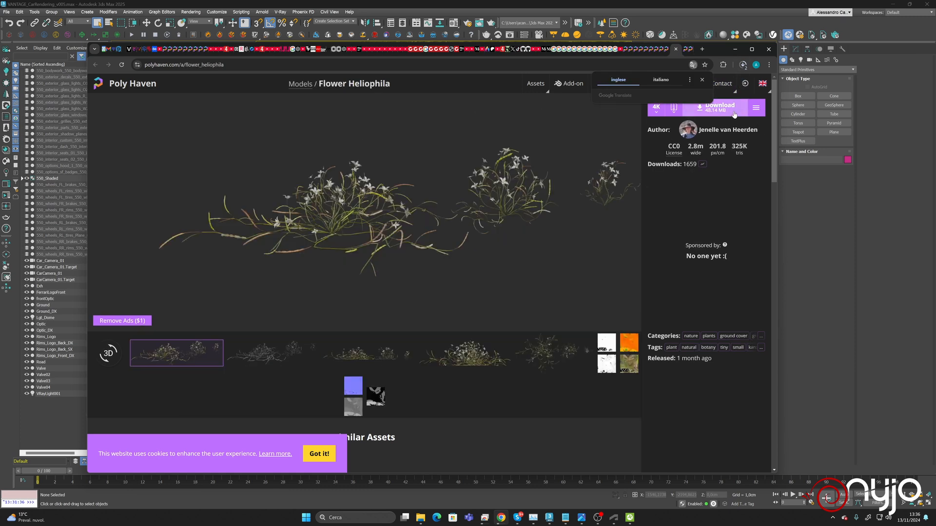
left_click(684, 50)
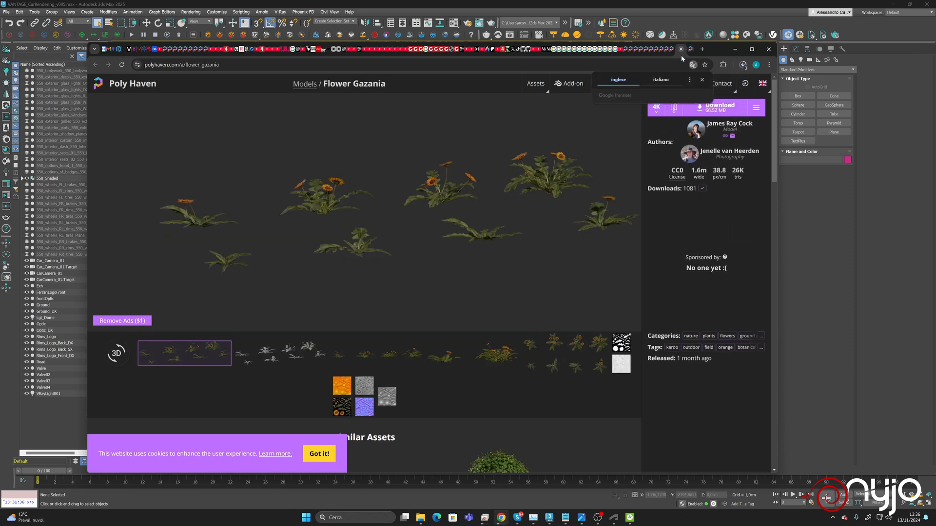
left_click(719, 107)
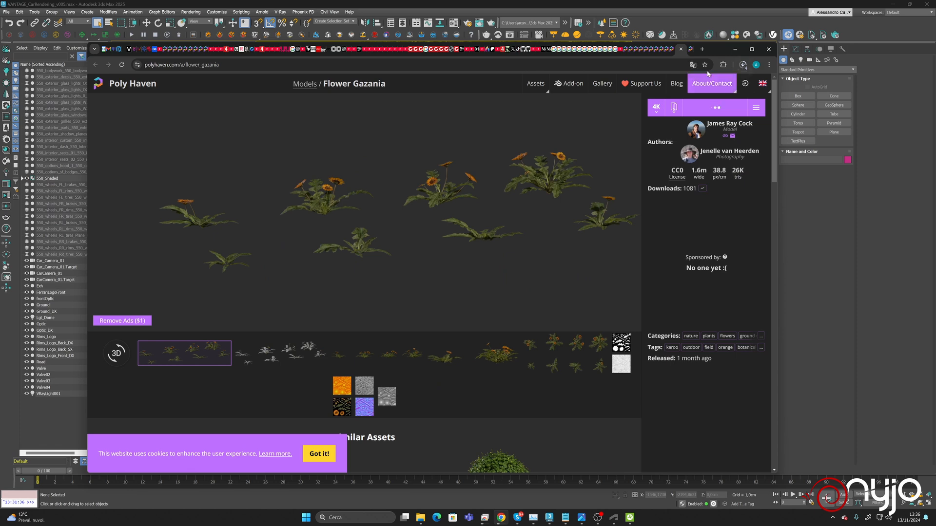
left_click(690, 50)
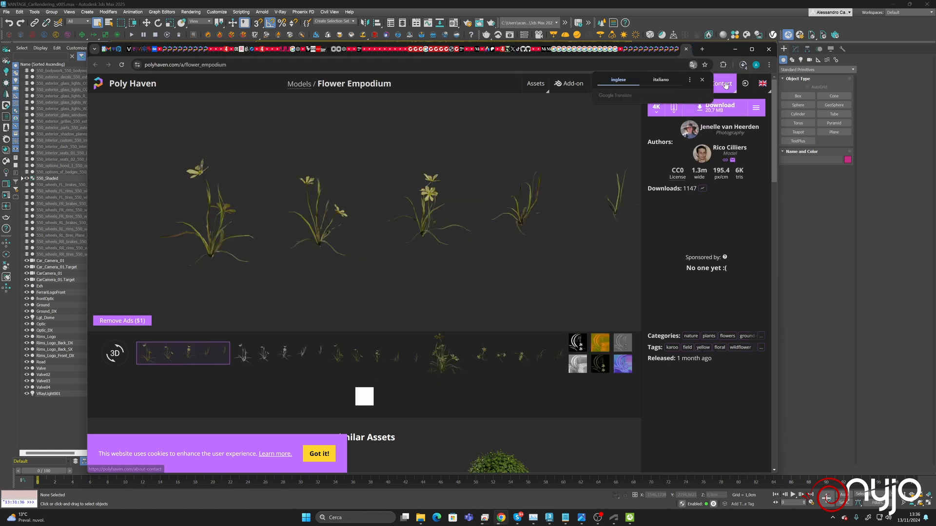
left_click(712, 111)
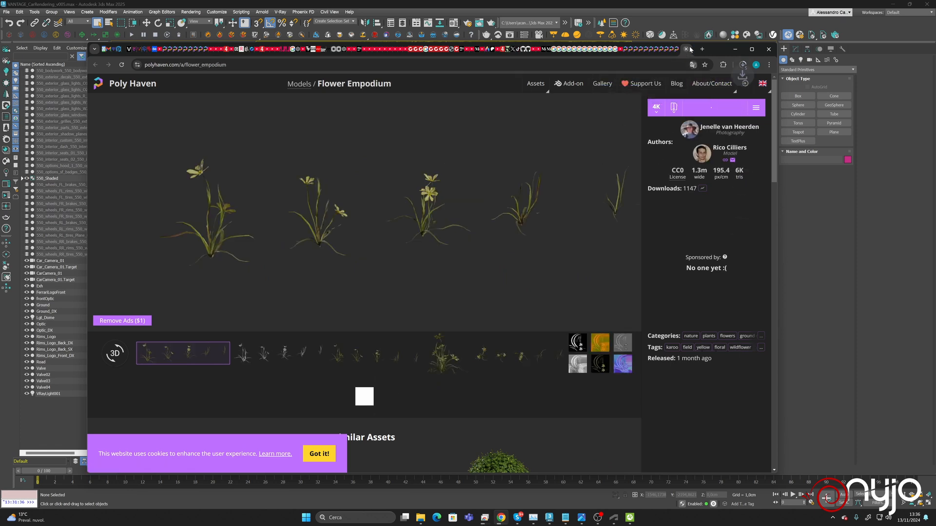
Return from the Searsia Burchellii page to the Nature category of the models library
left_click(654, 50)
scroll(489, 191, "down", 10)
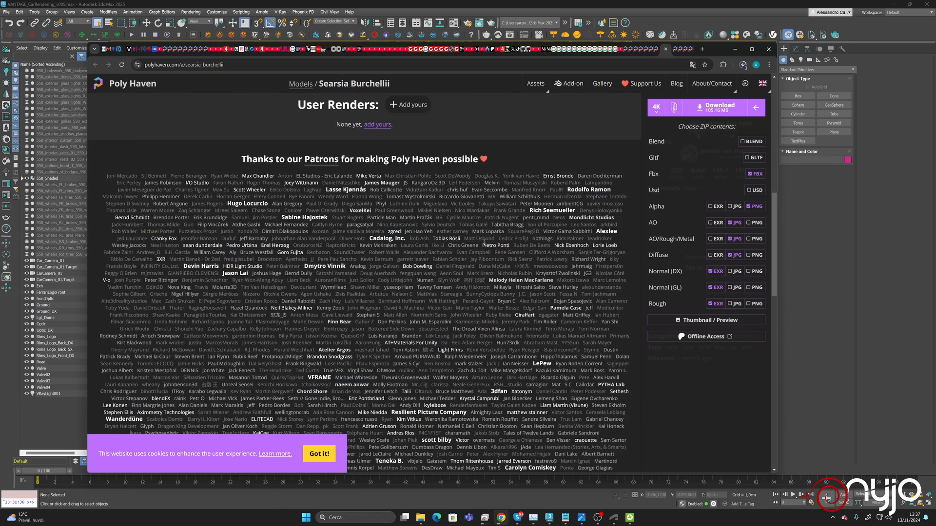
scroll(460, 233, "up", 10)
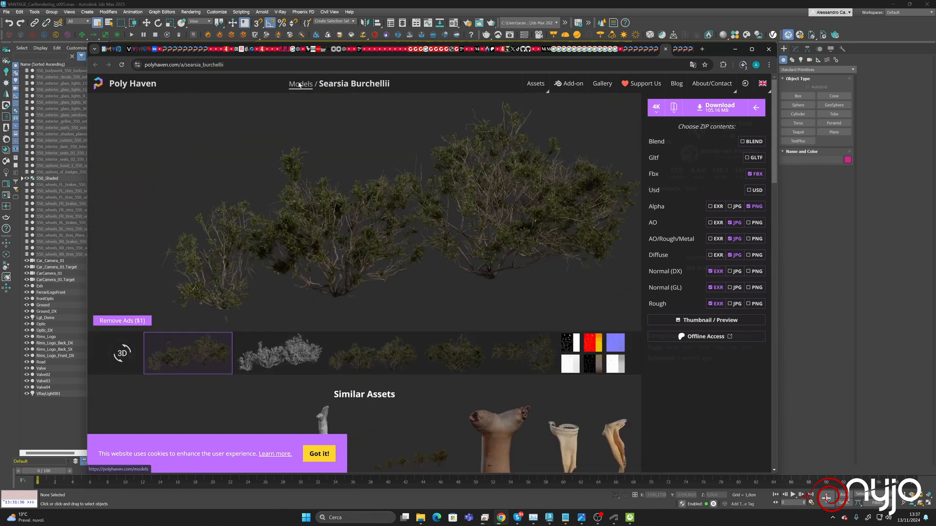
left_click(292, 83)
left_click(109, 219)
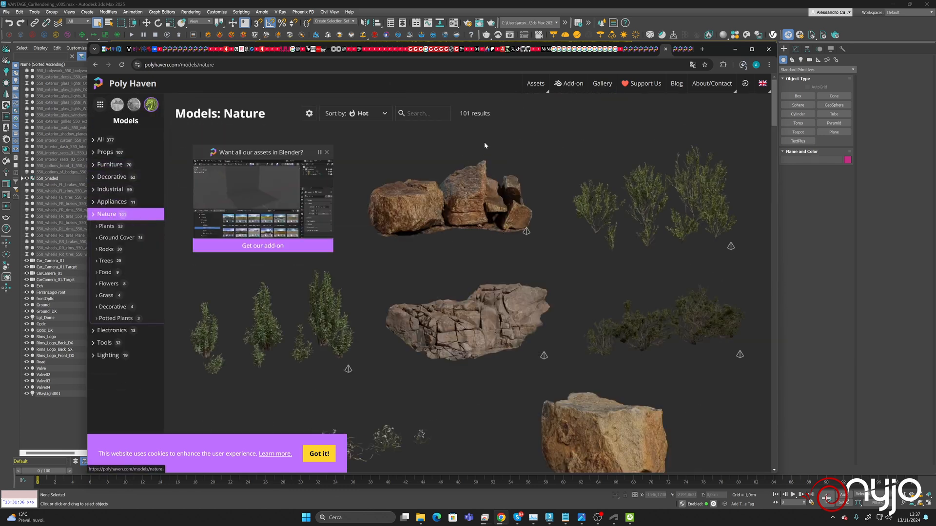
Find the Grass Medium 01 model, preview its individual grass clumps and download it as a 4K package
scroll(587, 234, "down", 5)
scroll(587, 234, "down", 15)
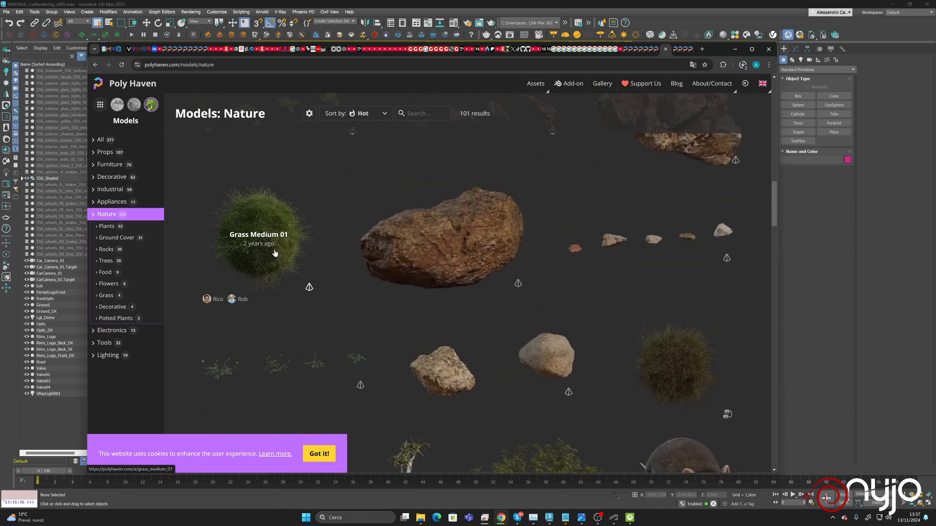
left_click(289, 250)
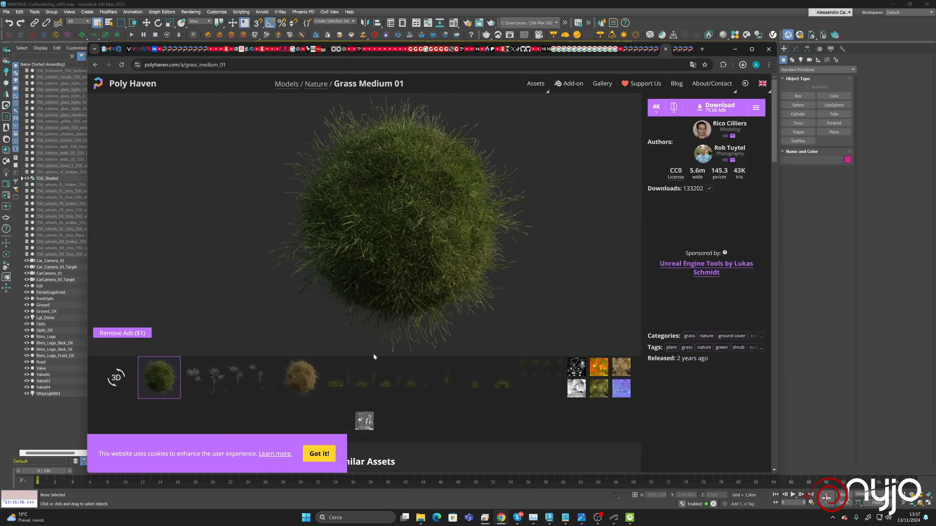
left_click(339, 385)
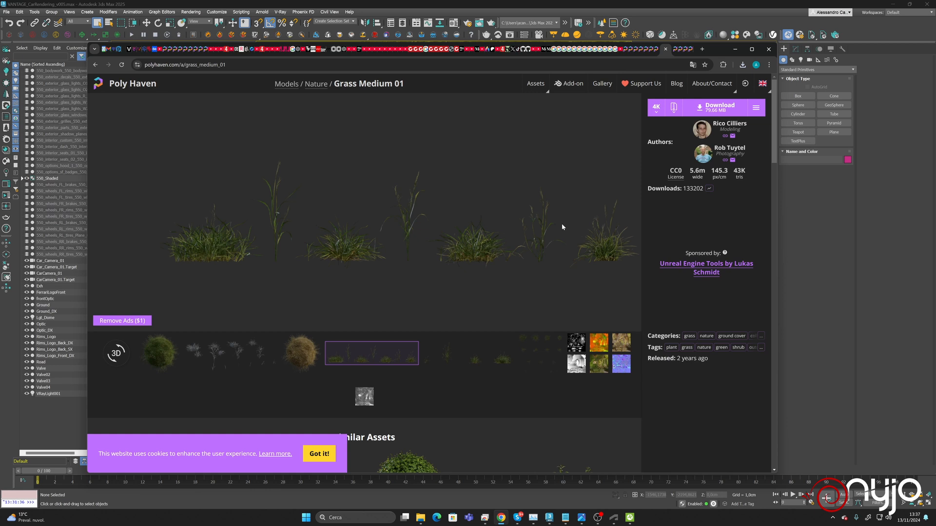
left_click(715, 107)
Go back to the Nature models, download Grass Medium 02 as a 4K package and check the download list
left_click(100, 65)
scroll(478, 388, "down", 12)
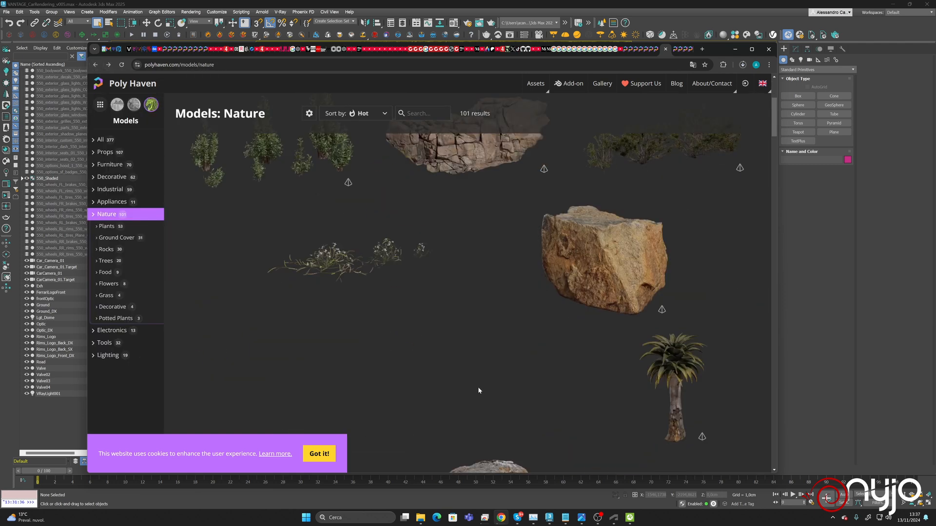
scroll(477, 385, "down", 8)
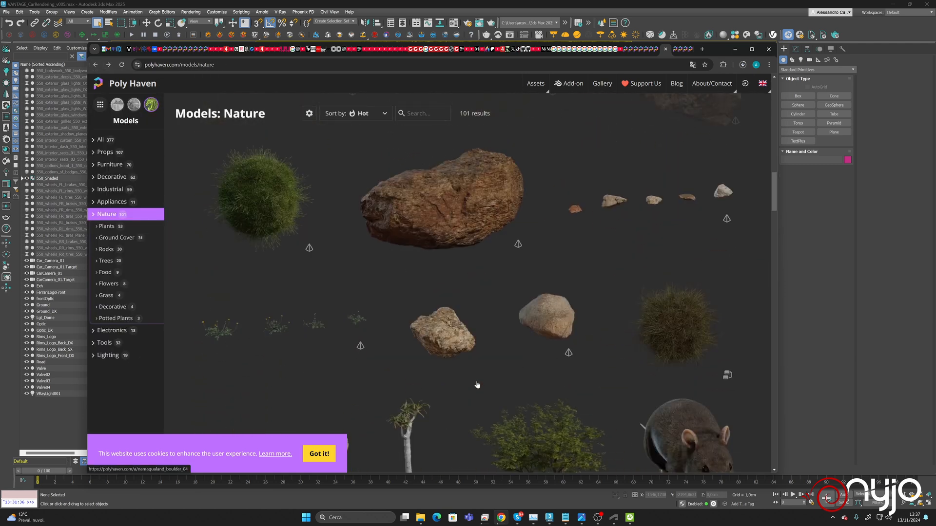
left_click(676, 324)
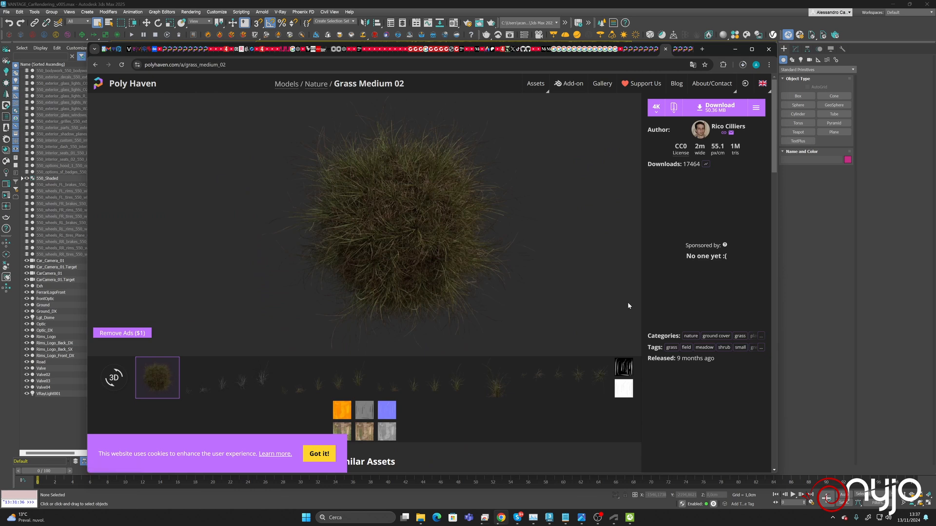
left_click(696, 103)
left_click(743, 65)
Switch to Chaos Vantage, enable Bloom with intensity 1.257, threshold 1.510 and 3 iterations, and save the scene
left_click(735, 49)
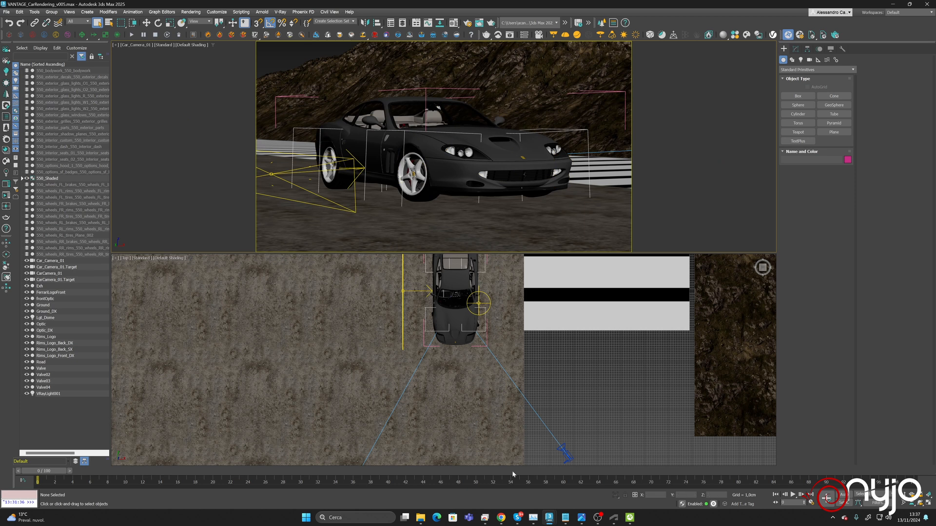
left_click(630, 517)
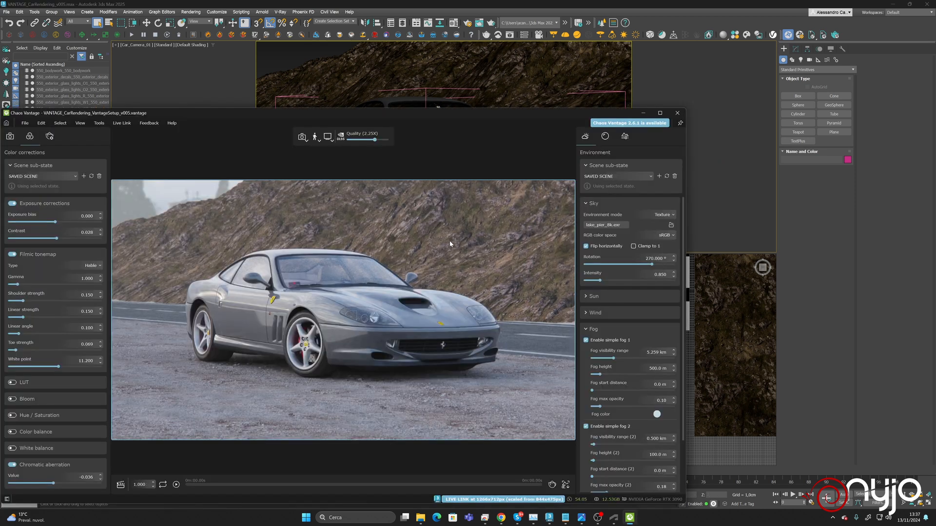
left_click_drag(356, 113, 377, 92)
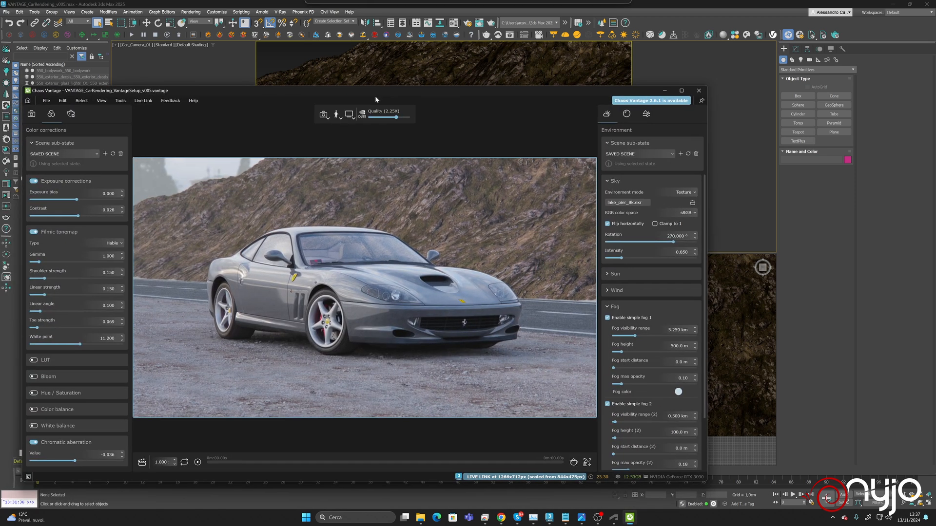
left_click(37, 377)
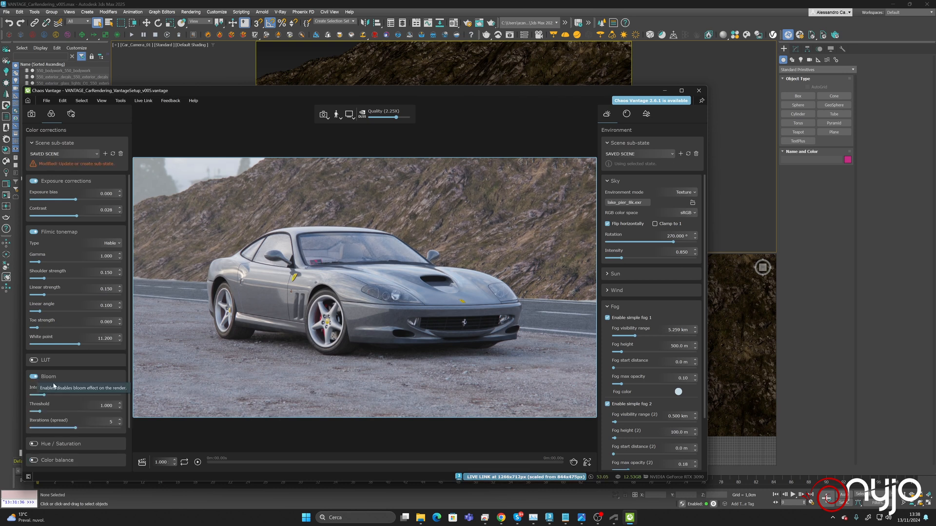
left_click_drag(46, 395, 88, 399)
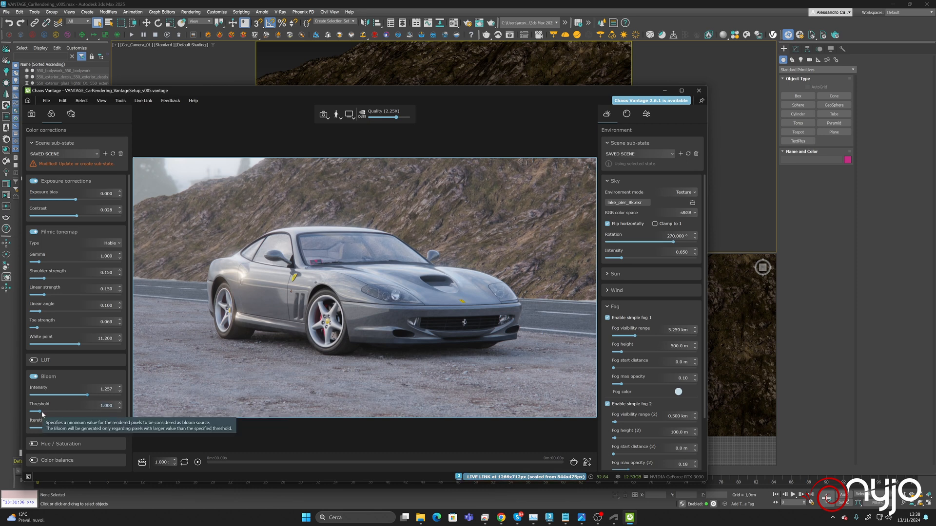
left_click(43, 428)
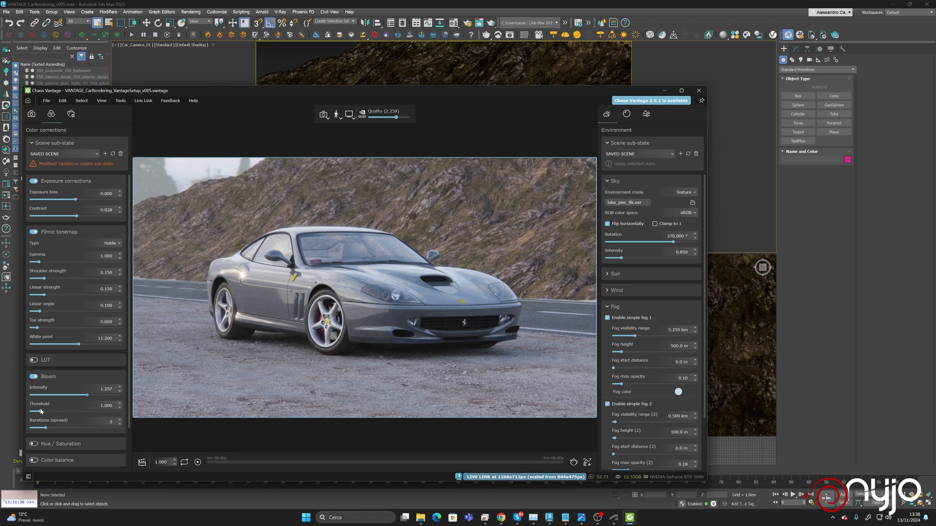
left_click_drag(39, 412, 45, 414)
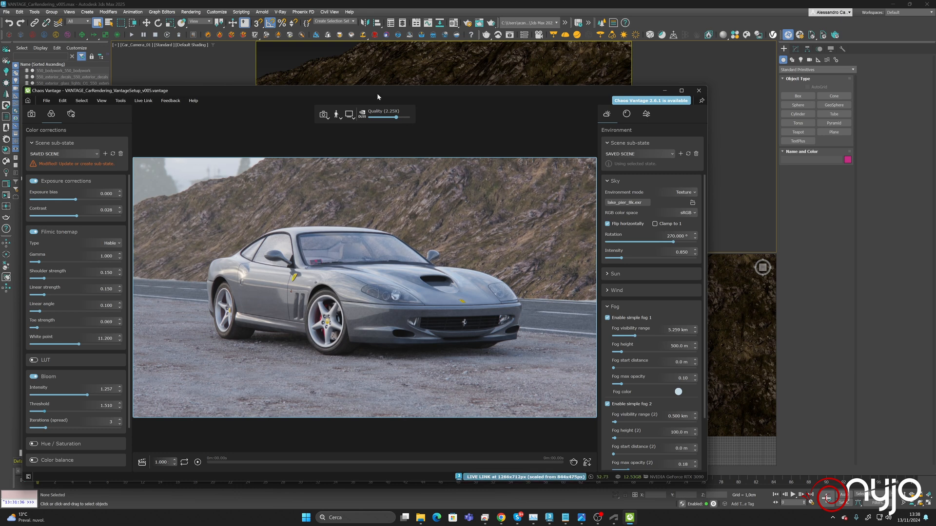
left_click(47, 100)
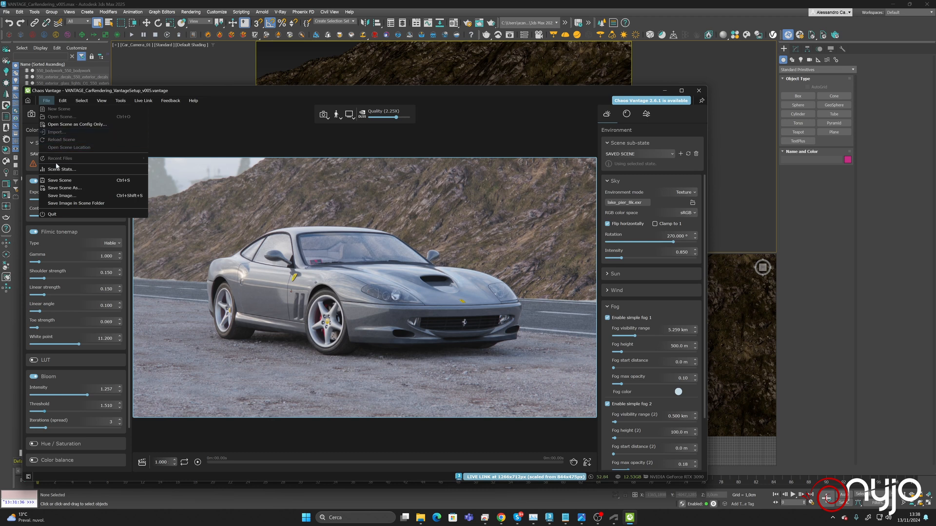
left_click(58, 181)
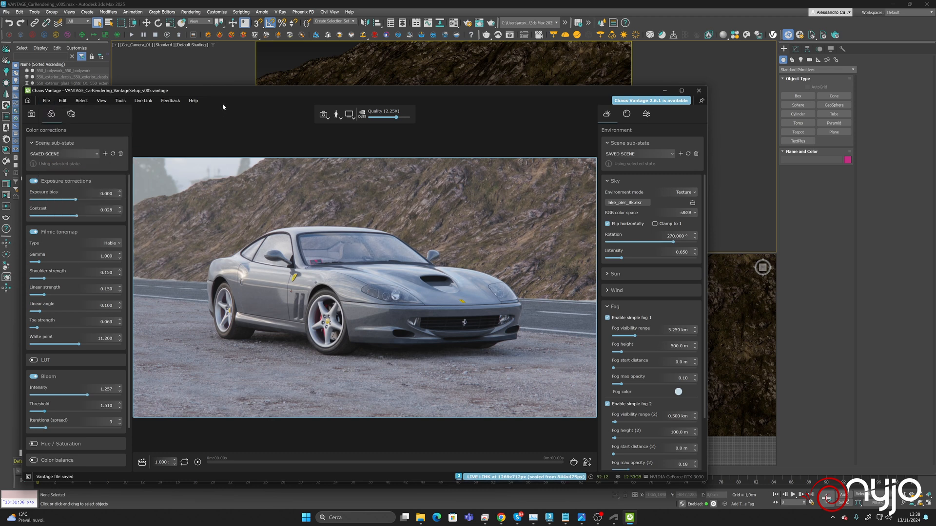
Hide the Vantage interface and shrink and reposition its render window so the 3ds Max camera viewport stays uncovered
key("h")
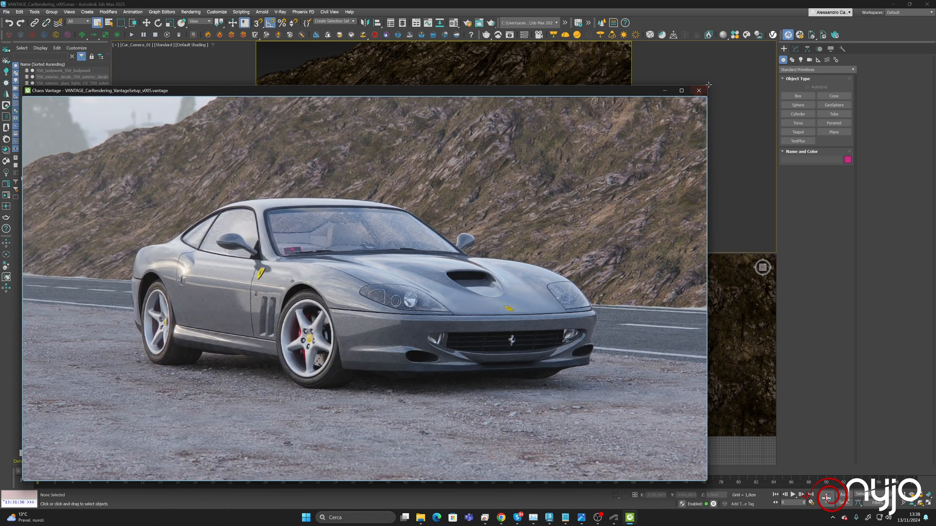
left_click_drag(707, 88, 476, 259)
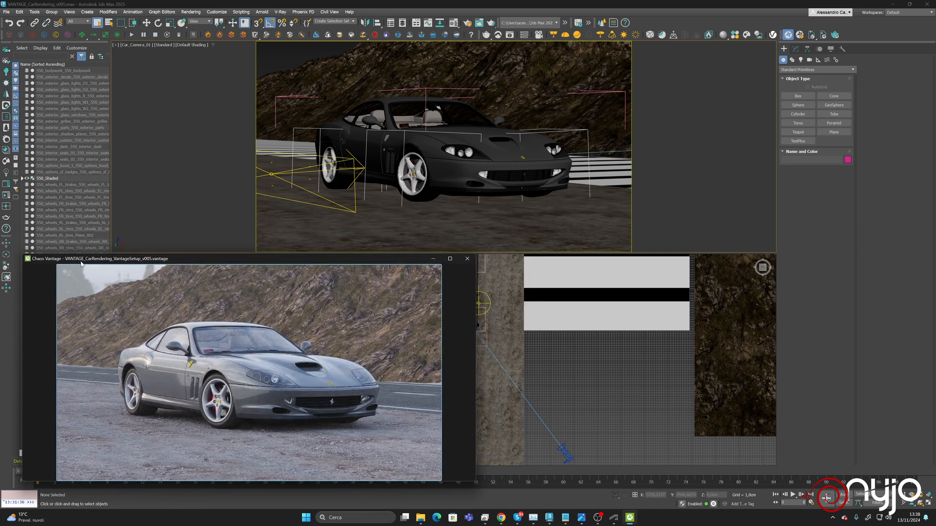
left_click_drag(81, 260, 188, 260)
Switch to 3ds Max and rename the VRayLight001 plane light as LGT_Fill
left_click(36, 394)
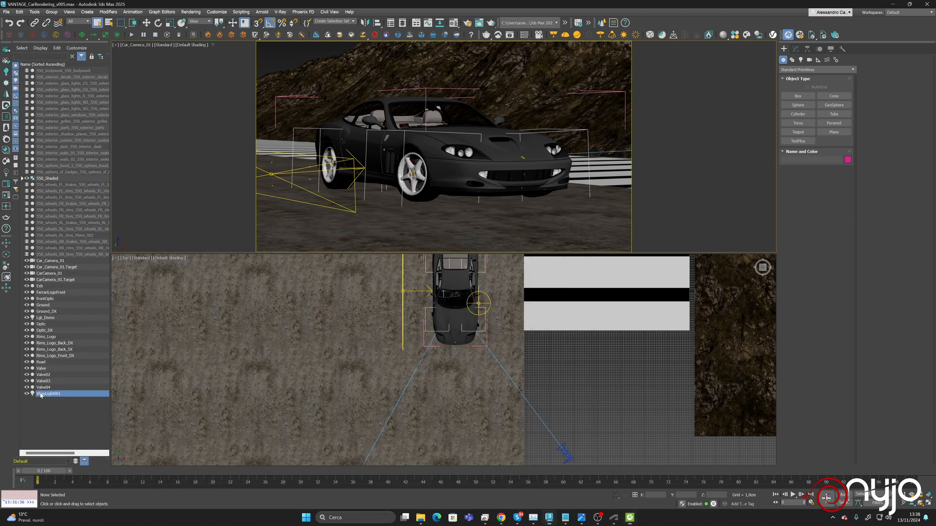
left_click(795, 49)
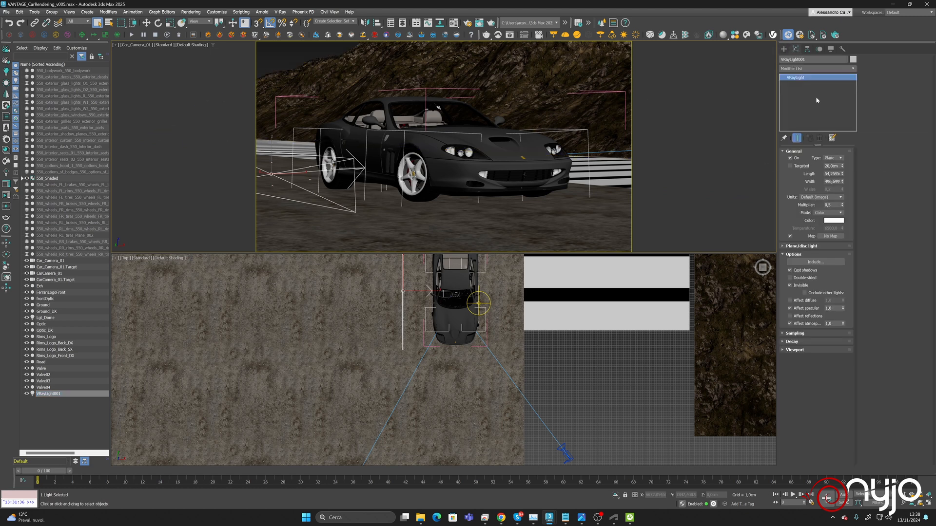
double_click(809, 59)
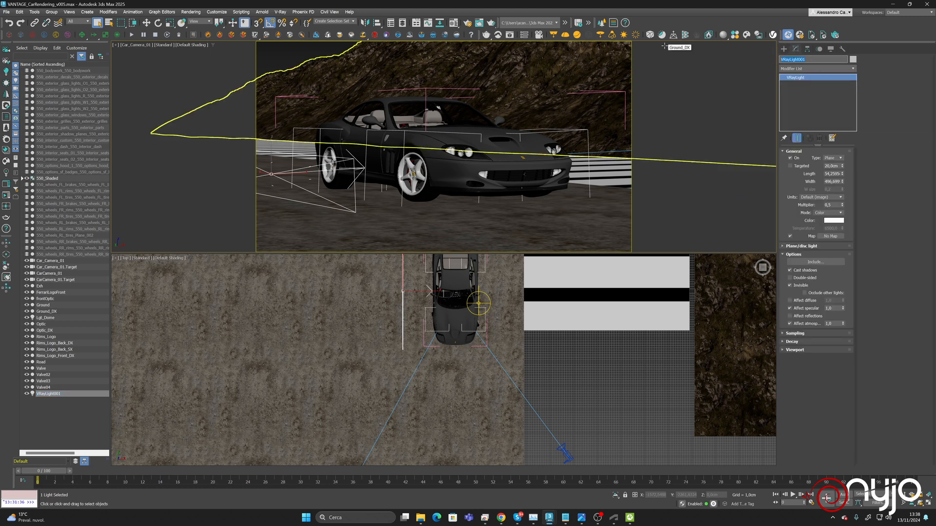
type("LGT_Fill")
key("Return")
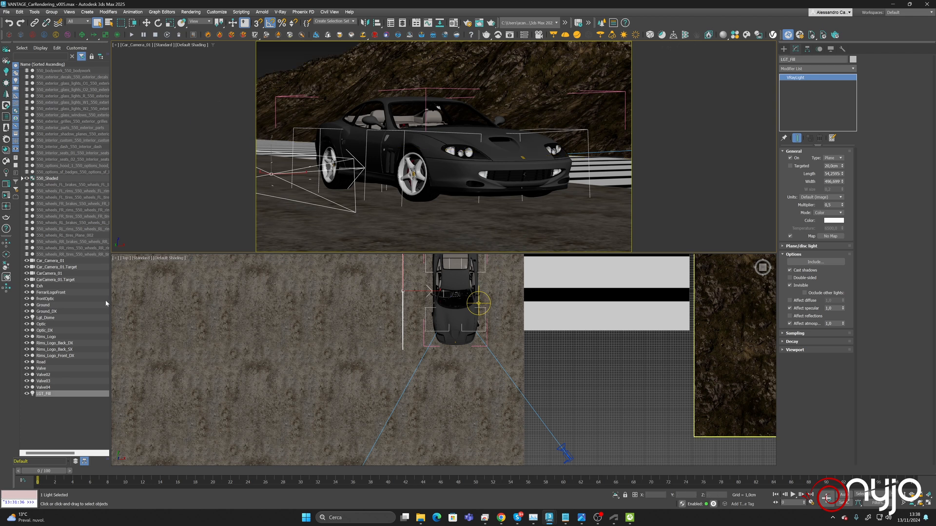
Select the Lgt_Dome light, show the Vantage render without its interface, and open the rotation type-in beside it
left_click(48, 318)
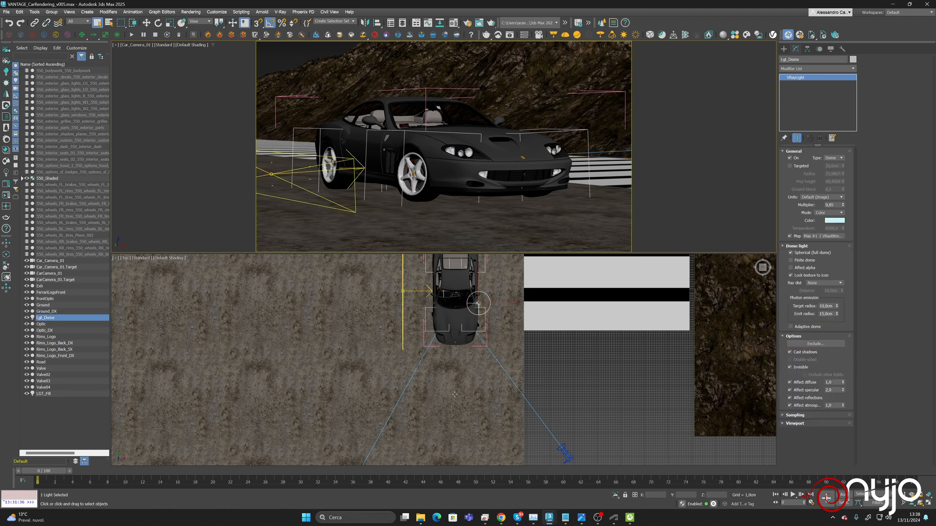
left_click(630, 518)
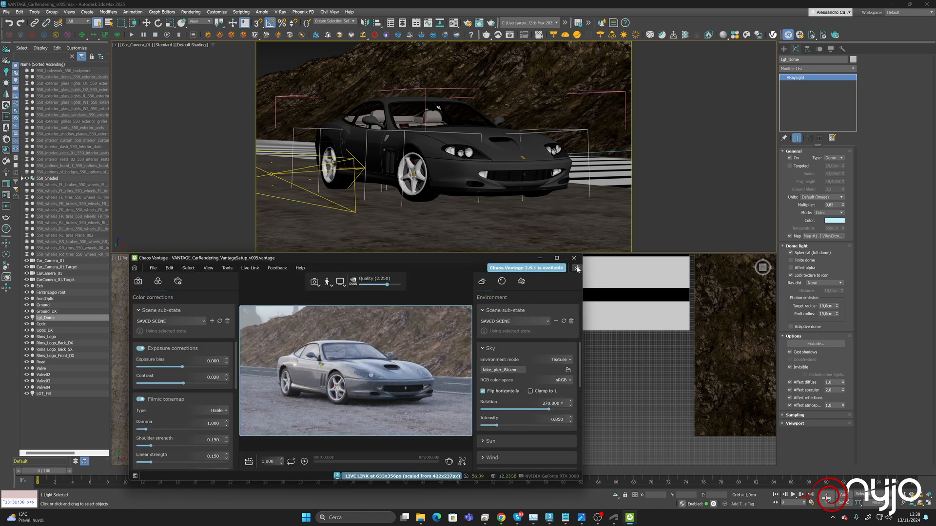
key("Tab")
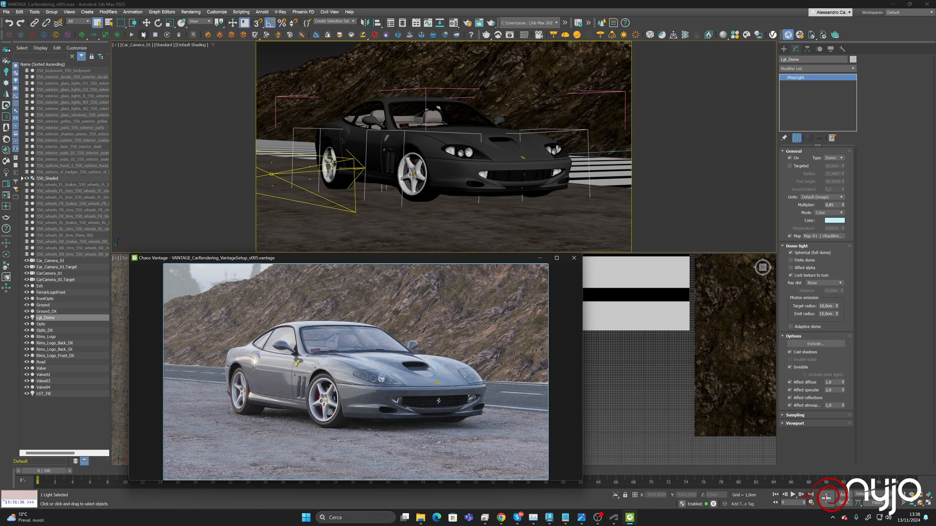
left_click(157, 23)
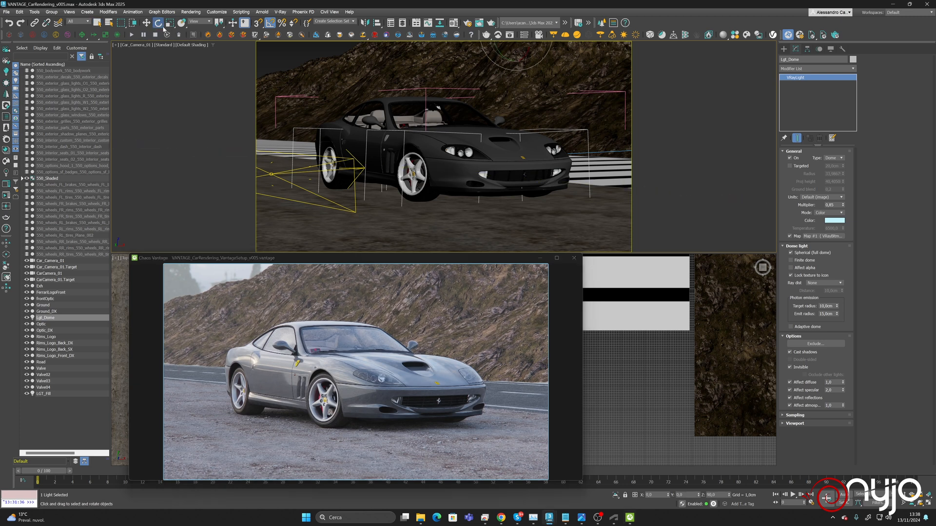
right_click(158, 23)
left_click_drag(409, 186, 660, 279)
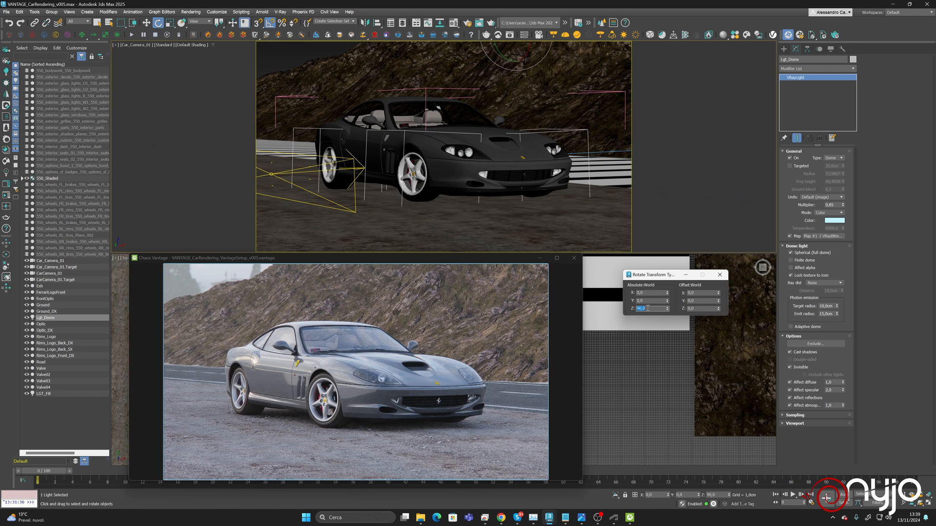
Try absolute Z rotations of 0, 45, 140, -180 and -110 degrees on the dome light, and return it to 90
type("0")
key("Return")
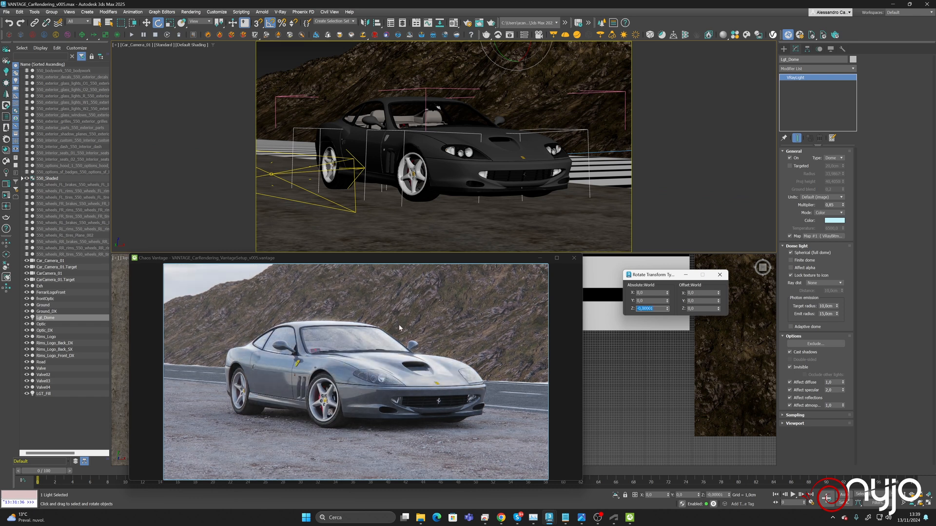
type("45")
key("Return")
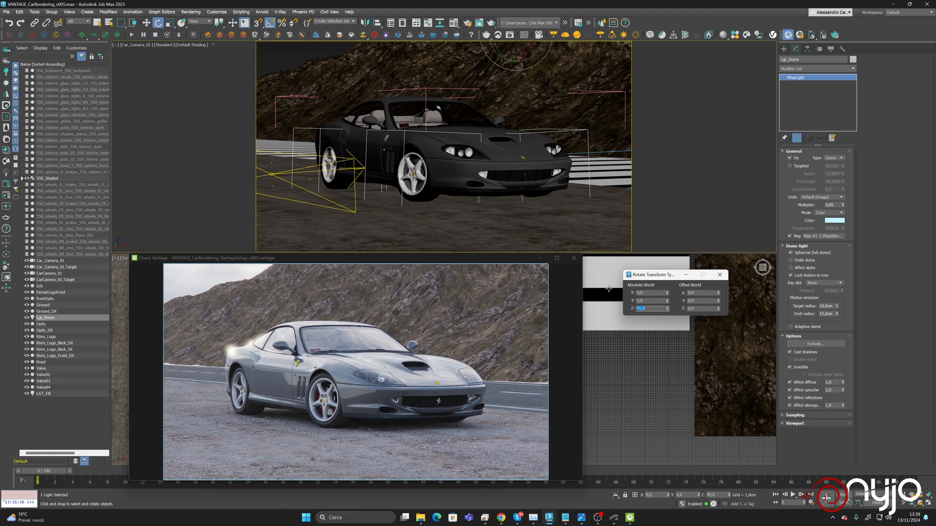
type("140")
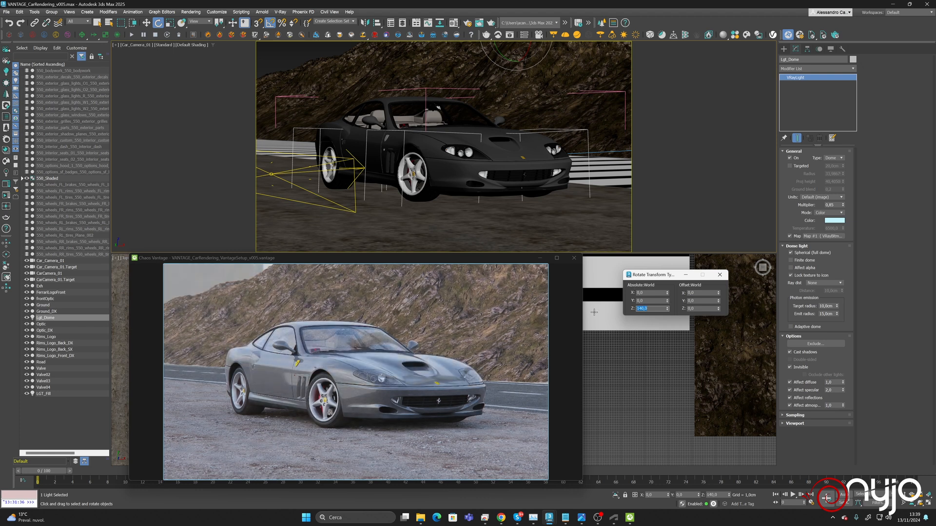
type("-180")
key("Return")
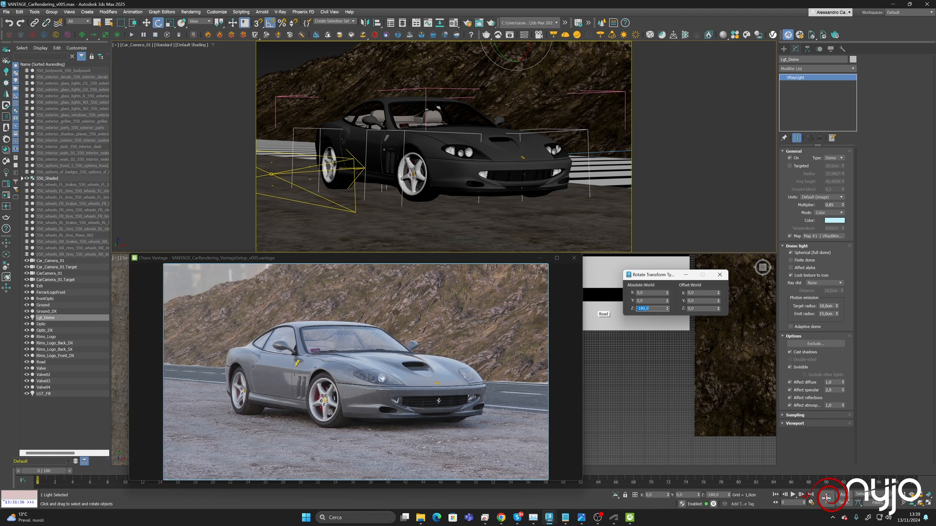
type("-110")
key("Return")
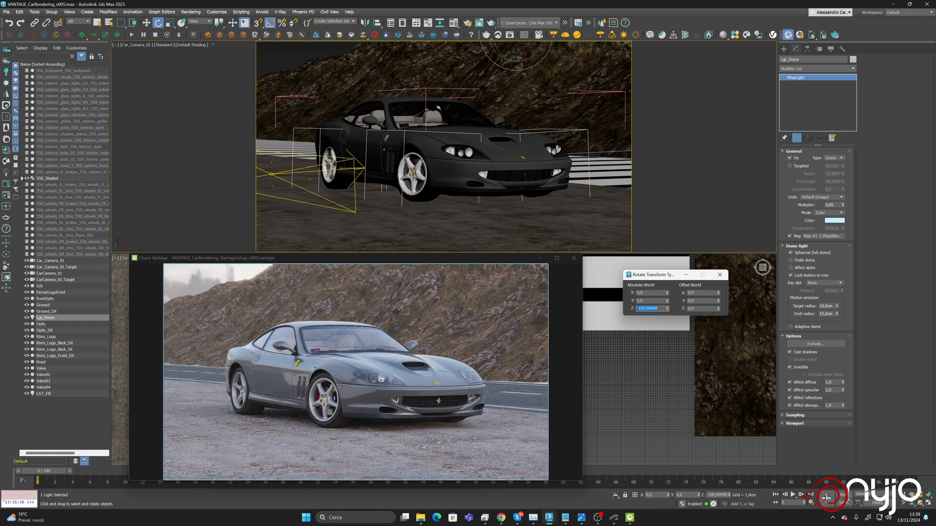
type("90")
key("Return")
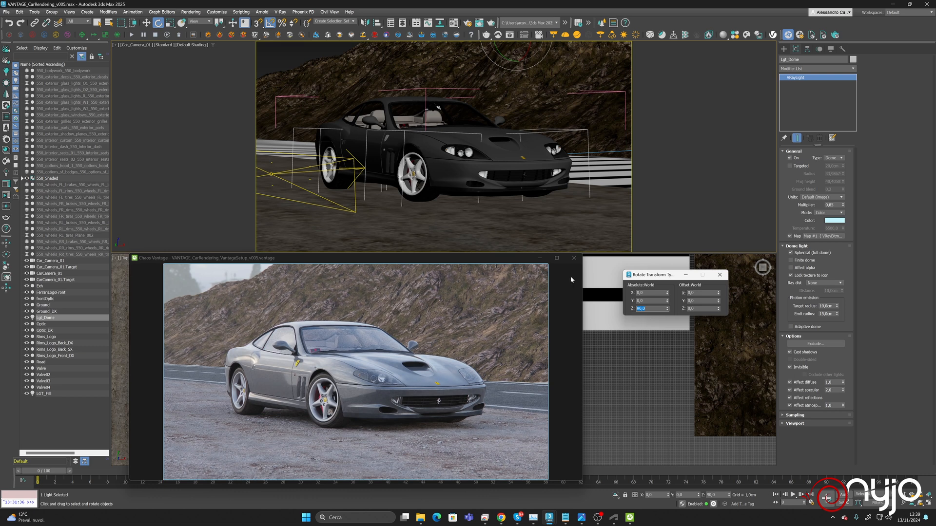
Switch off the Lgt_Dome light and change the scene list to the Light Explorer
left_click(790, 158)
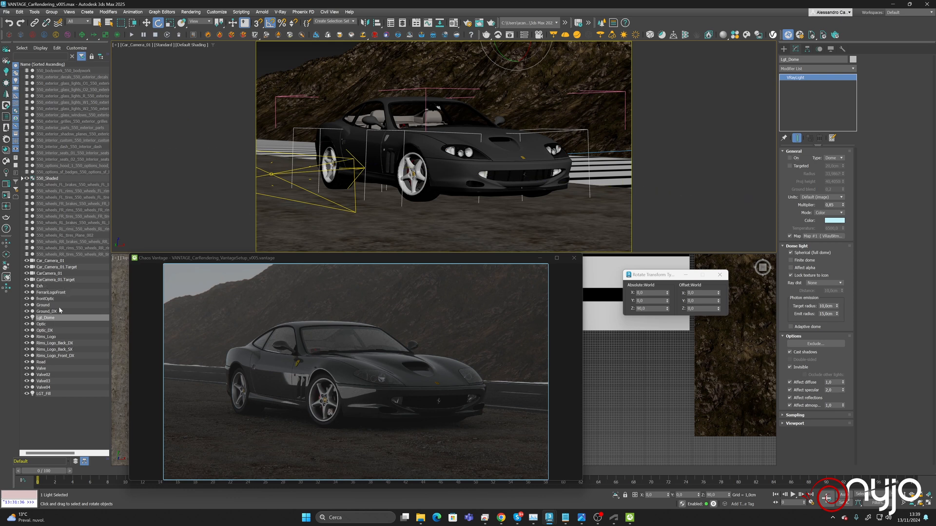
left_click(68, 461)
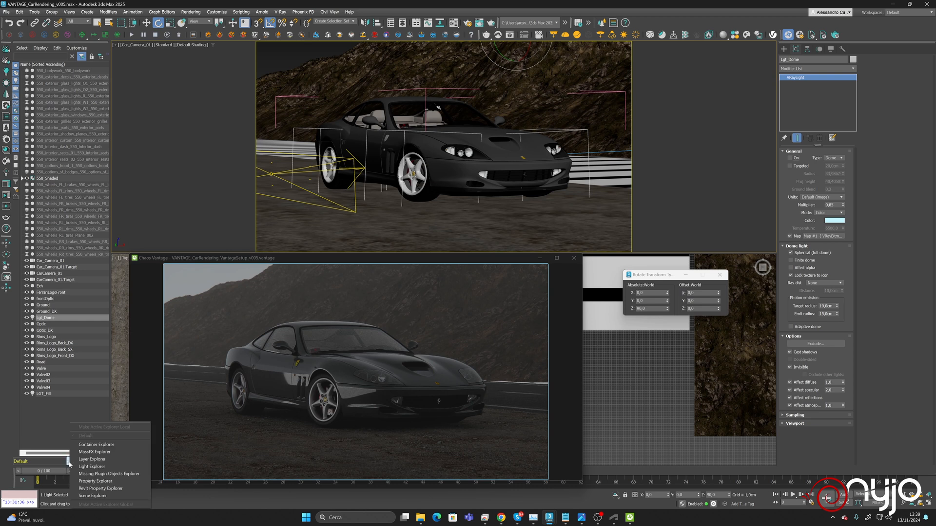
left_click(80, 466)
Toggle the LGT_Fill light off and on repeatedly to compare its effect on the car in the render
left_click(32, 77)
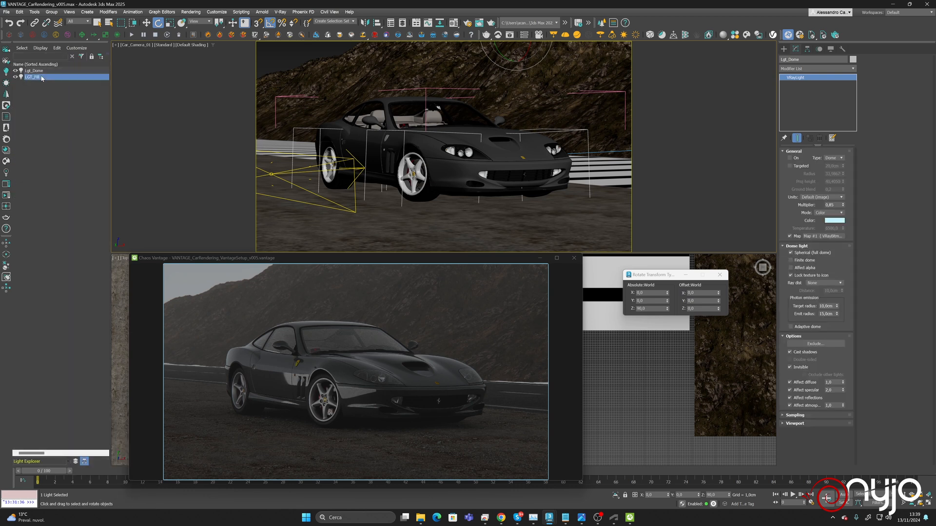
left_click(790, 158)
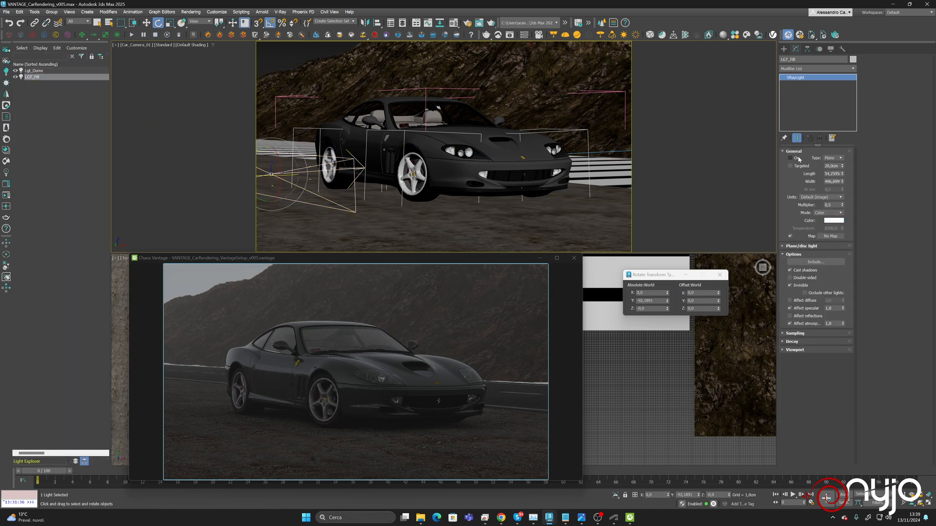
left_click(799, 159)
left_click(799, 159)
left_click(799, 159)
left_click(799, 159)
left_click(799, 159)
left_click(799, 159)
Set the multiplier of the Lgt_Dome light to 1,0
left_click(34, 70)
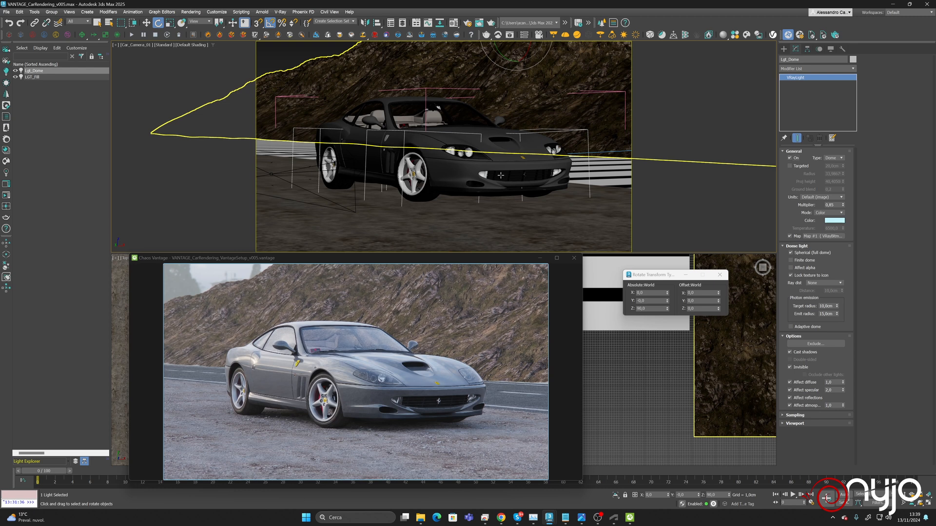
double_click(837, 205)
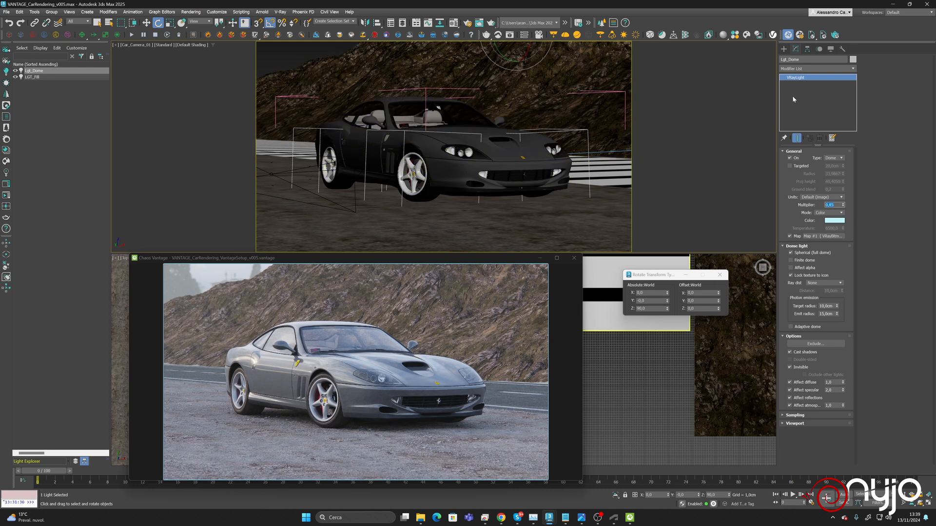
type("1,0")
key("Return")
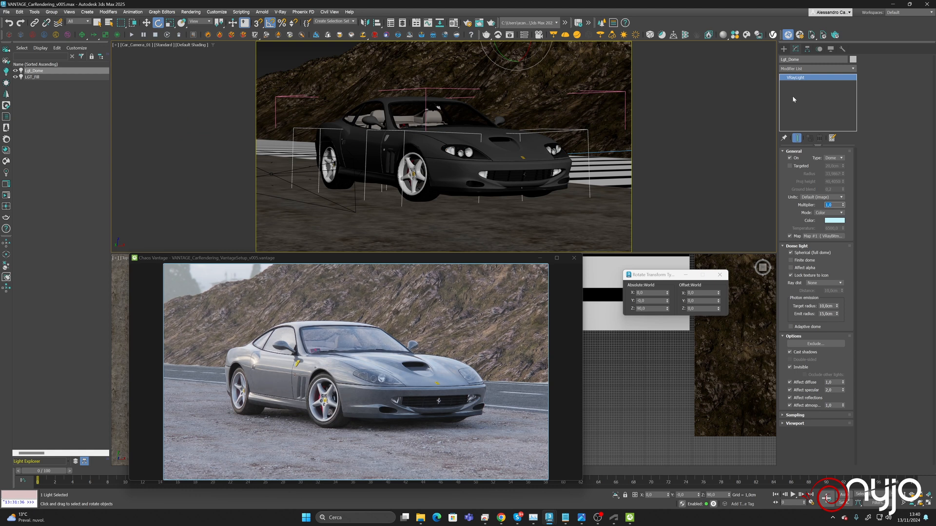
Switch to Chaos Vantage with its interface showing, and move and widen its window to cover most of the viewports
left_click(349, 258)
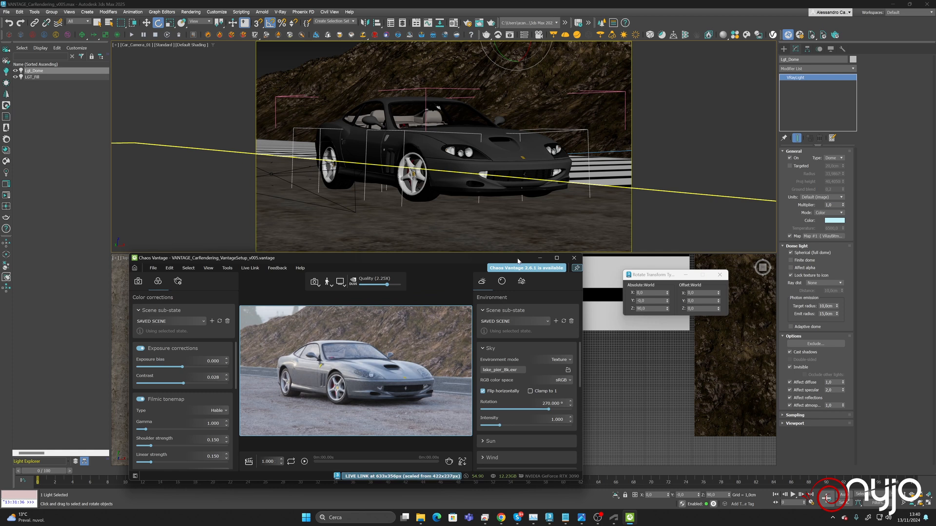
left_click_drag(517, 254, 517, 86)
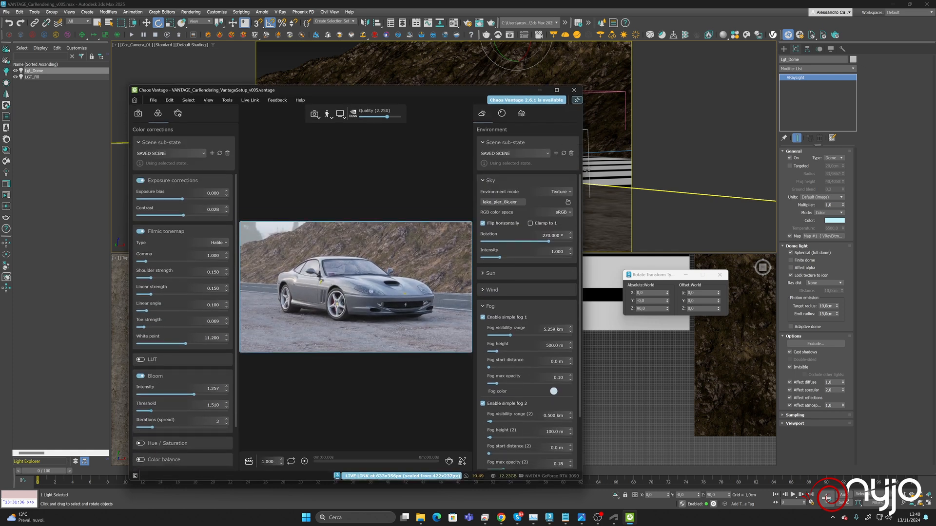
left_click_drag(583, 170, 792, 170)
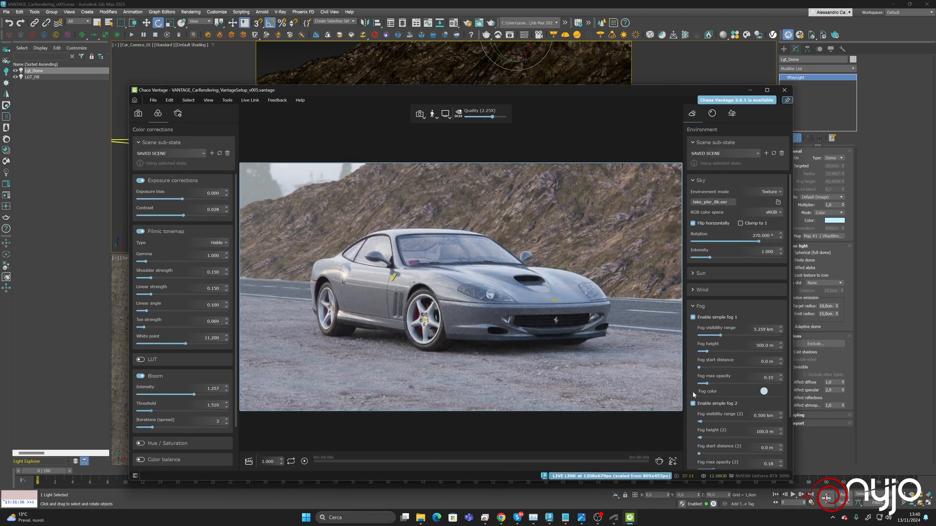
Compare the render with simple fog 2 off and on, and set that fog's max opacity to 0.10
left_click(693, 404)
left_click(693, 404)
left_click(693, 404)
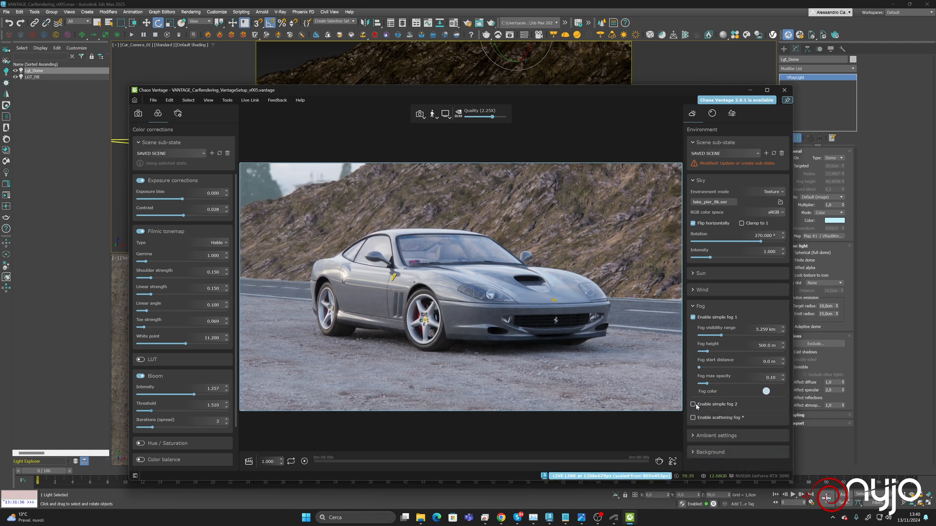
left_click(692, 404)
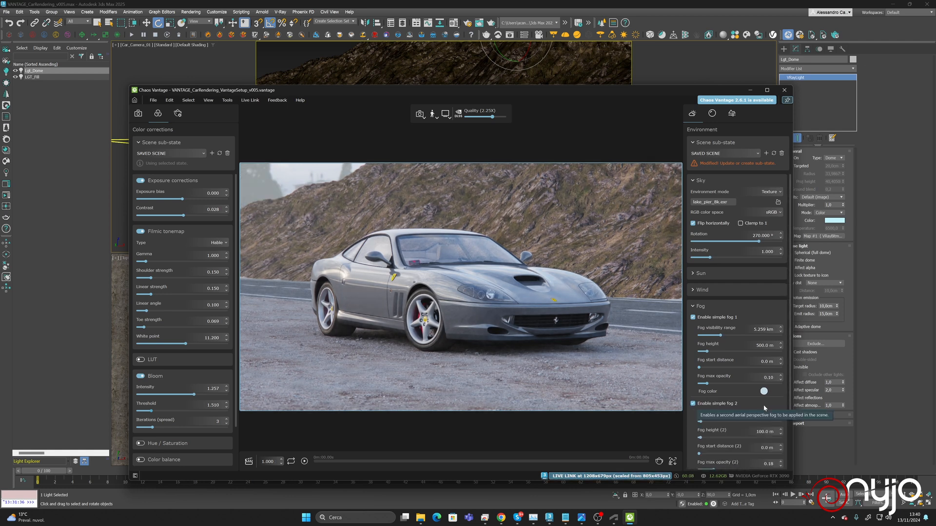
scroll(758, 455, "down", 2)
left_click(778, 402)
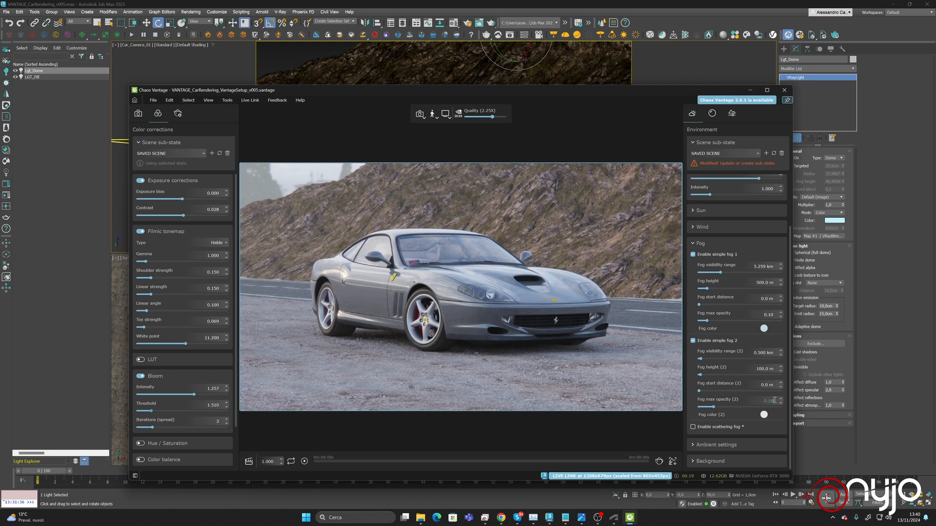
key("BackSpace")
key("Return")
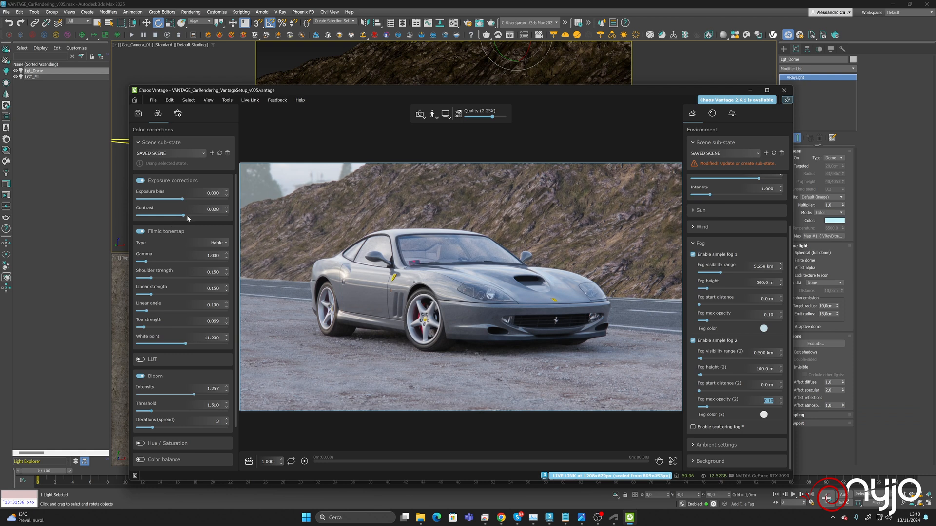
Set the contrast in the exposure corrections to 0.150 and save the Vantage scene
left_click_drag(188, 215, 190, 221)
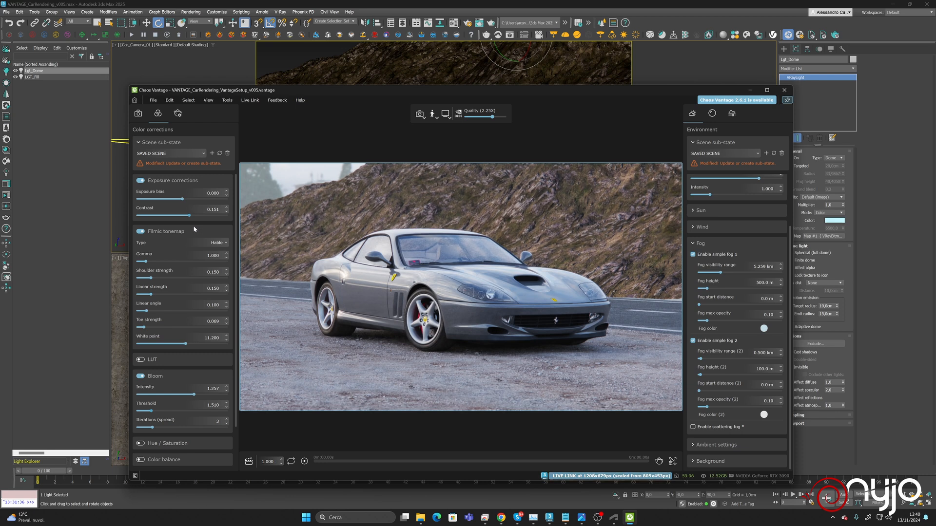
left_click(220, 208)
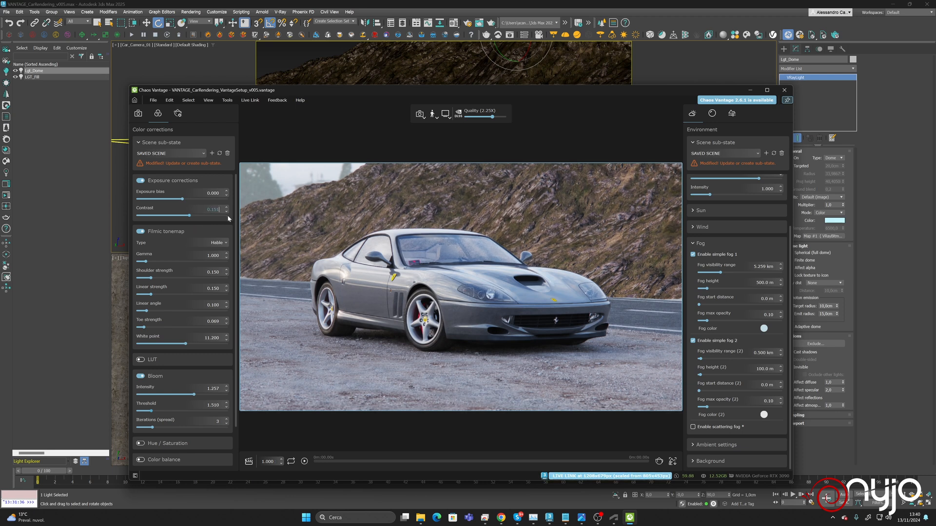
scroll(222, 213, "down", 1)
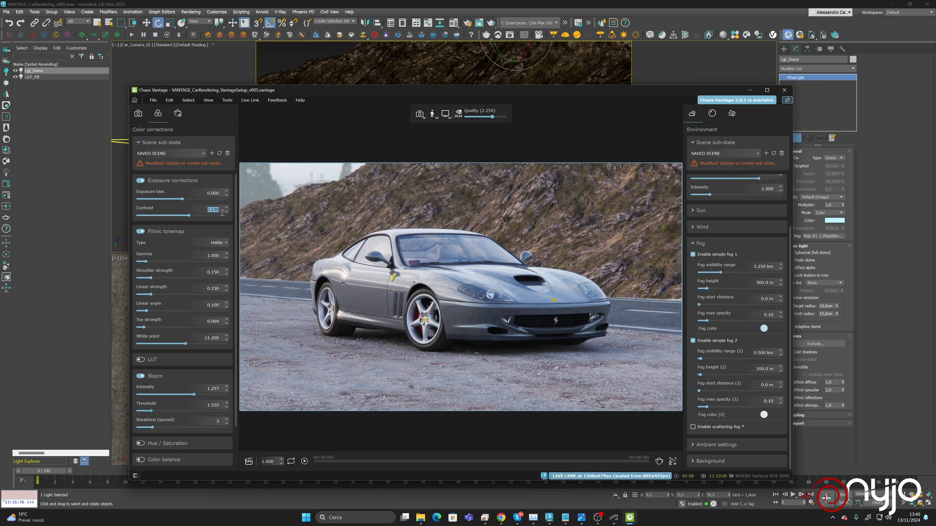
left_click(149, 100)
left_click(166, 182)
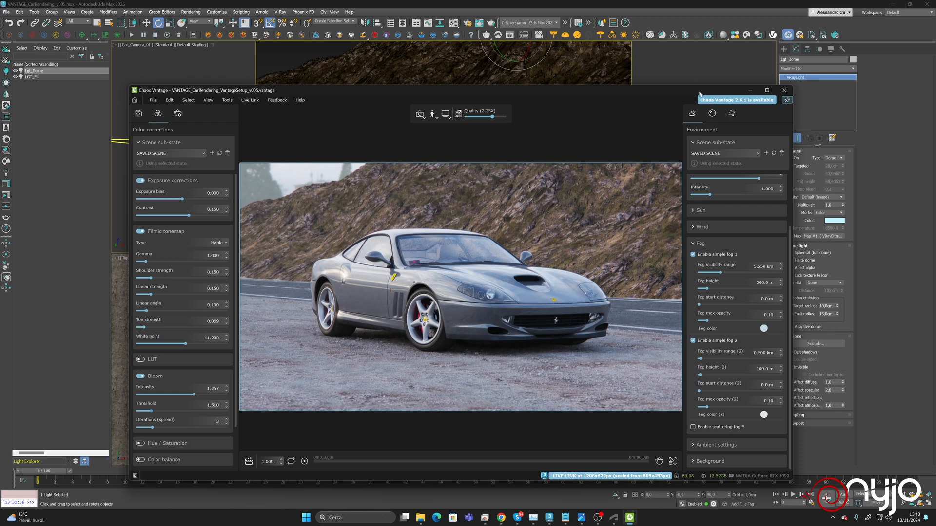
Hide the Vantage interface again and shrink and move its render window below the 3ds Max camera viewport
key("h")
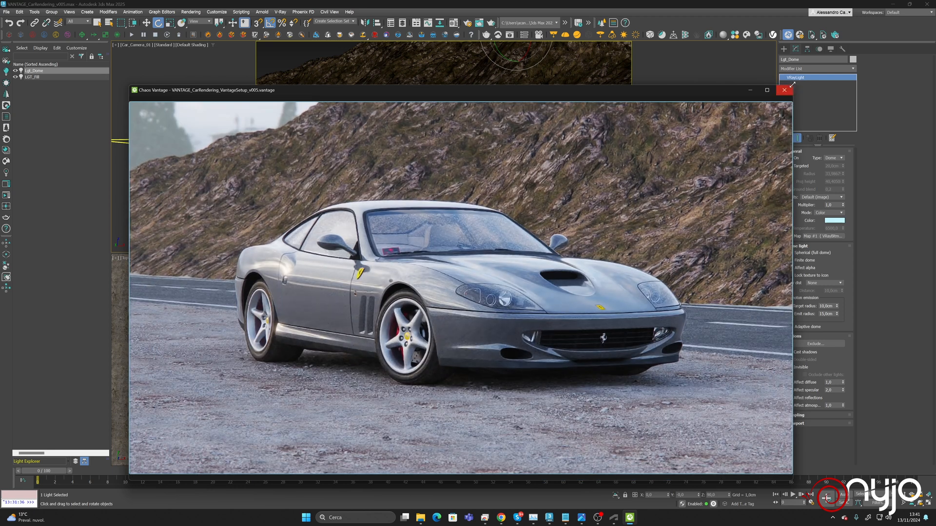
left_click_drag(793, 88, 526, 252)
left_click_drag(468, 257, 402, 265)
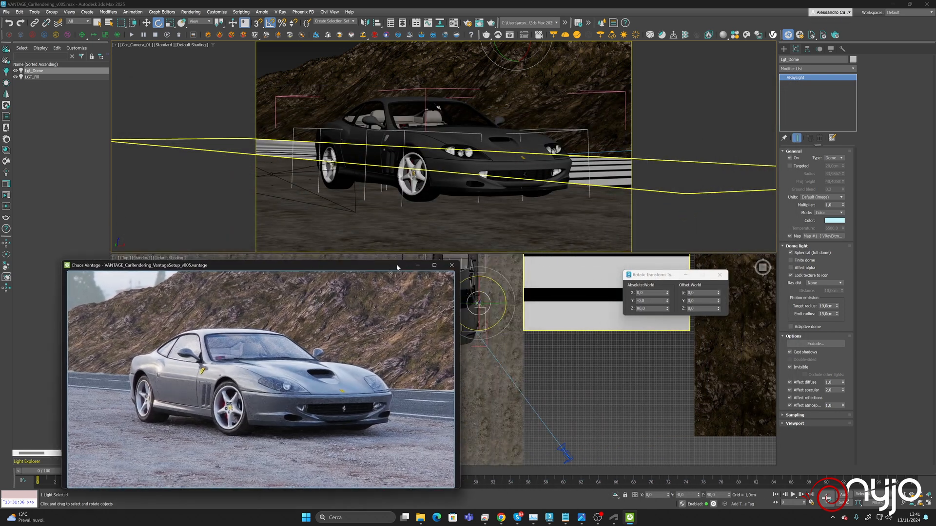
In 3ds Max, draw a plane about 495 cm long and 473 cm wide over the car's front in the Top view
left_click(783, 49)
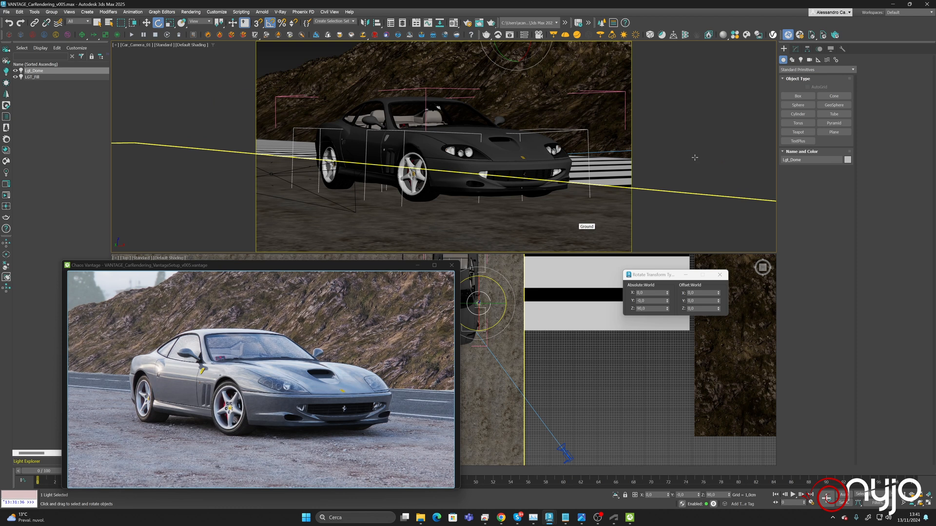
left_click(834, 132)
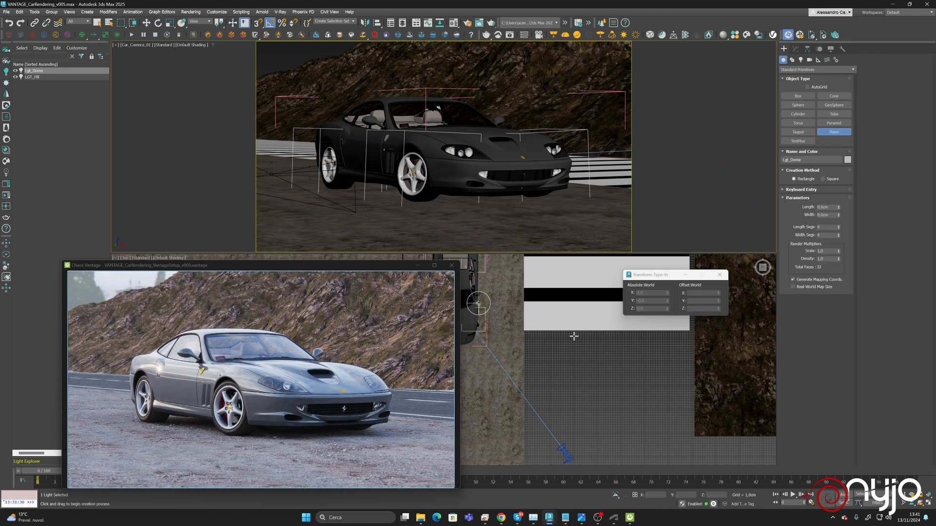
middle_click(669, 349)
middle_click_drag(595, 352, 740, 372)
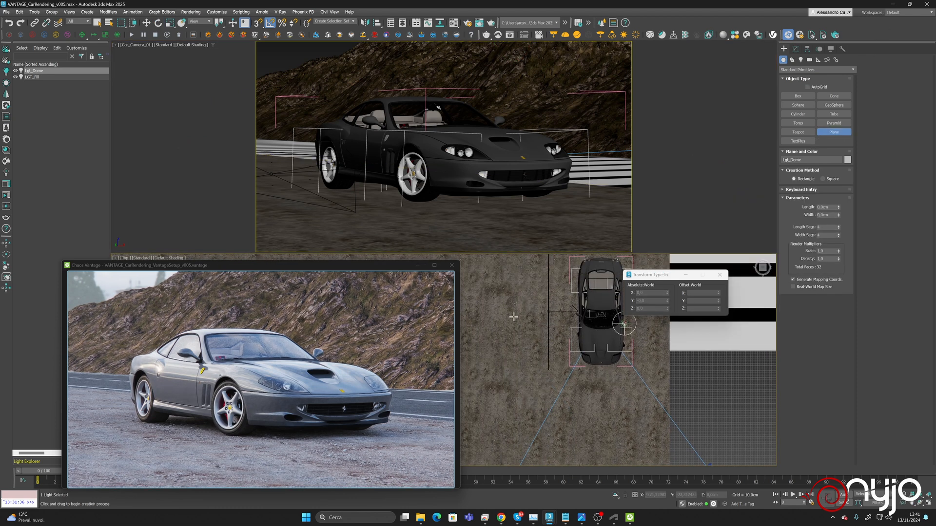
left_click_drag(513, 317, 626, 434)
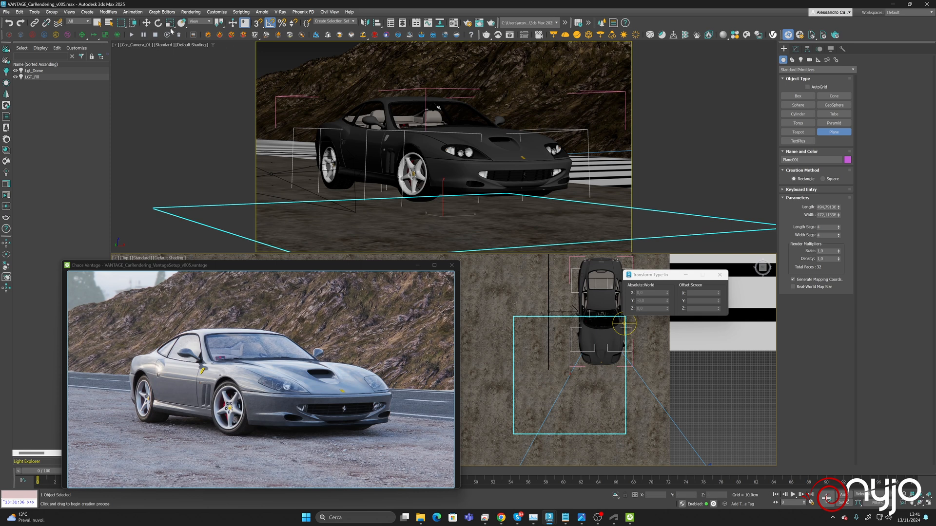
Raise the new plane to about 3.09 cm in Z and rename it Water_puddle
left_click(146, 22)
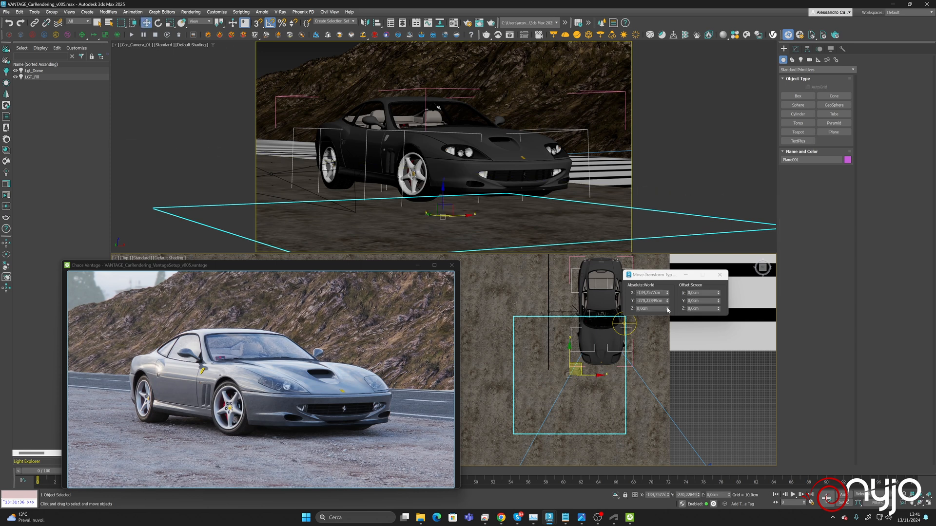
left_click_drag(668, 310, 668, 310)
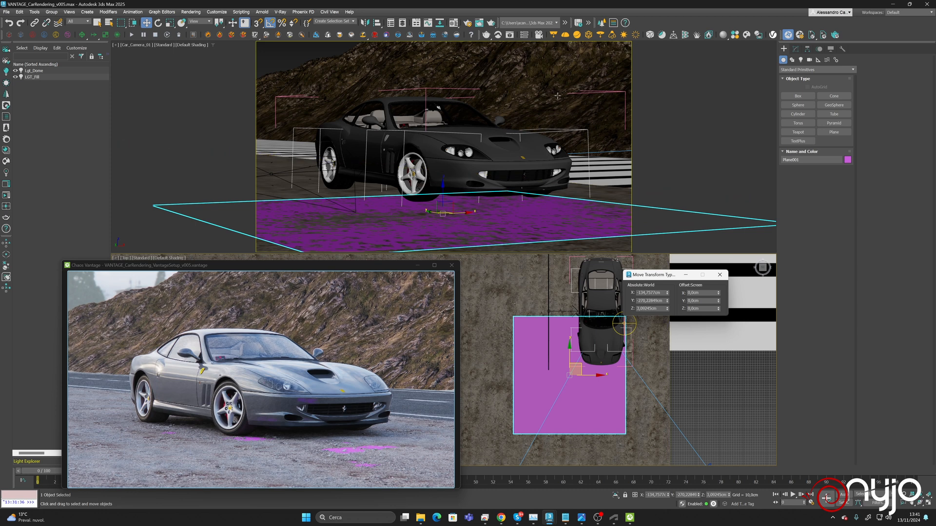
left_click(453, 23)
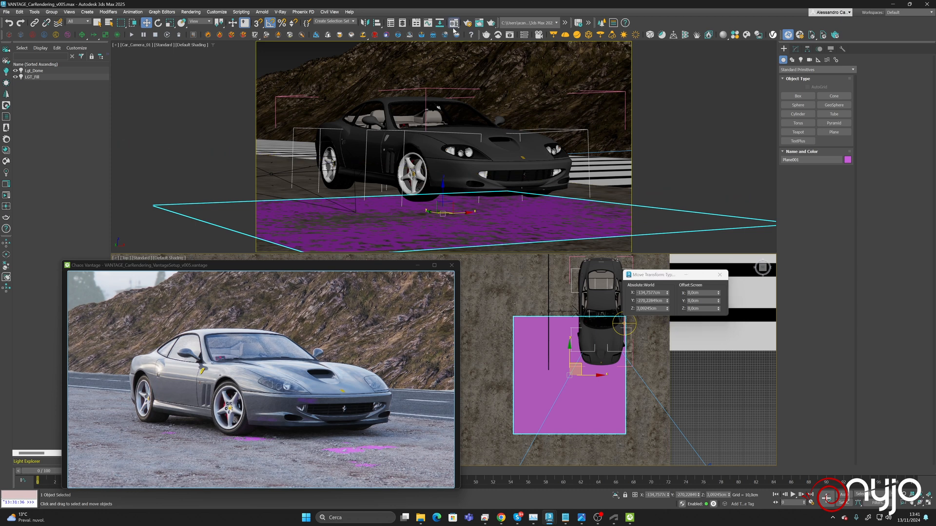
left_click(795, 51)
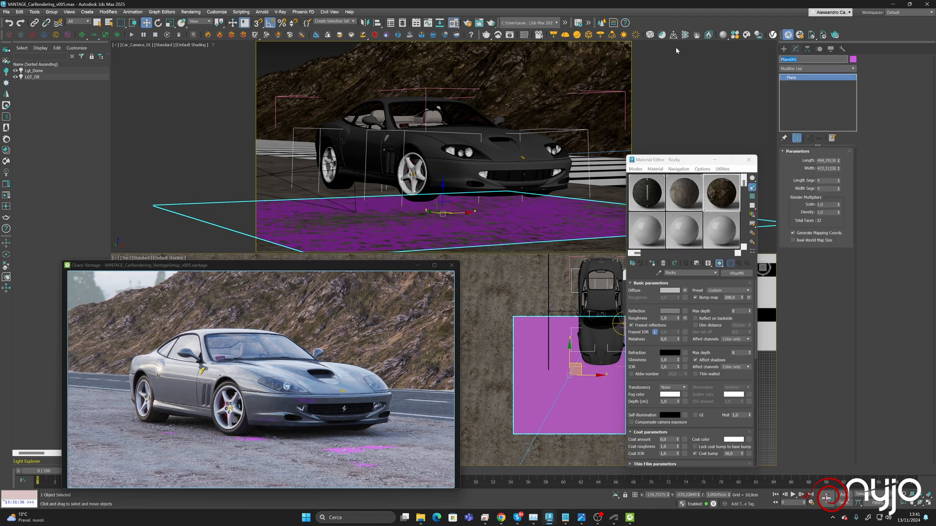
type("Water_puddle")
Name an unused material slot Water and assign that material to the Water_puddle plane
left_click(678, 227)
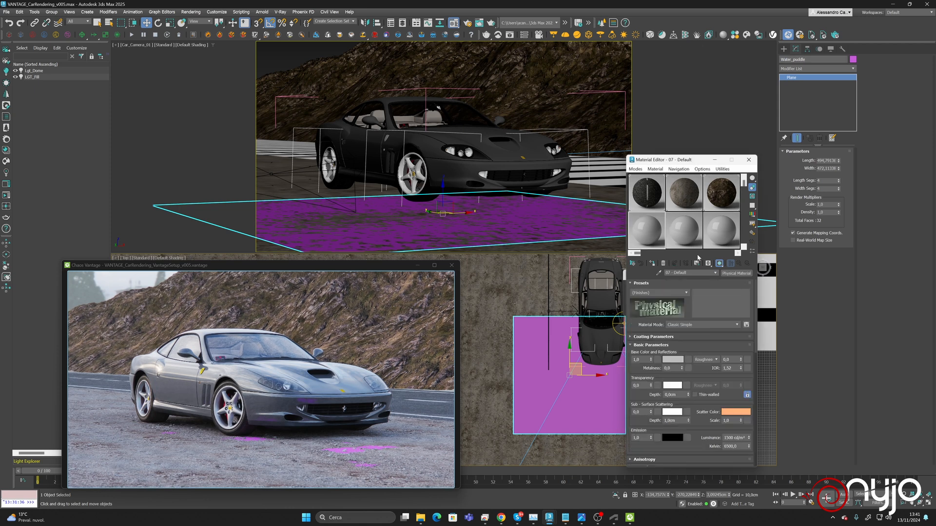
left_click(686, 273)
type("Wa")
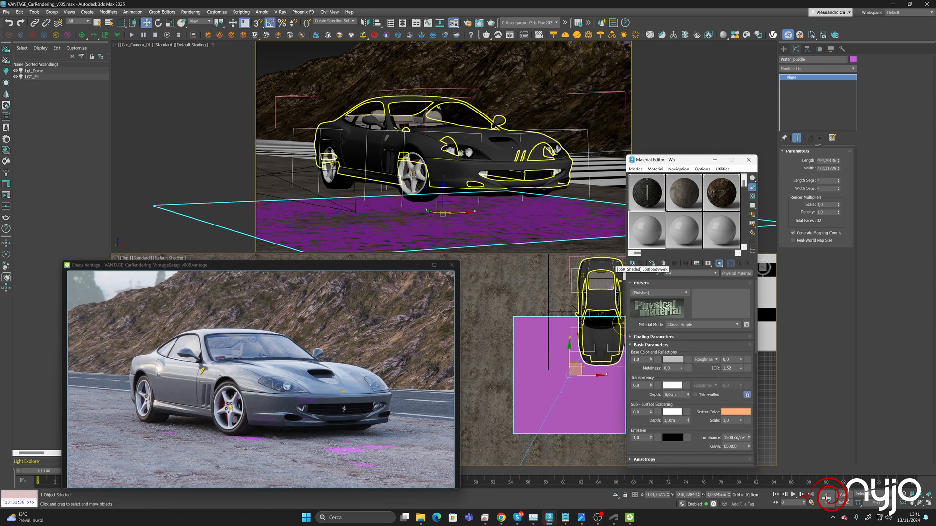
type("ter")
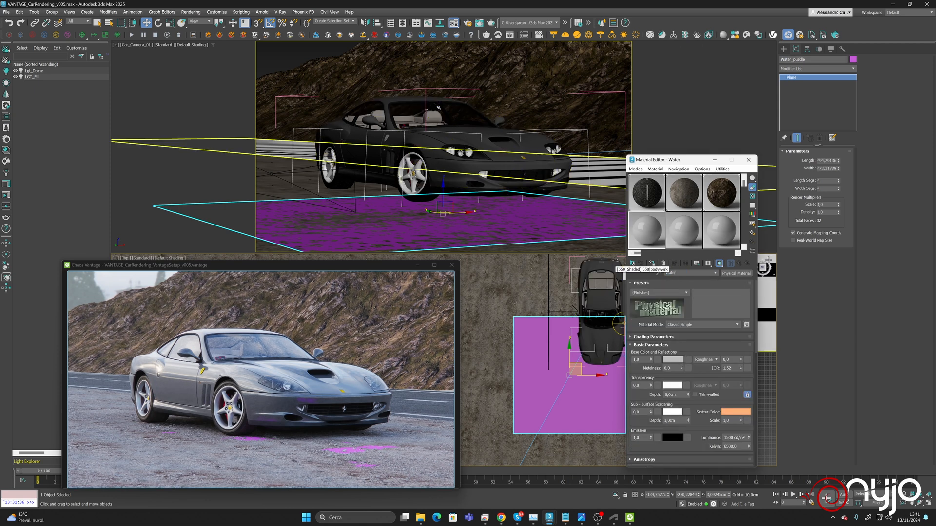
left_click(653, 266)
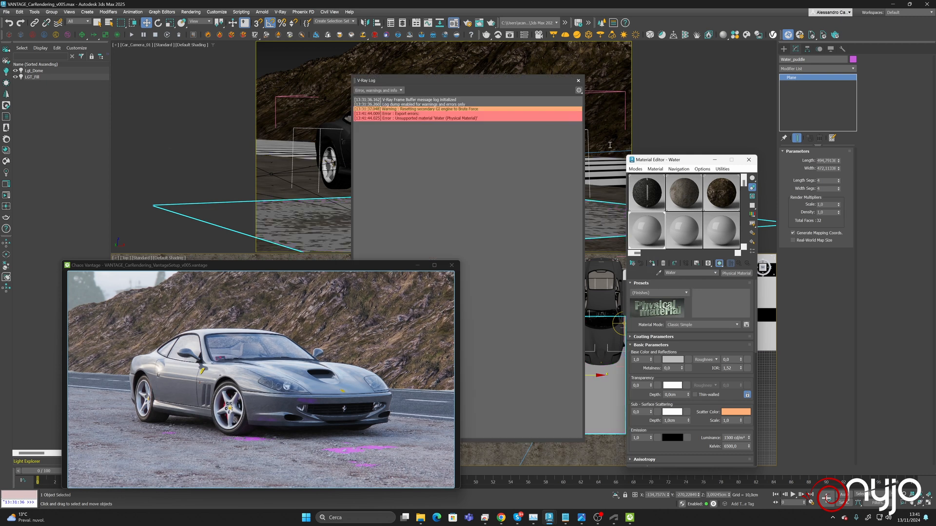
left_click(578, 80)
Change the Water material's type from Physical Material to VRayMtl
left_click(736, 272)
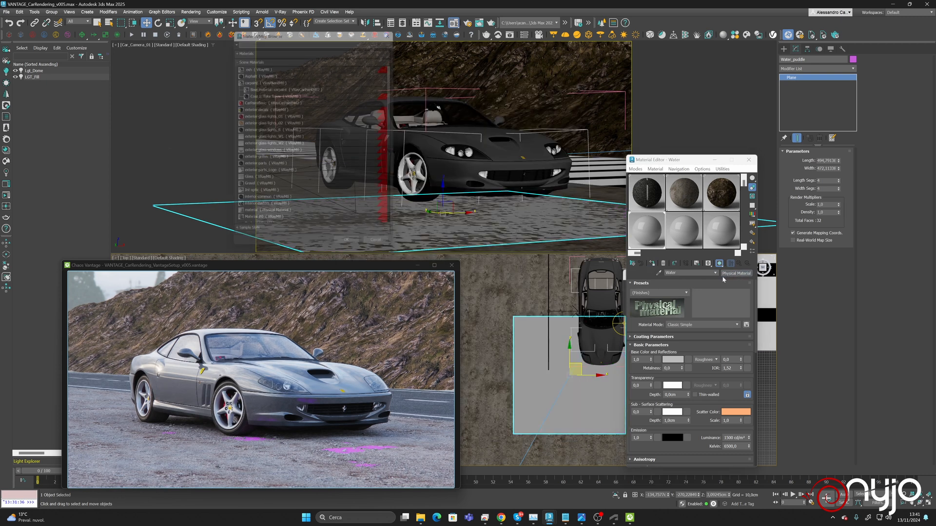
scroll(280, 177, "down", 2)
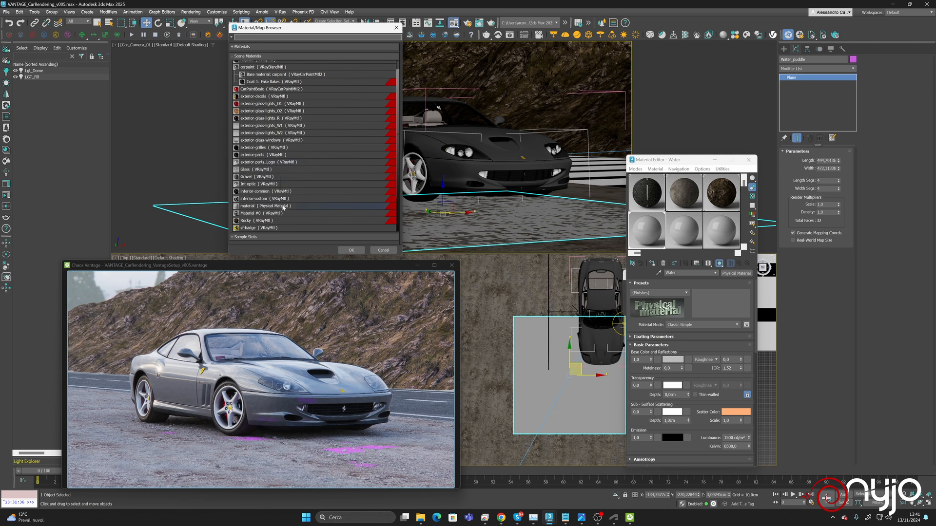
scroll(264, 146, "up", 2)
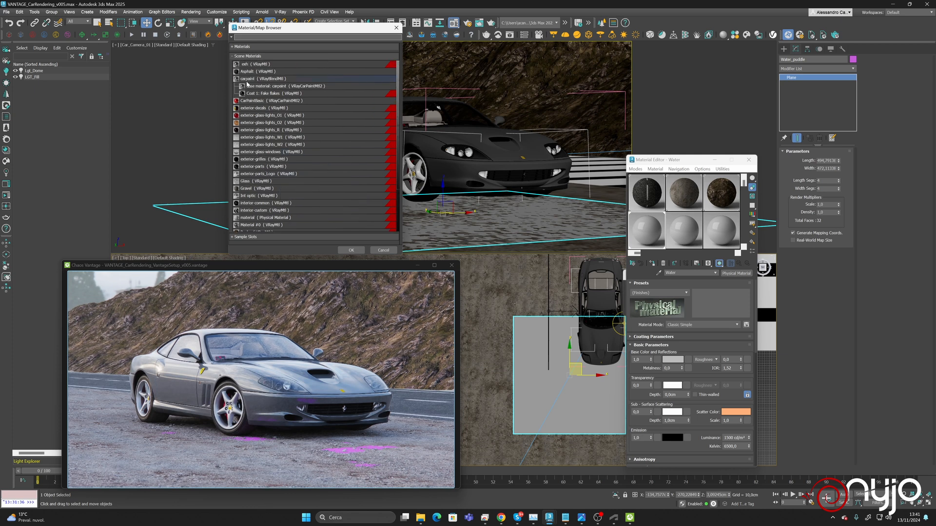
left_click(248, 56)
left_click(253, 48)
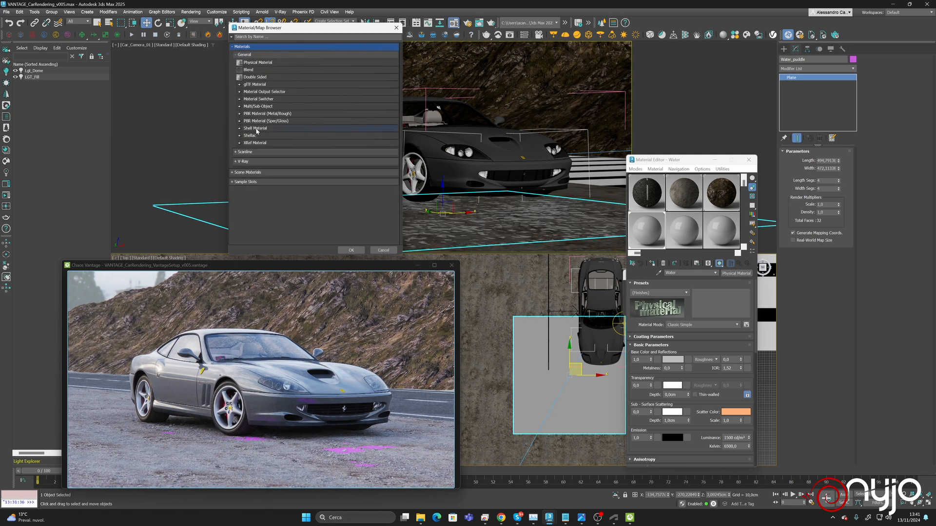
left_click(243, 161)
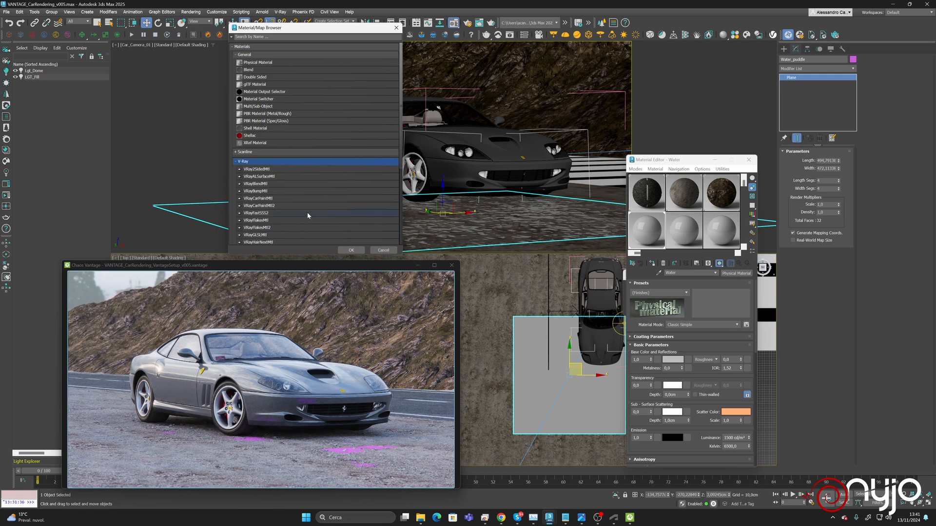
scroll(307, 212, "down", 2)
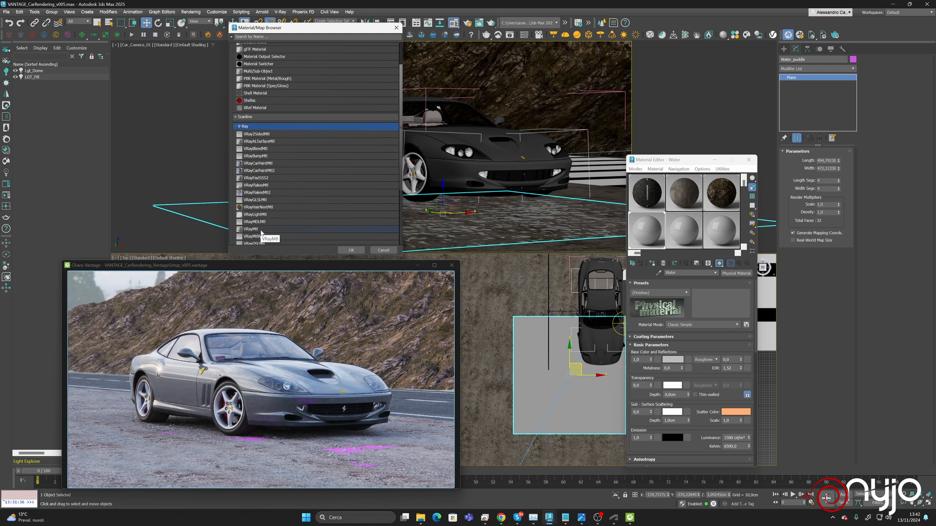
double_click(261, 229)
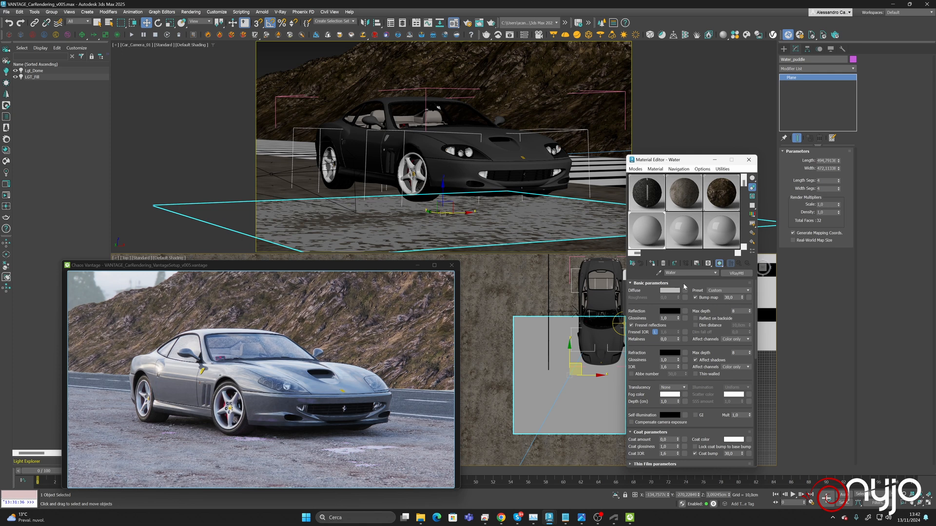
Set the Water material's diffuse color to black and its reflection color to white, and turn off Fresnel reflections
left_click(670, 291)
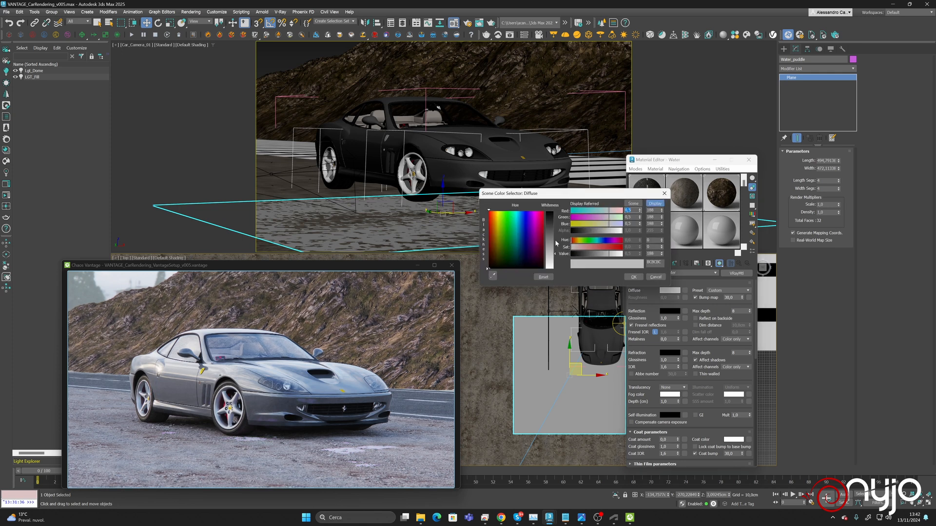
left_click_drag(583, 255, 572, 254)
left_click(634, 277)
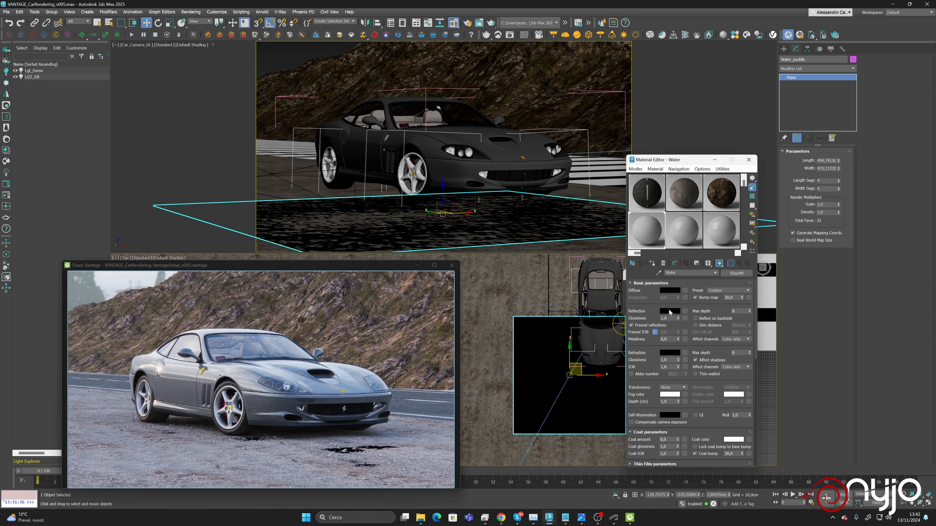
left_click(670, 311)
left_click_drag(573, 271, 618, 272)
left_click(629, 294)
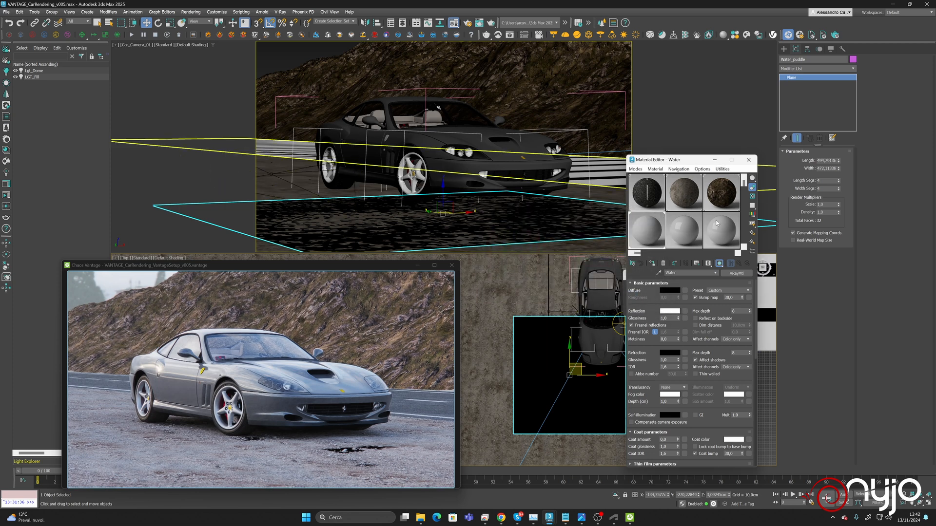
left_click(642, 326)
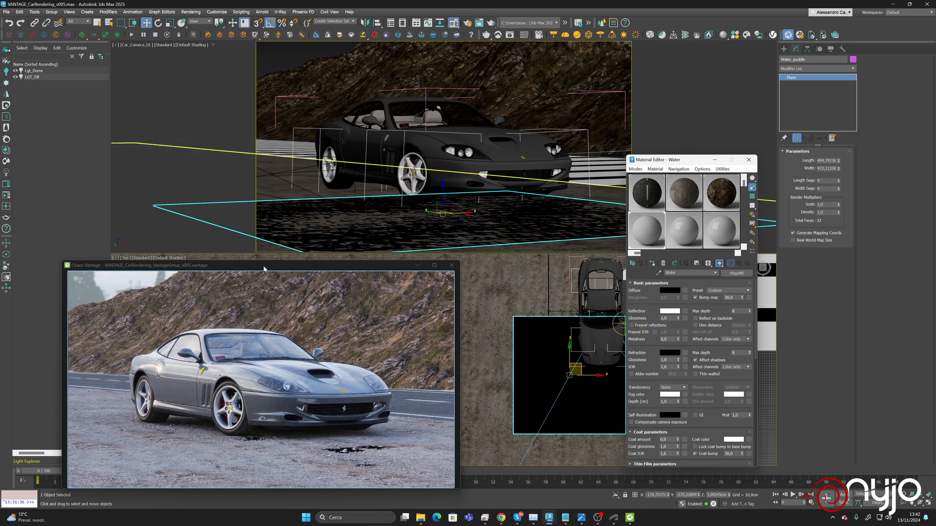
Raise the Water_puddle plane to about 3.39 cm in Z and shift it sideways along X
left_click_drag(261, 267, 253, 264)
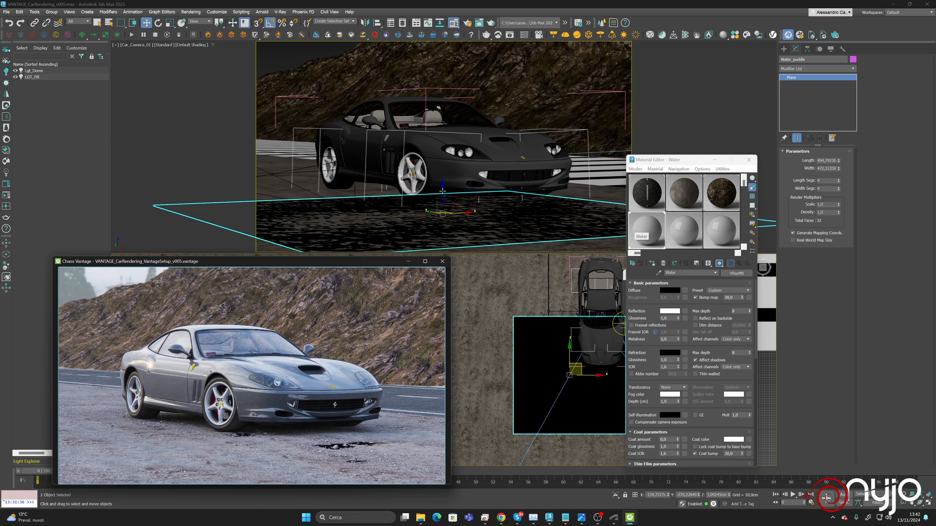
left_click_drag(442, 191, 443, 191)
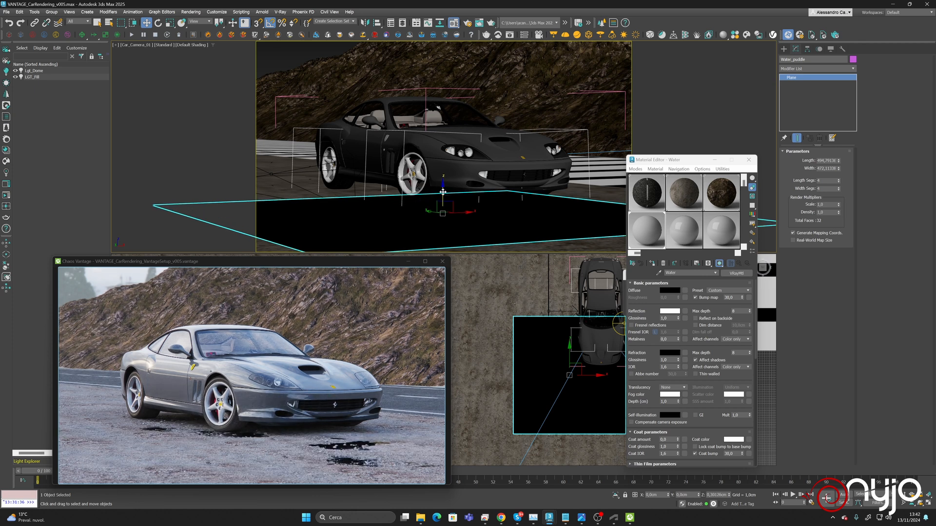
left_click_drag(458, 218, 302, 234)
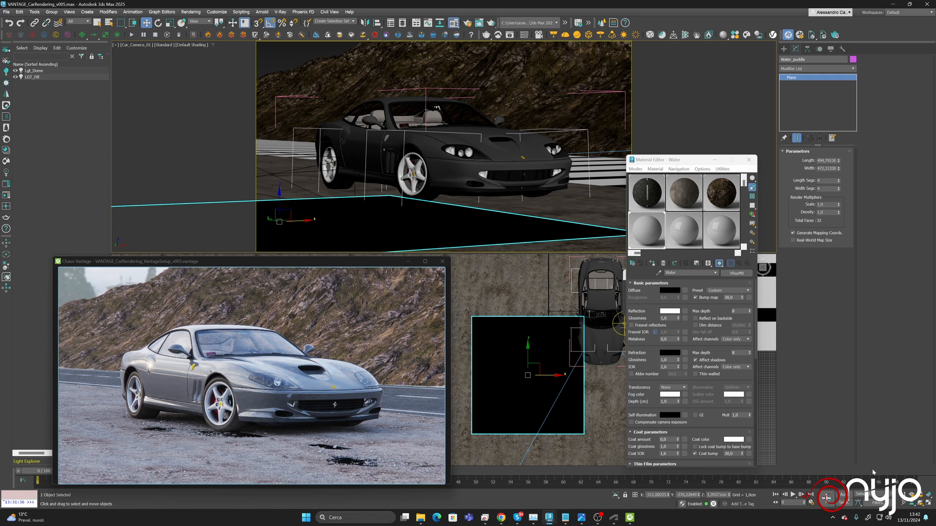
Move the puddle plane behind the car in the Top view and enlarge it to about 3280 cm long and 2058 cm wide
scroll(540, 366, "down", 5)
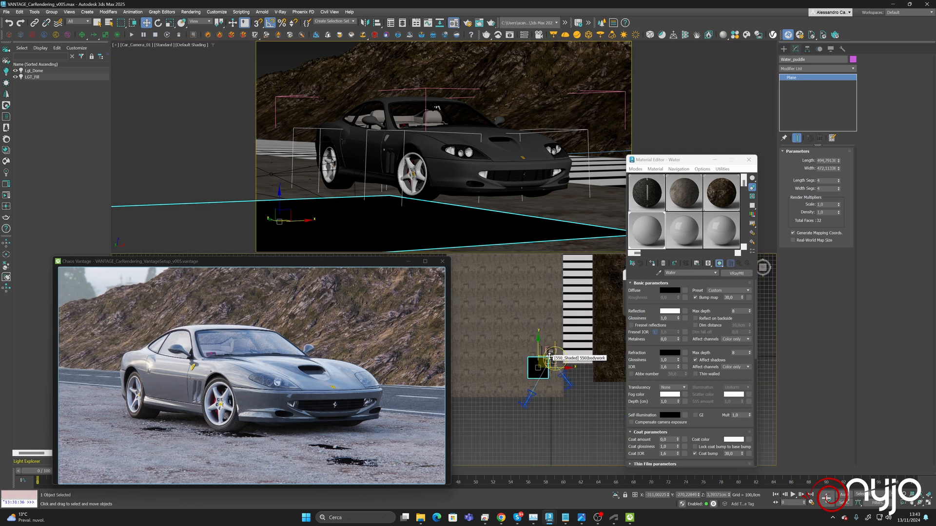
left_click_drag(549, 356, 528, 315)
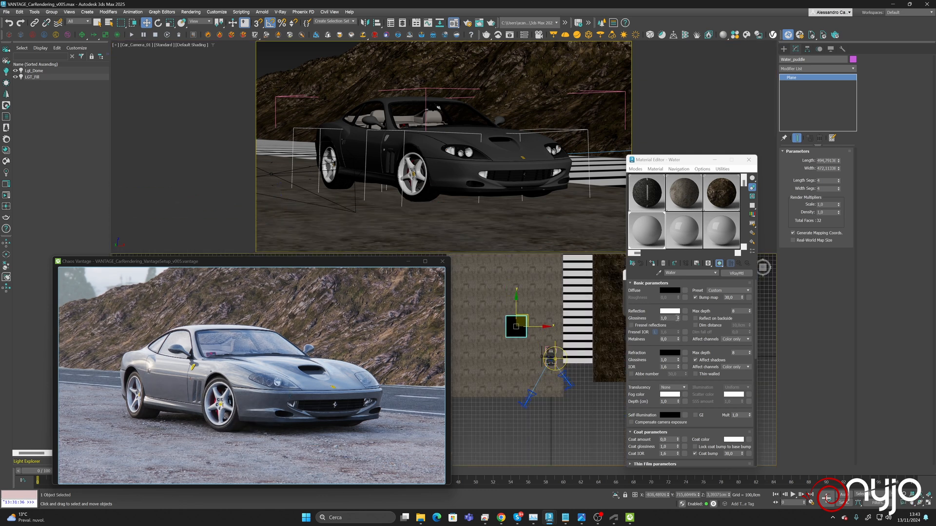
left_click_drag(839, 163, 837, 23)
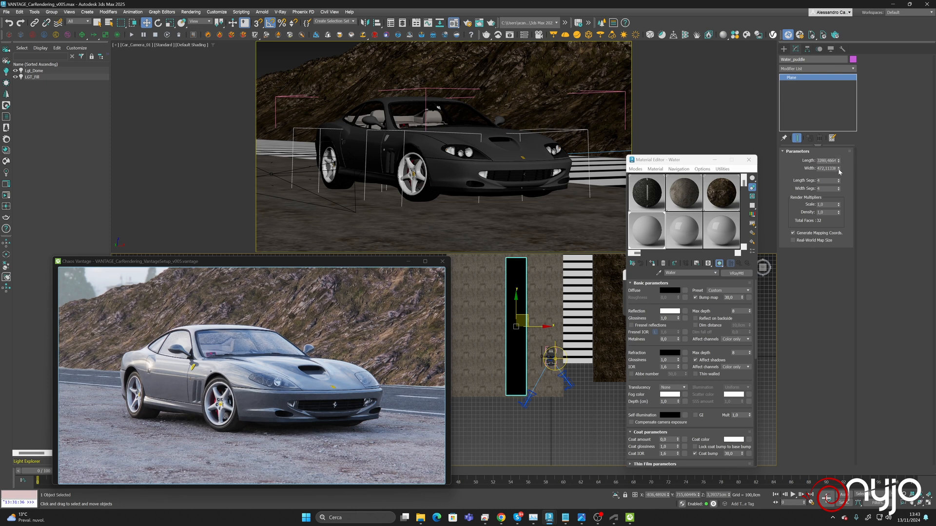
left_click_drag(839, 167, 822, 86)
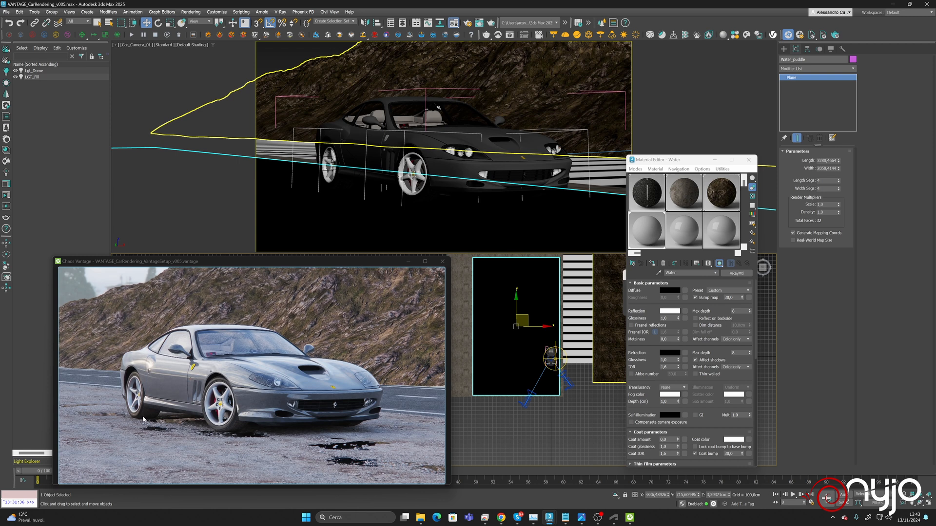
Turn on Fresnel reflections for the Water material and set its reflection glossiness to 0.93
left_click(631, 325)
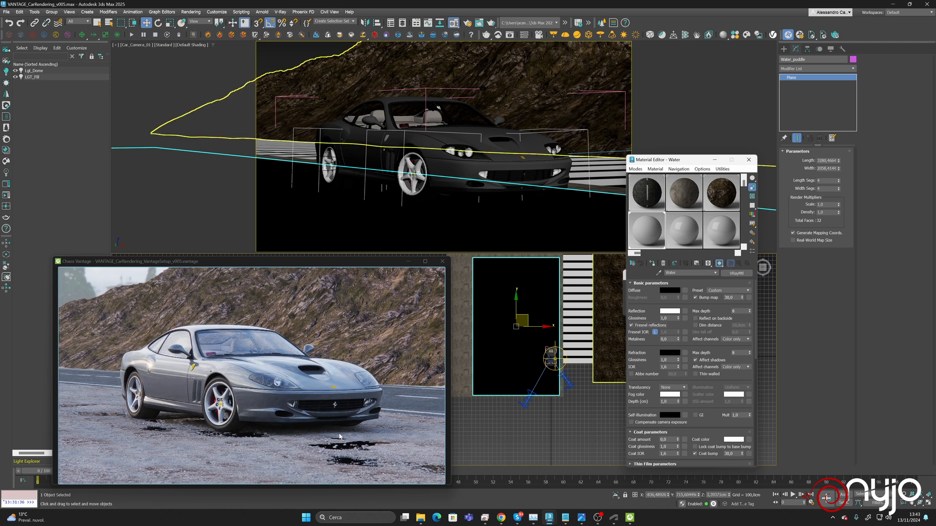
left_click(677, 320)
Raise the Water_puddle plane to about 3.77 cm in Z to enlarge the puddles
left_click(494, 200)
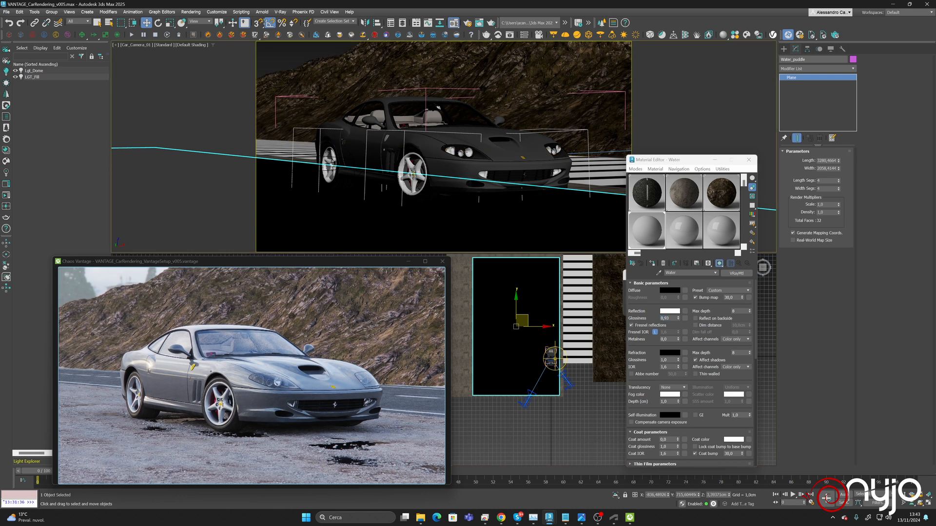
right_click(146, 23)
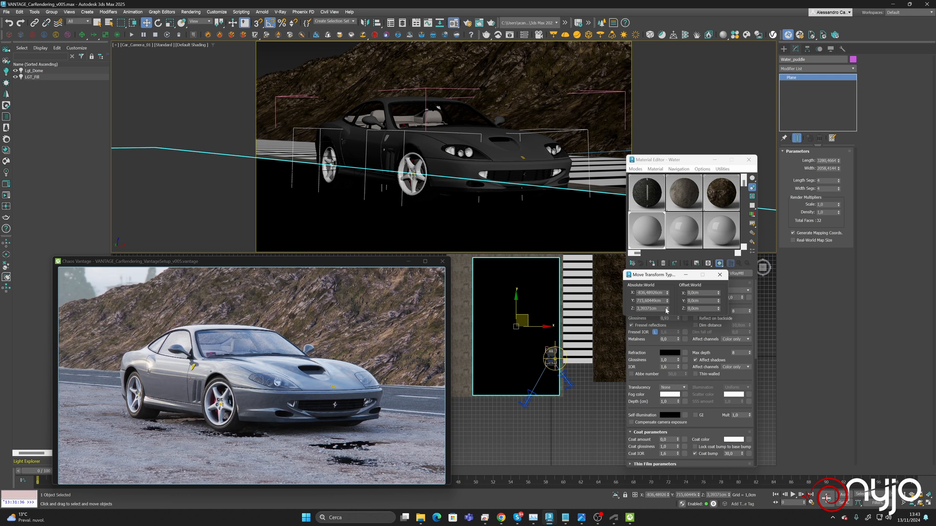
left_click_drag(666, 310, 667, 310)
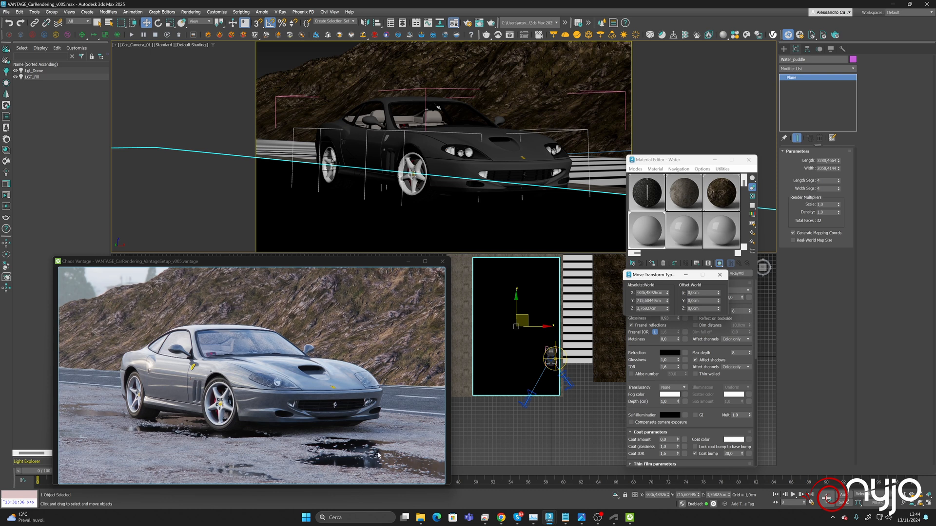
left_click(720, 274)
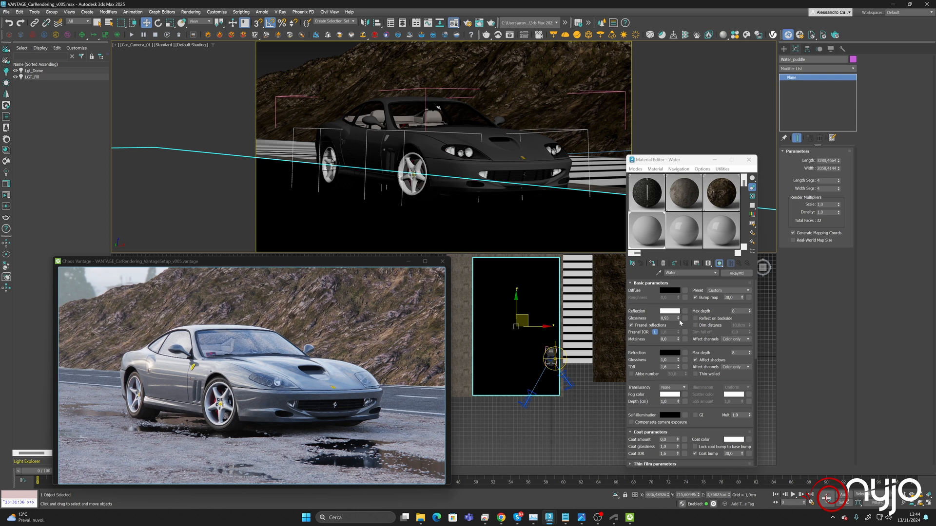
Set the Water material's reflection glossiness to 0.96 and its refraction IOR to 1.4
left_click(678, 317)
left_click(678, 317)
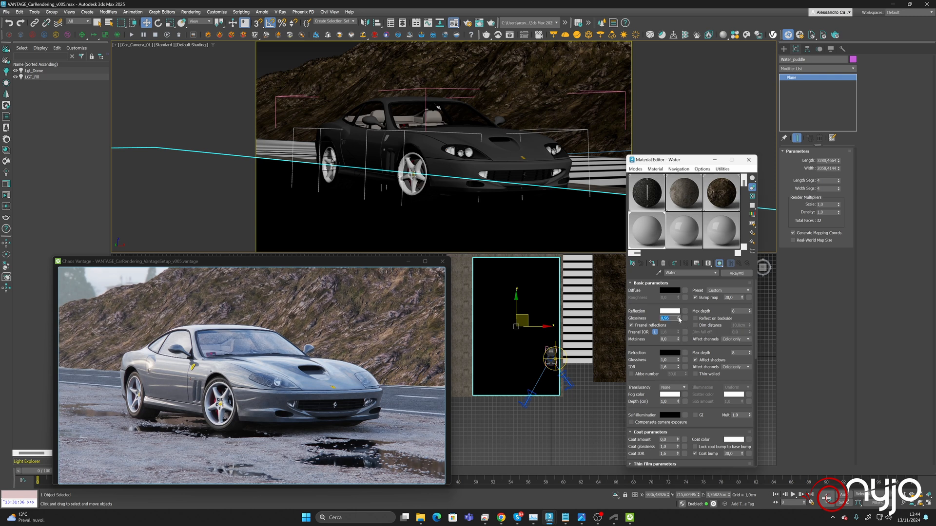
left_click(678, 369)
left_click(678, 369)
Set the Water material's refraction colour to light grey with a value of 207 and save the scene
left_click(672, 353)
left_click_drag(571, 314, 606, 316)
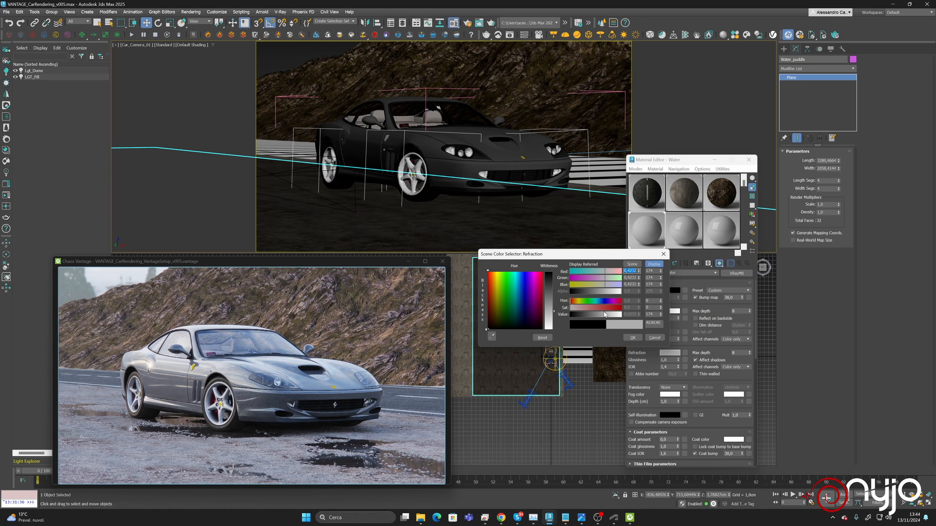
left_click_drag(609, 314, 625, 317)
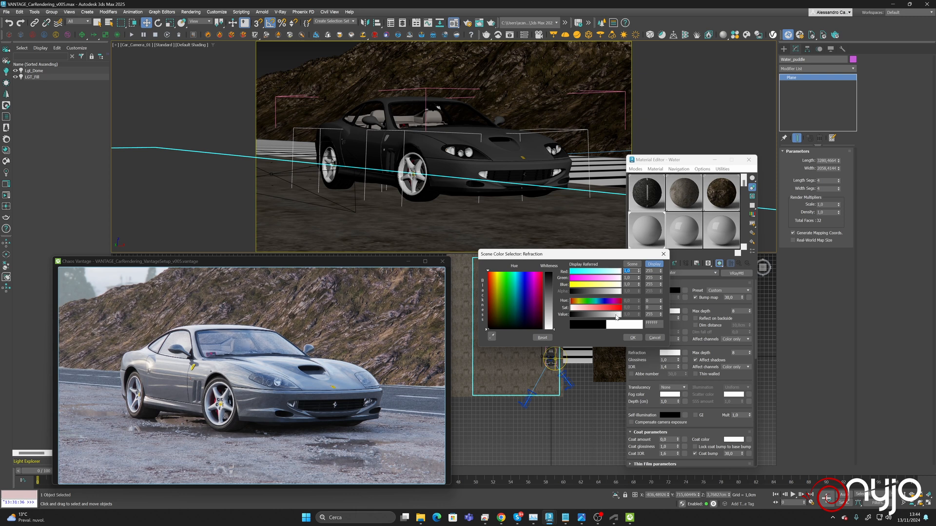
left_click(614, 314)
left_click(612, 314)
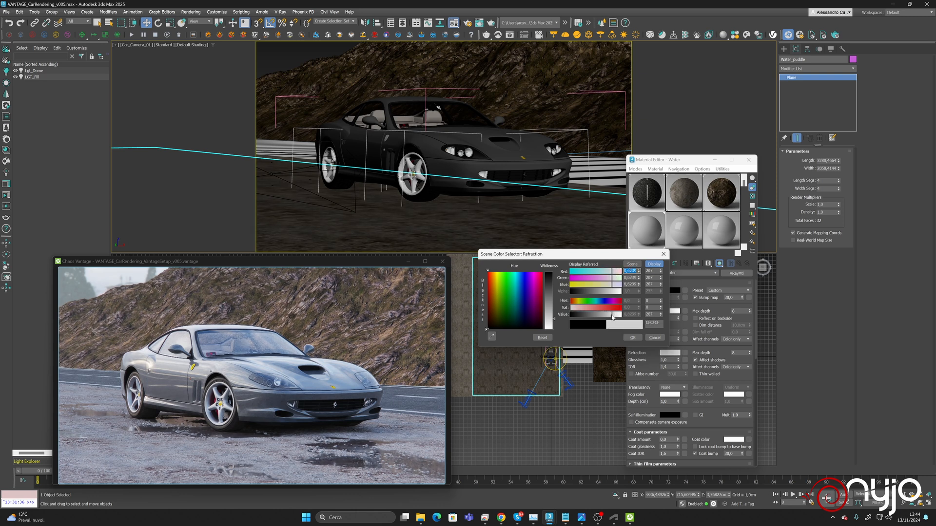
left_click(632, 339)
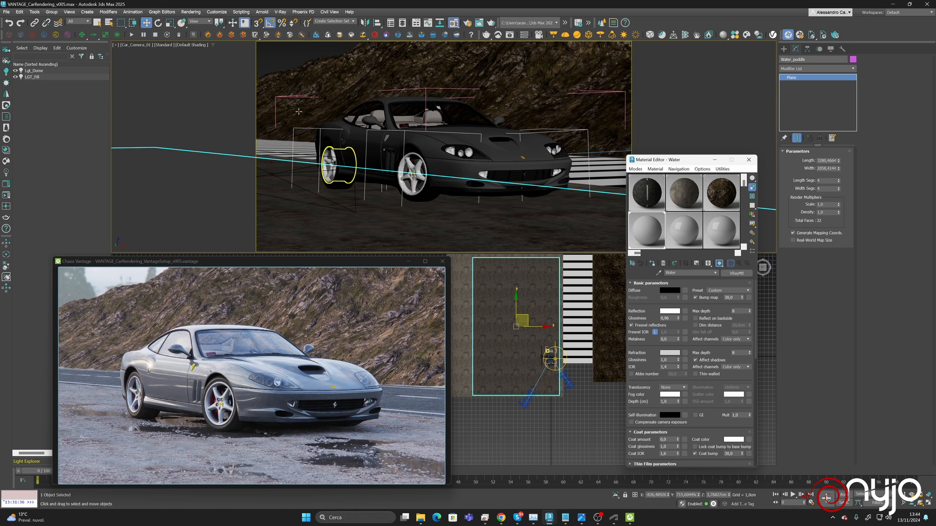
left_click(7, 12)
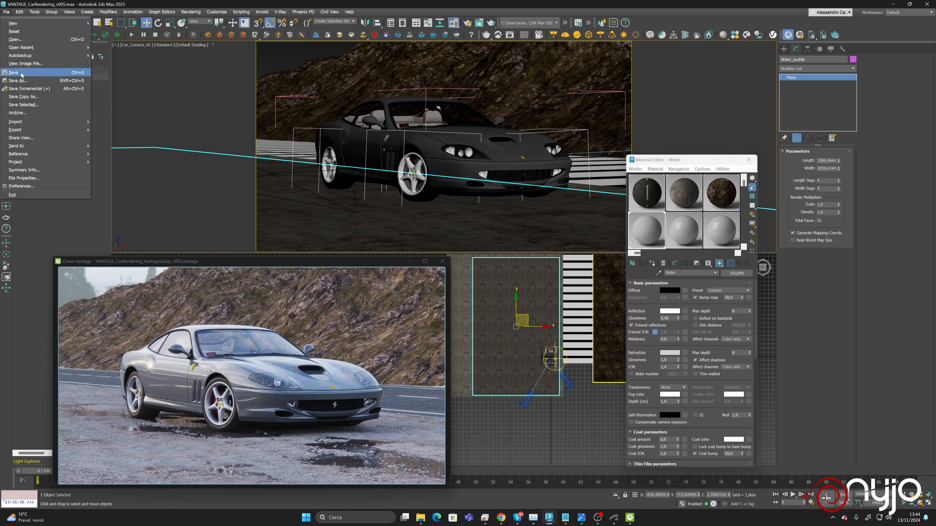
left_click(20, 74)
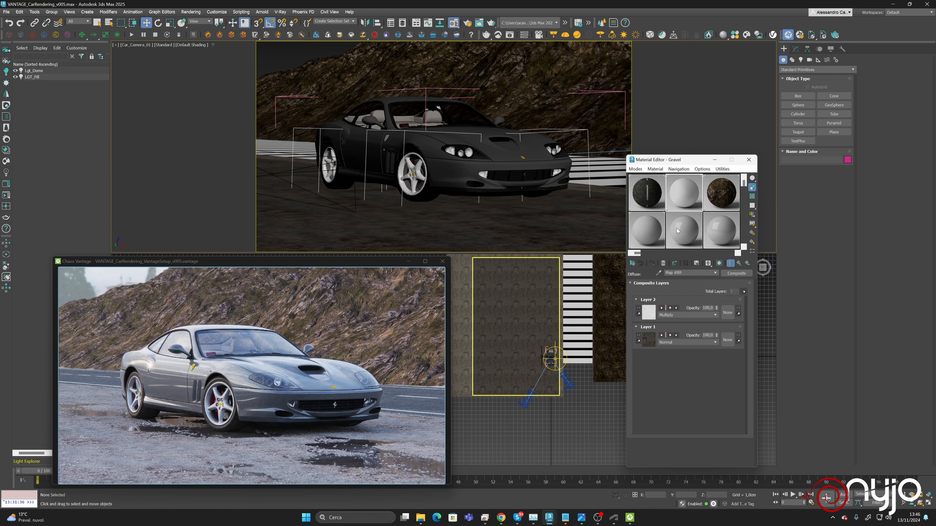
Load the Road object's Asphalt material and place a new sphere on the road behind the car as a reflection reference
left_click(612, 179)
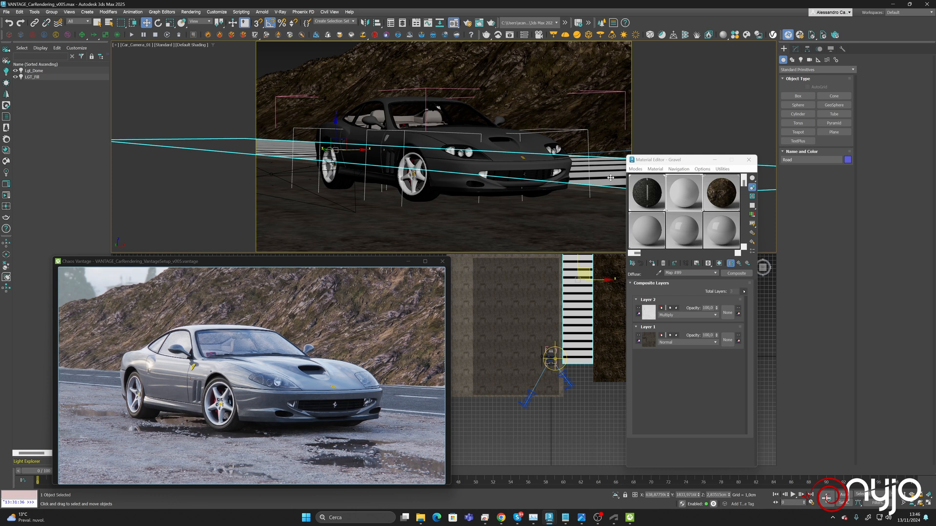
left_click(639, 194)
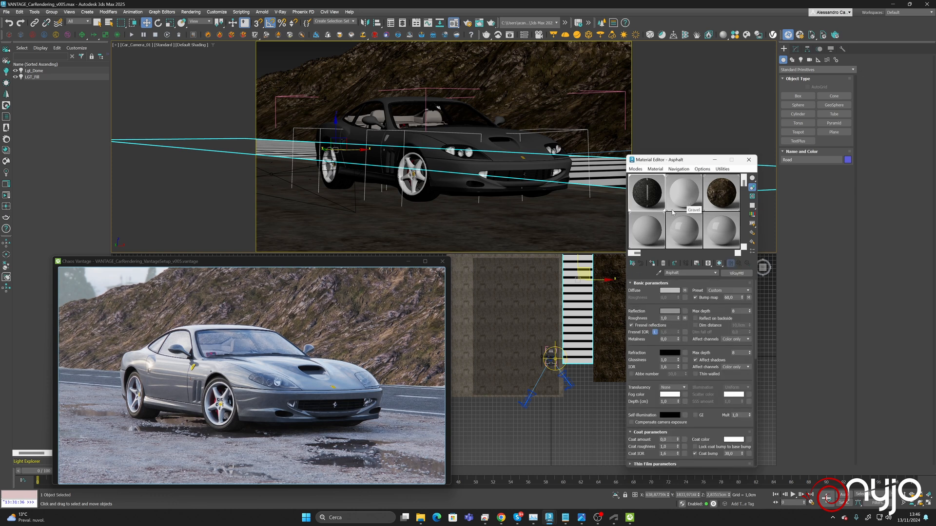
left_click(798, 106)
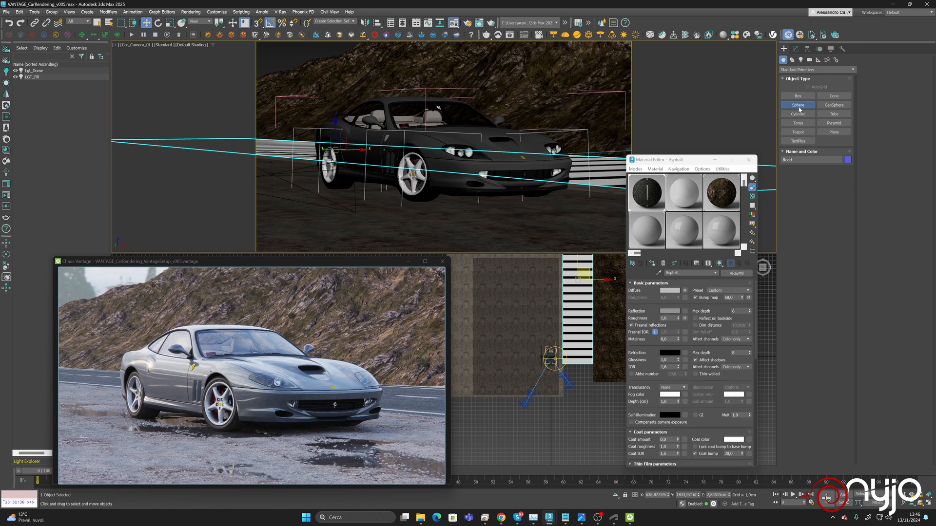
left_click_drag(577, 321, 578, 327)
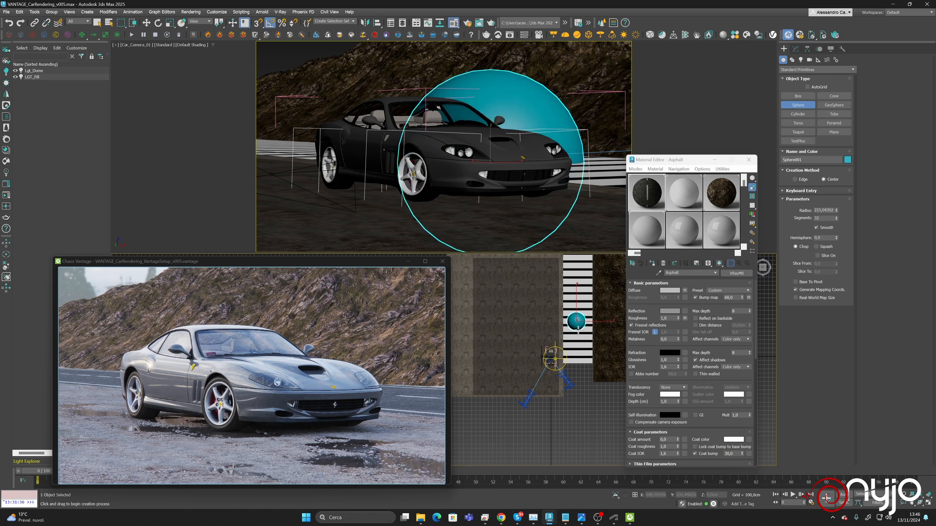
left_click_drag(578, 328, 577, 325)
key("w")
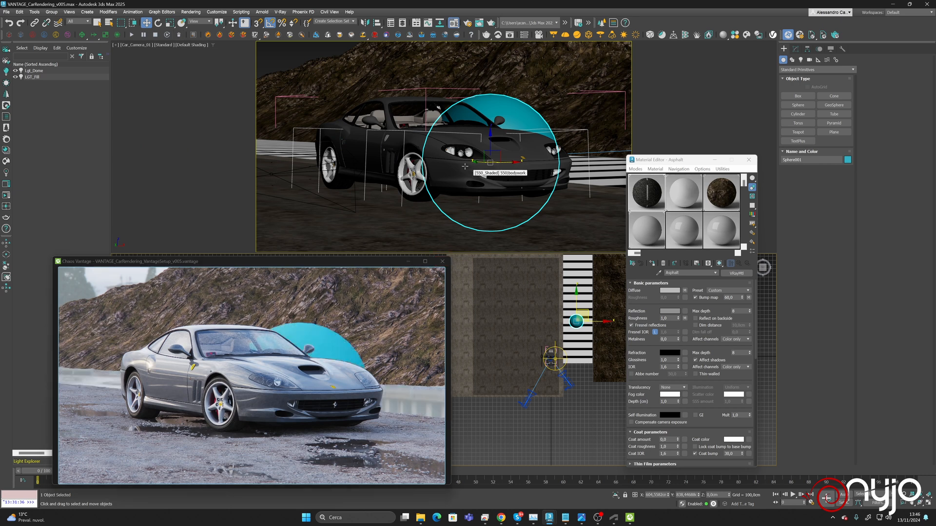
left_click_drag(480, 163, 536, 176)
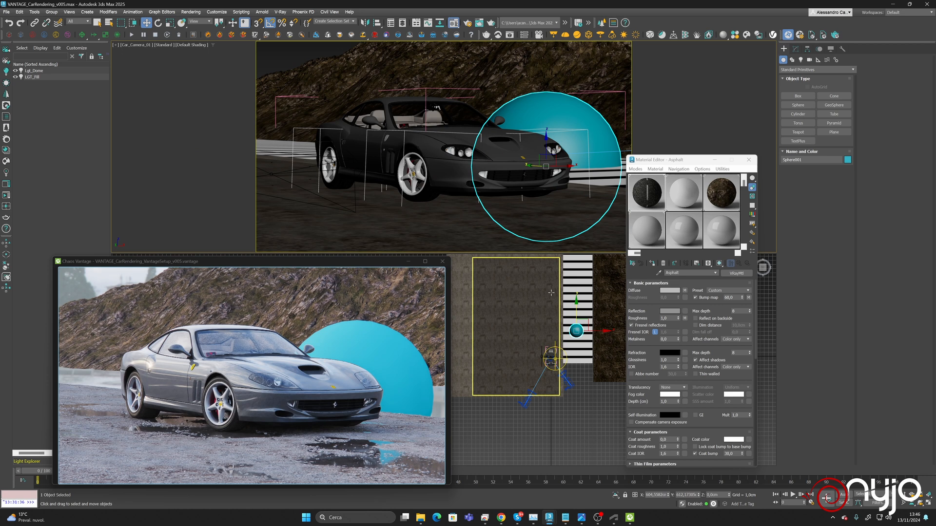
Switch to Chaos Vantage, regenerate the displacement from the camera options, and hide the interface again
right_click(455, 216)
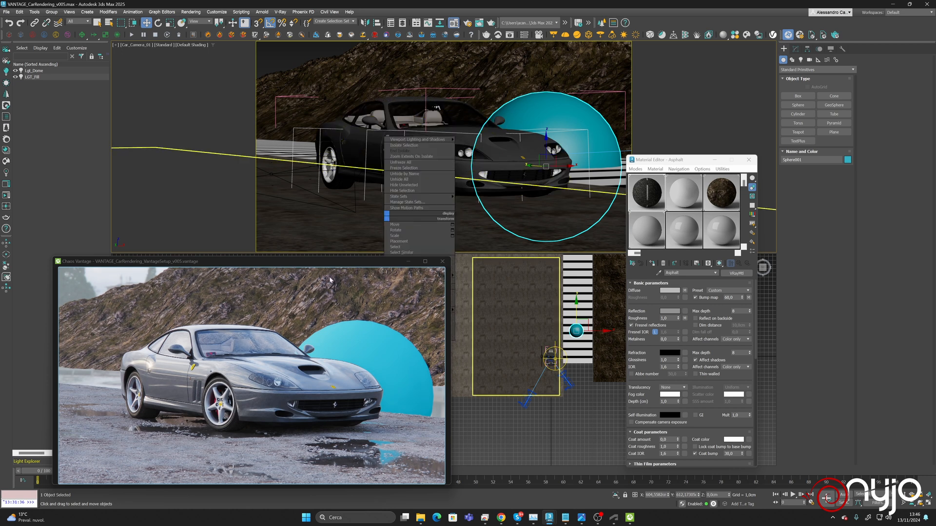
left_click(93, 265)
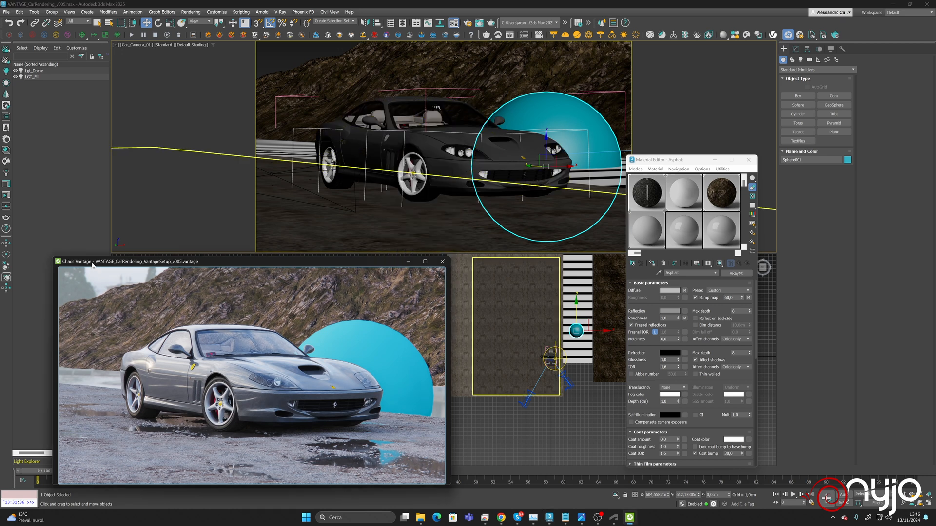
key("h")
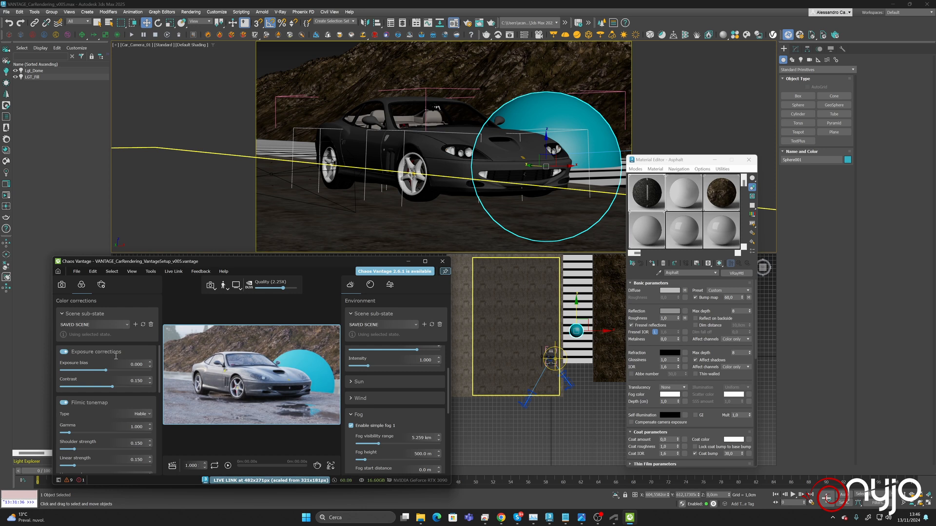
left_click(62, 285)
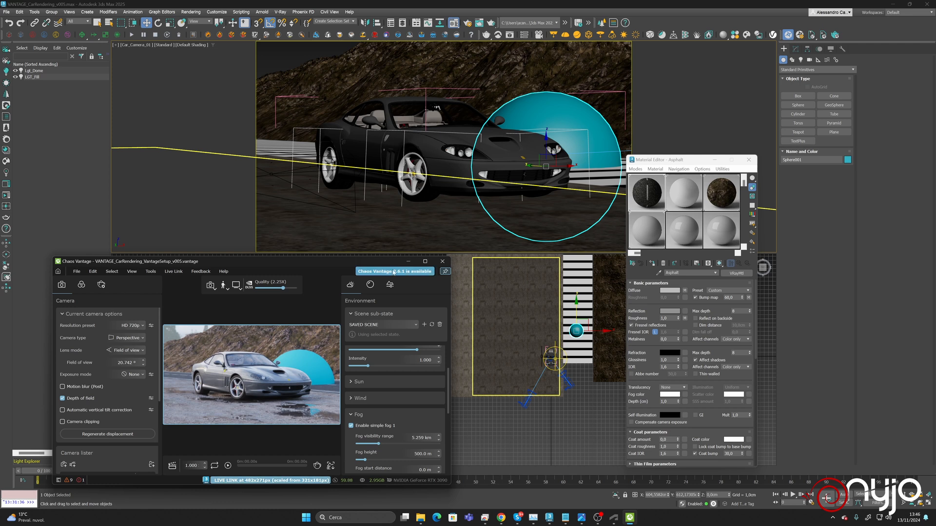
key("h")
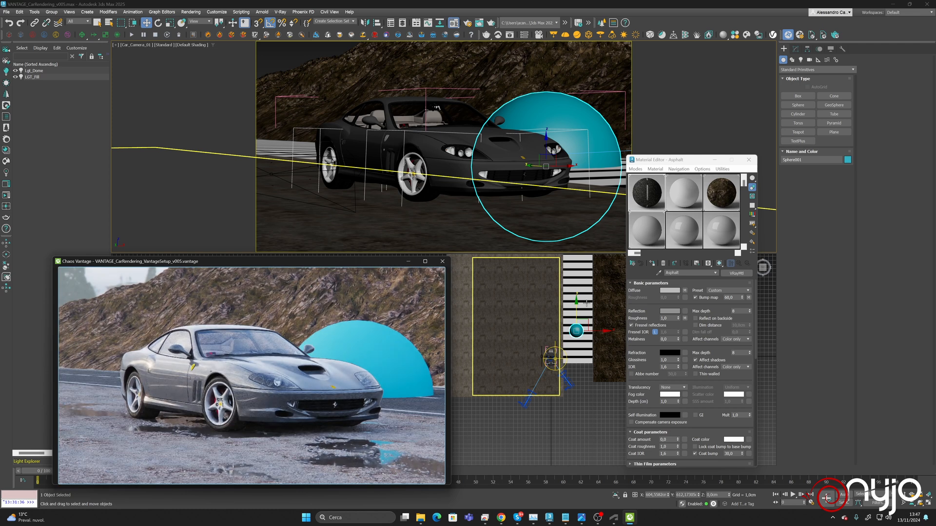
Wrap the Asphalt material's reflection roughness bitmap in a Color Correction map, keeping the old map as a sub-map
left_click(674, 240)
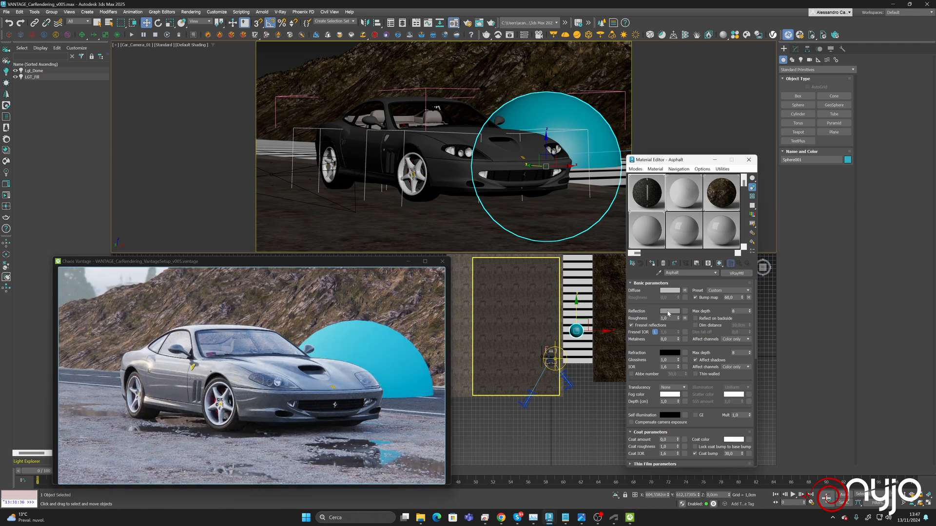
left_click(683, 319)
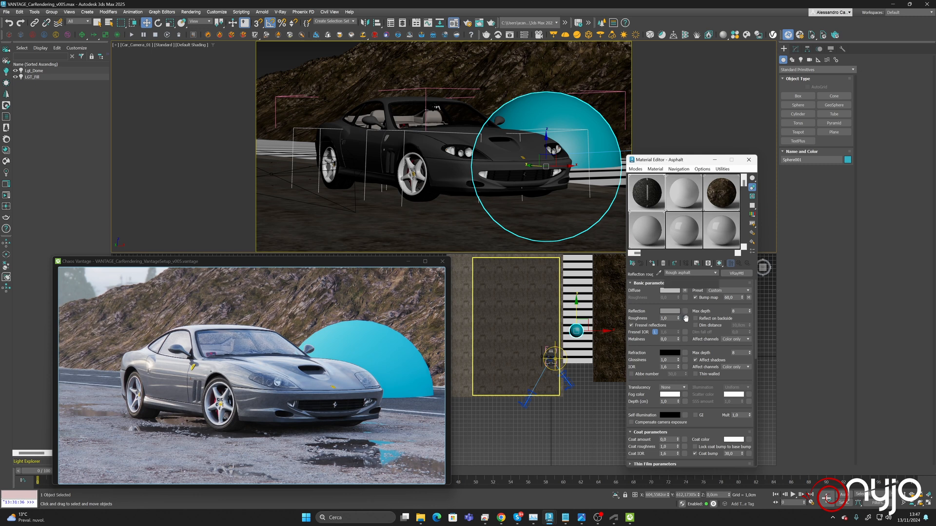
left_click(736, 273)
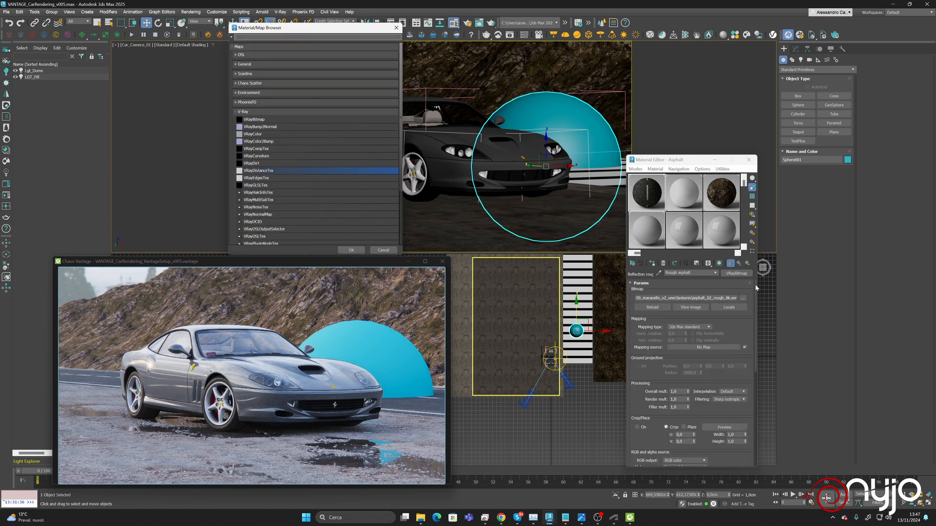
left_click(262, 64)
double_click(264, 116)
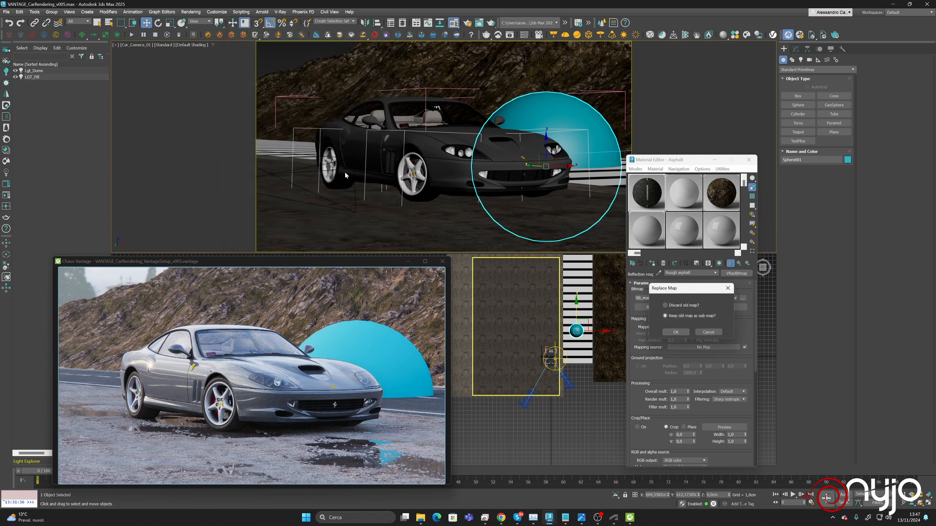
left_click(675, 332)
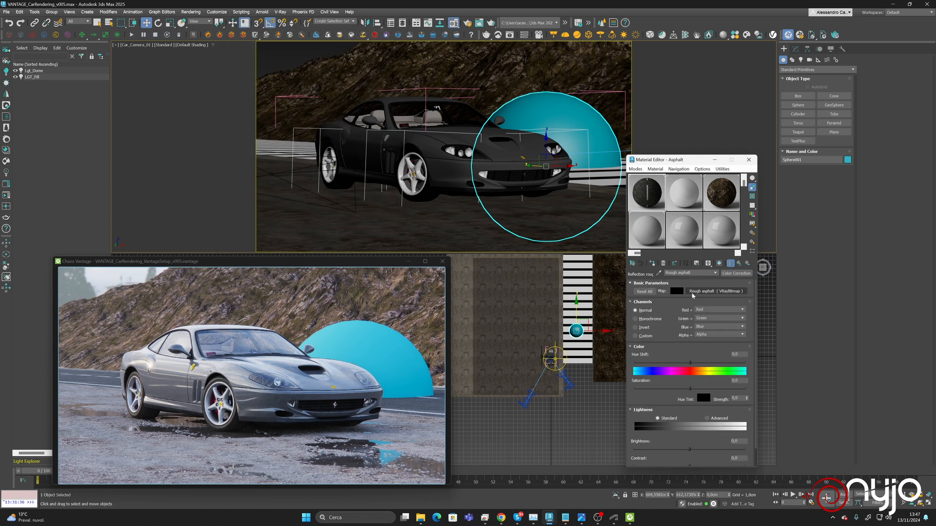
left_click(730, 264)
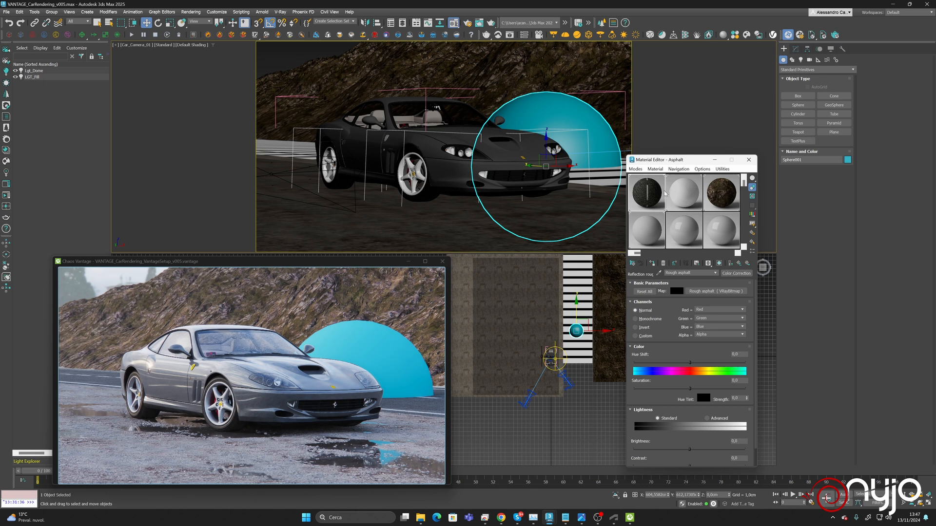
Set the Asphalt roughness Color Correction's brightness to -100 and its contrast to about -12.5
left_click_drag(689, 453, 651, 453)
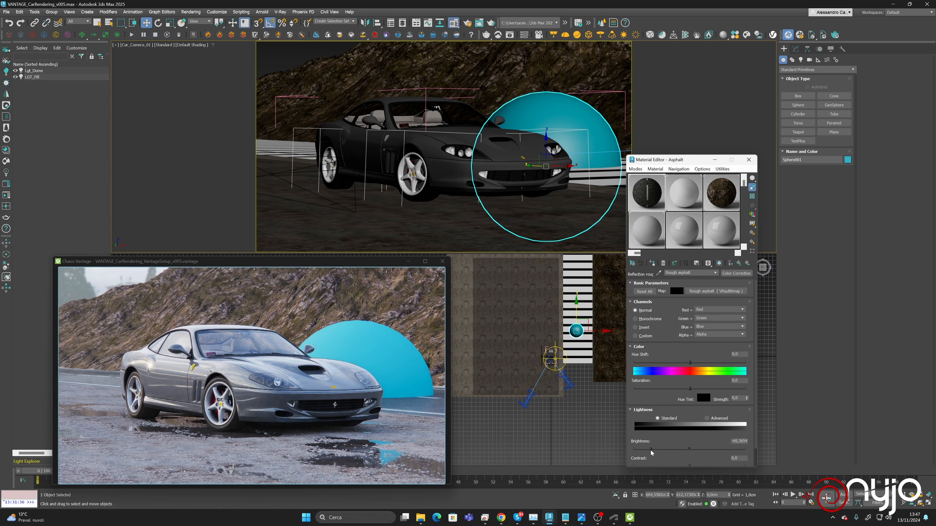
left_click_drag(657, 452, 666, 454)
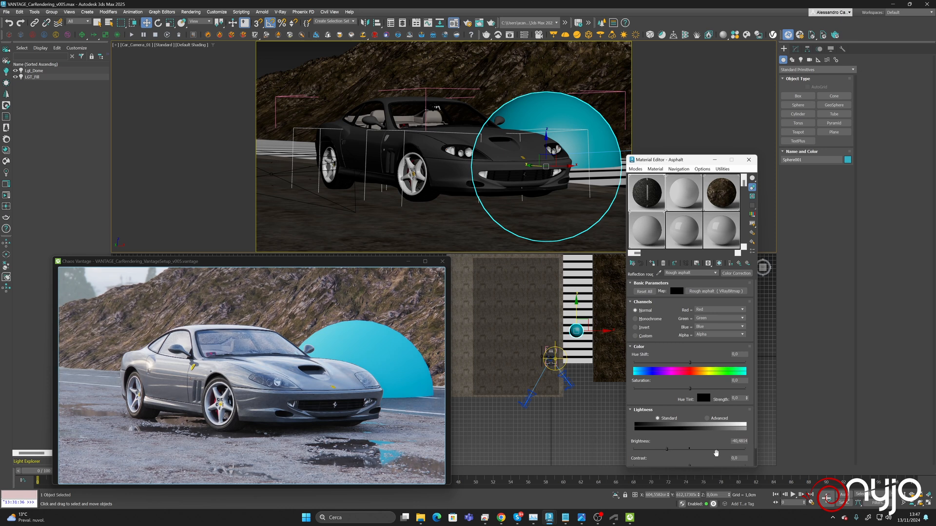
scroll(649, 356, "down", 1)
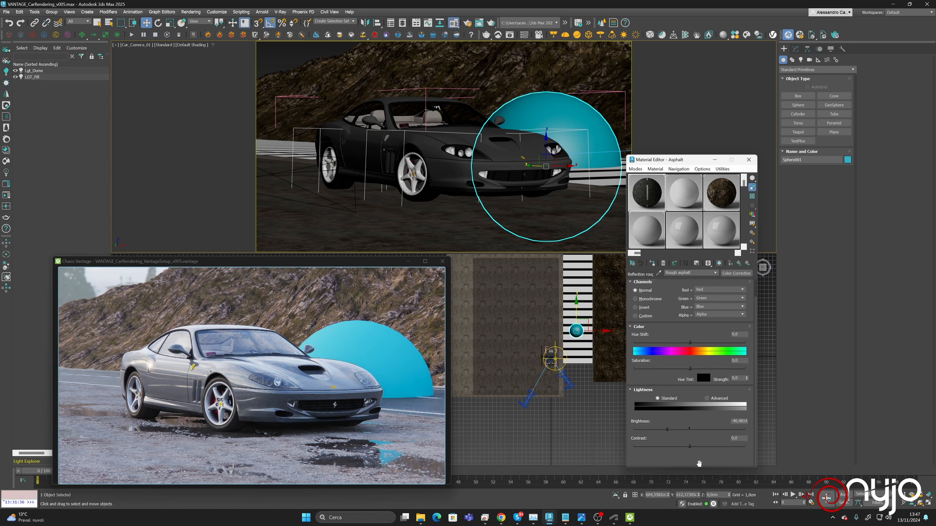
left_click_drag(689, 447, 707, 447)
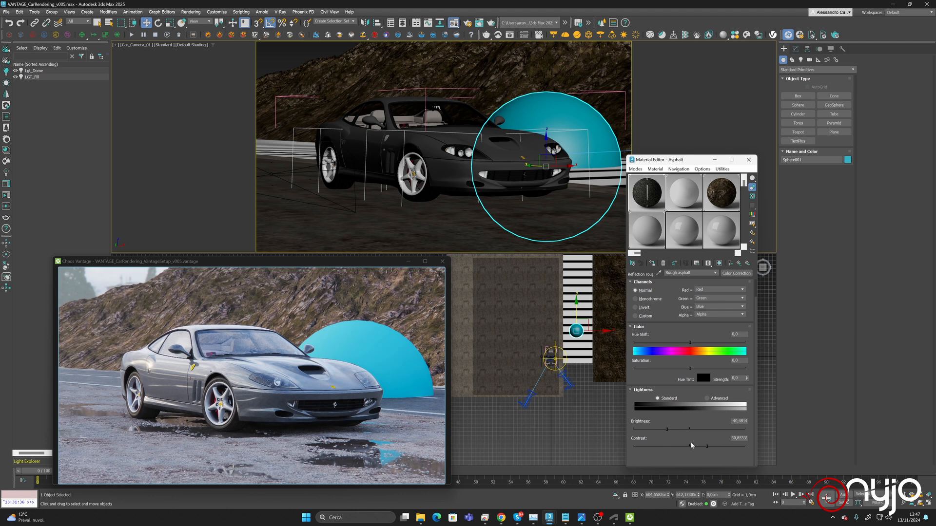
left_click_drag(666, 429, 625, 428)
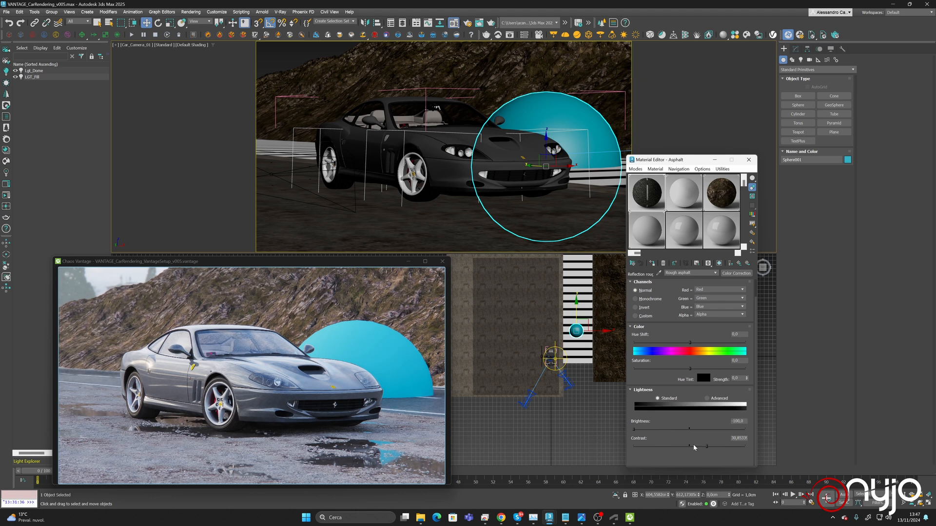
left_click_drag(707, 447, 683, 447)
left_click(738, 263)
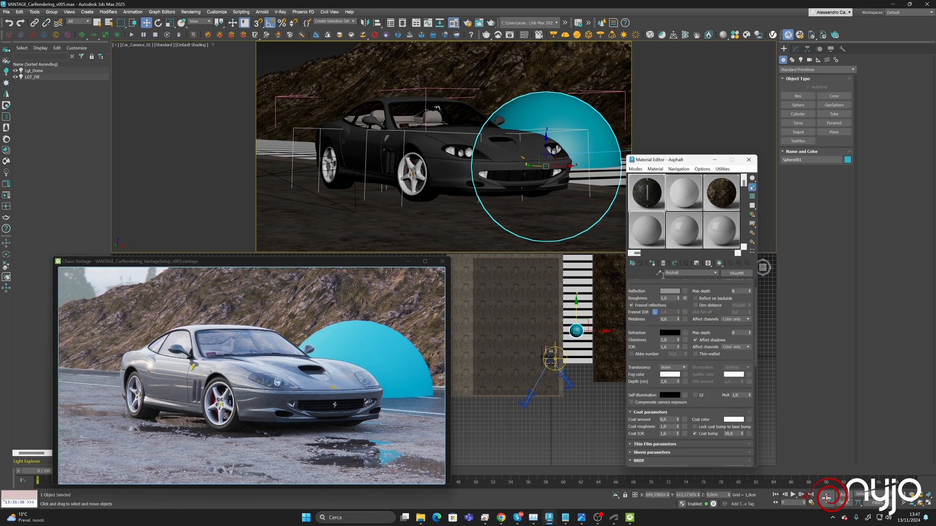
Set the Asphalt material's reflection colour to pure white with a value of 255
left_click(669, 291)
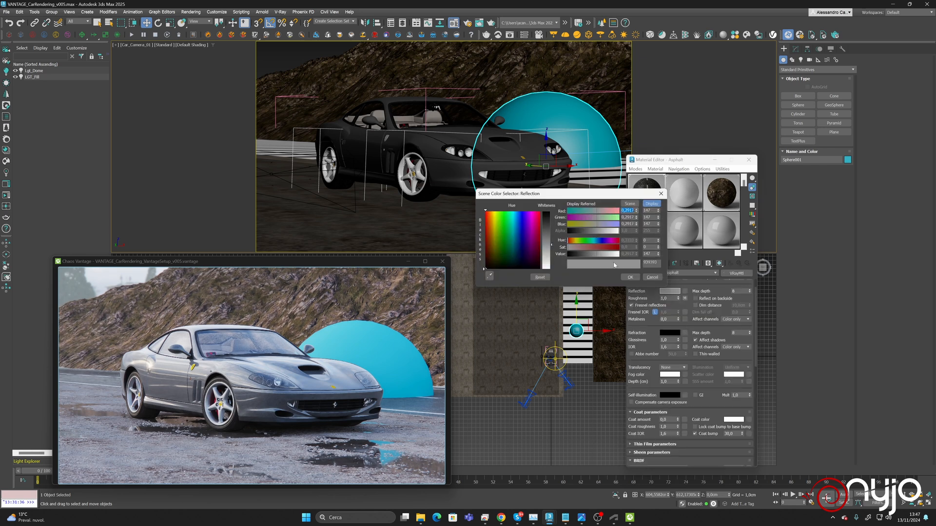
left_click_drag(599, 254, 625, 254)
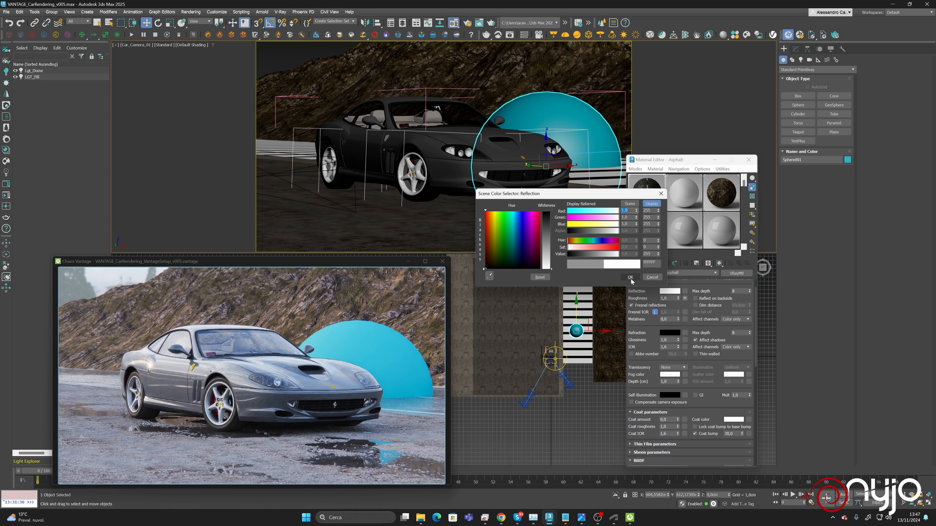
left_click(629, 277)
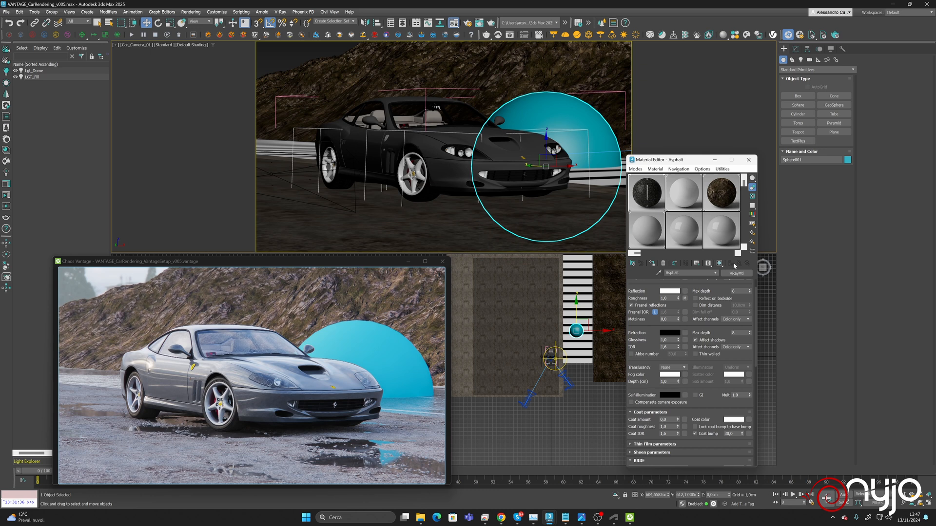
Adjust the contrast of the Asphalt roughness Color Correction to about 1.5 and return to the parent material
left_click(687, 299)
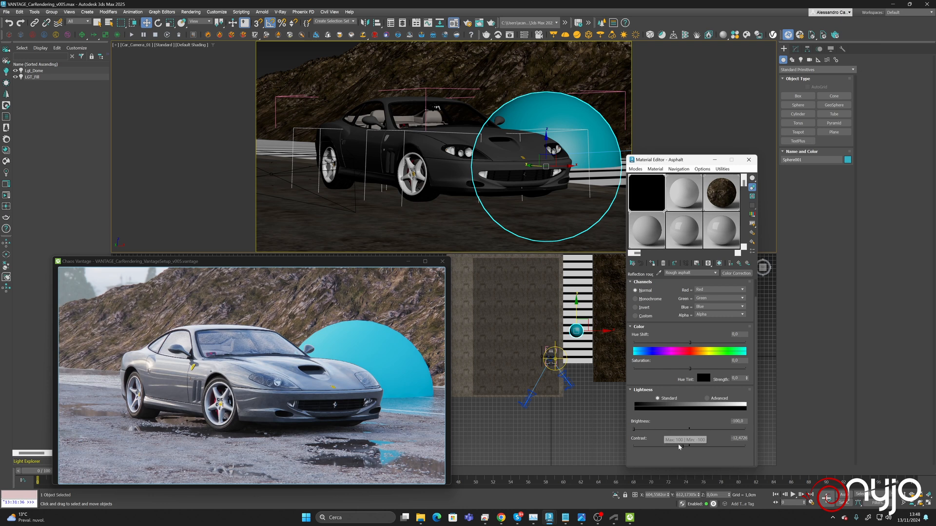
left_click_drag(681, 446, 735, 447)
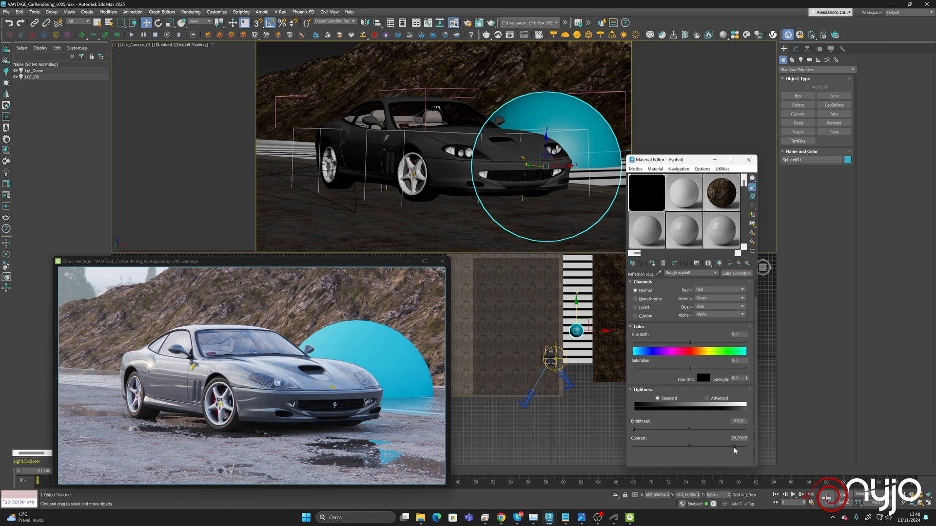
left_click_drag(735, 447, 690, 447)
mouse_move(633, 429)
left_mouse_down()
mouse_move(673, 428)
mouse_move(633, 429)
left_mouse_up()
left_click(739, 263)
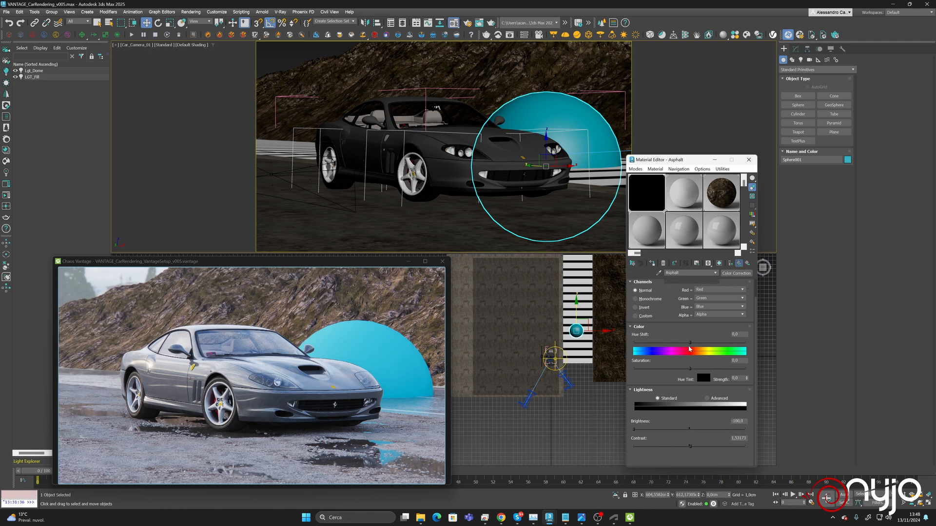
Darken the Asphalt material's reflection colour to a neutral grey with a value of 105
left_click(670, 333)
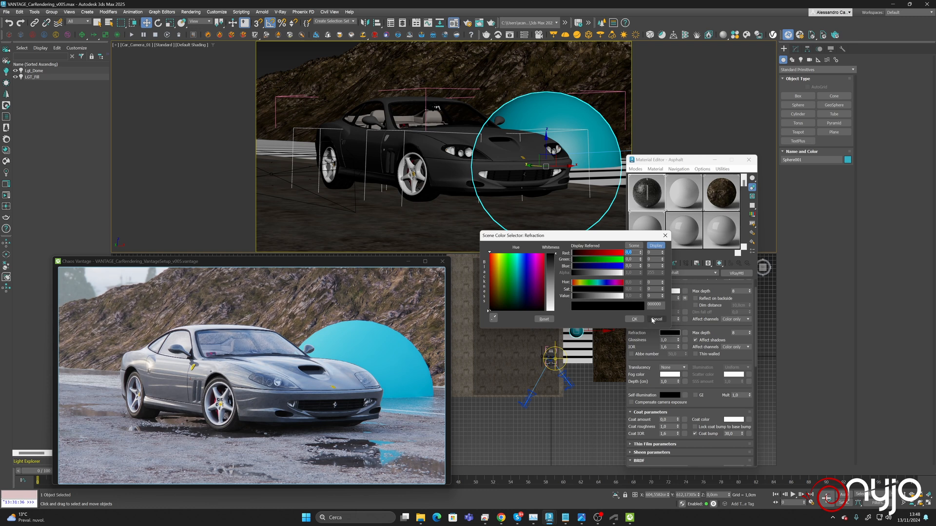
left_click(656, 319)
left_click(670, 291)
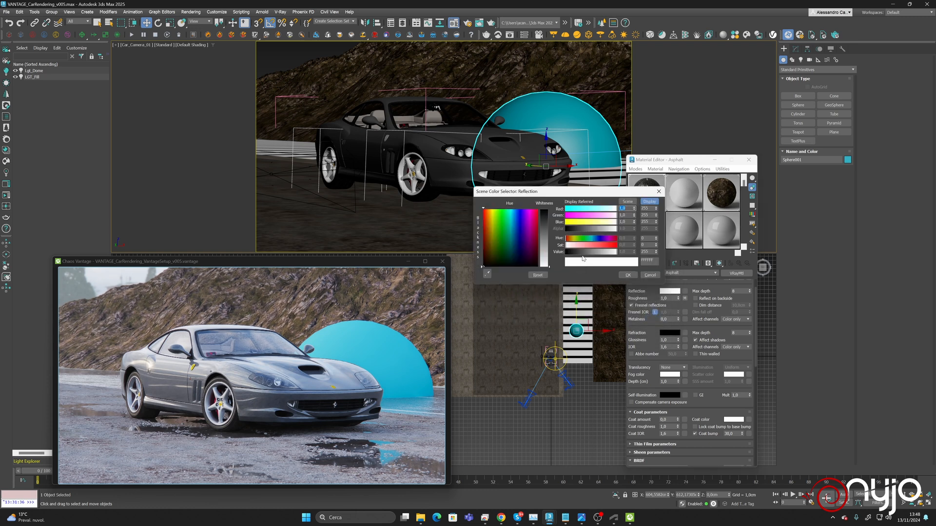
left_click_drag(582, 253, 587, 253)
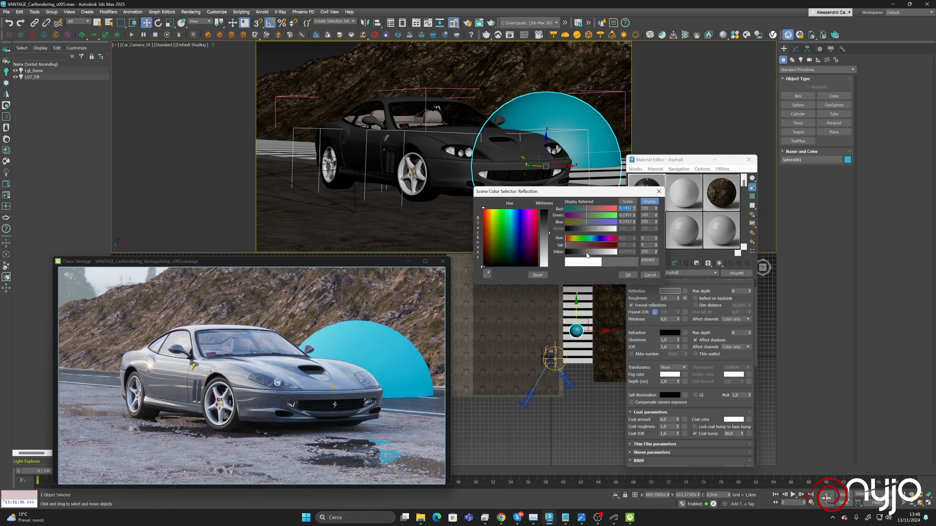
left_click(629, 275)
Raise the brightness of the Asphalt roughness Color Correction to about -47 and return to the parent material
left_click(684, 298)
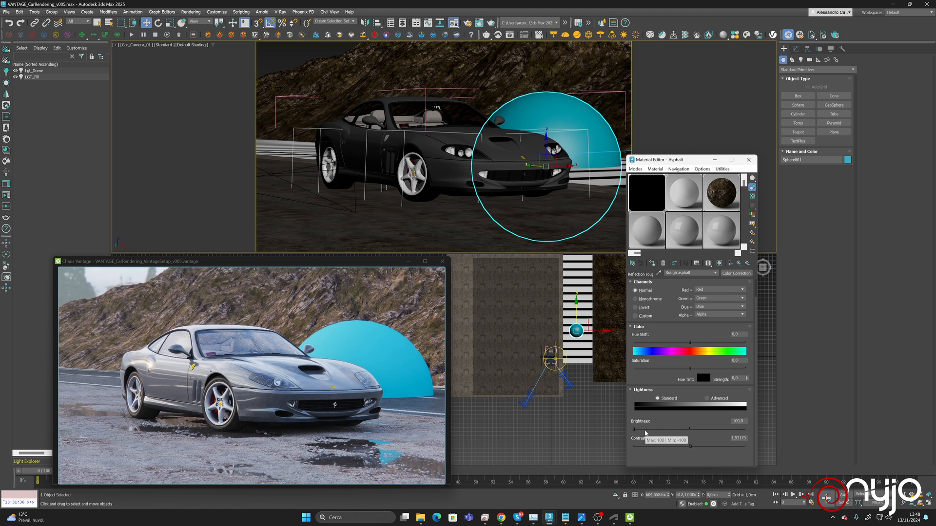
left_click_drag(644, 430, 663, 429)
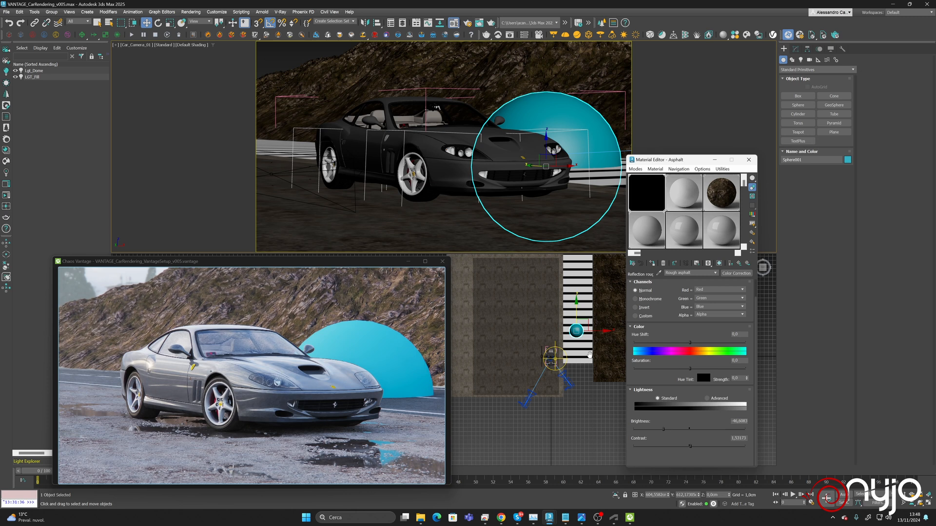
left_click(739, 263)
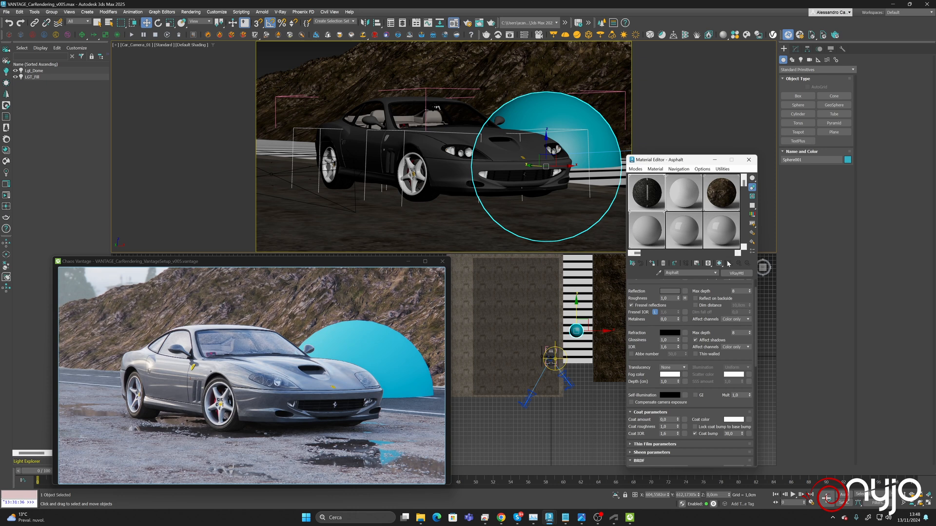
scroll(721, 292, "up", 2)
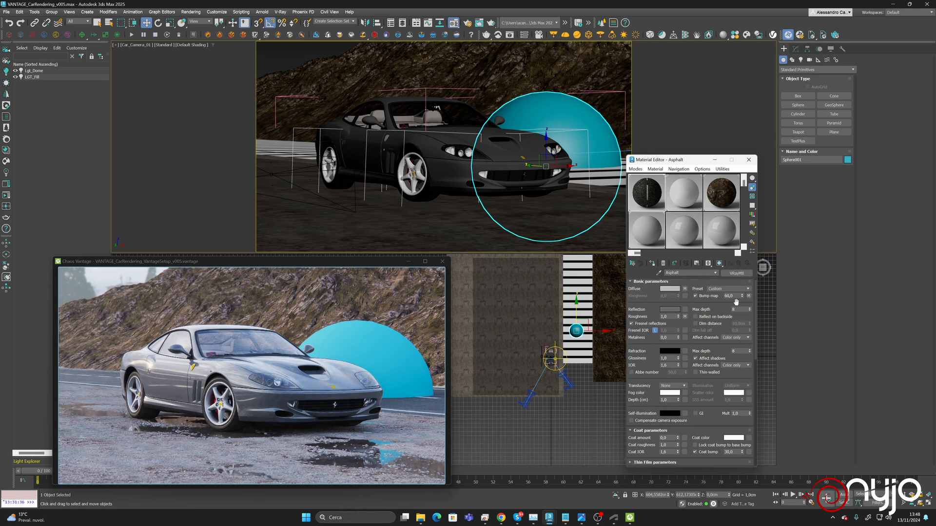
left_click(736, 273)
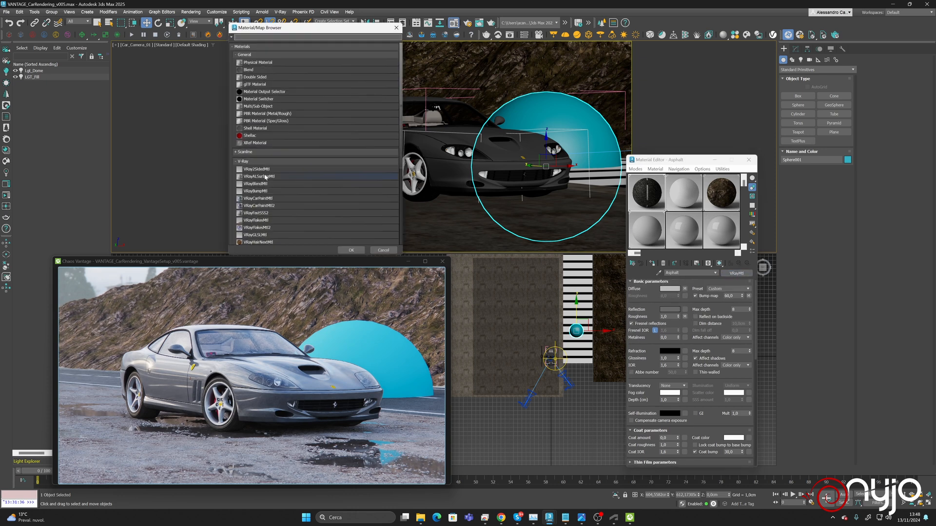
double_click(266, 191)
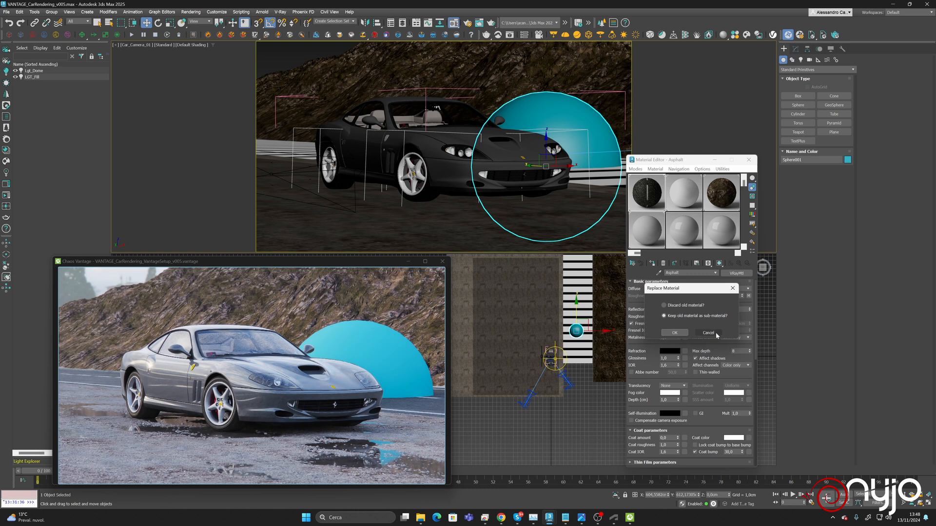
left_click(707, 331)
Convert the Asphalt material to a VRayBlendMtl, keeping the old material as a sub-material
left_click(736, 273)
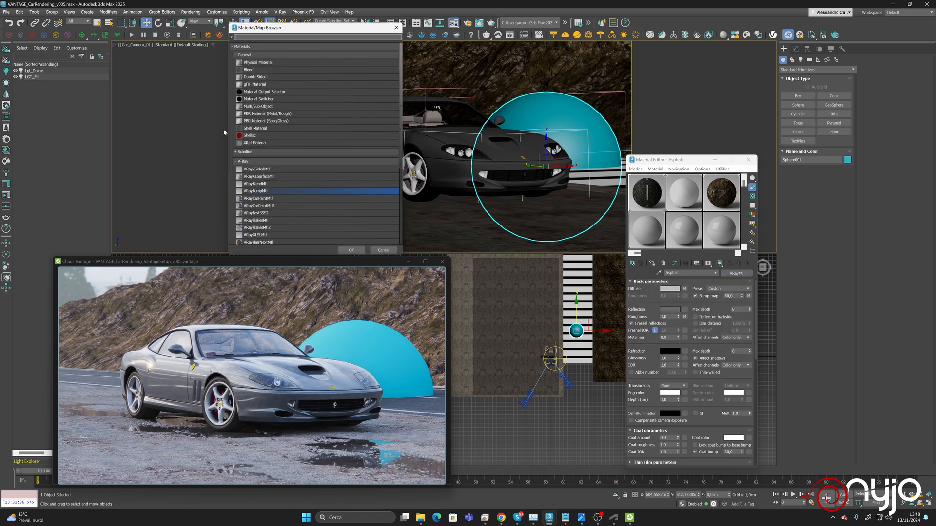
double_click(268, 186)
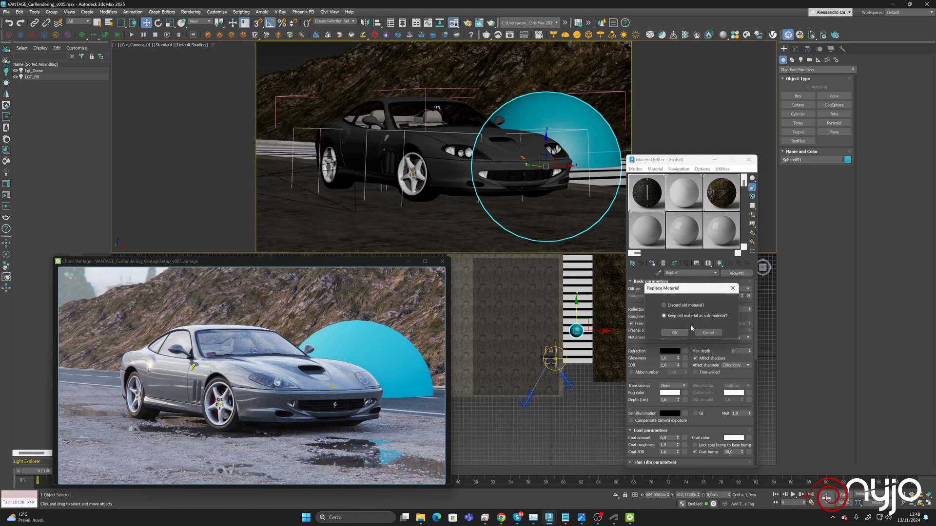
left_click(674, 333)
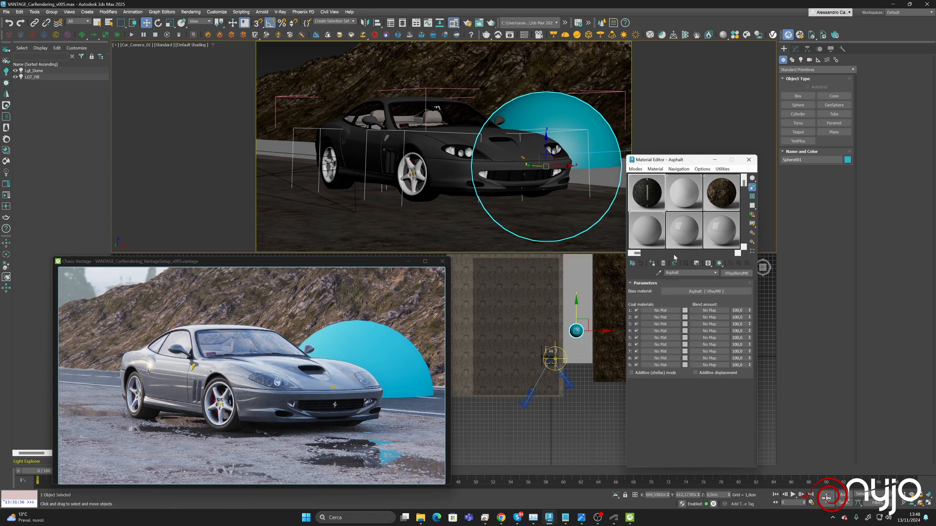
Create a new VRayMtl in the first coat material slot of the Asphalt blend
left_click(660, 311)
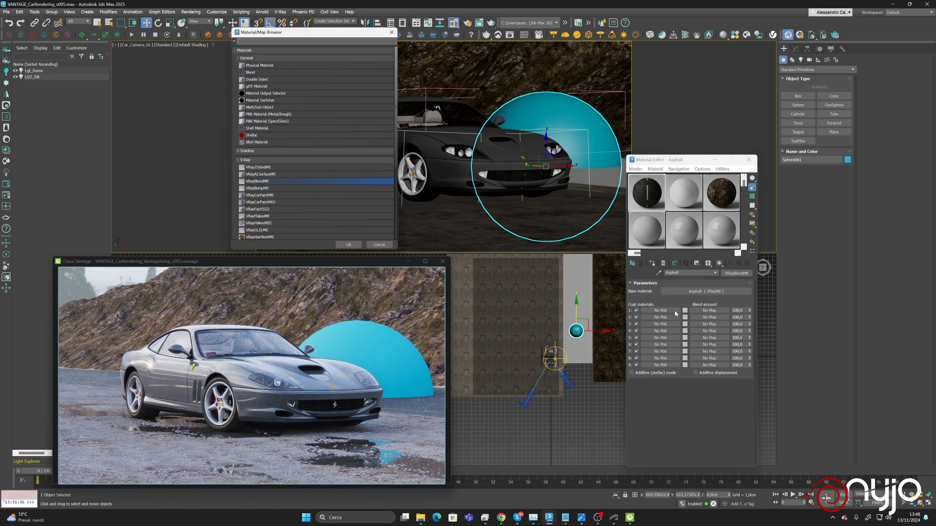
scroll(260, 222, "down", 3)
left_click(260, 213)
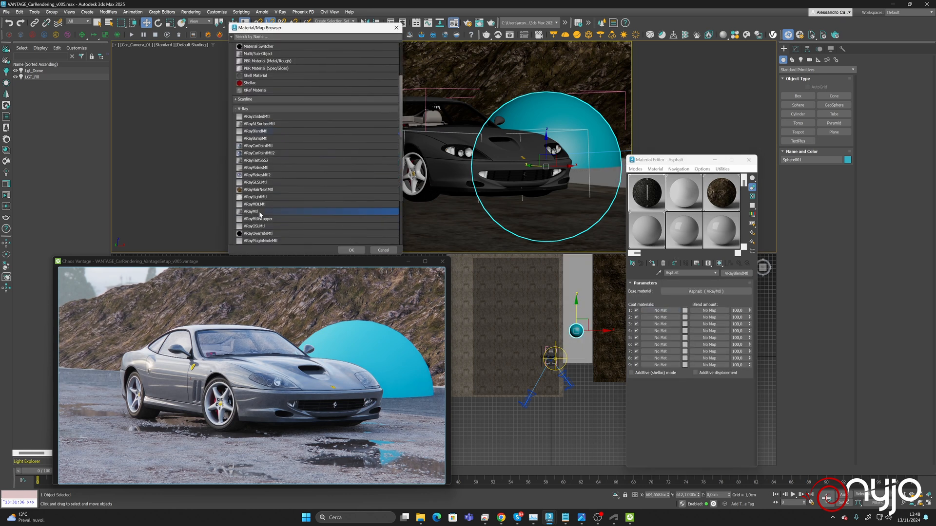
double_click(260, 213)
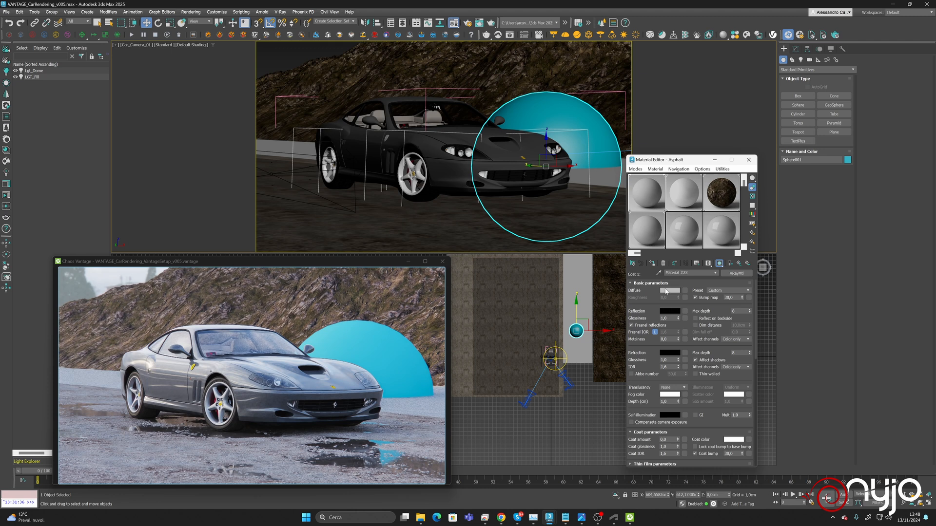
Set the new coat material's diffuse colour to black and leave its reflection colour as it is
left_click(665, 291)
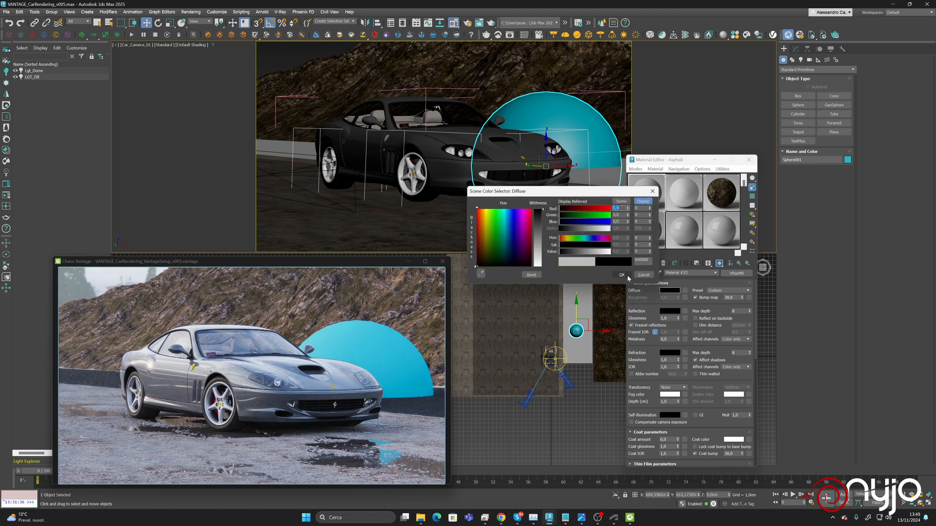
left_click(624, 276)
left_click(669, 311)
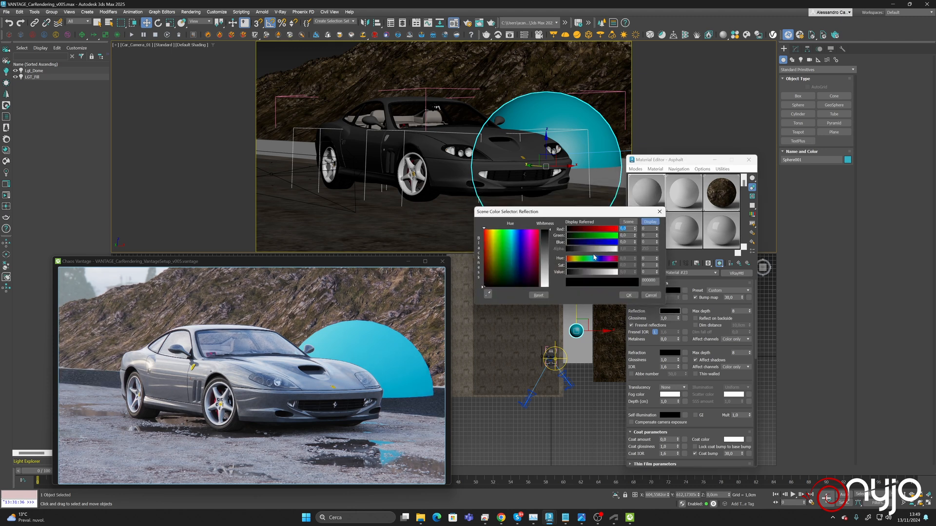
left_click(651, 295)
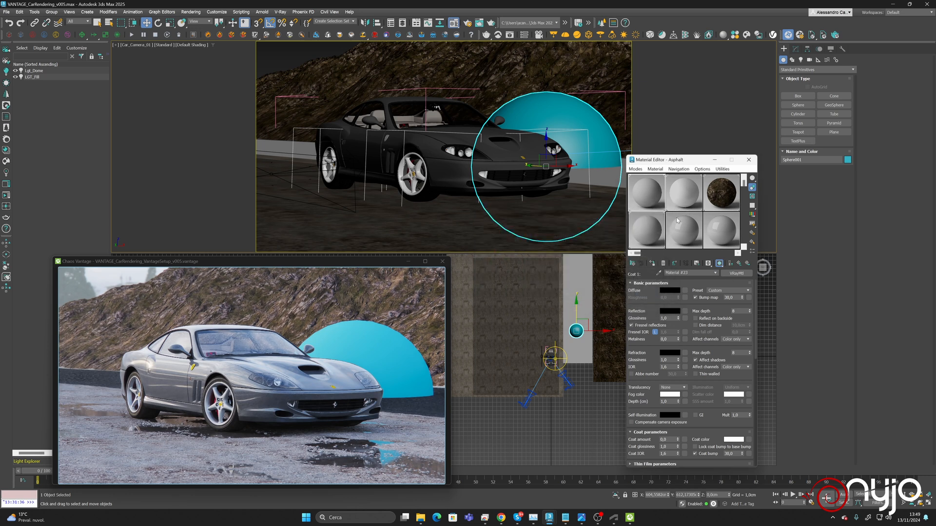
Paste a copy of the Water material over the Asphalt blend's first coat material and name it "Water on asphalt"
left_click(654, 236)
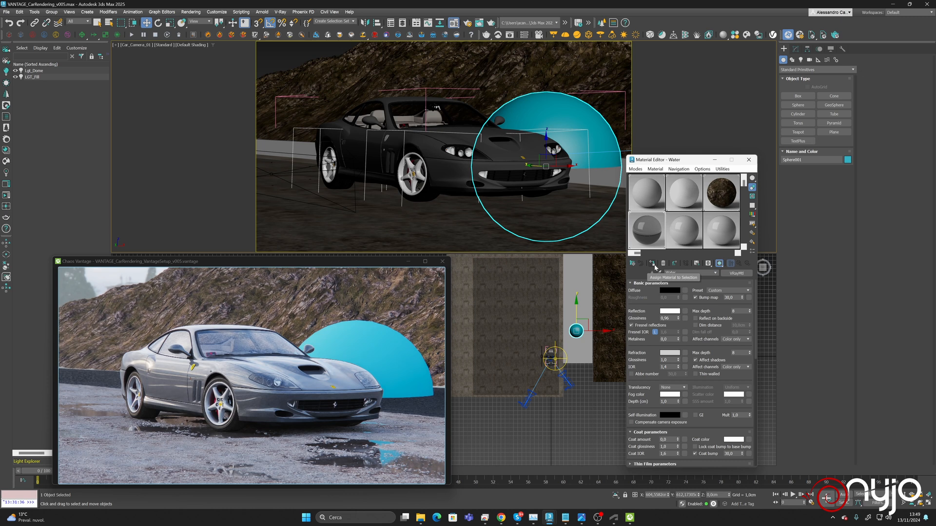
right_click(729, 273)
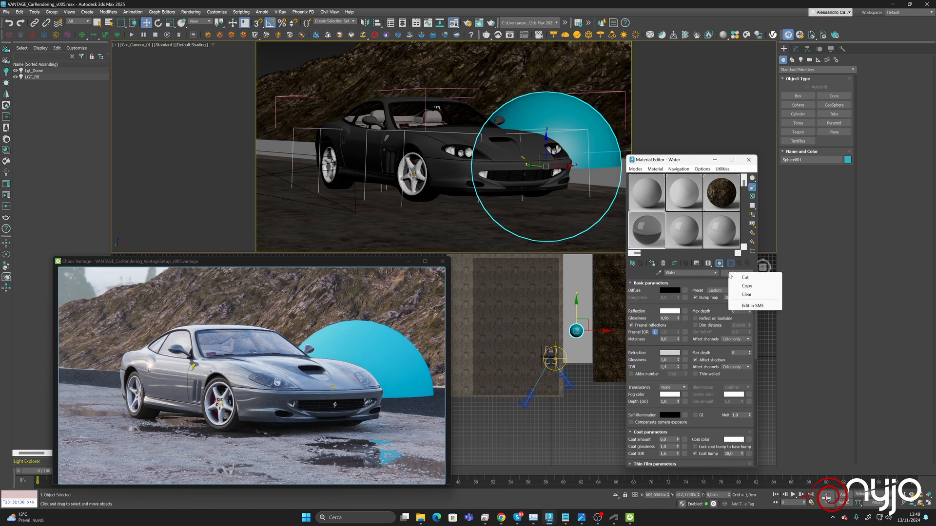
left_click(749, 289)
left_click(647, 193)
right_click(729, 274)
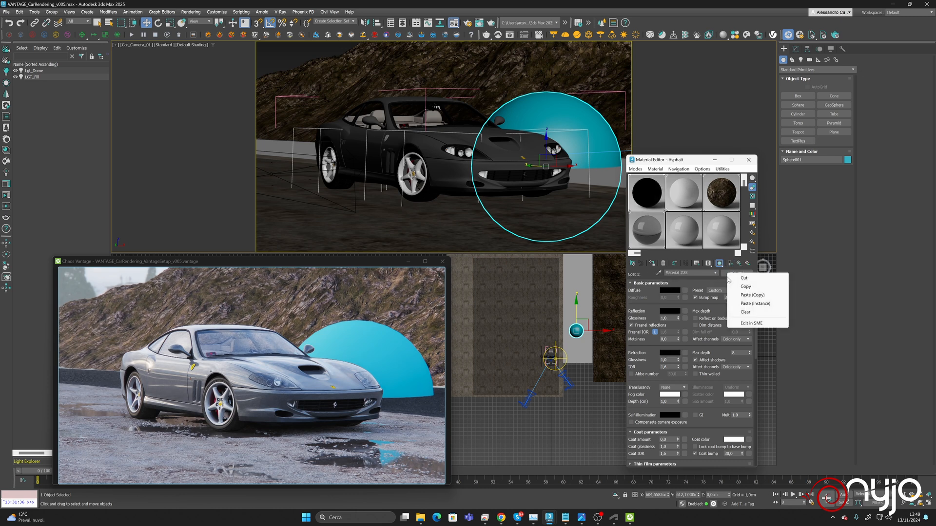
left_click(752, 295)
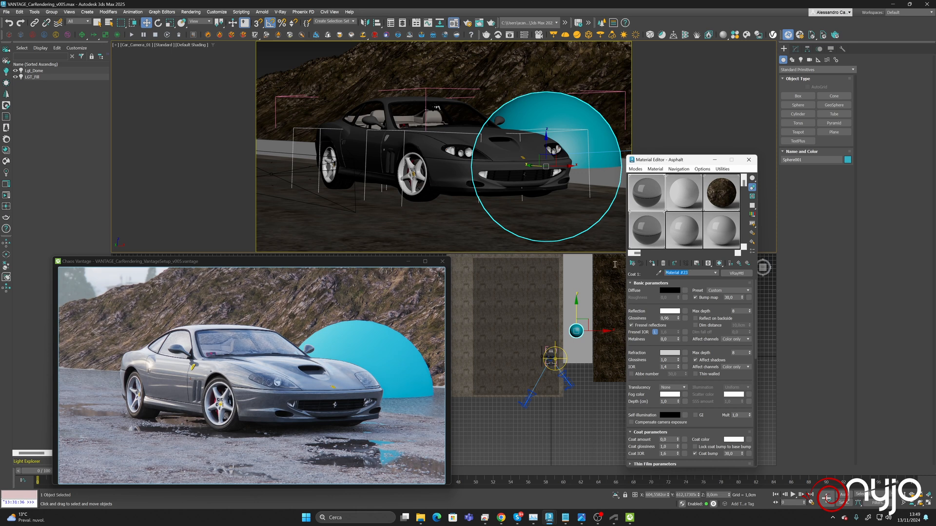
type("Wa")
Set the refraction colour of the "Water on asphalt" coat to pure black and return to the blend material
left_click(670, 352)
left_click_drag(613, 313, 541, 314)
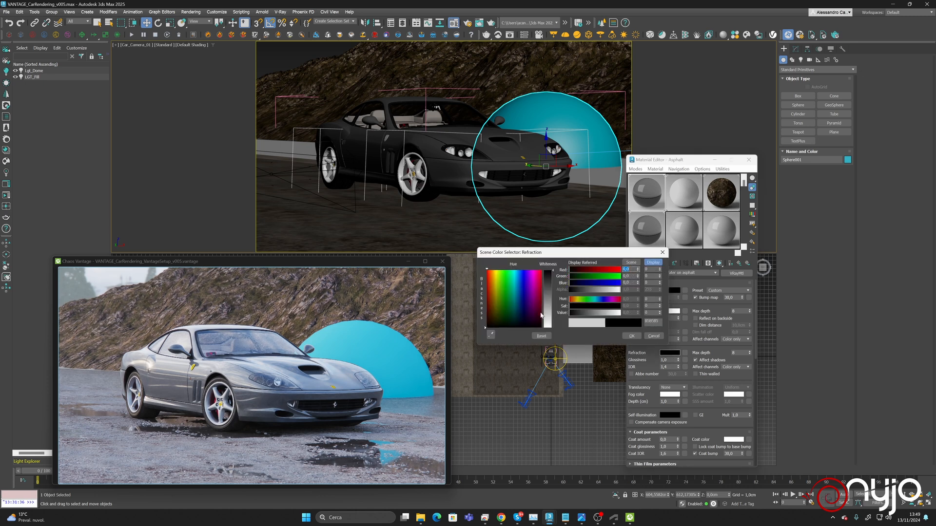
left_click(632, 336)
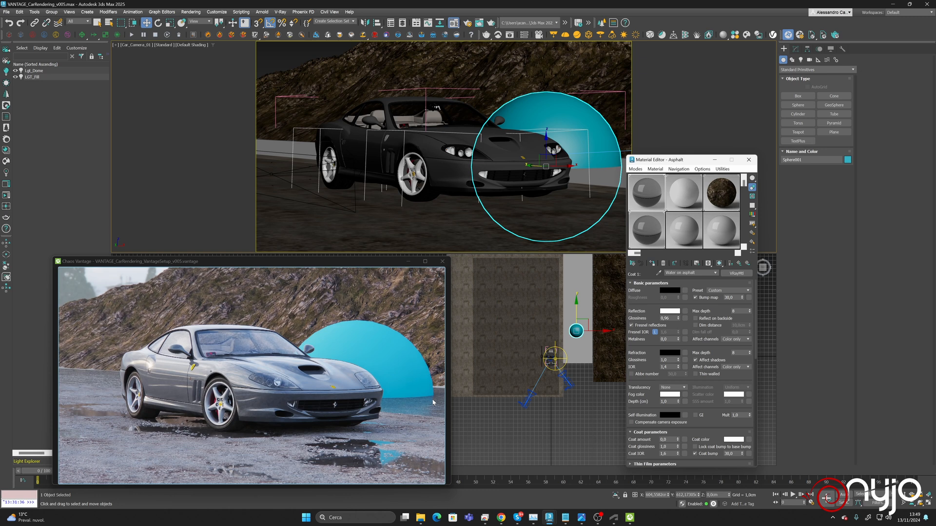
left_click(747, 264)
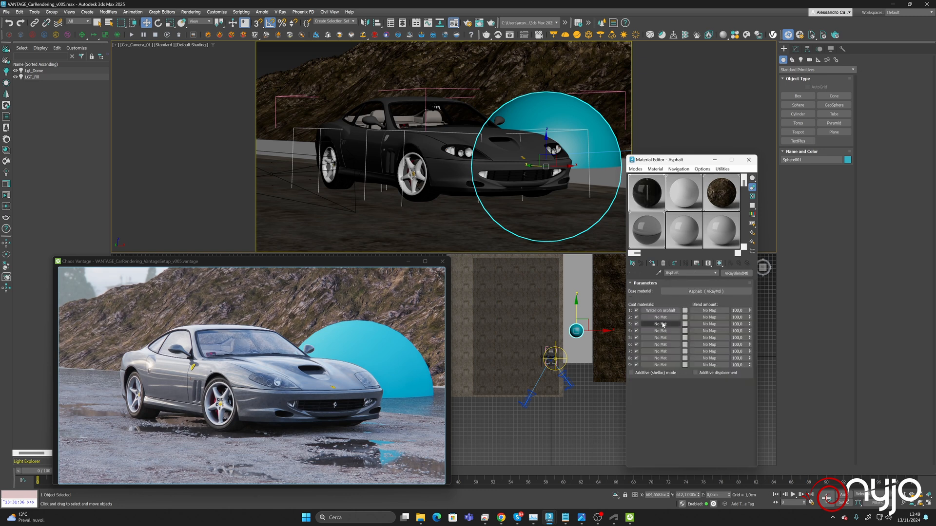
Set the first coat's blend colour to white and assign a Noise map to its blend amount
left_click(685, 311)
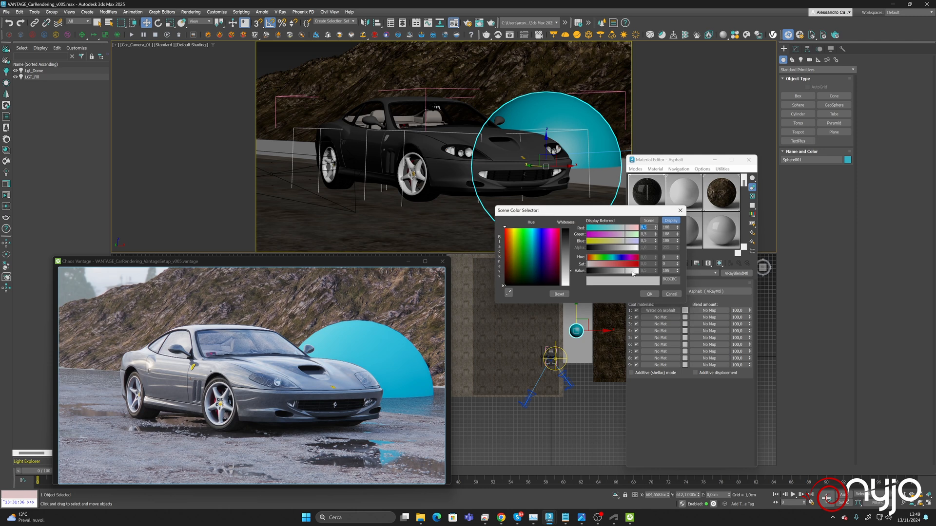
left_click(649, 294)
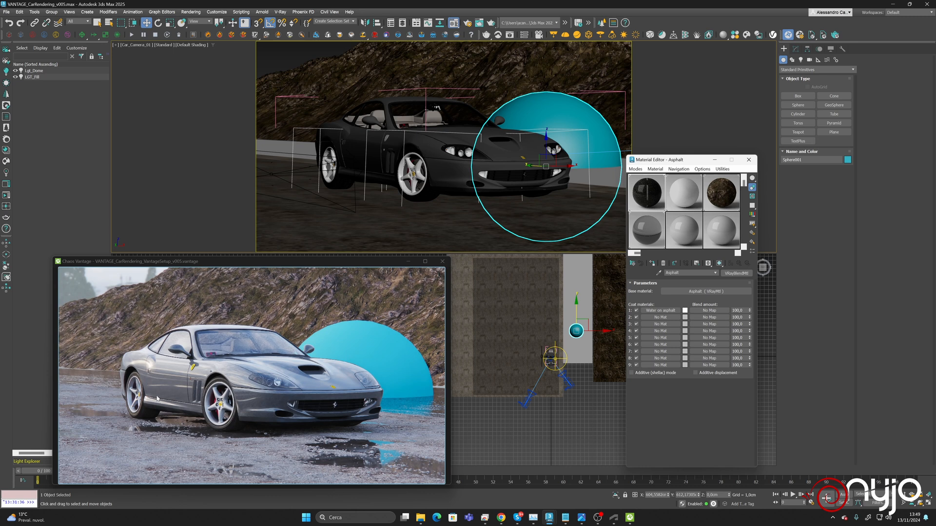
left_click(709, 310)
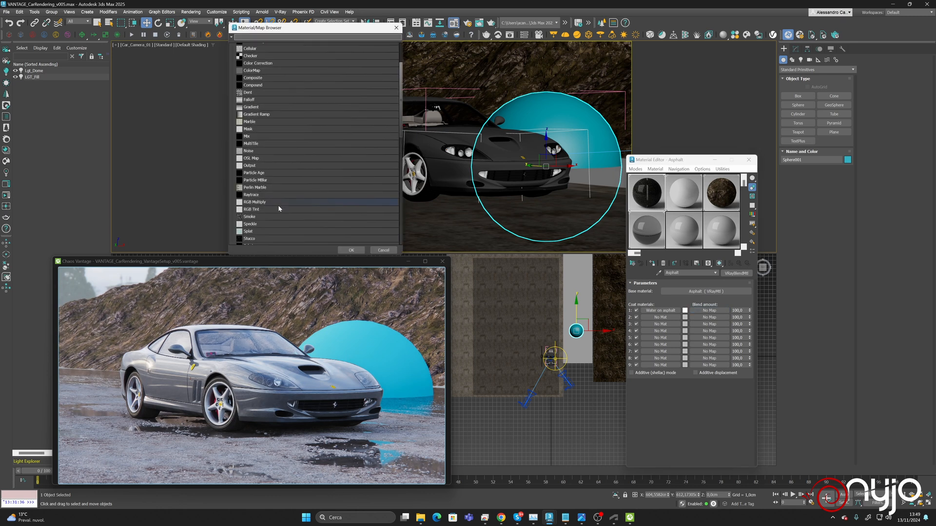
double_click(258, 151)
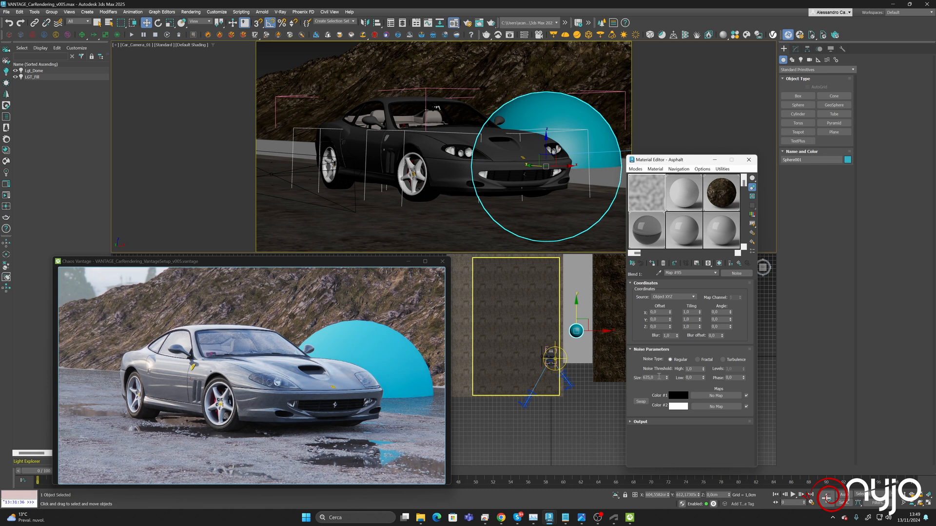
Set the blend Noise map to Fractal with an enlarged size, a high threshold of 0.72 and a low threshold of 0.375
mouse_move(703, 377)
left_mouse_down()
mouse_move(702, 369)
mouse_move(704, 380)
left_mouse_up()
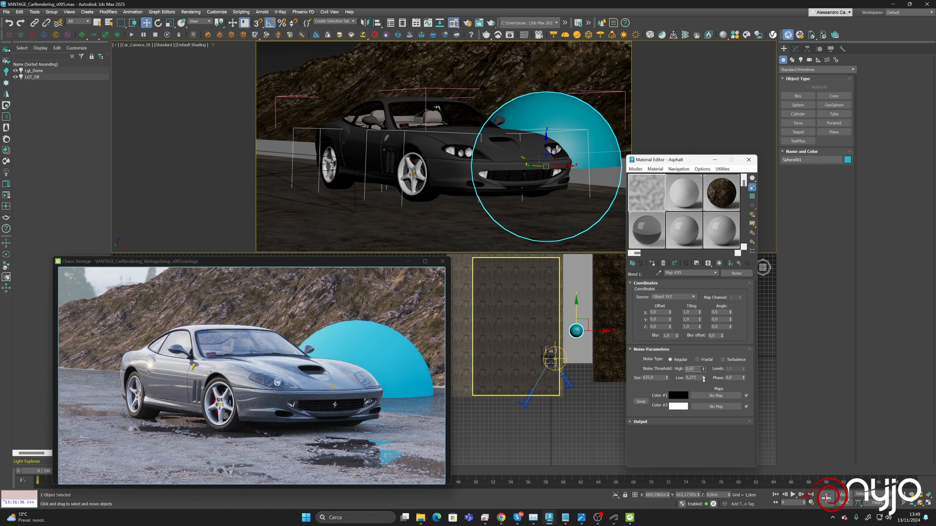
left_click(697, 359)
double_click(661, 377)
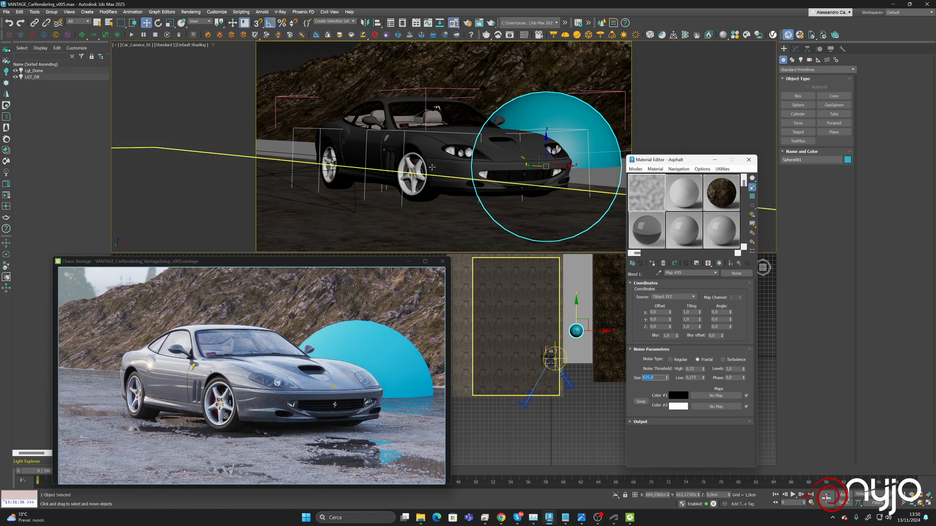
Inspect the wet road around the sphere in Chaos Vantage and adjust the blend Noise thresholds to high 0.925 and low 0.495
left_click(404, 193)
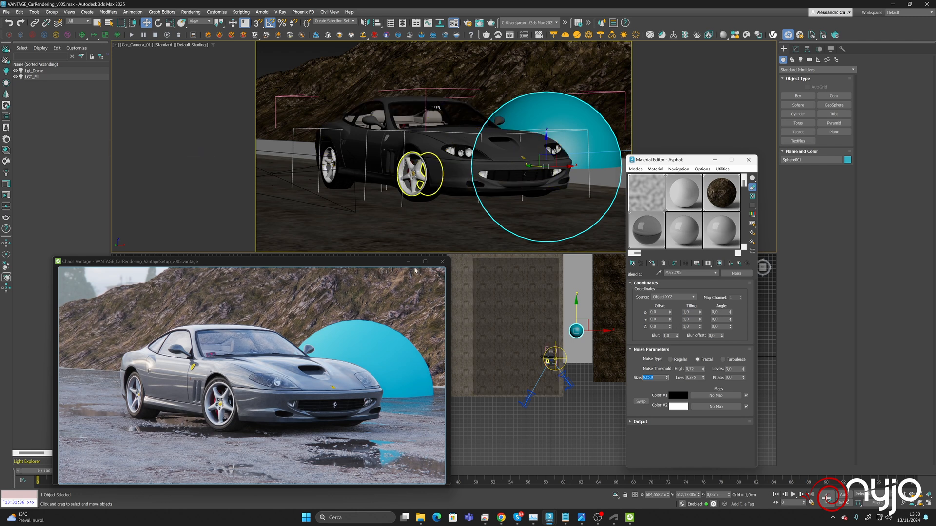
left_click(335, 404)
right_click_drag(334, 405, 358, 325)
middle_click_drag(358, 325, 353, 417)
right_click_drag(352, 417, 383, 403)
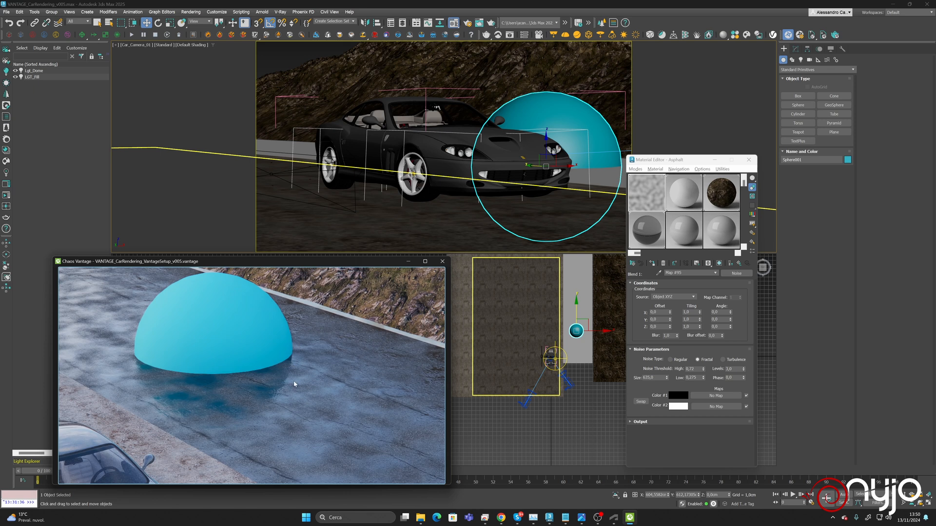
right_click_drag(294, 384, 291, 383)
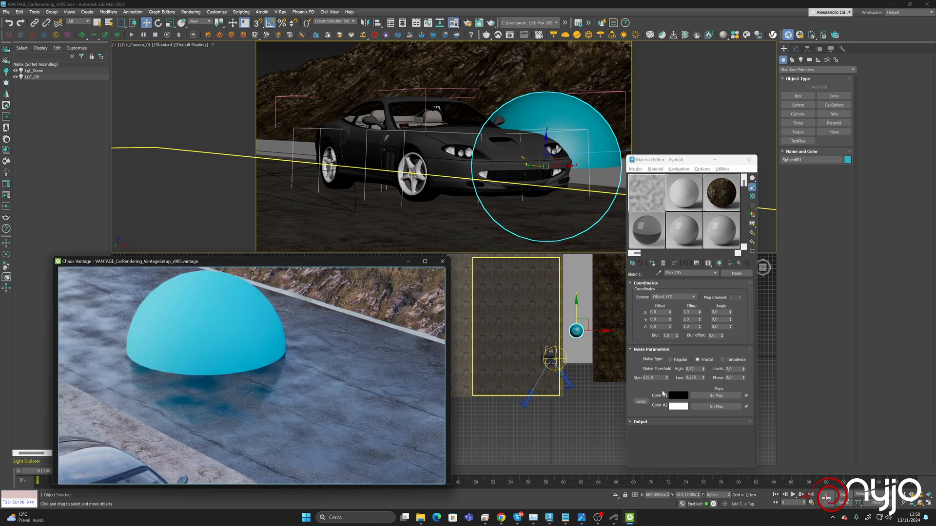
mouse_move(704, 368)
left_mouse_down()
mouse_move(699, 359)
mouse_move(705, 370)
left_mouse_up()
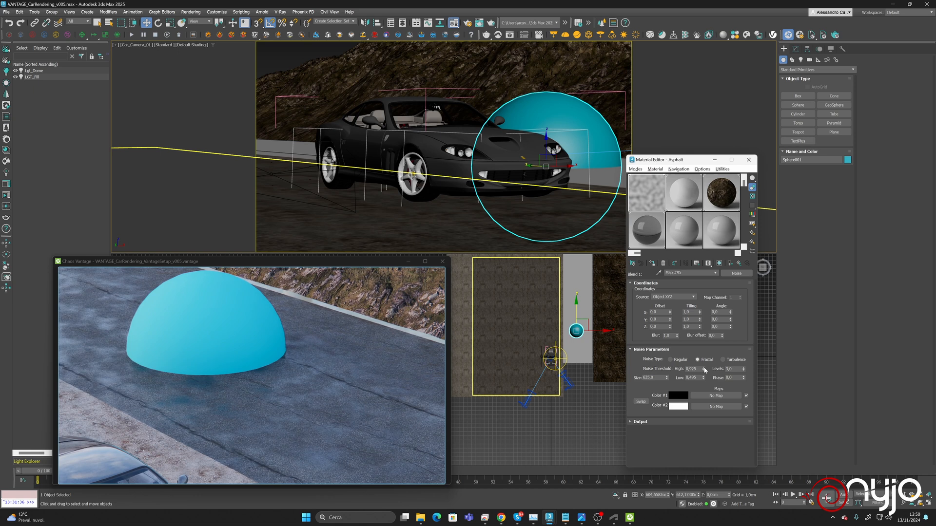
Set the blend Noise map's size to 6000 and check the wet patches on the road in Chaos Vantage
mouse_move(358, 385)
right_mouse_down()
mouse_move(388, 390)
mouse_move(373, 387)
right_mouse_up()
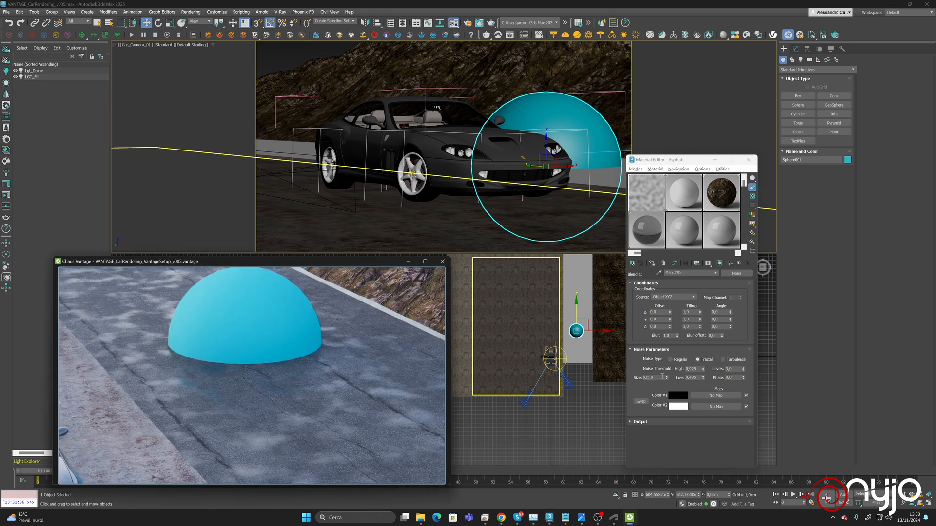
double_click(661, 378)
type("600")
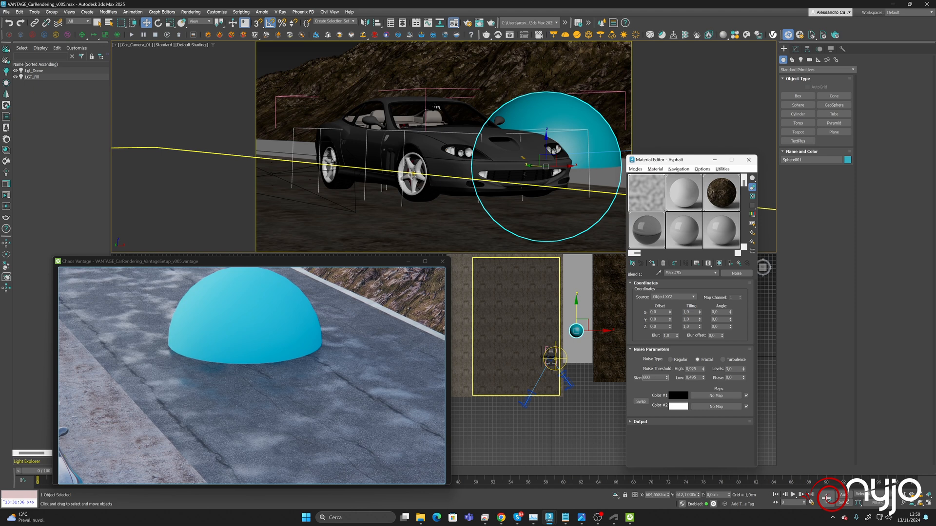
key("Return")
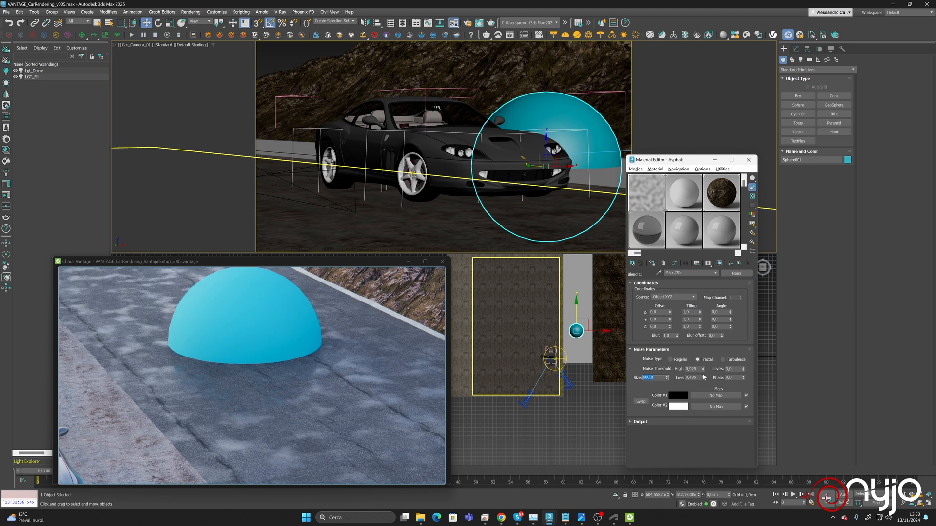
key("Return")
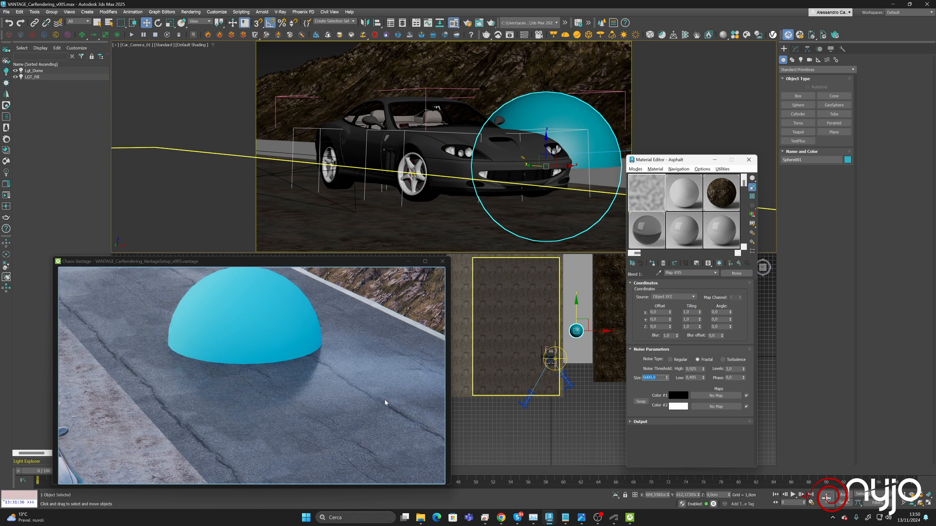
right_click_drag(321, 394, 276, 375)
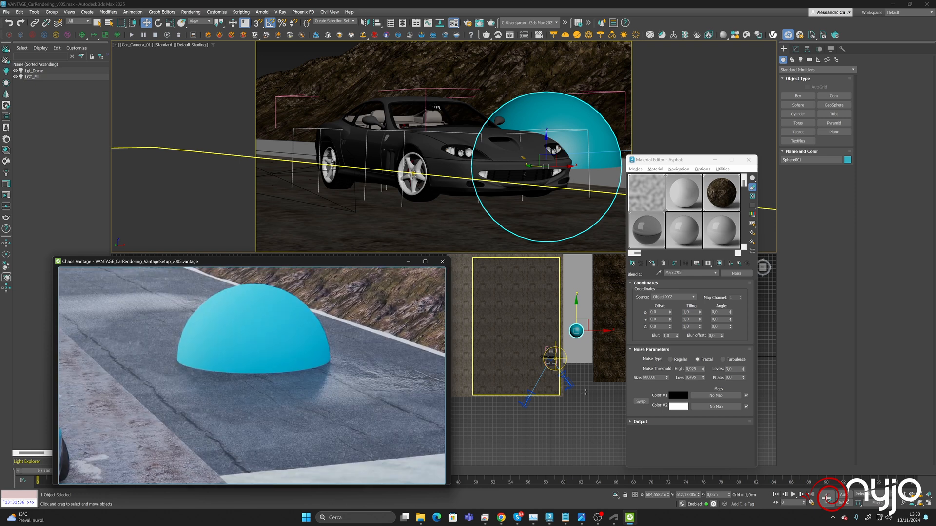
Set the blend Noise map's levels to 5 and its low threshold to 0.58
left_click(731, 368)
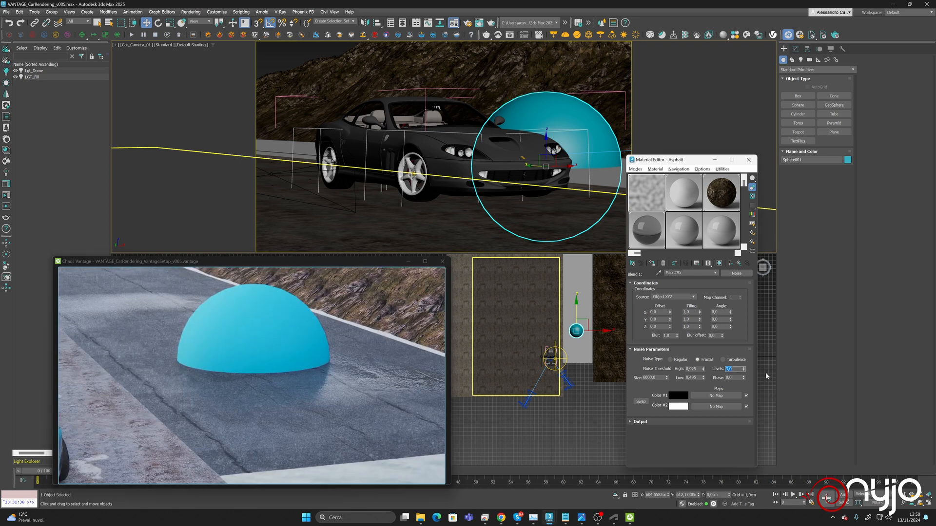
type("5")
right_click_drag(289, 374, 299, 367)
scroll(302, 369, "down", 5)
scroll(308, 374, "up", 5)
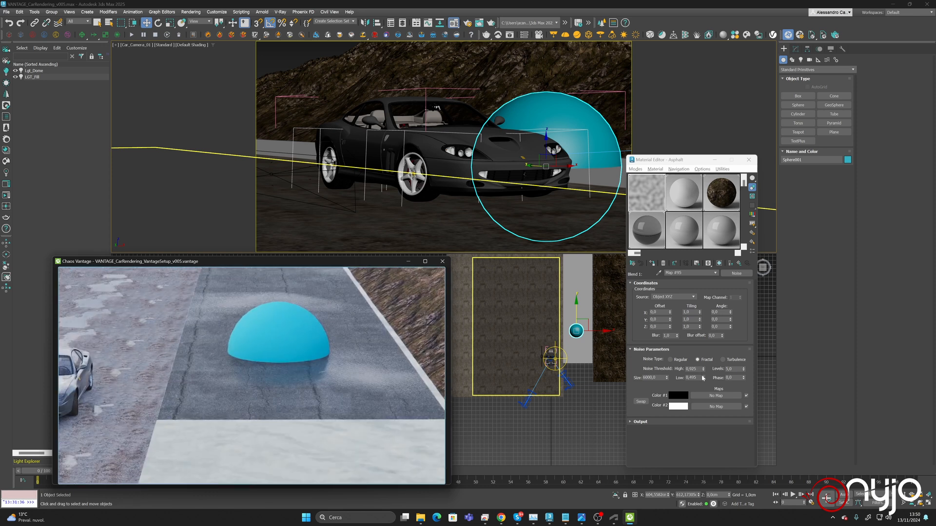
left_click_drag(703, 378, 702, 376)
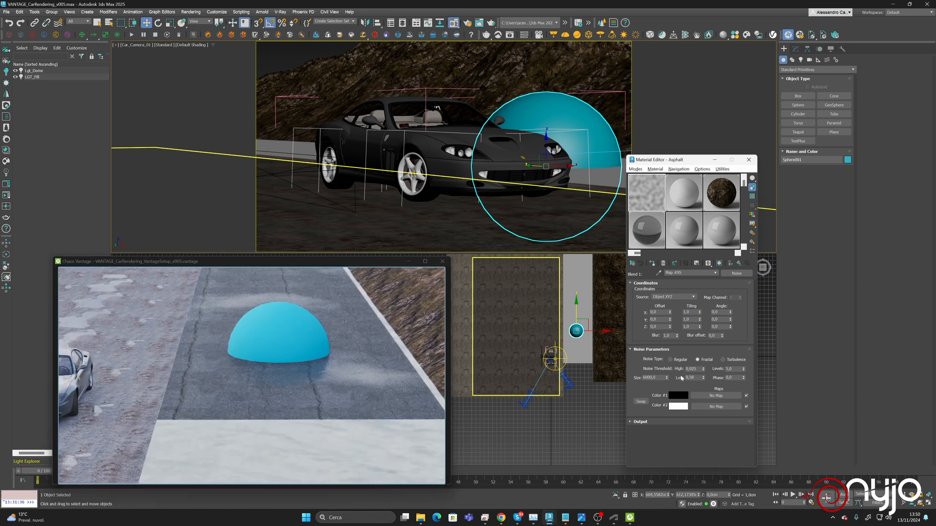
right_click_drag(275, 374, 276, 370)
Return the live view to the car camera and delete the reference sphere from the road
middle_click(356, 227)
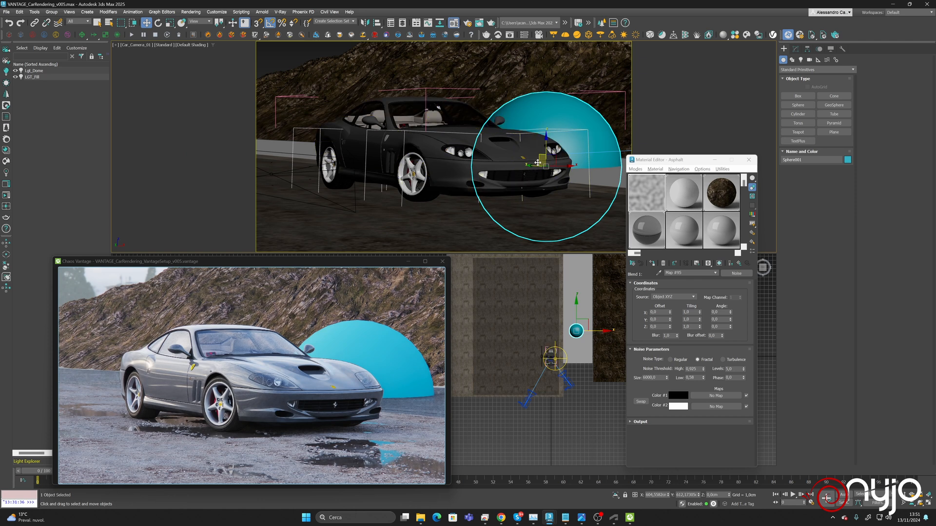
left_click_drag(535, 166, 466, 161)
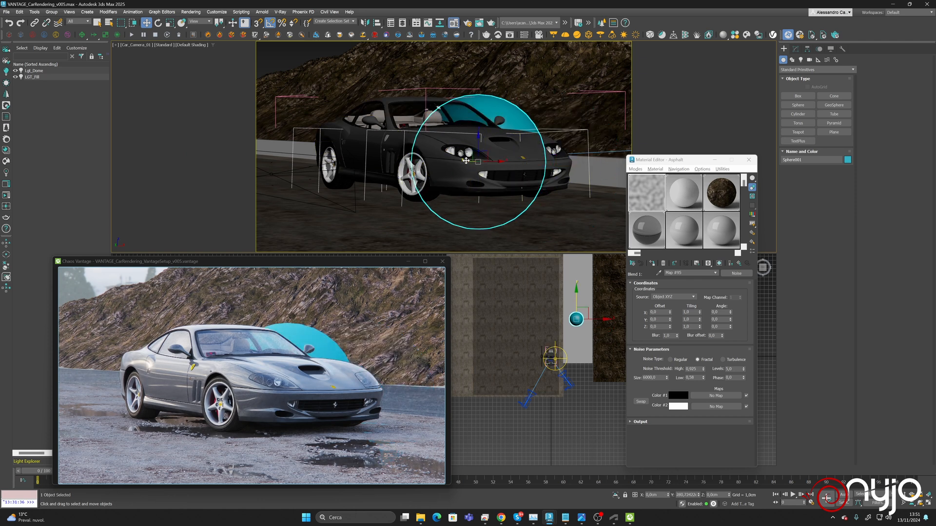
key("Delete")
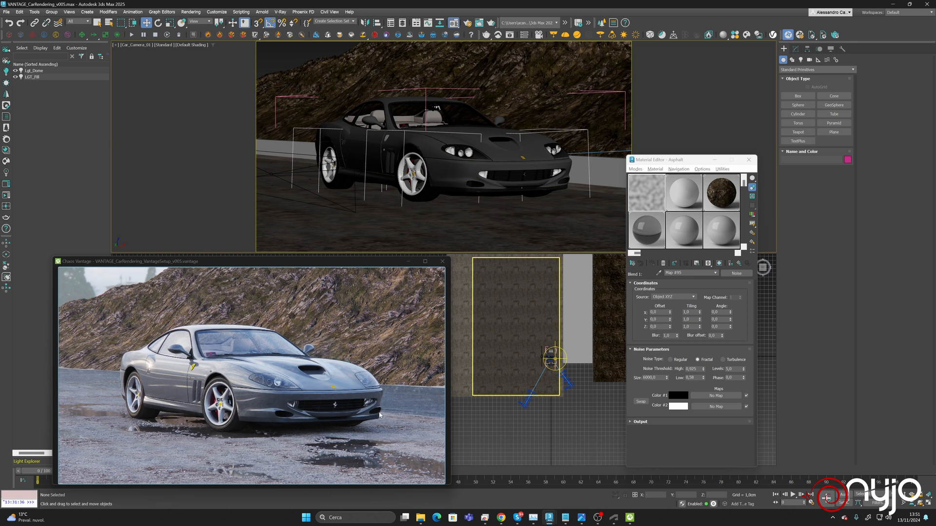
Go back to the Asphalt blend material and compare the road with the "Water on asphalt" coat disabled and enabled
left_click(731, 263)
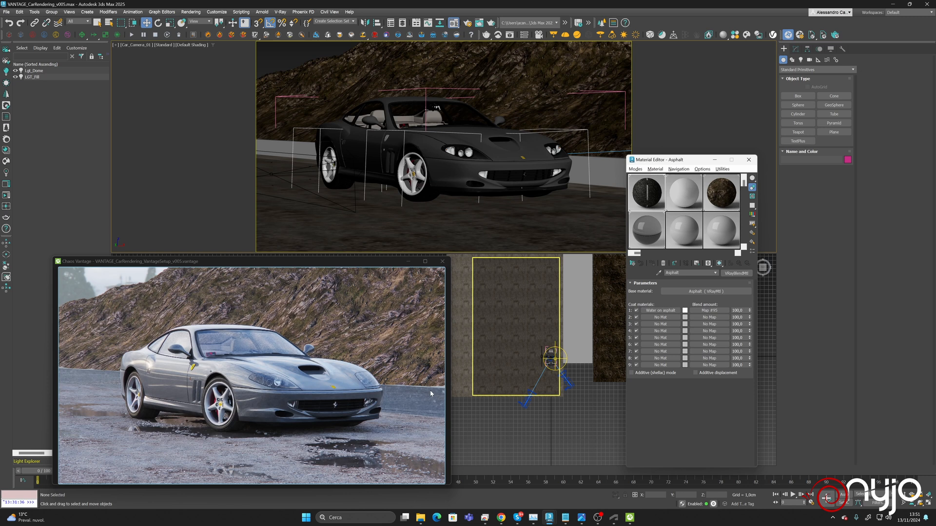
left_click(636, 311)
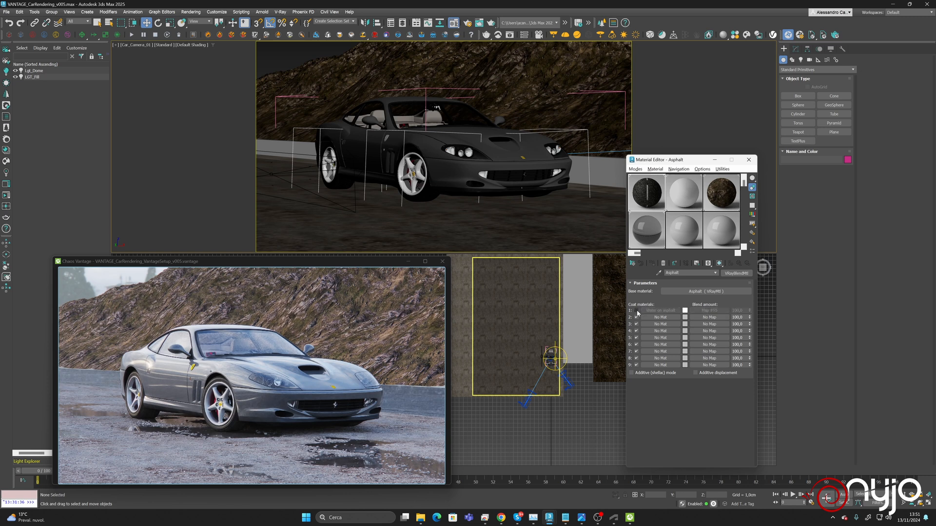
left_click(636, 310)
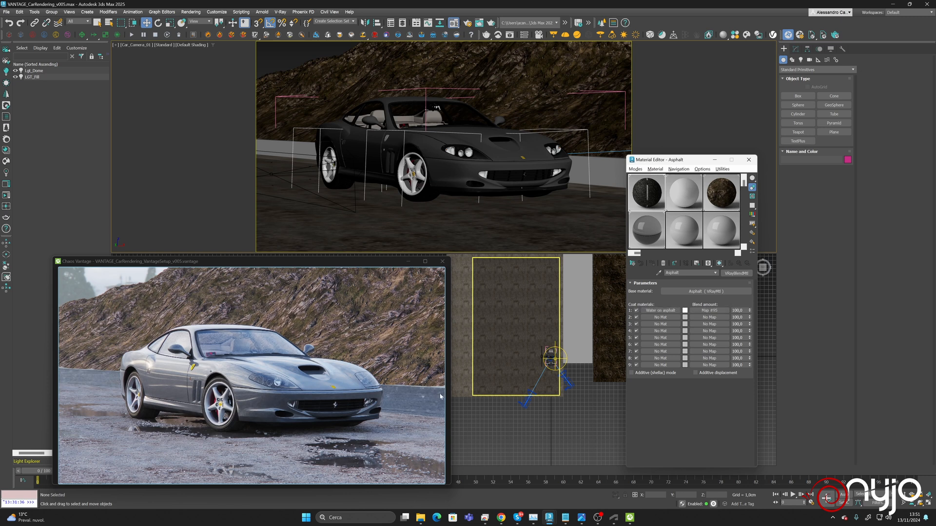
Regenerate the displacement in Chaos Vantage and undo the last contrast change there
left_click(343, 266)
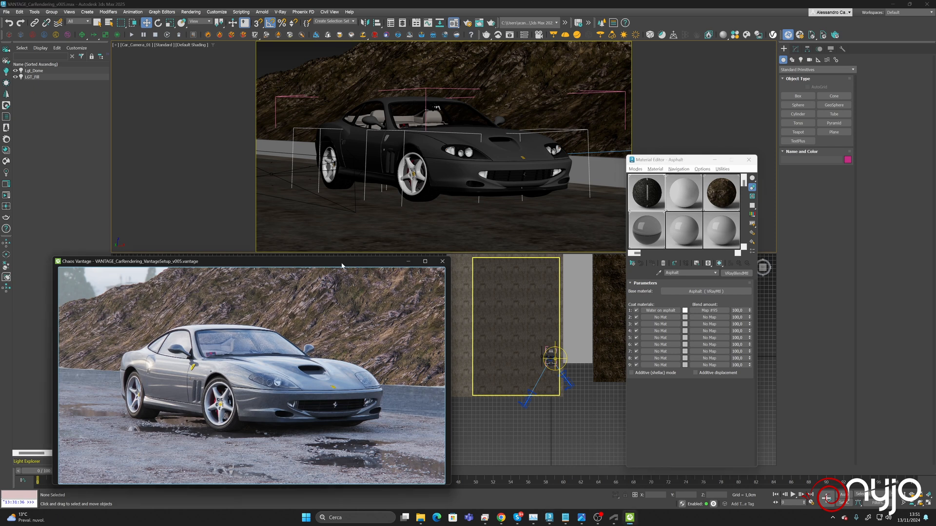
key("Tab")
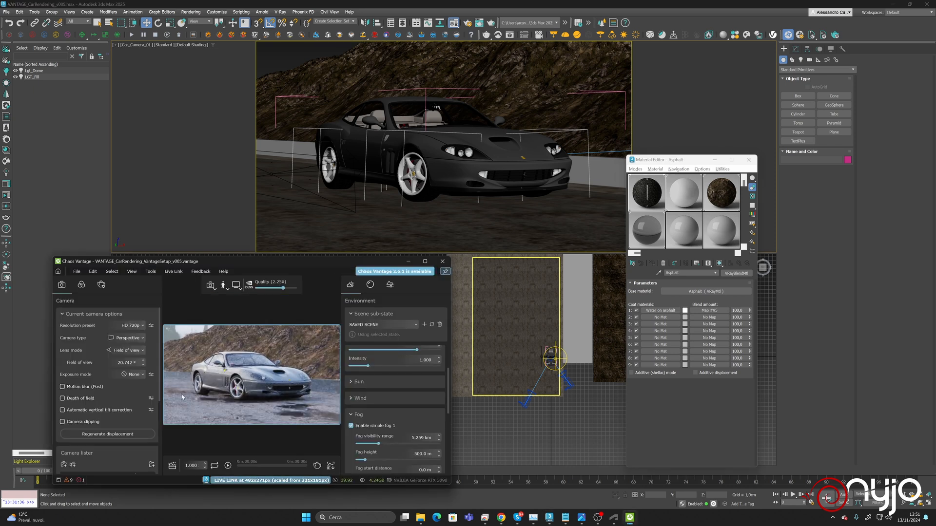
left_click(121, 433)
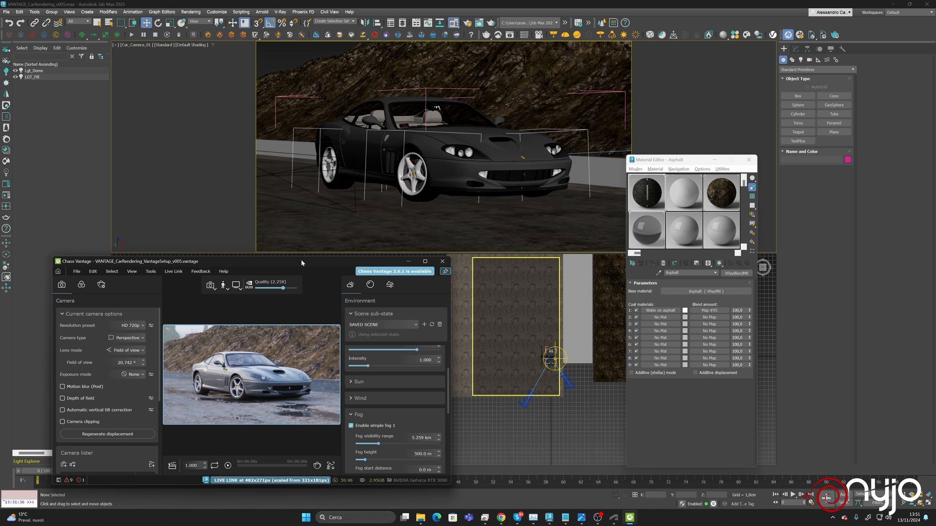
key("ctrl+z")
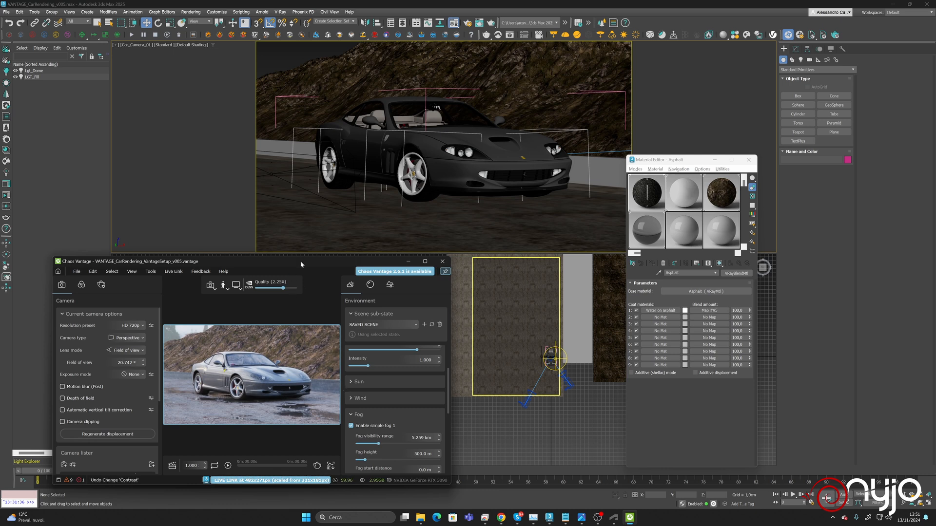
key("Tab")
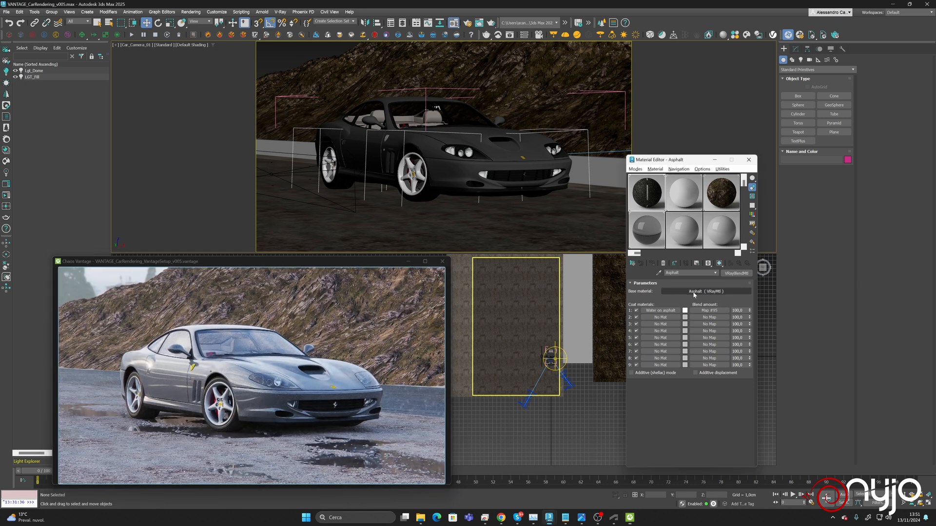
Examine the composite layers in the Asphalt base material's diffuse map and return to the blend material
left_click(707, 292)
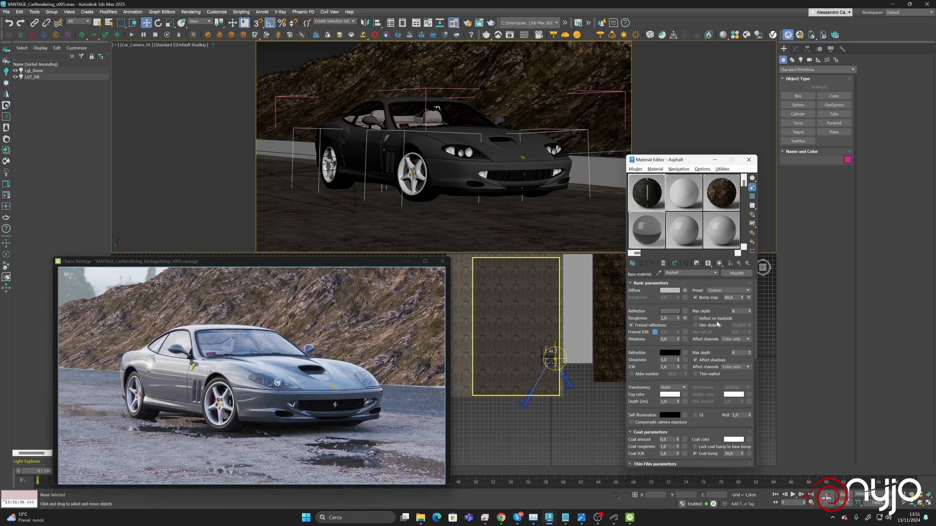
left_click(684, 291)
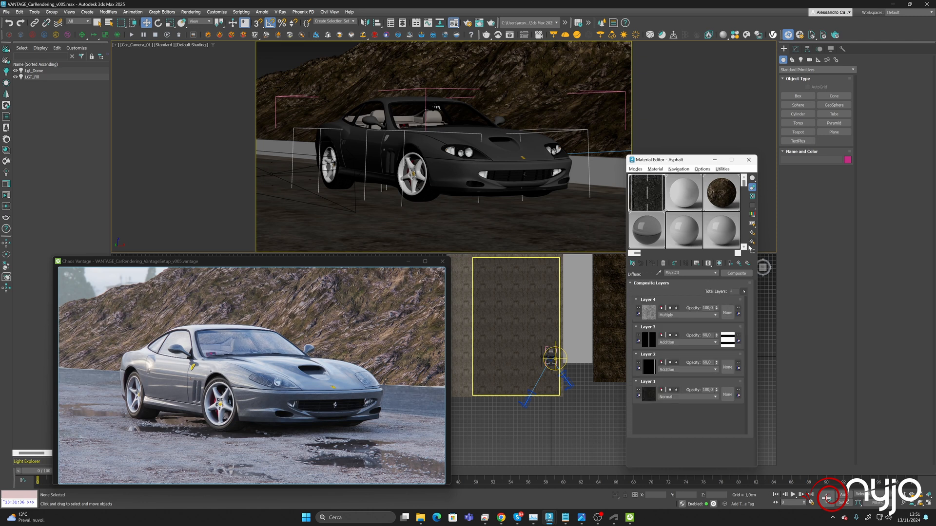
left_click(738, 263)
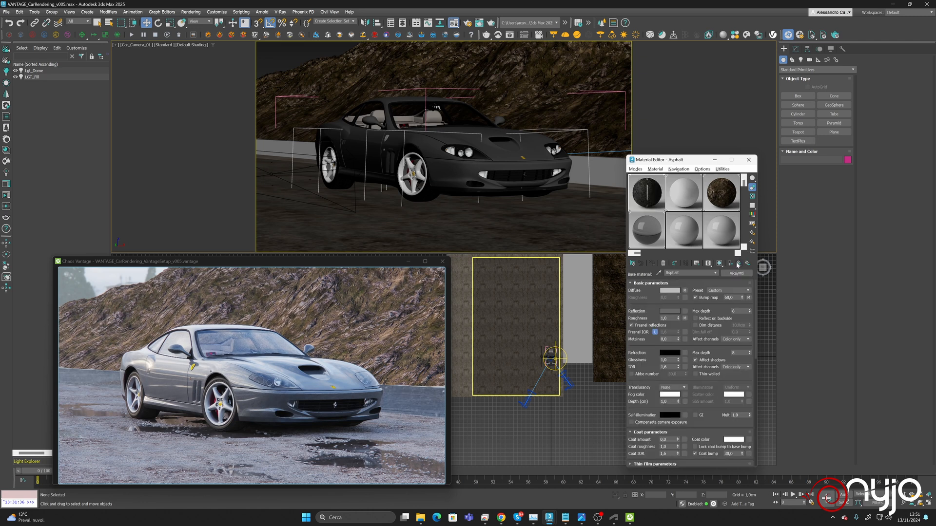
left_click(738, 264)
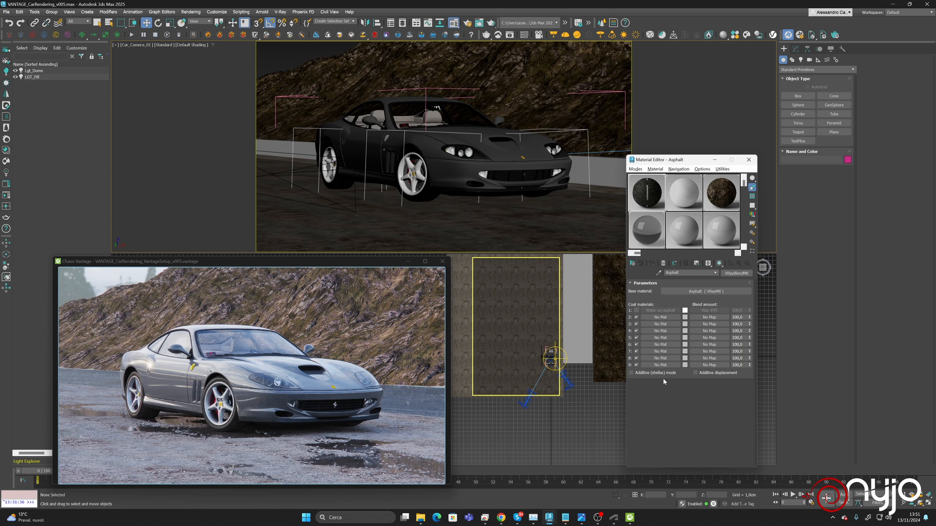
Save the 3ds Max scene and restart its live link to Chaos Vantage
left_click(522, 175)
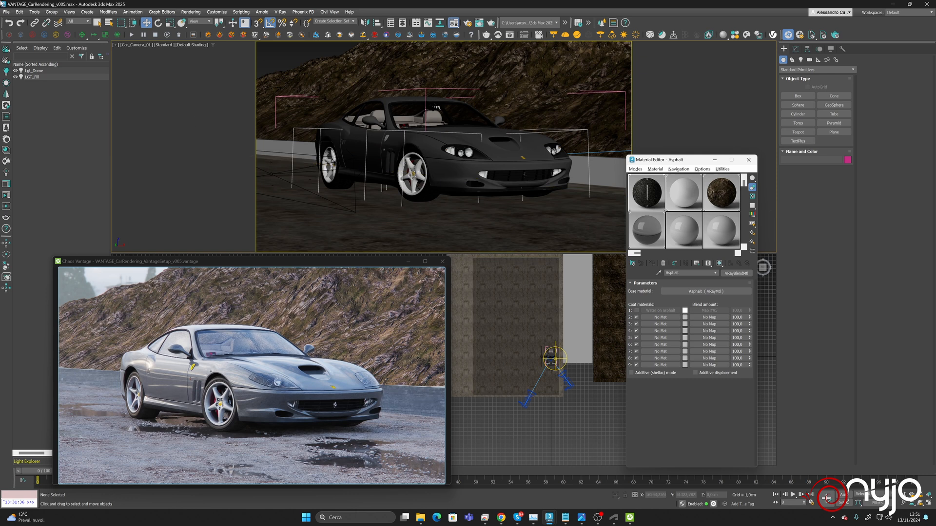
left_click(6, 12)
left_click(15, 73)
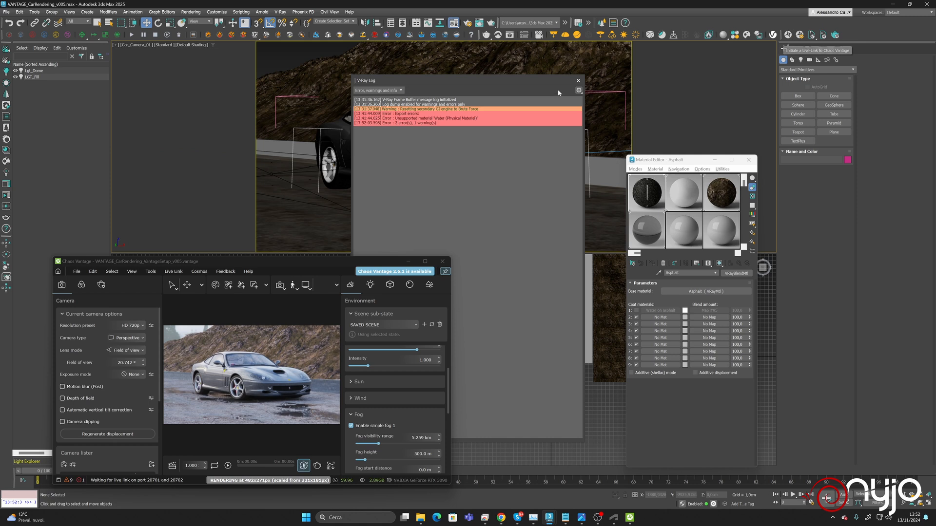
left_click(578, 82)
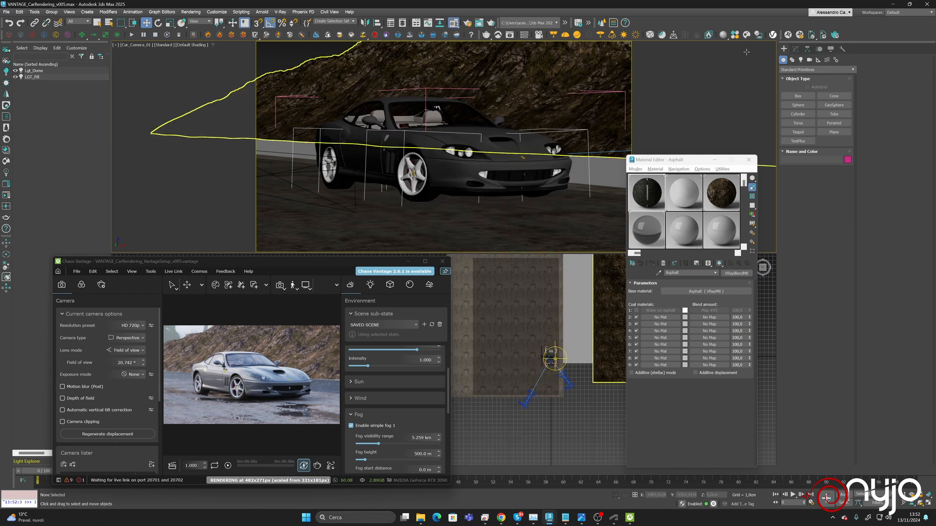
left_click(789, 35)
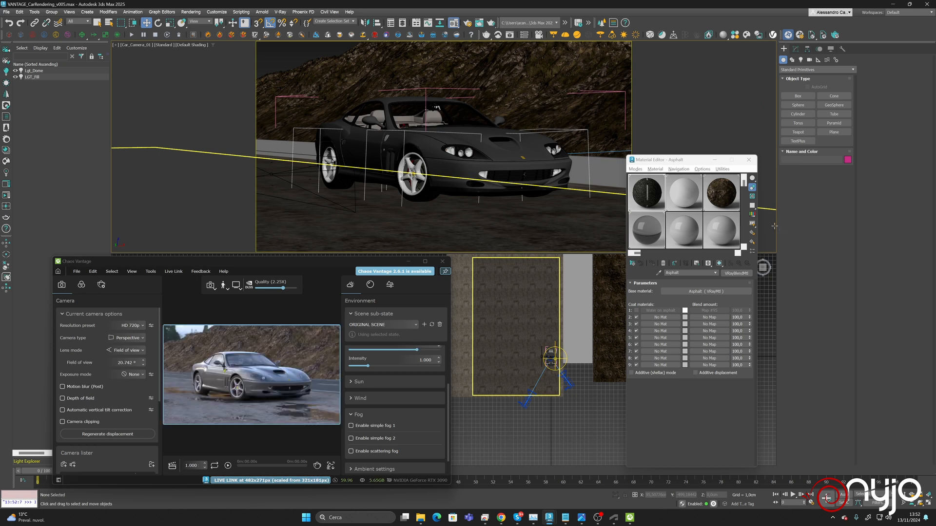
Open the VANTAGE_CarRendering_VantageSetup_v005 file in Chaos Vantage and show only the rendered view
left_click(77, 272)
left_click(99, 295)
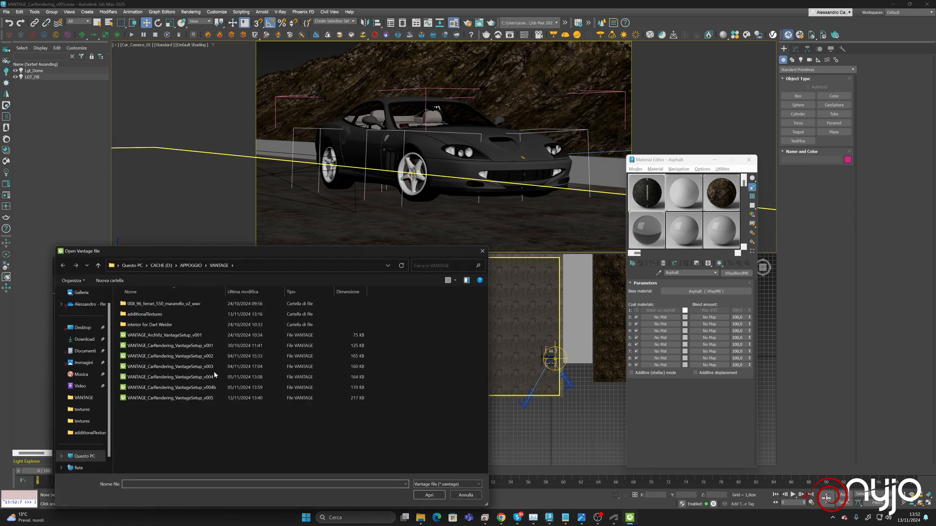
double_click(176, 399)
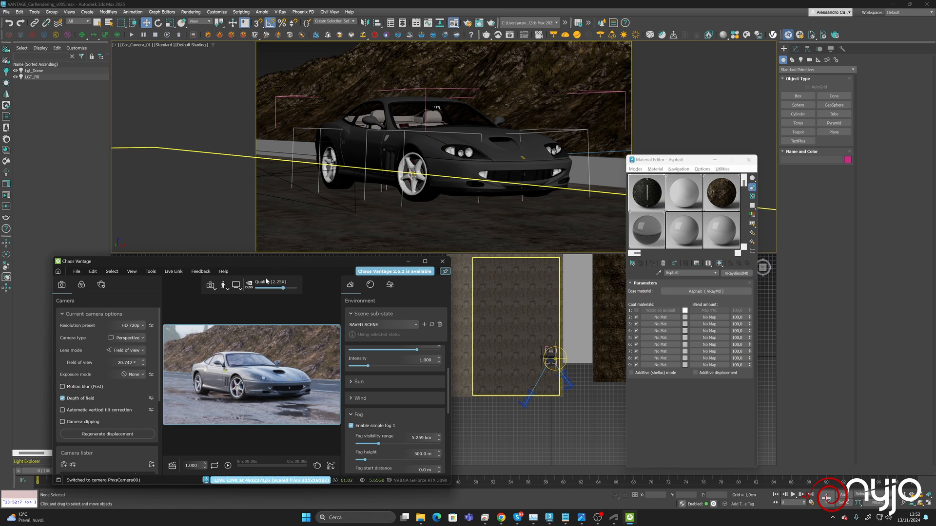
key("Tab")
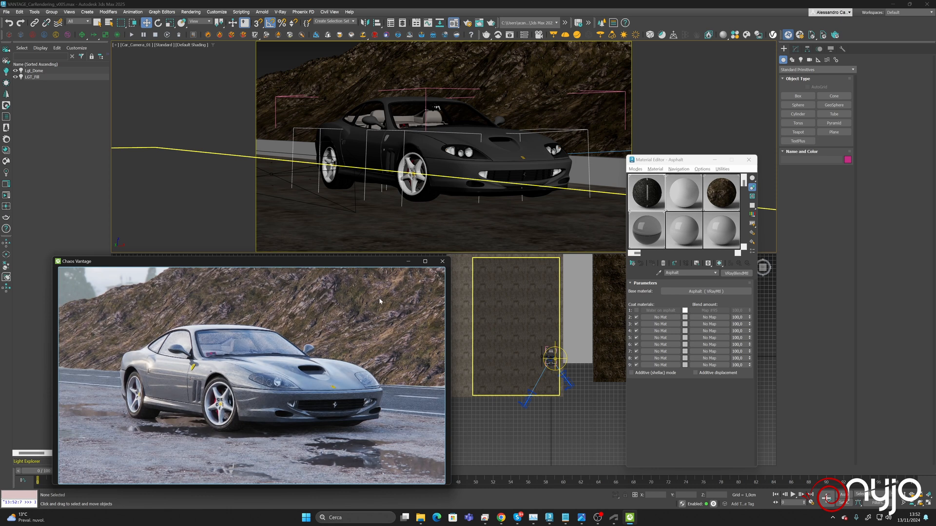
Re-enable the "Water on asphalt" coat in the Asphalt blend material
left_click(636, 311)
left_click(636, 311)
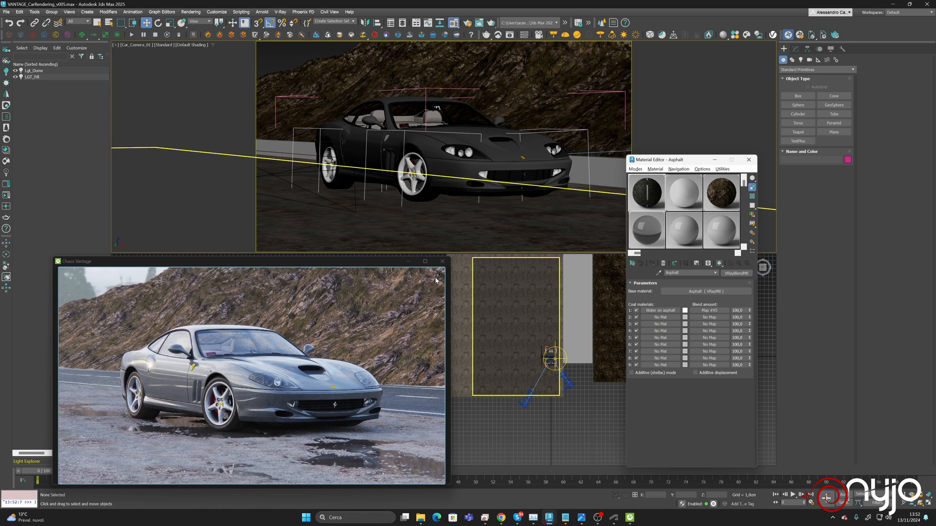
Select Car_Camera_01 in 3ds Max, roll it slightly and return to the selection tool
left_click(143, 45)
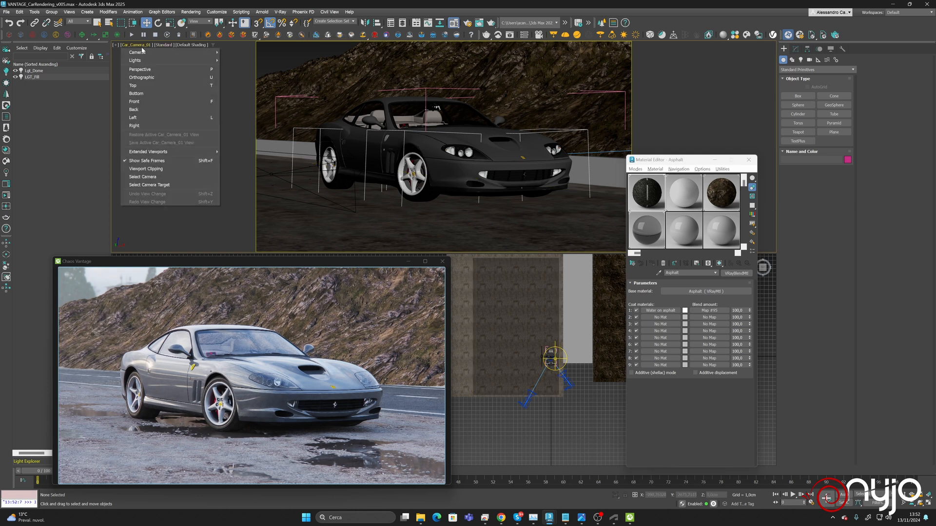
left_click(146, 177)
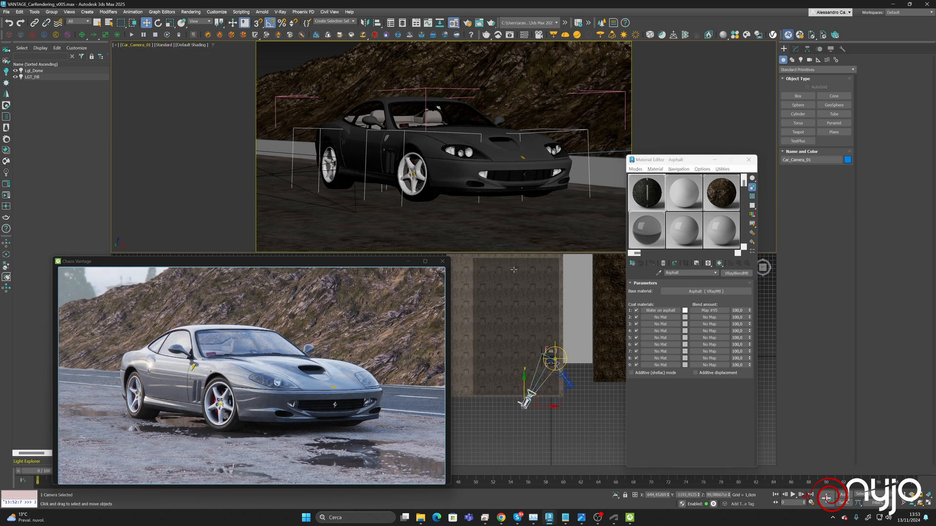
left_click(920, 495)
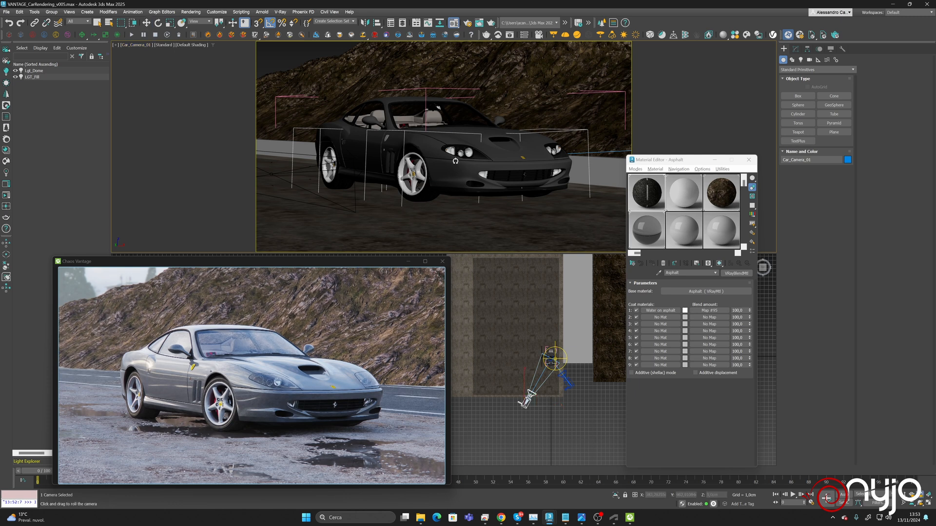
left_click_drag(456, 161, 460, 161)
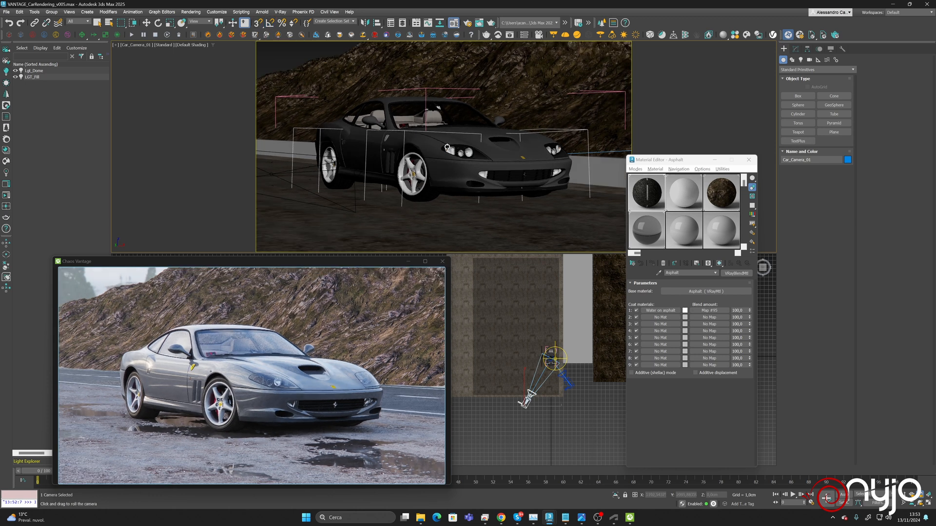
left_click_drag(448, 144, 446, 146)
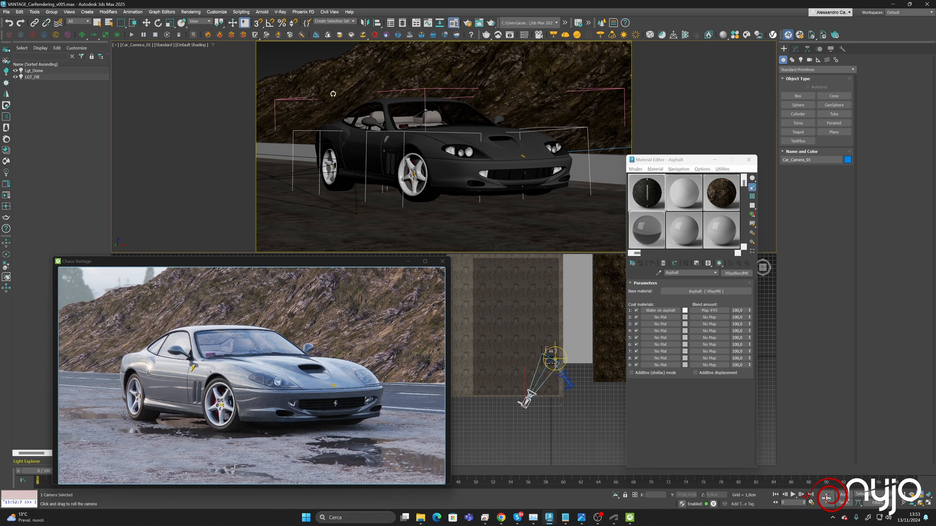
left_click(97, 23)
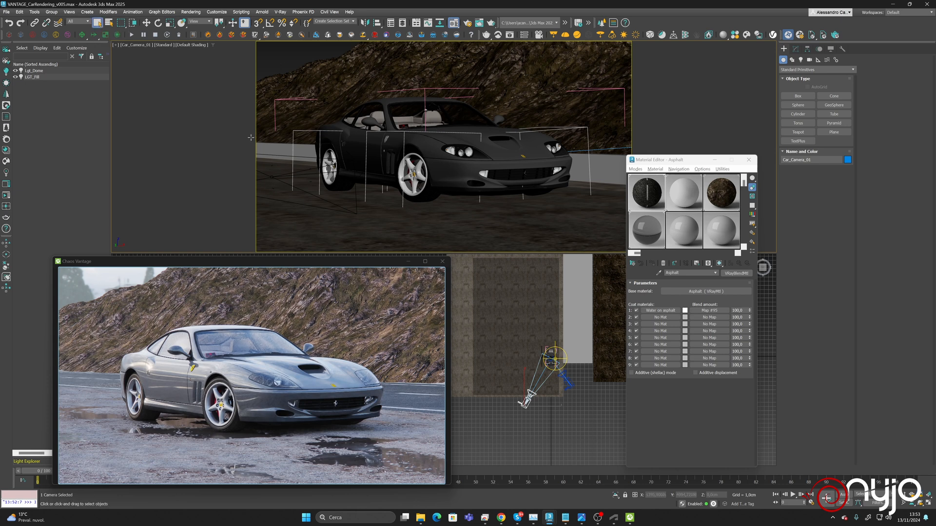